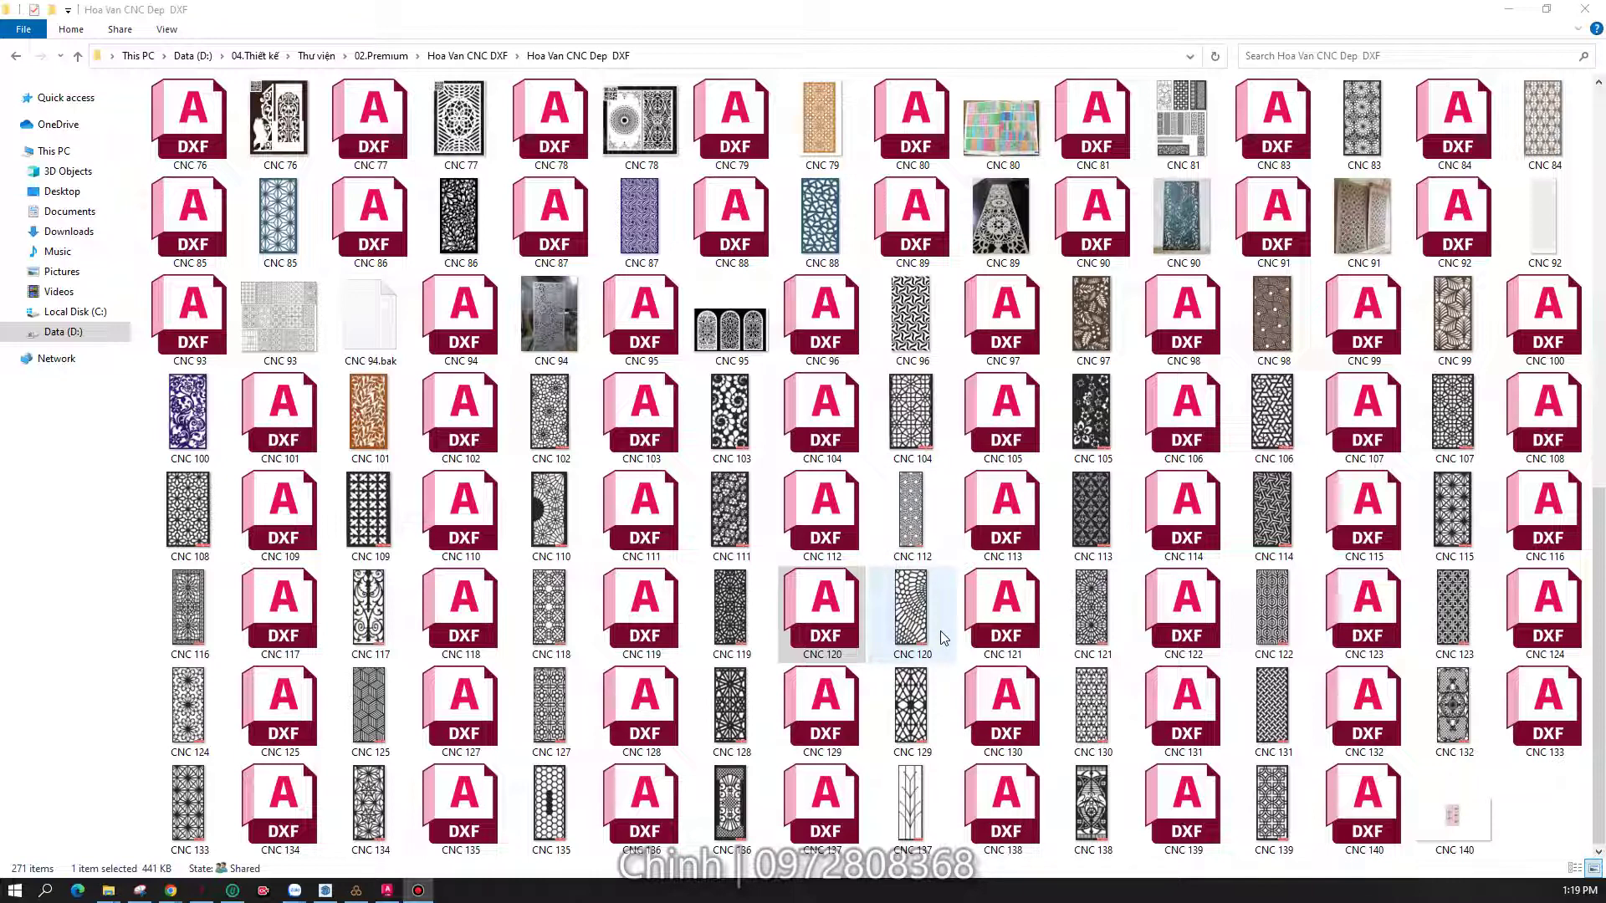
- Select the CNC 120 DXF file in the Hoa Van CNC Dep DXF folder
click(808, 644)
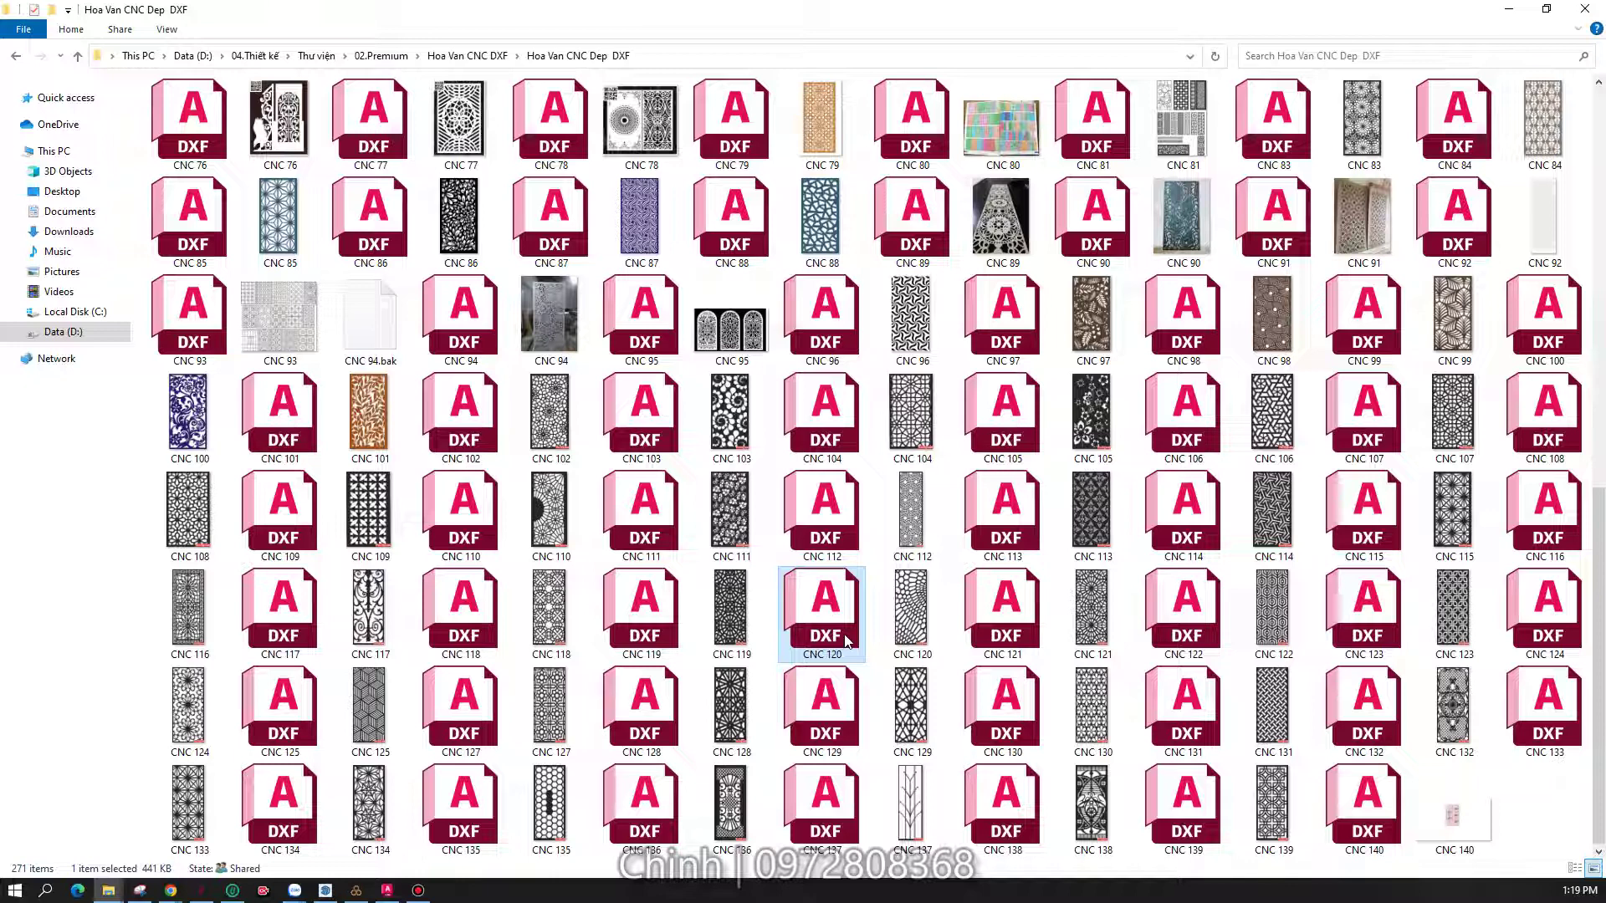
click(731, 510)
click(912, 615)
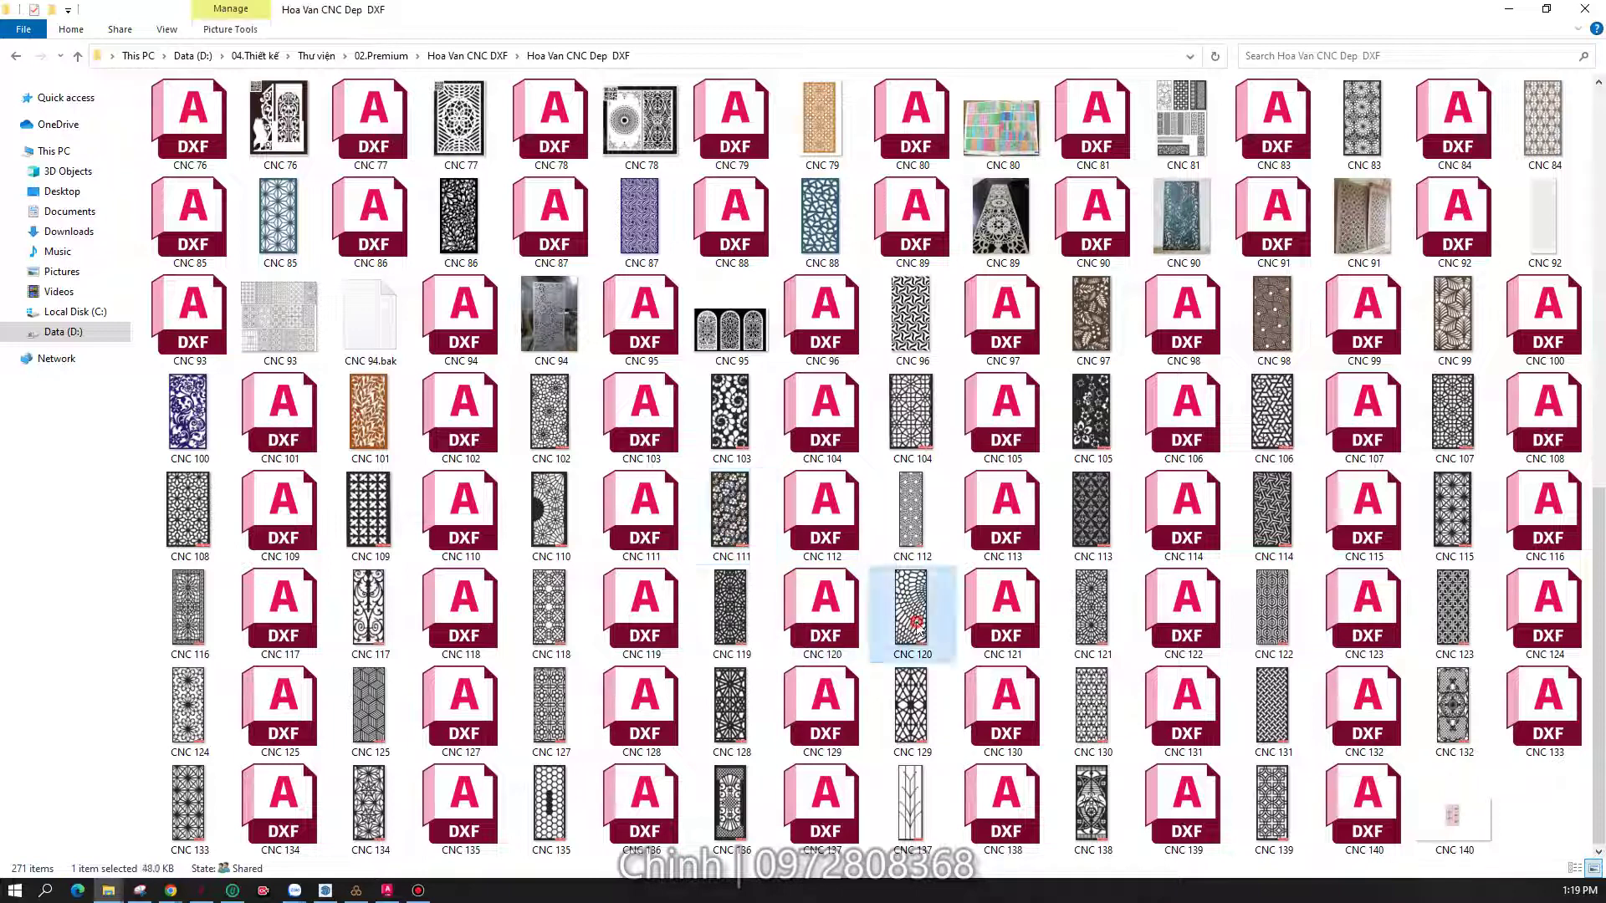
double_click(917, 627)
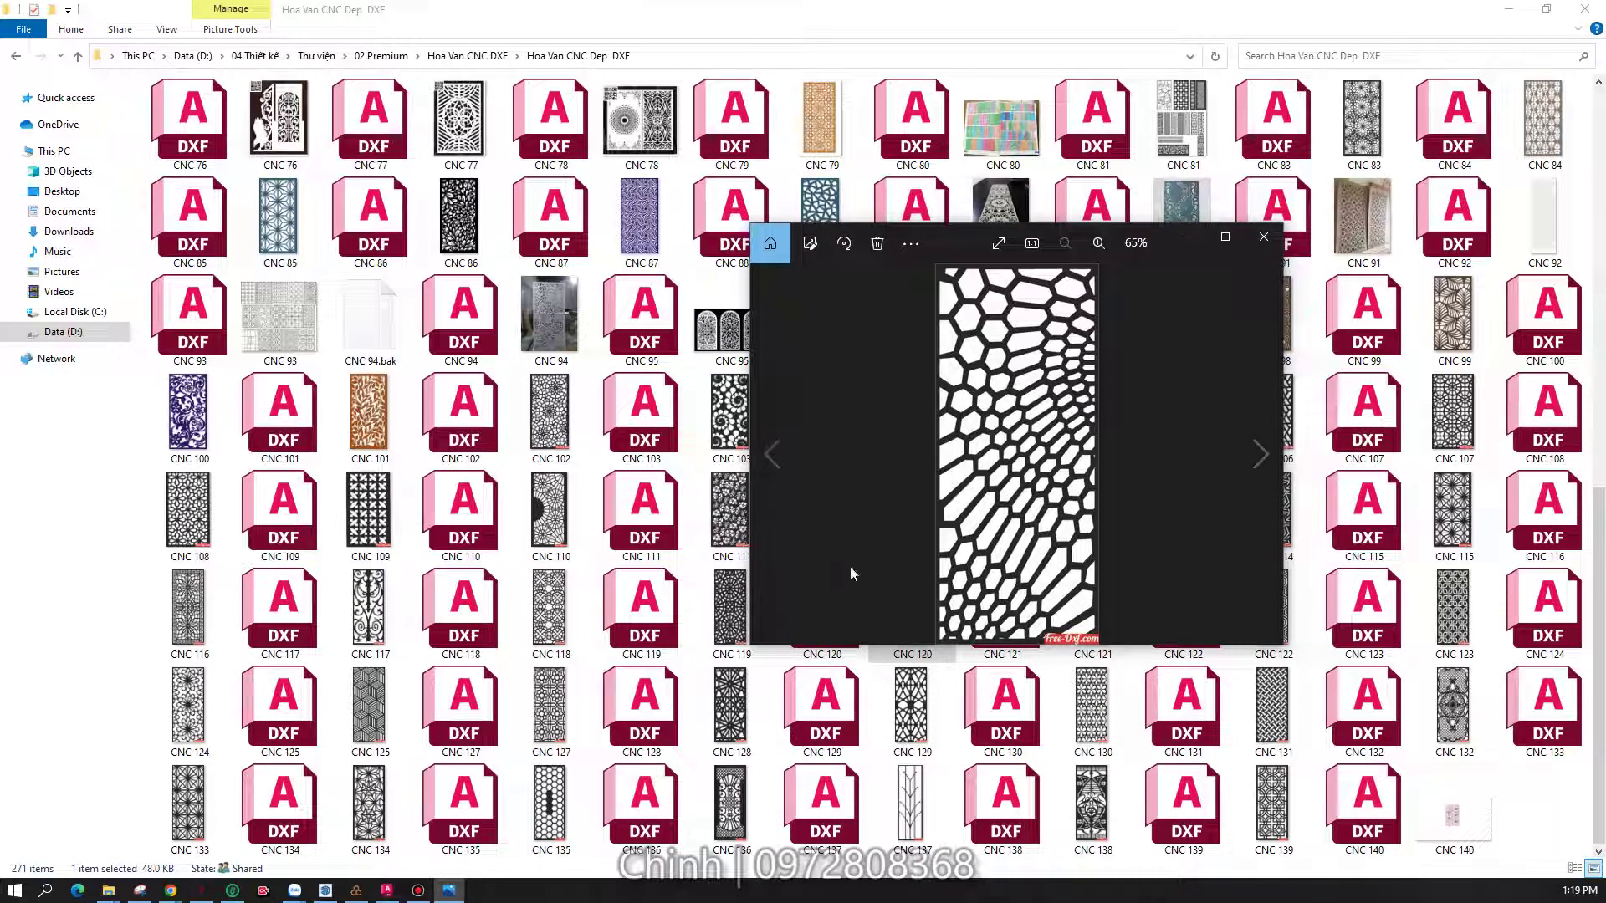
click(1261, 241)
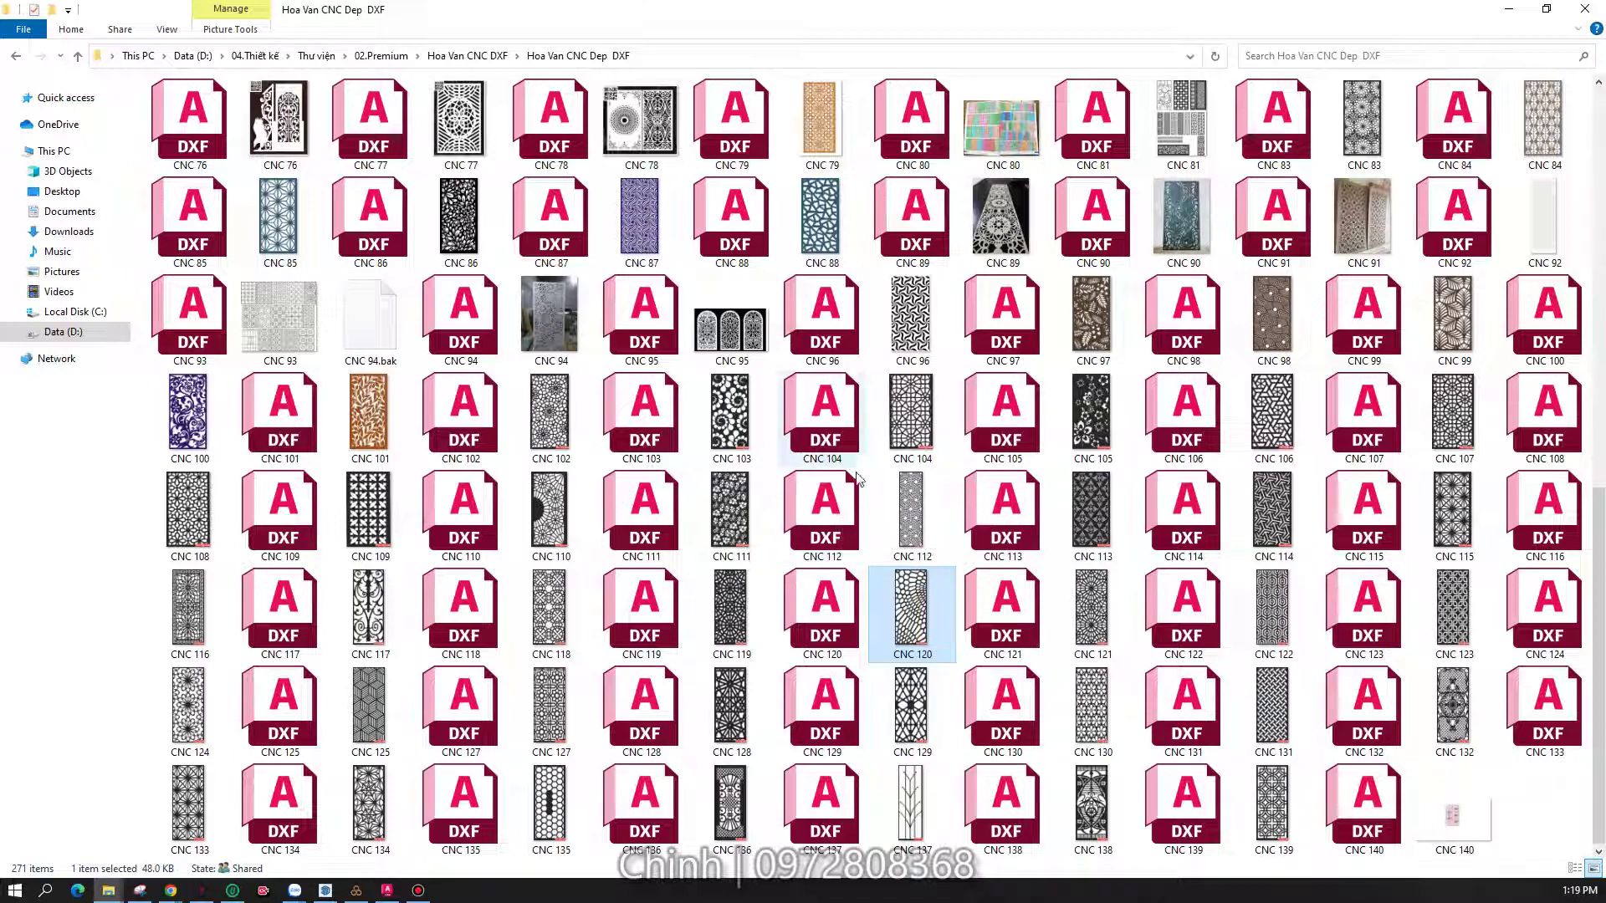
mouse_move(911, 512)
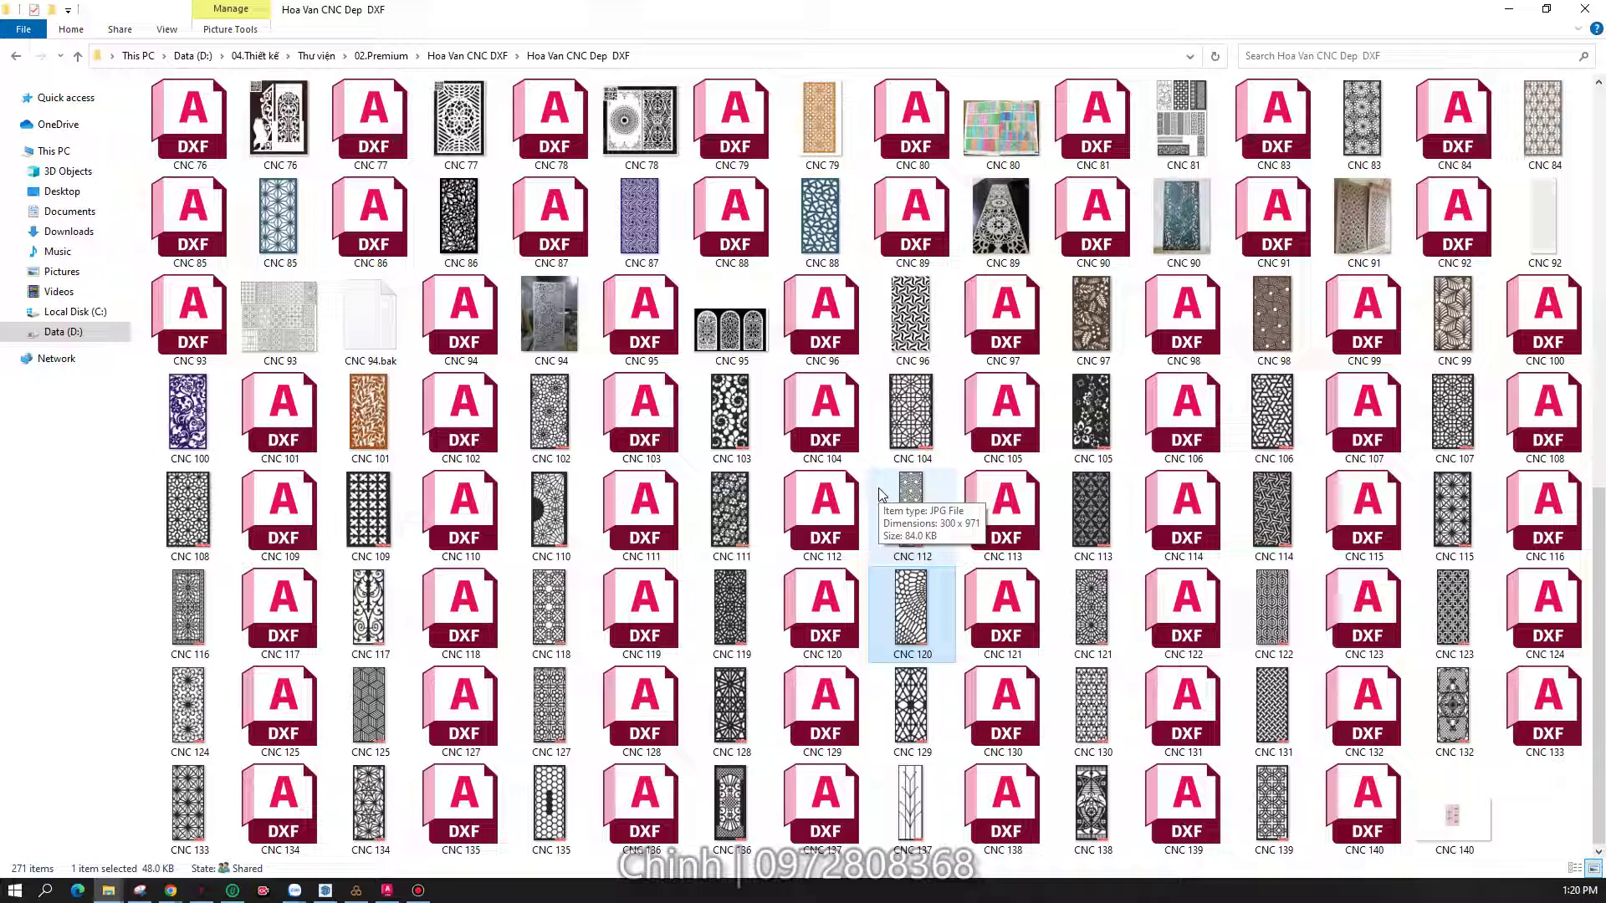
click(831, 627)
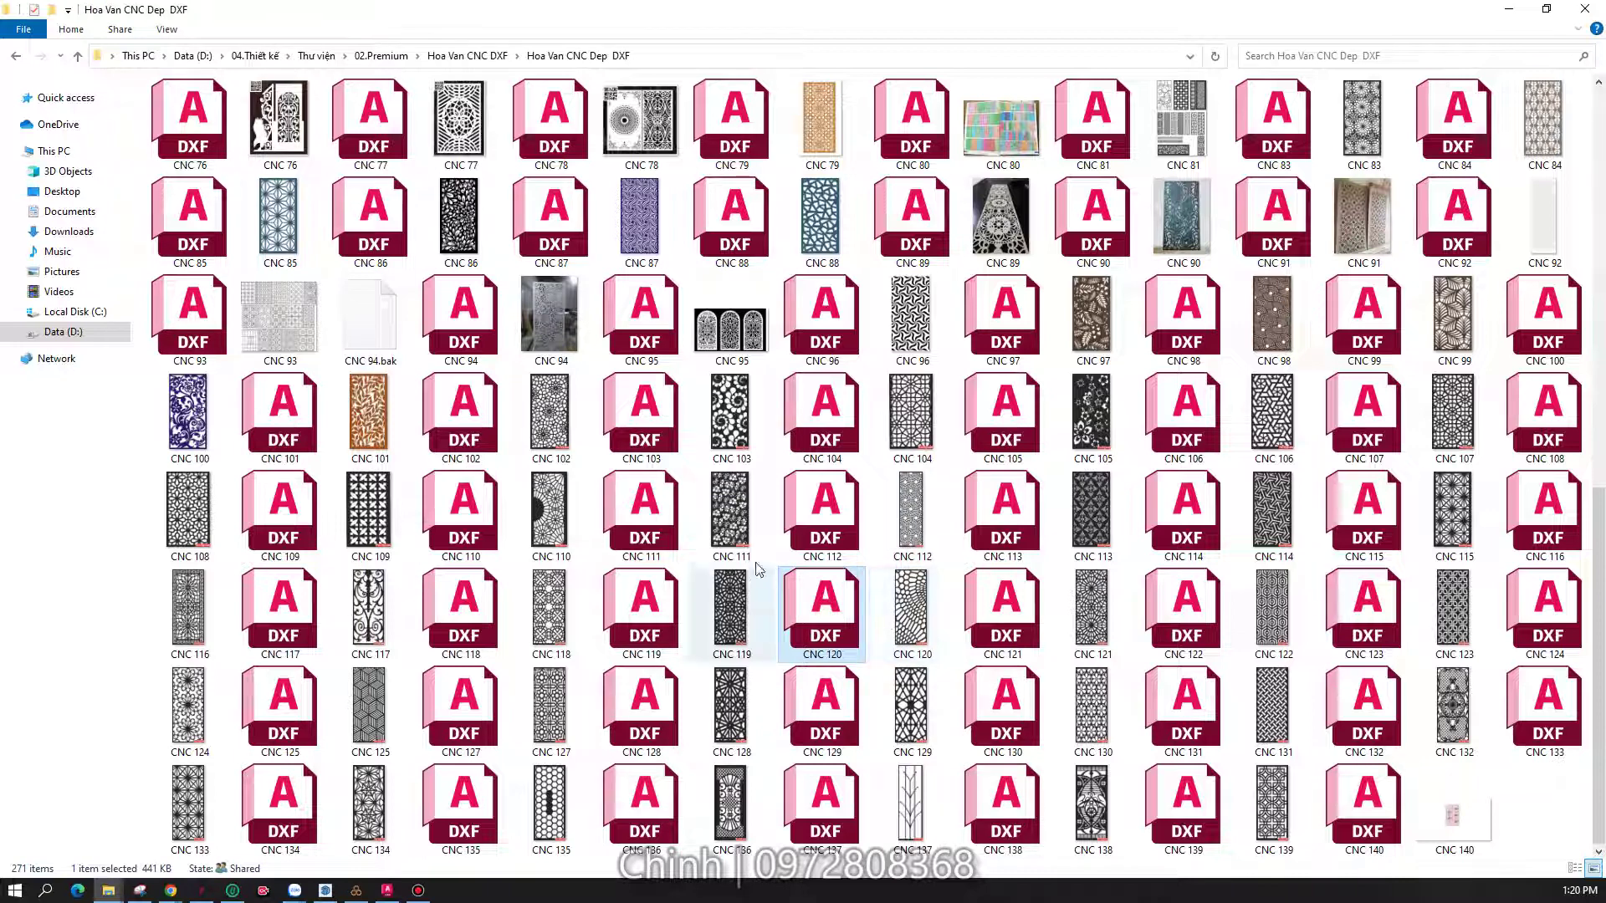
double_click(833, 609)
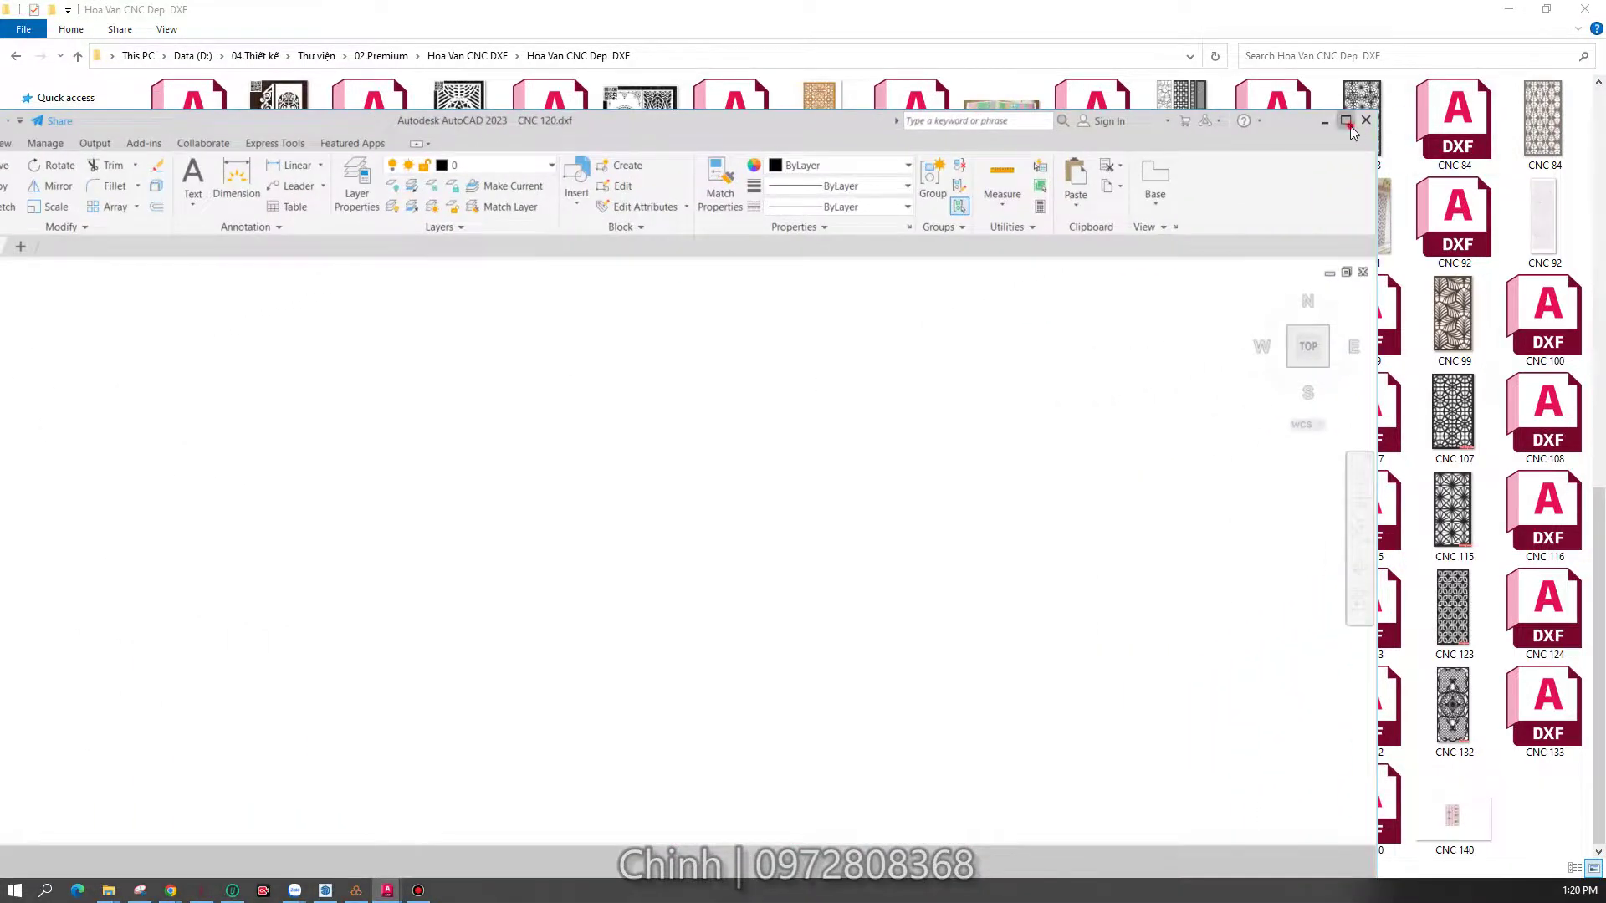
- Zoom so the whole CNC 120 hexagon panel fits the AutoCAD window
scroll(393, 480, down, 3)
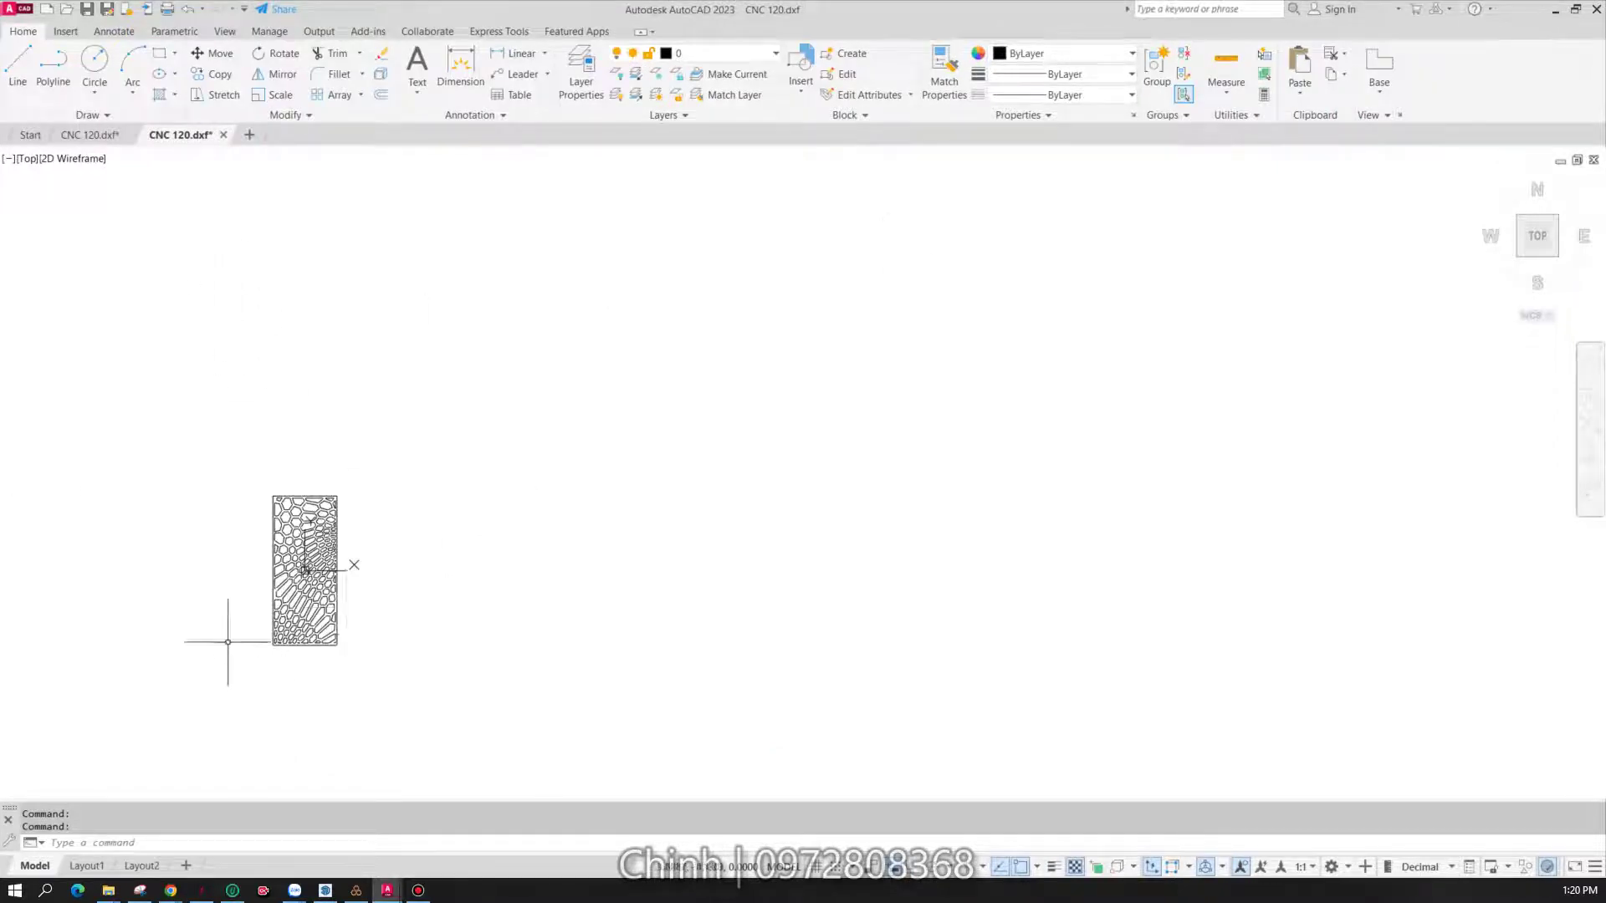
scroll(238, 619, up, 5)
scroll(377, 293, down, 2)
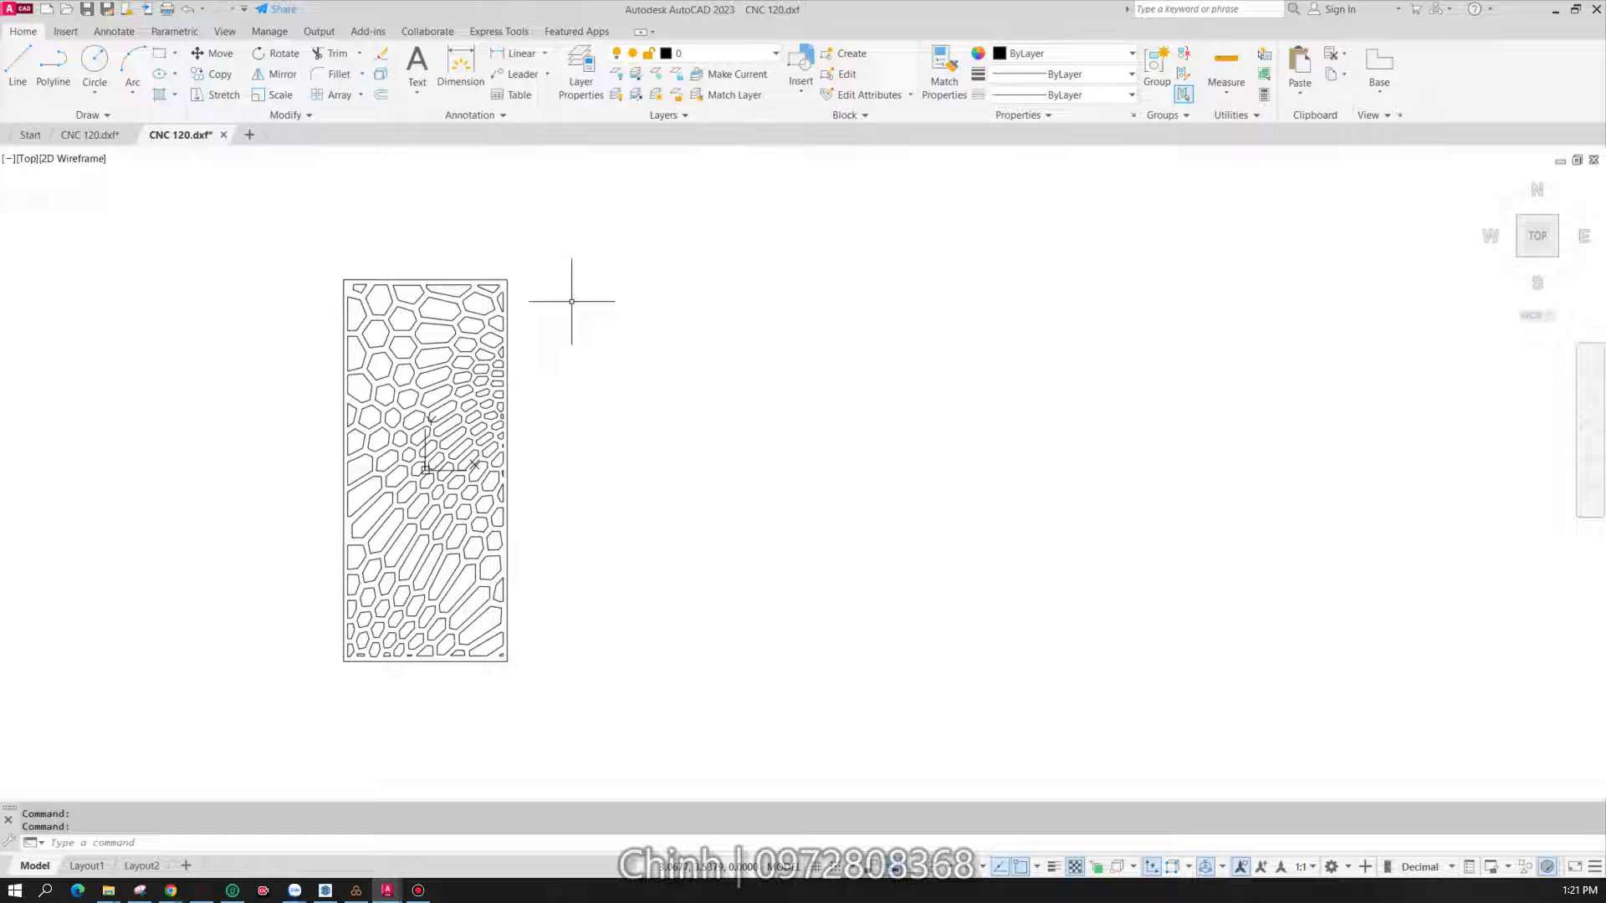
text(UN)
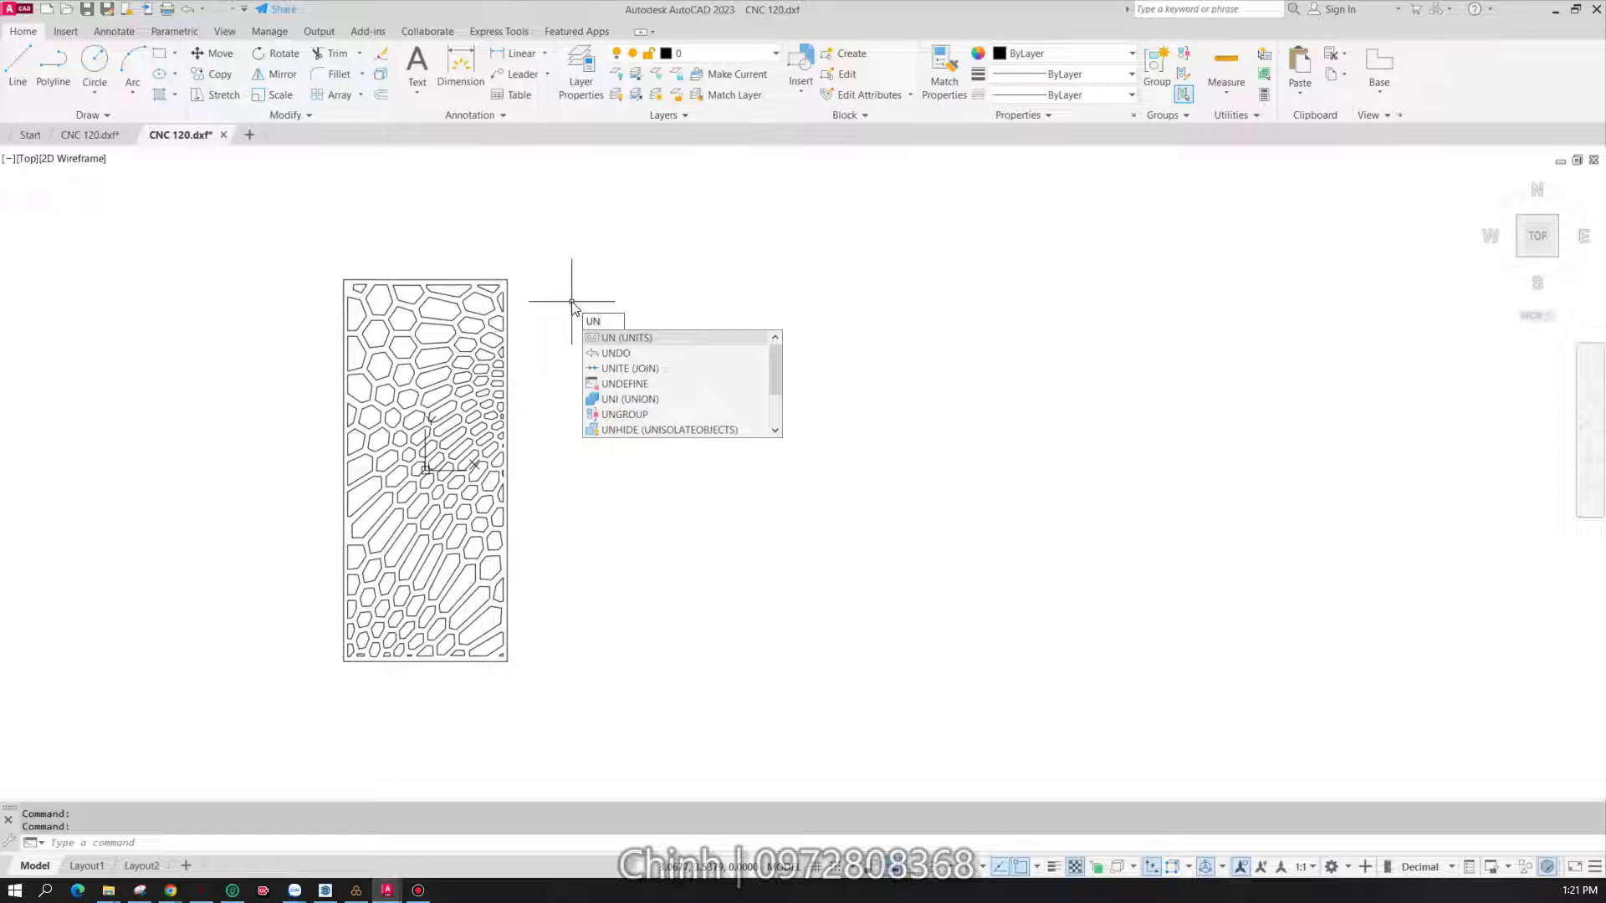
- Set the Drawing Units insertion scale to Millimeters and length precision to 0.0
click(644, 339)
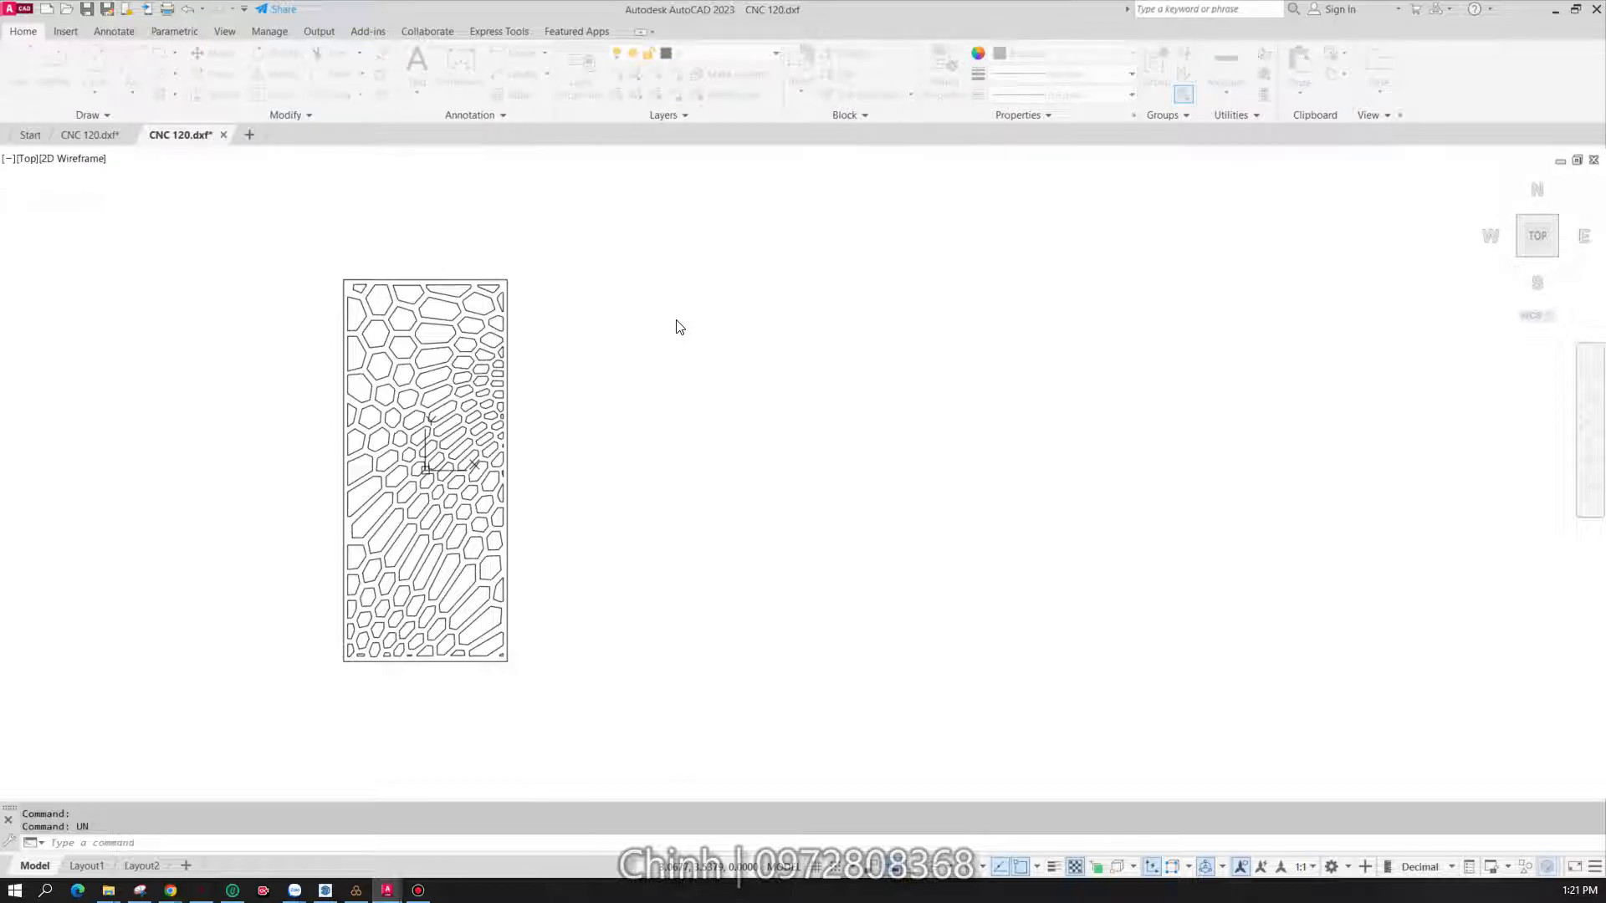
drag(460, 423, 711, 268)
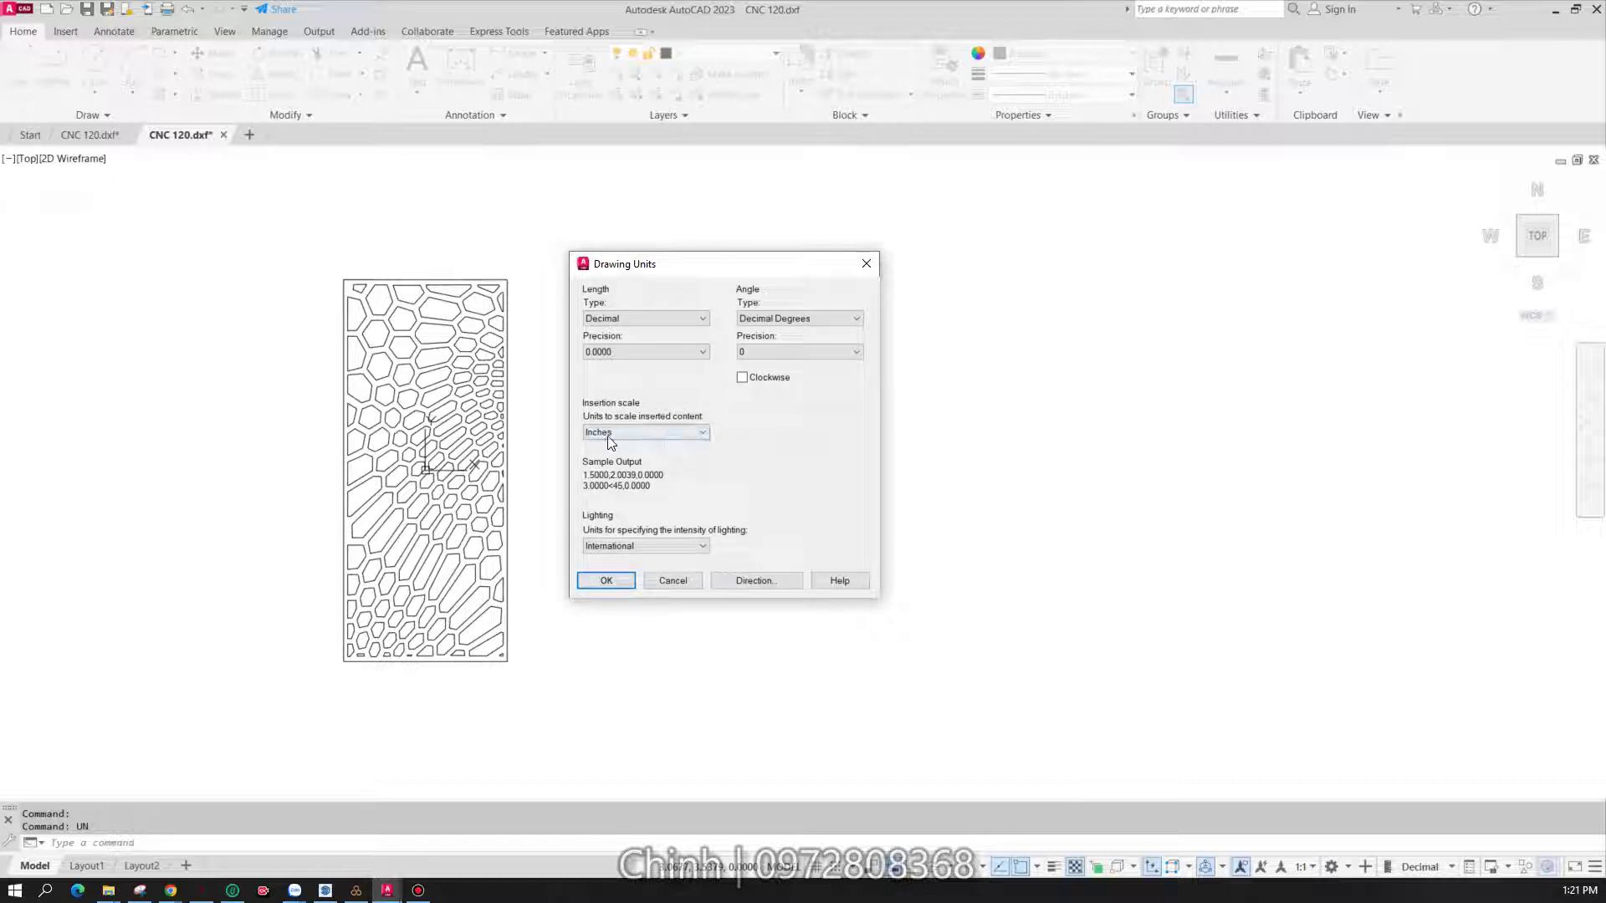
click(629, 433)
click(623, 499)
click(620, 353)
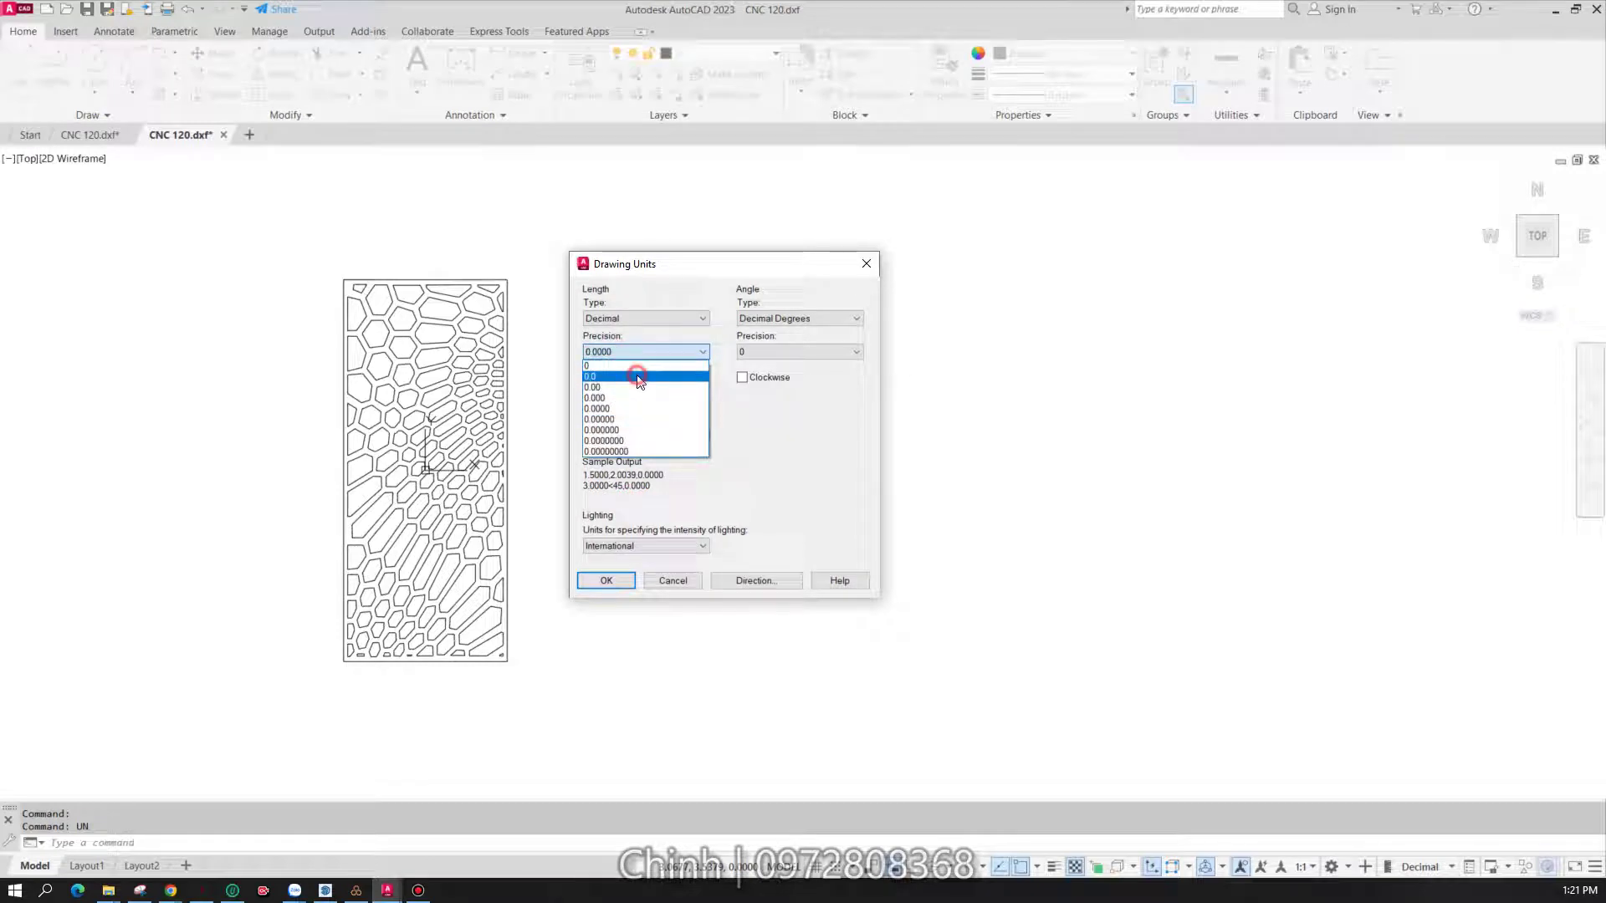
click(637, 376)
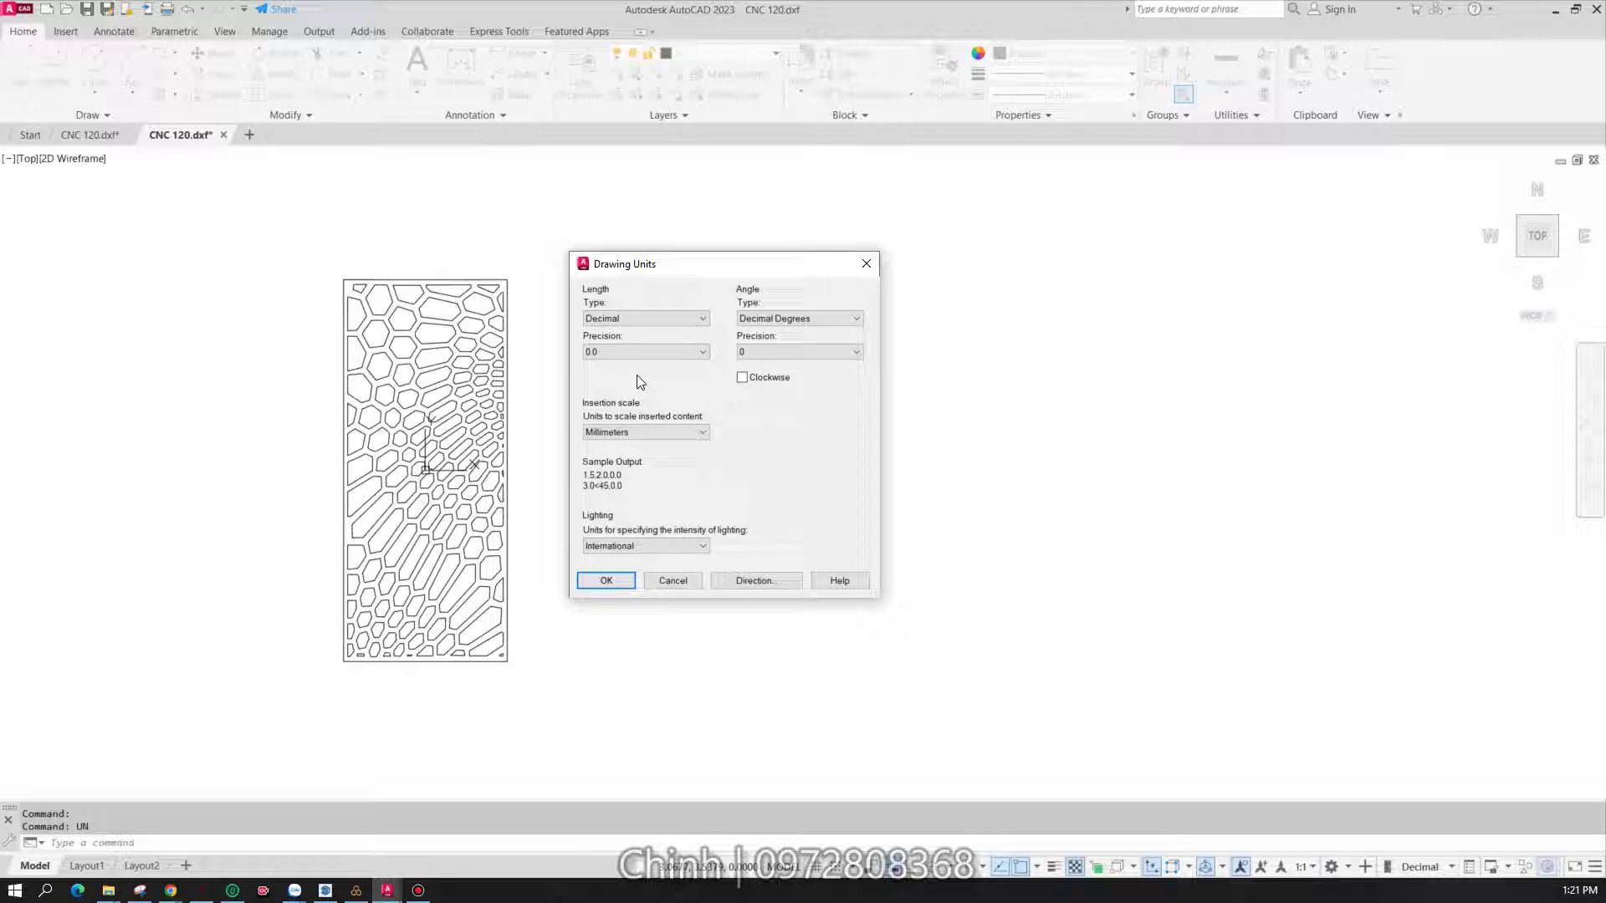
click(605, 583)
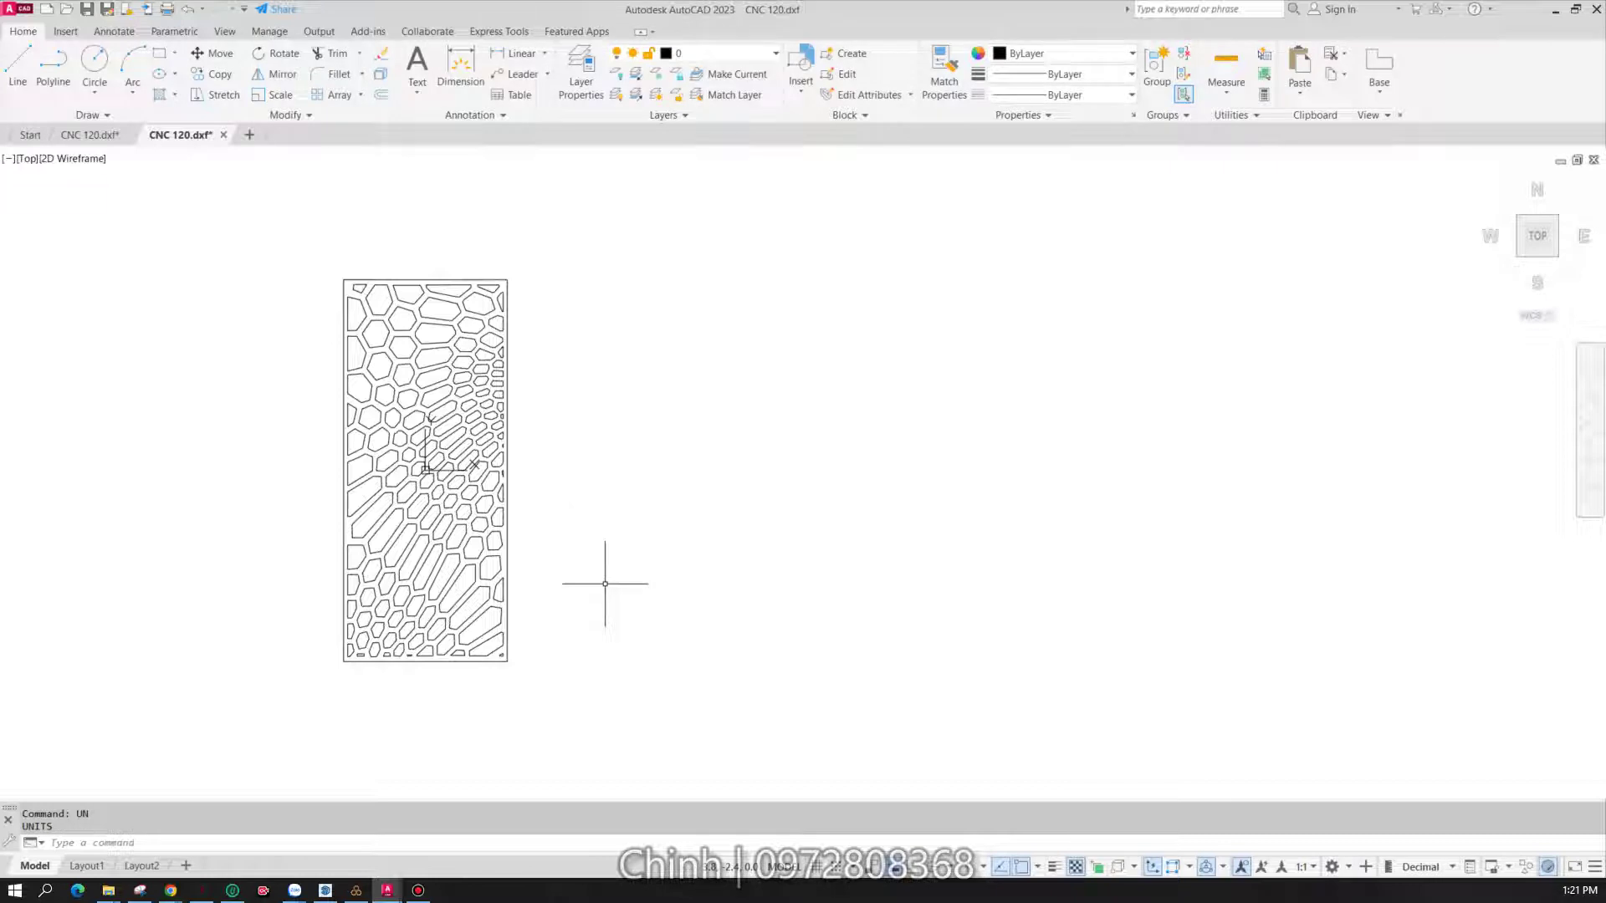
- Confirm Millimeters as source and target content units in the Options User Preferences
text(OP)
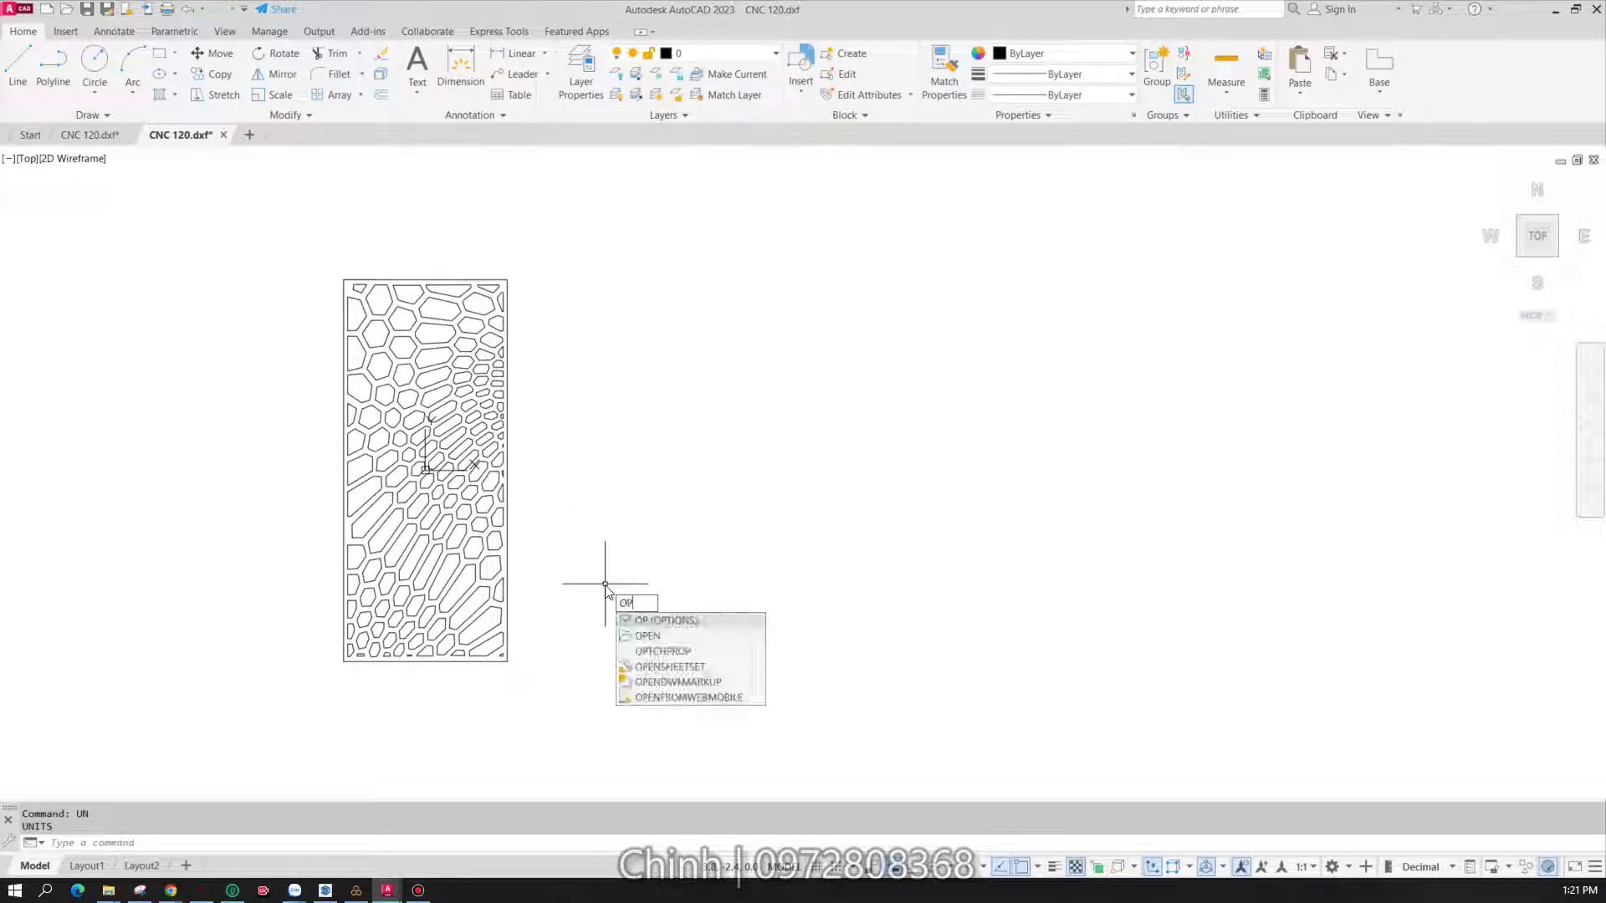
key(Return)
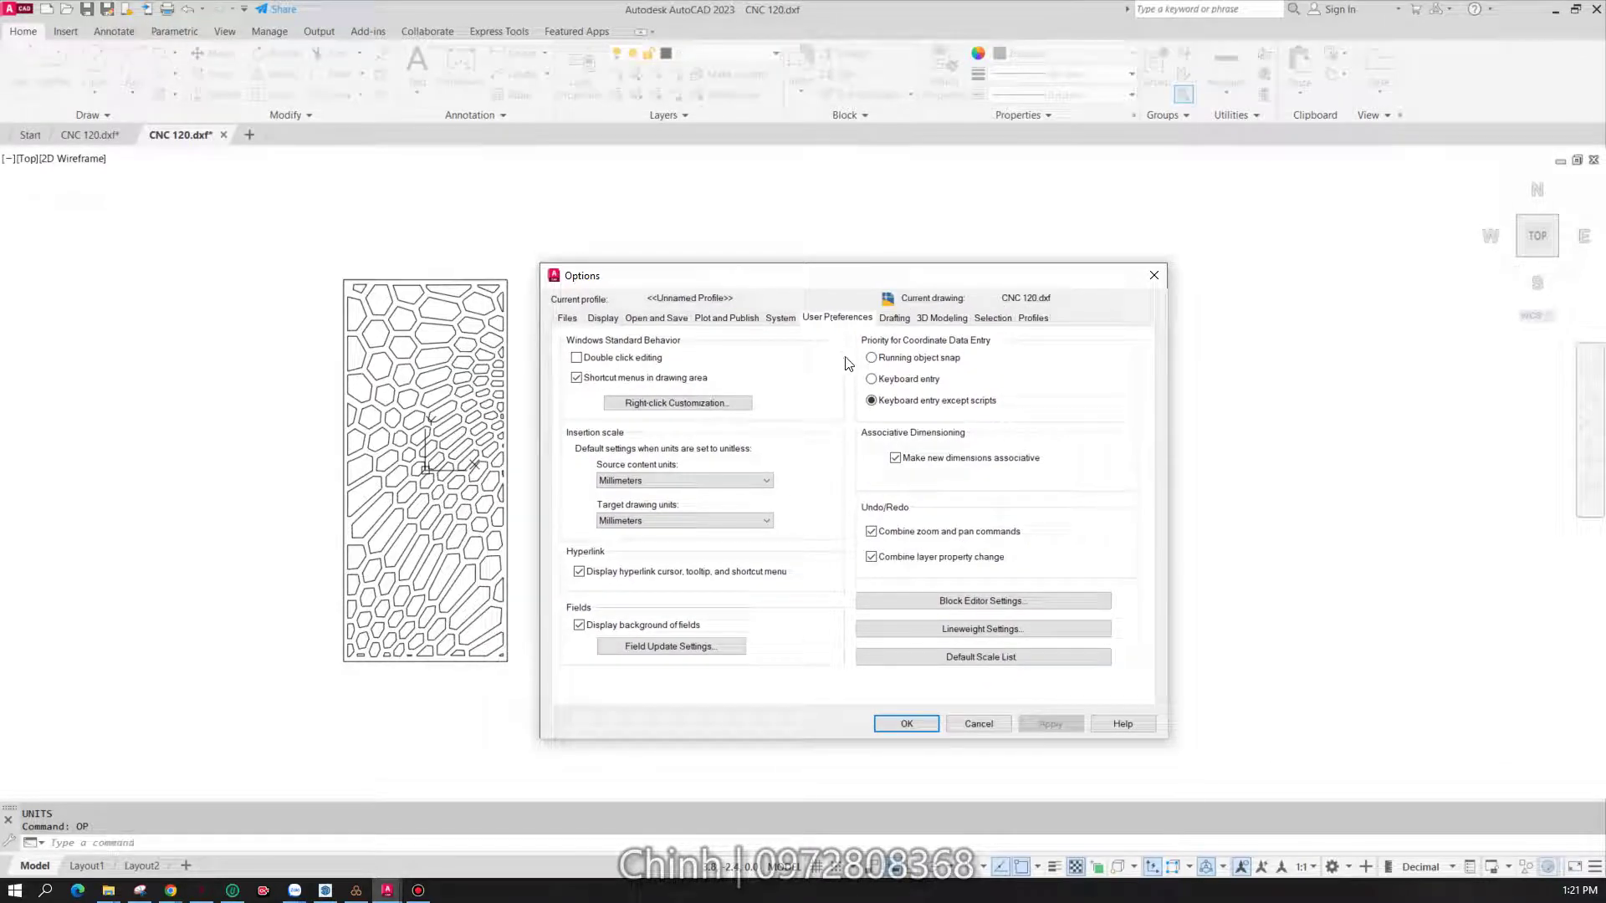
click(610, 482)
click(907, 723)
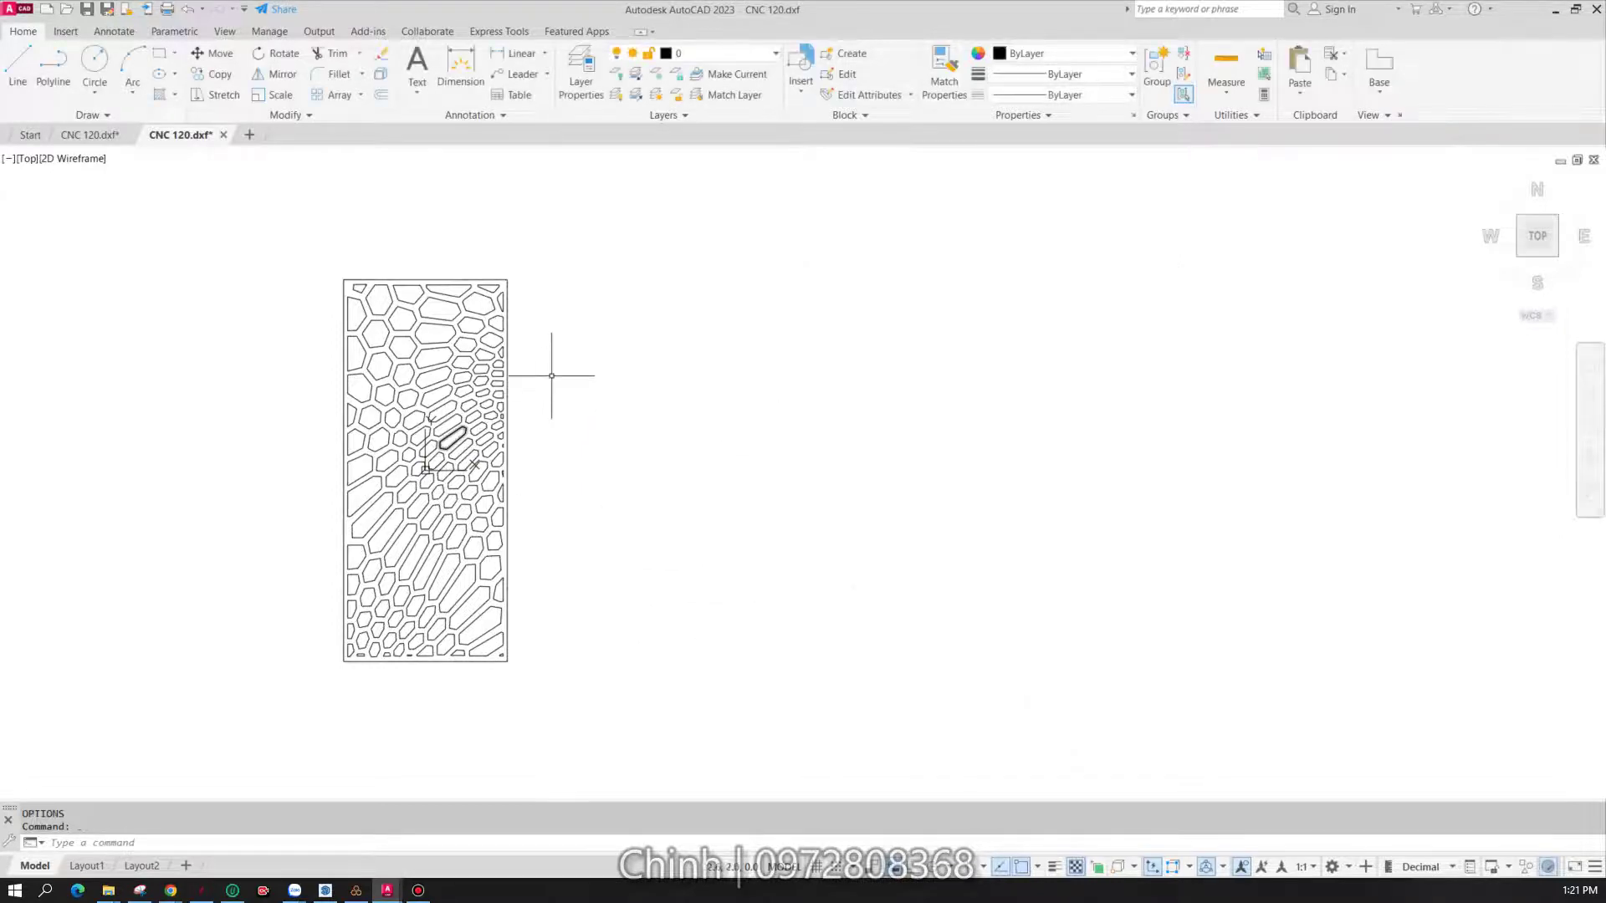
scroll(595, 452, down, 4)
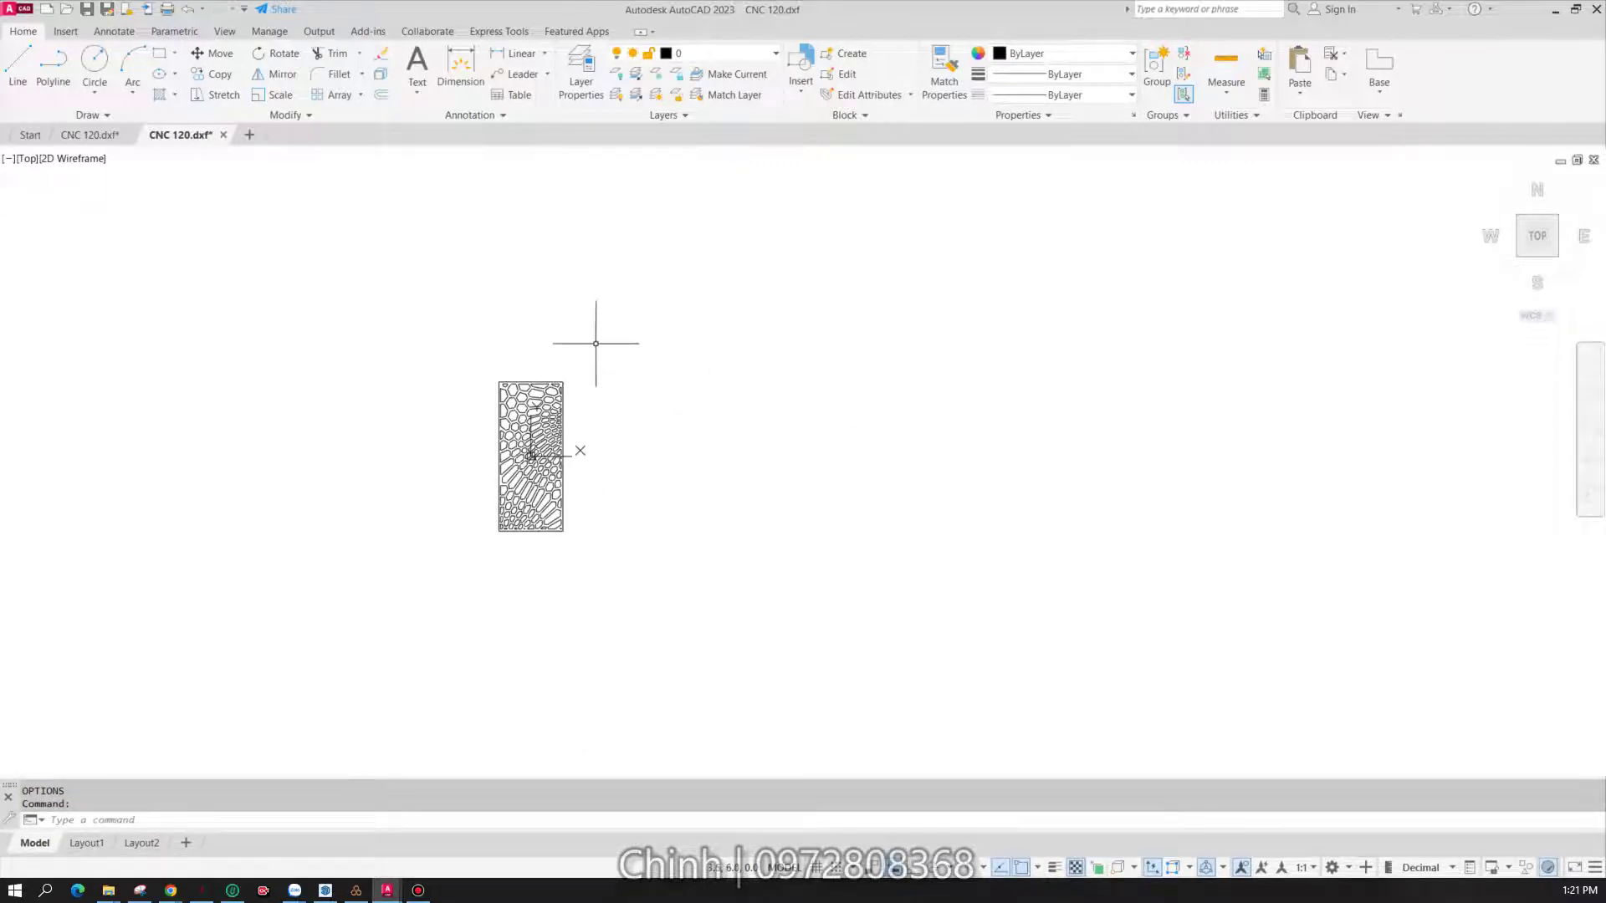
scroll(627, 416, up, 2)
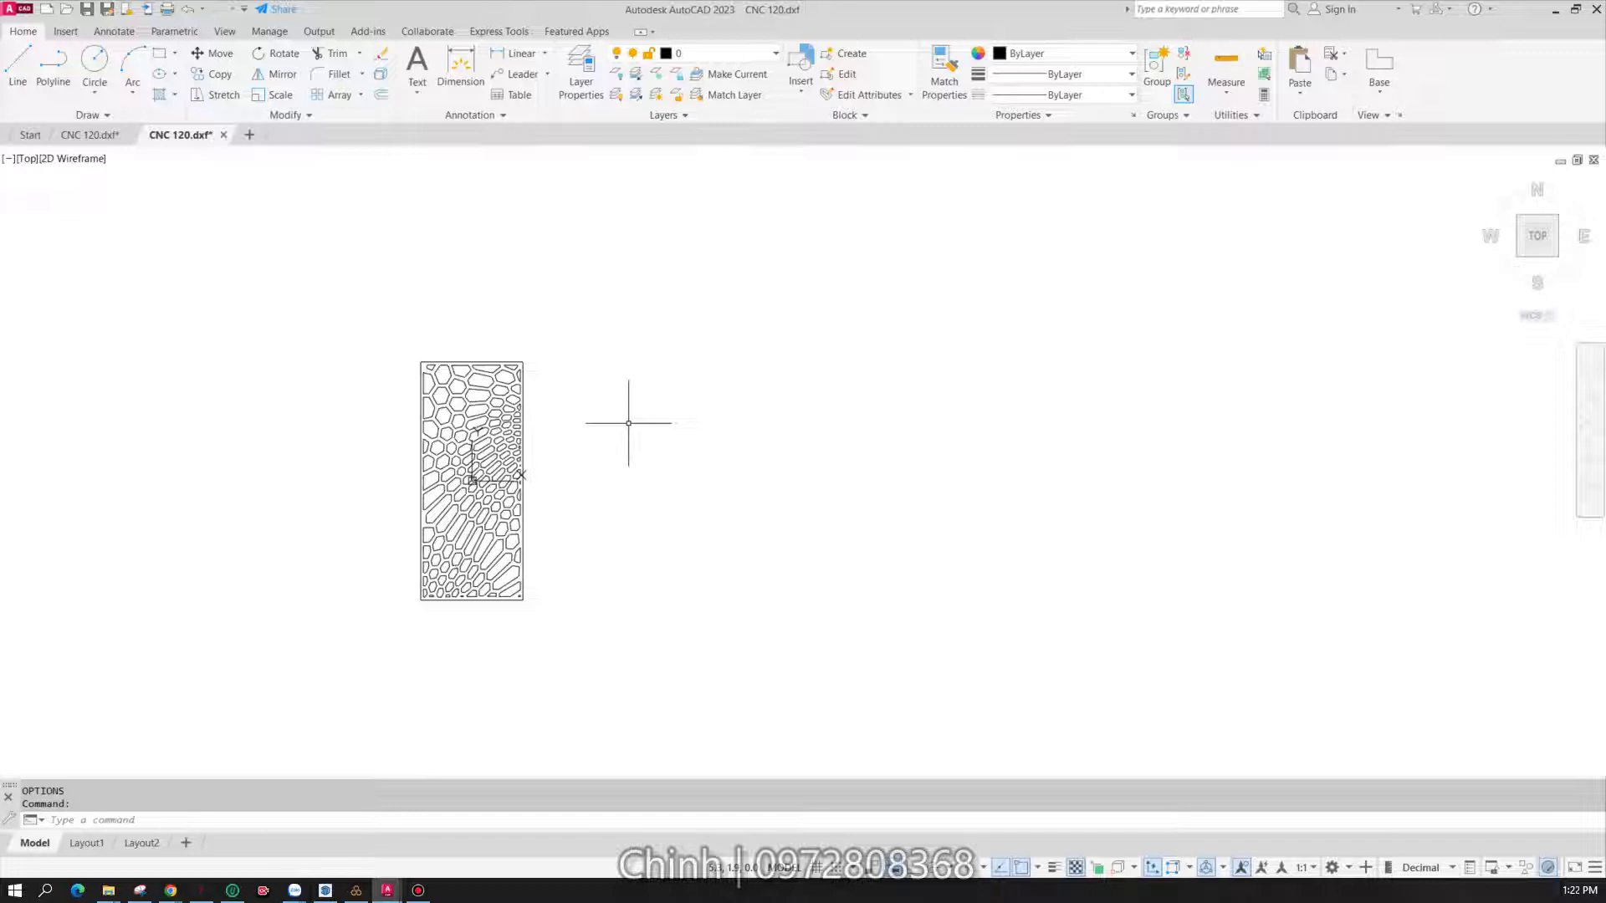
text(RE)
key(Escape)
key(Escape)
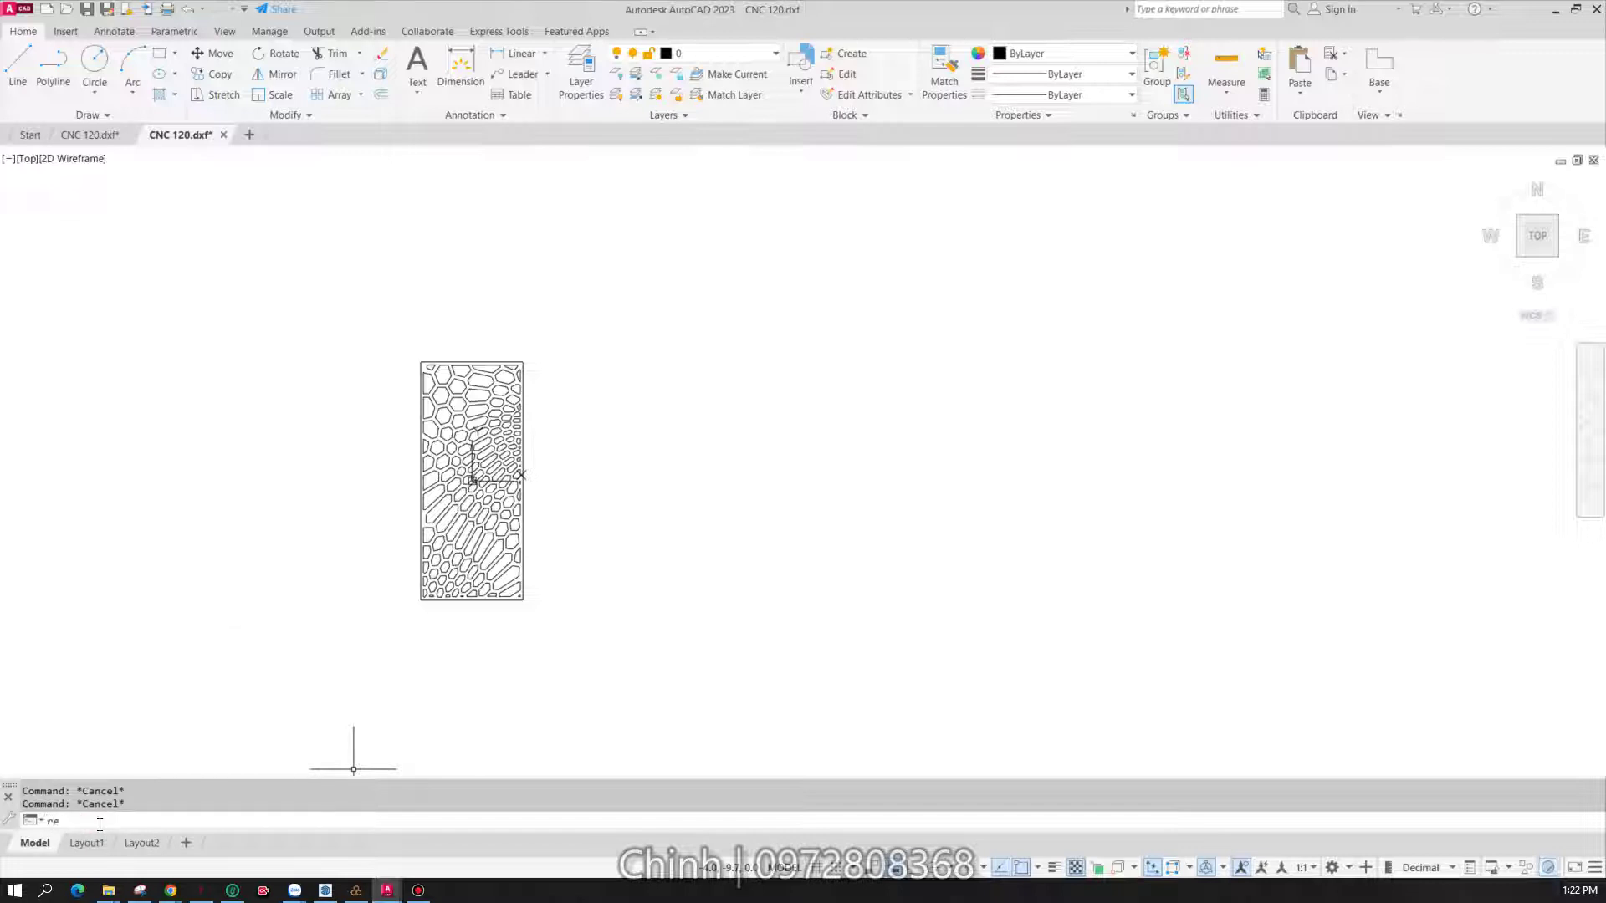
- Draw a 650 by 2000 rectangle to the right of the hexagon pattern
text(c)
key(Escape)
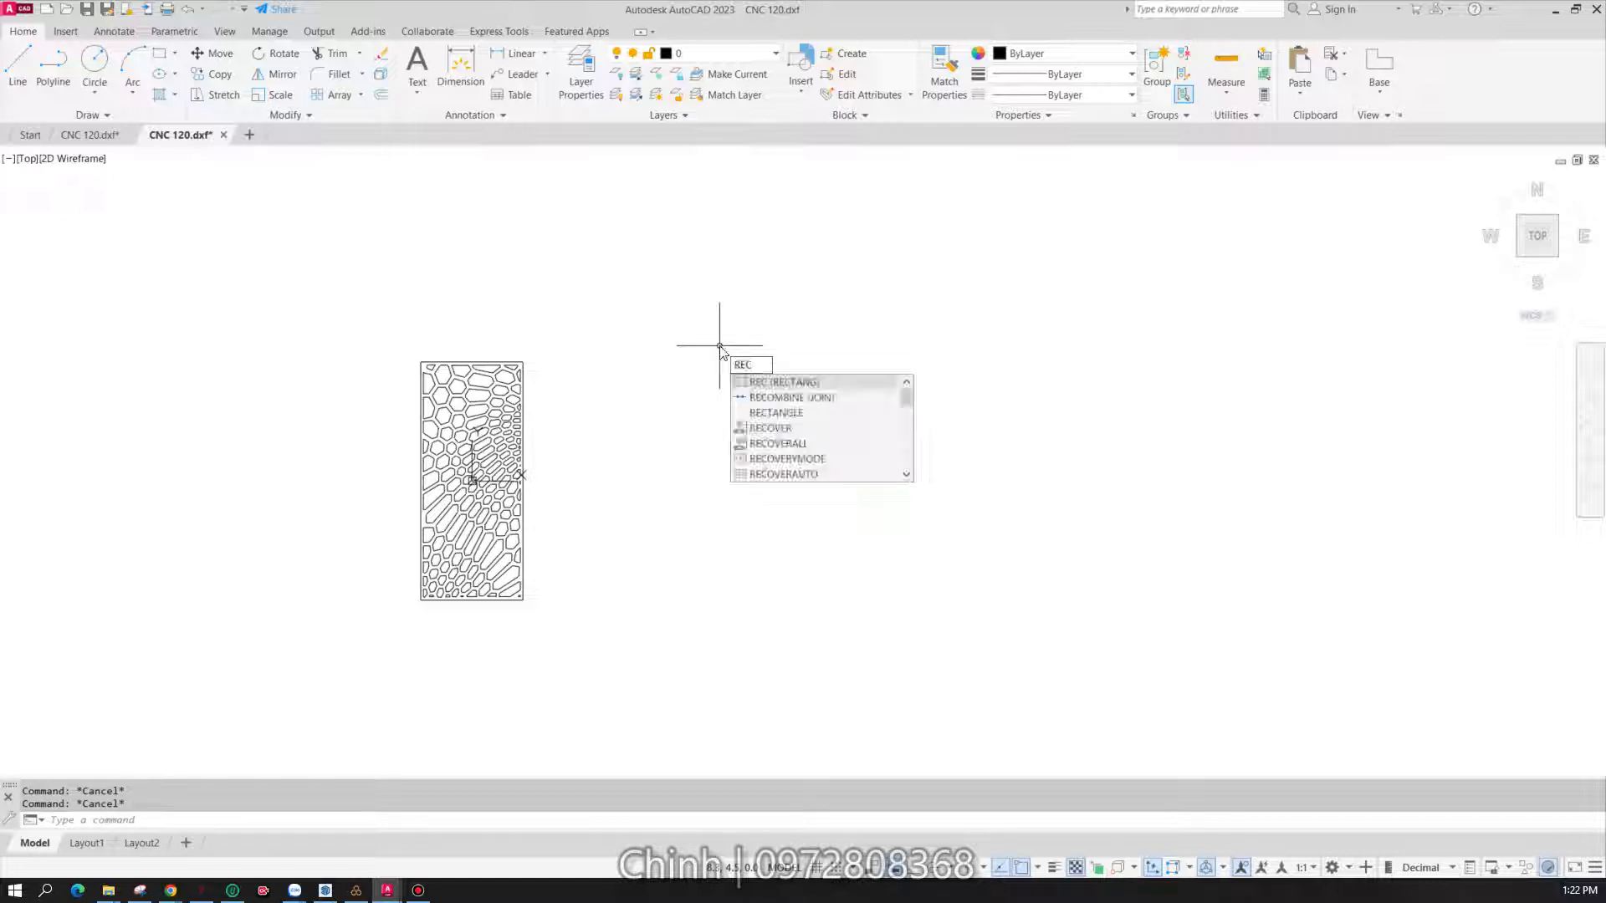
click(799, 383)
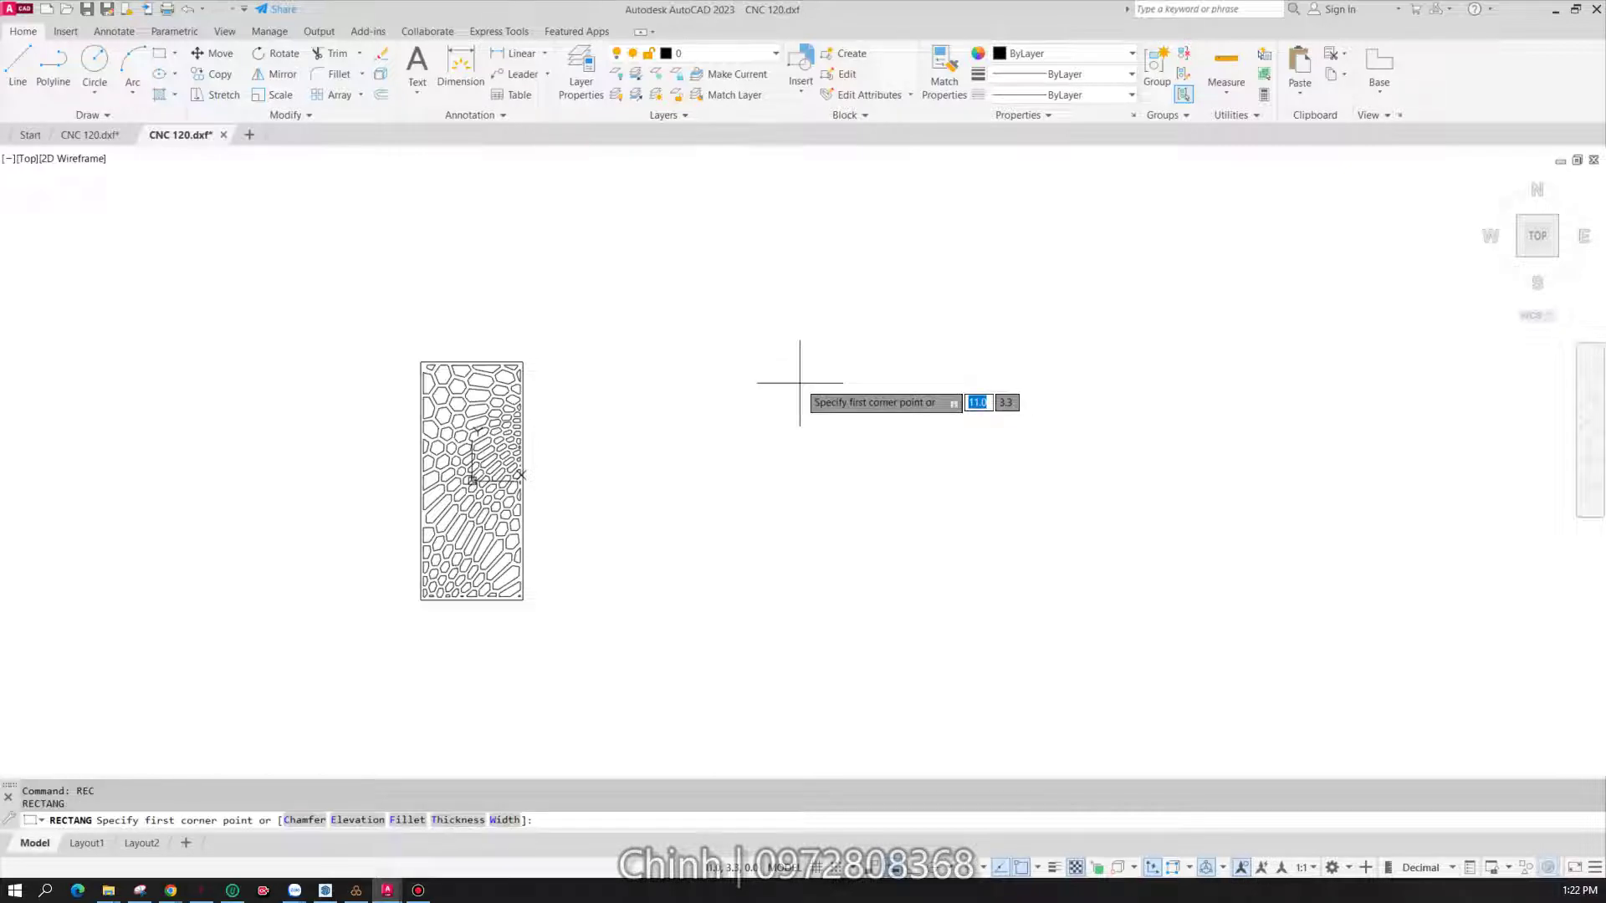
text(3)
key(Tab)
text(2000)
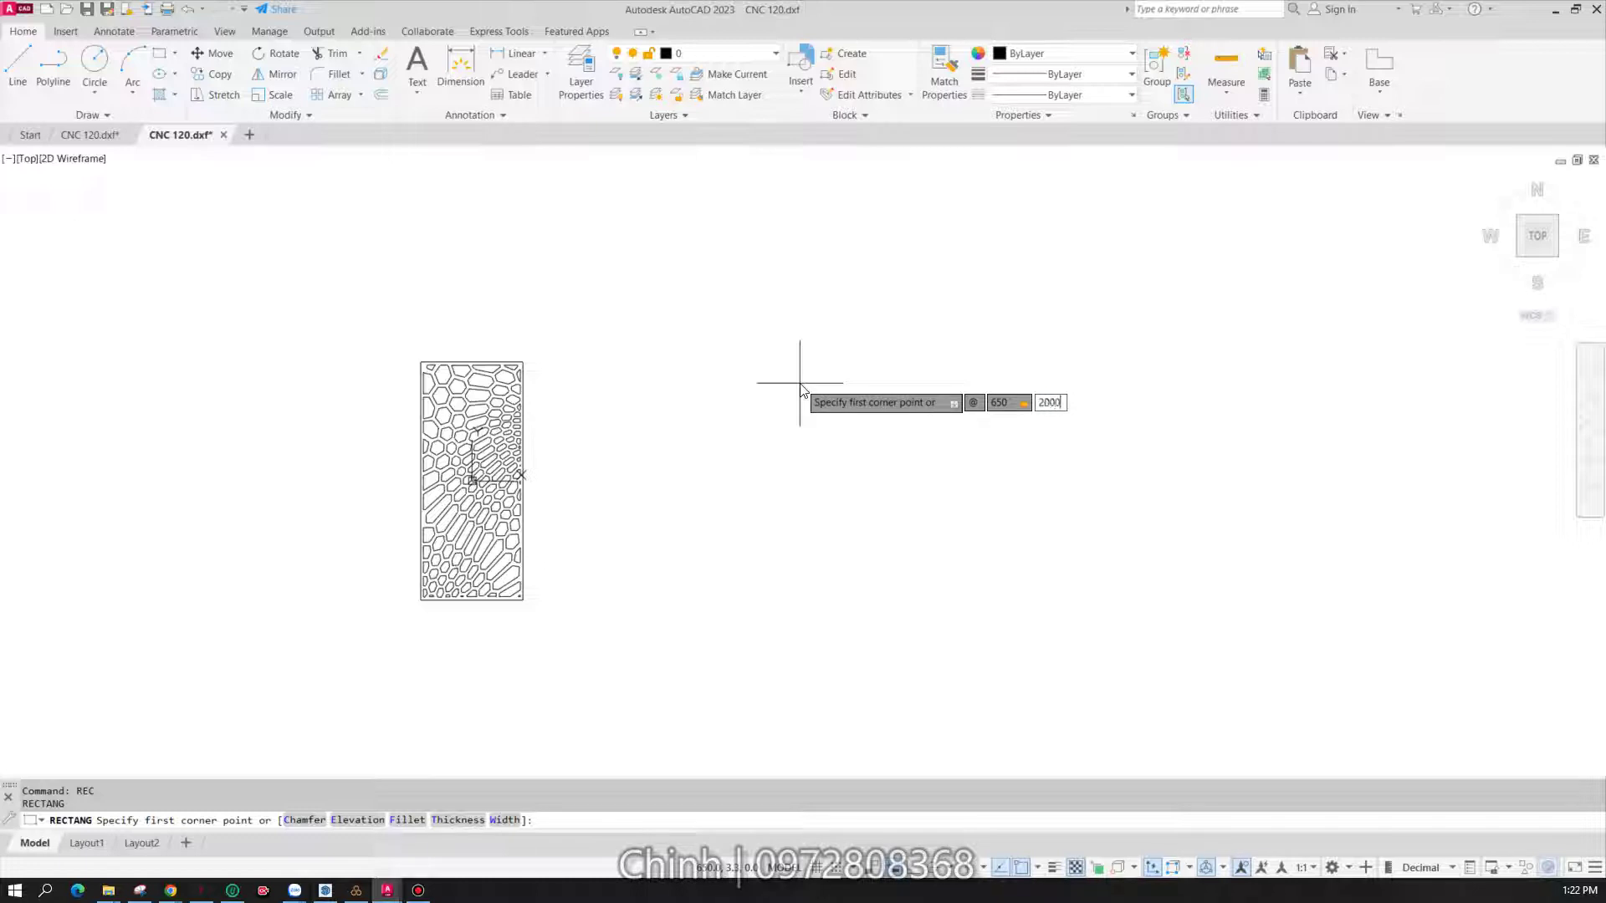
key(Return)
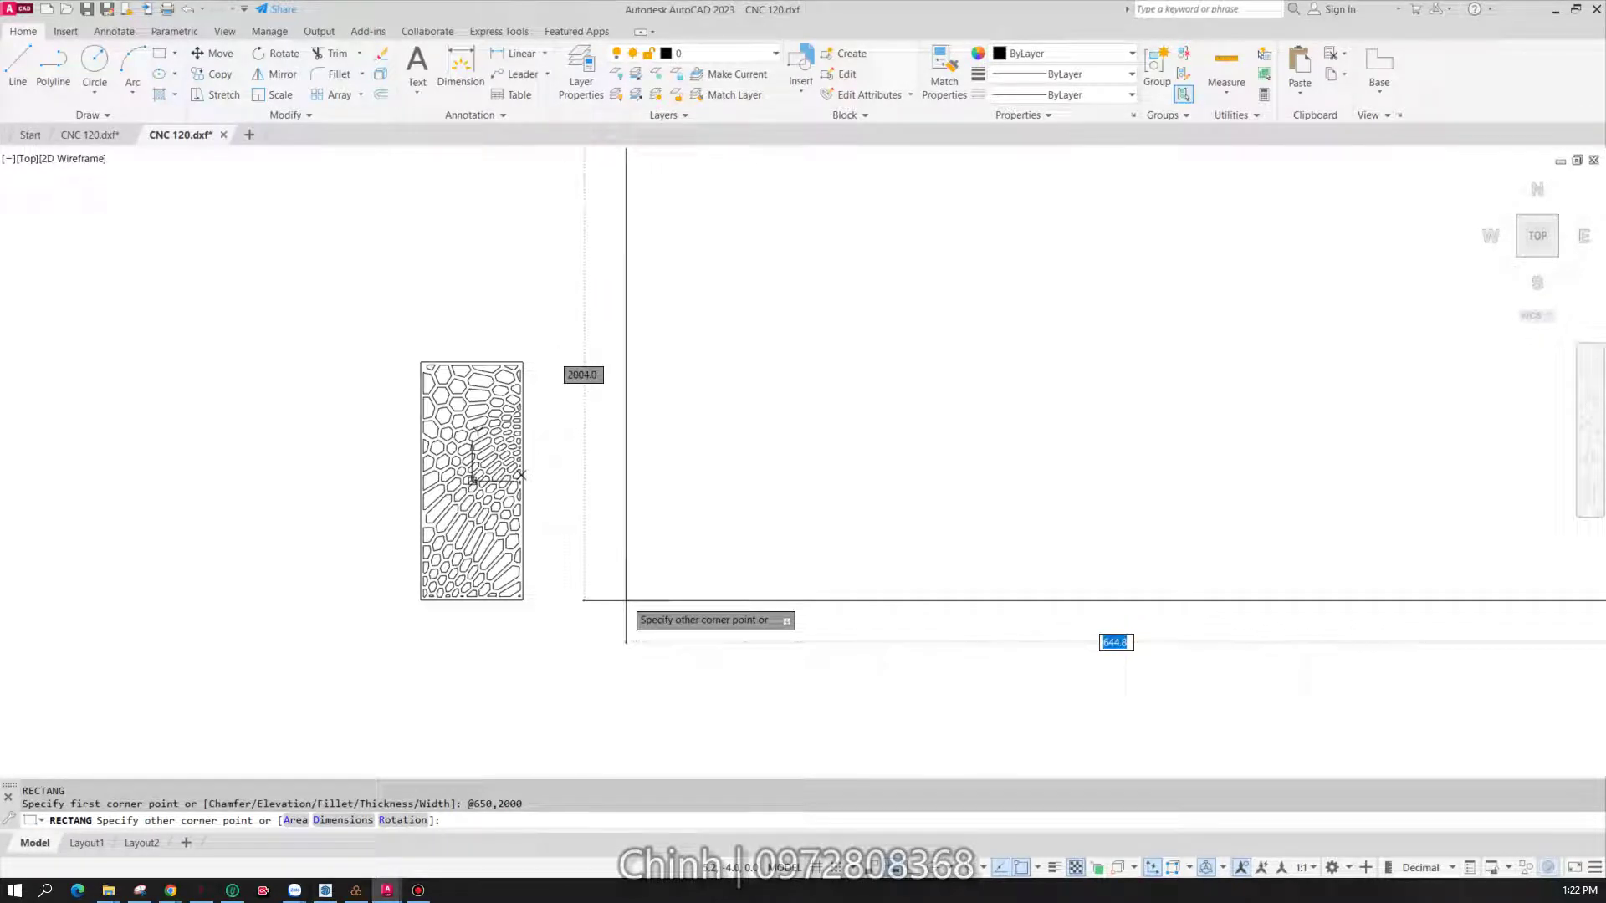
click(695, 628)
- Zoom to fit the new rectangle and select it
scroll(699, 626, down, 5)
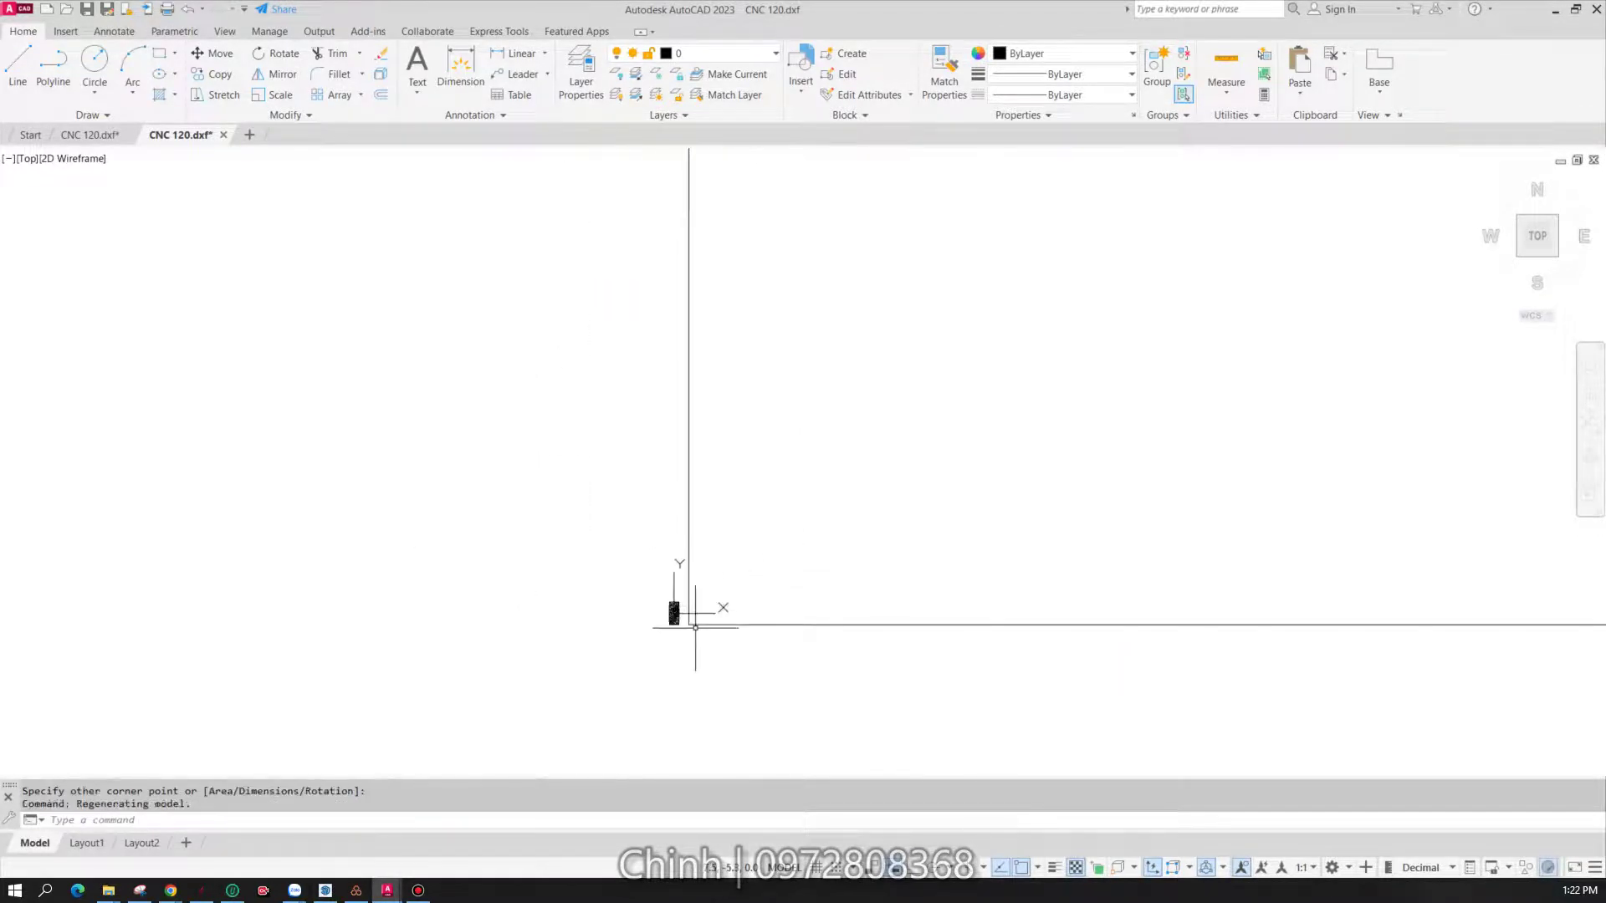
scroll(1104, 385, down, 7)
scroll(1121, 306, up, 4)
scroll(945, 609, up, 8)
scroll(786, 569, up, 7)
scroll(786, 569, up, 3)
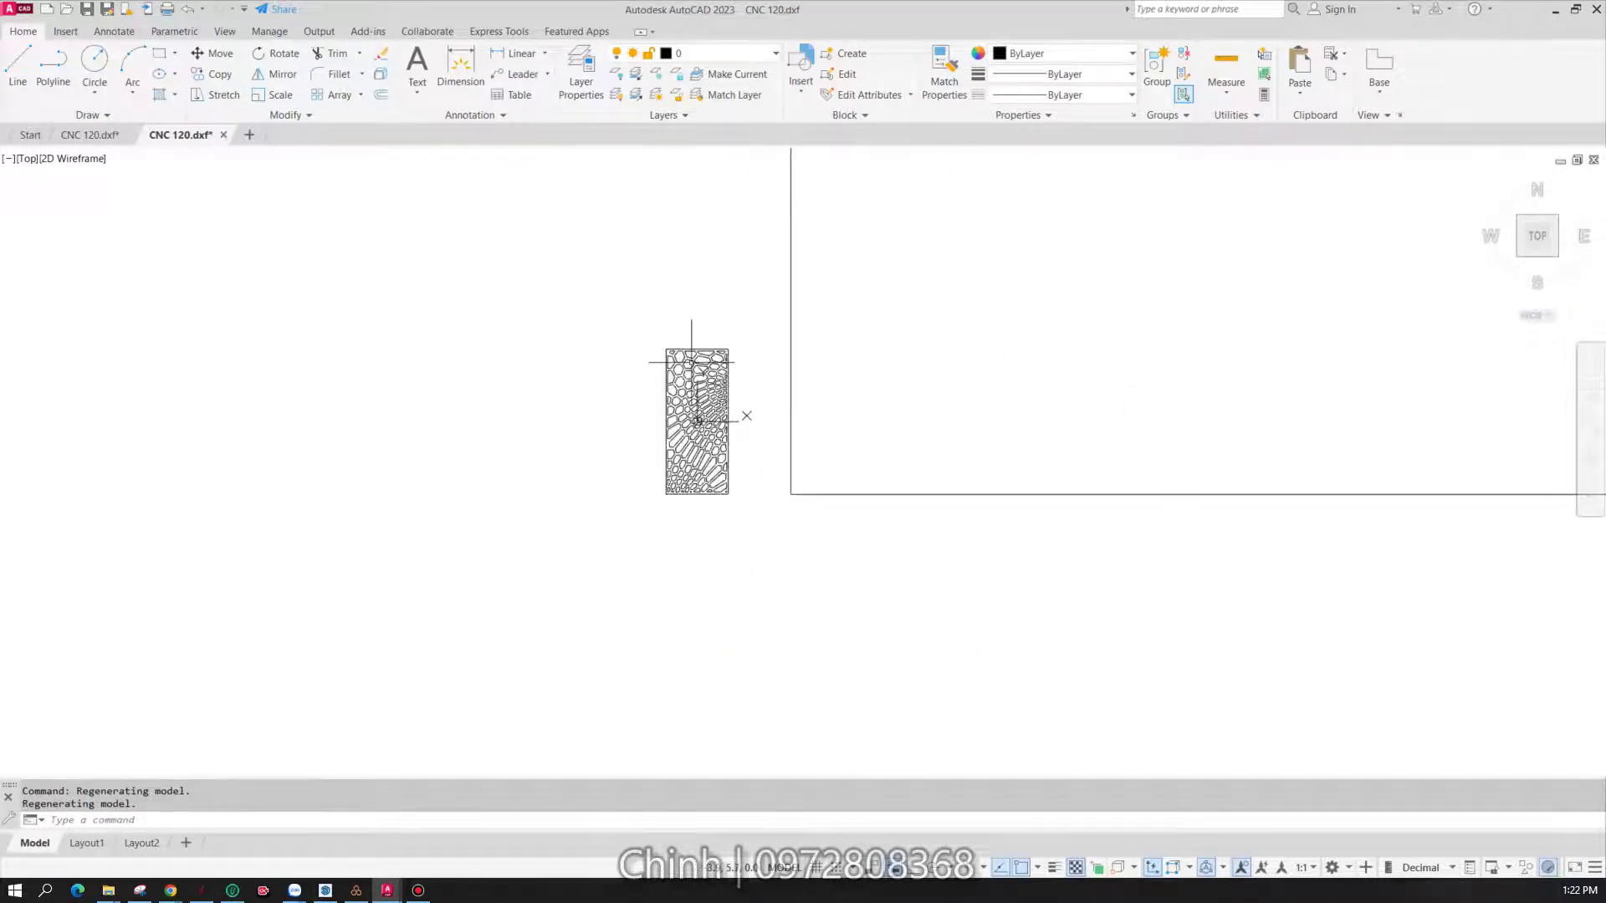
scroll(845, 389, up, 2)
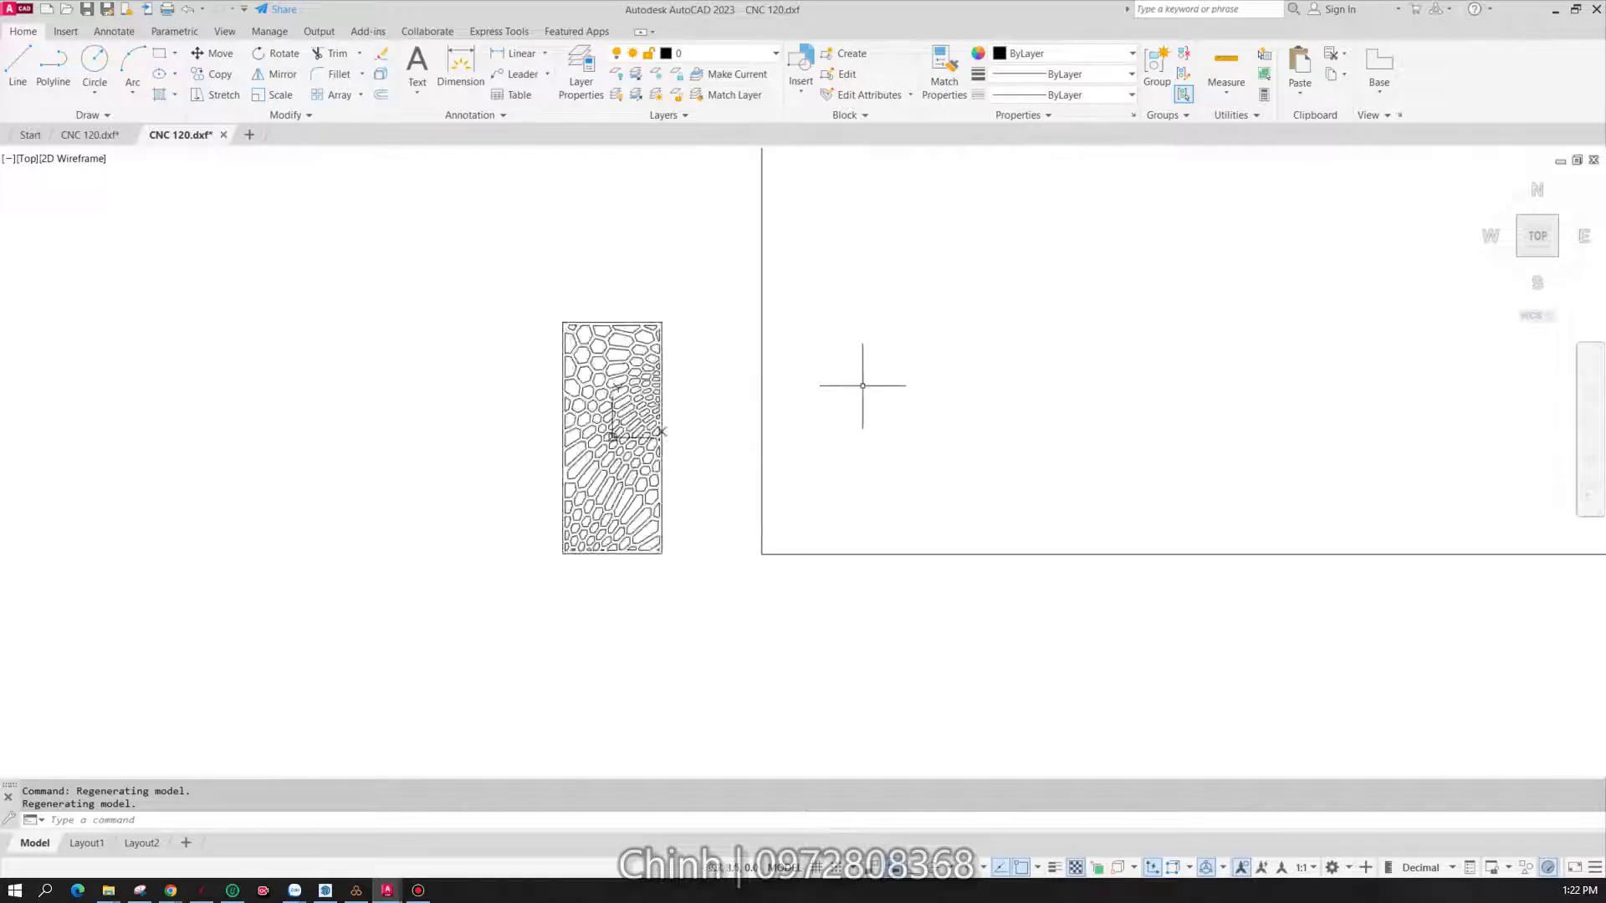
scroll(850, 387, up, 2)
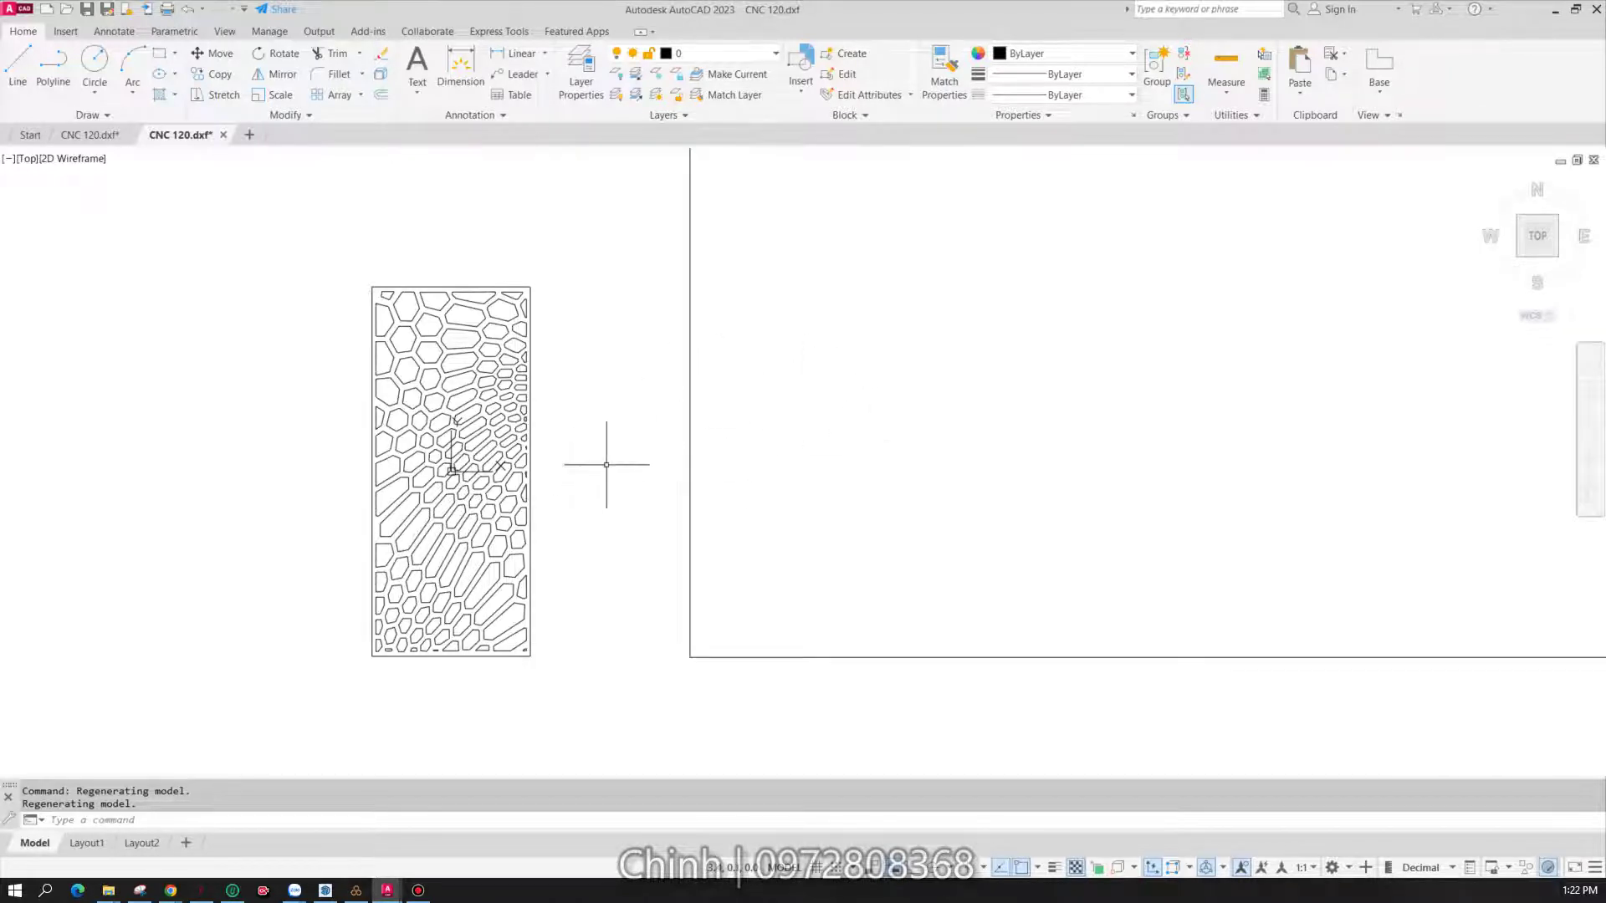
click(690, 410)
text(o)
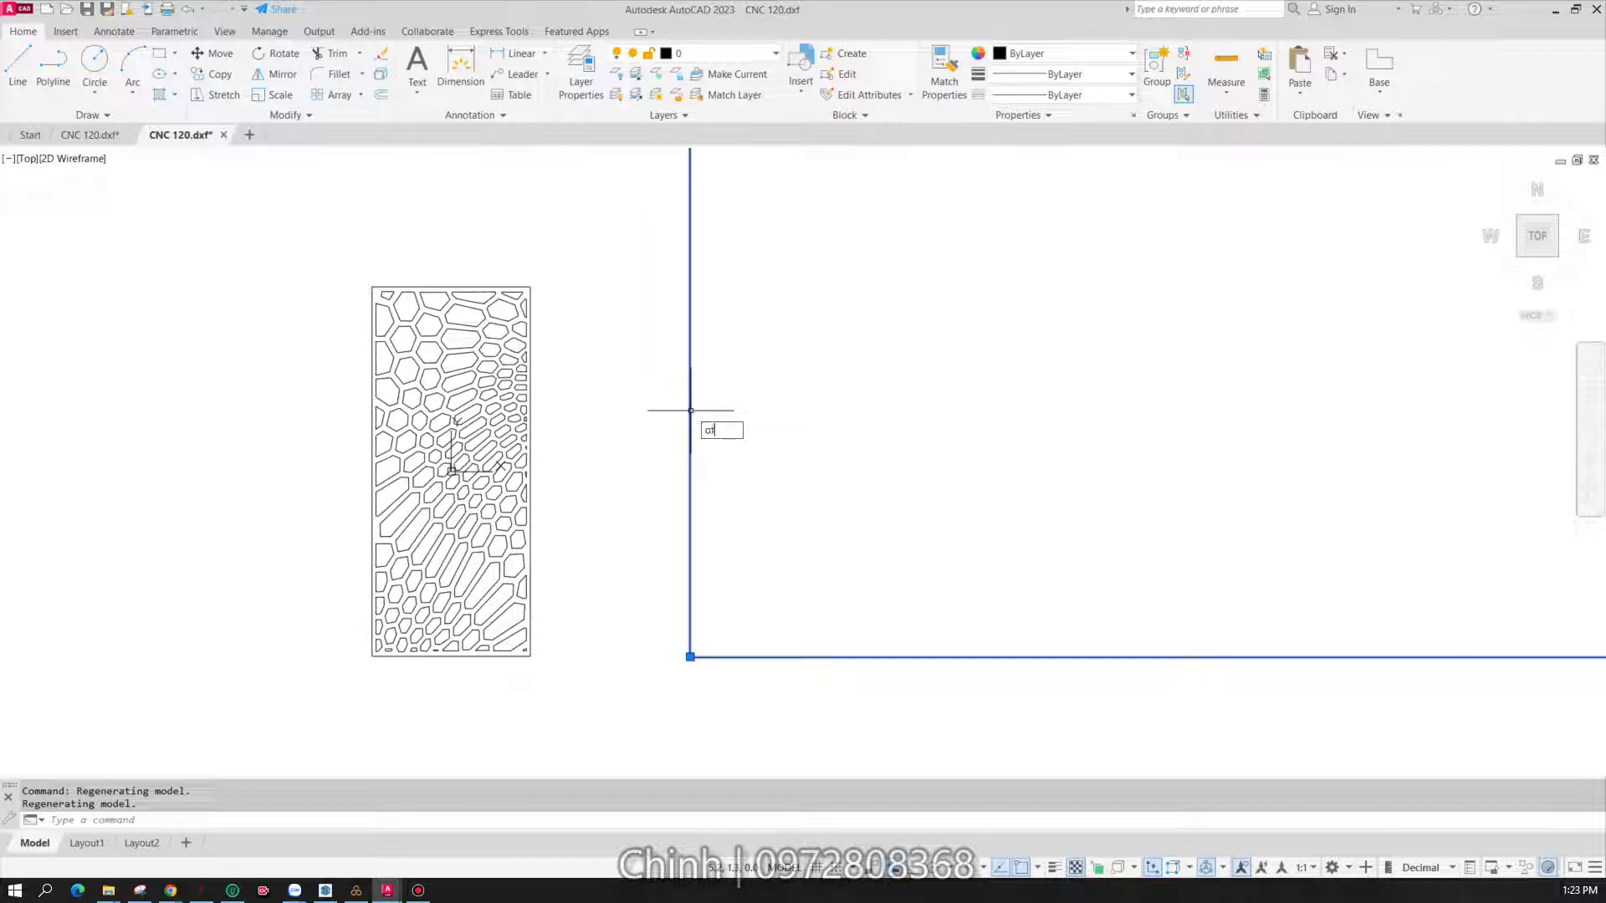
- Begin offsetting the panel frame by 25, then cancel the attempt
text(f)
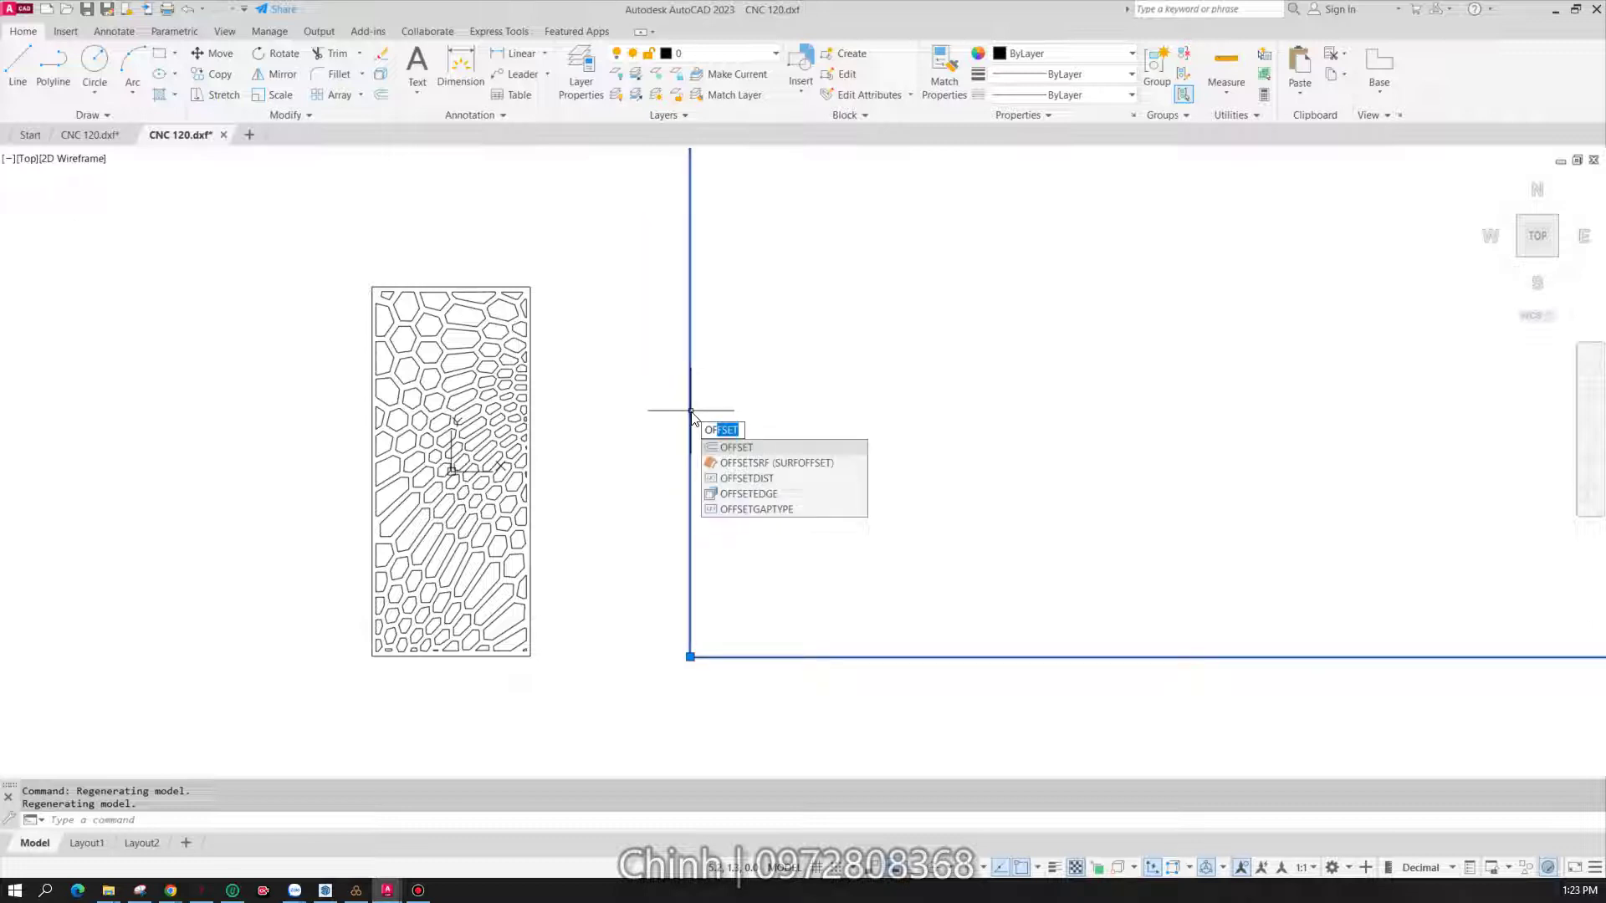
key(Return)
click(690, 409)
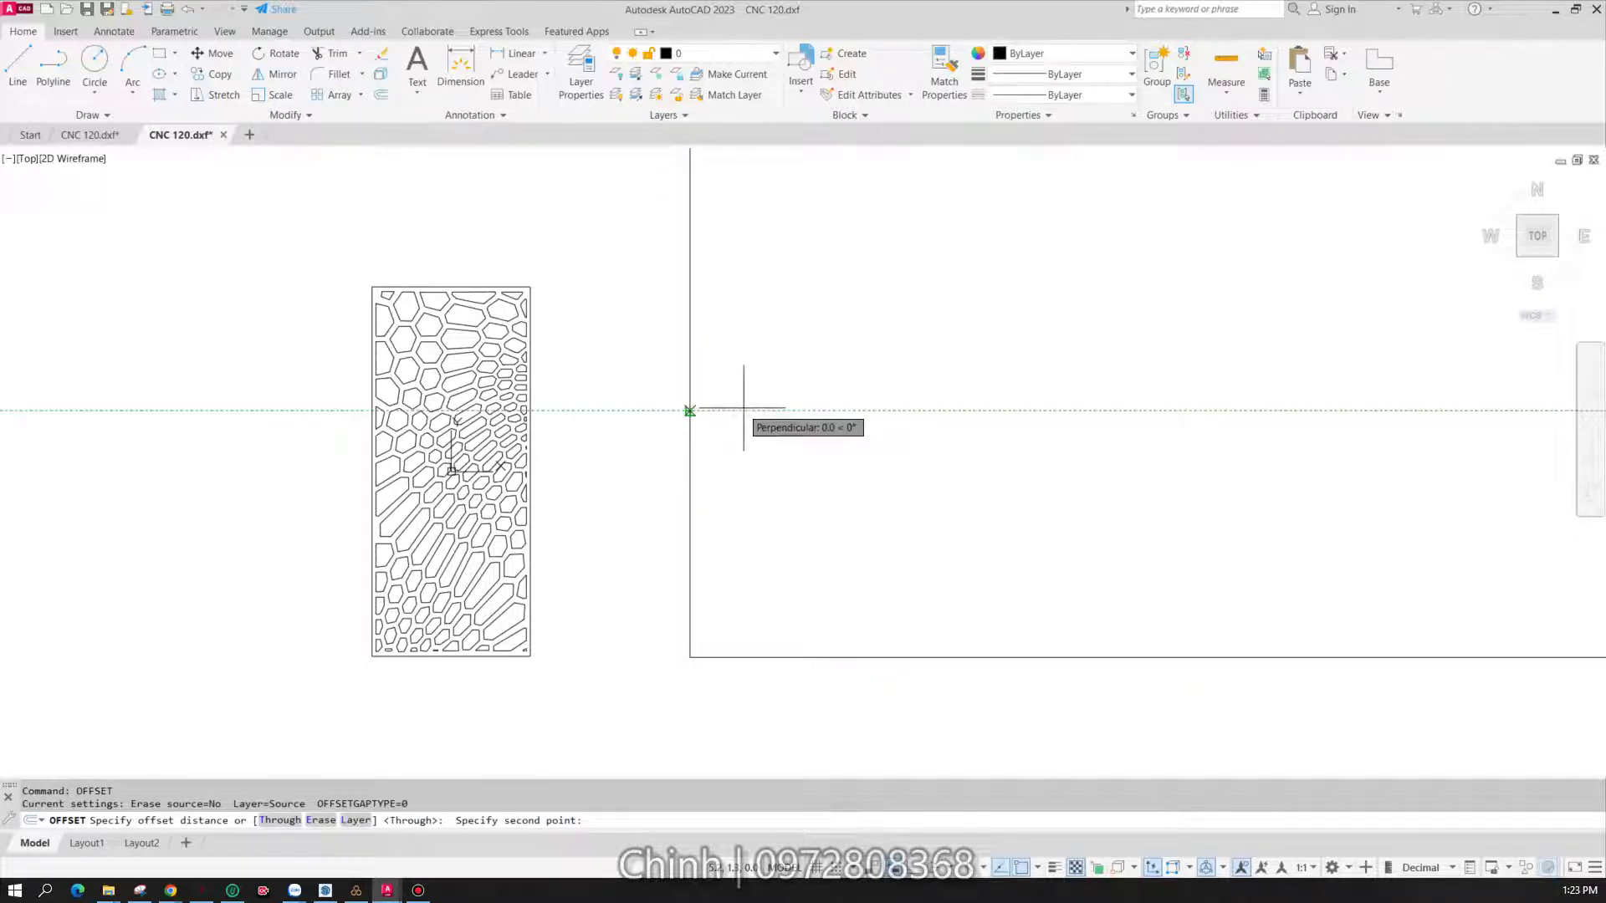
text(25)
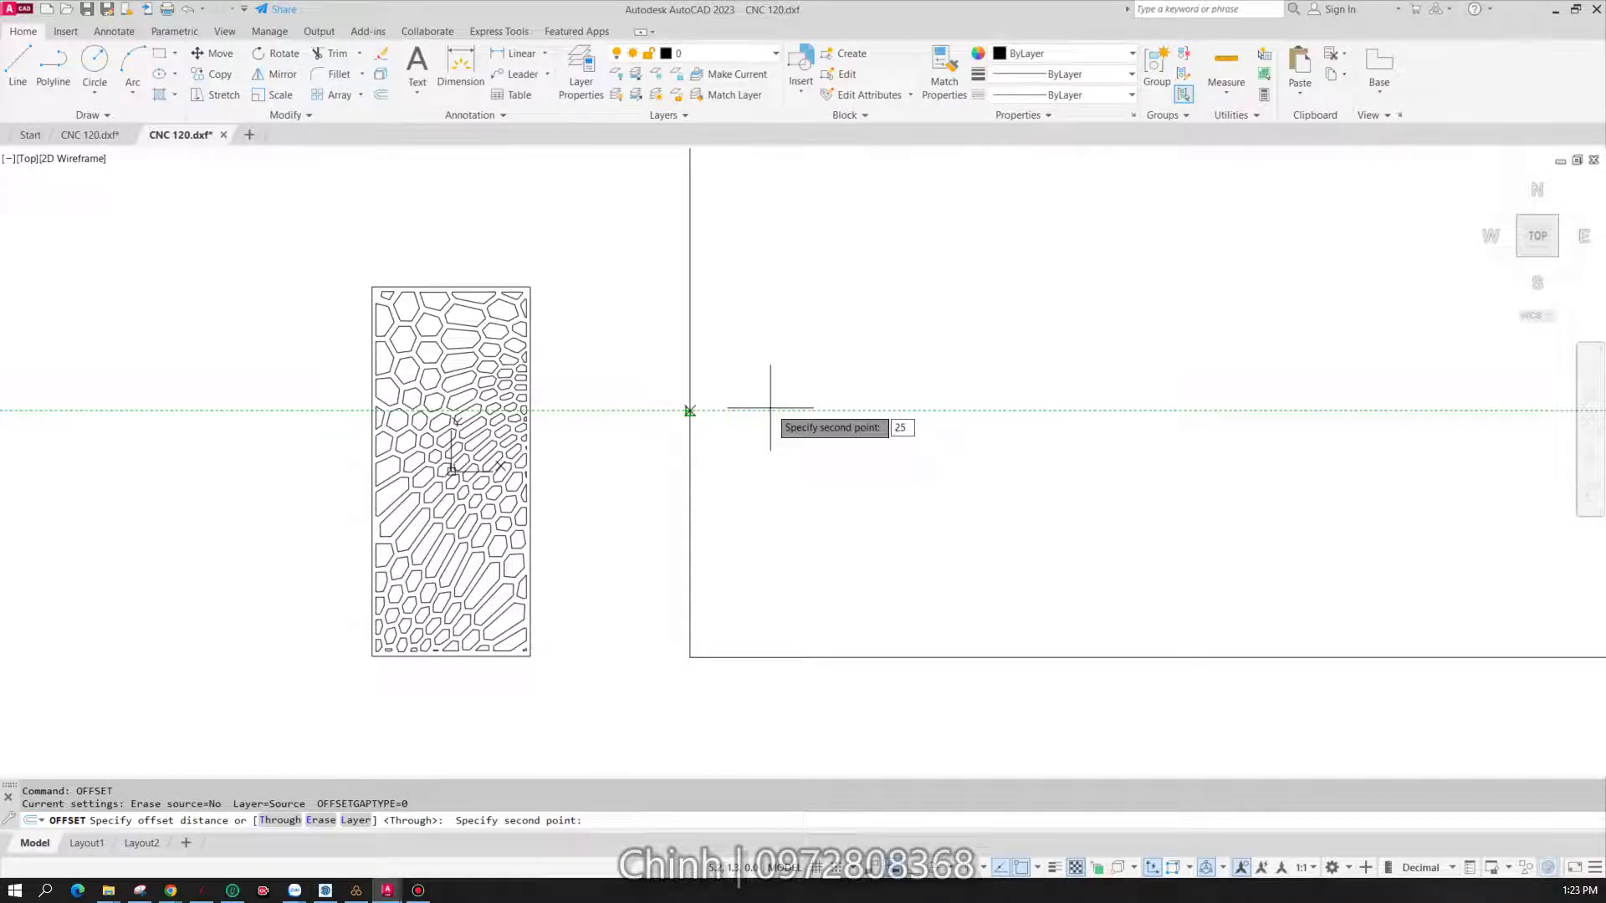
key(Return)
scroll(717, 430, up, 5)
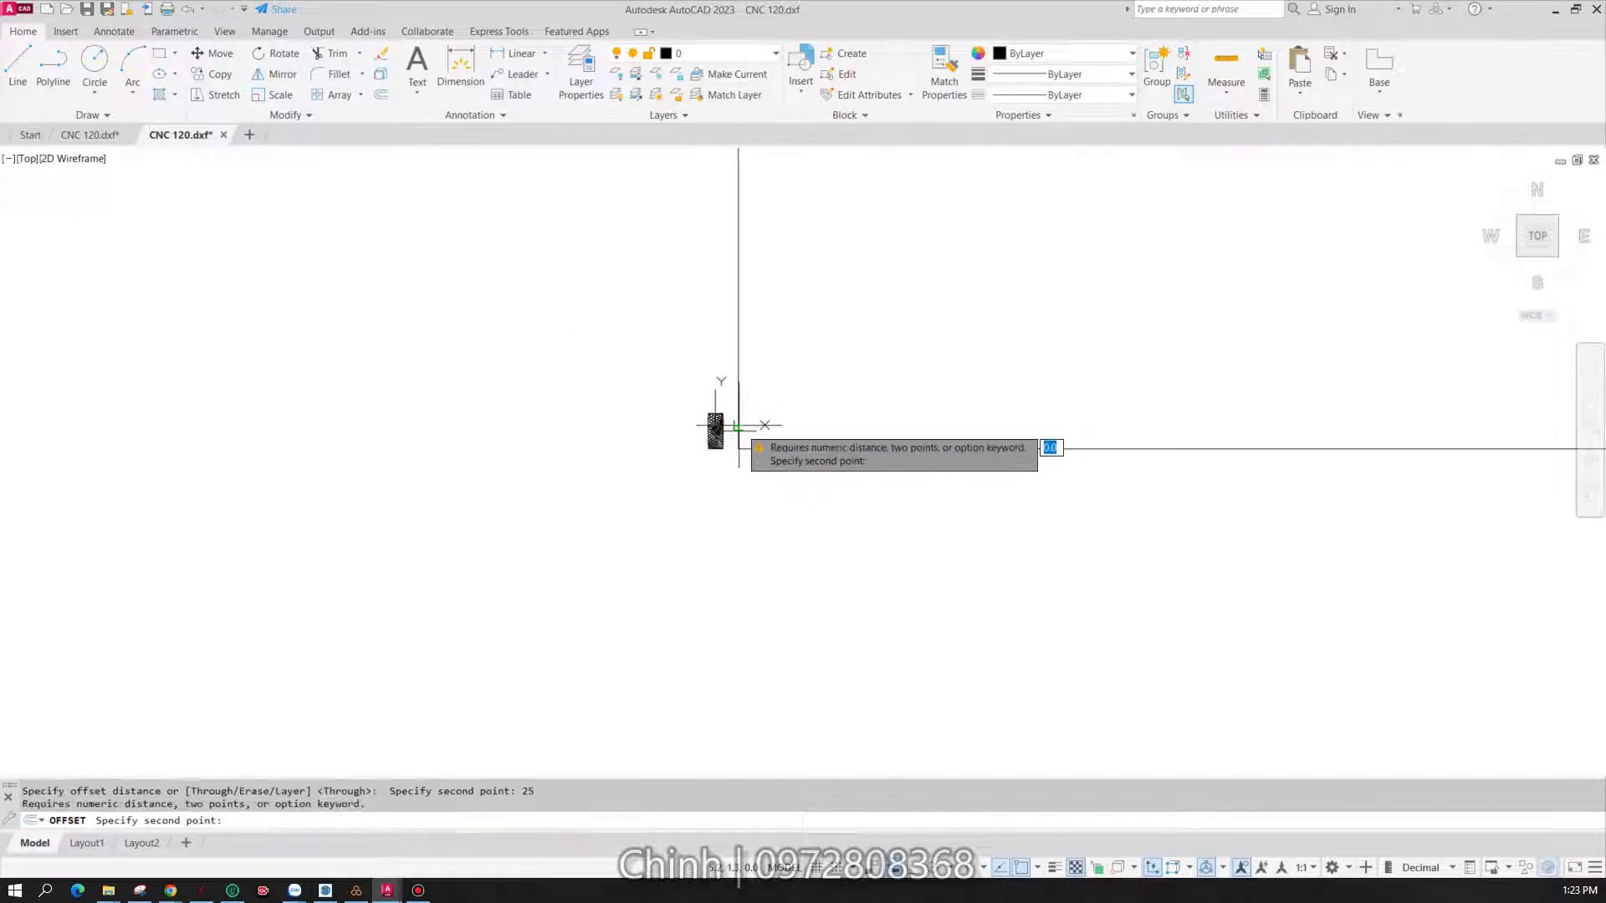
scroll(1018, 425, up, 6)
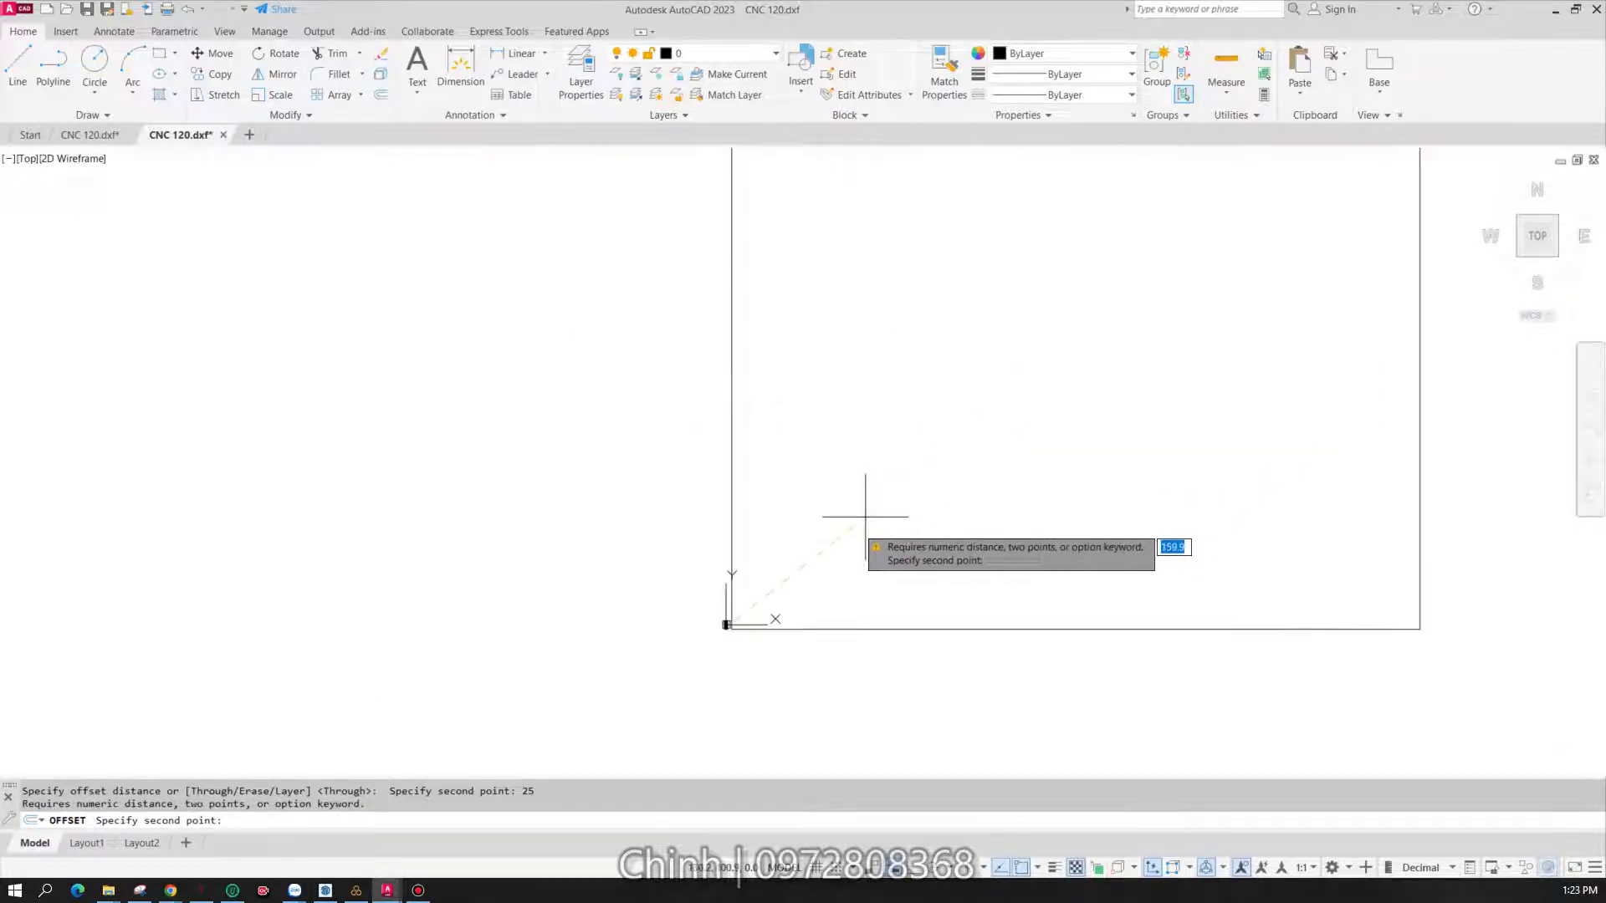
scroll(836, 577, up, 5)
key(Escape)
scroll(460, 610, up, 3)
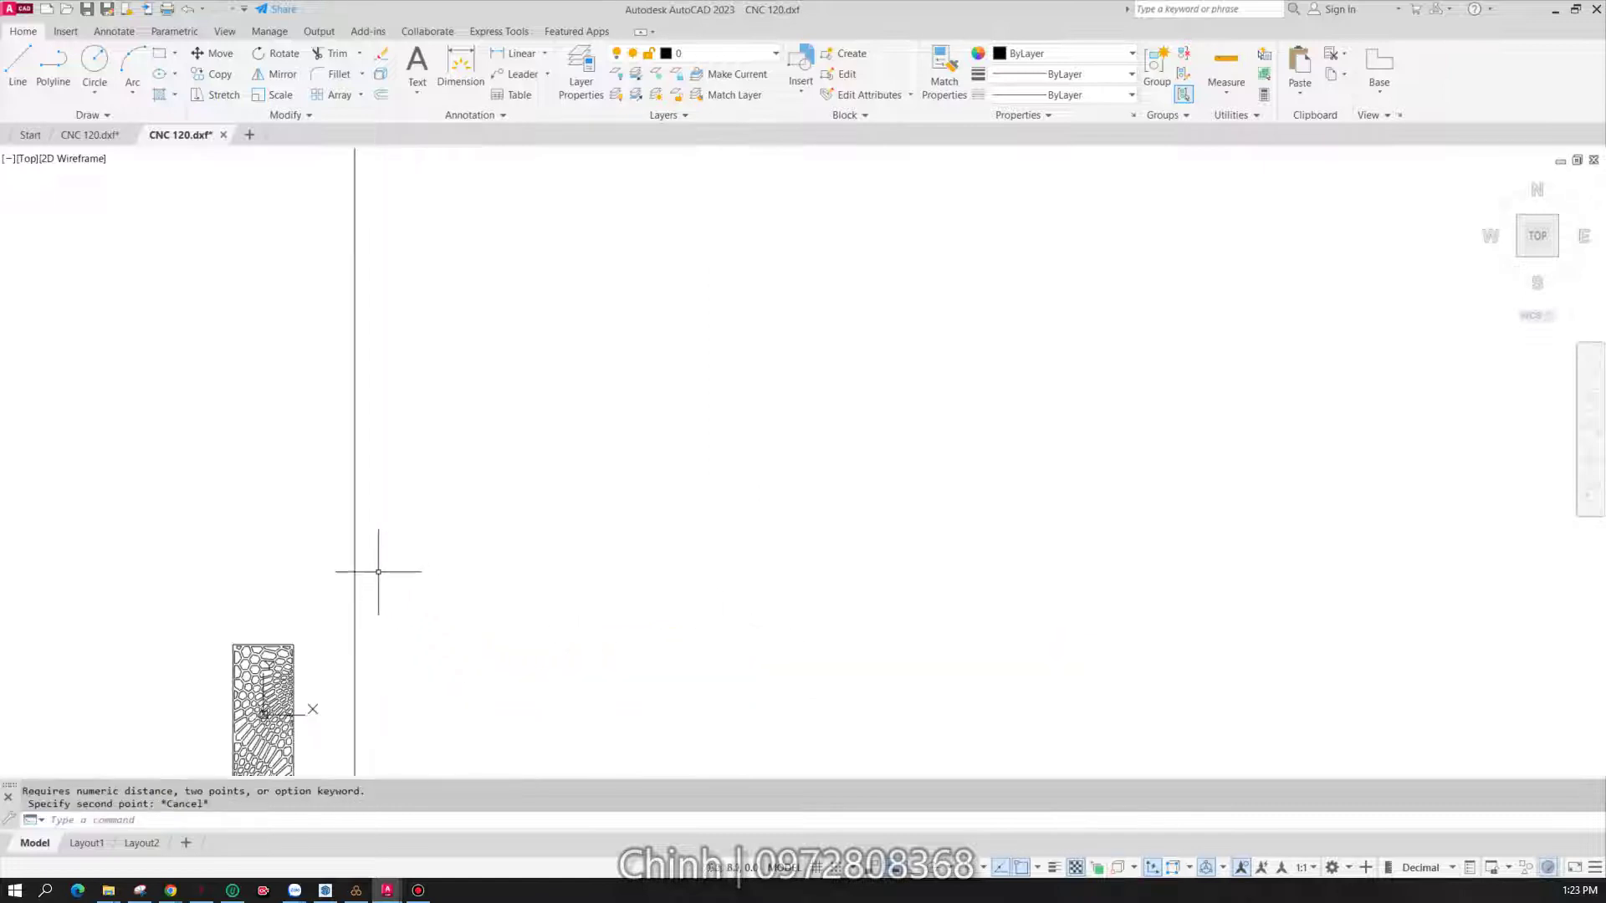
- Retry Offset by picking two distance points and entering 25
text(O)
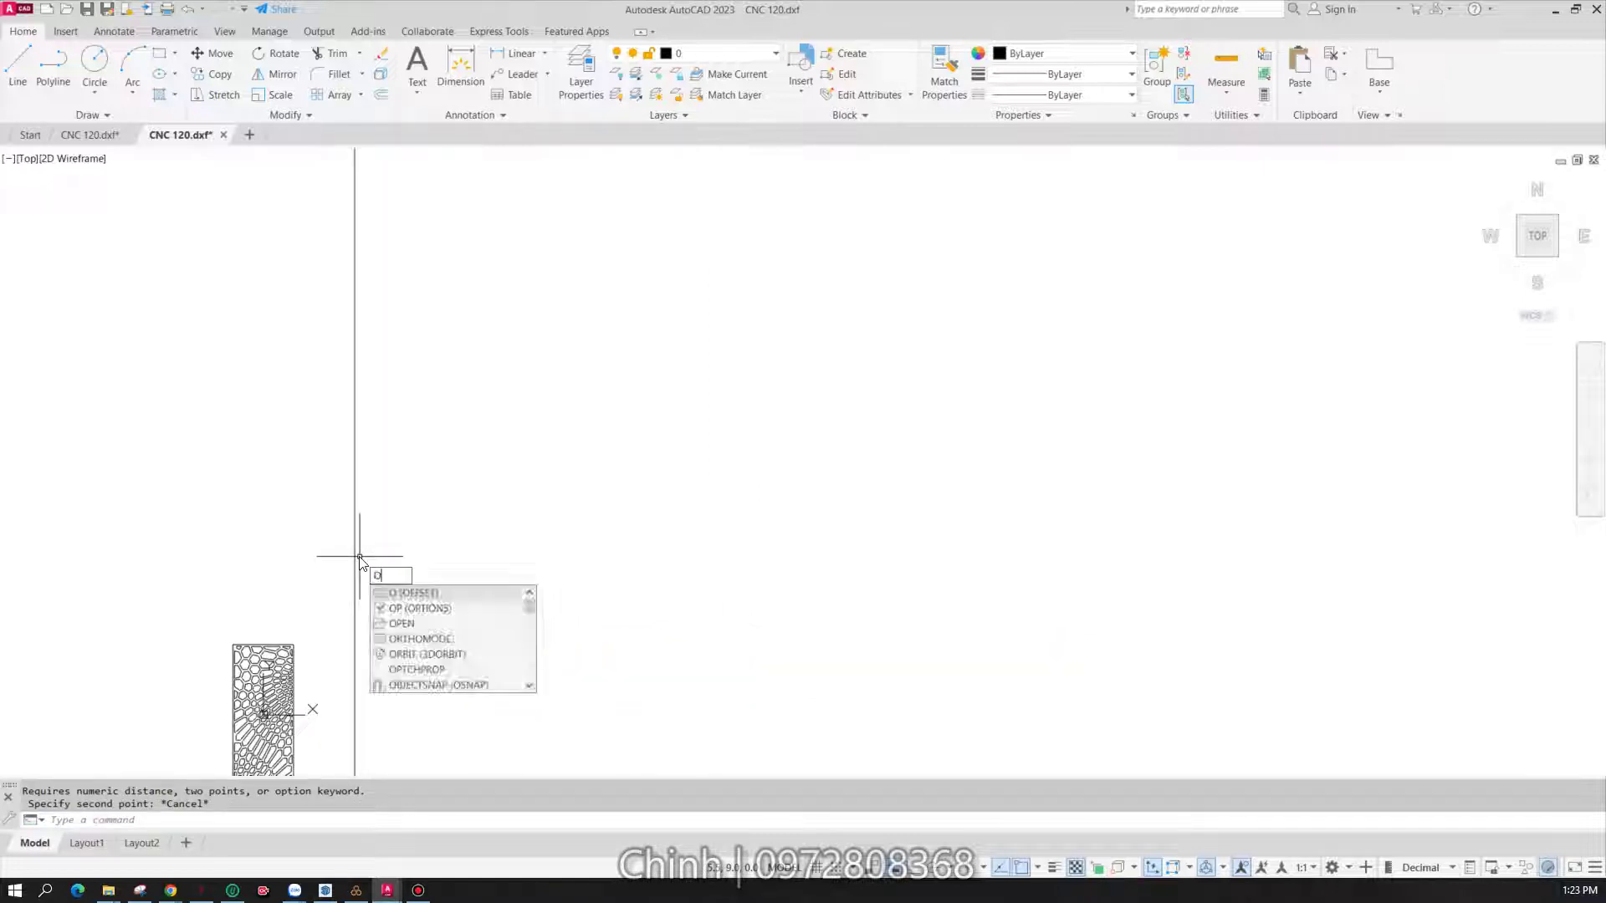
key(Return)
click(354, 528)
click(585, 523)
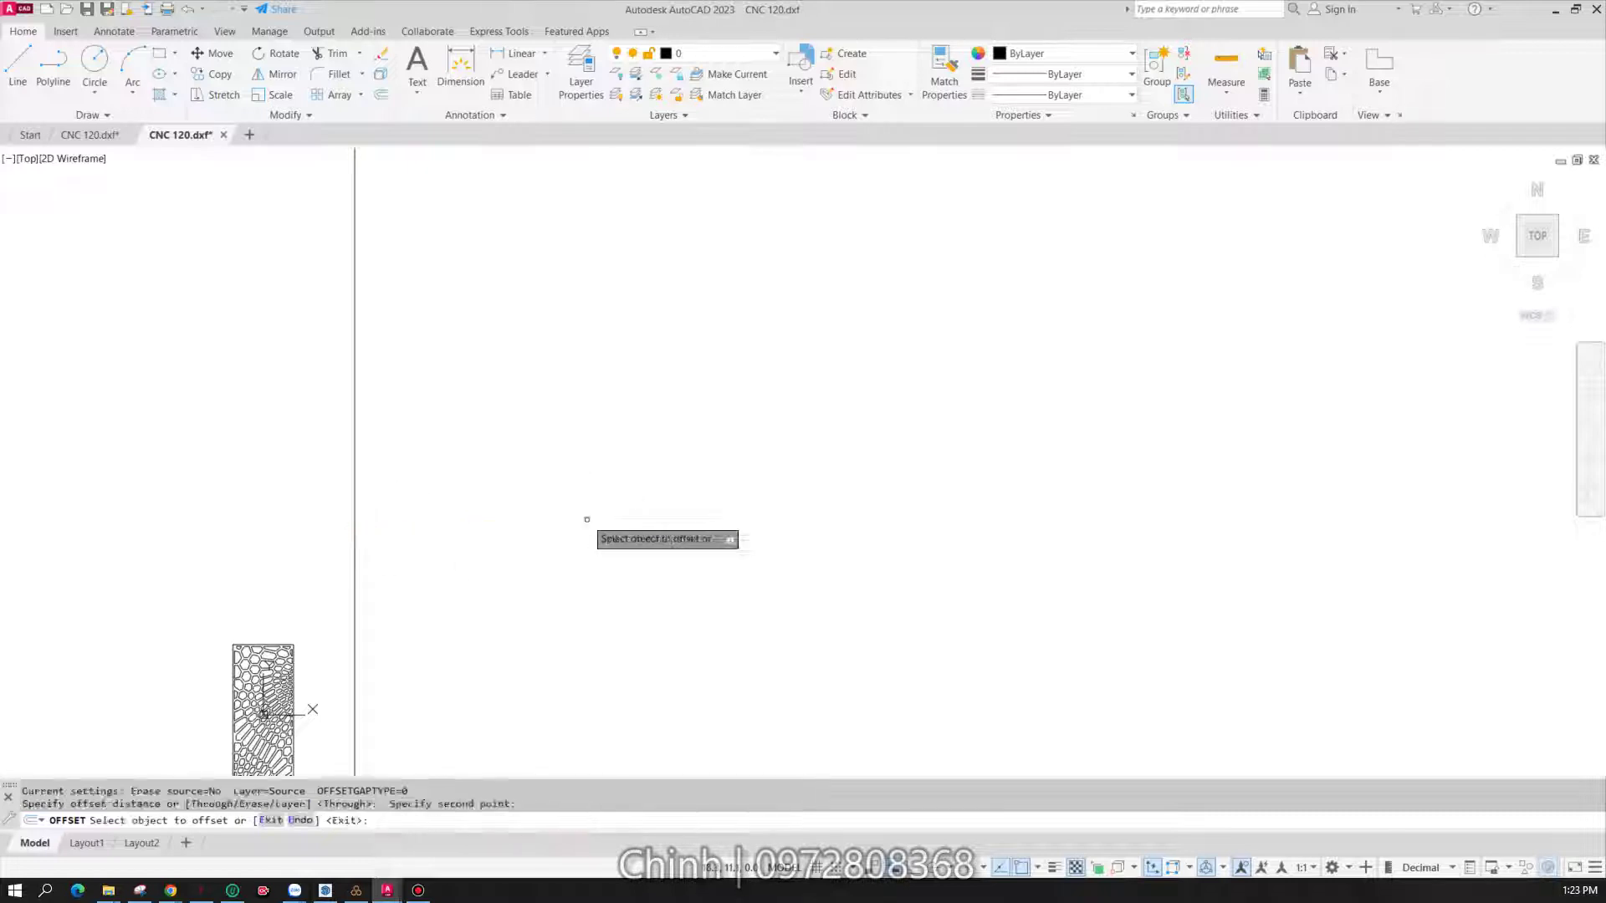
text(25)
key(Return)
key(Return)
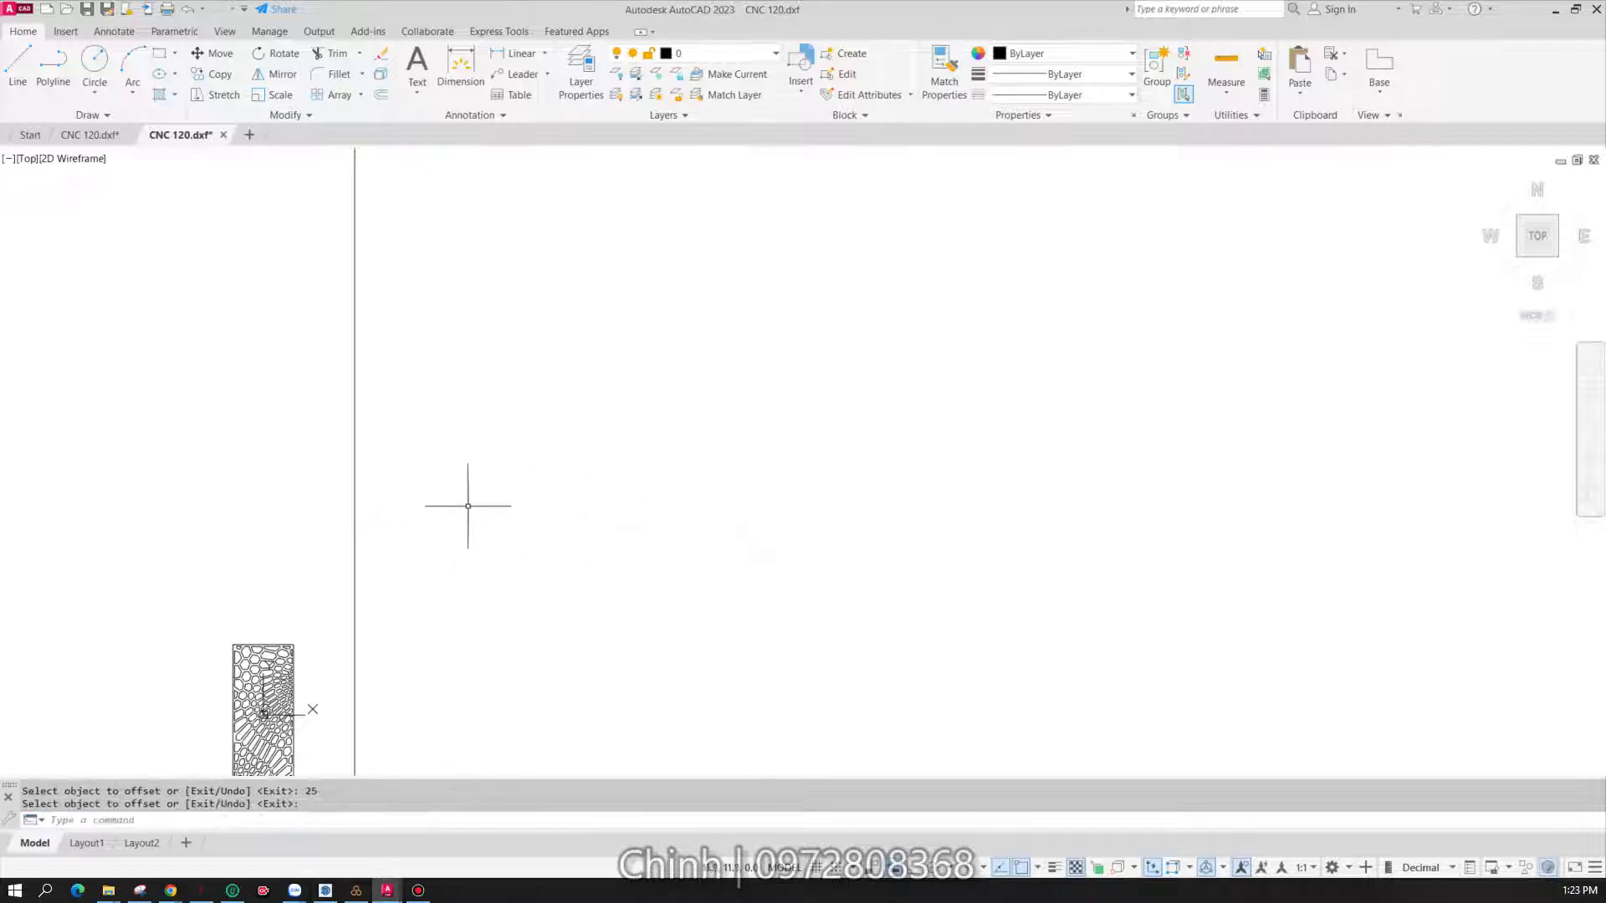
key(Return)
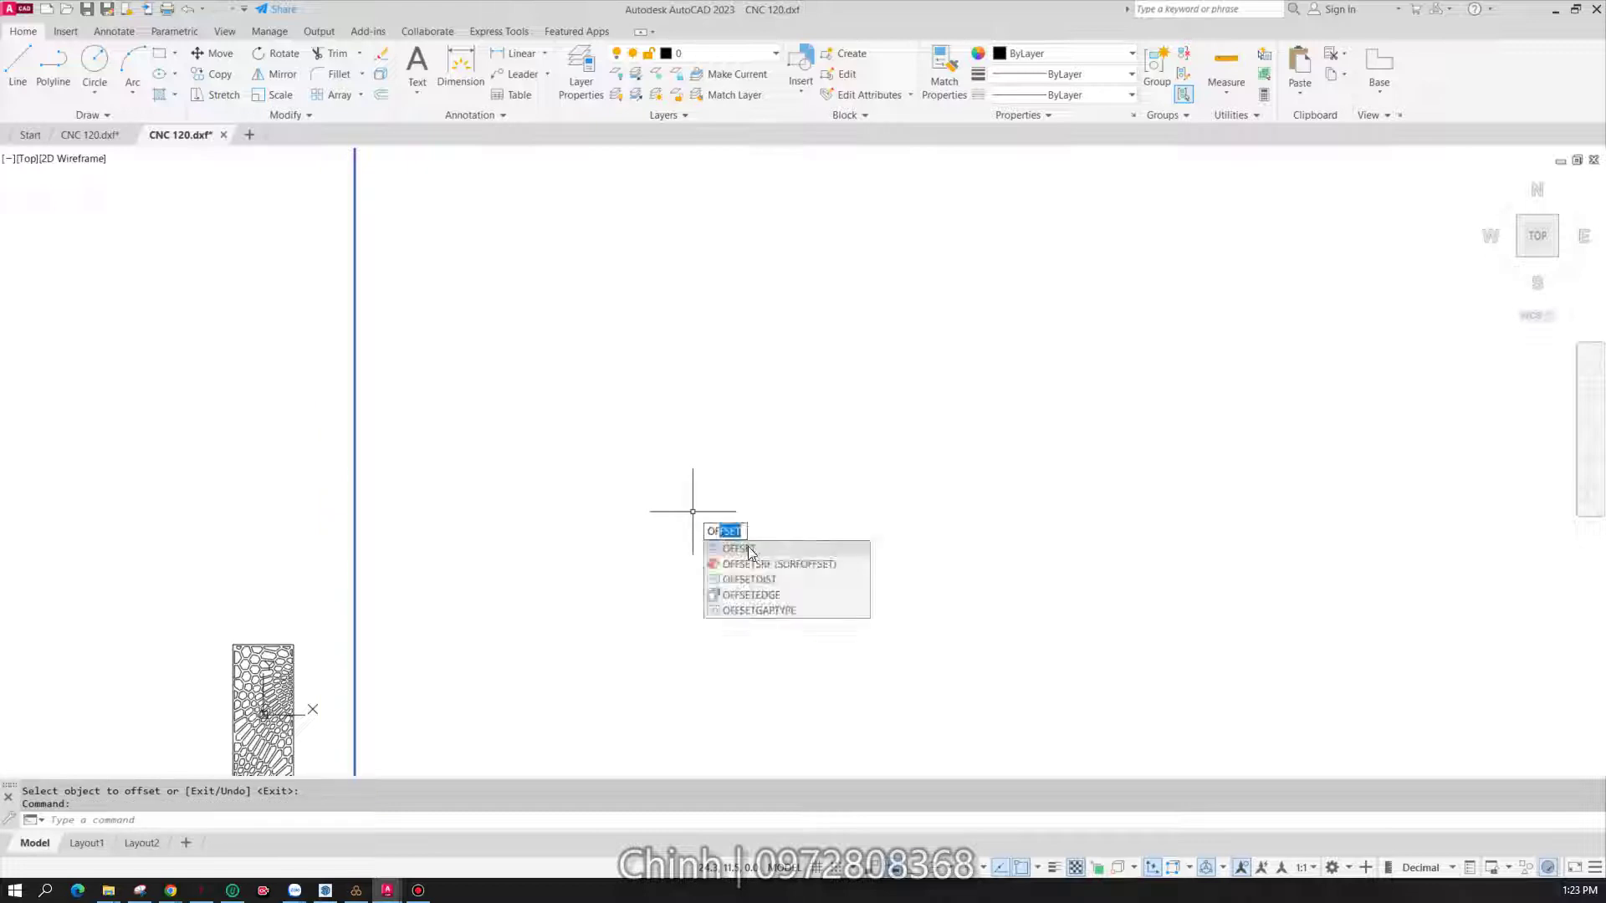
- Offset the large frame rectangle 25 units inward to form the inner rectangle
key(Return)
scroll(435, 527, up, 3)
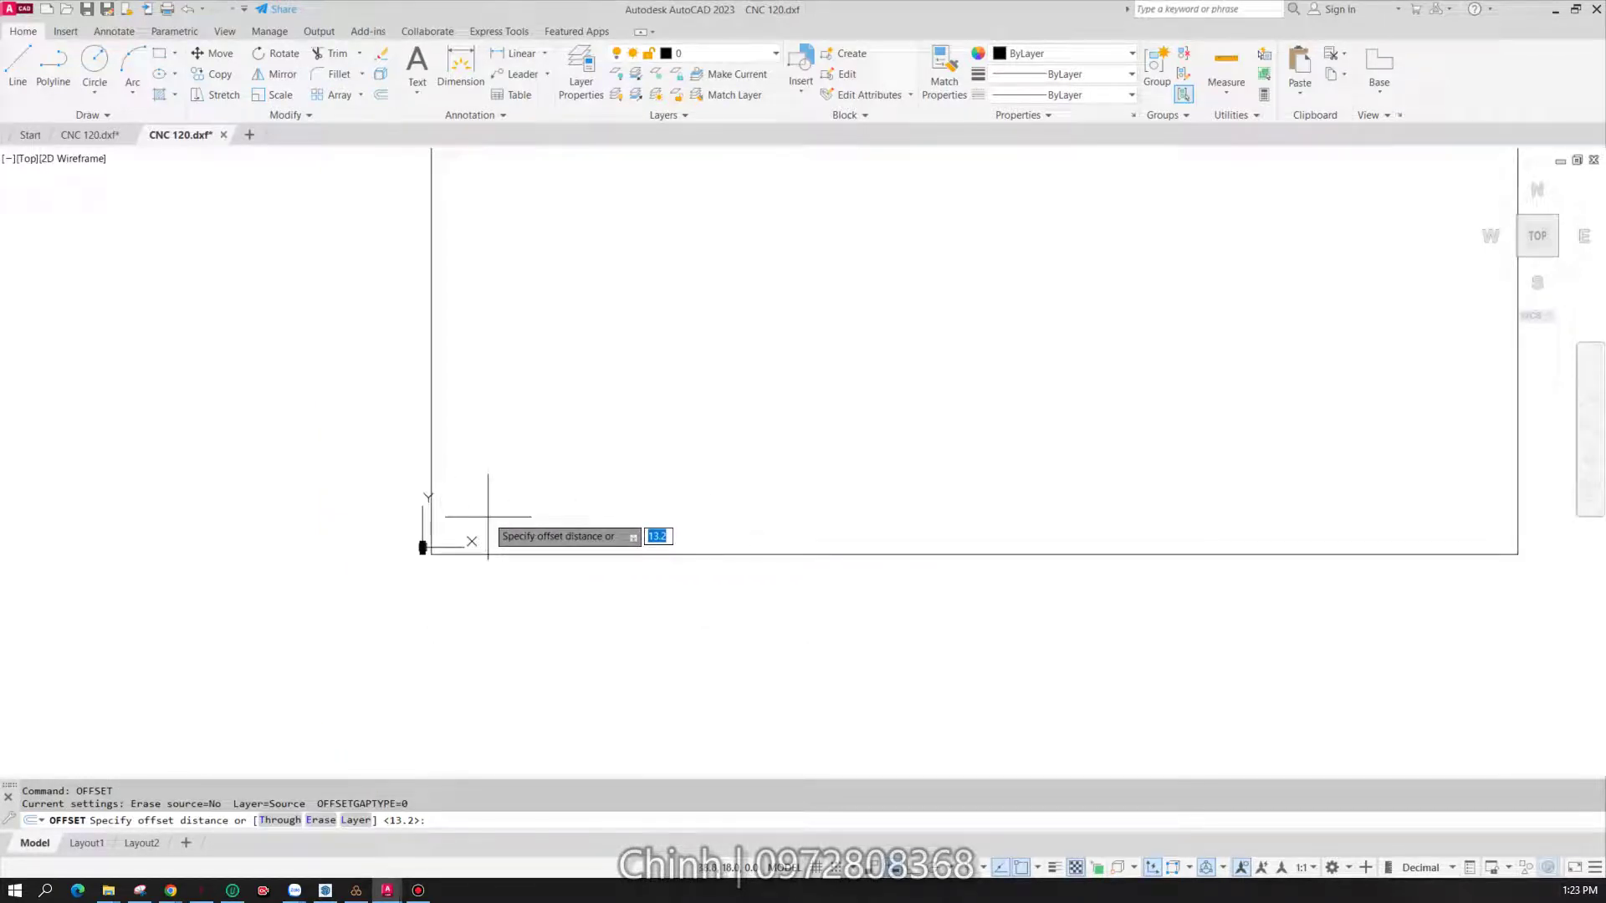
scroll(636, 531, up, 2)
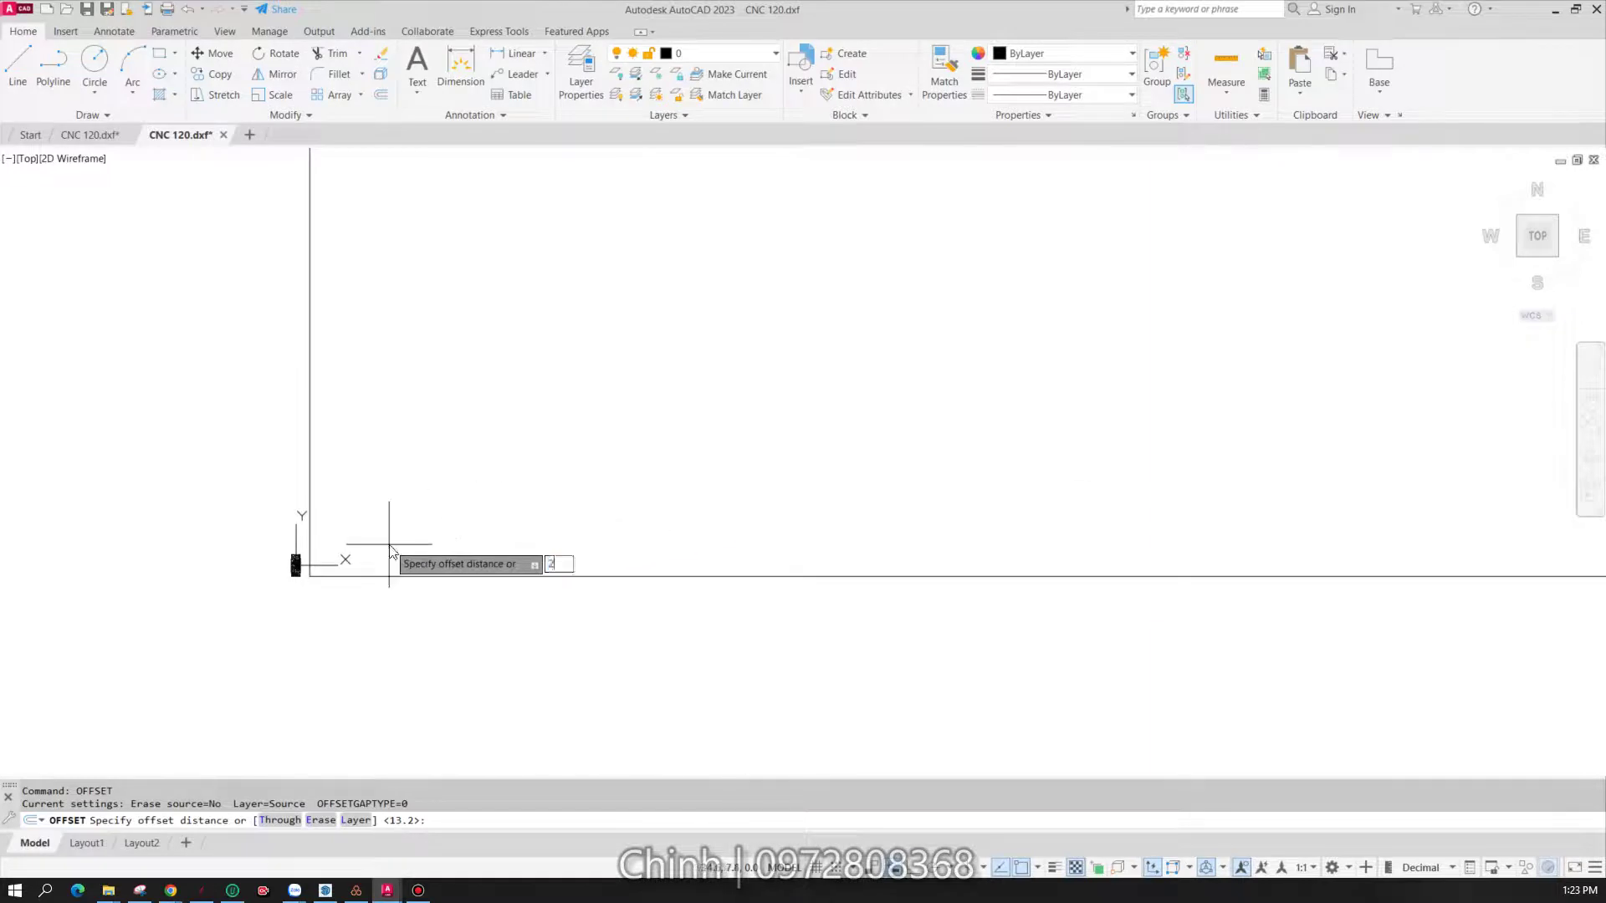
text(5)
key(Return)
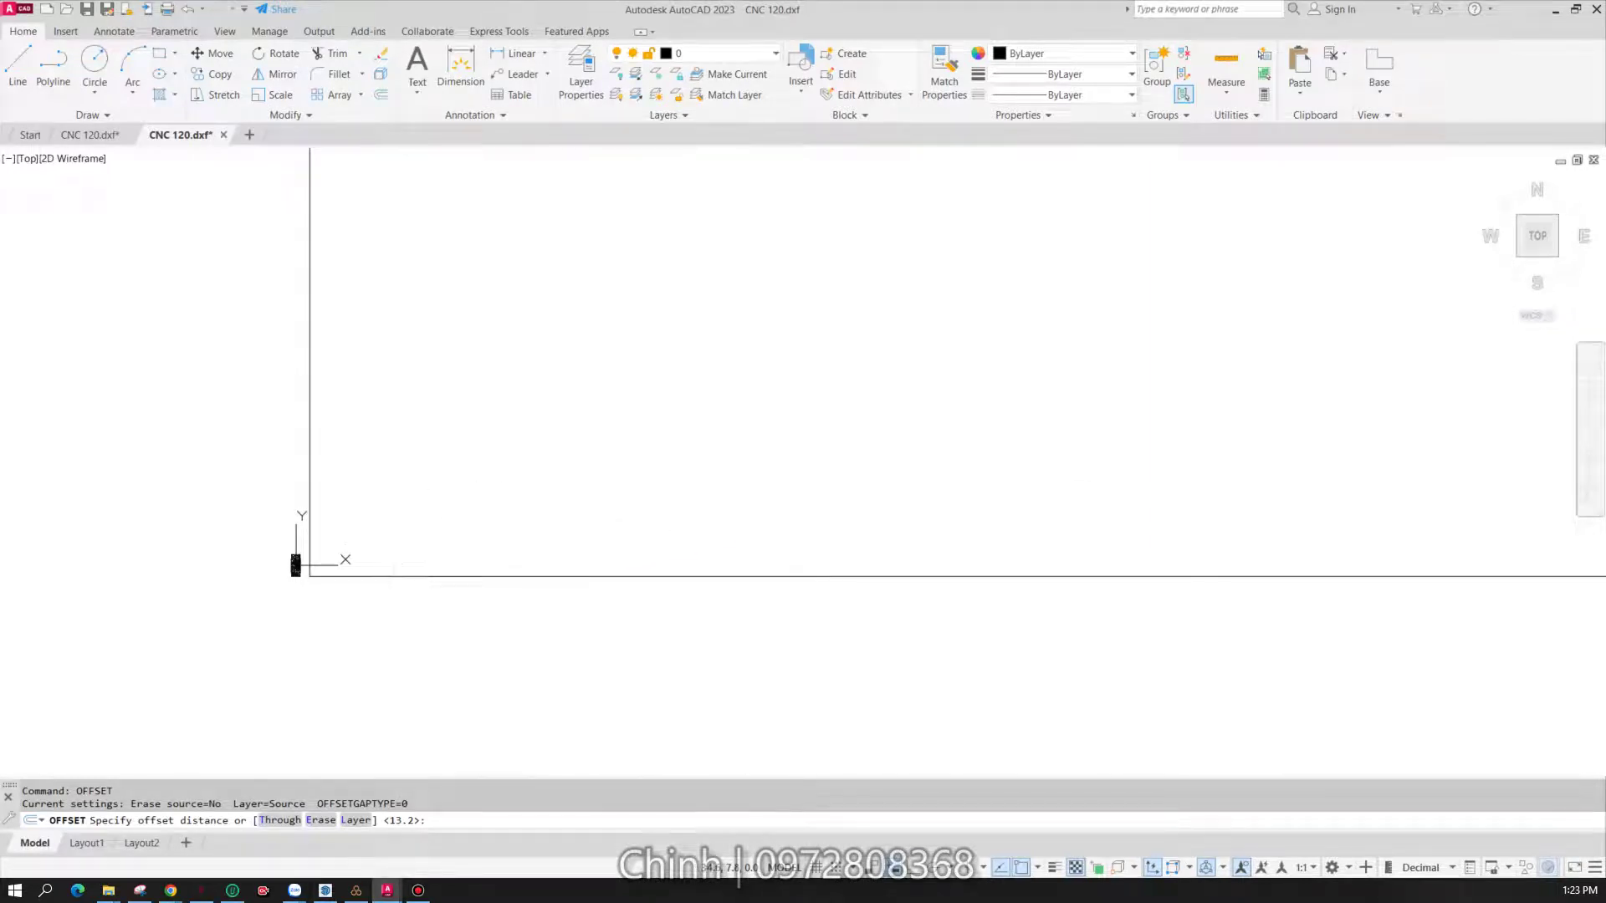
click(388, 575)
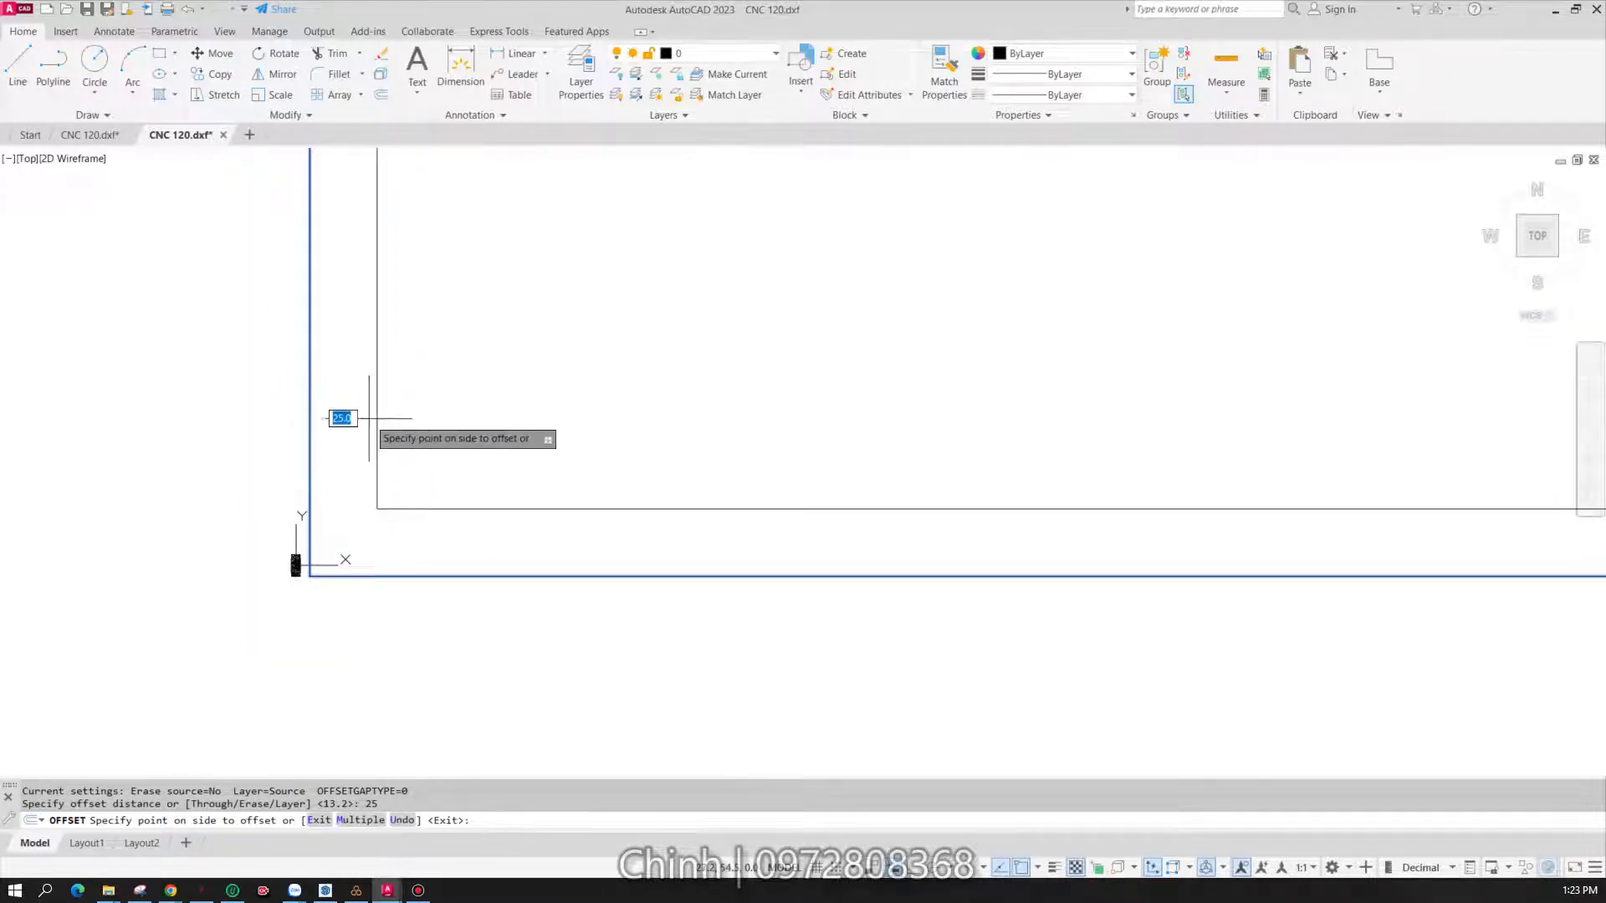
click(368, 418)
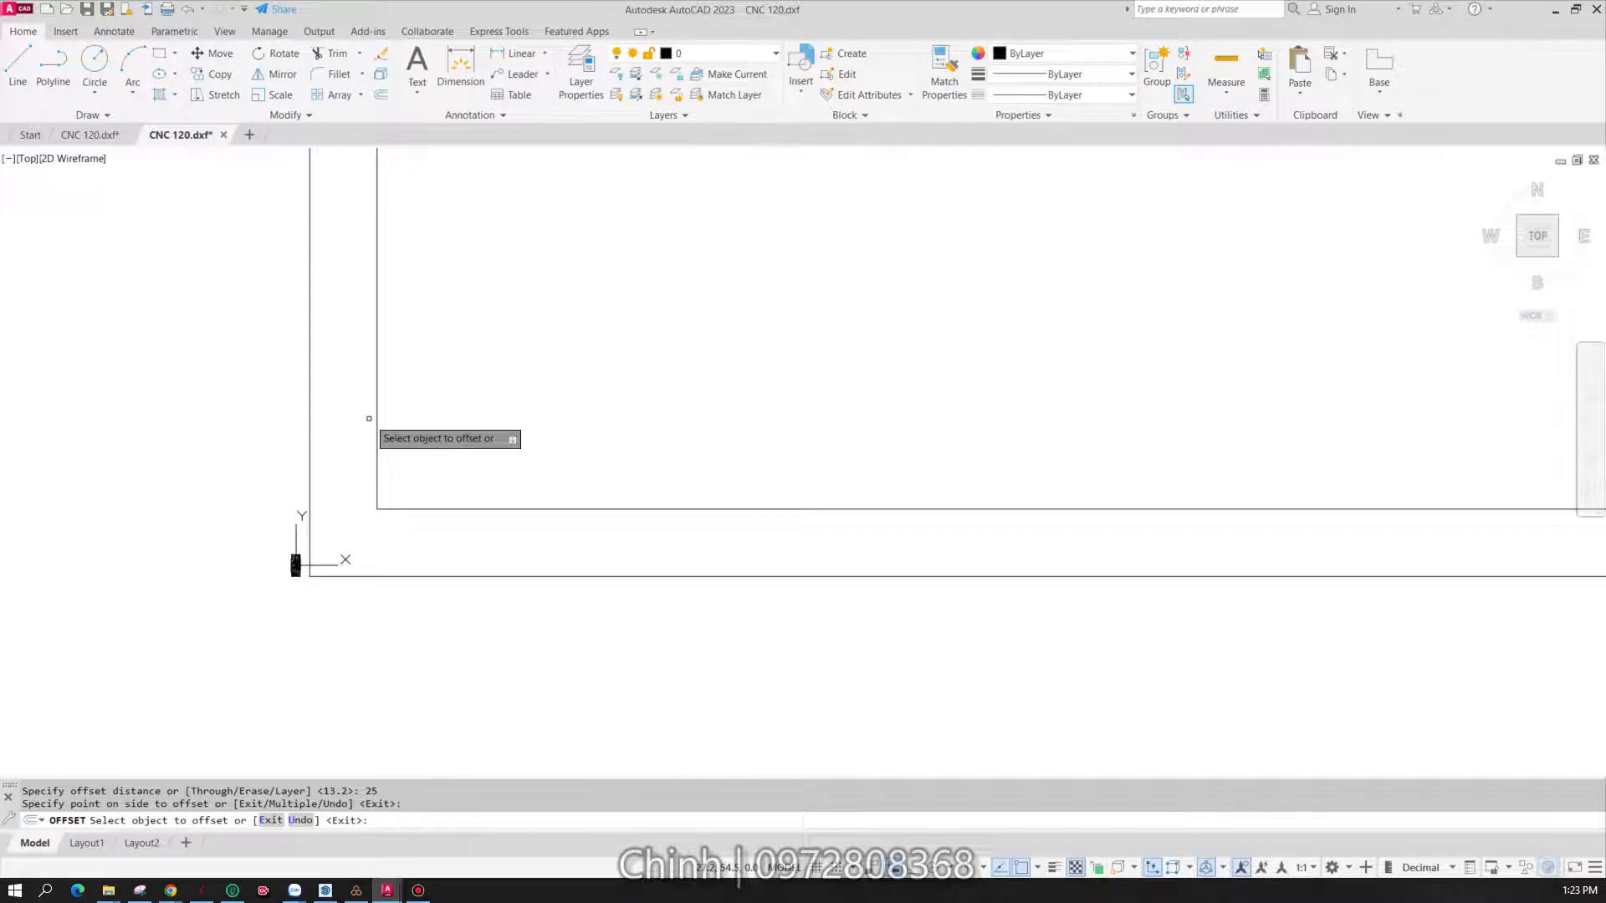
scroll(403, 472, down, 8)
scroll(677, 459, up, 2)
scroll(702, 443, up, 2)
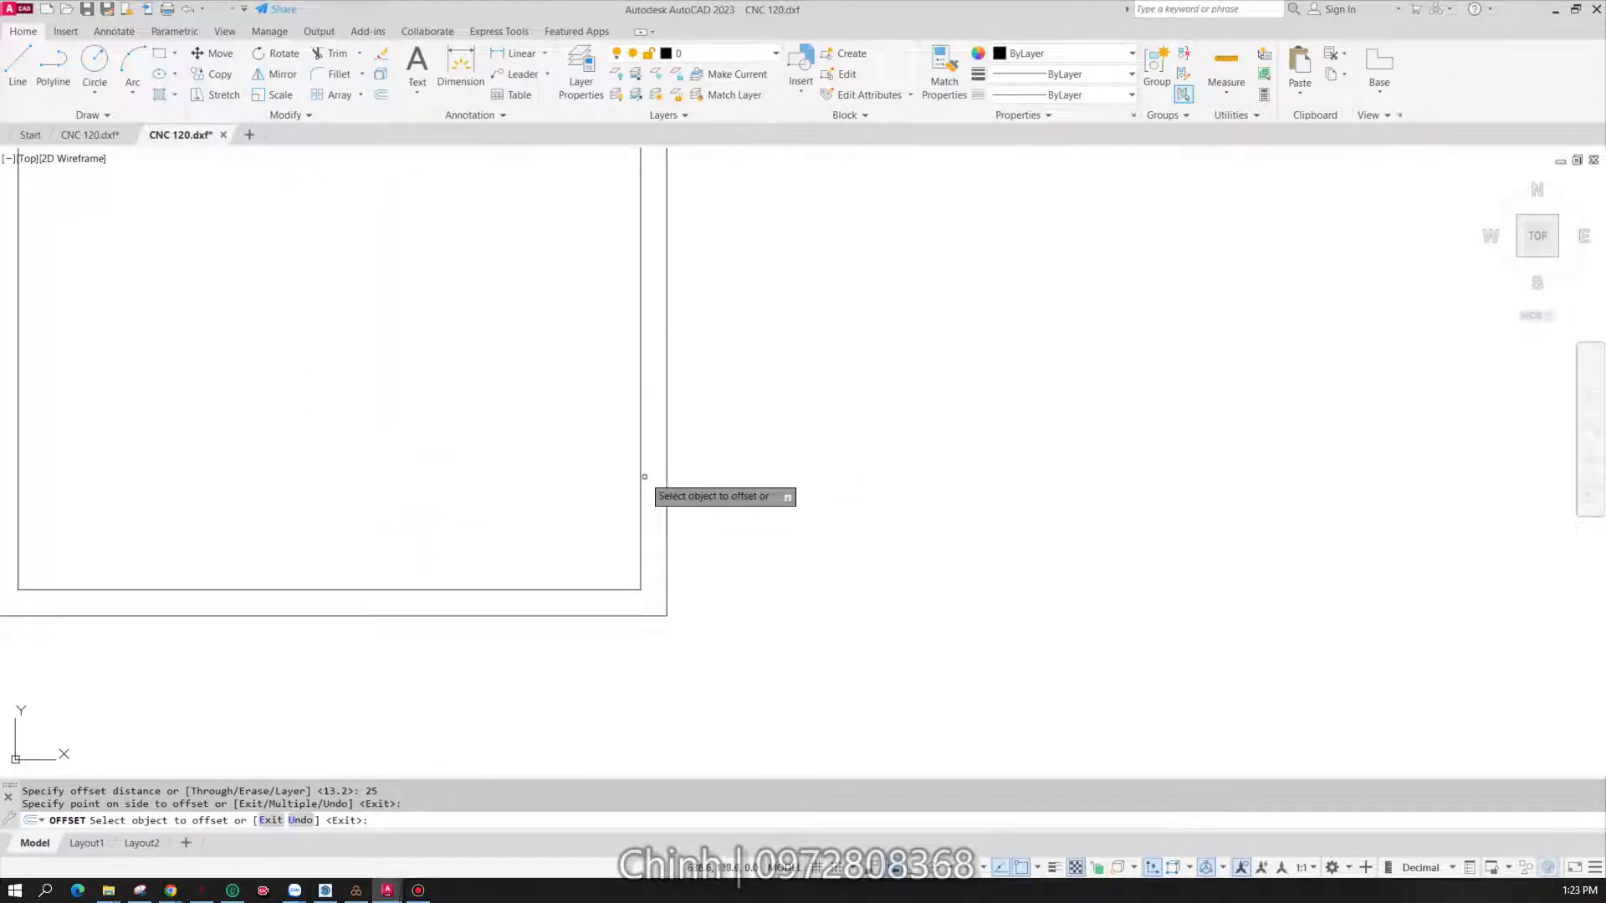
scroll(669, 540, down, 4)
scroll(536, 519, up, 4)
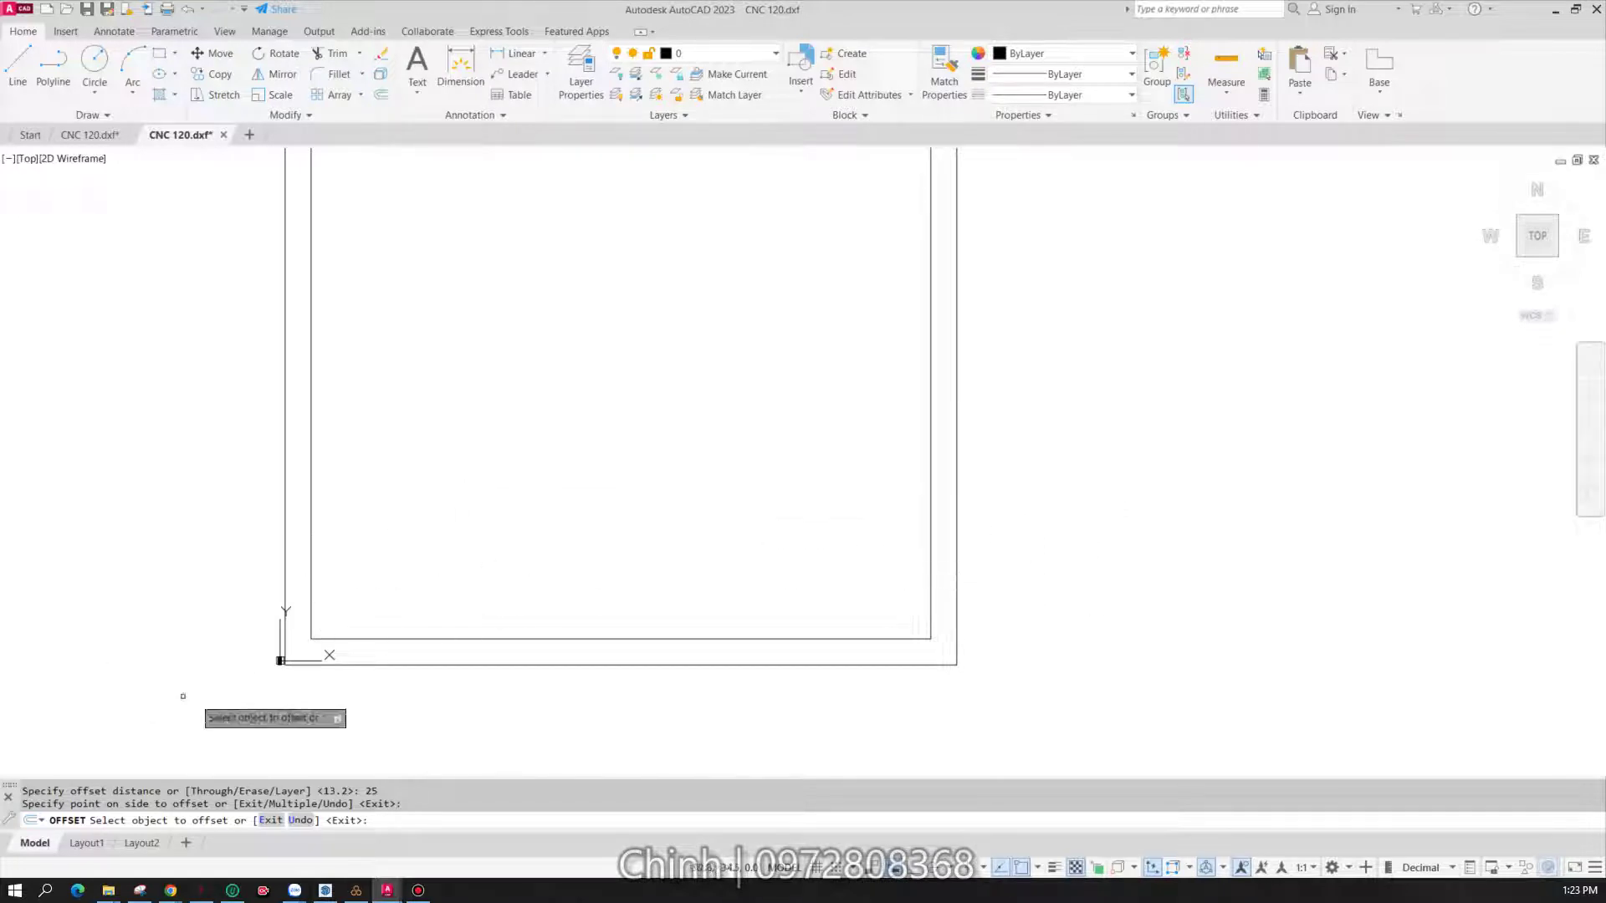
scroll(276, 669, down, 3)
scroll(267, 634, down, 5)
scroll(421, 540, up, 5)
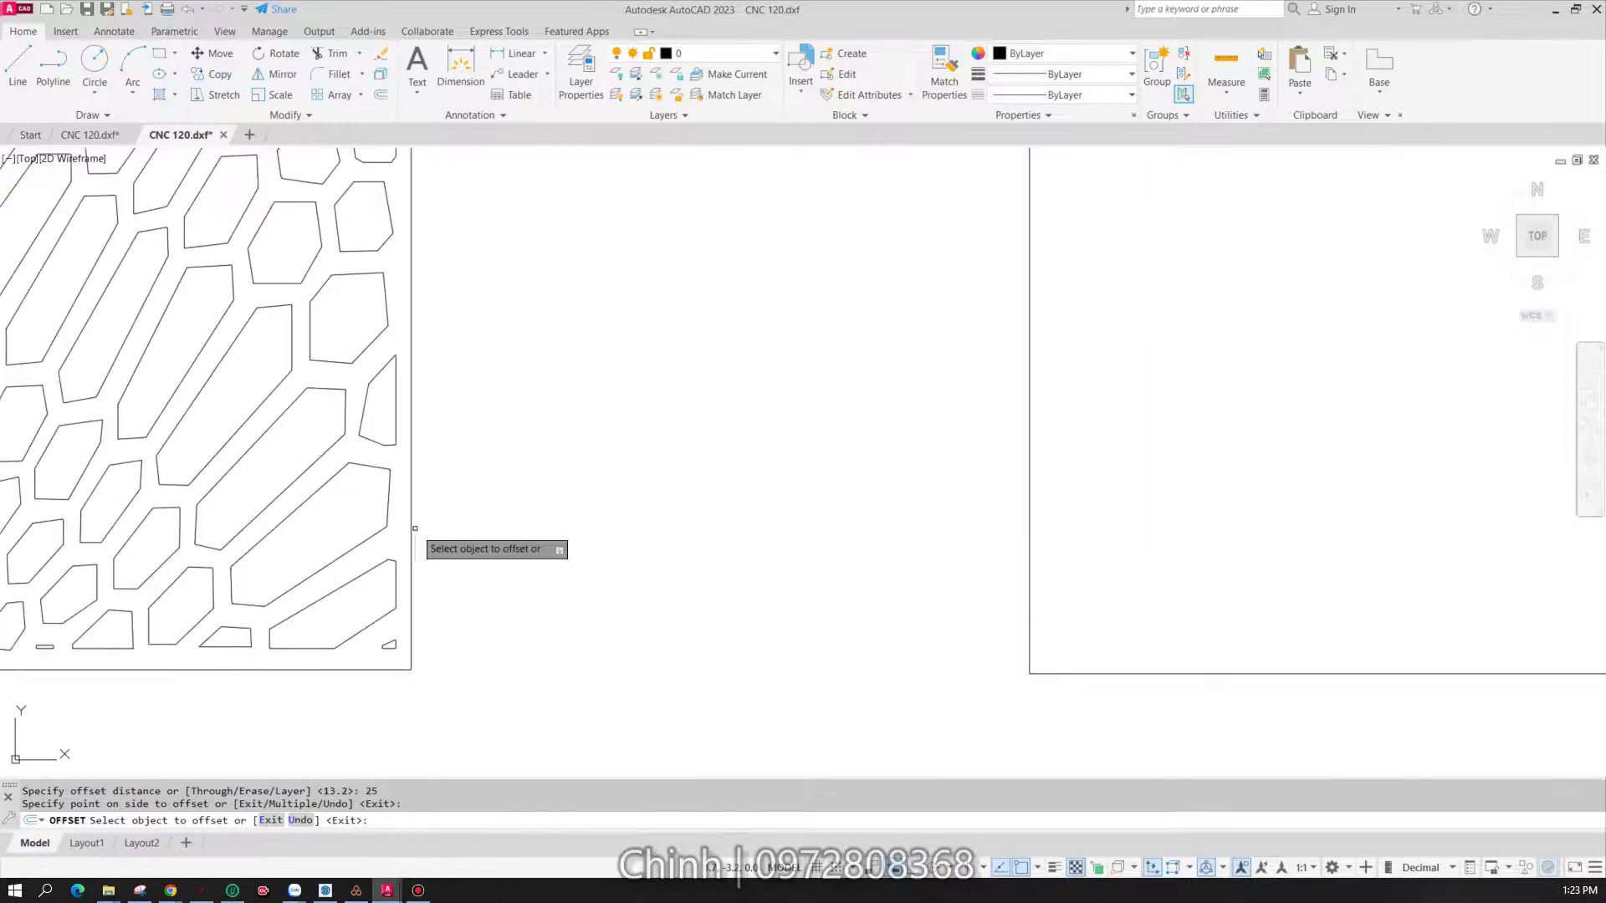
scroll(492, 619, down, 5)
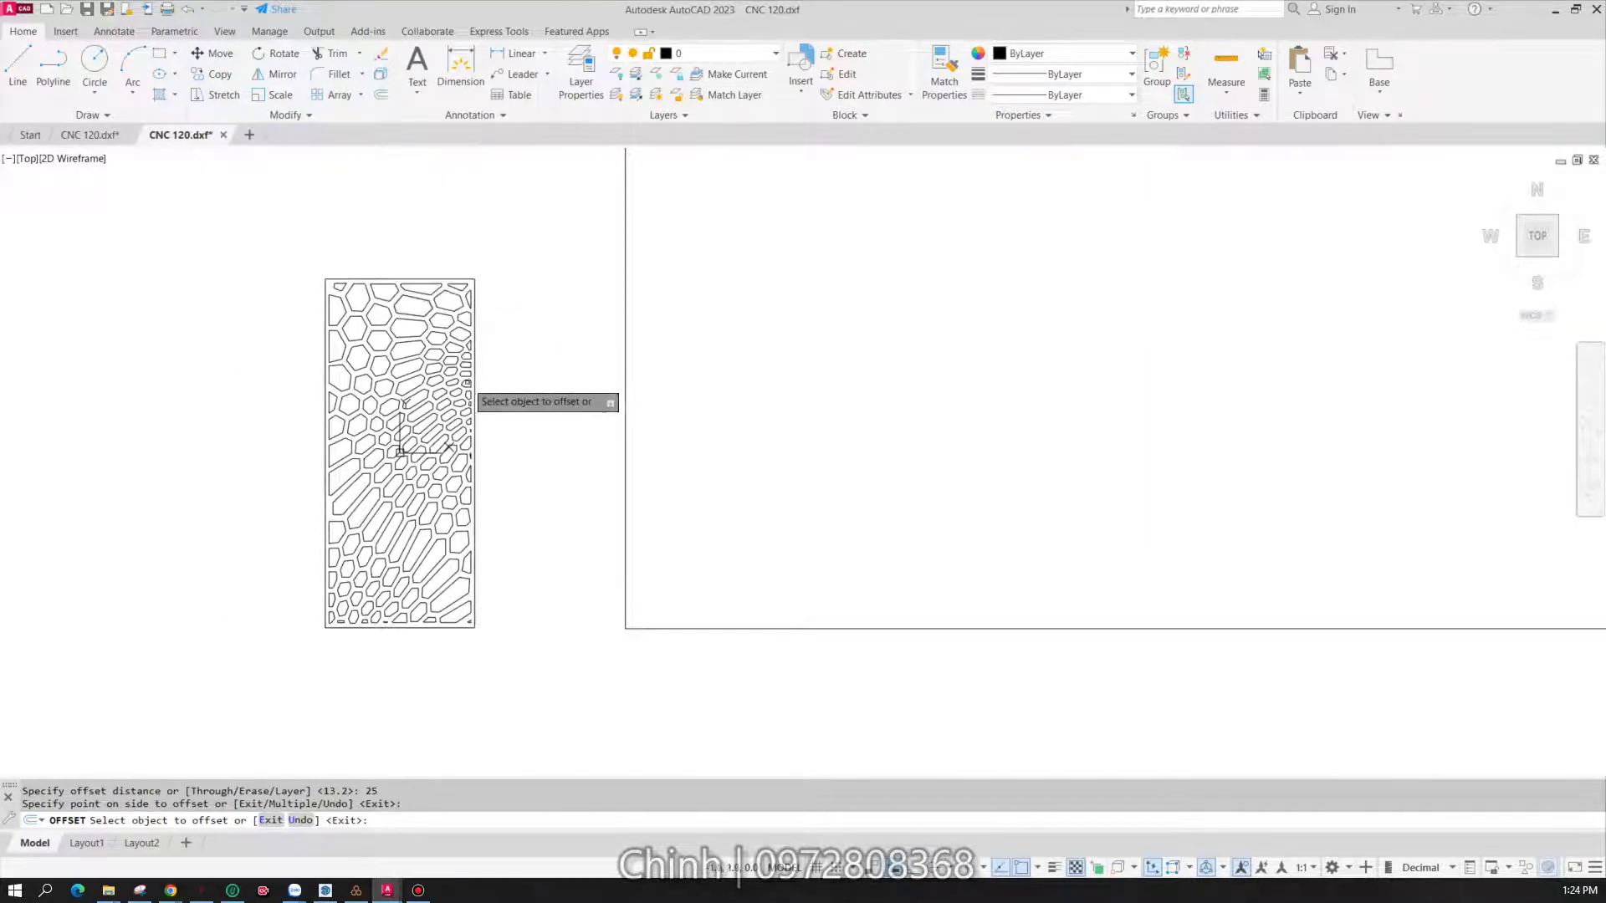
scroll(468, 293, up, 4)
scroll(486, 319, up, 3)
scroll(486, 326, up, 3)
scroll(1057, 369, down, 5)
scroll(1179, 423, down, 3)
scroll(1004, 548, down, 6)
scroll(1008, 544, up, 8)
scroll(978, 318, up, 4)
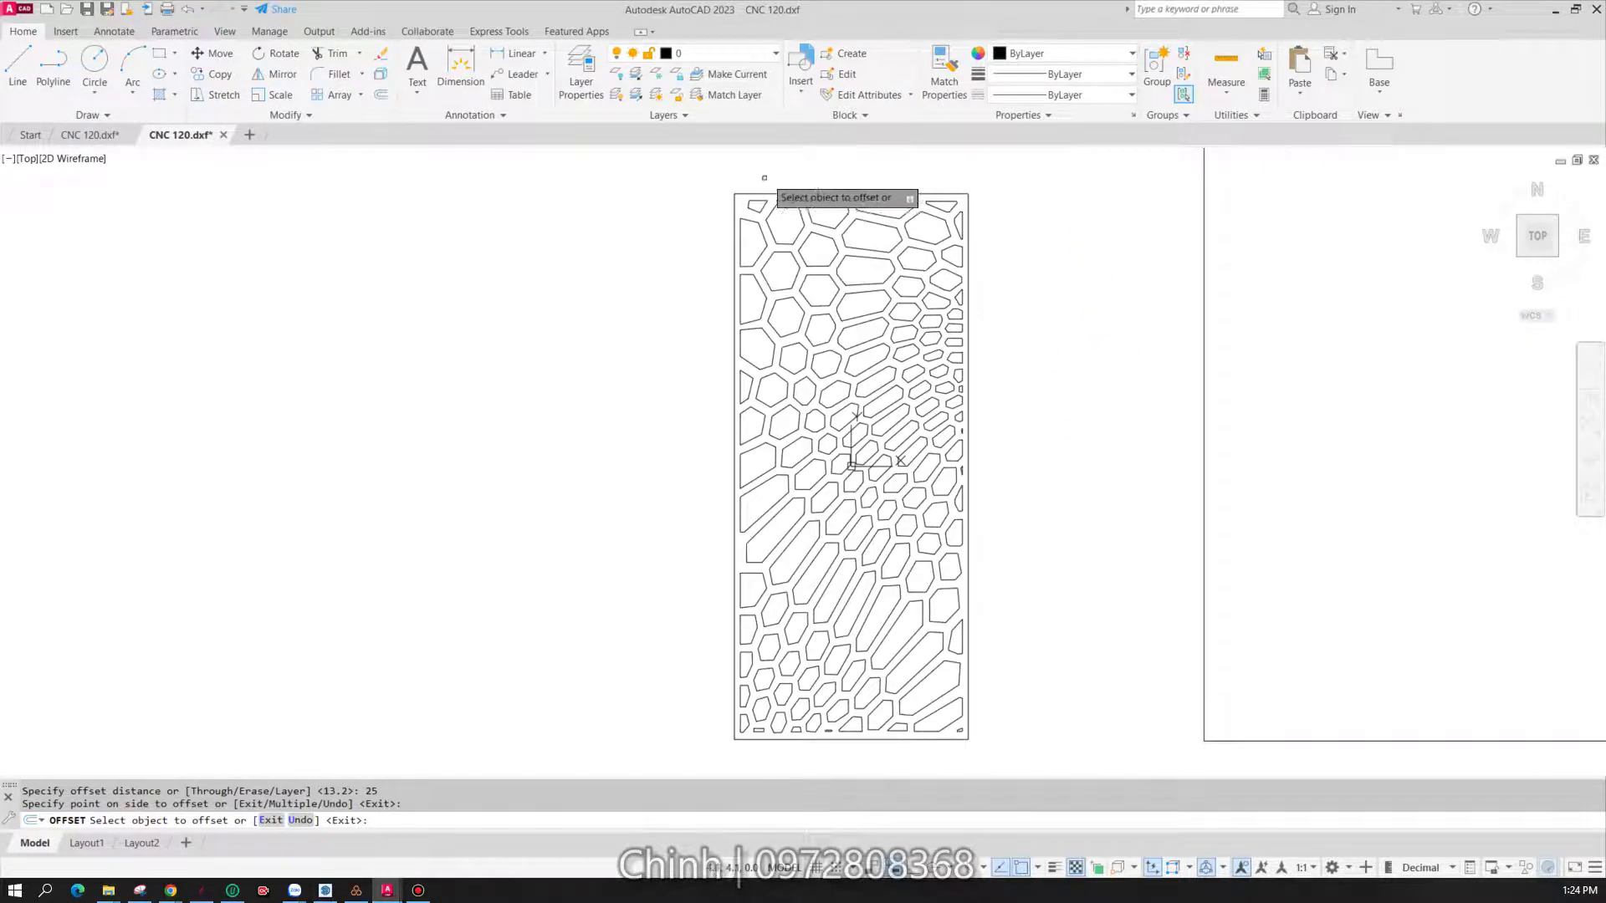
- Cancel an offset of the pattern's border rectangle, then select that border
click(970, 200)
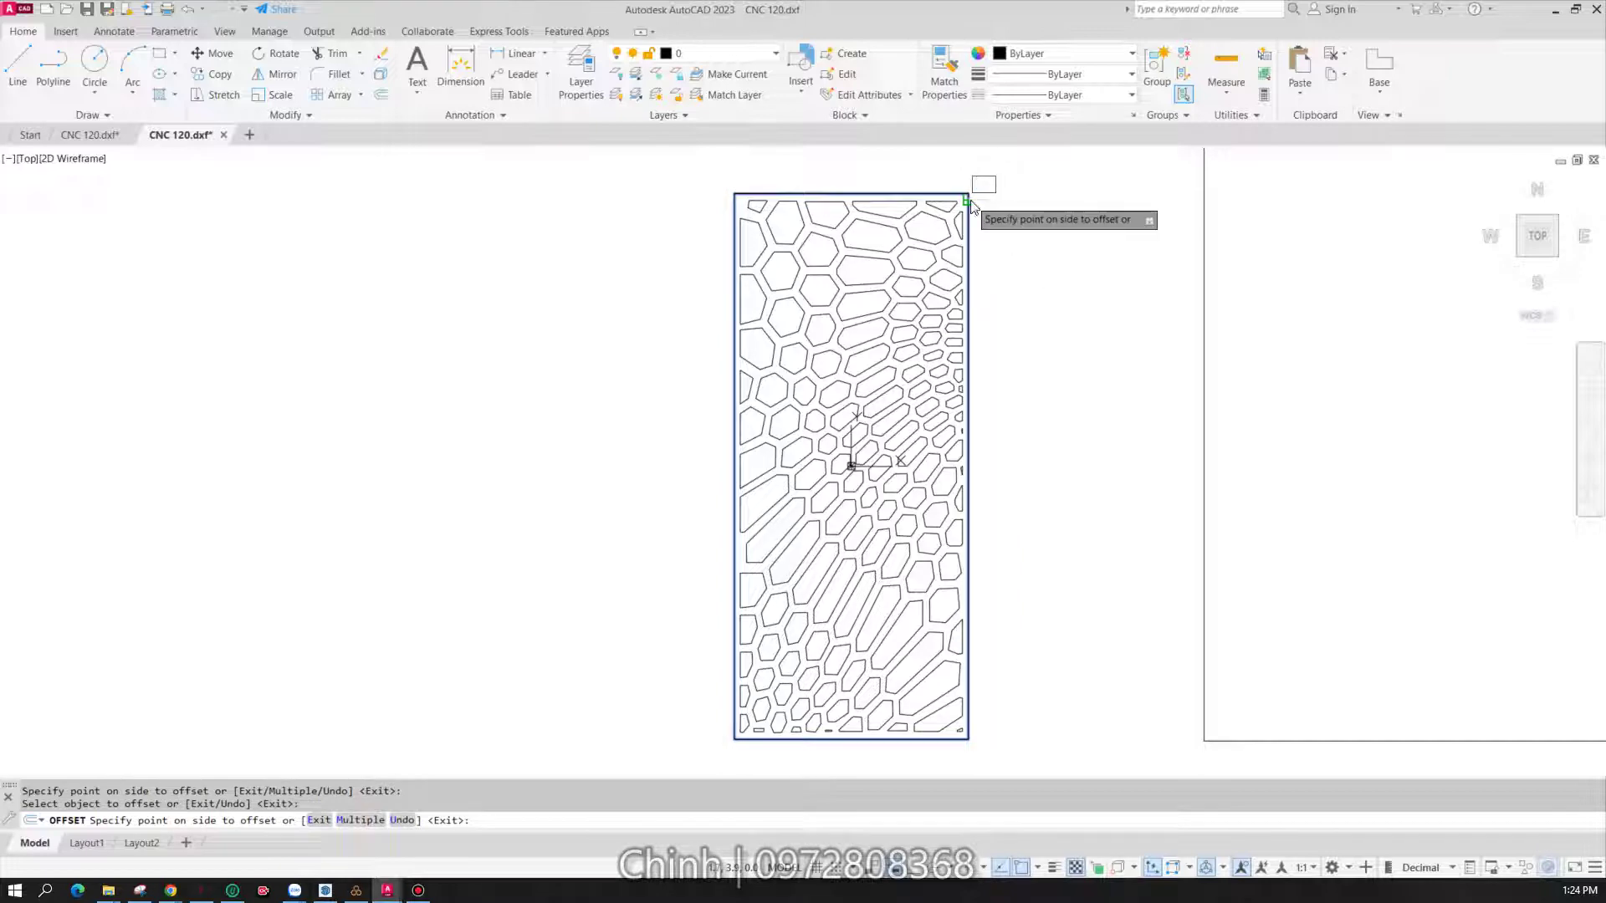
key(Escape)
scroll(1034, 330, up, 2)
scroll(1020, 273, down, 5)
scroll(970, 263, up, 2)
scroll(974, 262, up, 6)
key(Escape)
key(Escape)
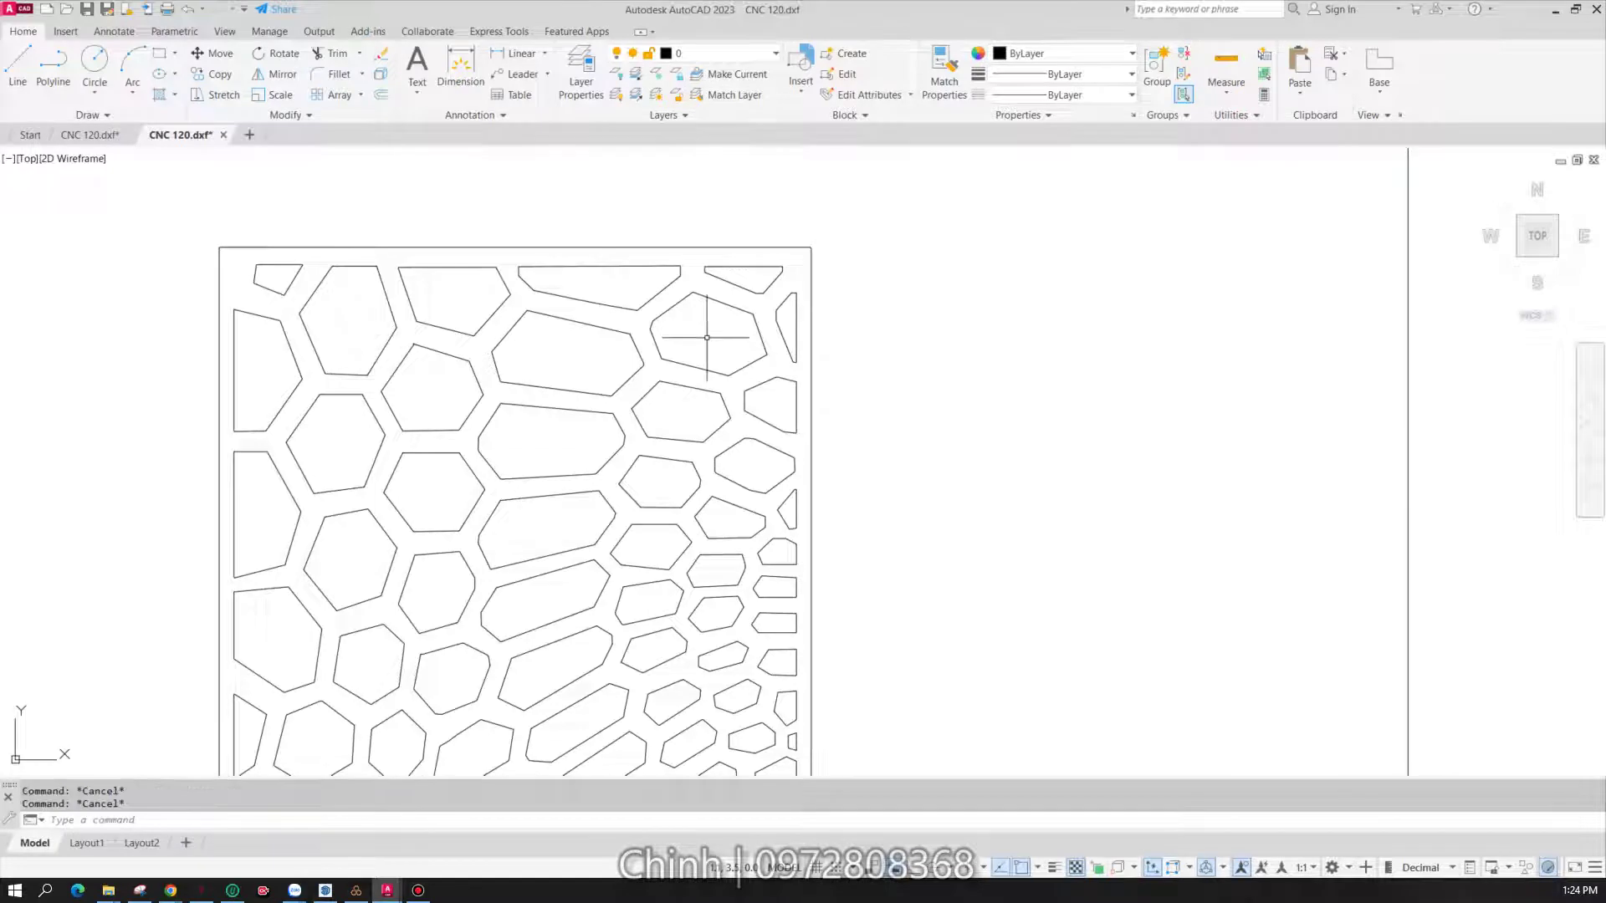
click(809, 279)
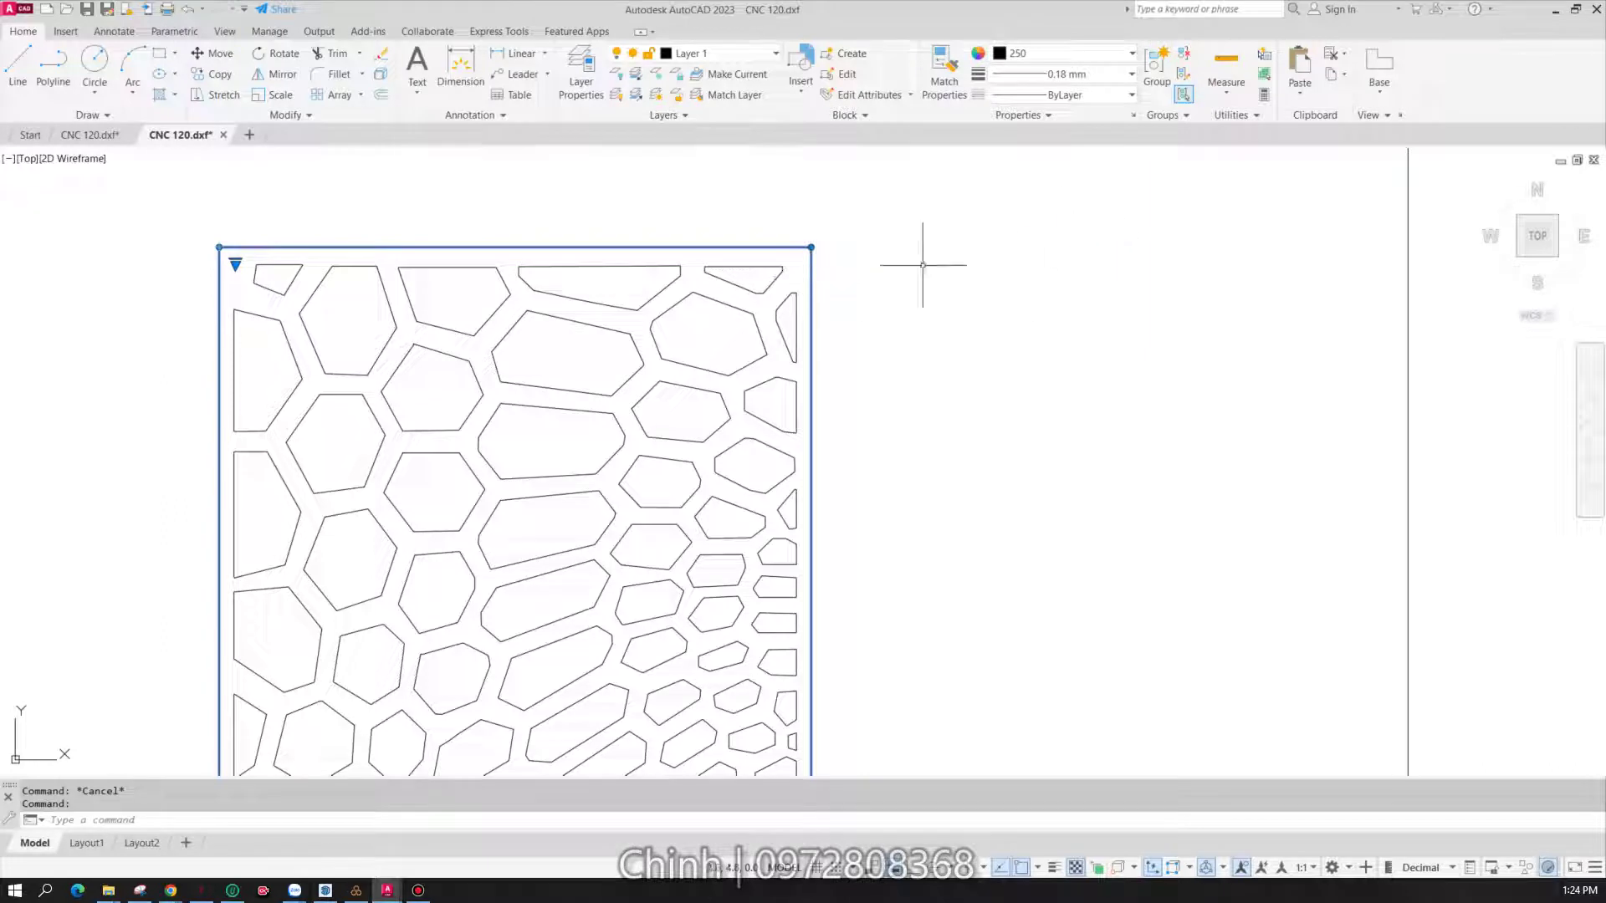
- Delete the selected outer border of the hexagon pattern and zoom out
key(Delete)
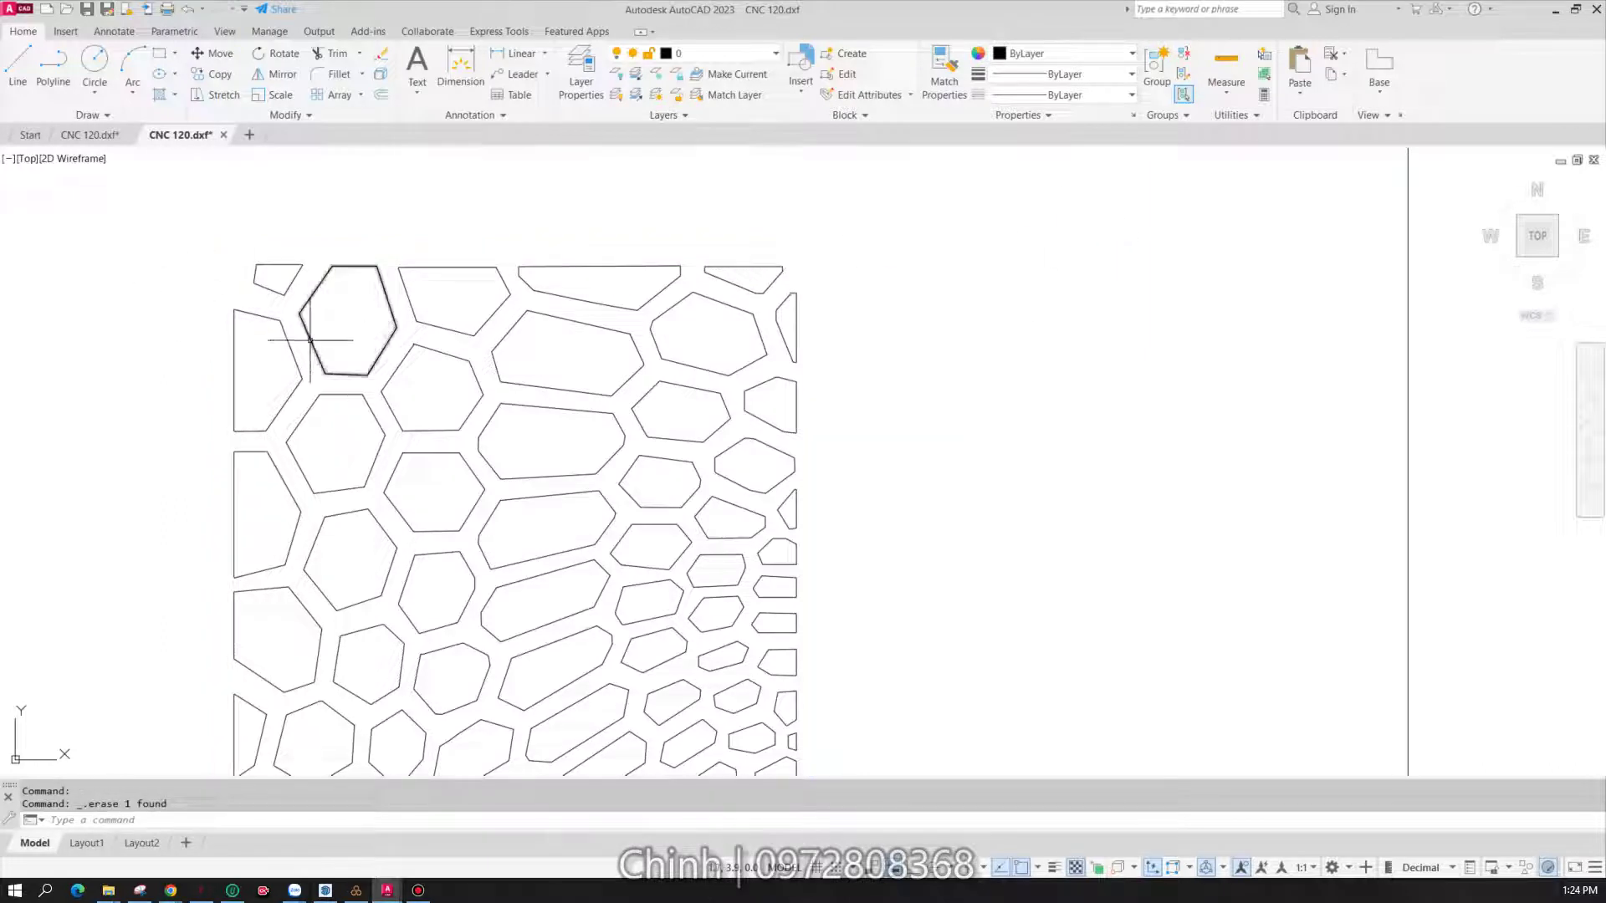
scroll(209, 269, down, 8)
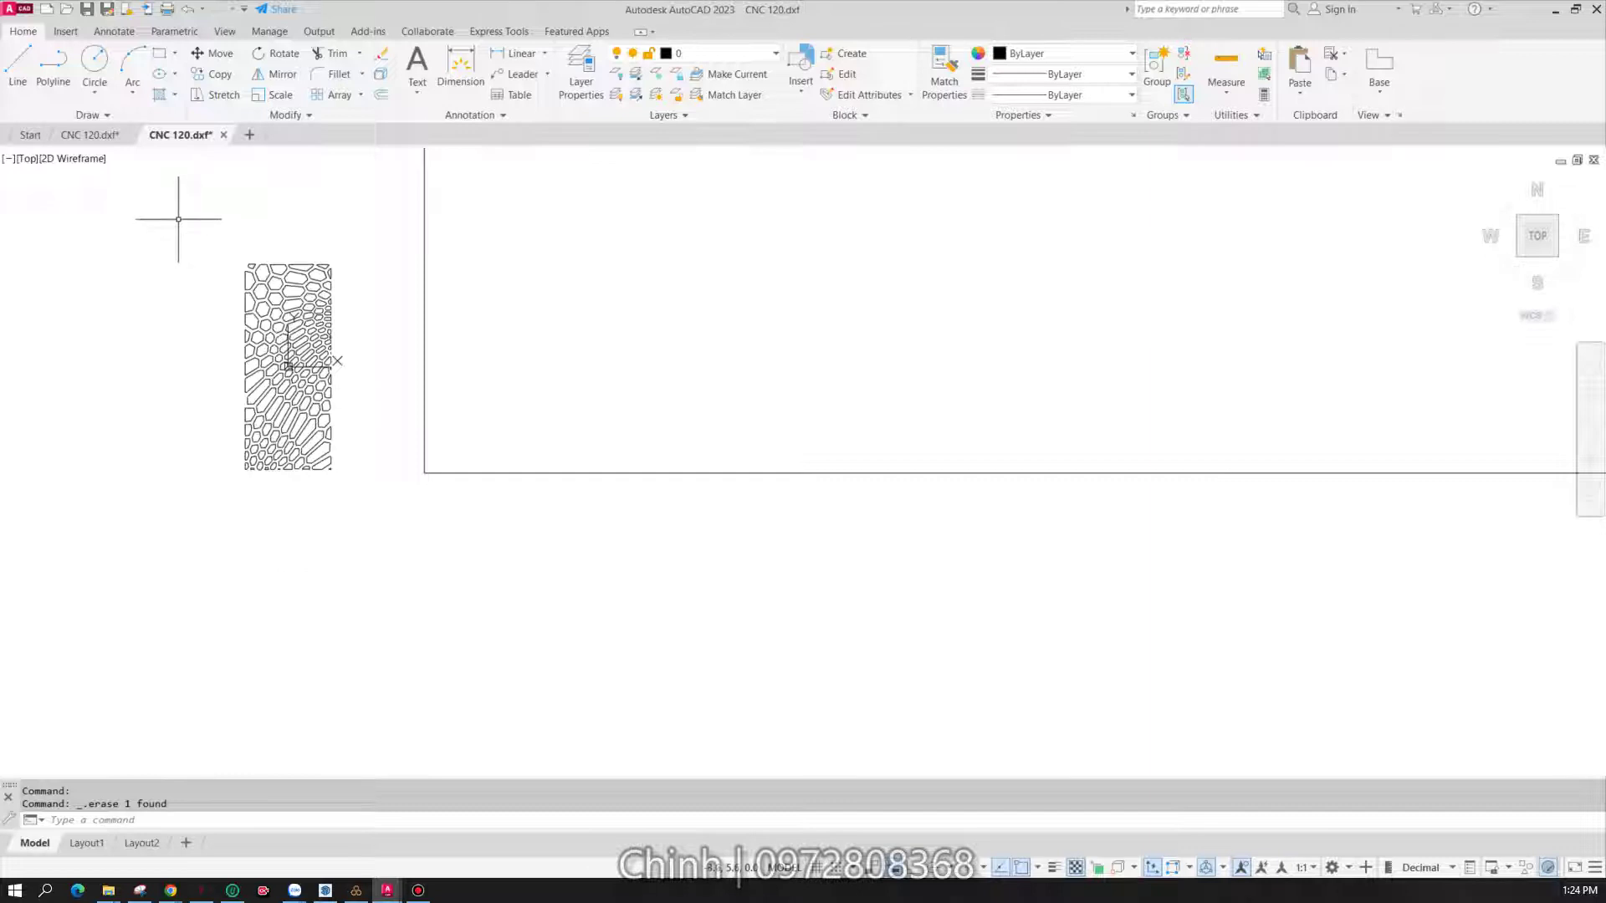
- Window-select all hexagon cells of the CNC 120 pattern, redrawing the window twice
drag(186, 224, 359, 530)
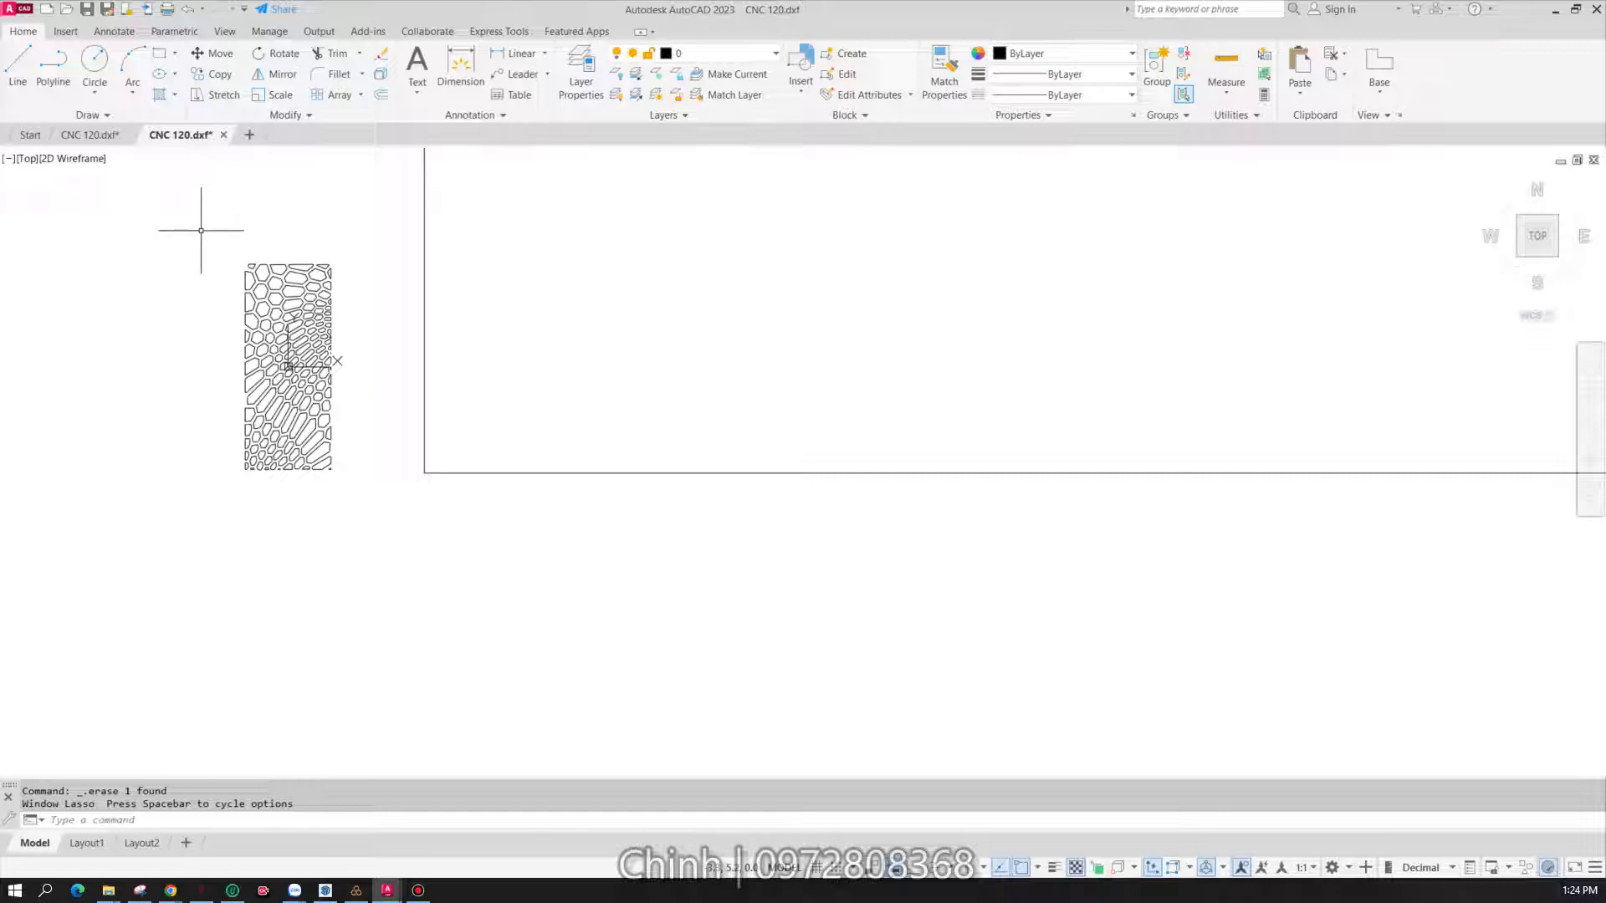
click(201, 230)
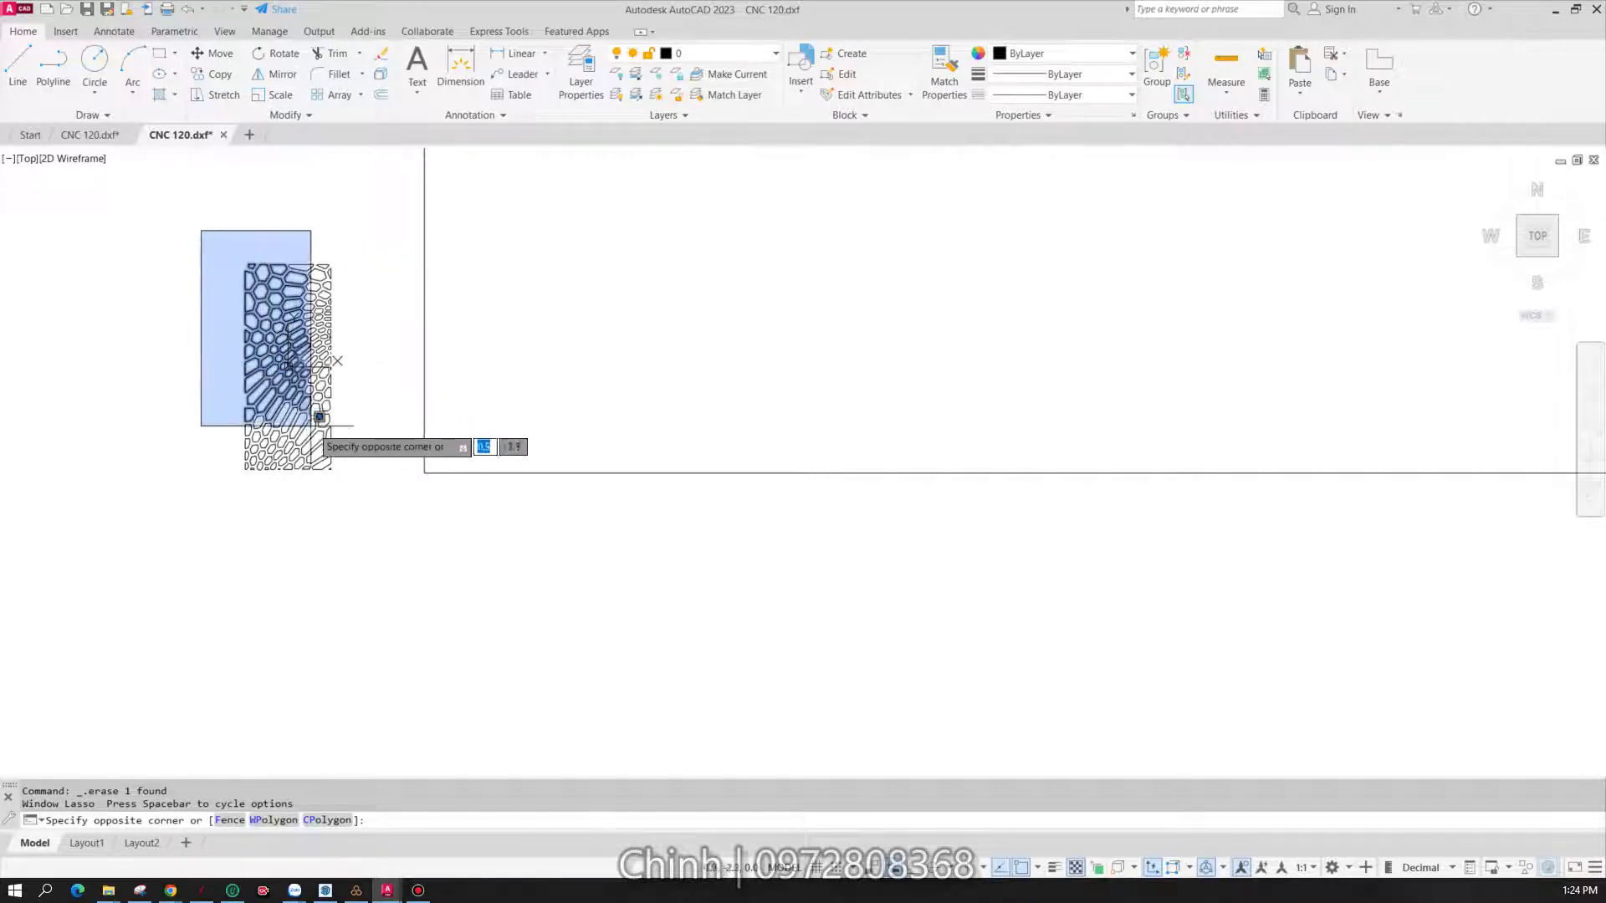
click(357, 488)
key(Escape)
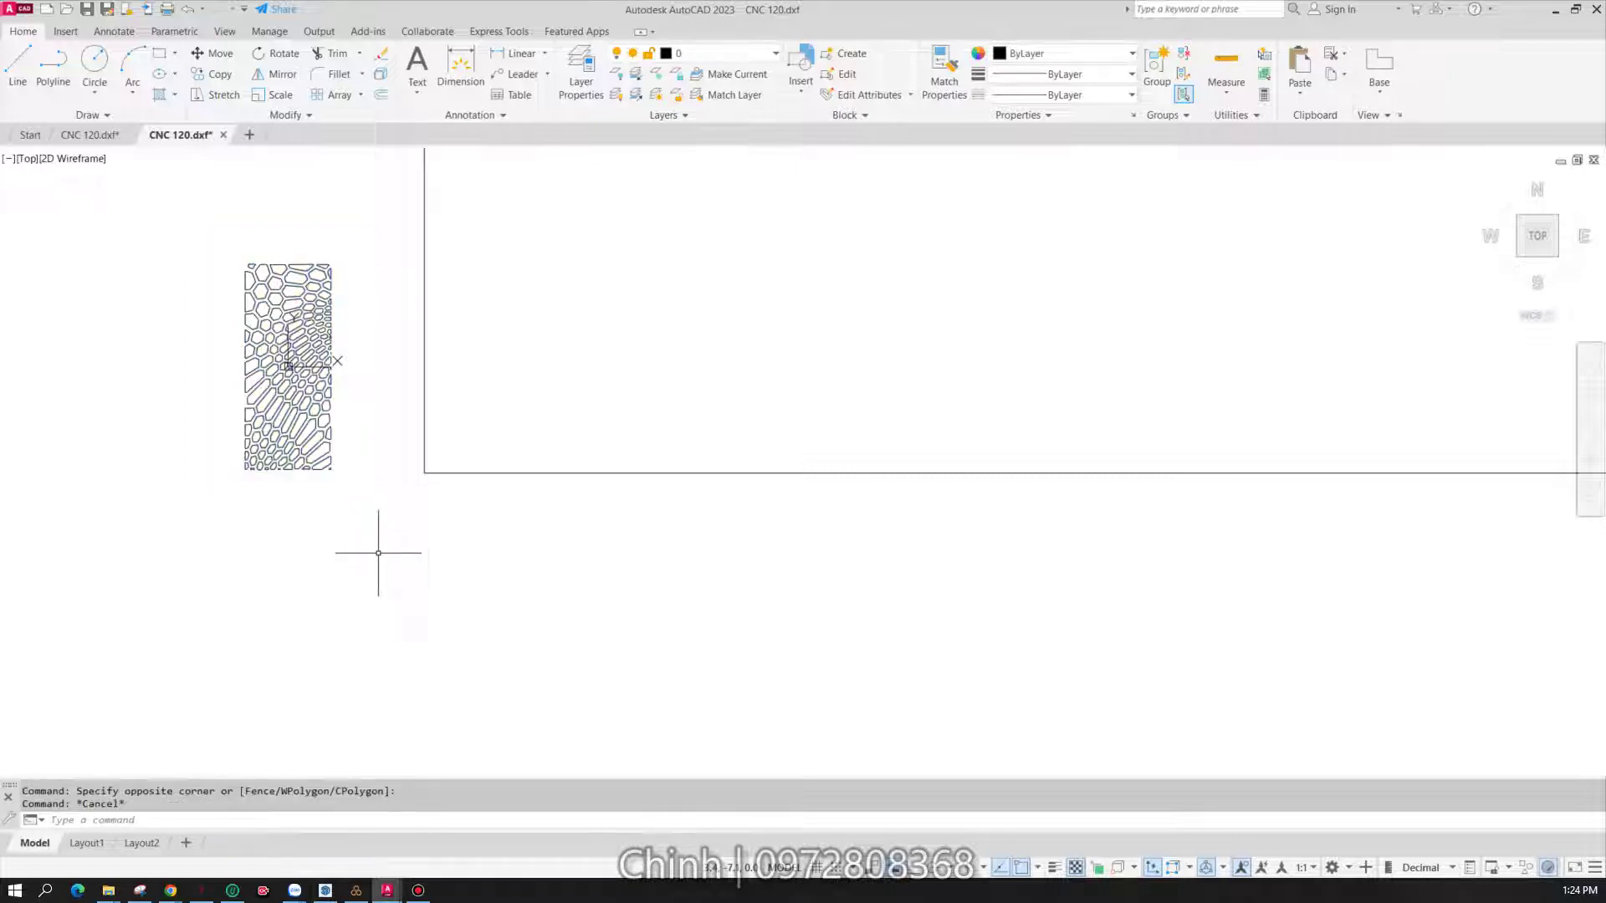
click(231, 244)
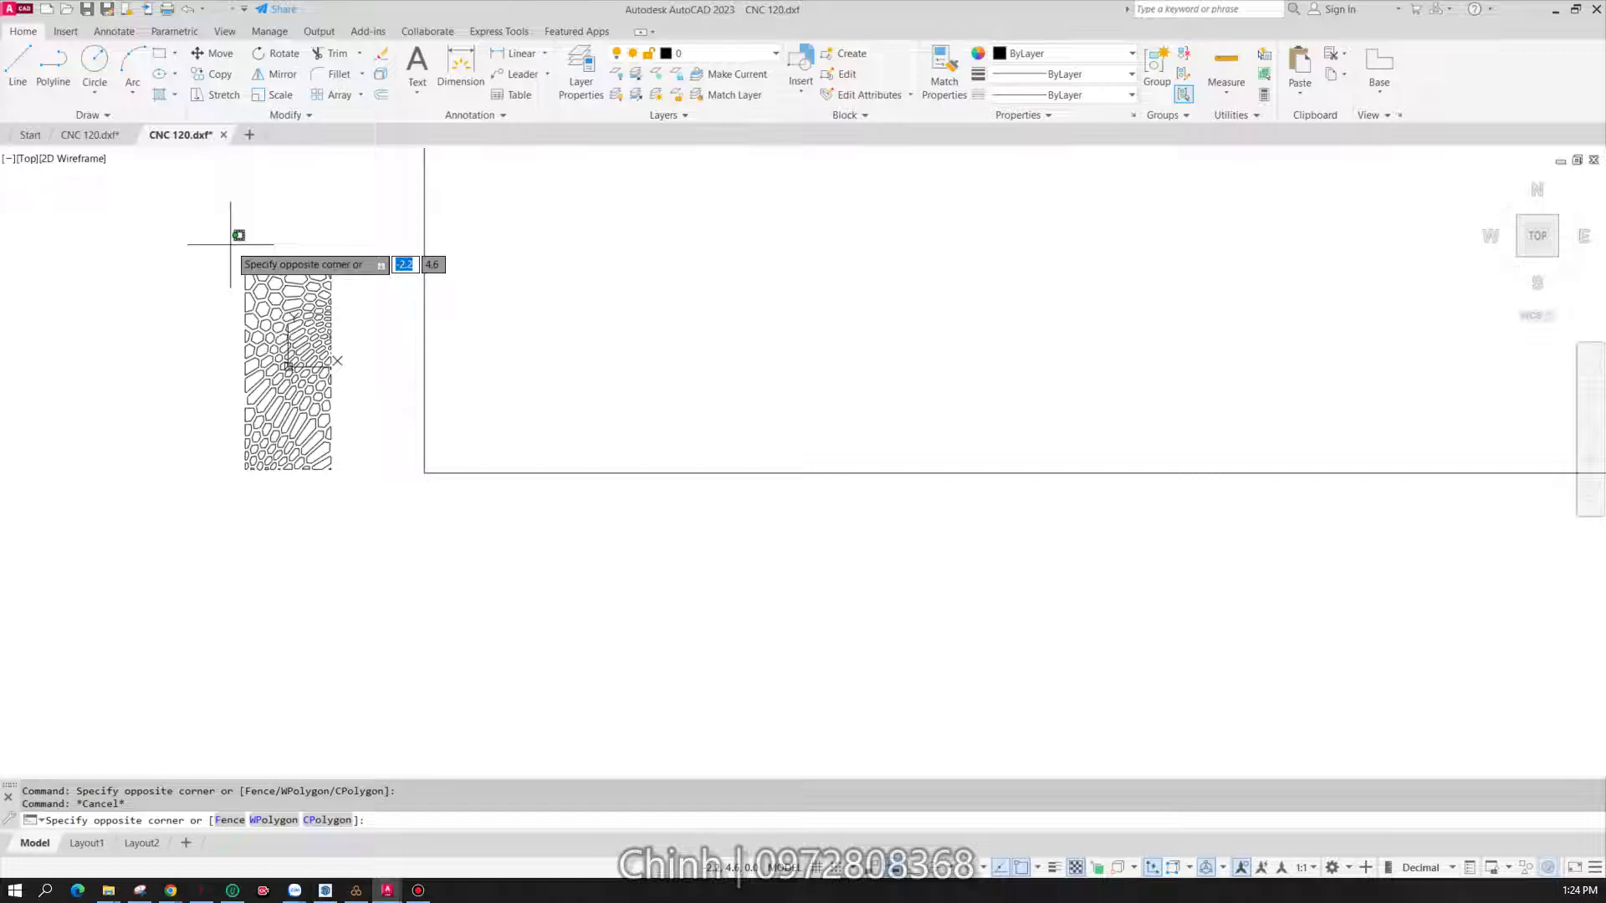
click(359, 490)
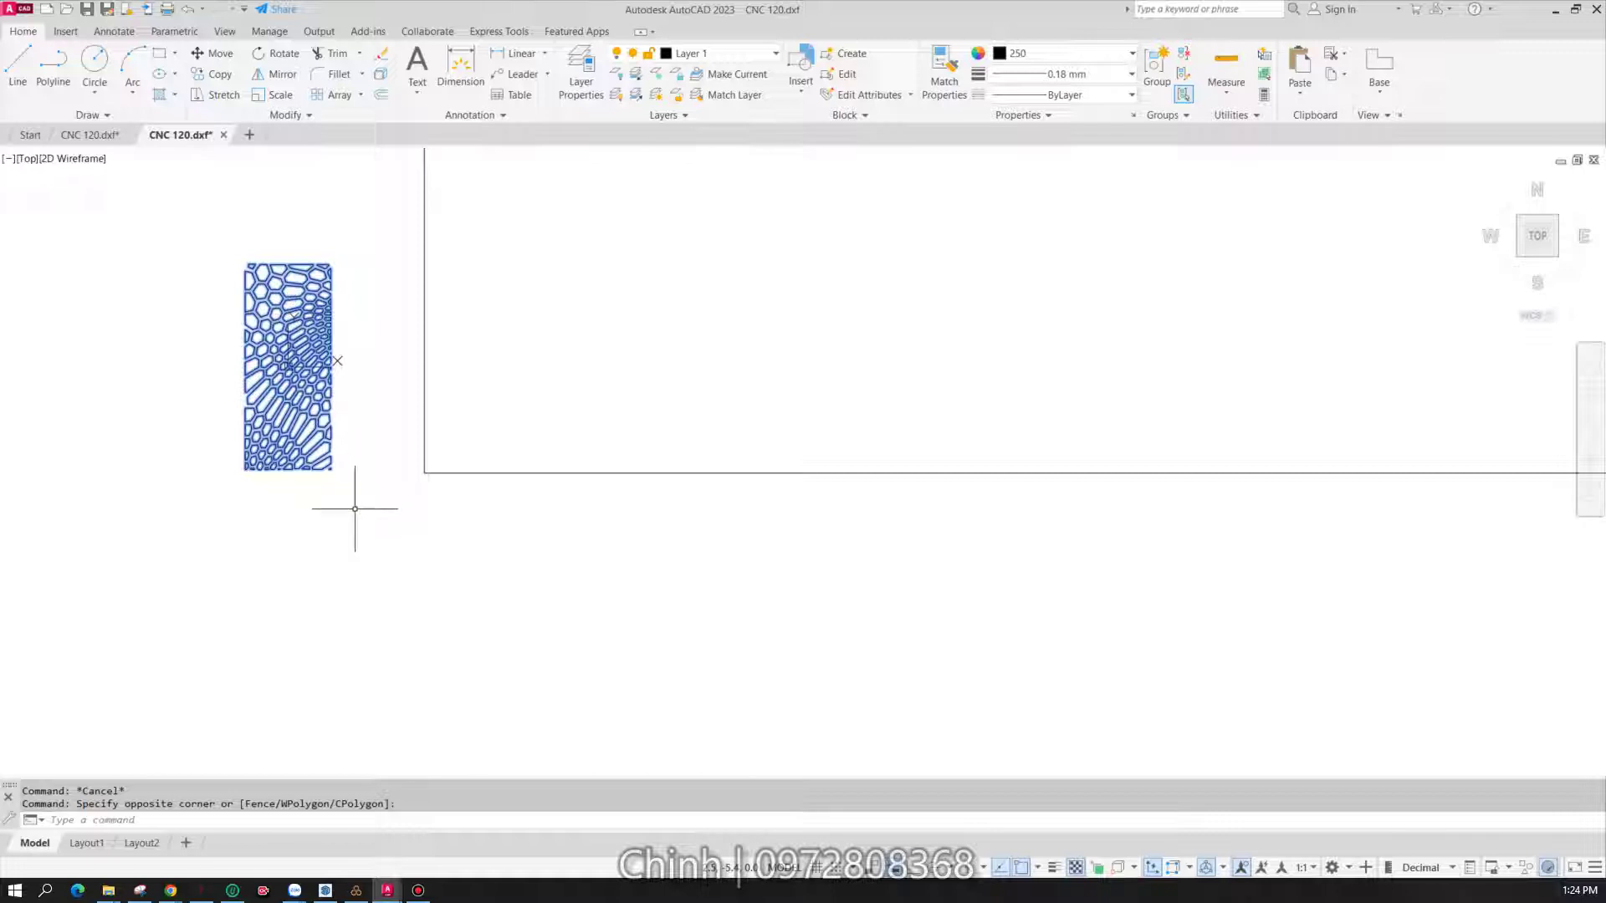
key(Escape)
click(219, 227)
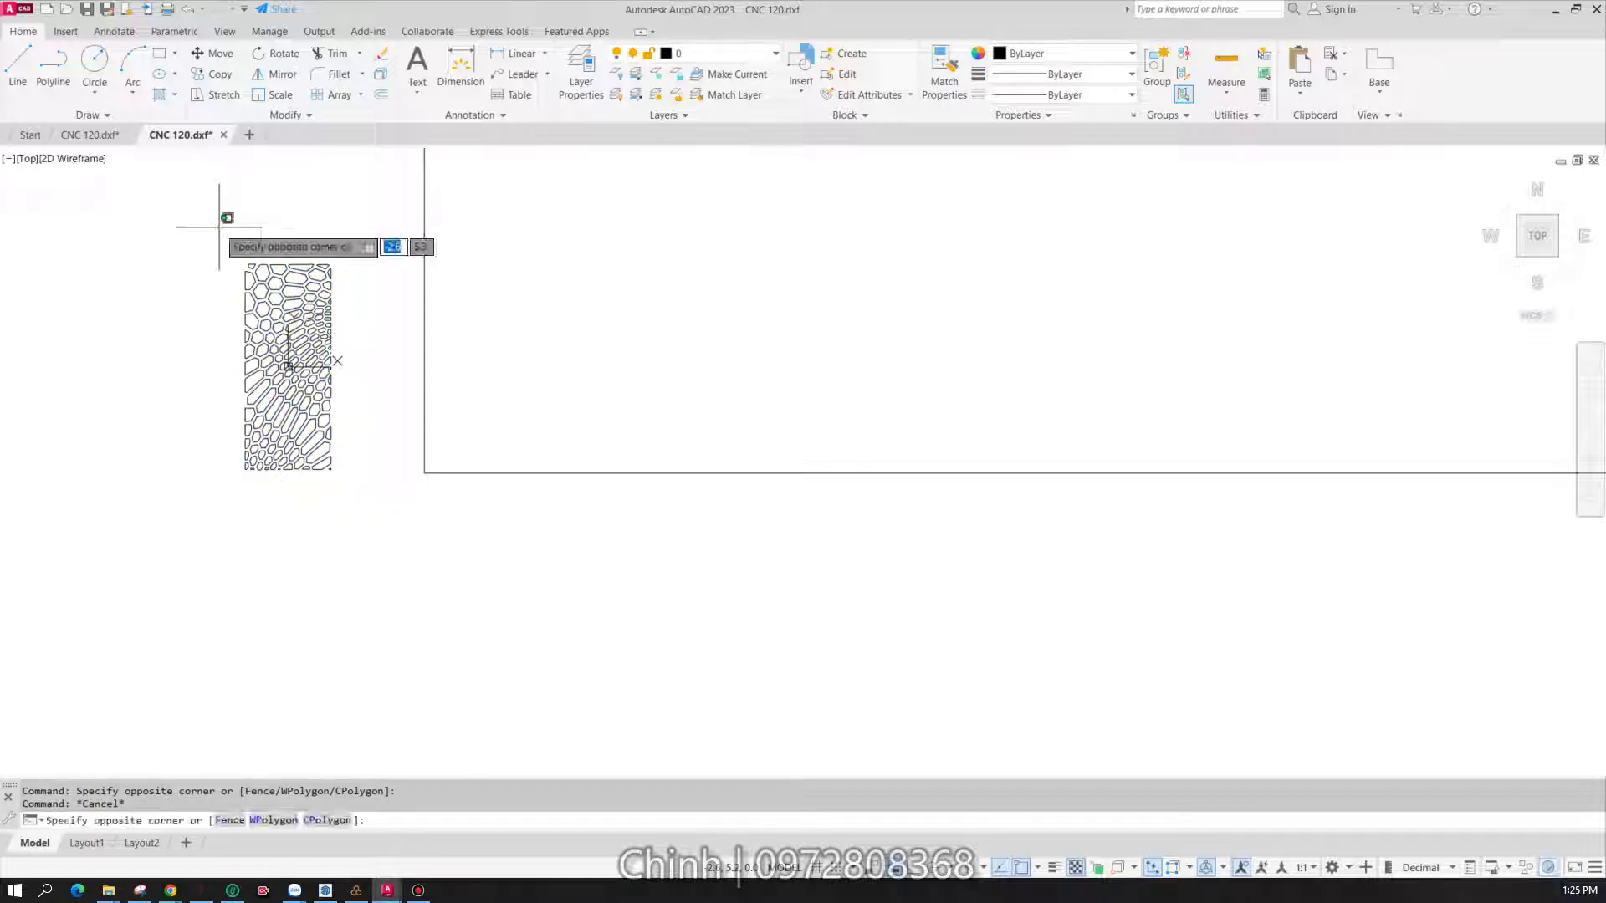
click(369, 487)
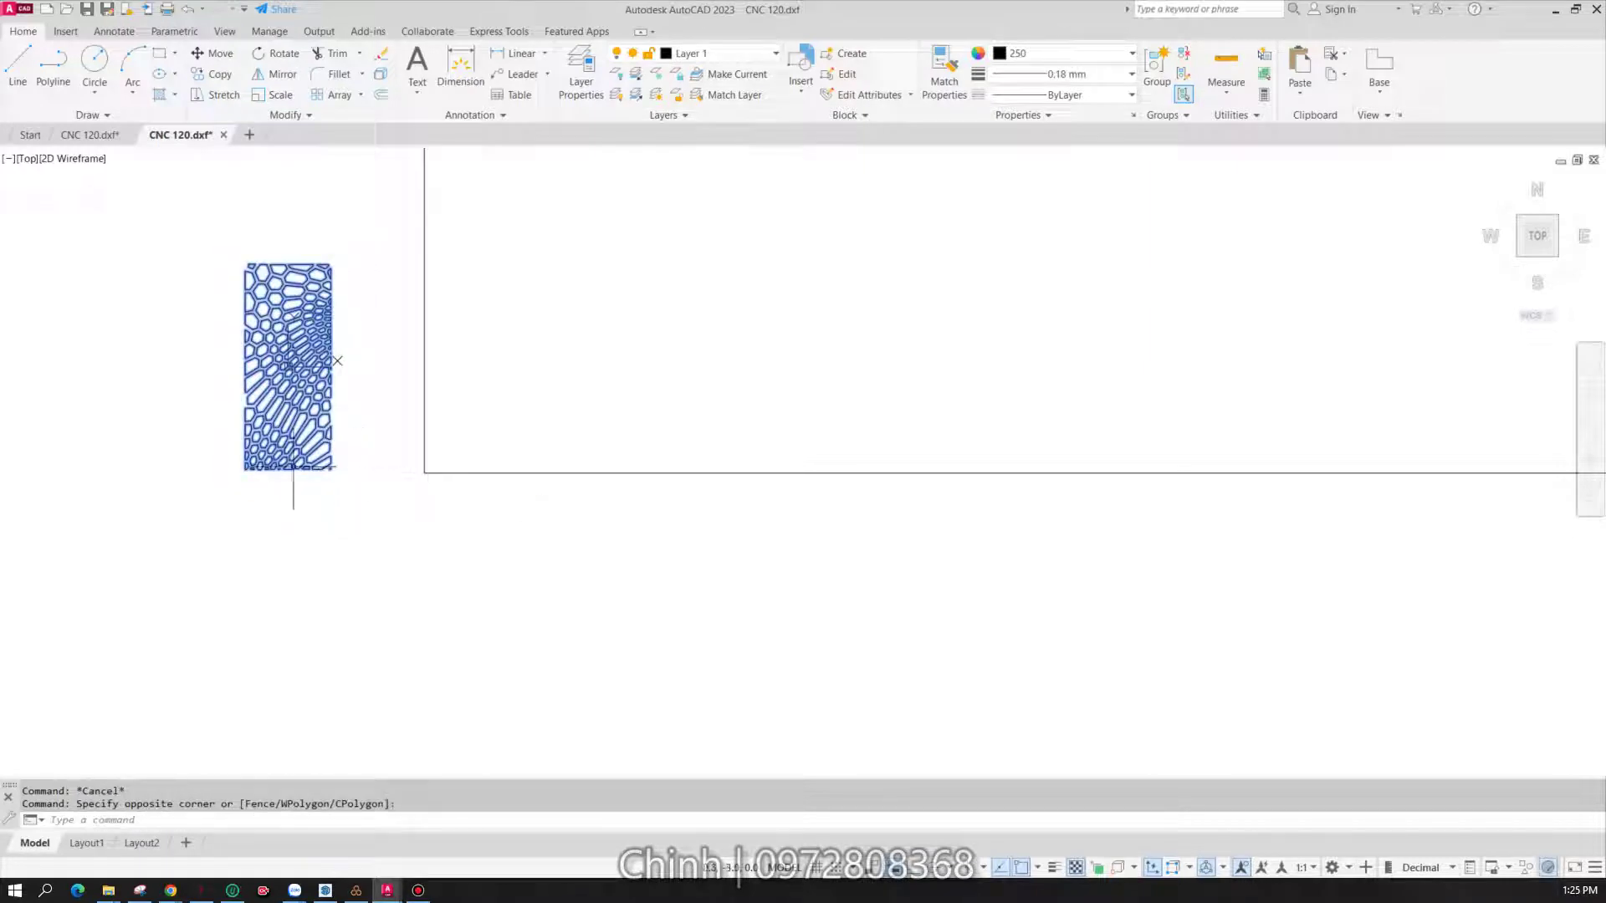
scroll(162, 515, down, 4)
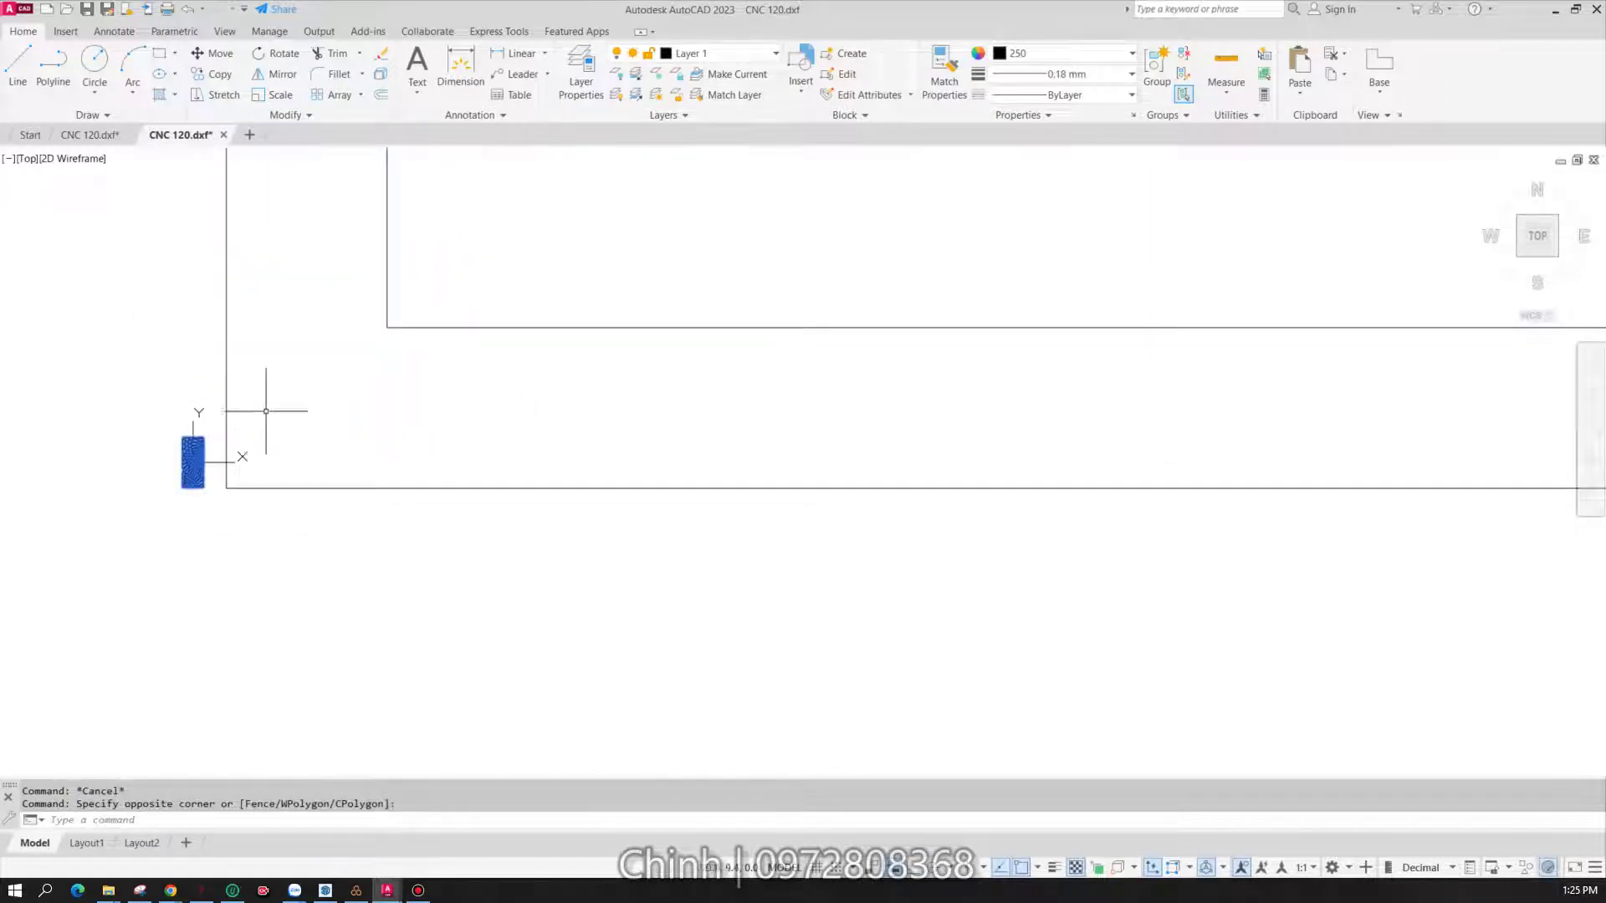
scroll(535, 269, down, 4)
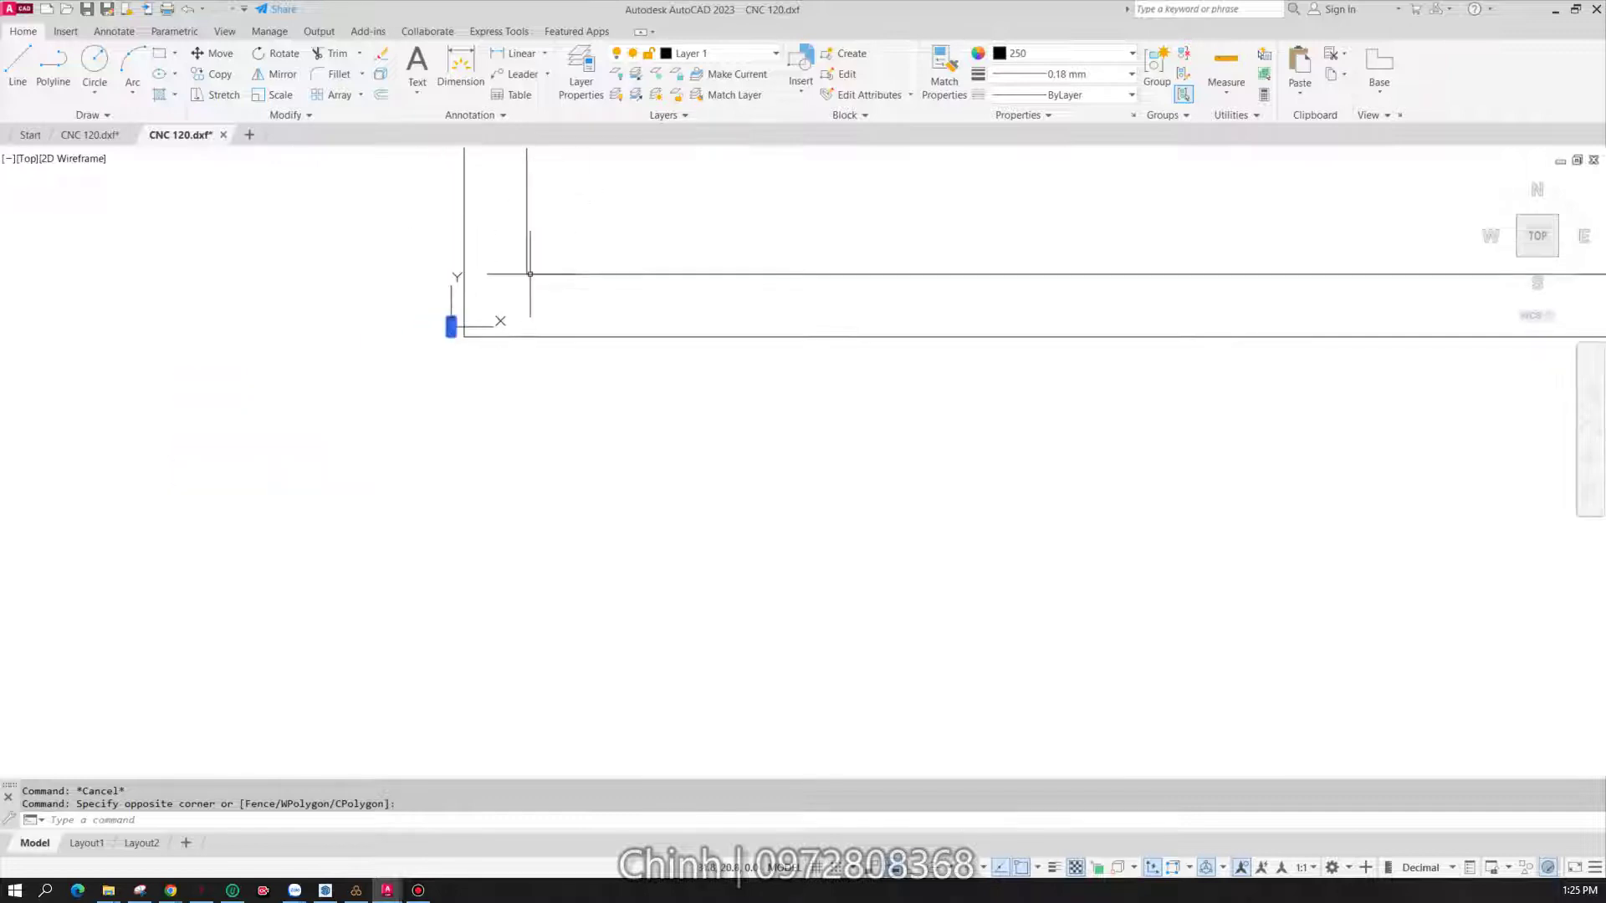
scroll(586, 265, down, 4)
scroll(558, 258, up, 3)
scroll(596, 268, up, 3)
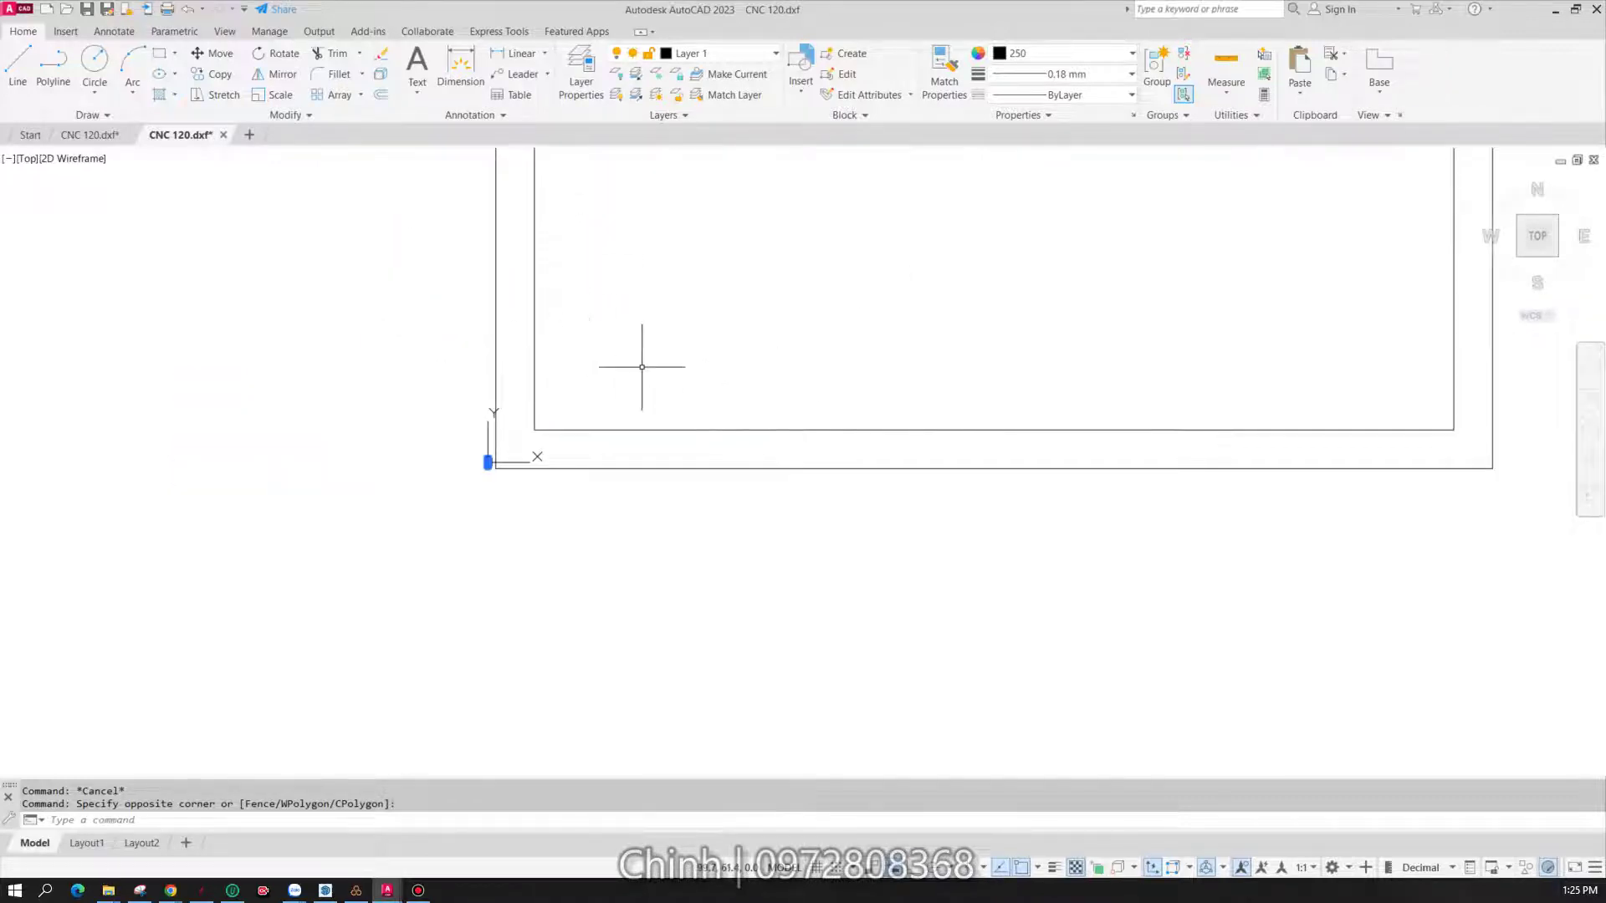
scroll(1297, 381, down, 2)
scroll(1204, 376, down, 8)
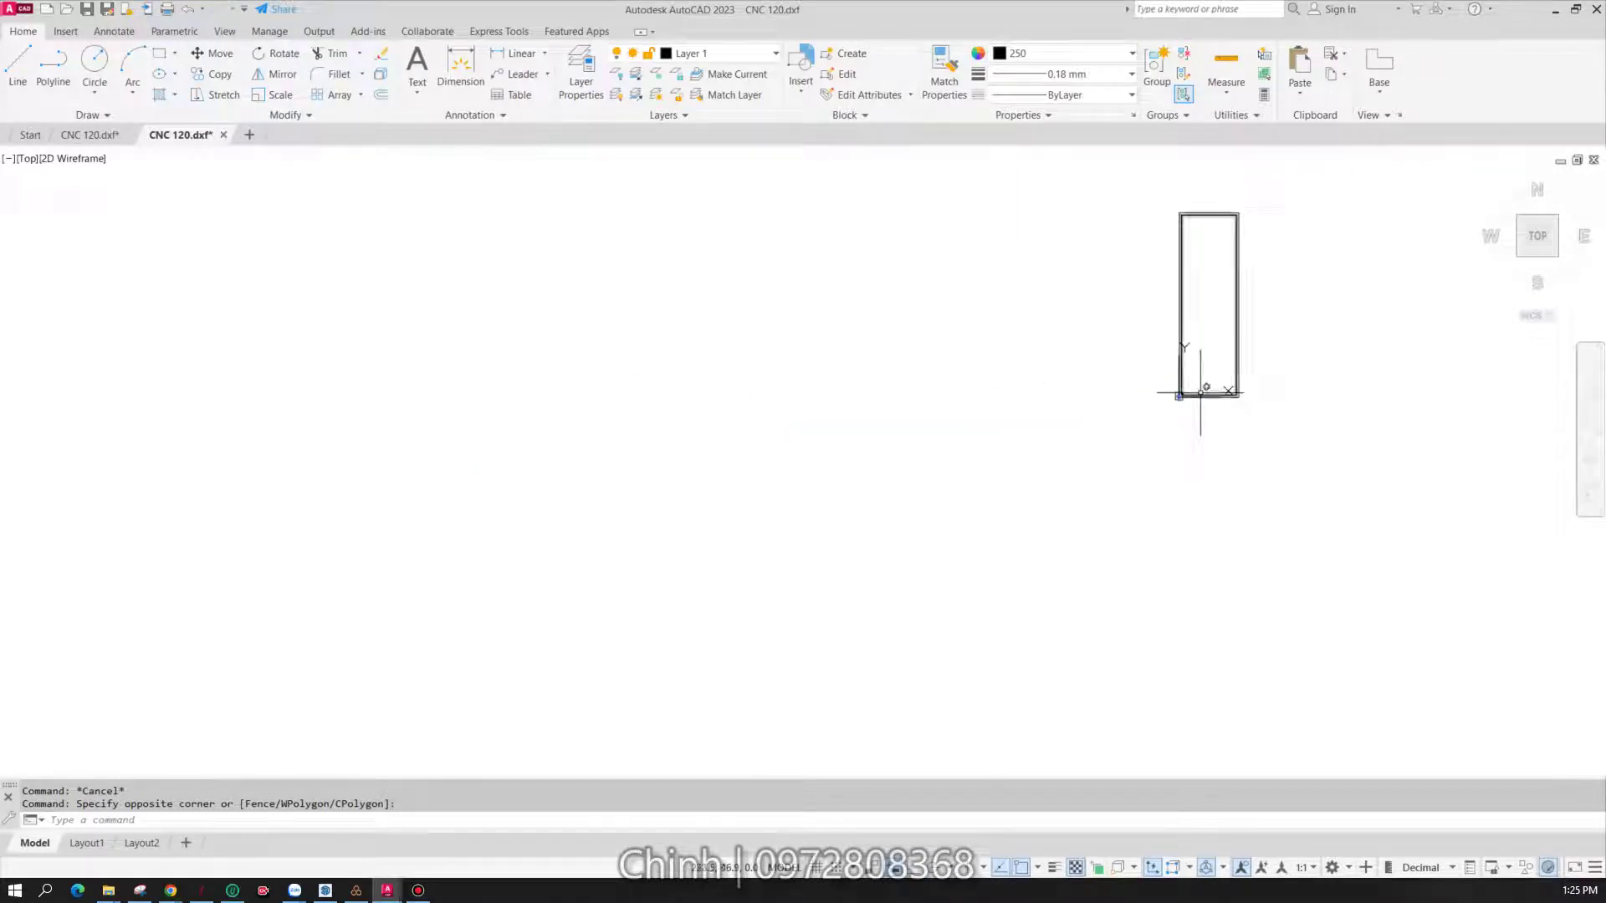
scroll(1258, 283, up, 2)
scroll(1258, 283, up, 2)
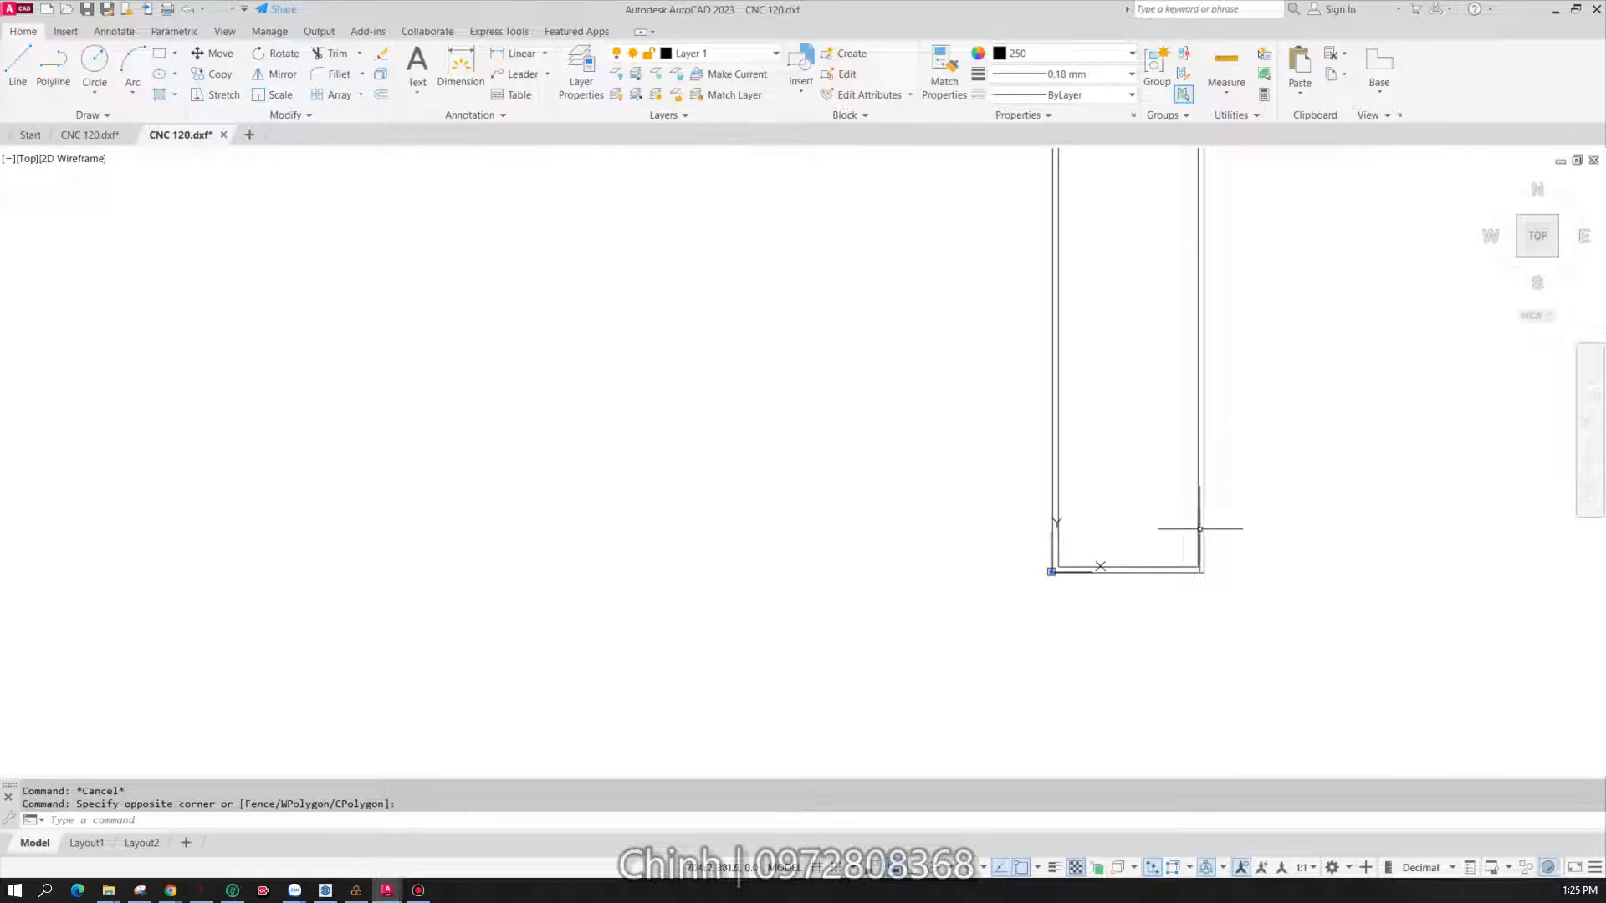
scroll(1054, 564, up, 5)
scroll(1037, 585, down, 3)
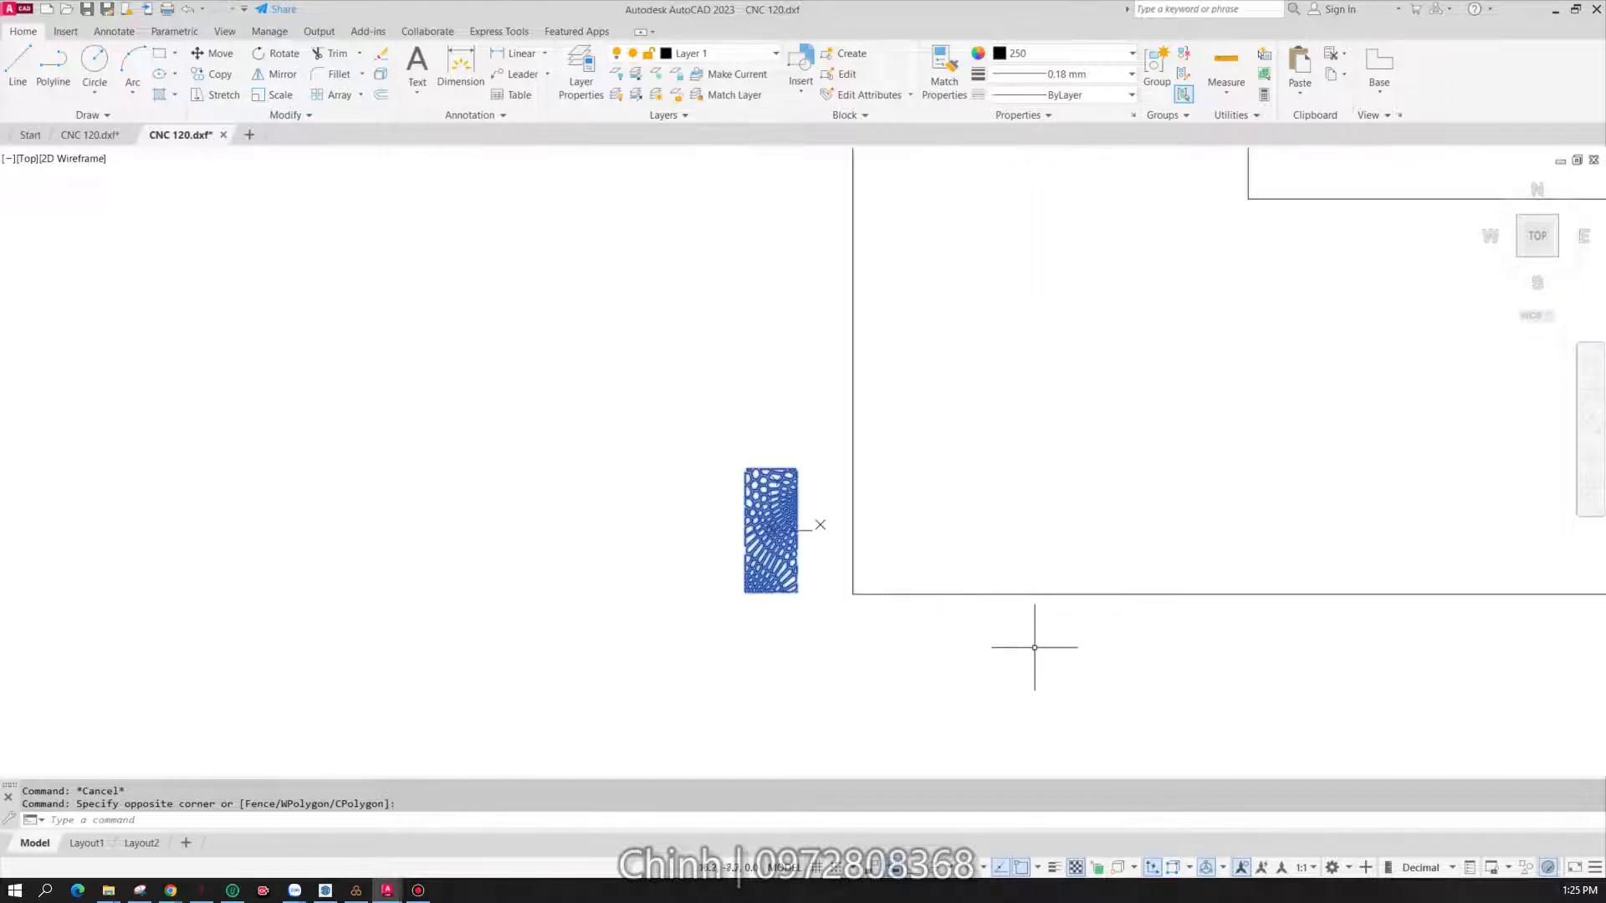
scroll(502, 573, down, 4)
scroll(618, 595, up, 4)
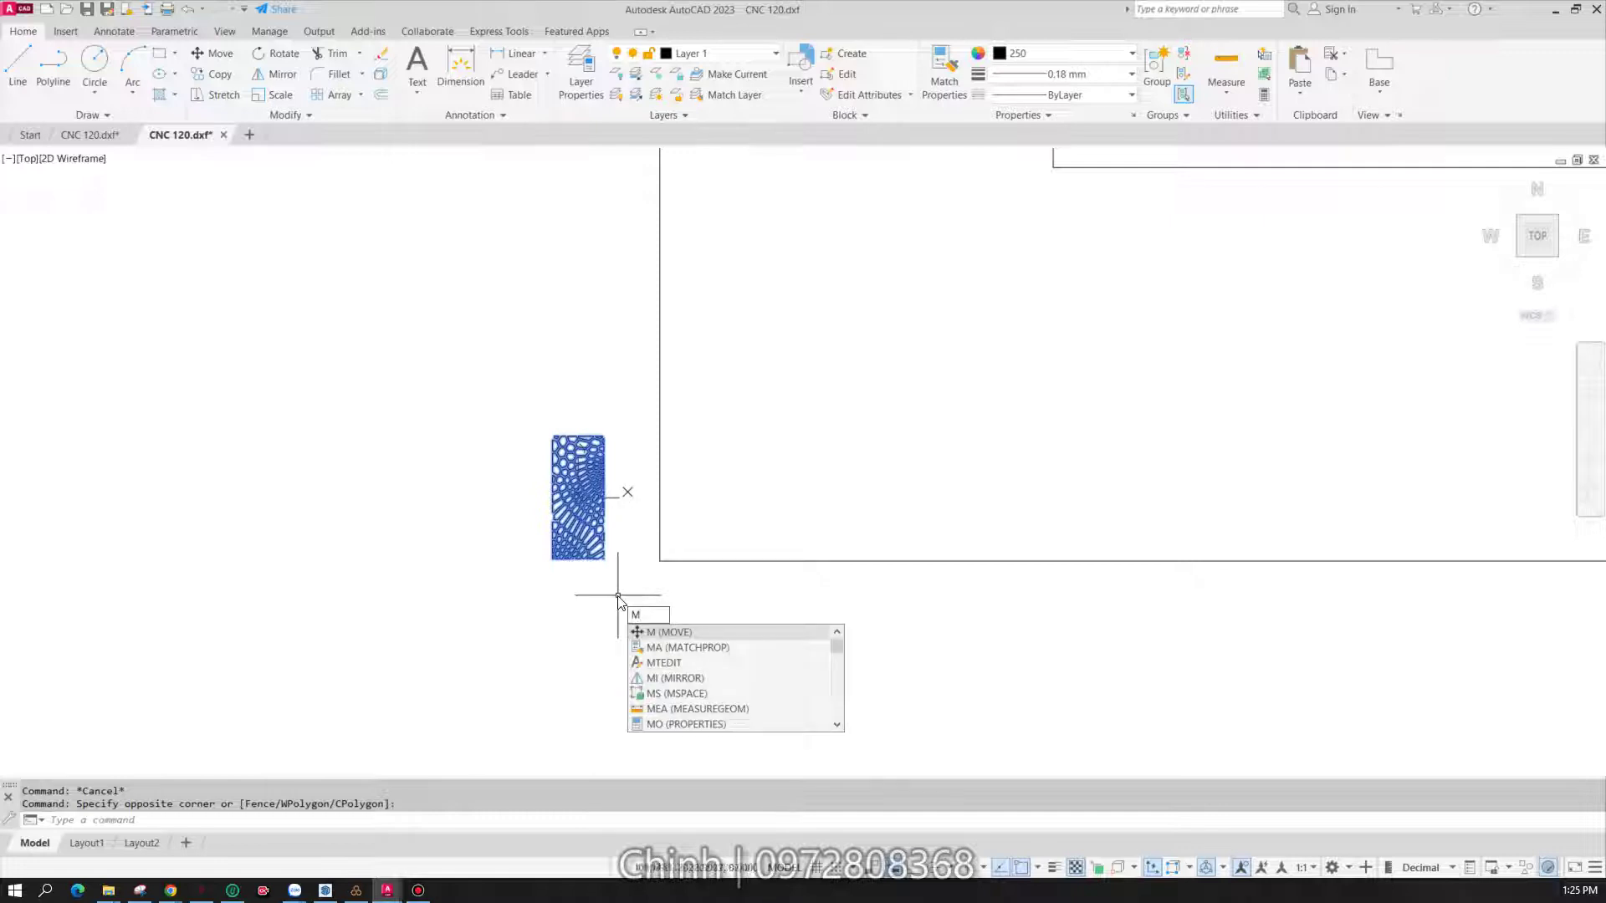
- Start moving the hexagon pattern, using its bottom-left corner as the base point
click(674, 637)
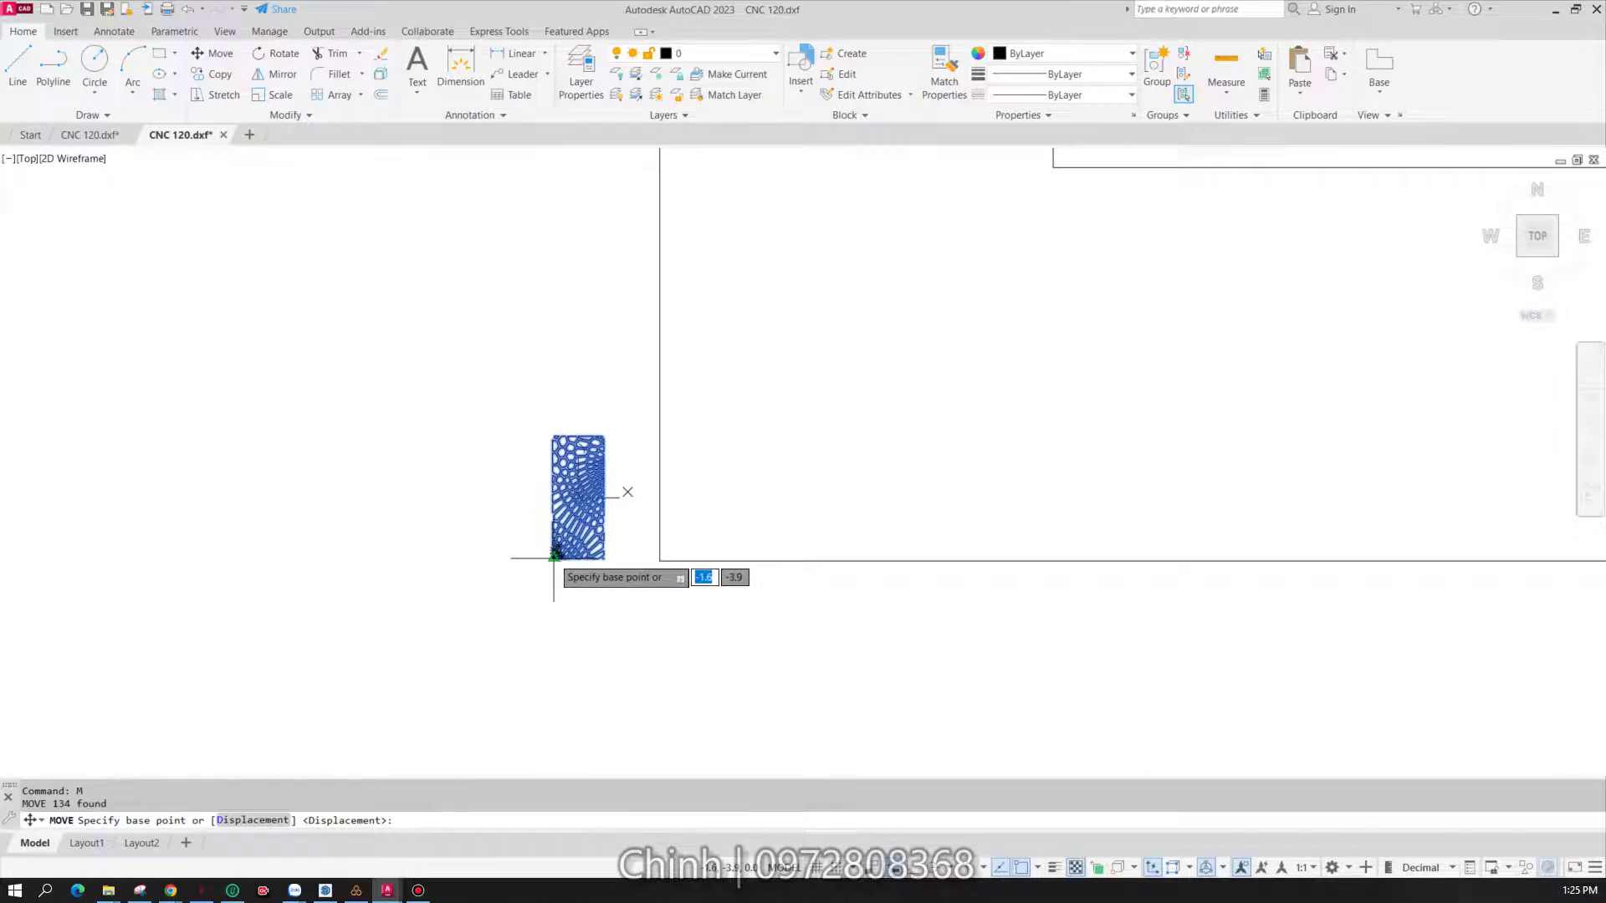
scroll(554, 558, up, 10)
scroll(394, 616, down, 10)
scroll(322, 652, up, 10)
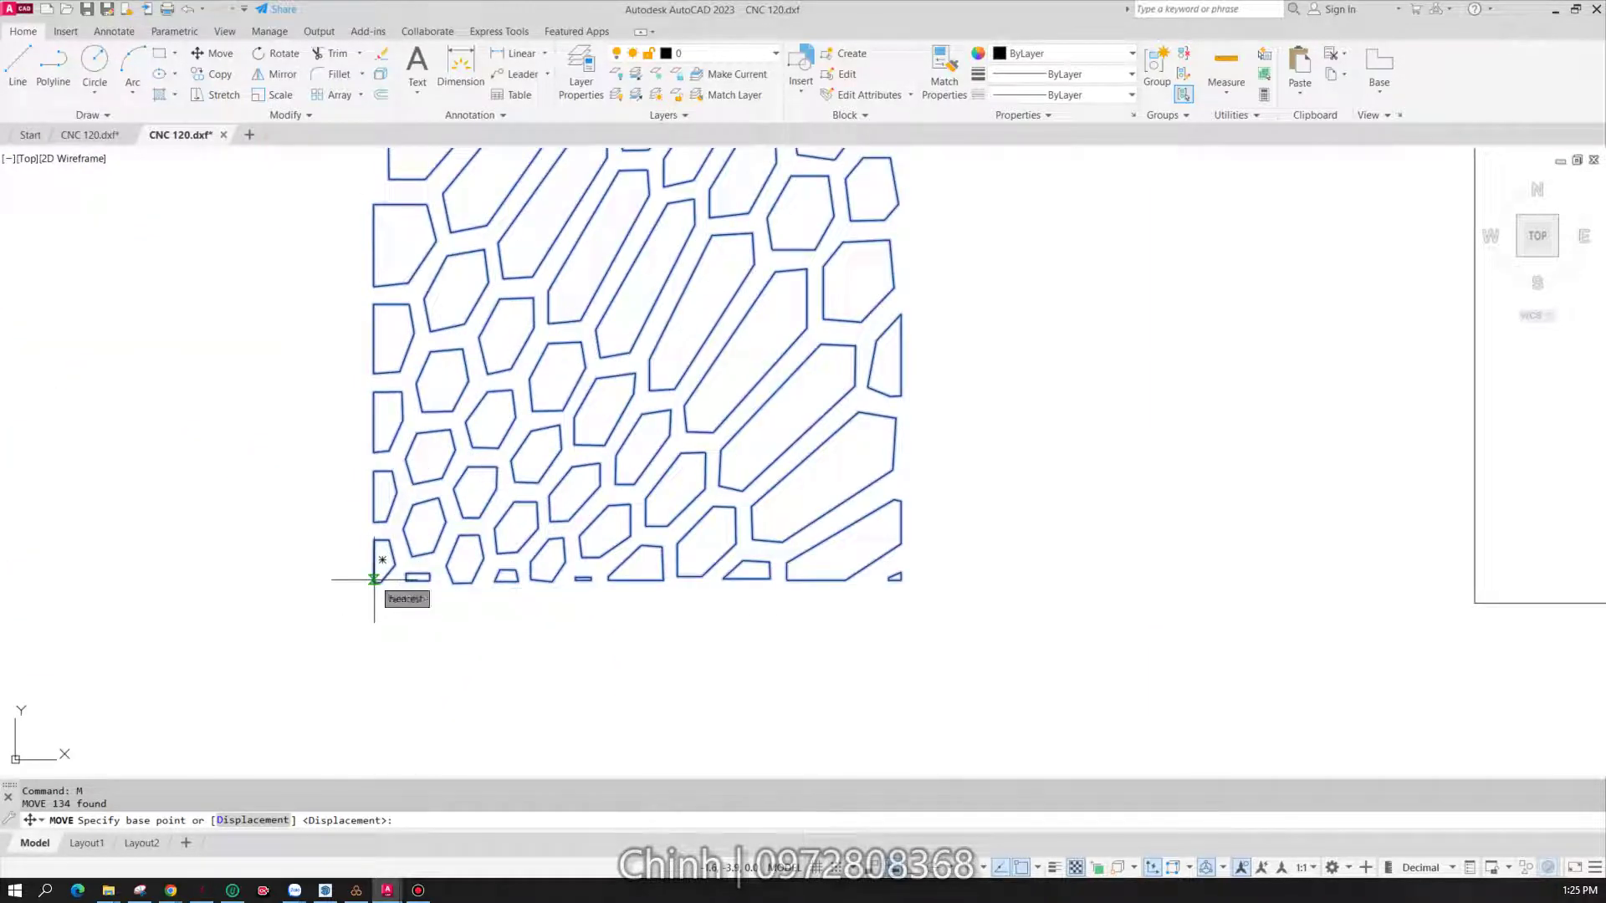
key(F3)
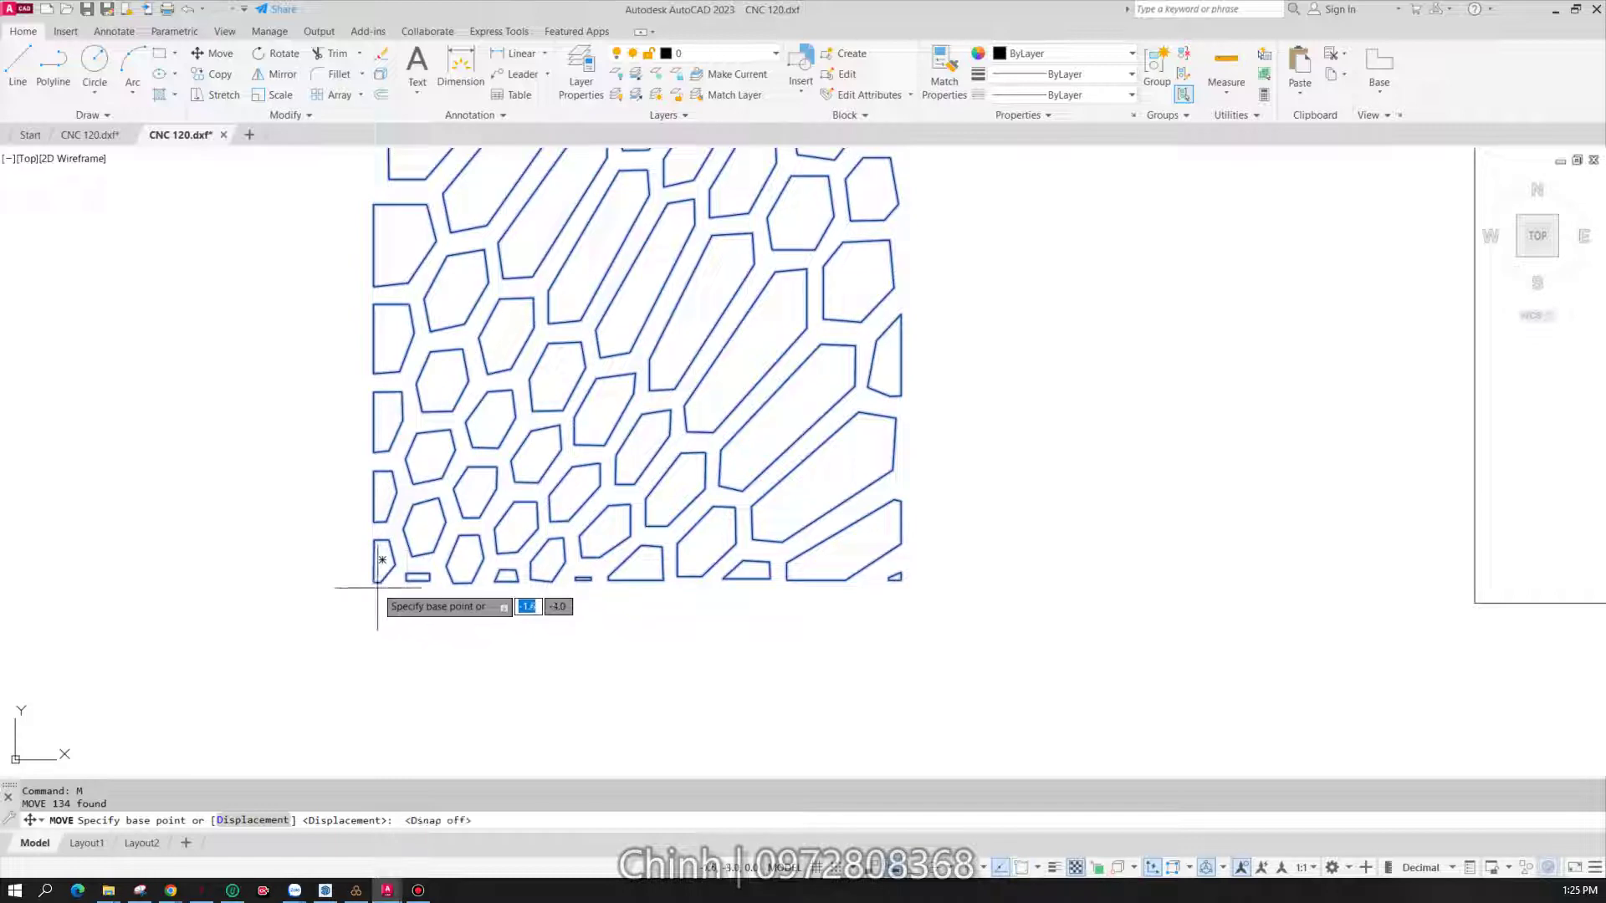
scroll(373, 585, up, 5)
scroll(375, 586, up, 4)
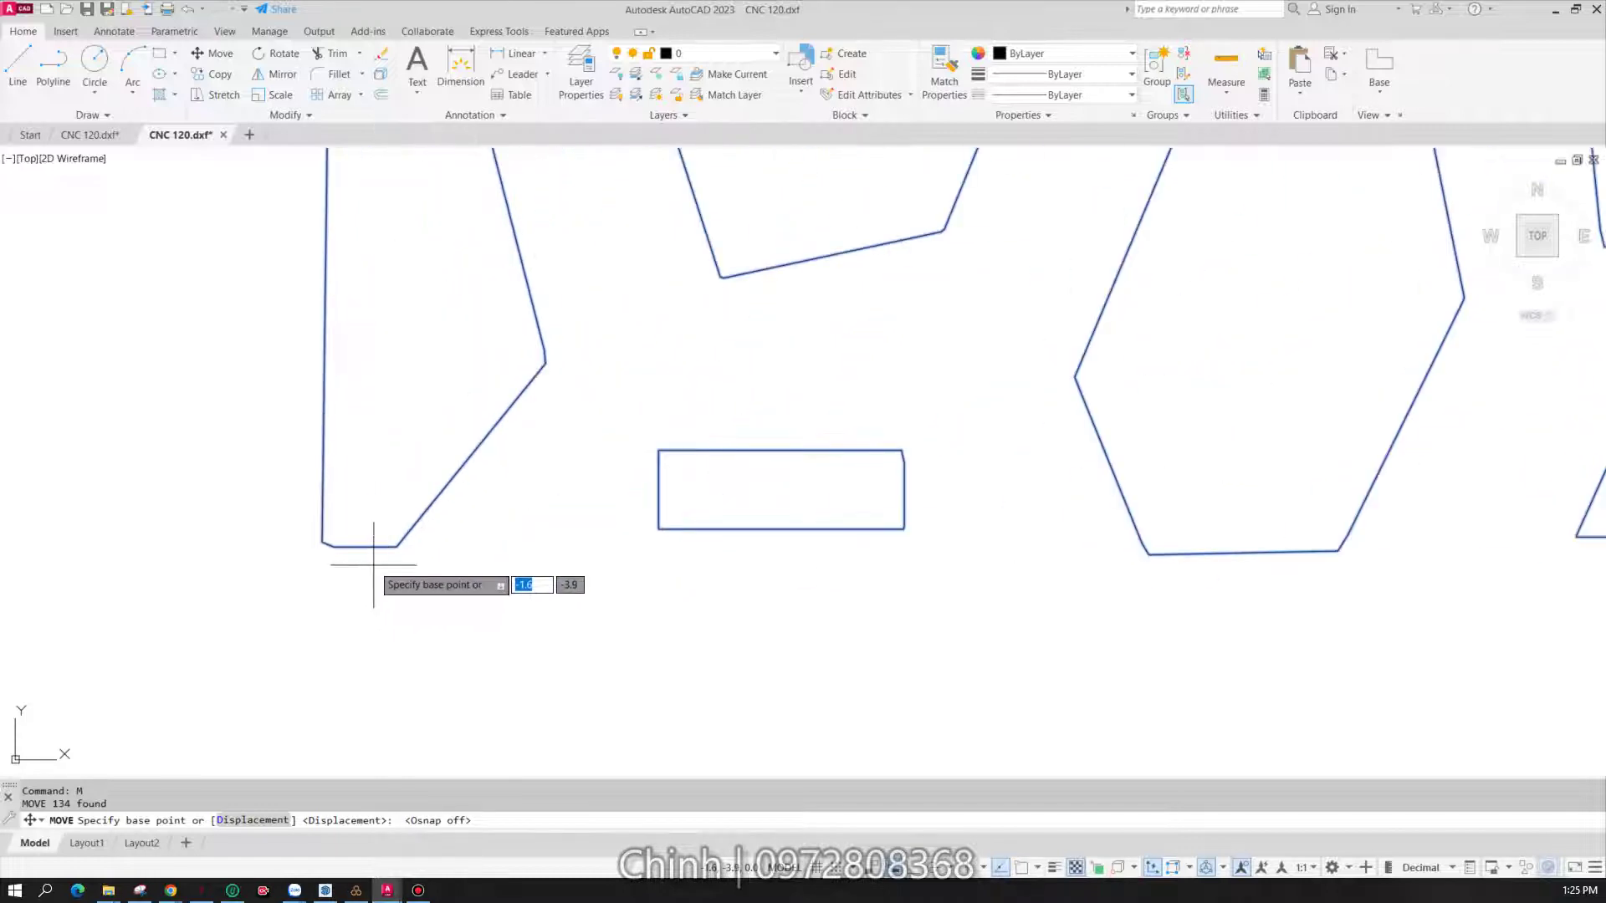
scroll(330, 547, up, 3)
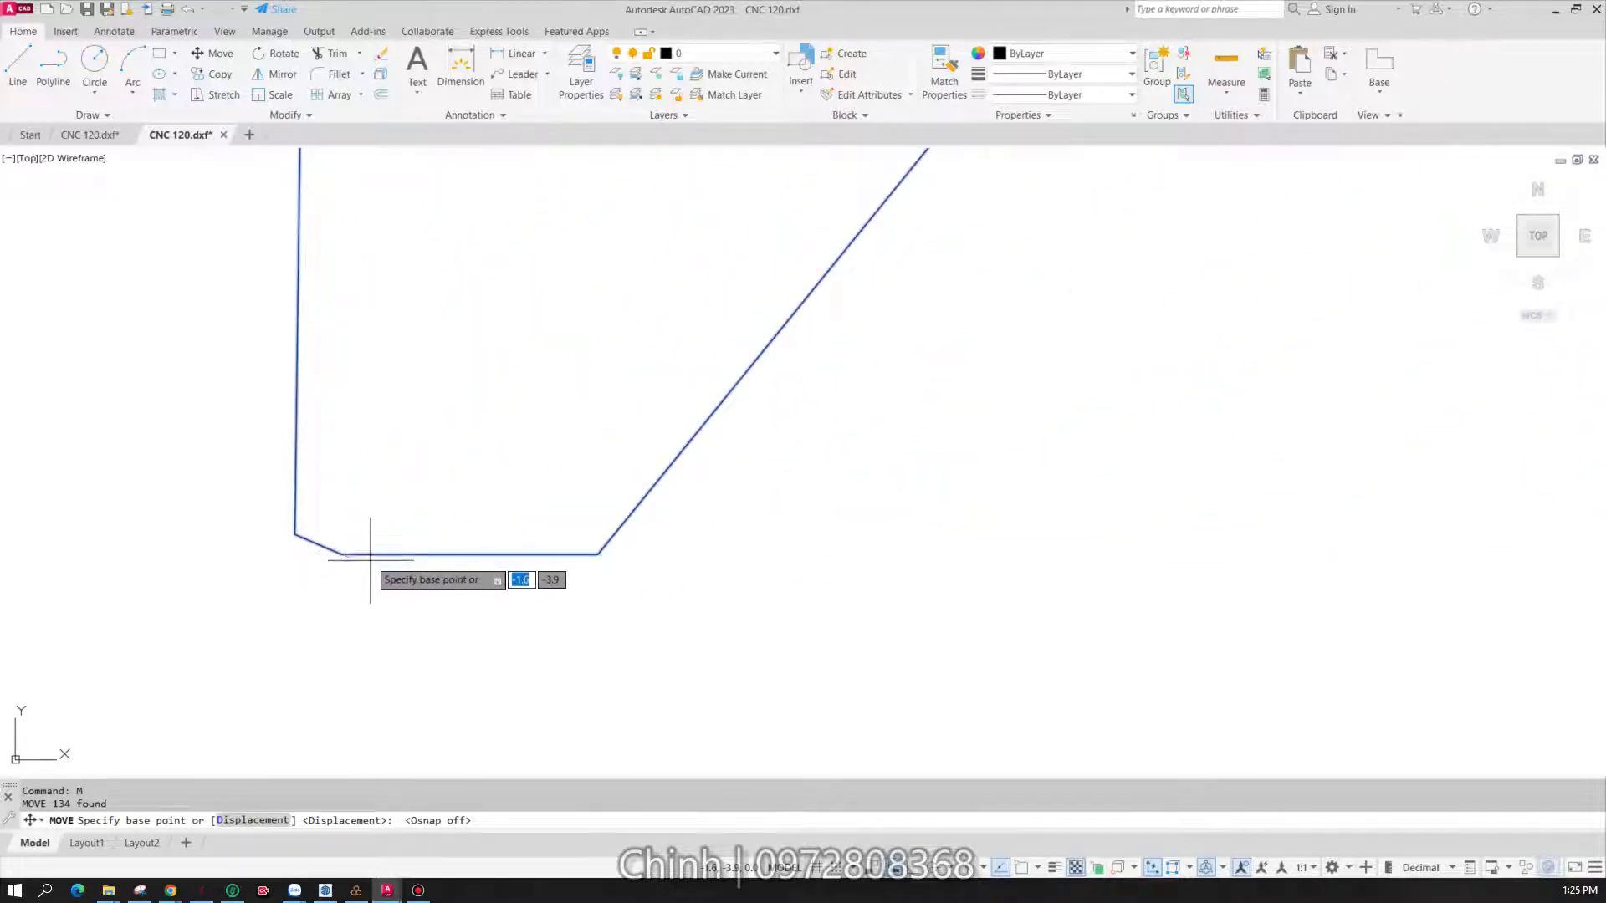
scroll(401, 554, down, 4)
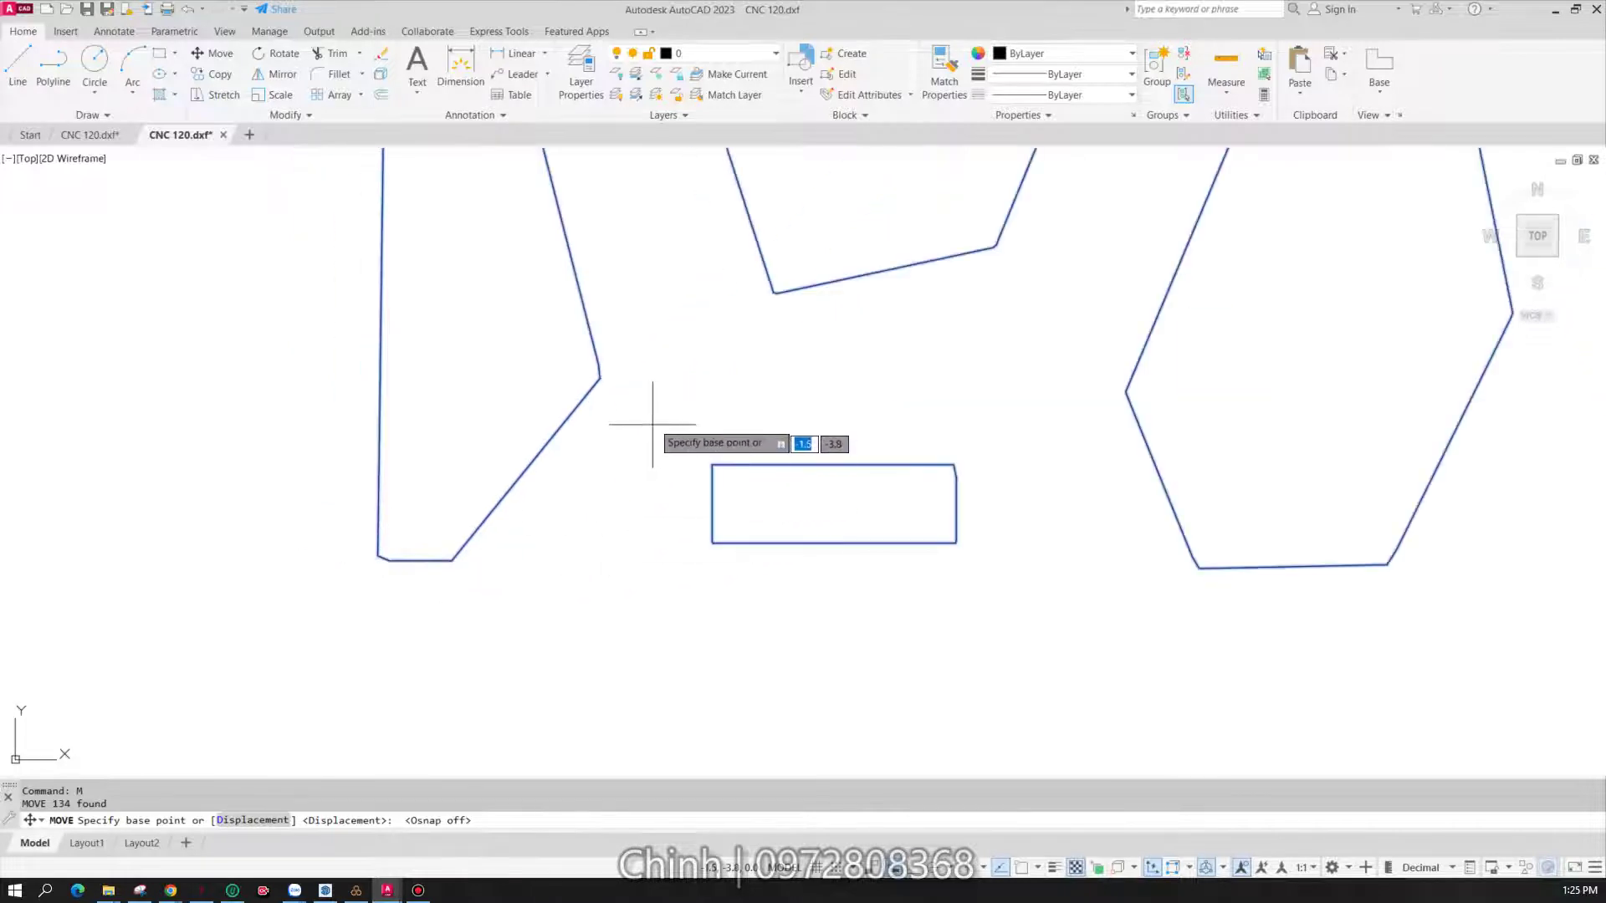
scroll(590, 372, up, 4)
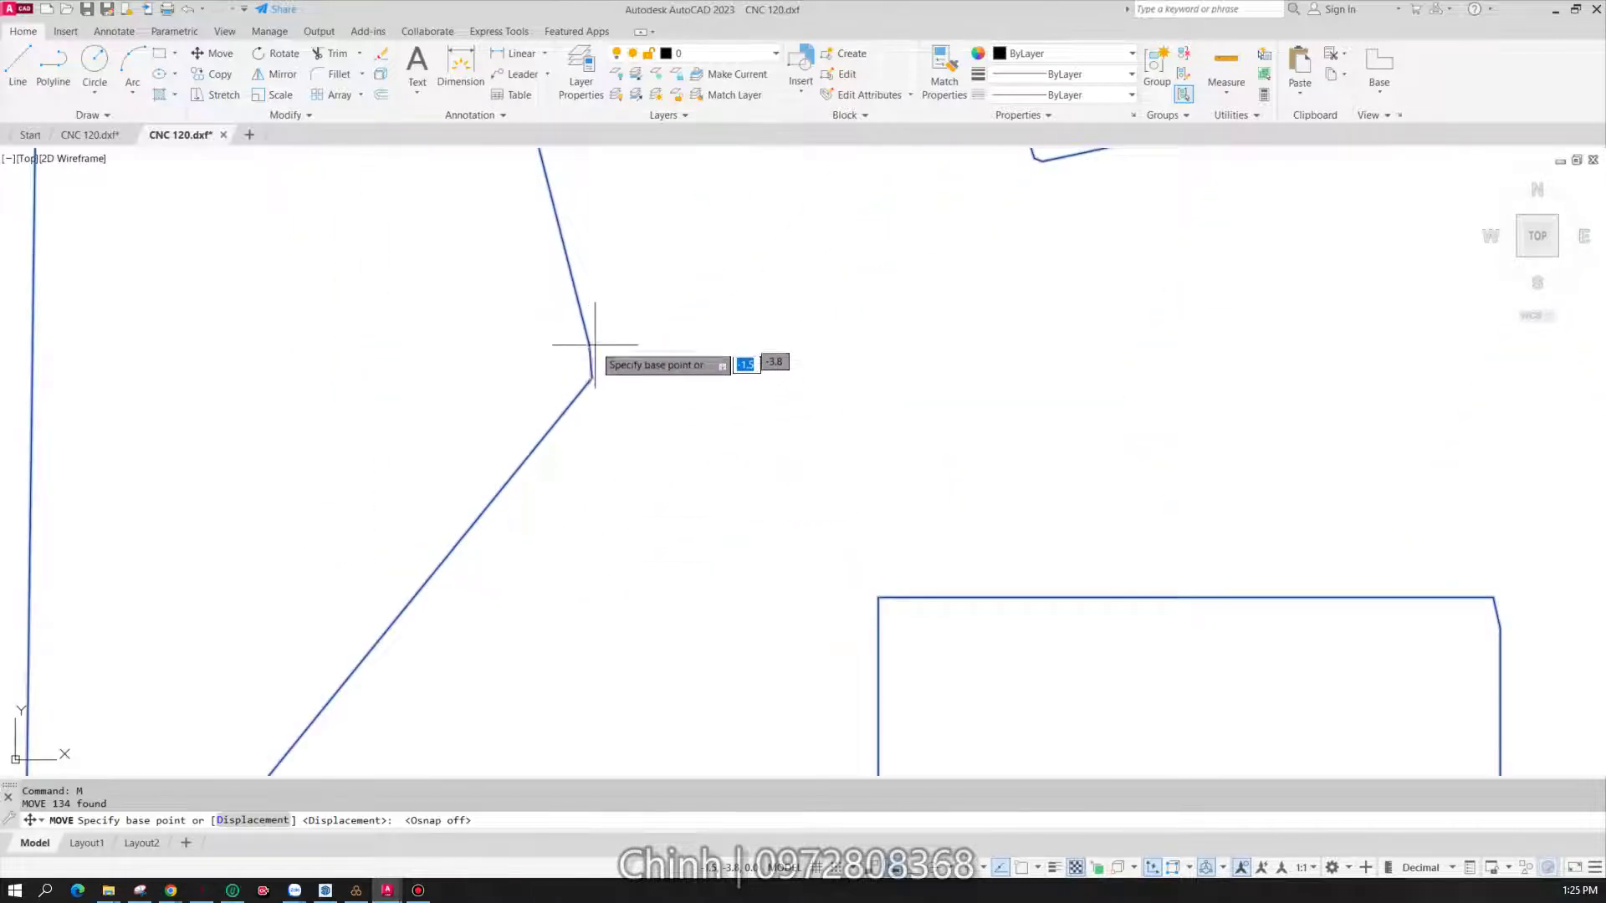
scroll(593, 364, down, 3)
scroll(766, 281, up, 5)
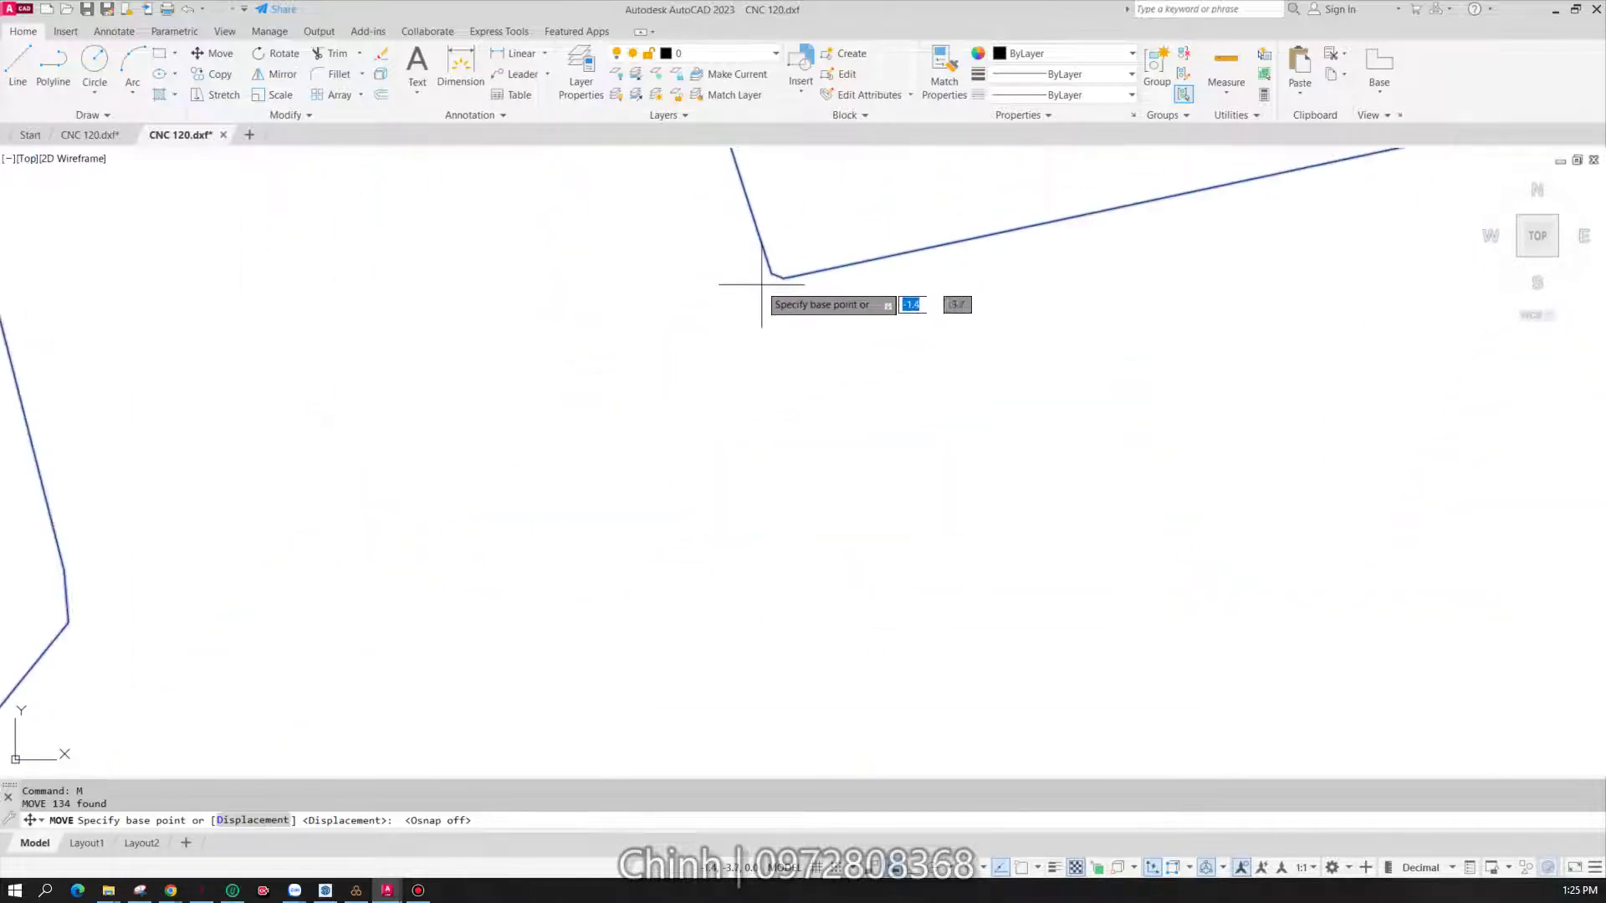
scroll(778, 286, down, 3)
scroll(502, 423, up, 2)
scroll(519, 430, up, 1)
scroll(519, 401, down, 1)
scroll(517, 380, down, 2)
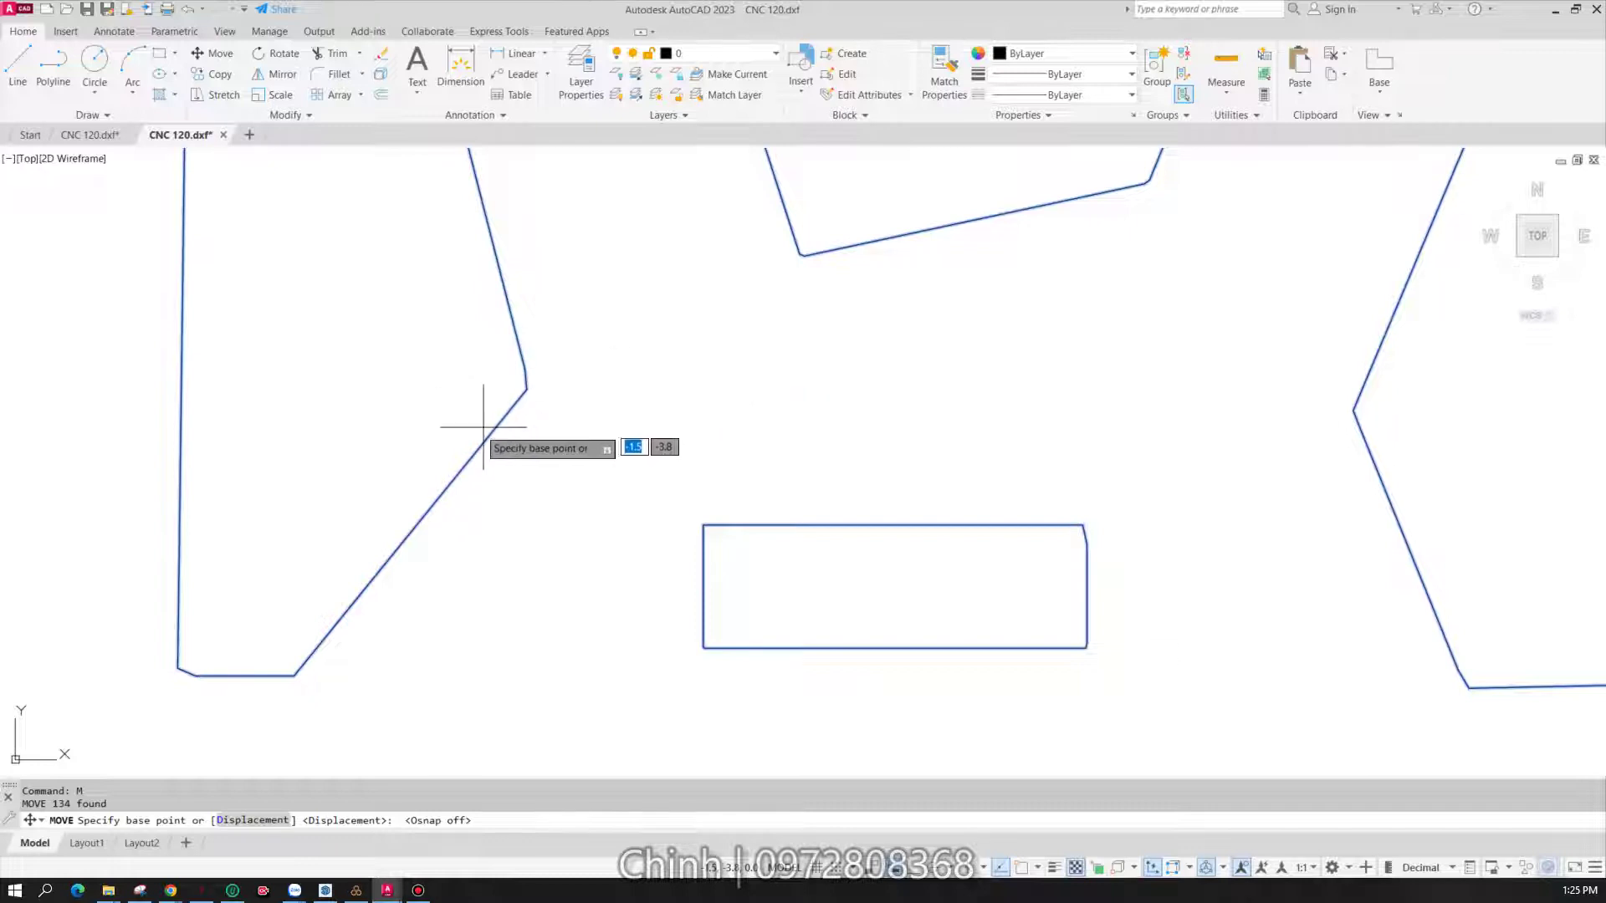
scroll(483, 435, down, 5)
scroll(878, 359, down, 5)
scroll(853, 225, down, 6)
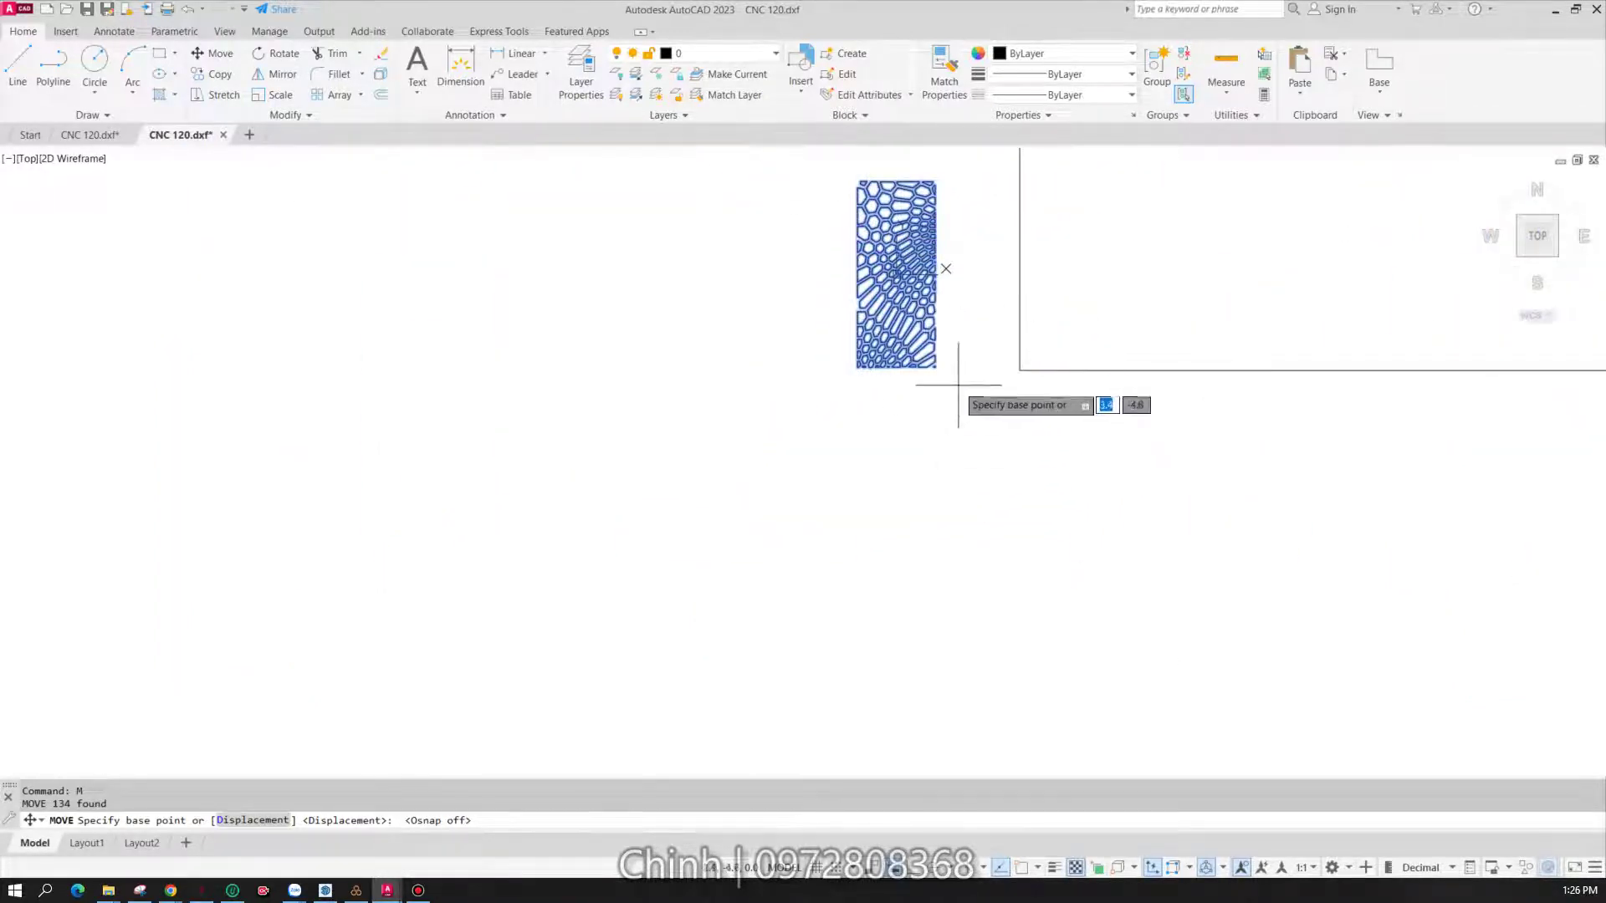
scroll(928, 356, up, 4)
scroll(932, 347, up, 5)
scroll(870, 359, up, 5)
scroll(903, 402, down, 9)
scroll(627, 470, up, 5)
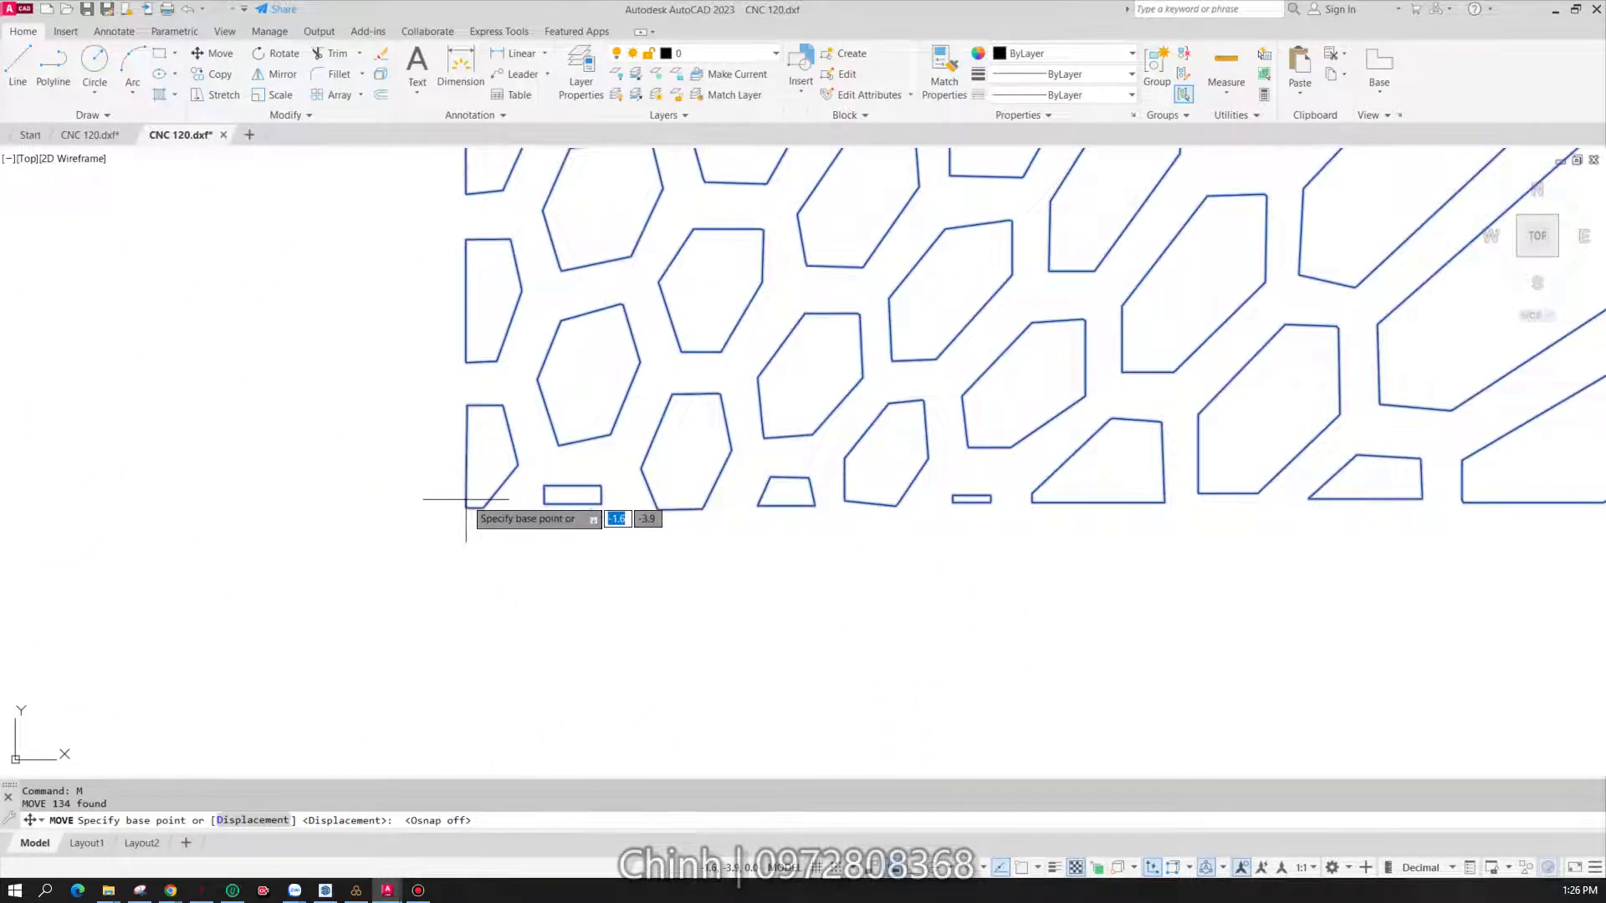
scroll(450, 512, up, 4)
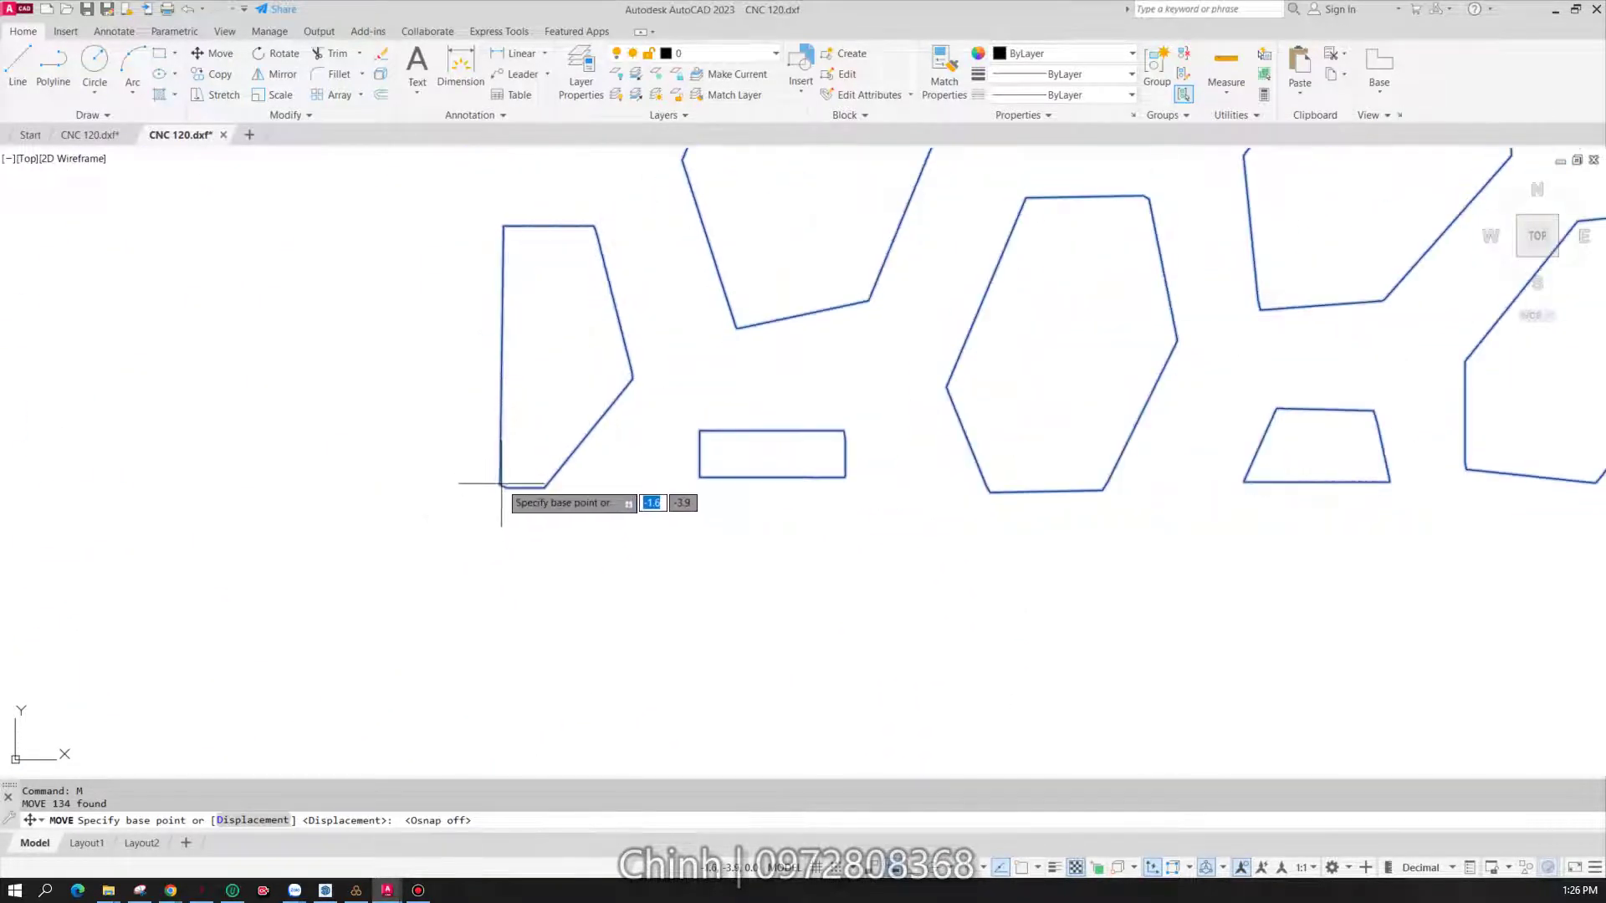
key(F3)
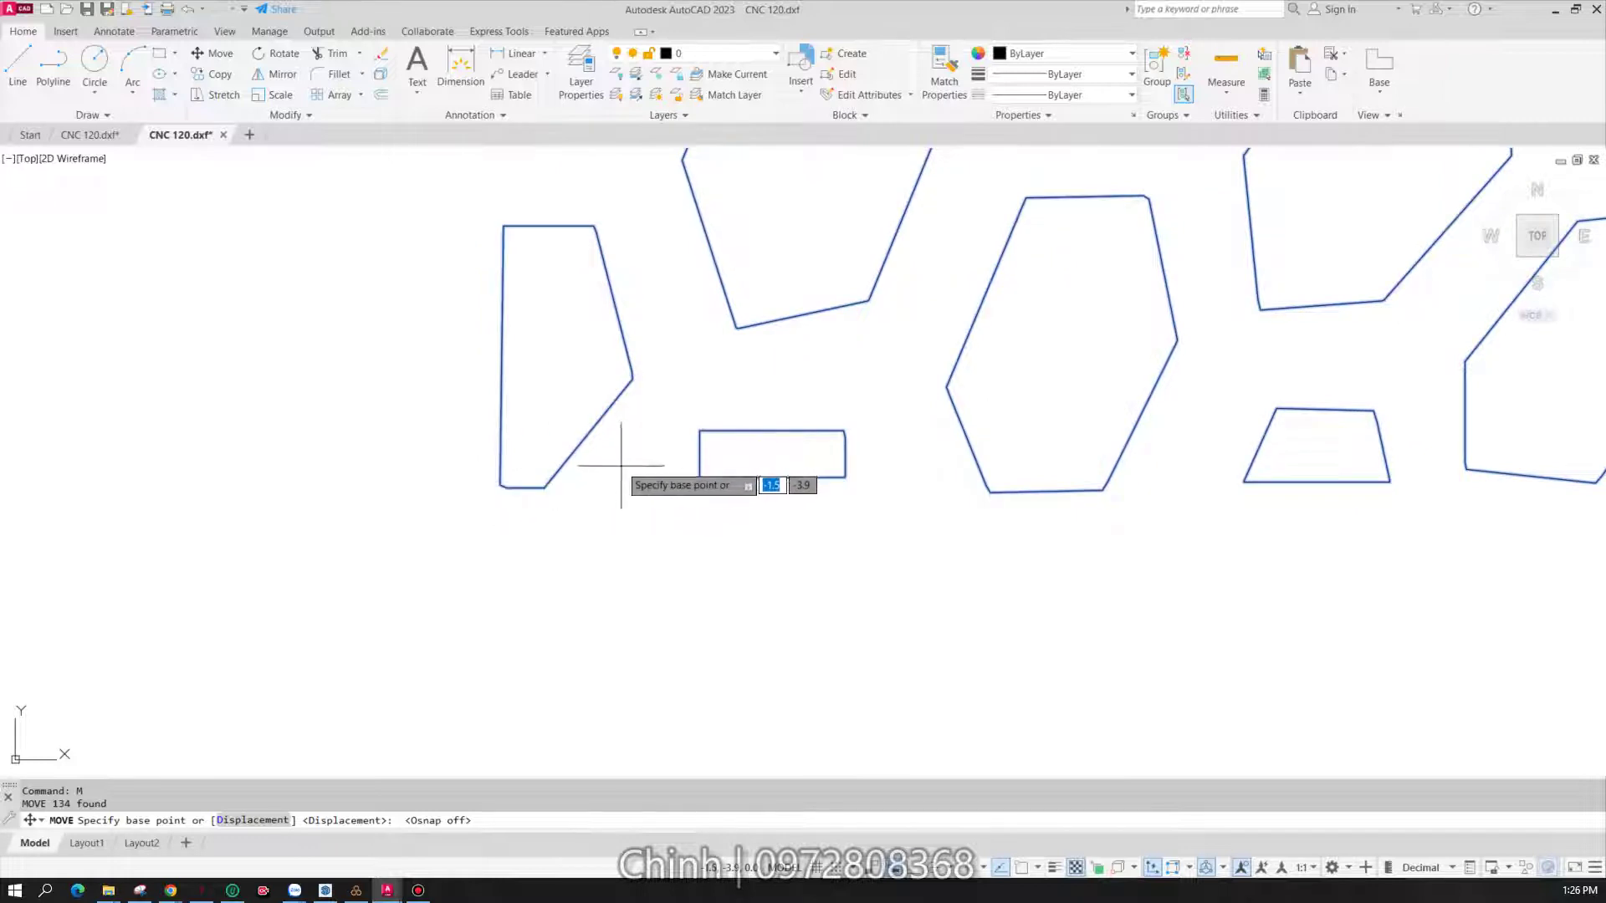
scroll(544, 502, up, 4)
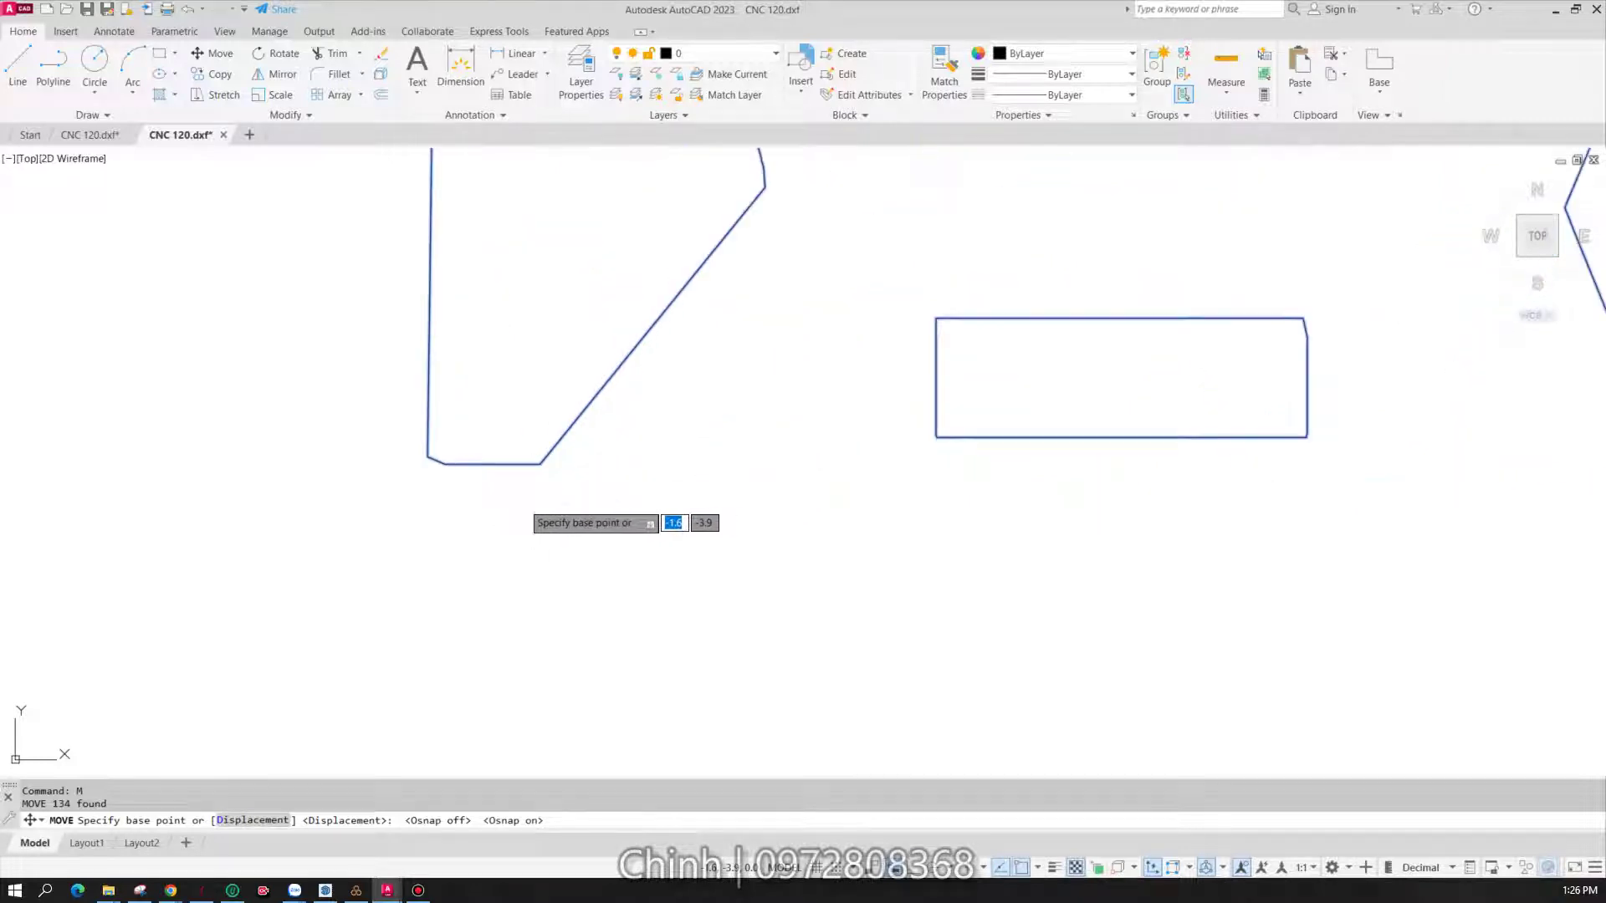
click(428, 458)
- Place the pattern on the panel border's lower-left corner
scroll(502, 448, down, 3)
scroll(435, 468, down, 3)
scroll(450, 473, up, 5)
scroll(502, 402, down, 3)
scroll(537, 368, down, 2)
scroll(510, 419, down, 2)
scroll(401, 518, down, 2)
scroll(376, 562, up, 3)
scroll(369, 573, up, 2)
scroll(360, 577, up, 1)
scroll(268, 667, up, 1)
scroll(260, 653, up, 5)
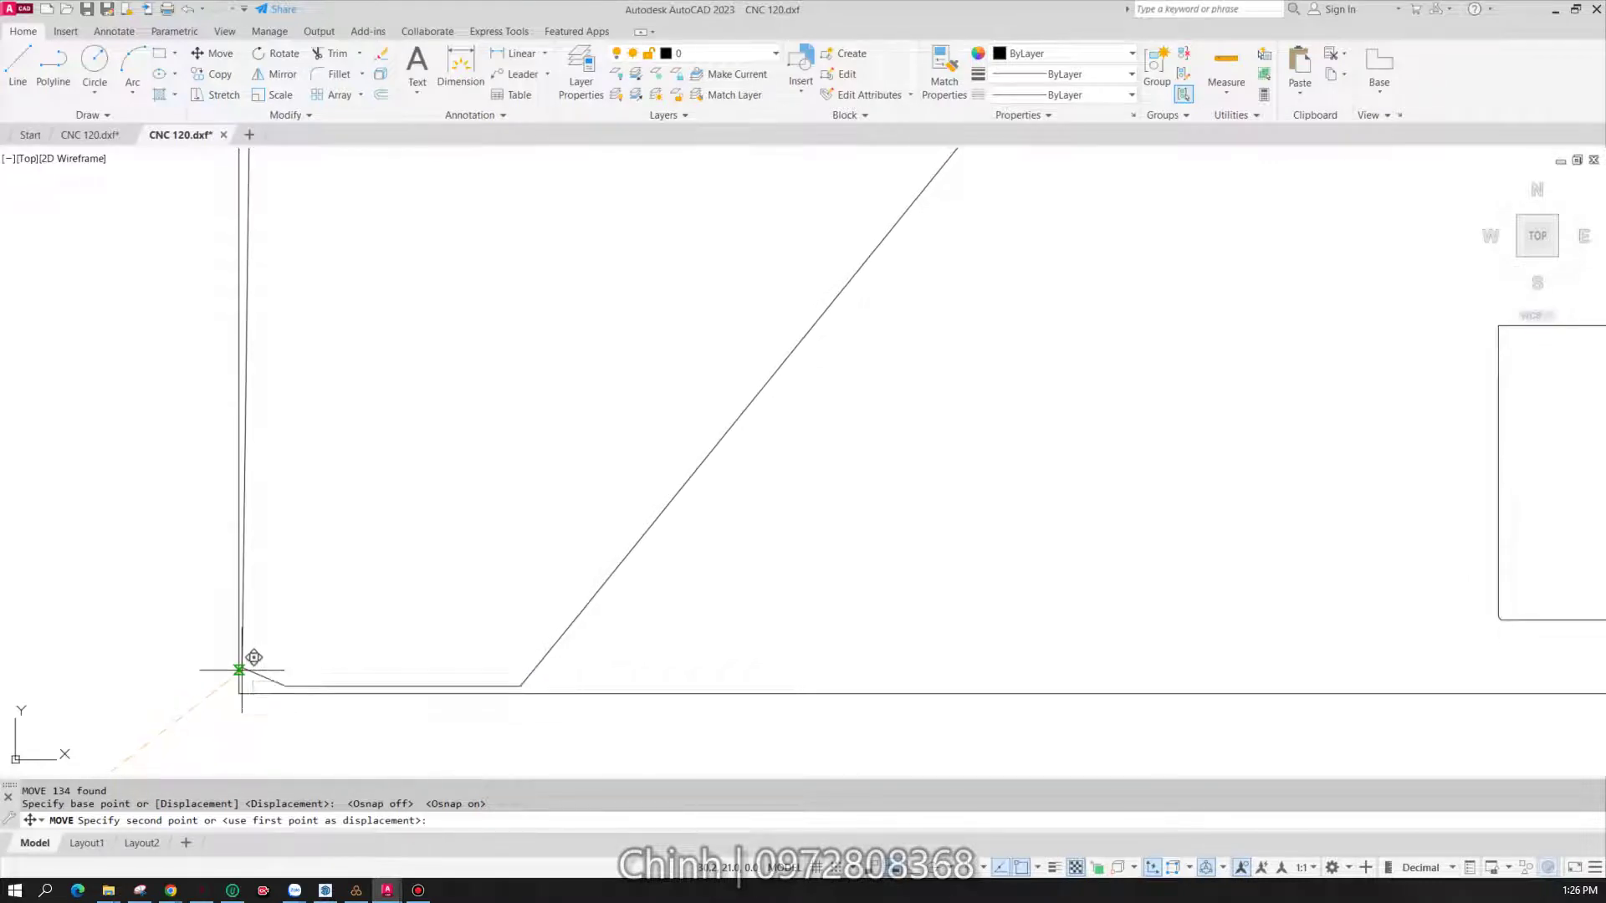
click(239, 669)
scroll(262, 620, down, 8)
scroll(263, 620, down, 4)
scroll(592, 541, down, 2)
scroll(534, 540, down, 4)
scroll(656, 558, up, 4)
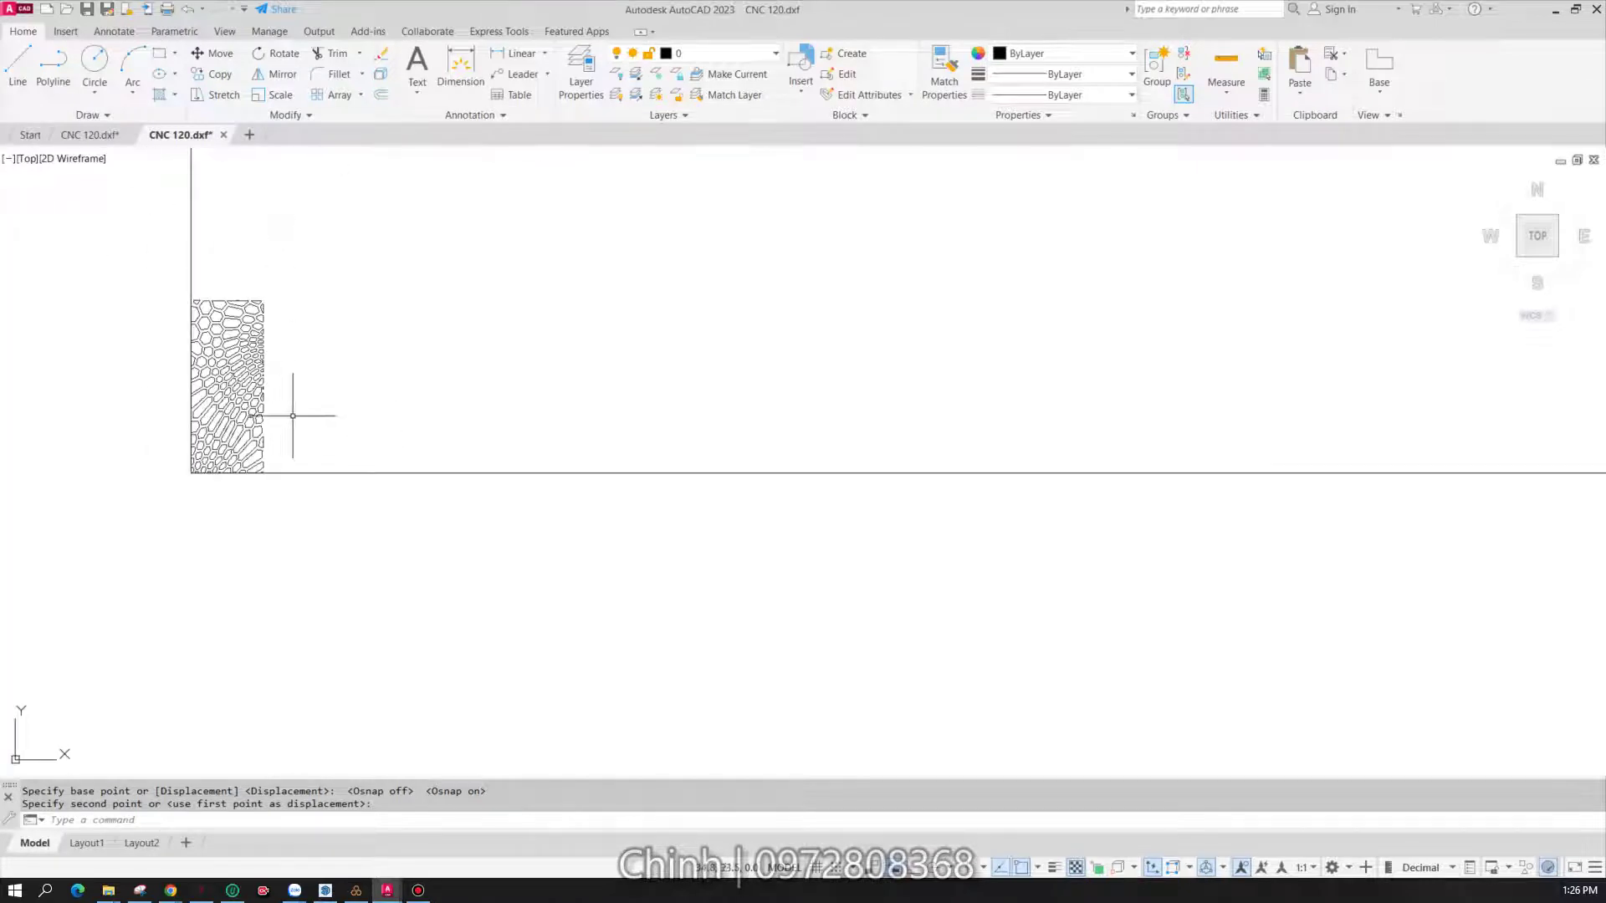
- Cancel the leftover command and window-select the hexagon pattern in the panel's lower-left corner
scroll(251, 416, down, 3)
scroll(247, 414, down, 1)
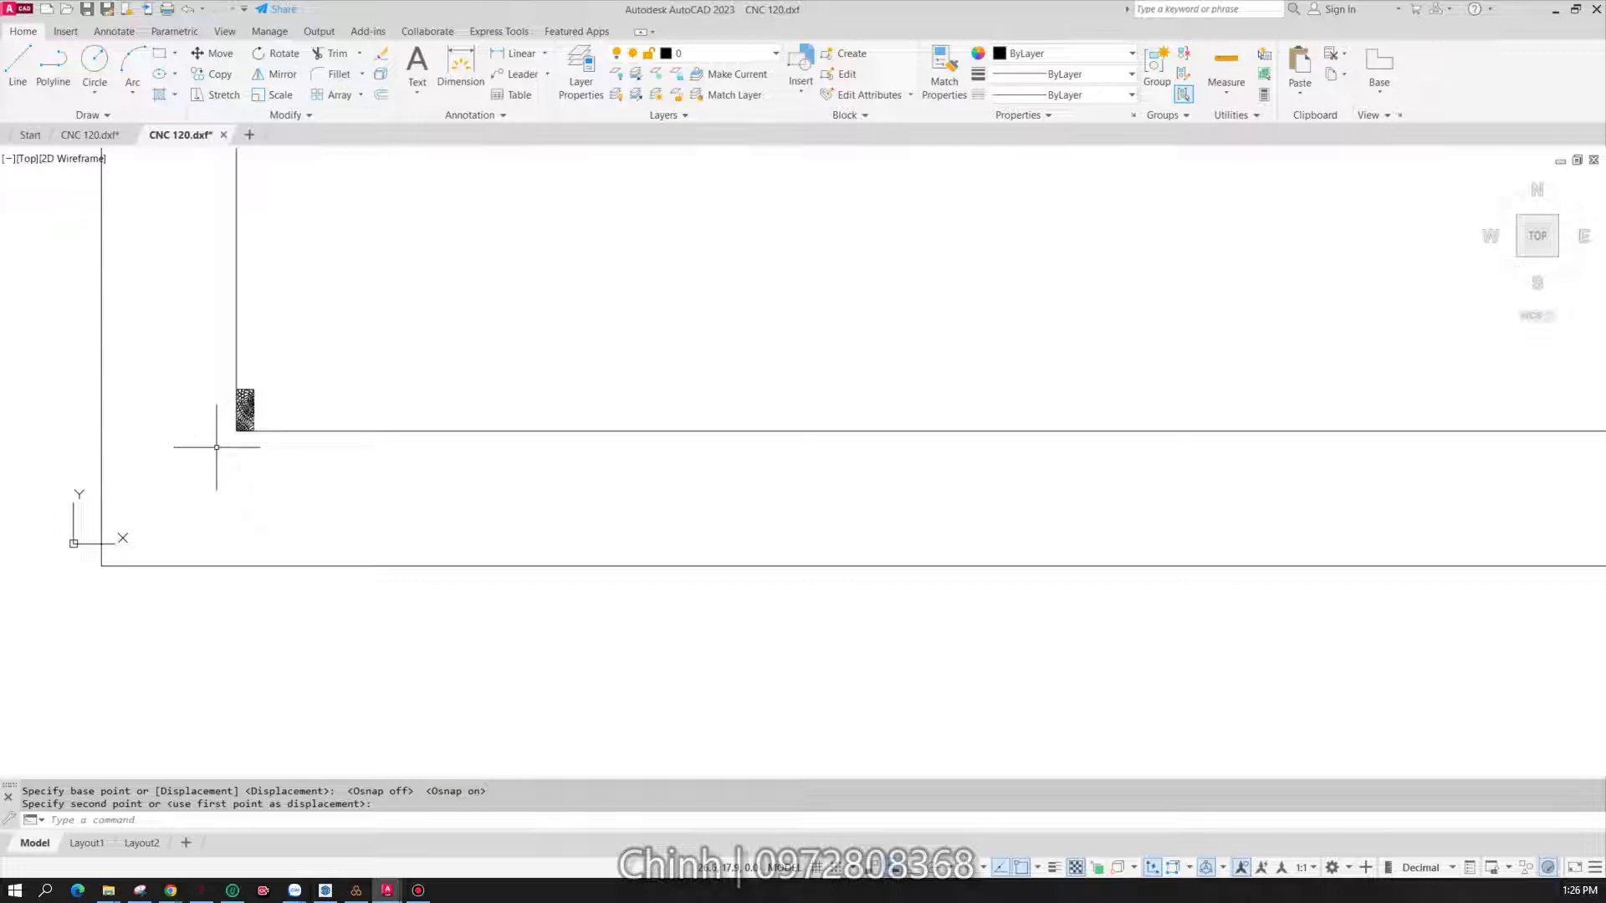
scroll(278, 472, up, 2)
scroll(208, 430, up, 2)
scroll(209, 430, up, 3)
scroll(213, 429, down, 6)
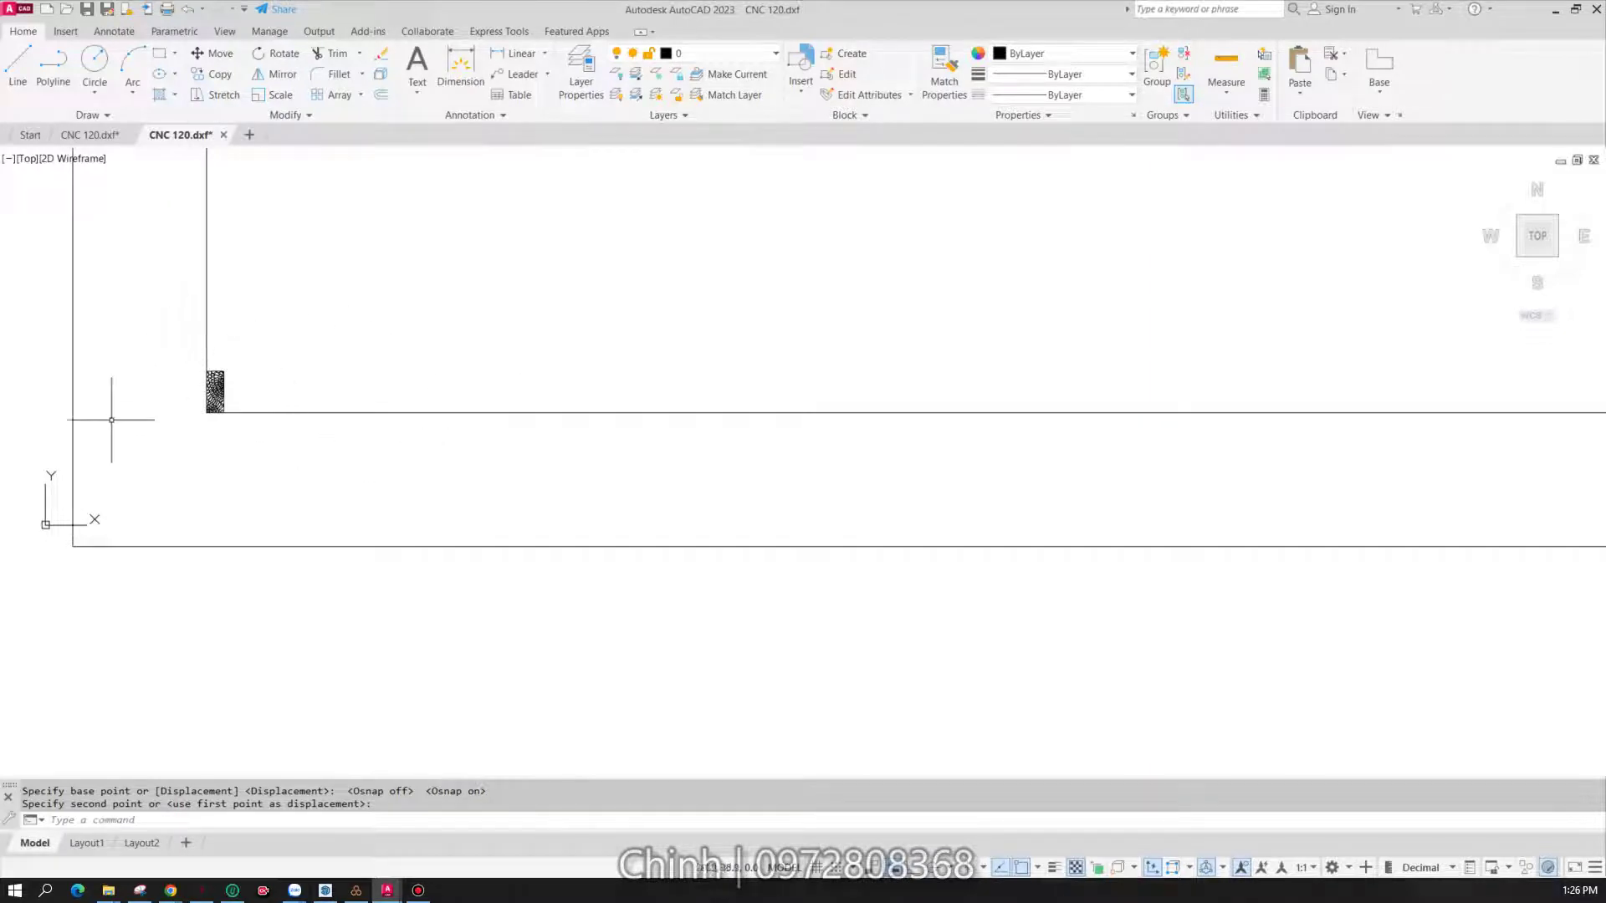
key(Escape)
key(Escape)
click(201, 343)
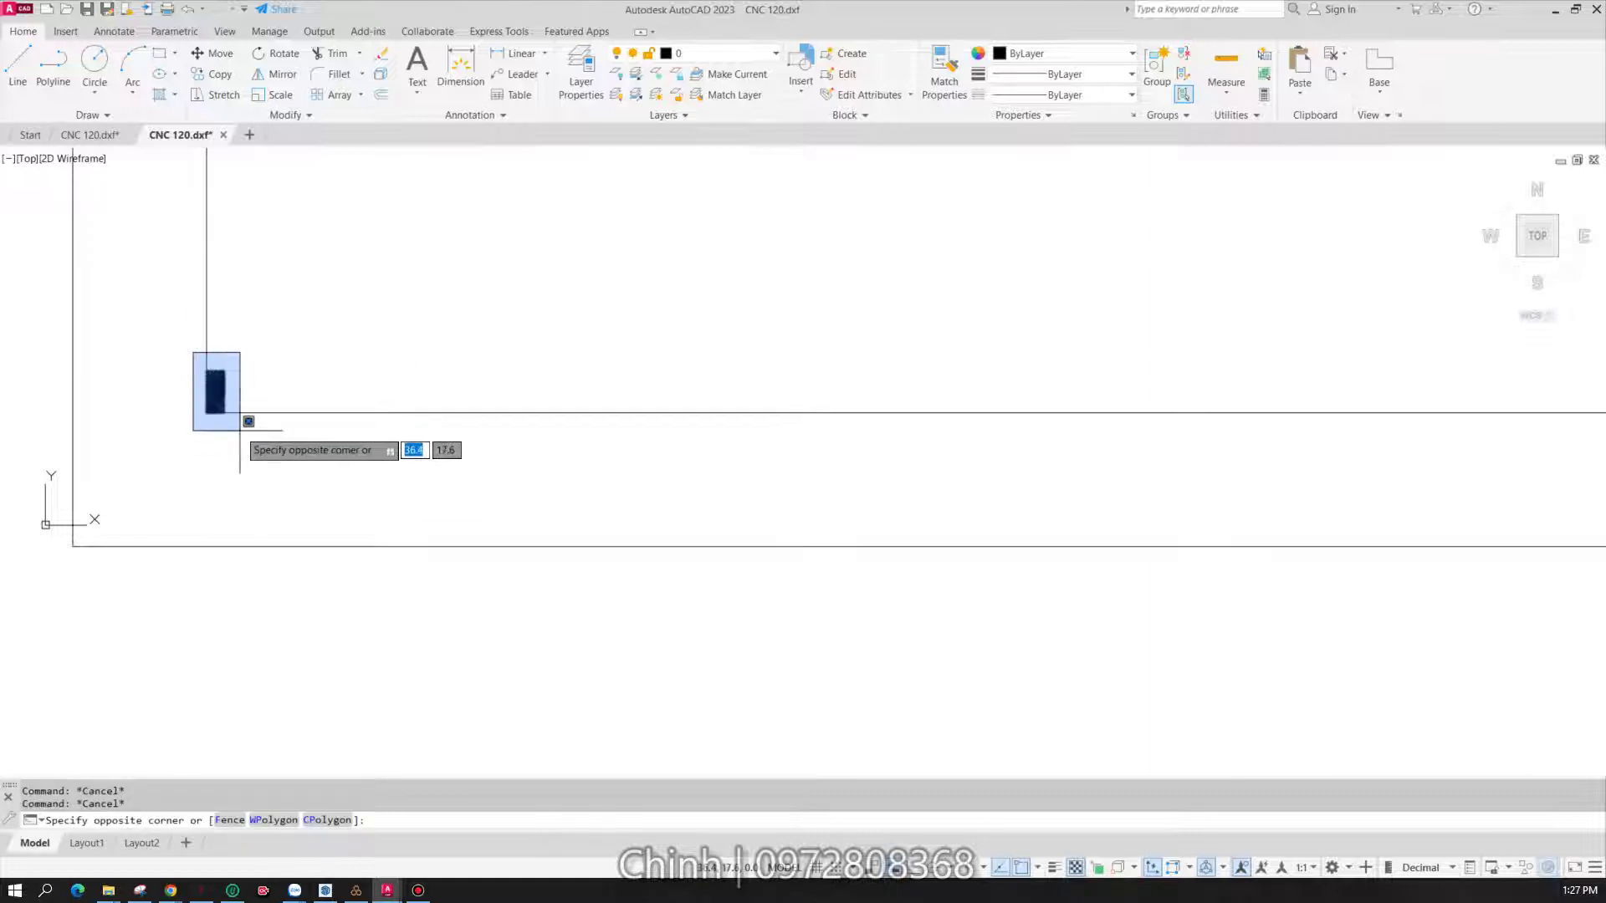
scroll(240, 432, up, 2)
scroll(240, 433, up, 1)
click(213, 414)
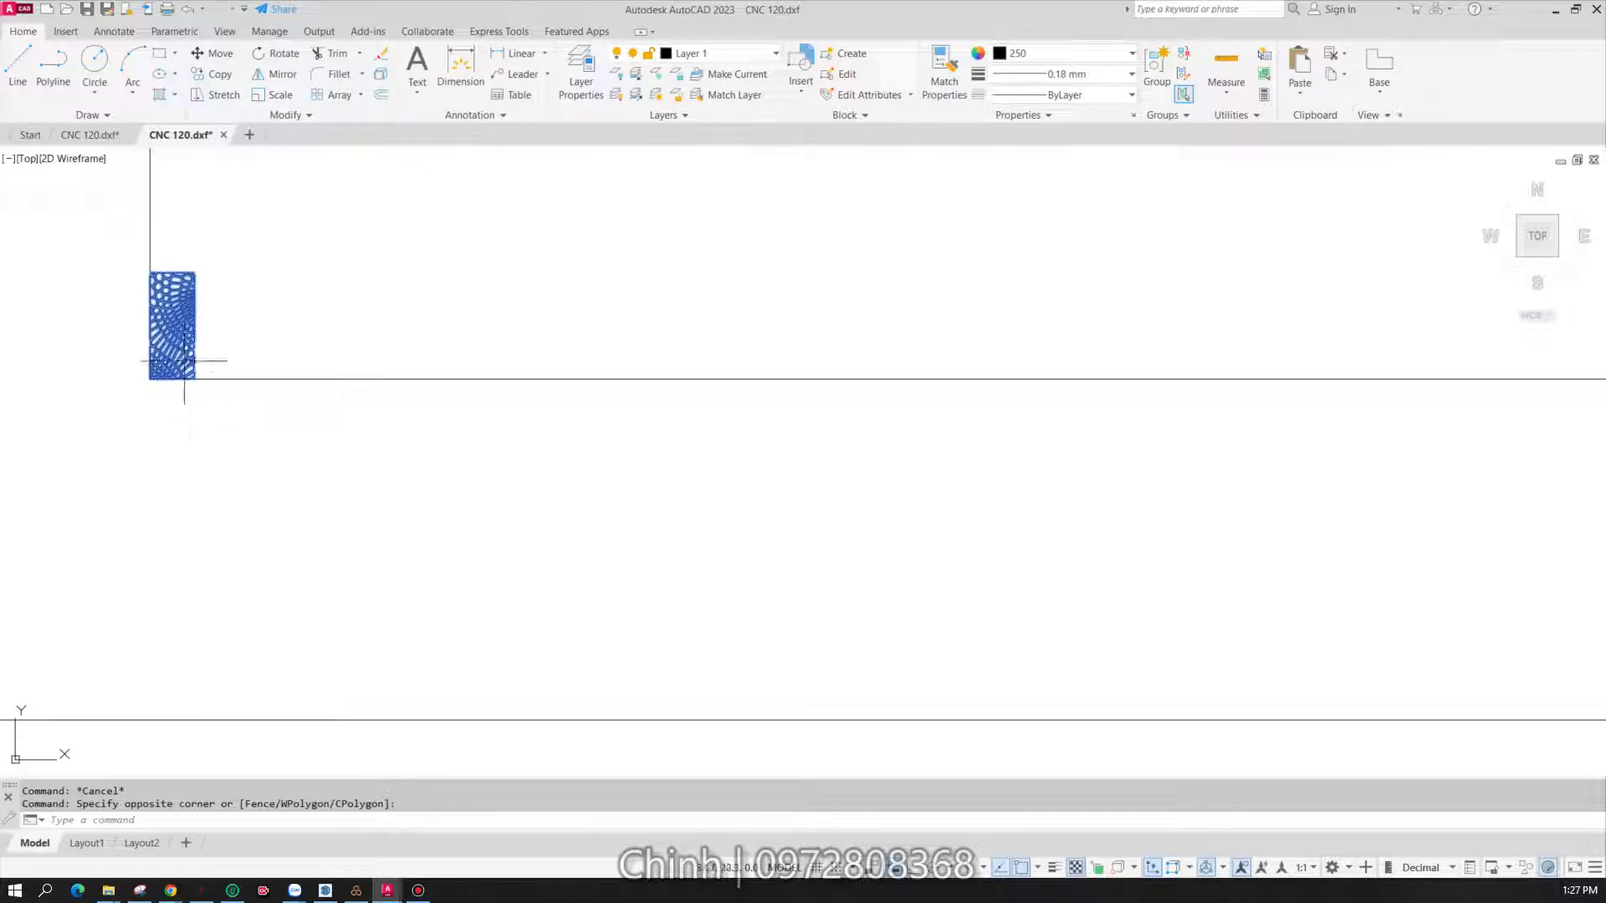
- Try scaling the pattern from a base point on its edge, then cancel
scroll(170, 305, up, 4)
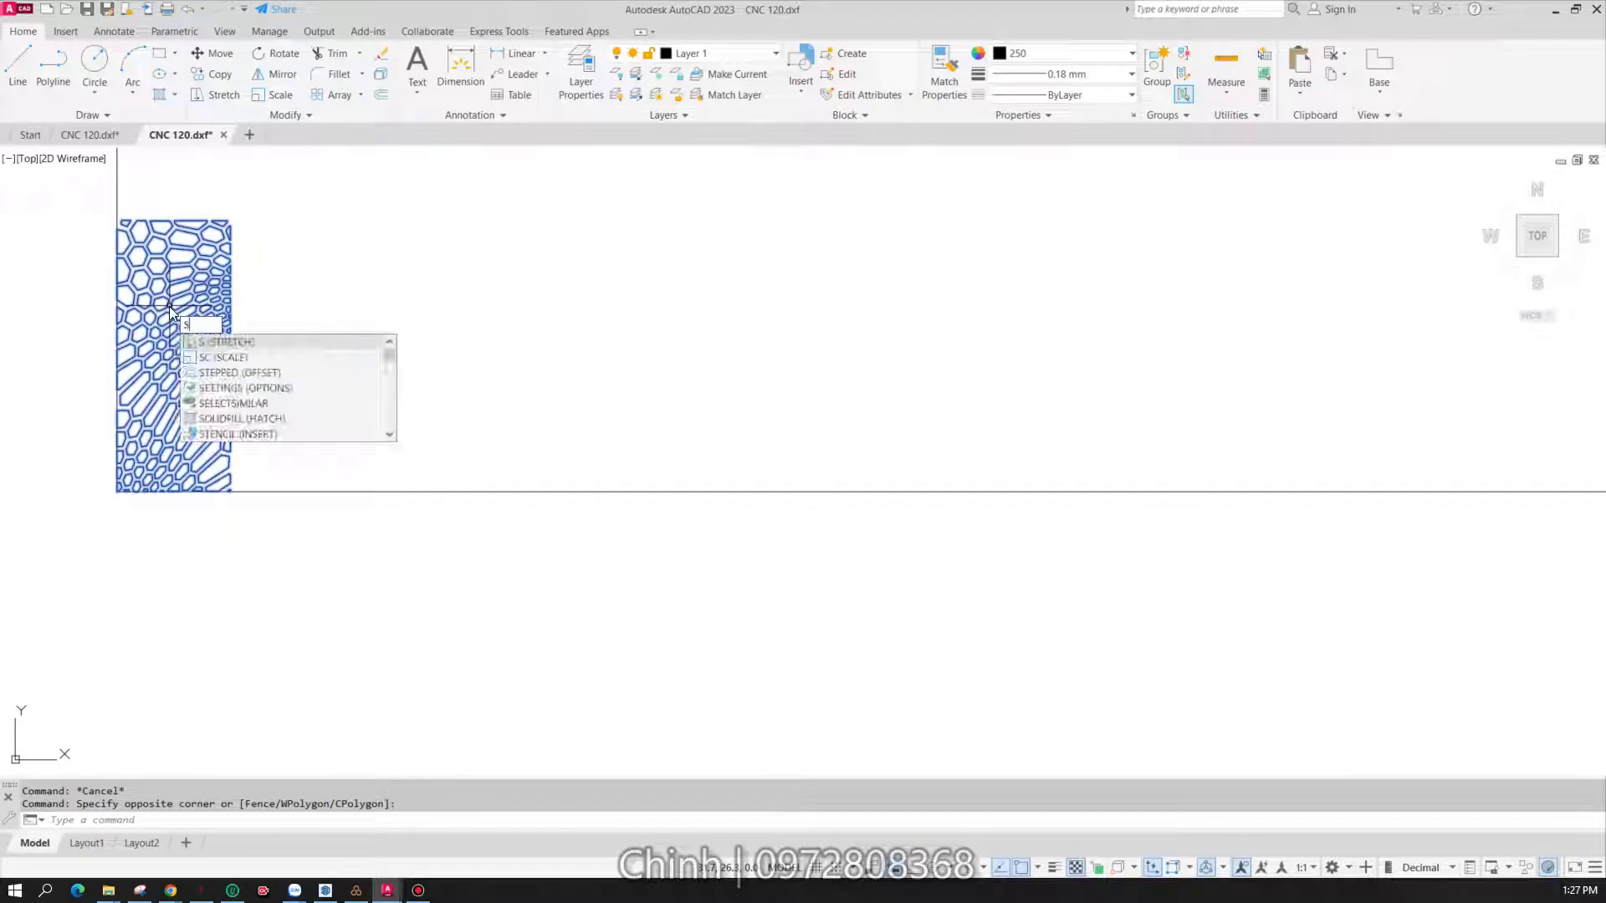
text(c)
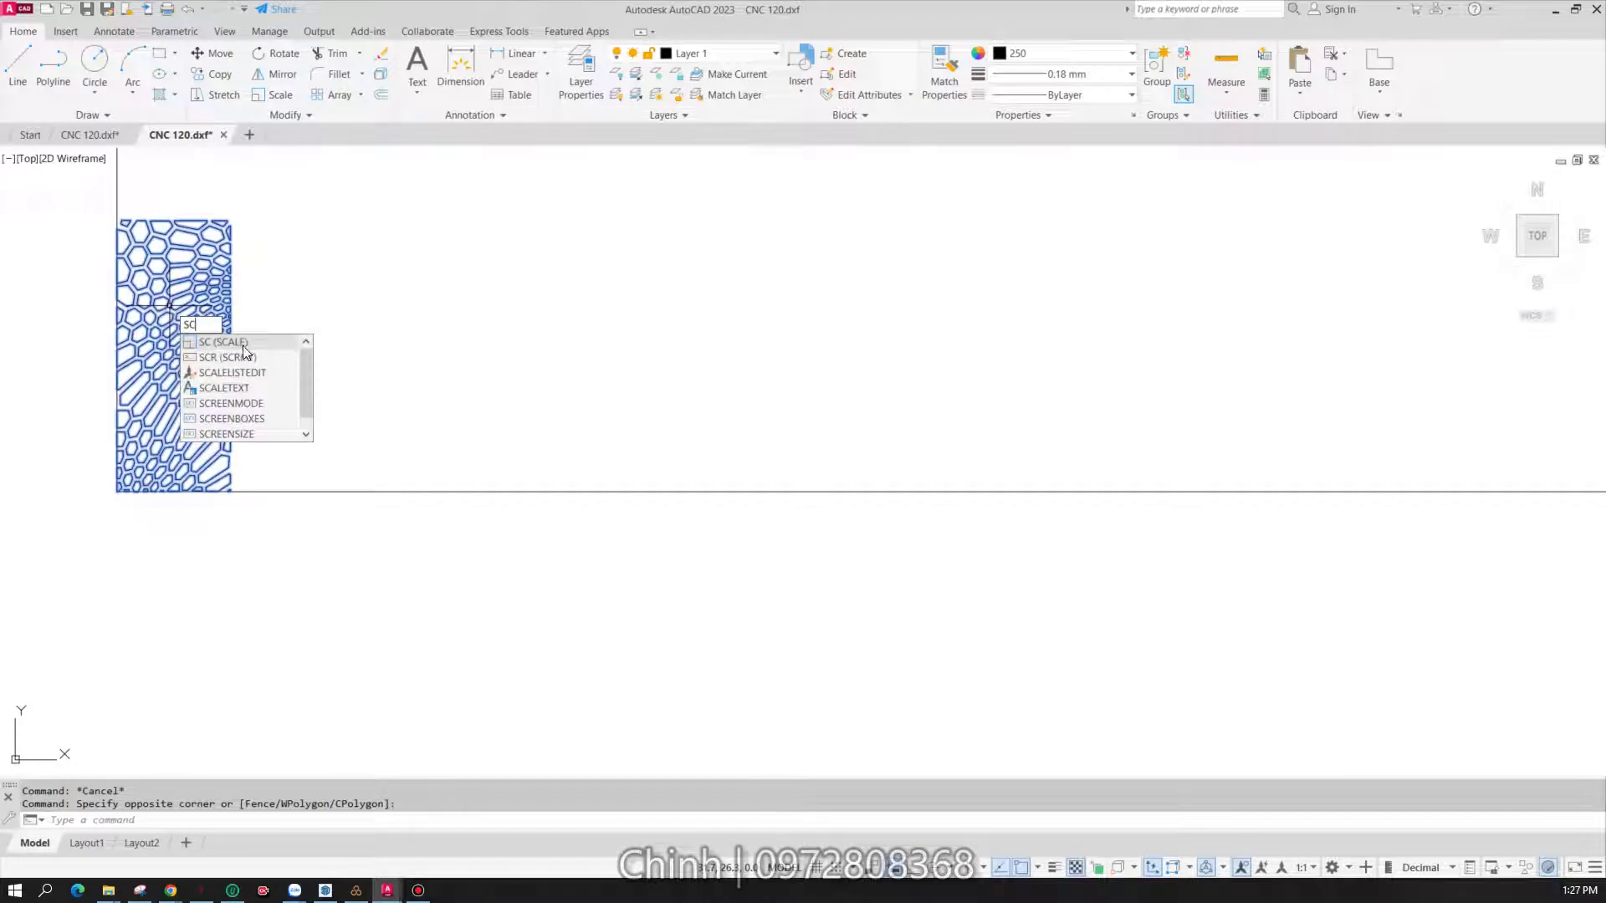
mouse_move(224, 343)
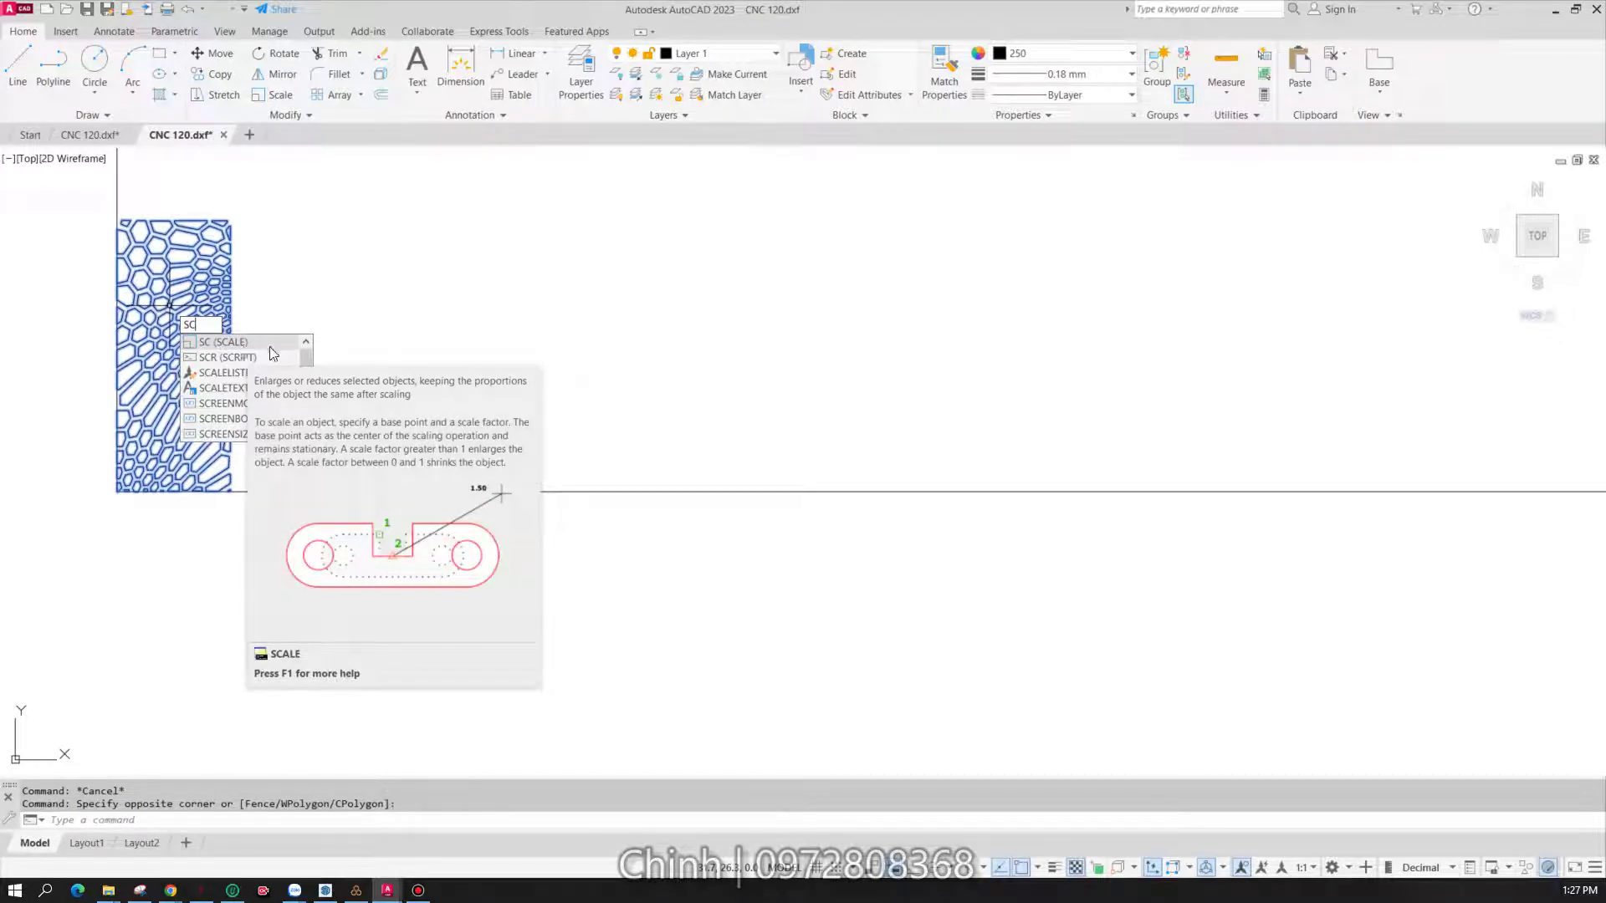
click(270, 342)
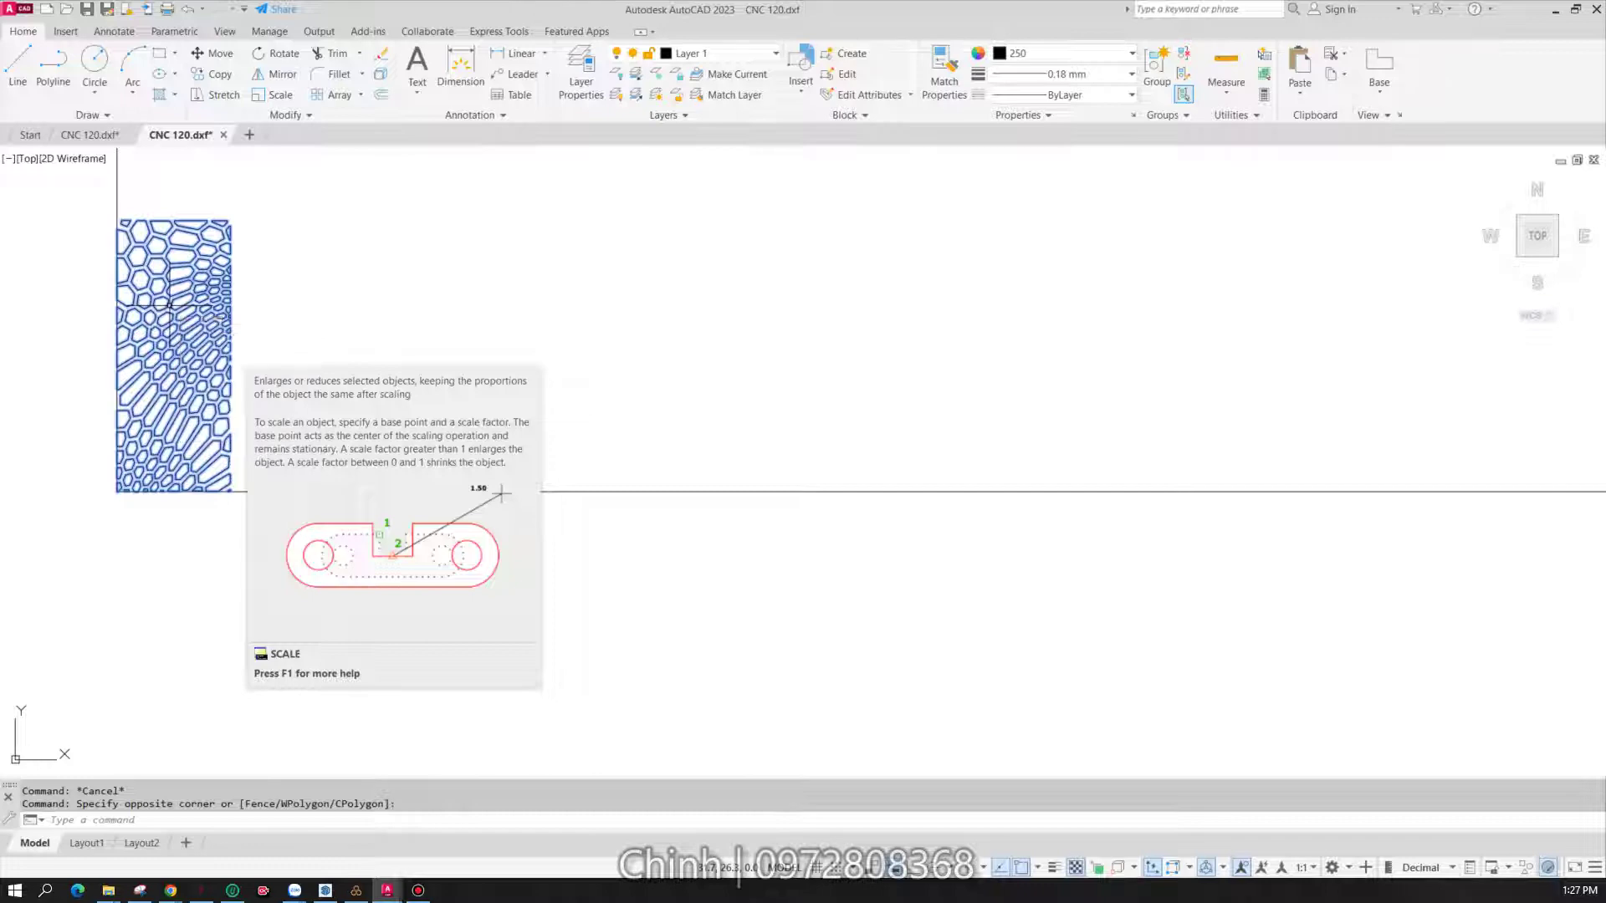
click(227, 360)
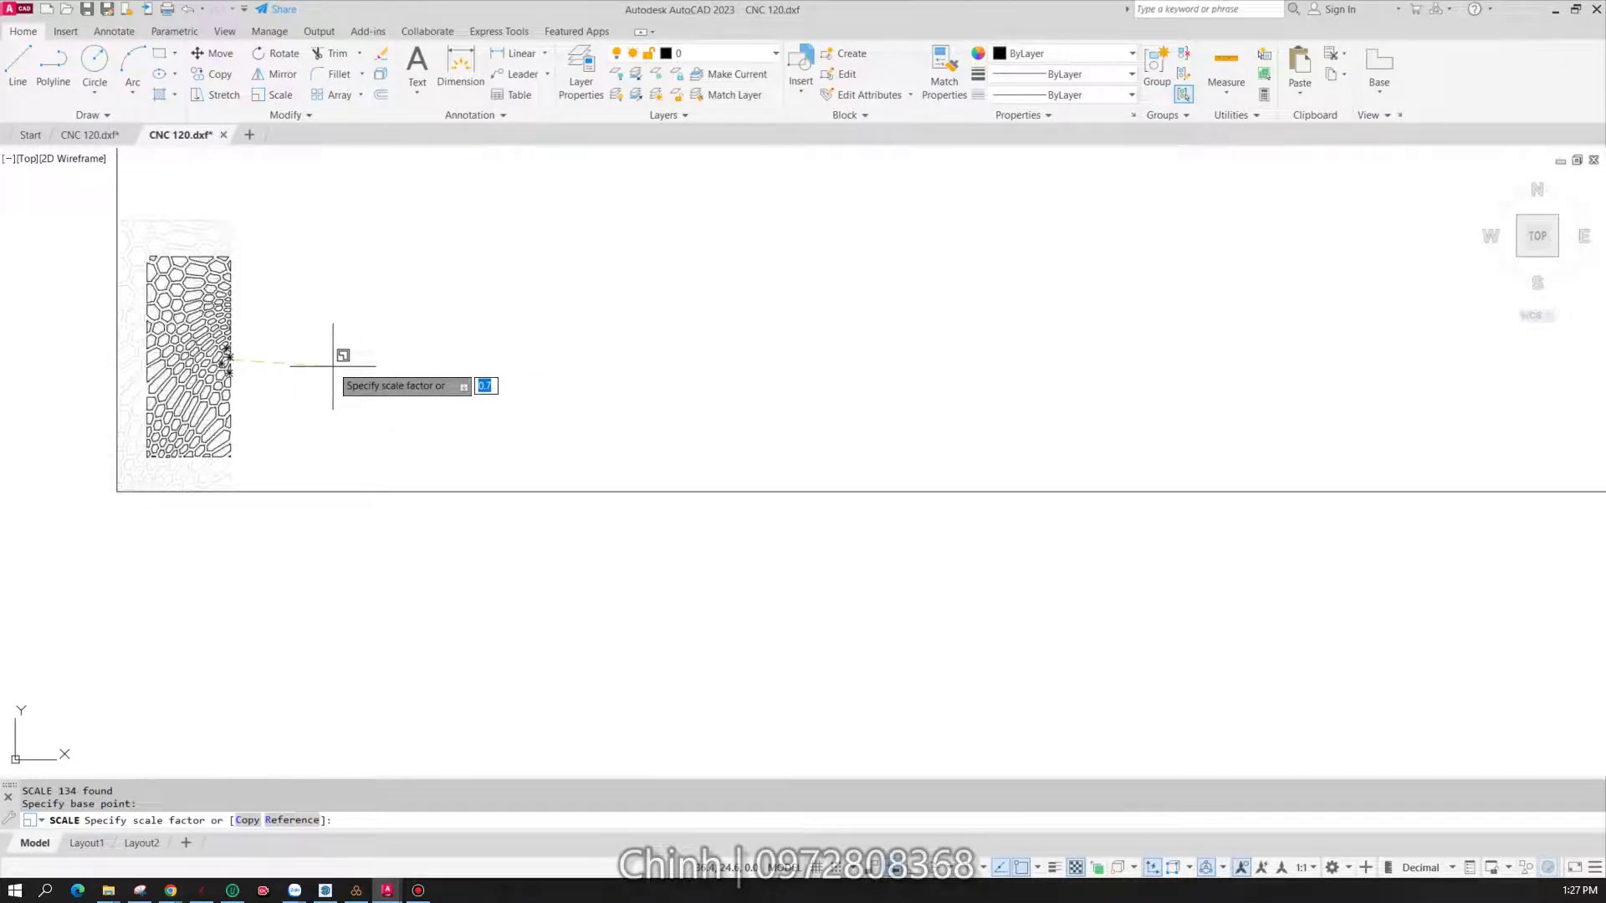
key(Escape)
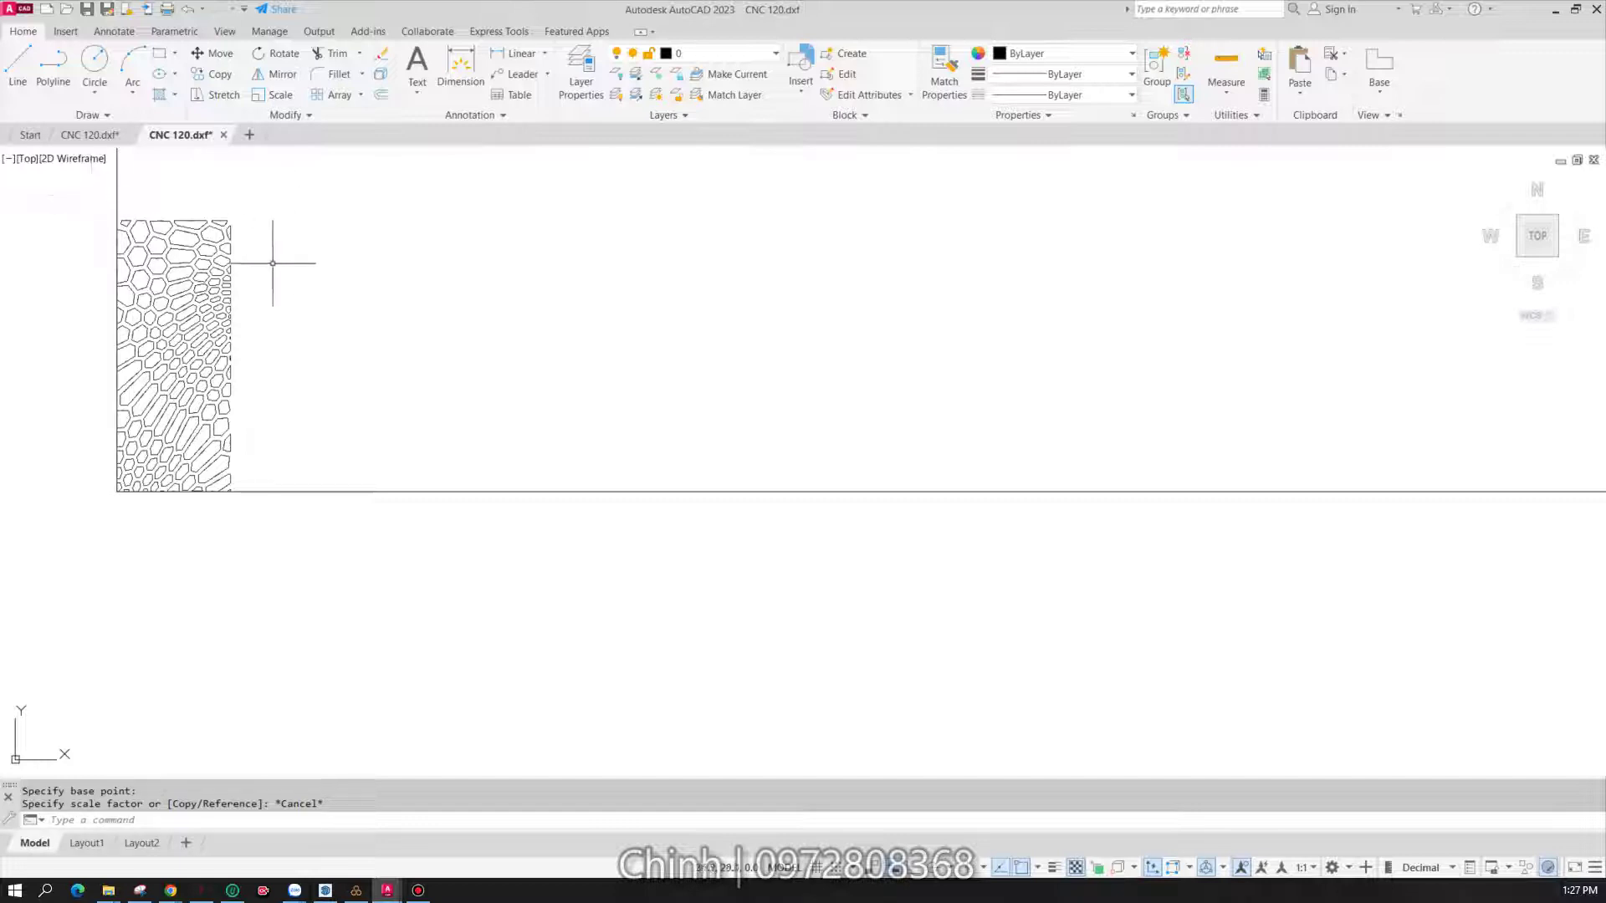
- Window-select all 134 pattern objects and scale them from the lower-left corner
click(89, 193)
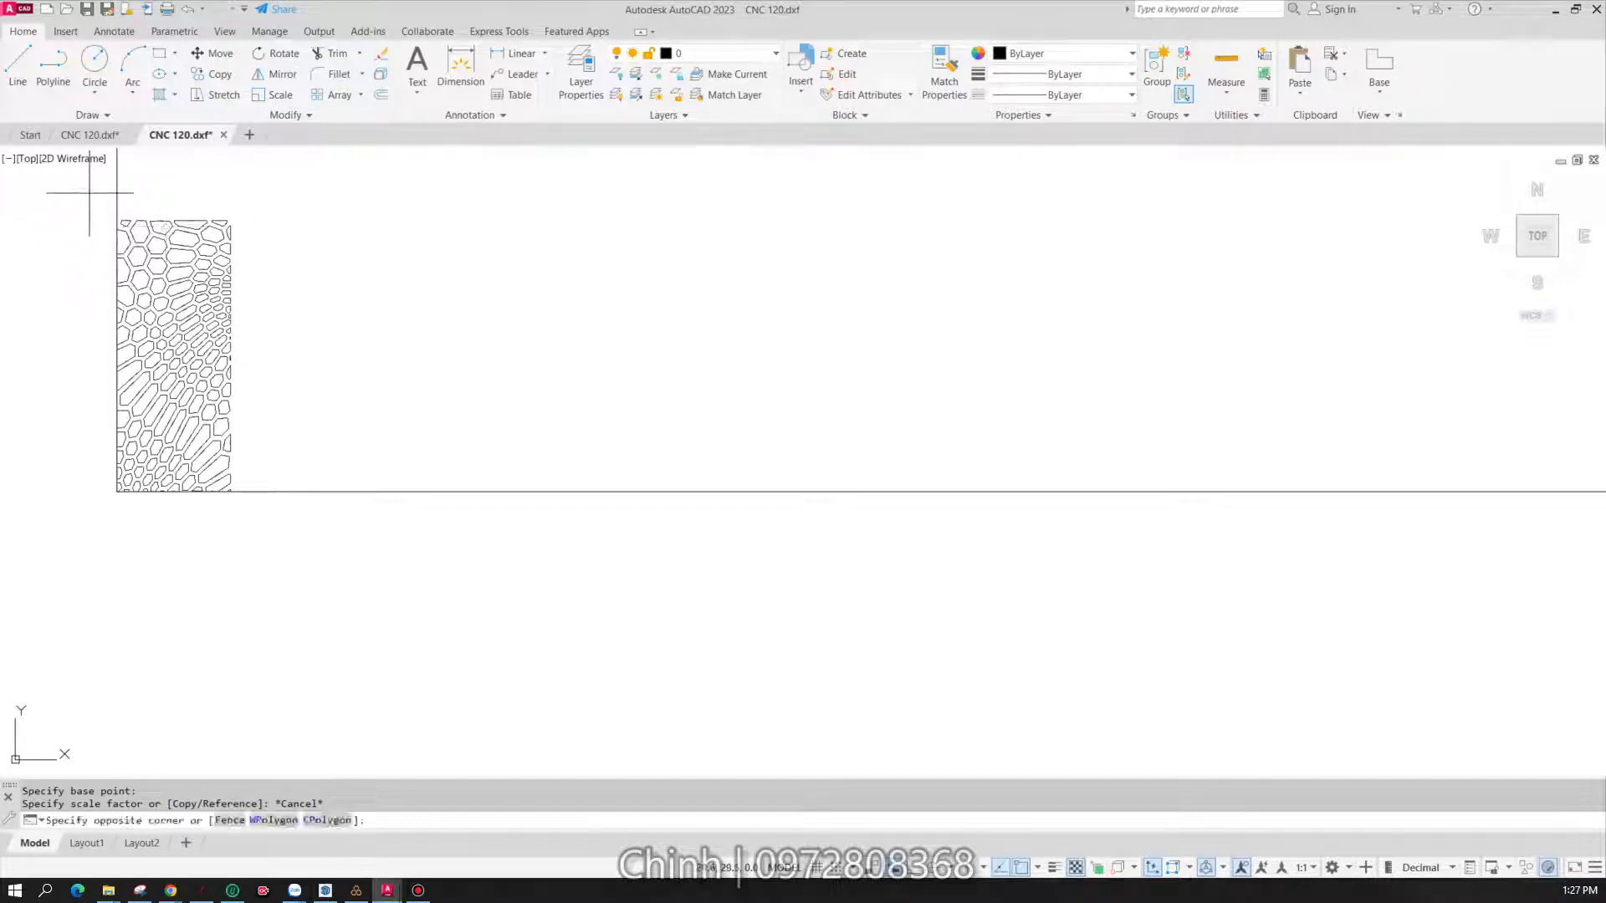
click(294, 521)
text(SC)
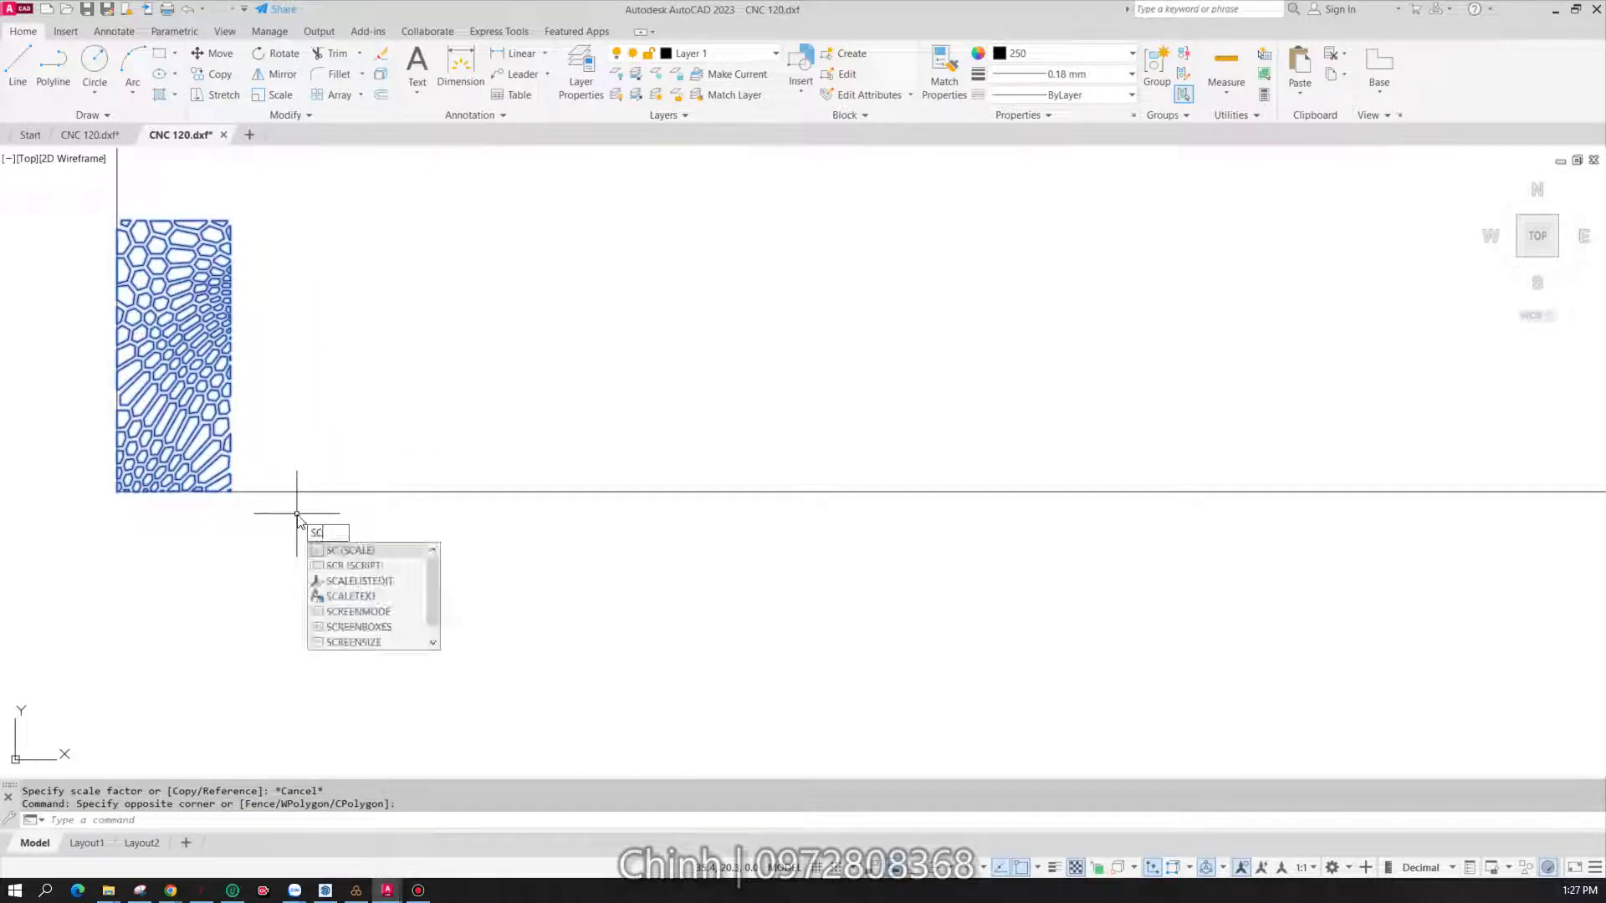
key(Return)
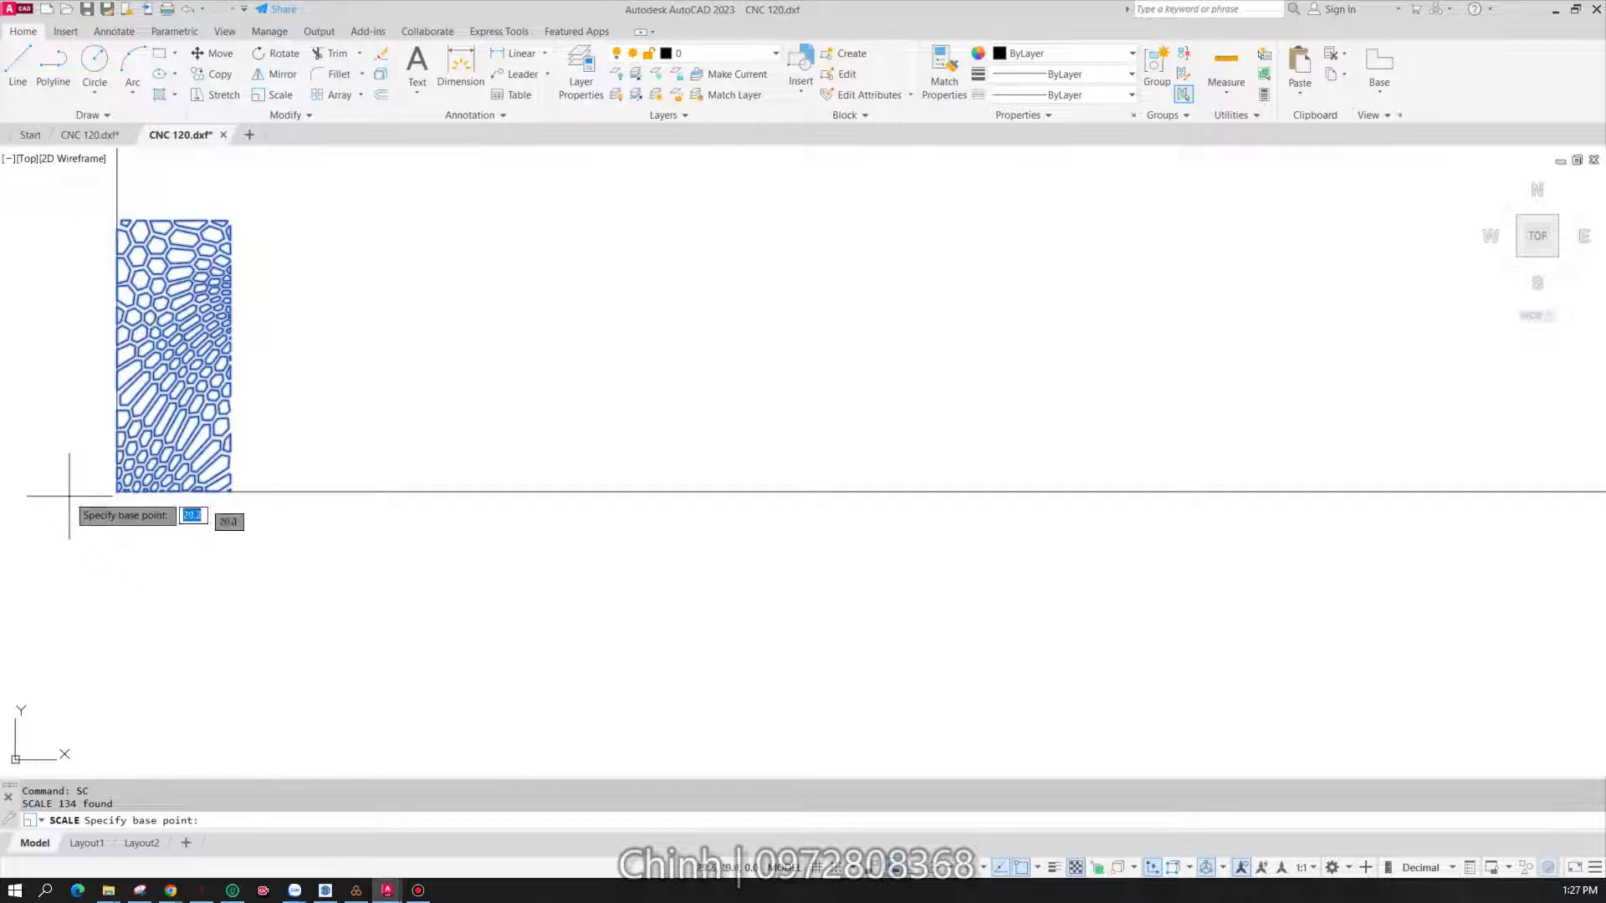
scroll(99, 490, up, 4)
scroll(126, 500, up, 4)
scroll(168, 512, up, 4)
scroll(168, 512, up, 2)
scroll(209, 490, up, 3)
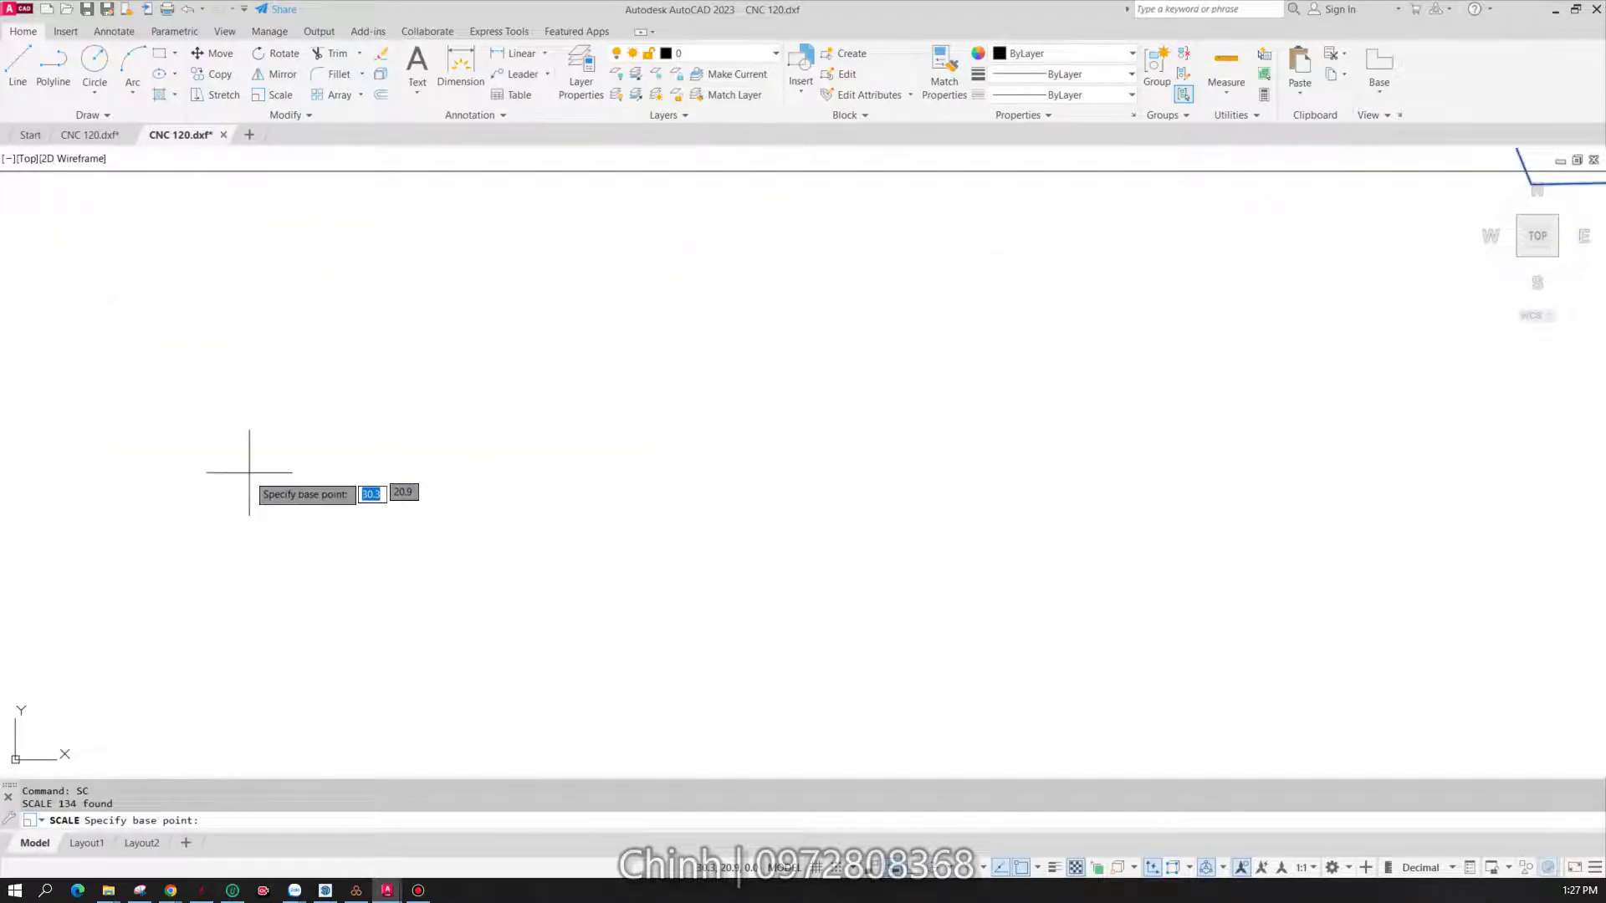
scroll(217, 464, down, 6)
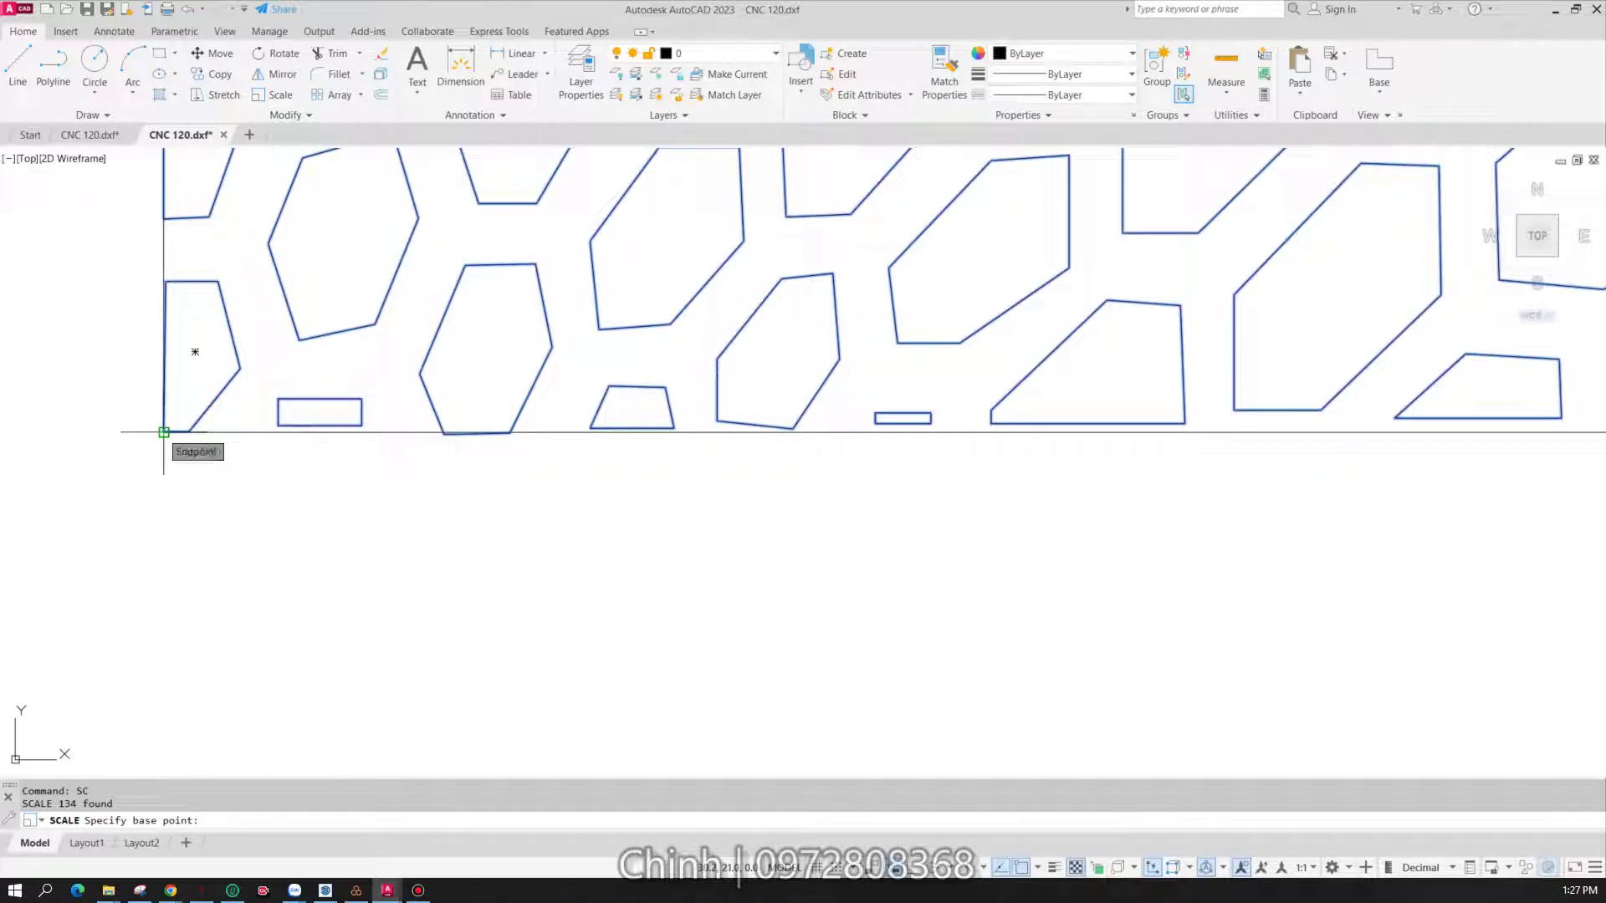
click(163, 432)
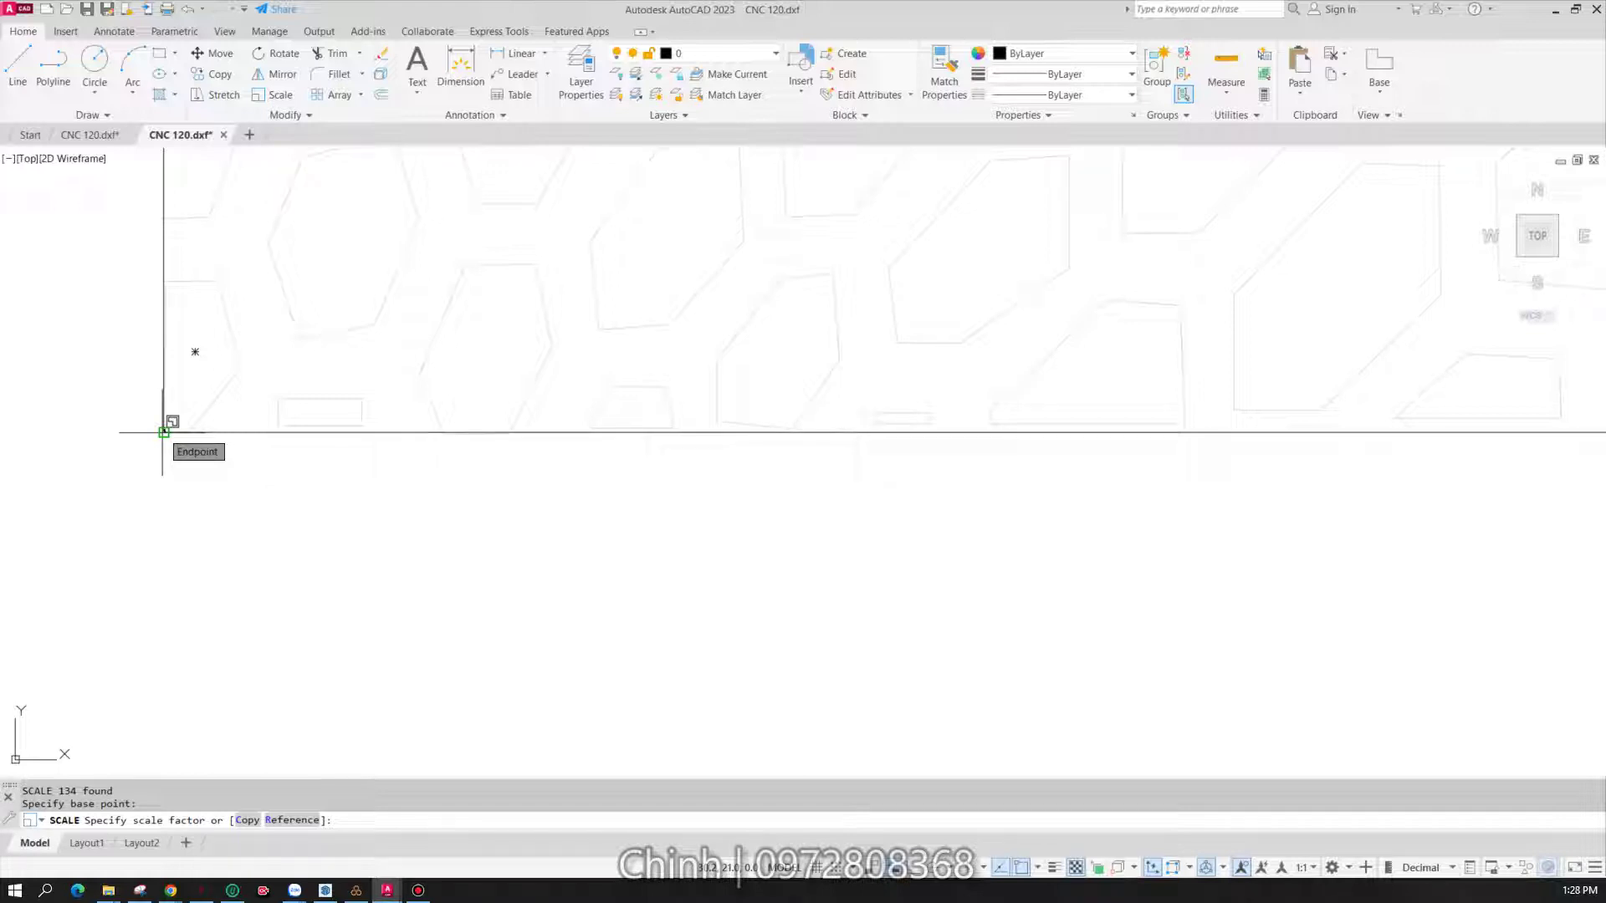
- Use Reference scaling, taking the pattern's bottom-left to bottom-right corner as reference length
text(r)
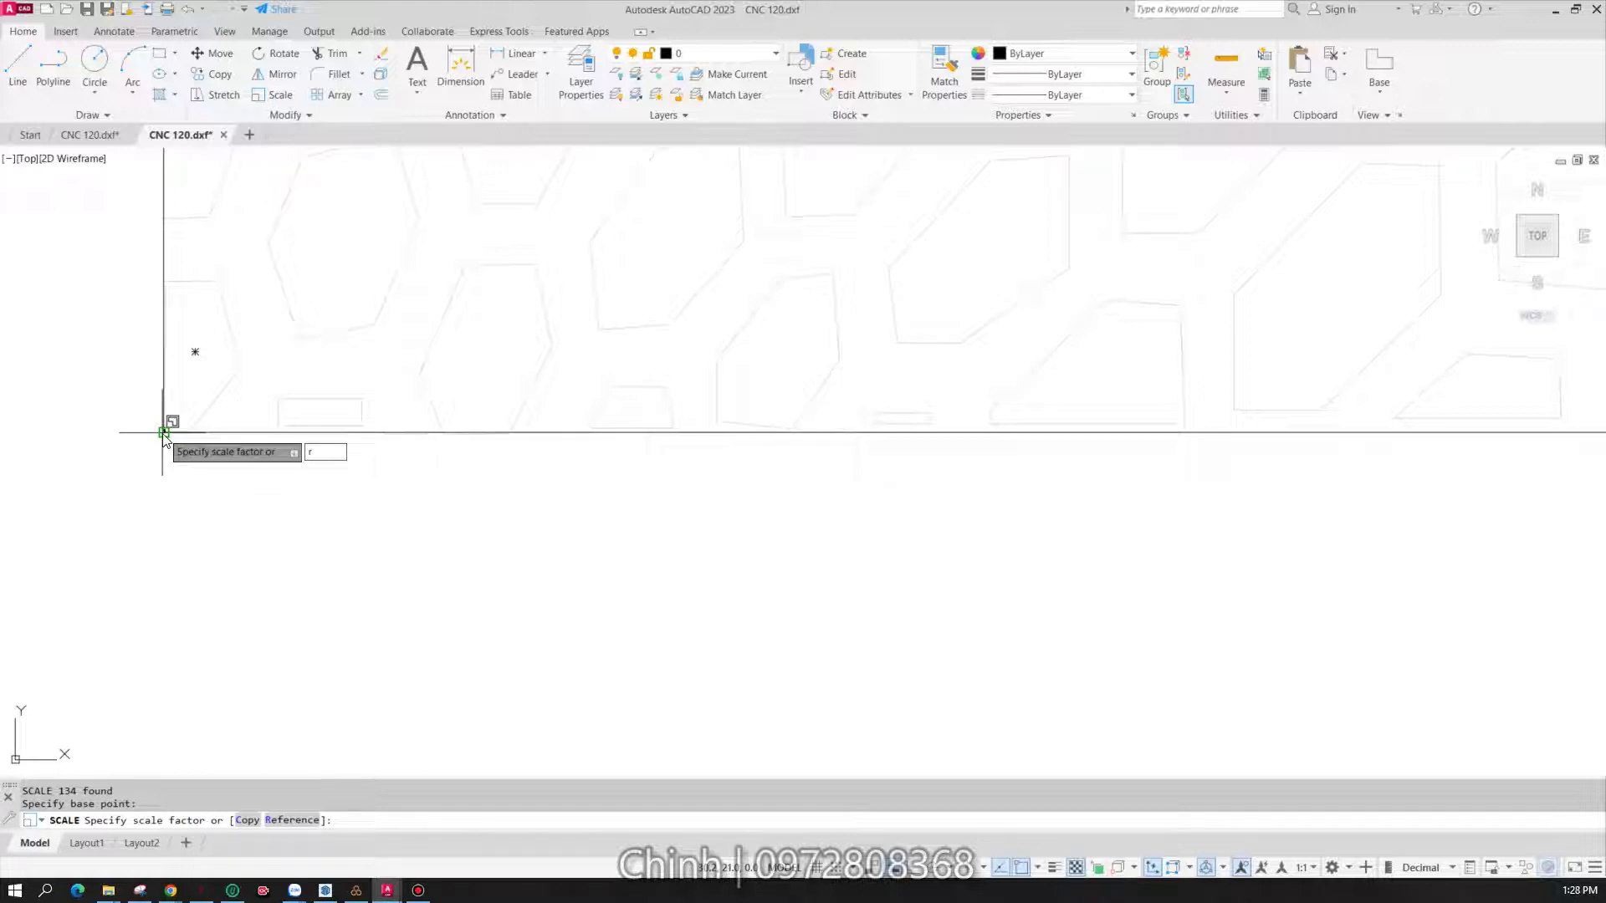
key(Return)
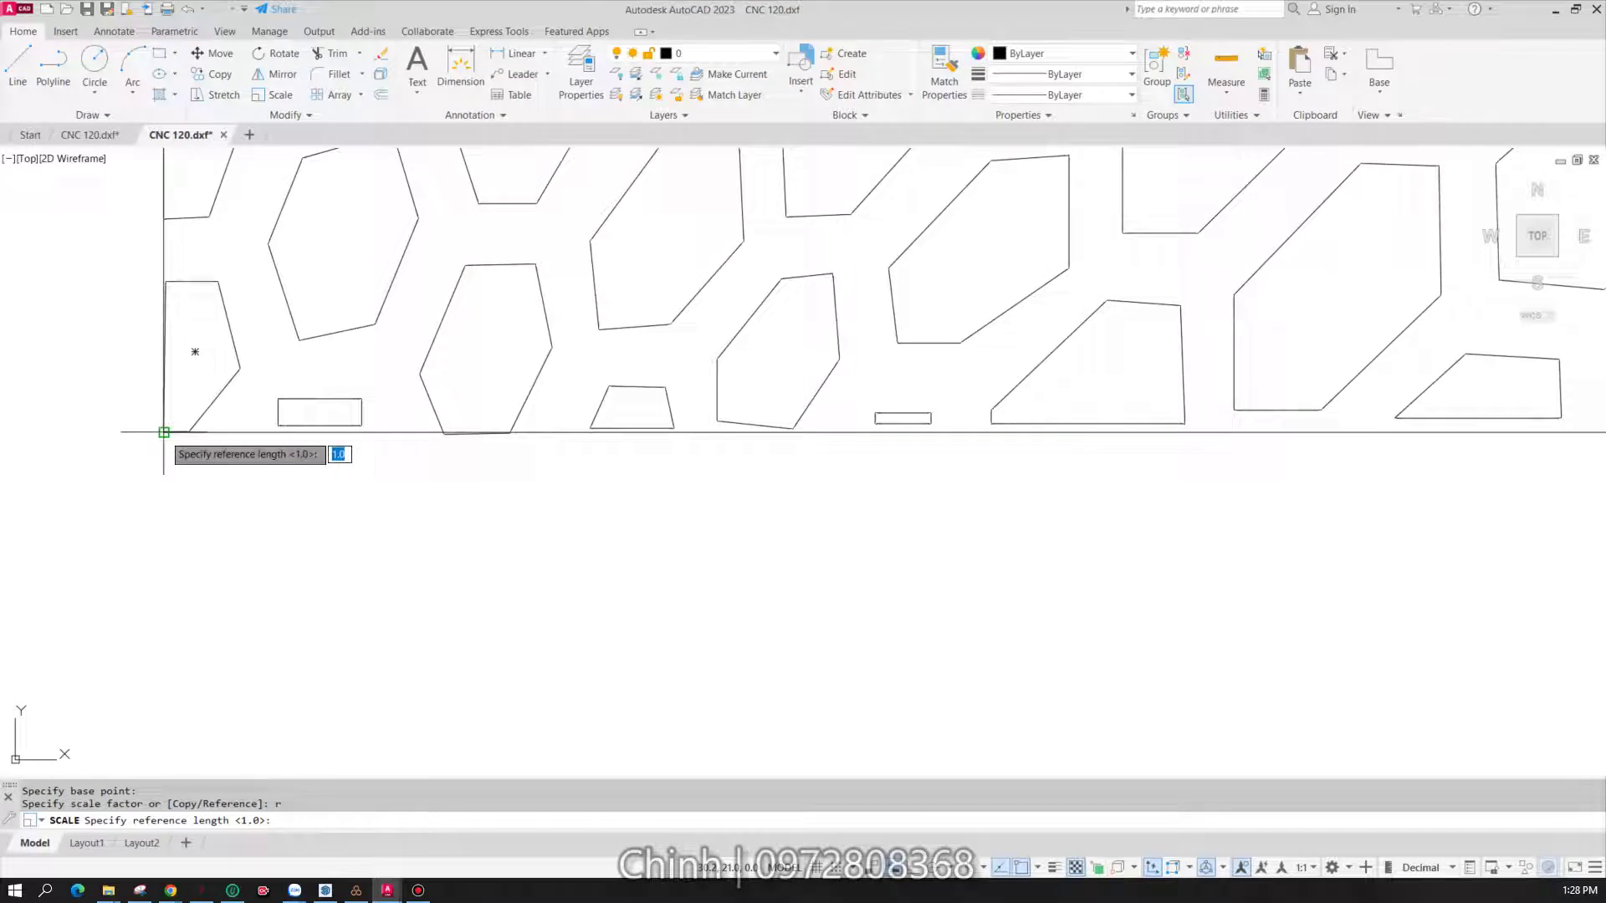
click(164, 432)
scroll(164, 432, down, 3)
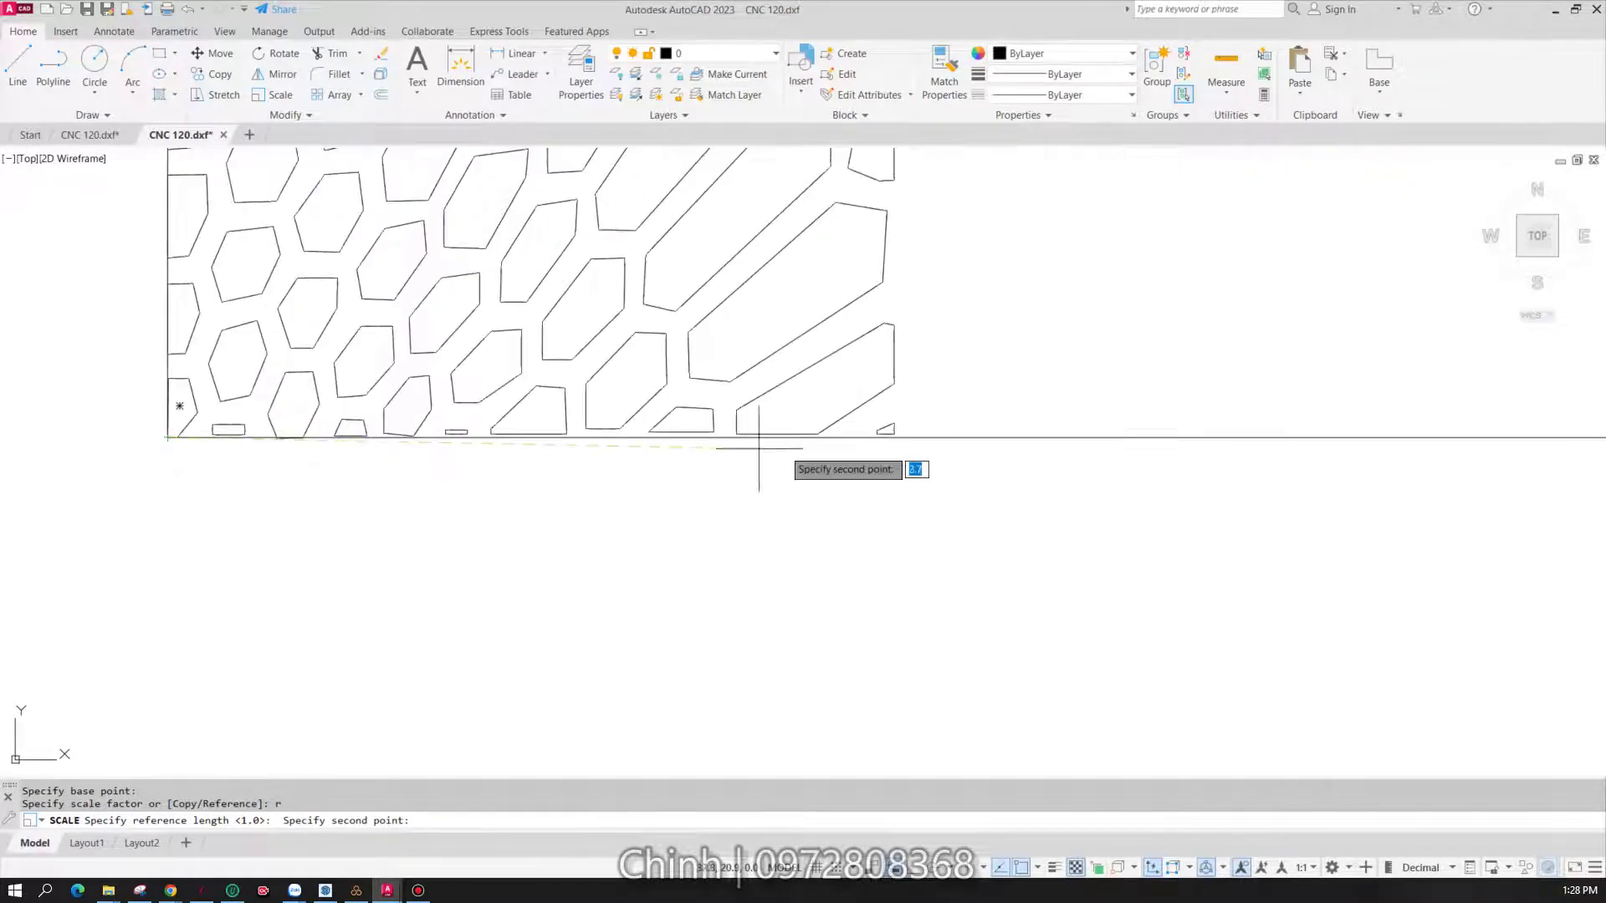
scroll(892, 437, up, 5)
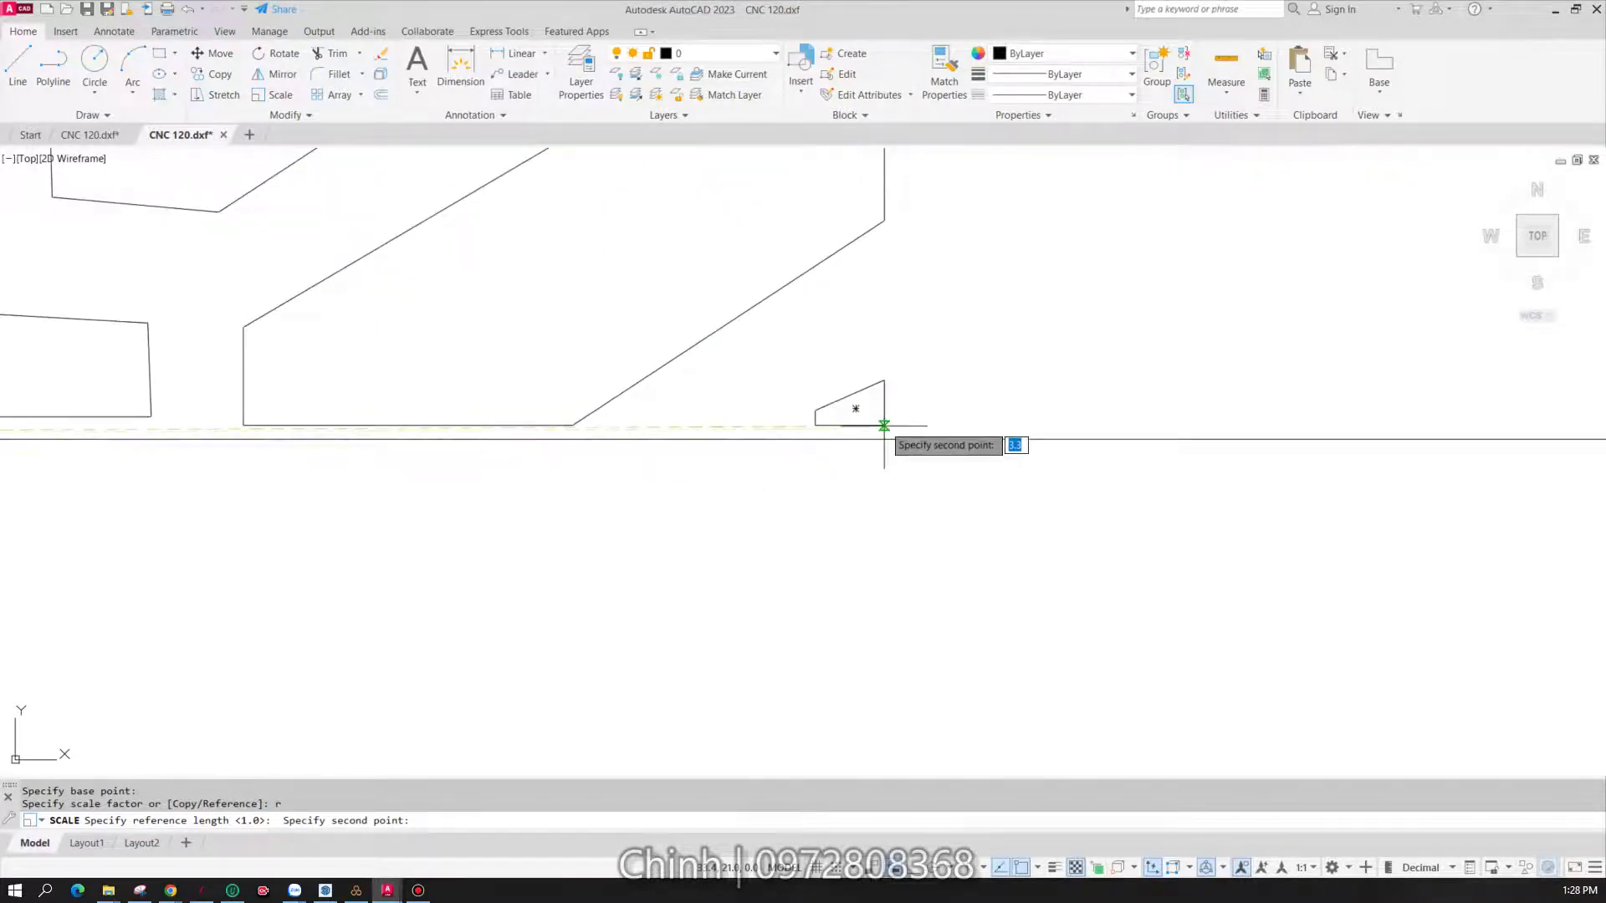
click(884, 425)
- With Ortho on, set the new length at the inner frame's right edge
middle_drag(893, 420, 1004, 401)
scroll(1003, 414, down, 5)
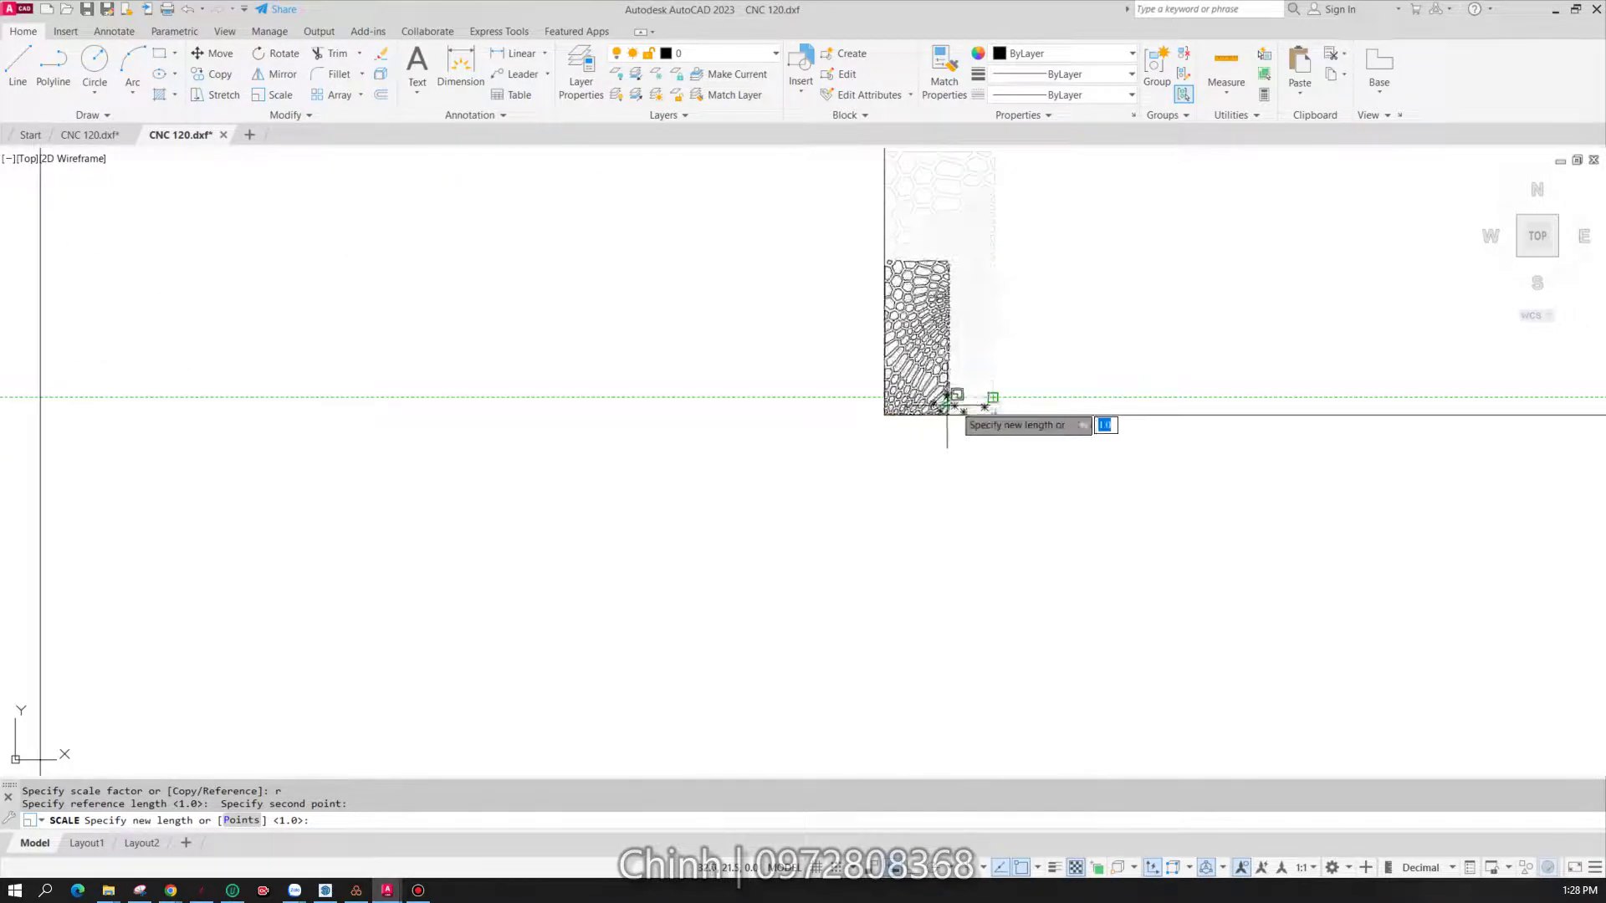
scroll(966, 407, down, 5)
scroll(966, 408, up, 3)
scroll(962, 402, down, 3)
scroll(970, 399, down, 2)
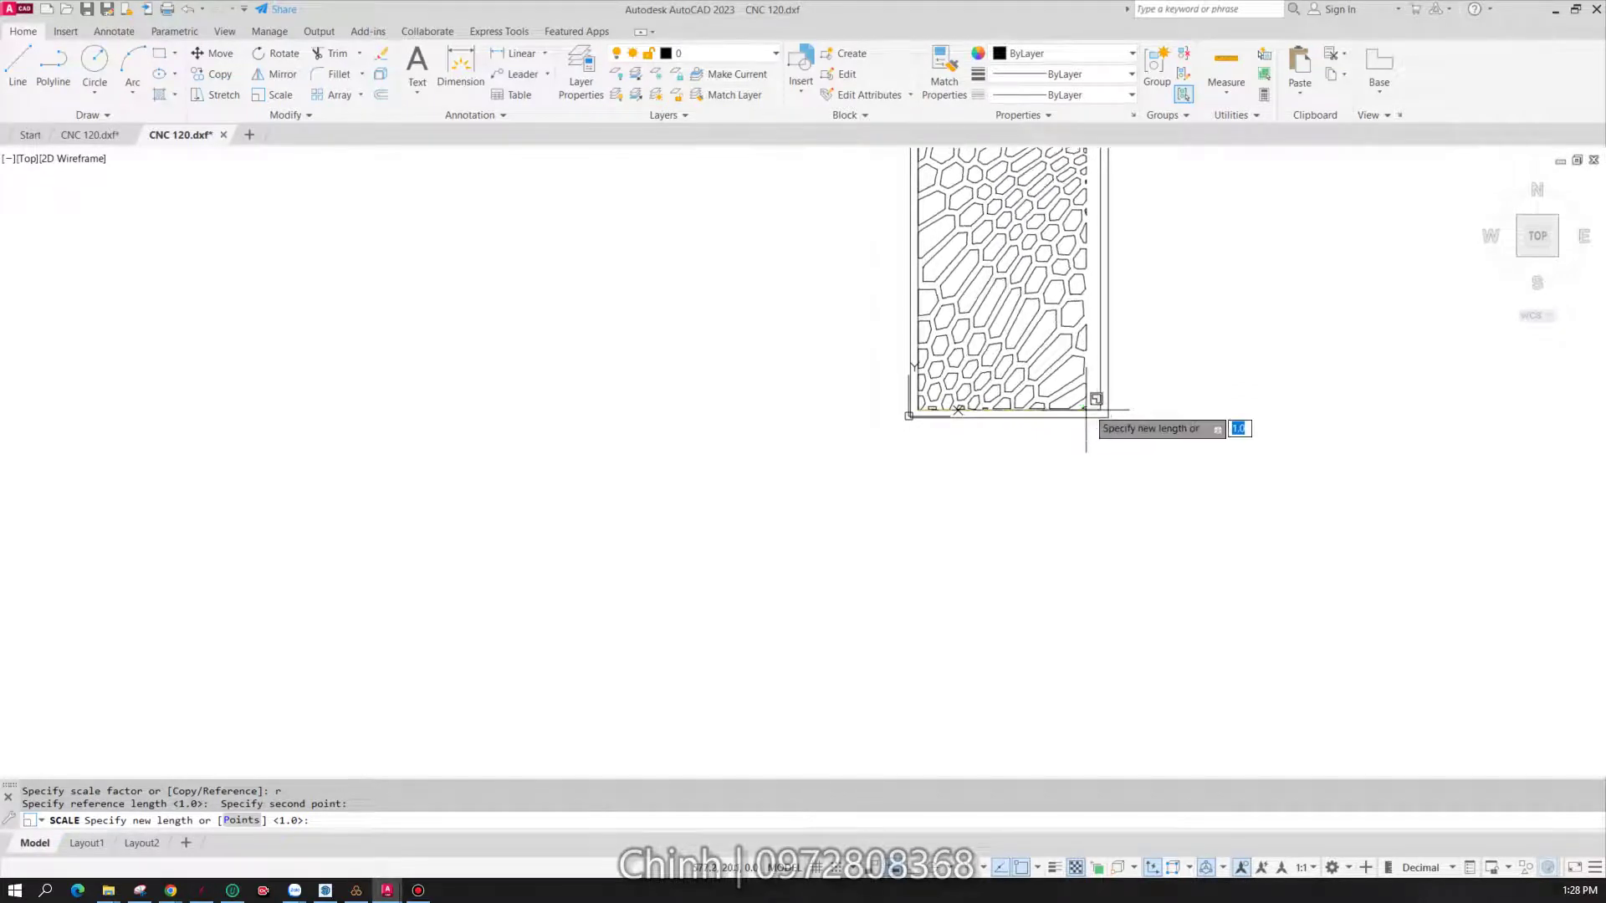
scroll(1079, 418, up, 5)
scroll(1008, 403, up, 3)
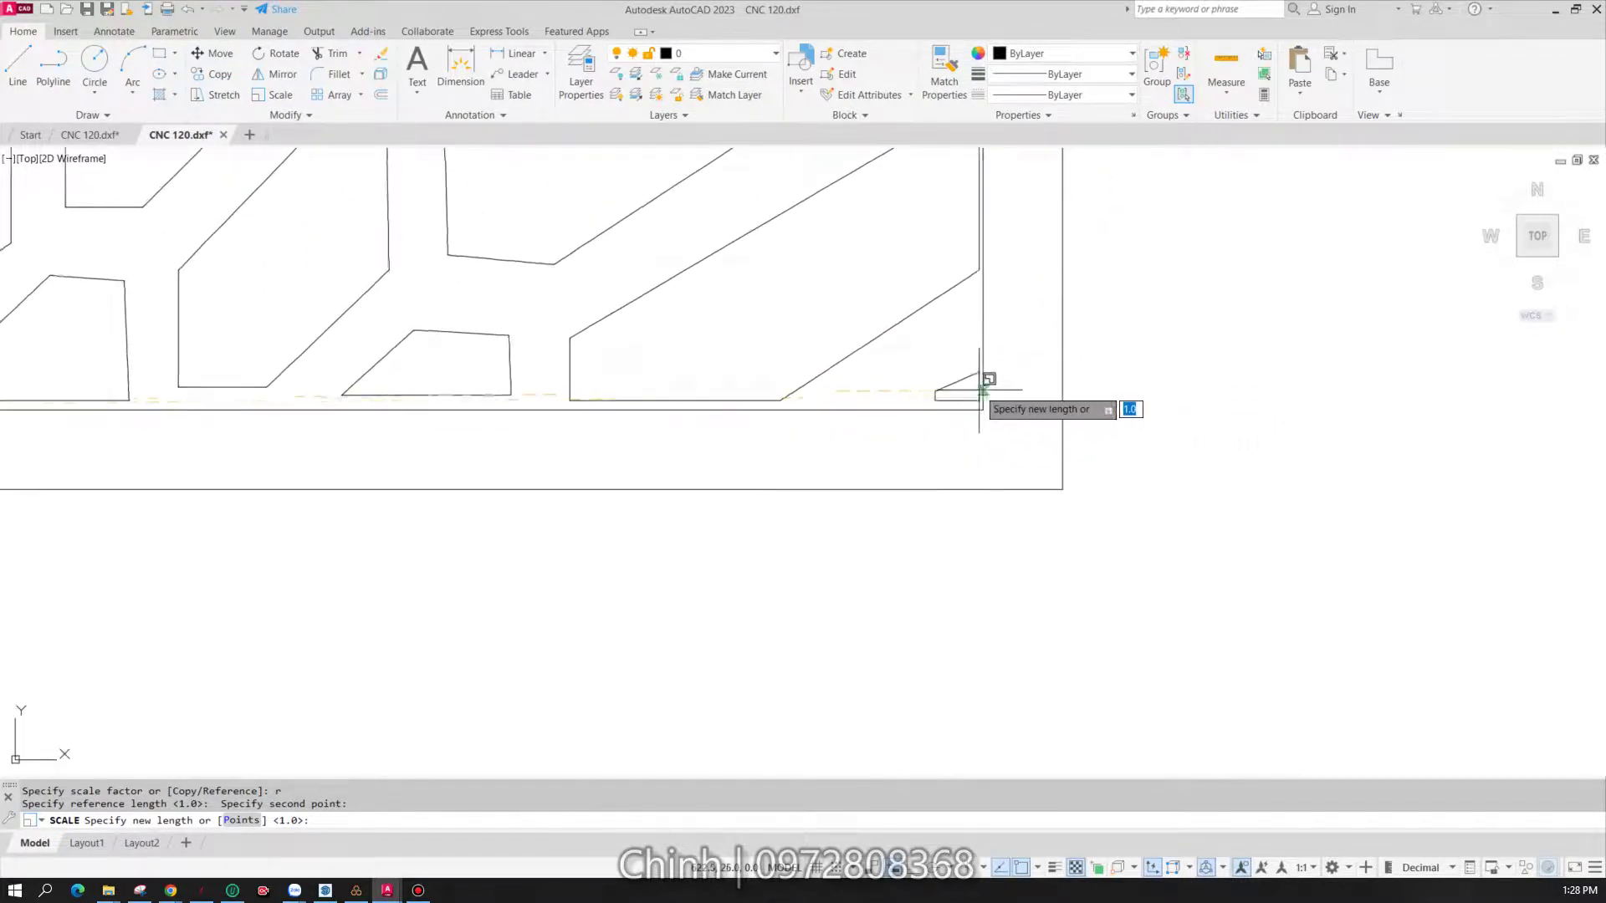
scroll(983, 389, up, 2)
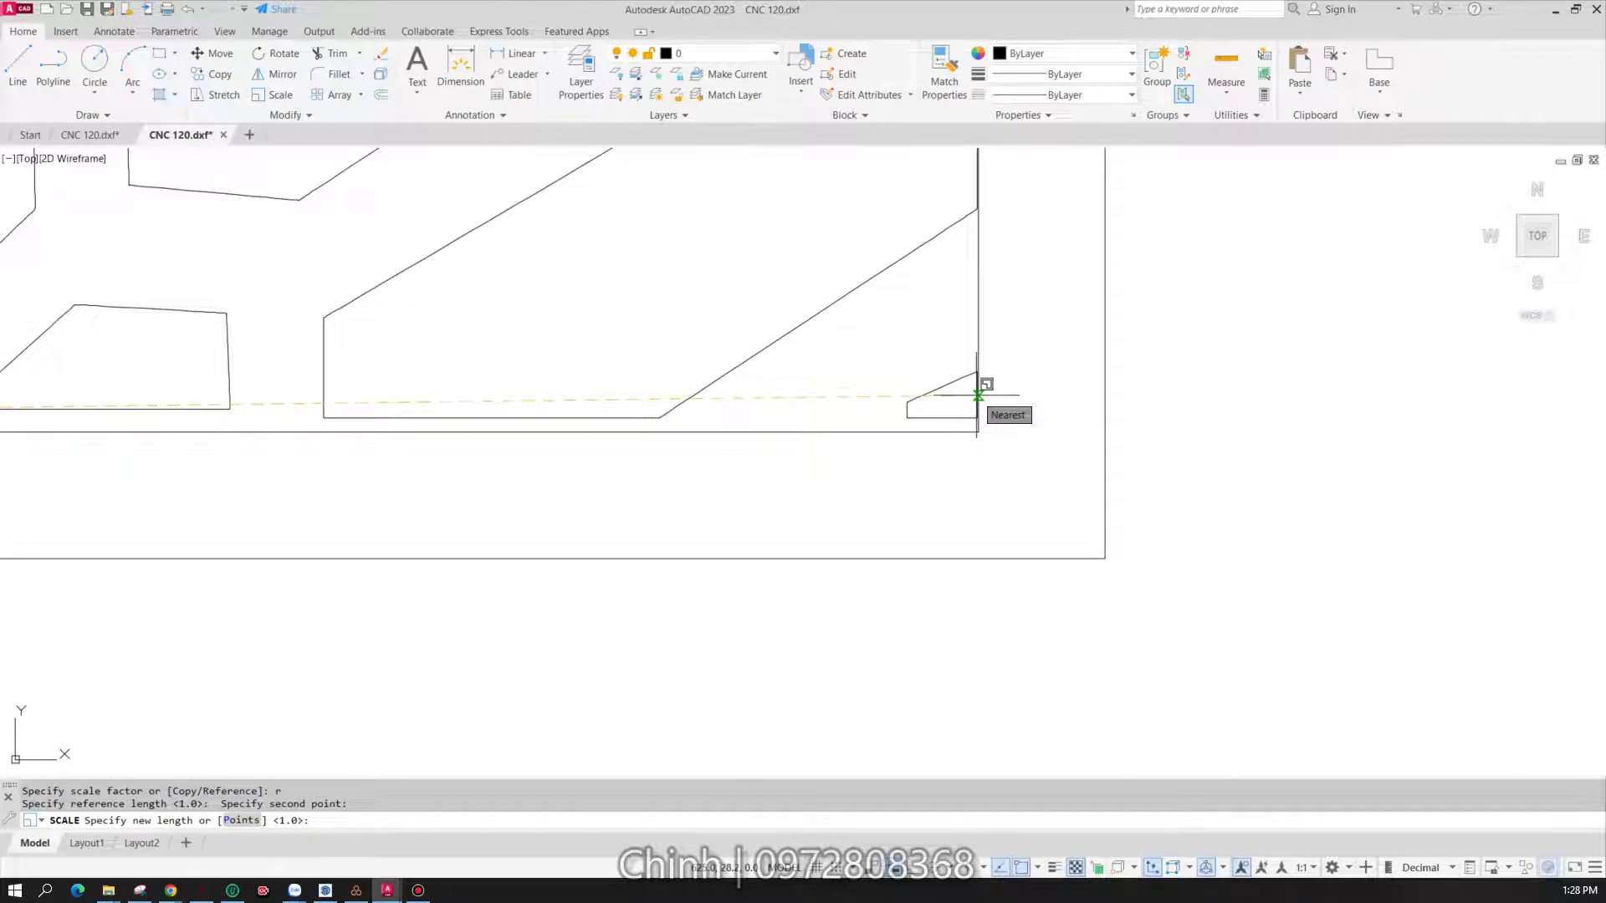
key(F8)
key(F8)
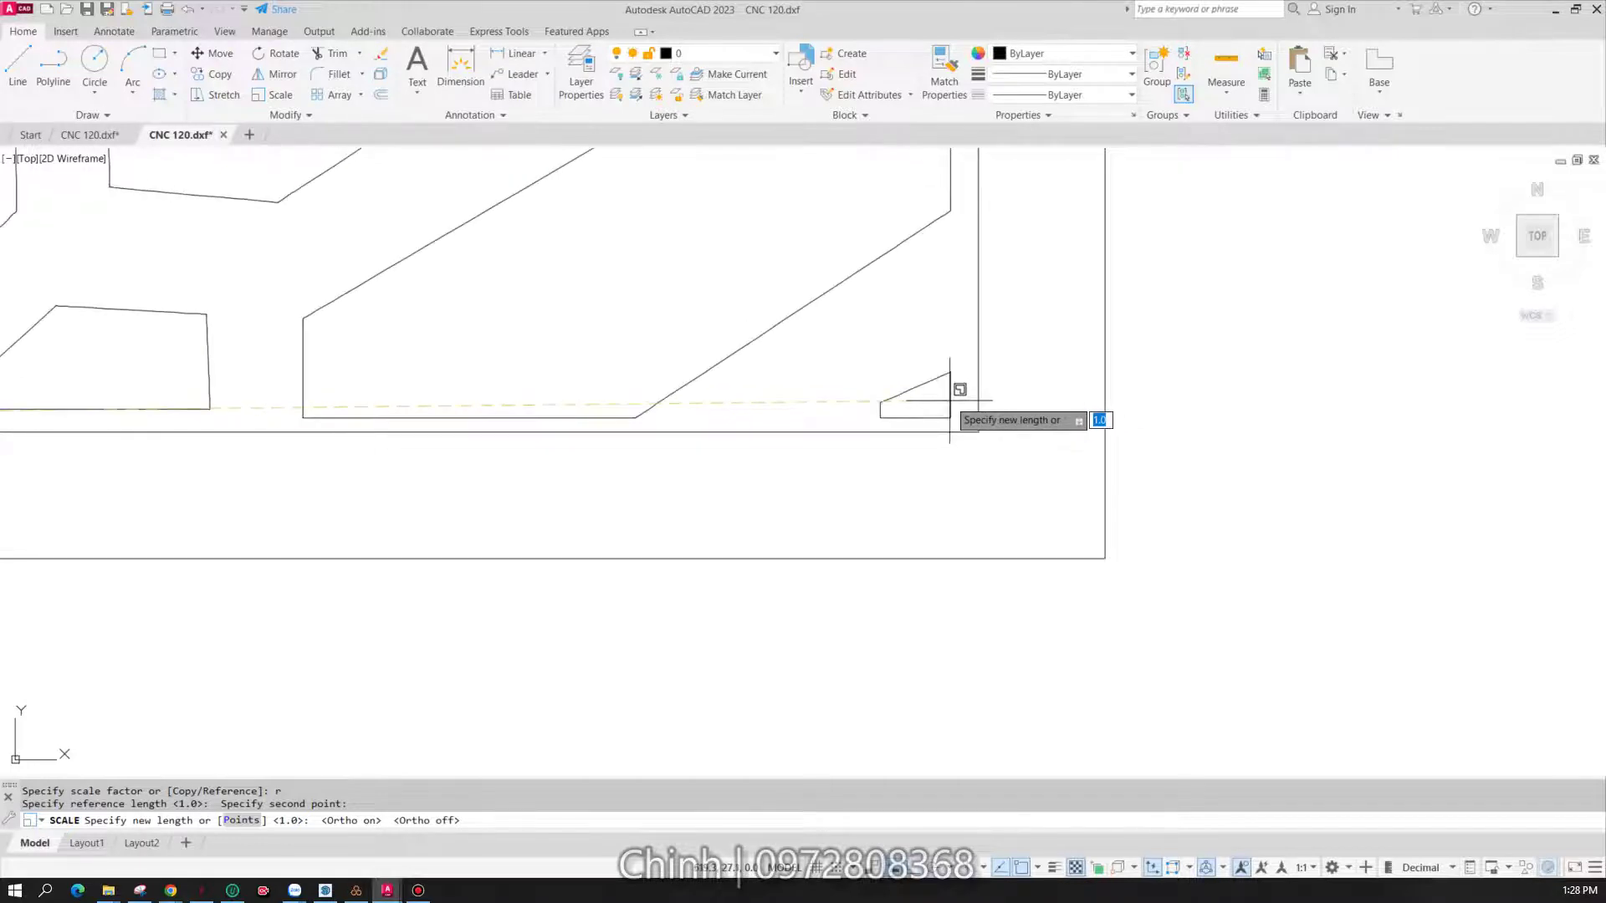
key(F8)
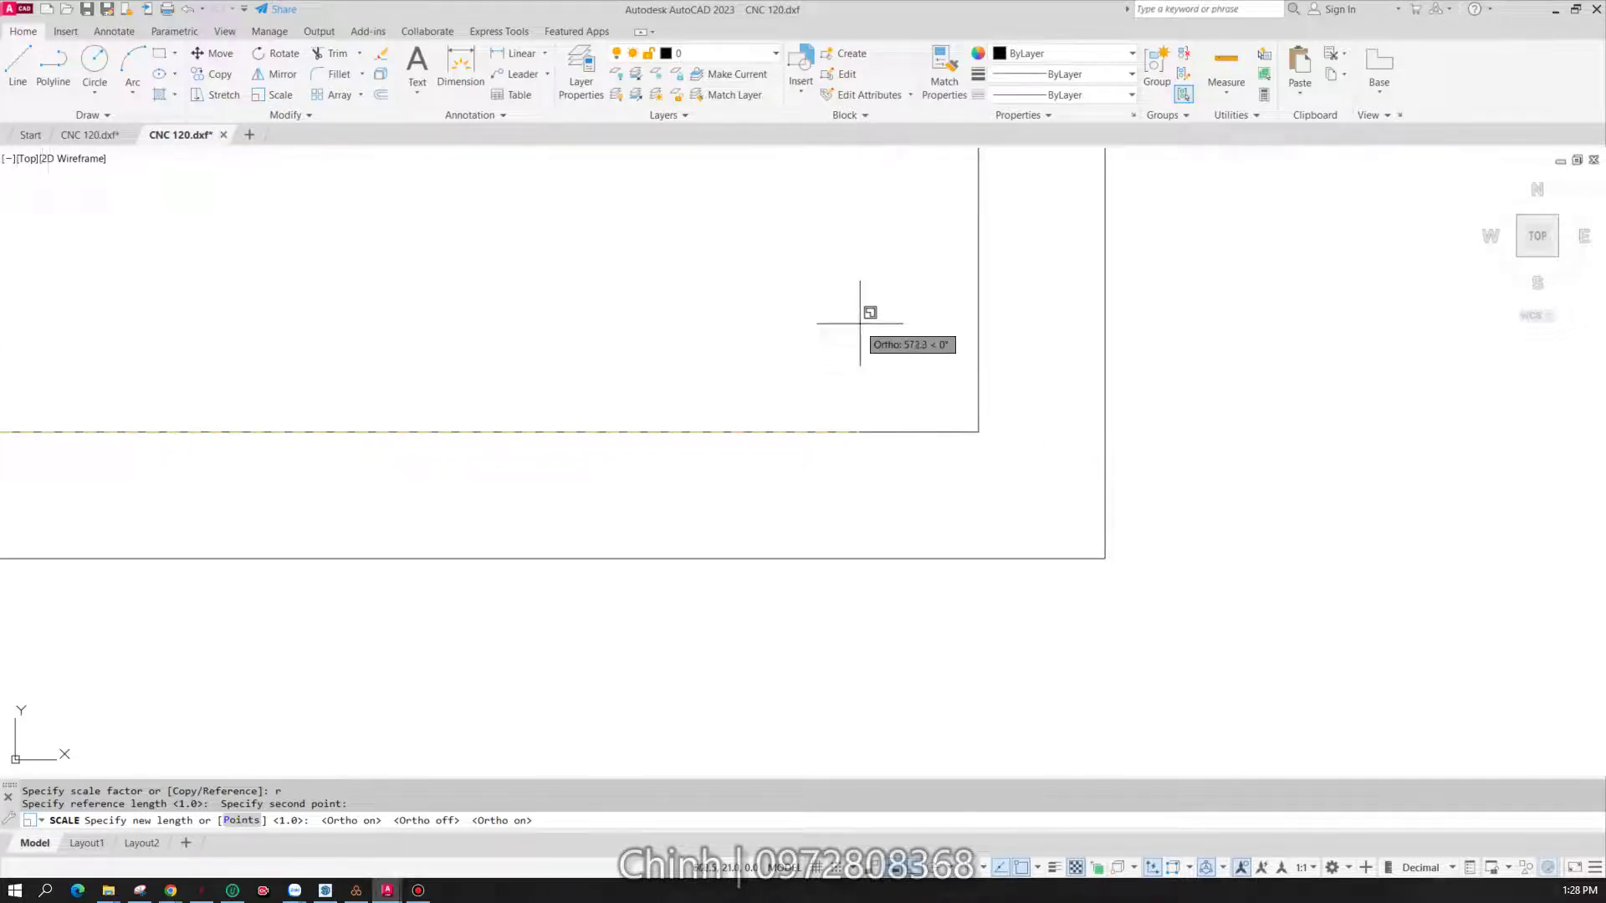
key(F8)
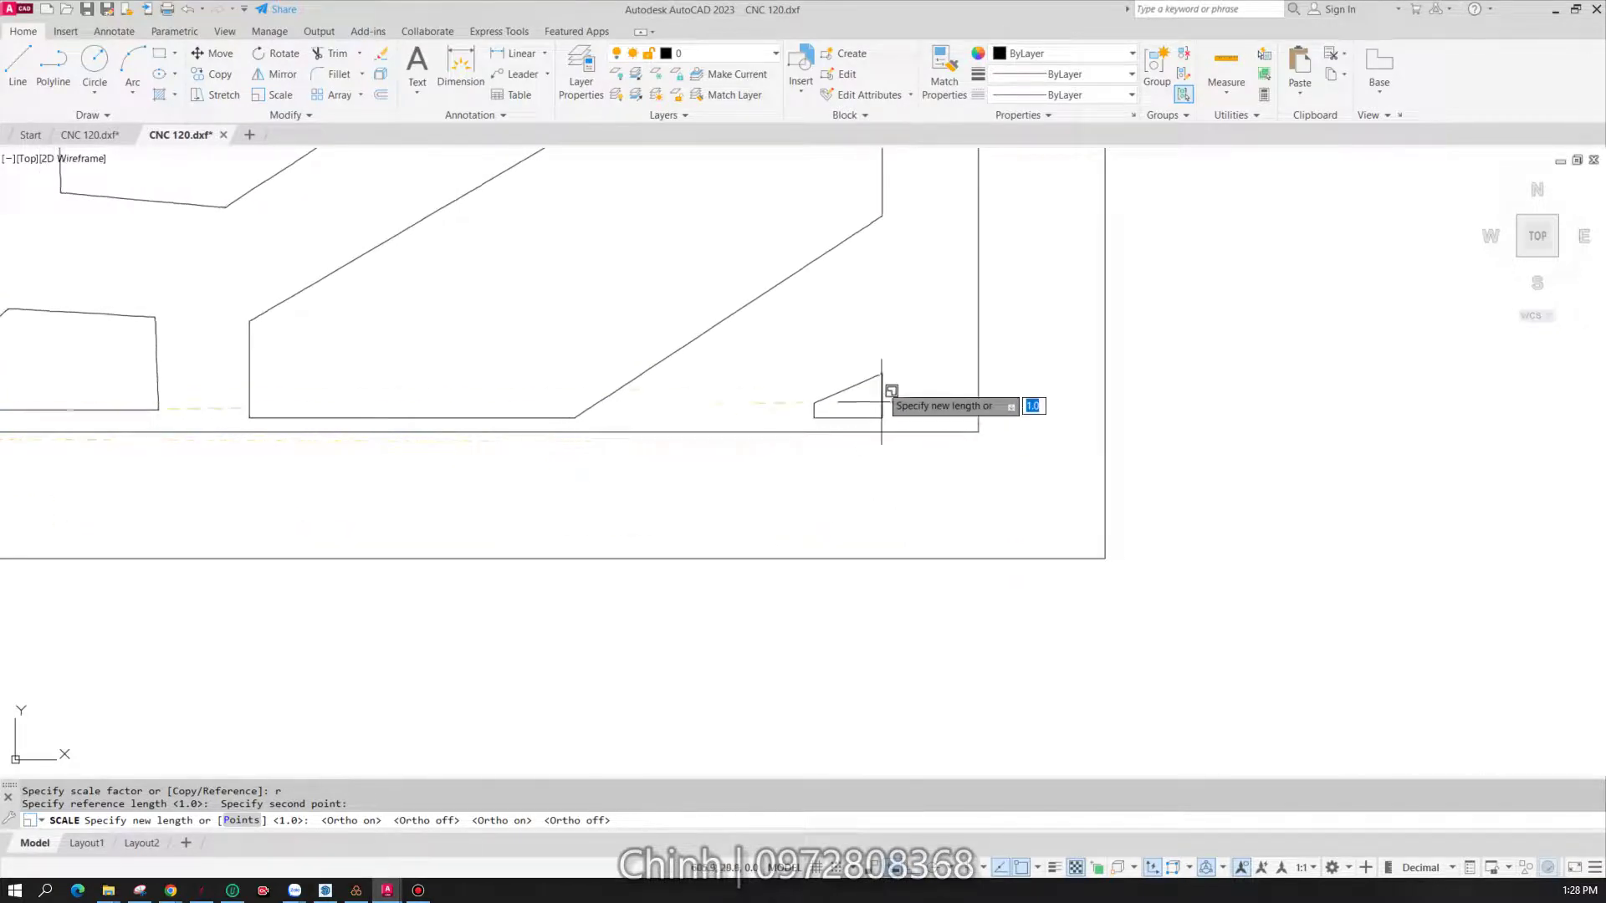
key(F8)
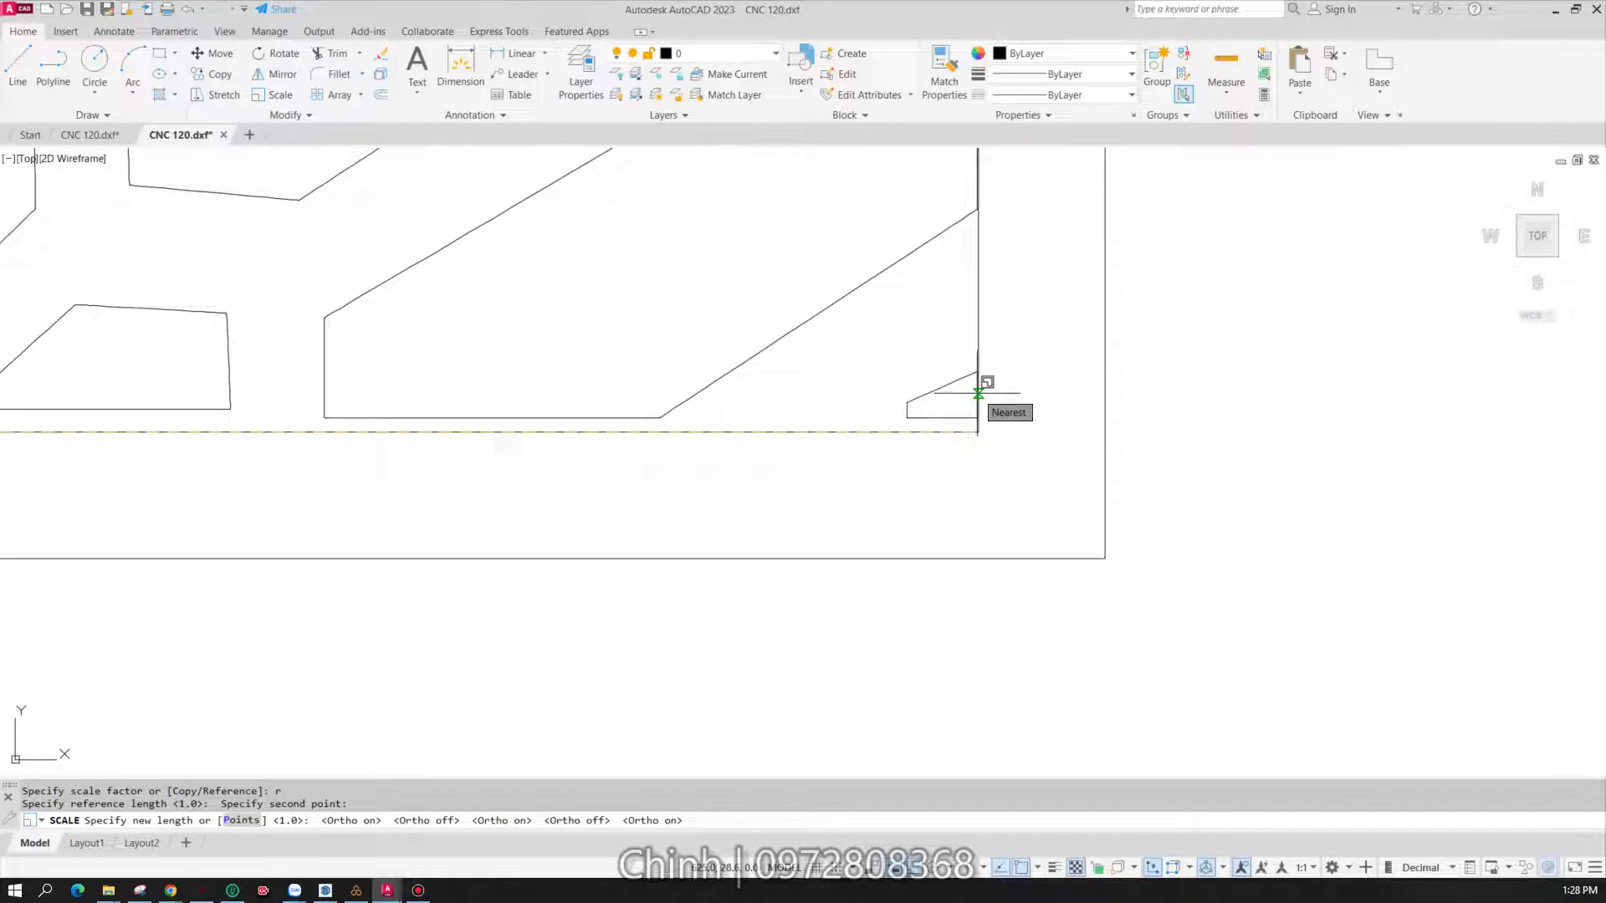
click(978, 393)
scroll(970, 405, down, 3)
scroll(1003, 456, down, 2)
scroll(1142, 372, down, 2)
scroll(1153, 334, up, 5)
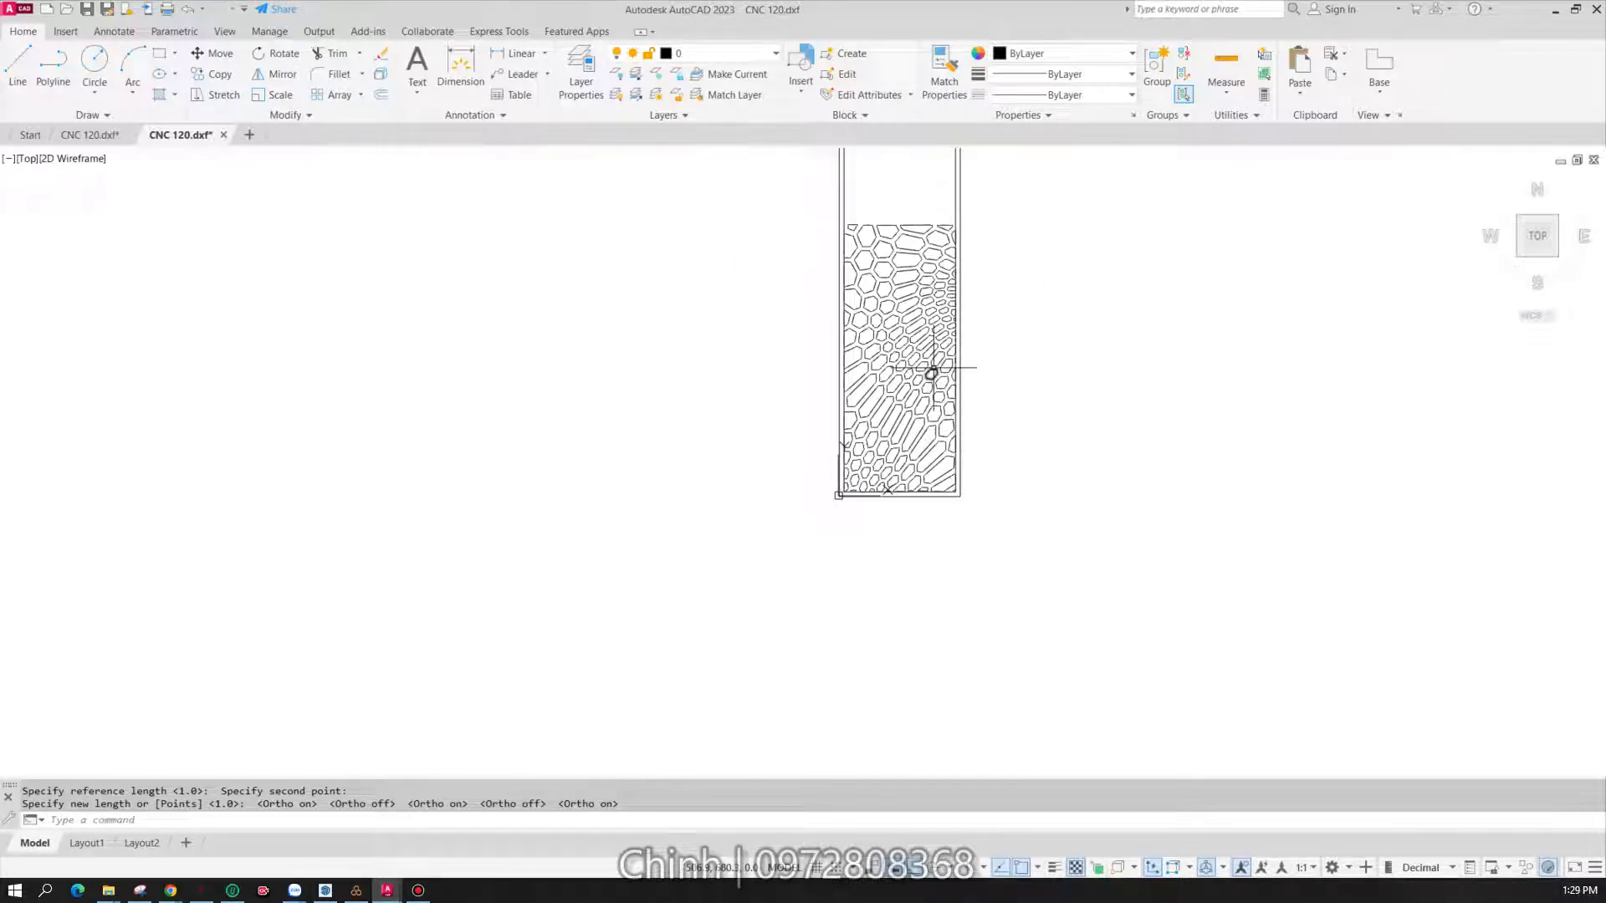
scroll(970, 297, down, 2)
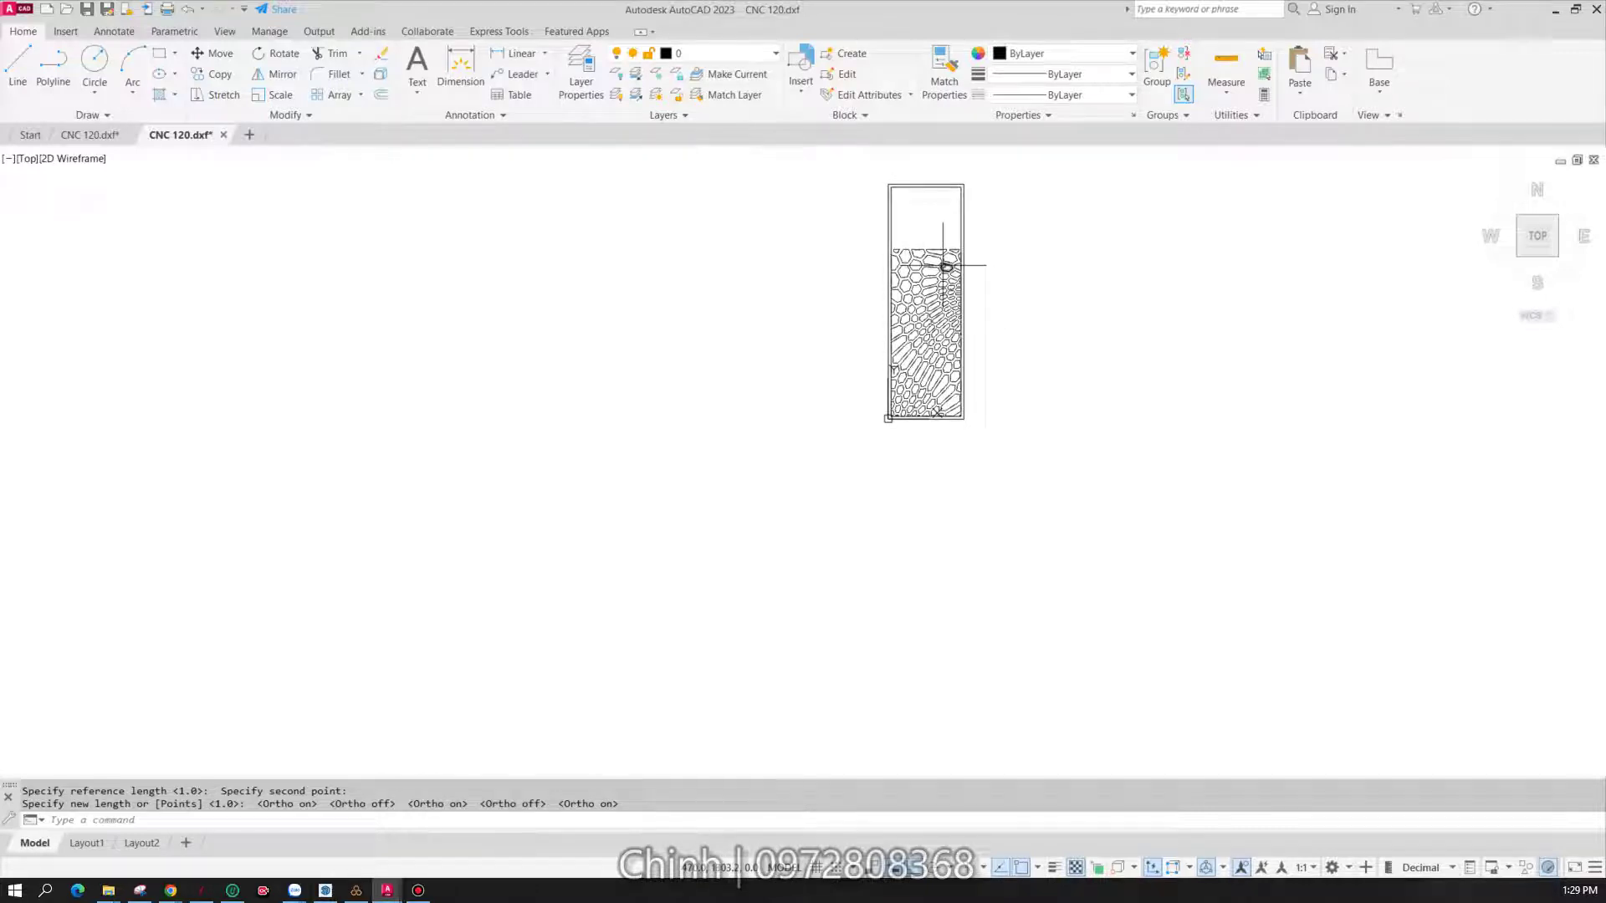
scroll(943, 255, up, 2)
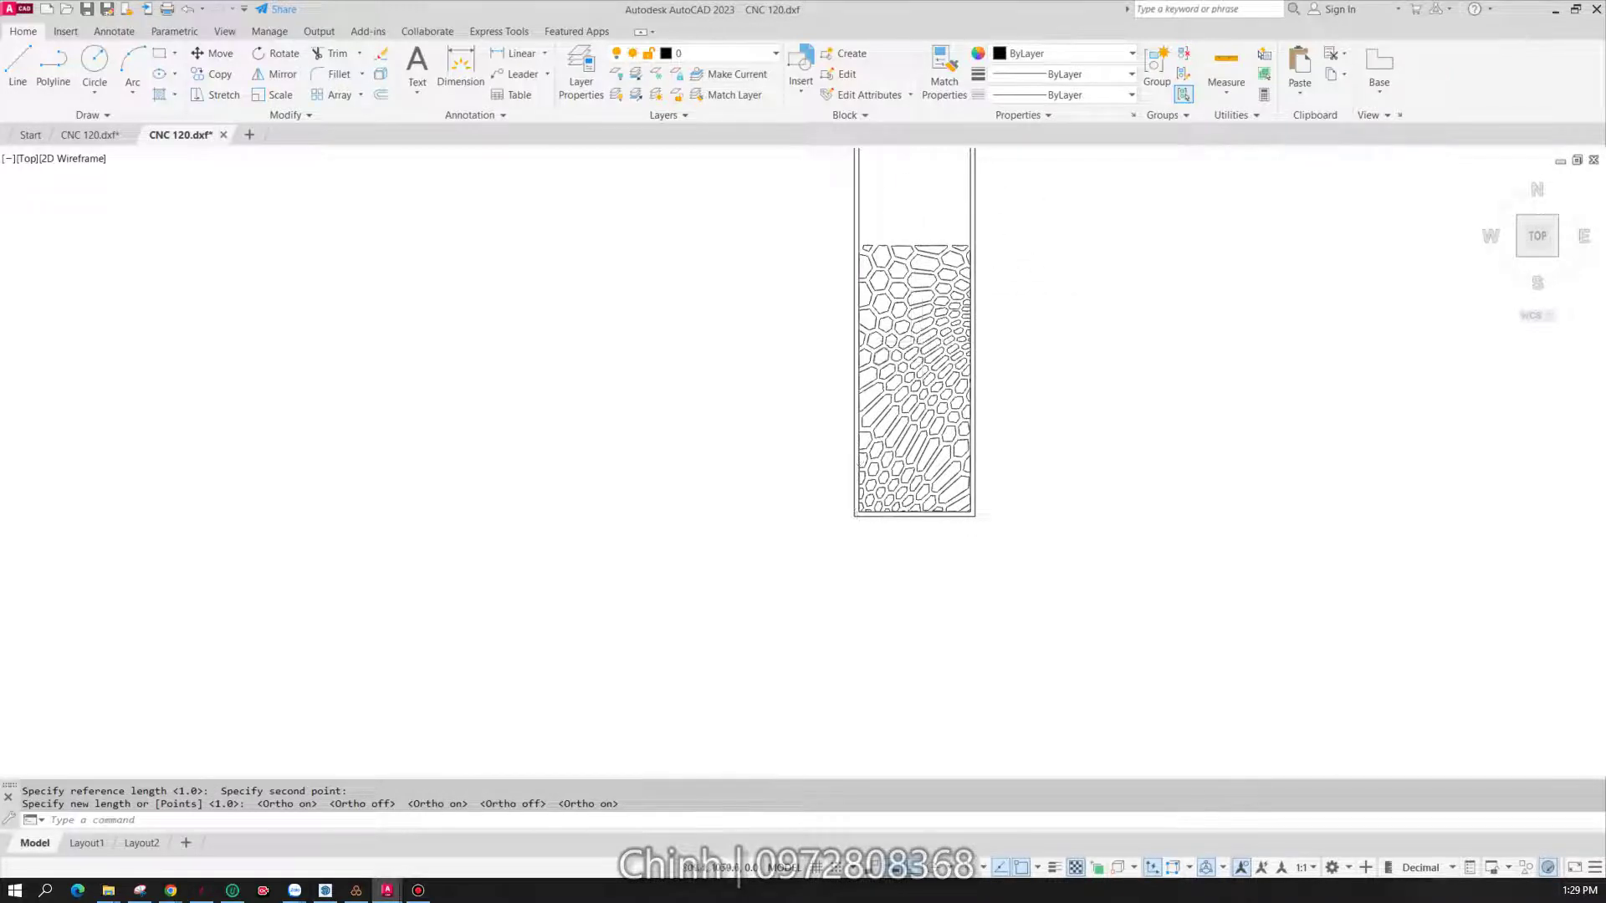
scroll(1033, 311, up, 2)
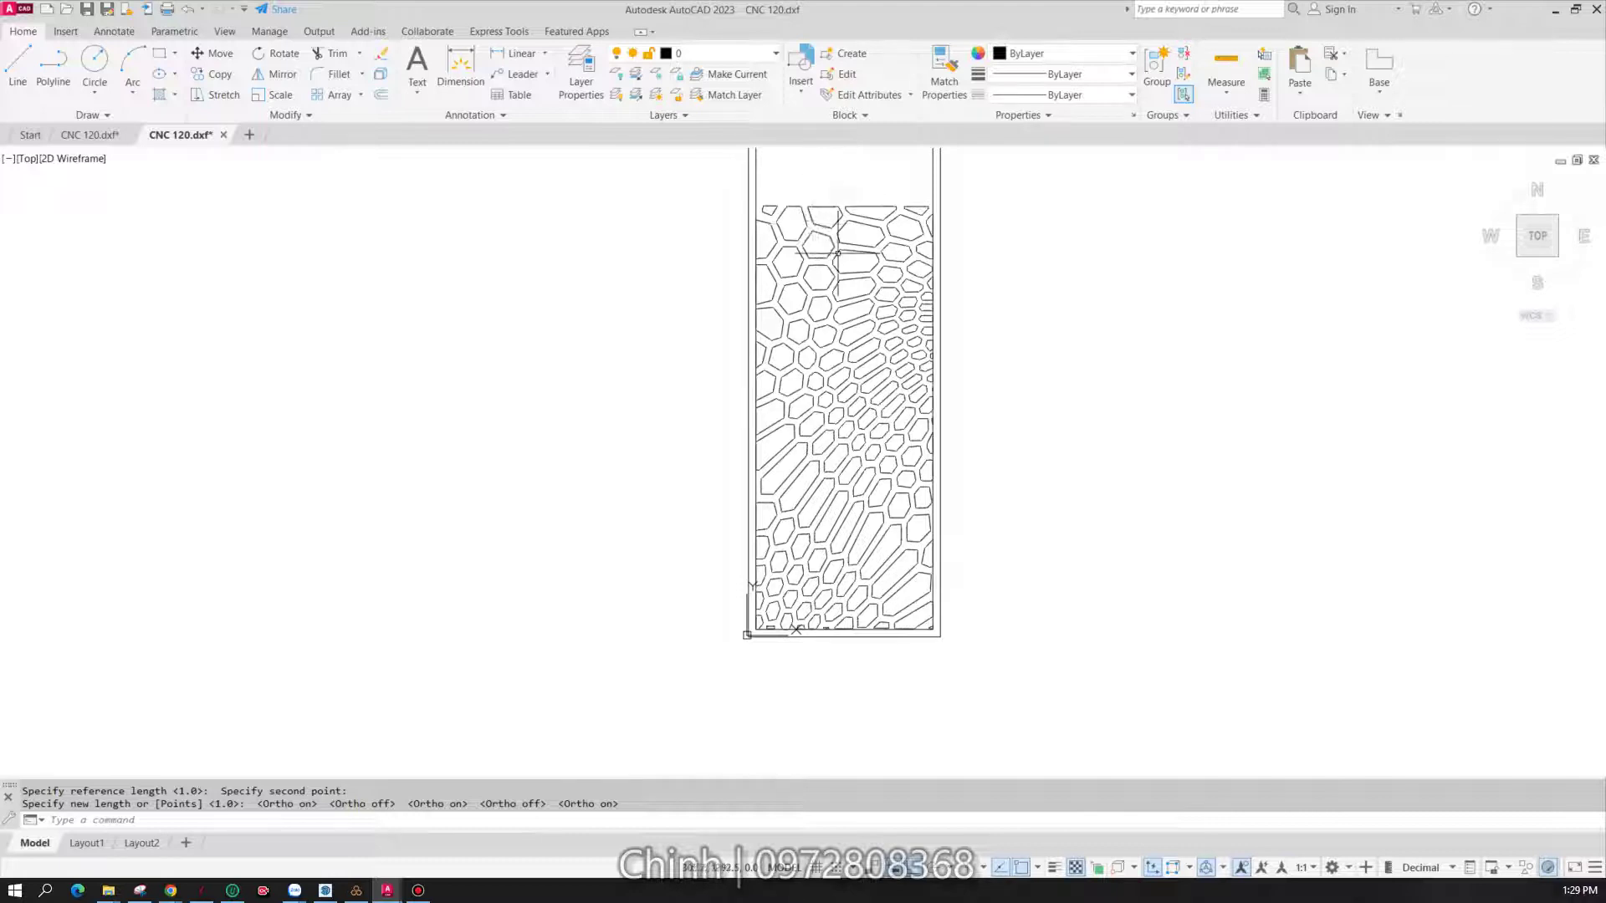
scroll(837, 253, down, 2)
scroll(837, 252, down, 3)
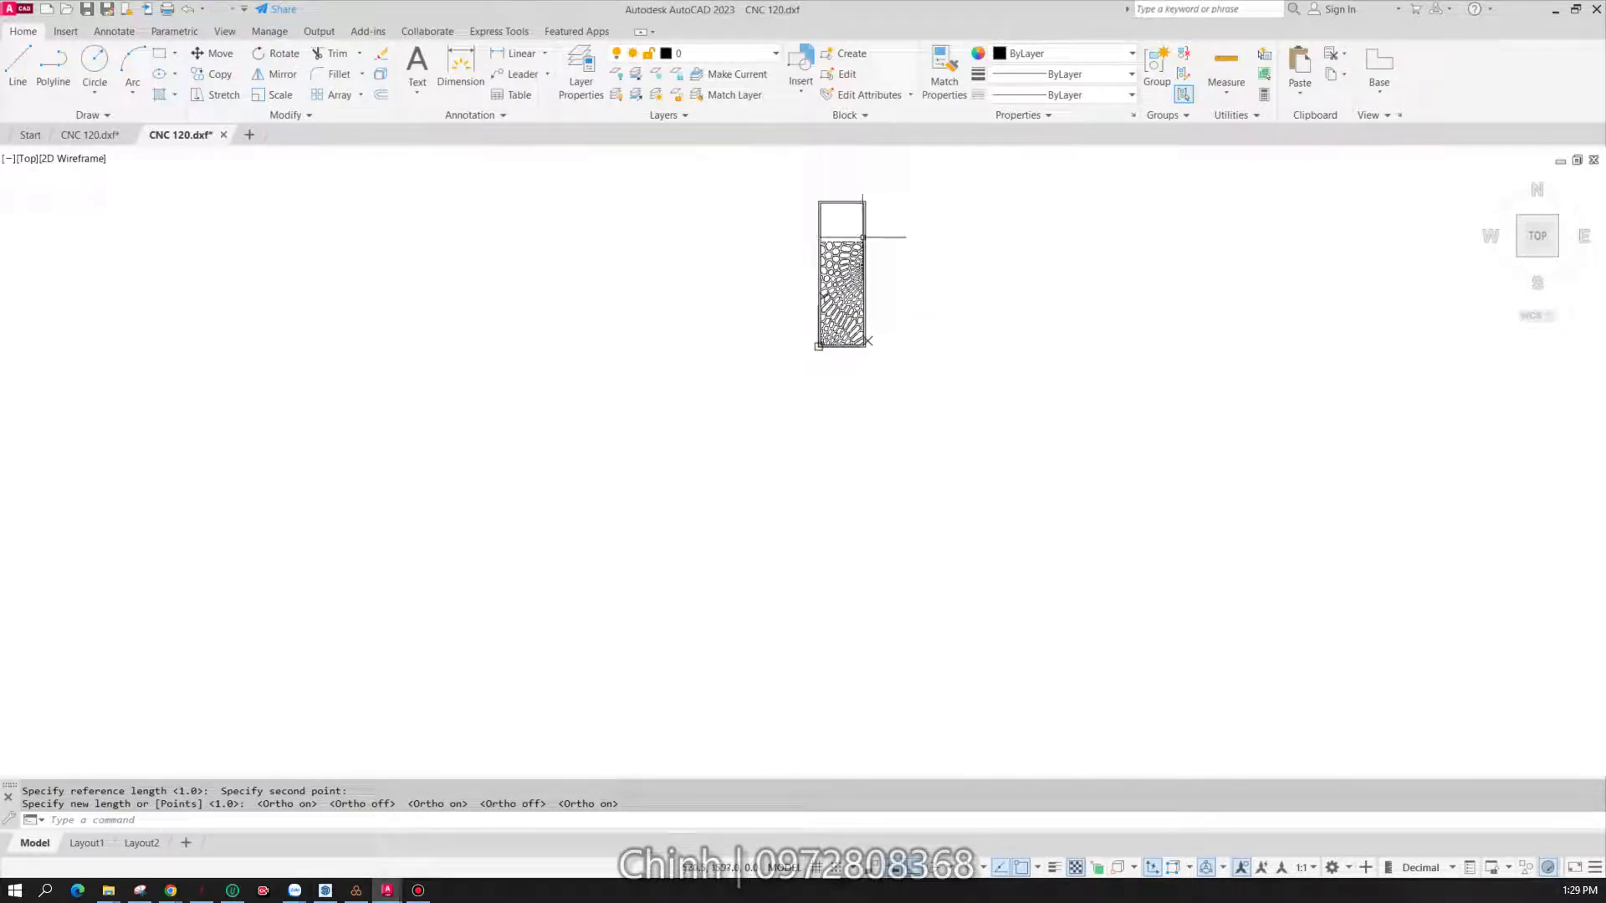
scroll(838, 243, up, 5)
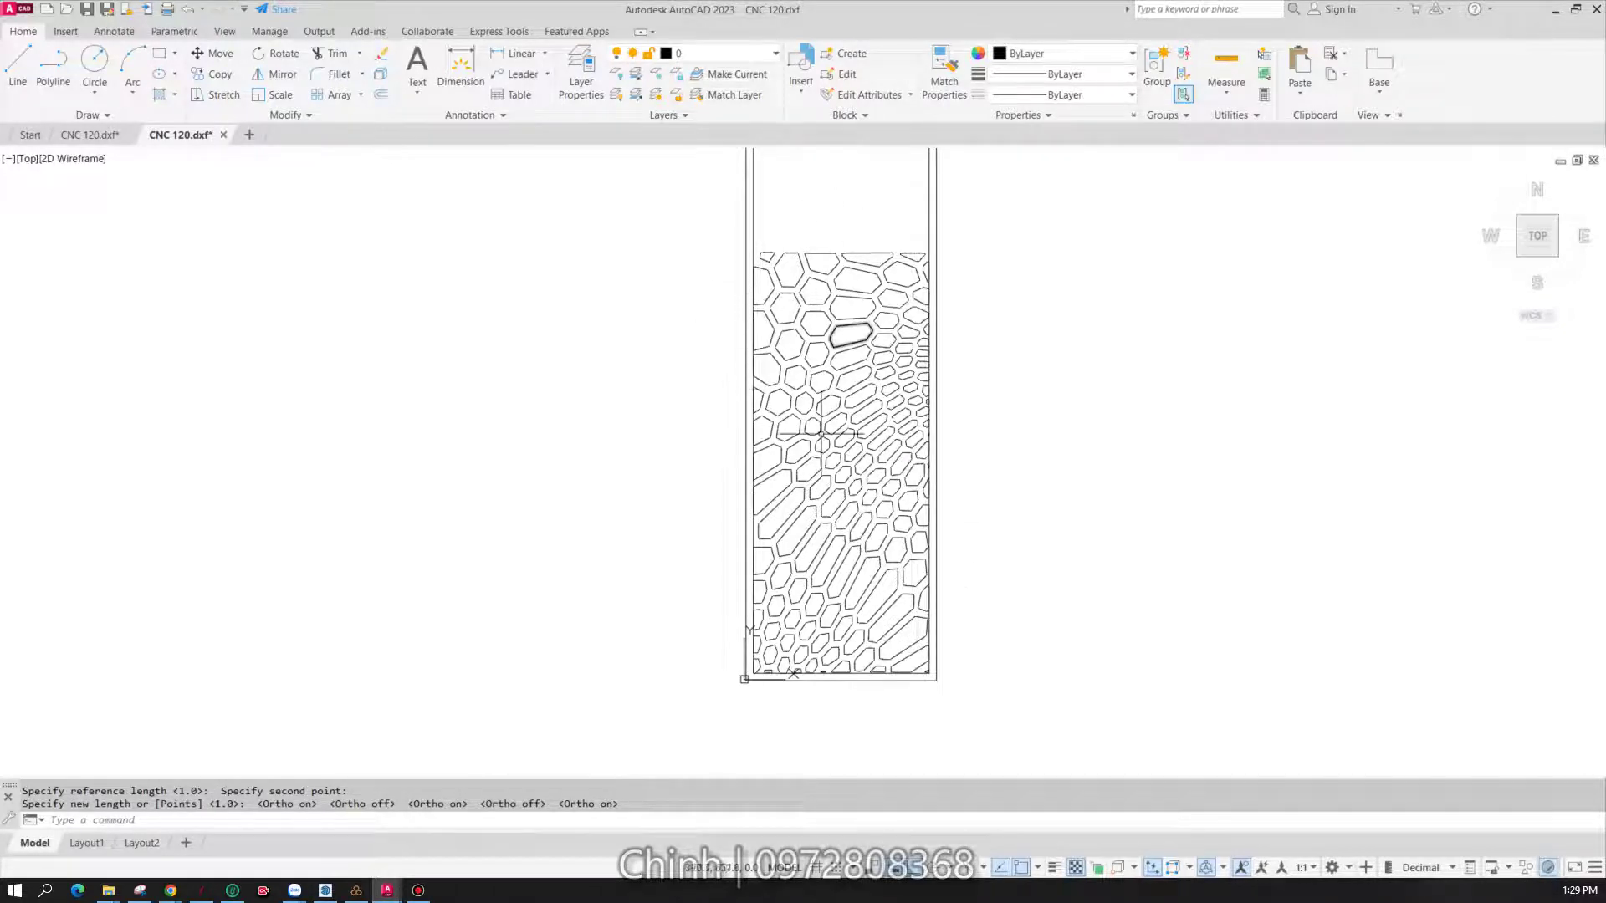
scroll(803, 439, down, 3)
scroll(878, 358, up, 2)
scroll(845, 352, up, 2)
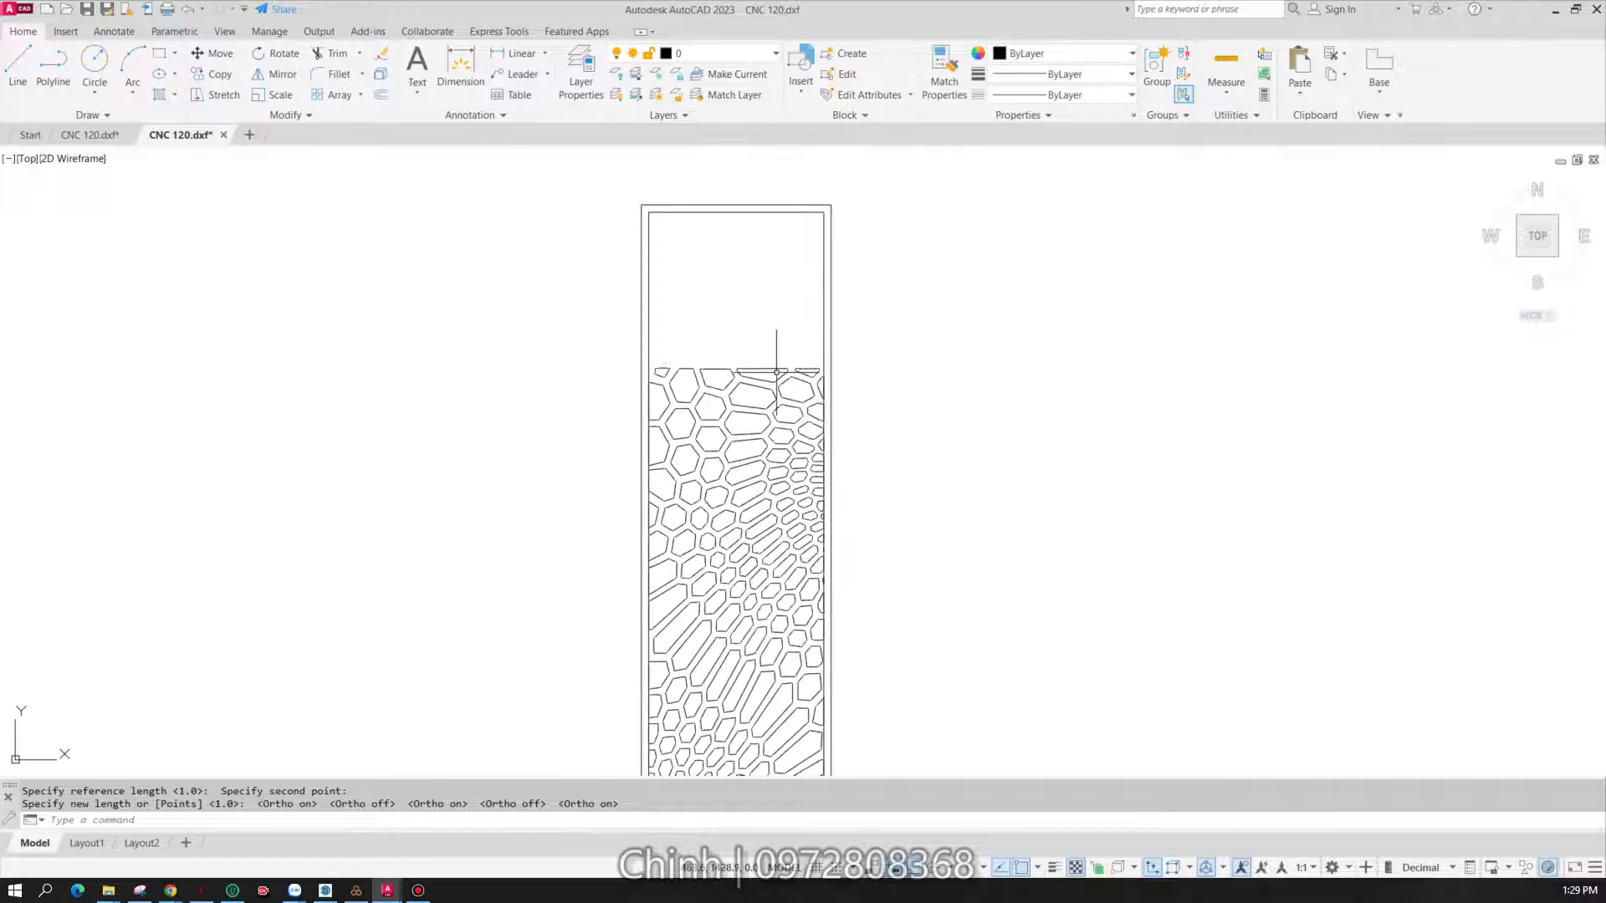
scroll(765, 359, down, 2)
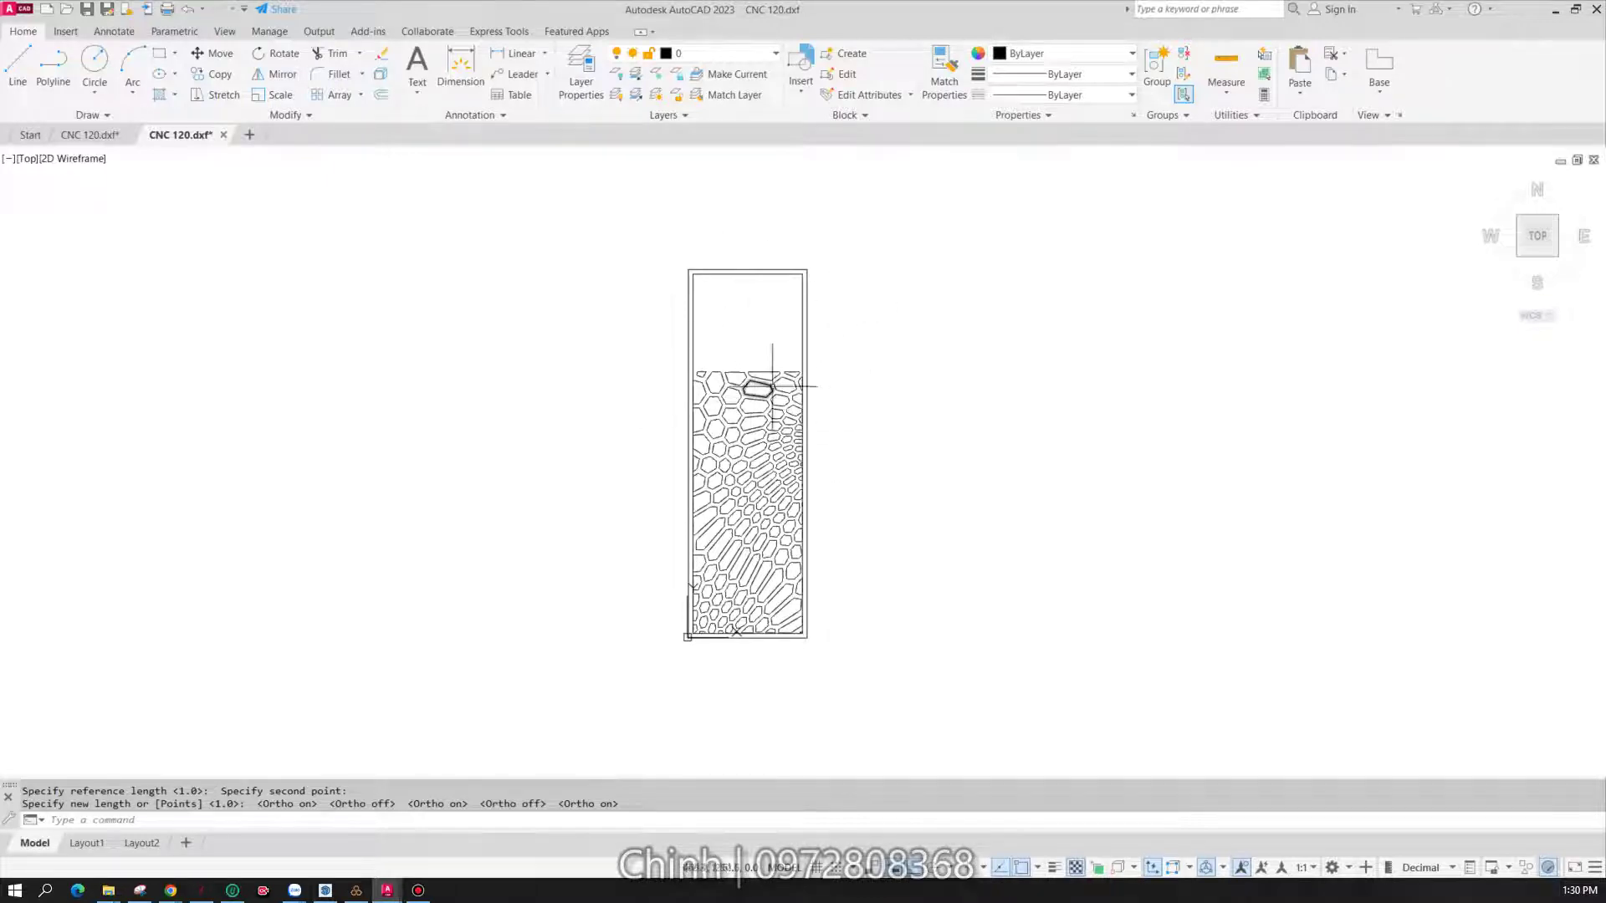
scroll(777, 387, up, 2)
scroll(642, 374, up, 3)
scroll(729, 341, down, 5)
text(dl)
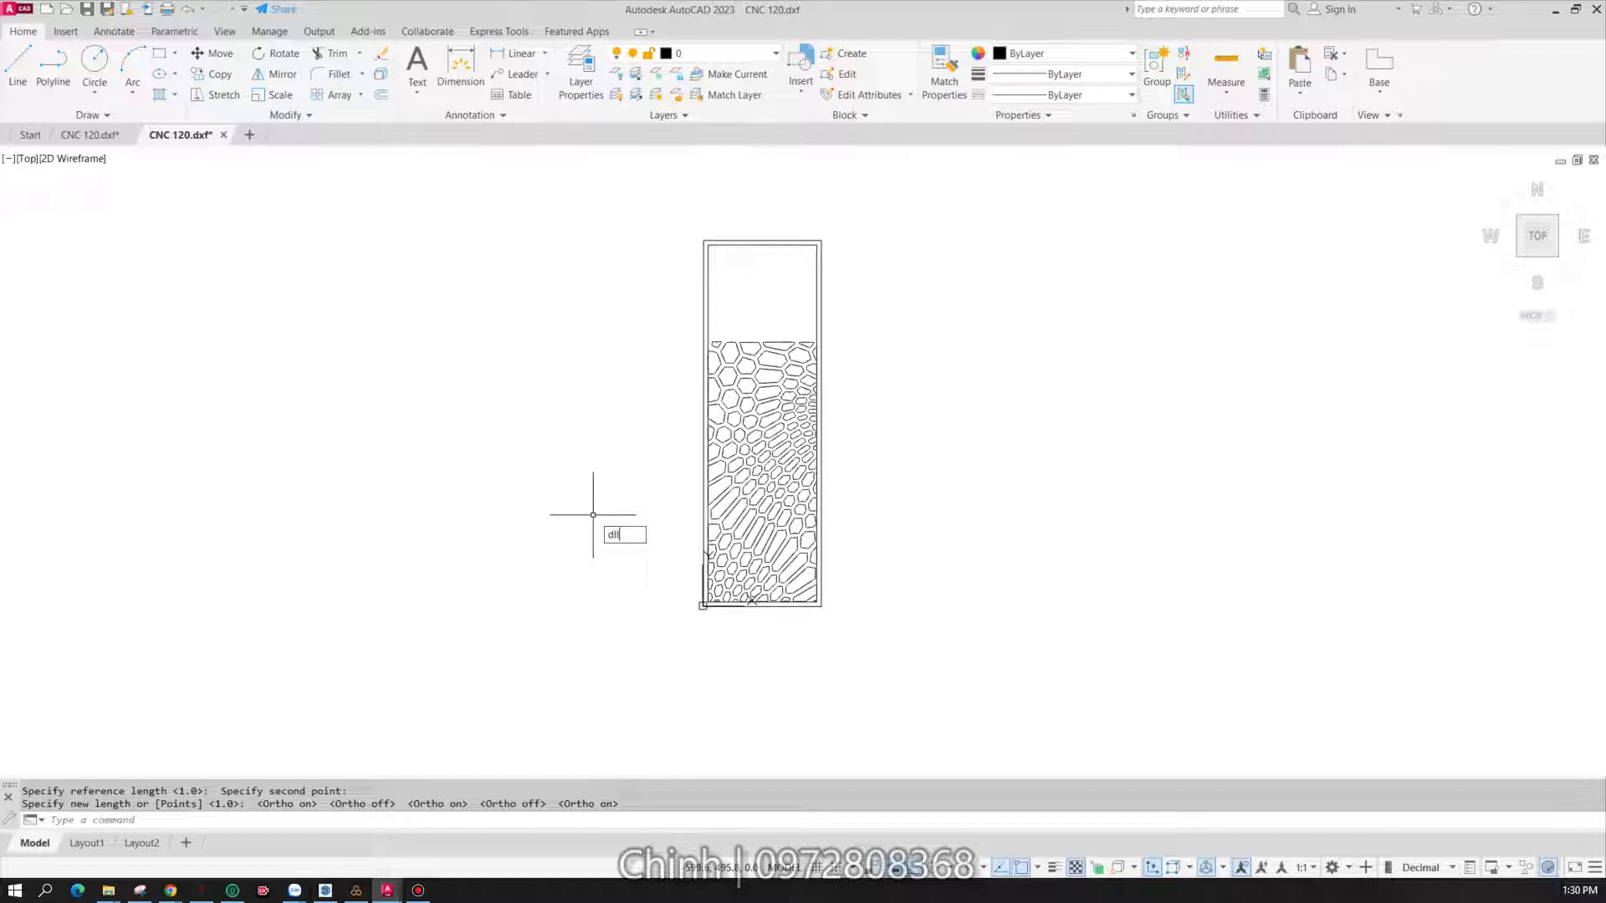
- Start a DIMLINEAR dimension with its first point on the pattern's top edge
text(i)
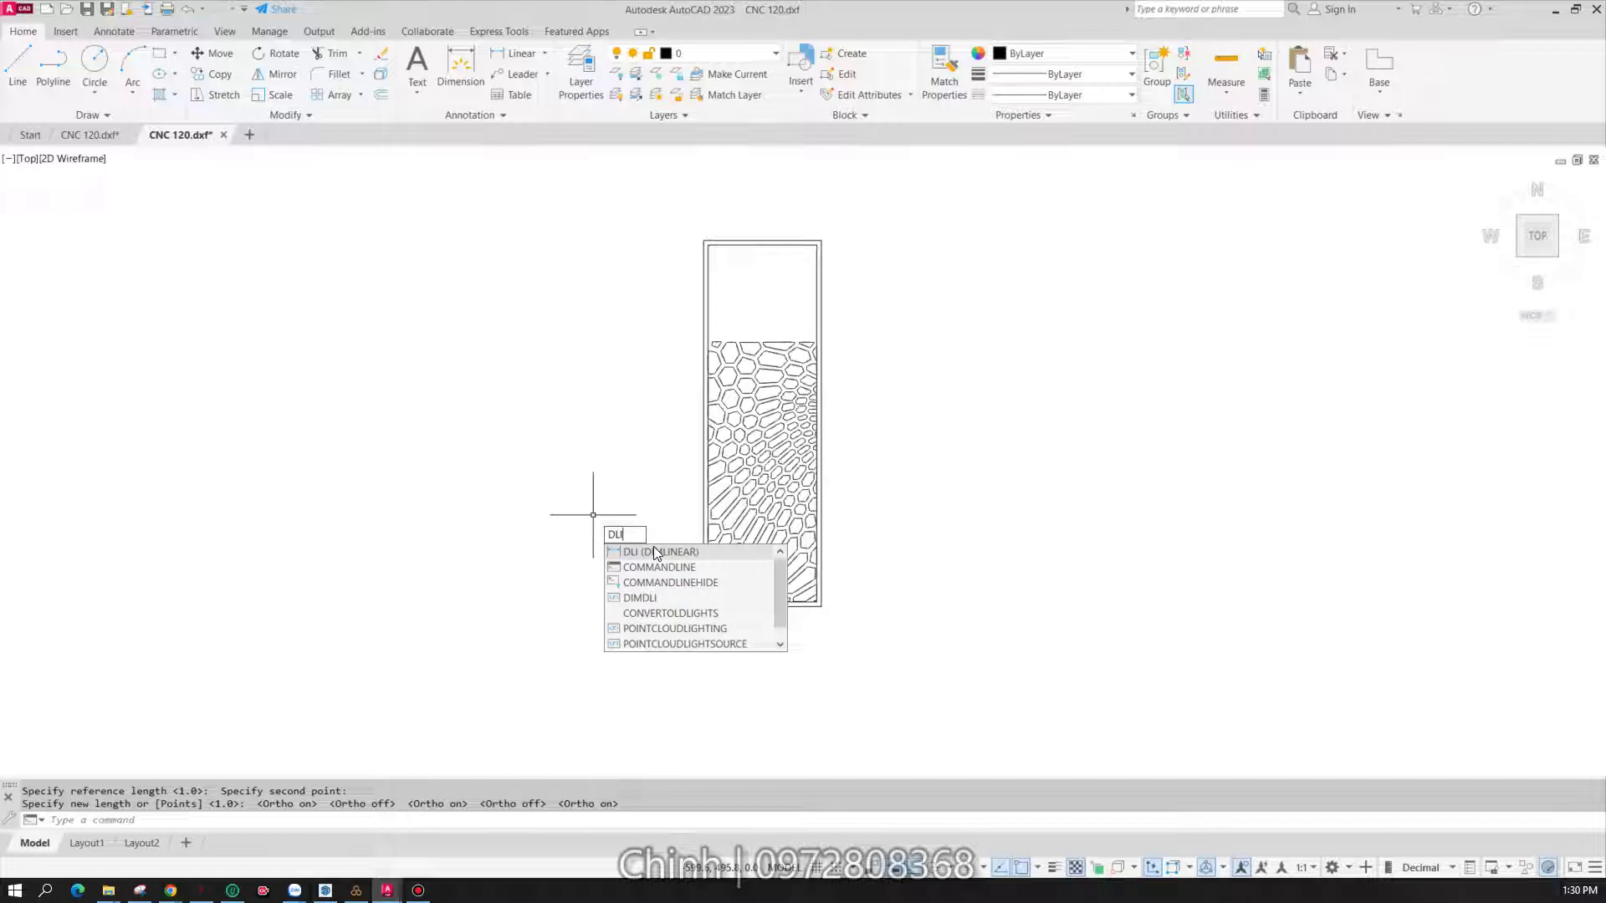
key(BackSpace)
key(BackSpace)
key(BackSpace)
text(ald)
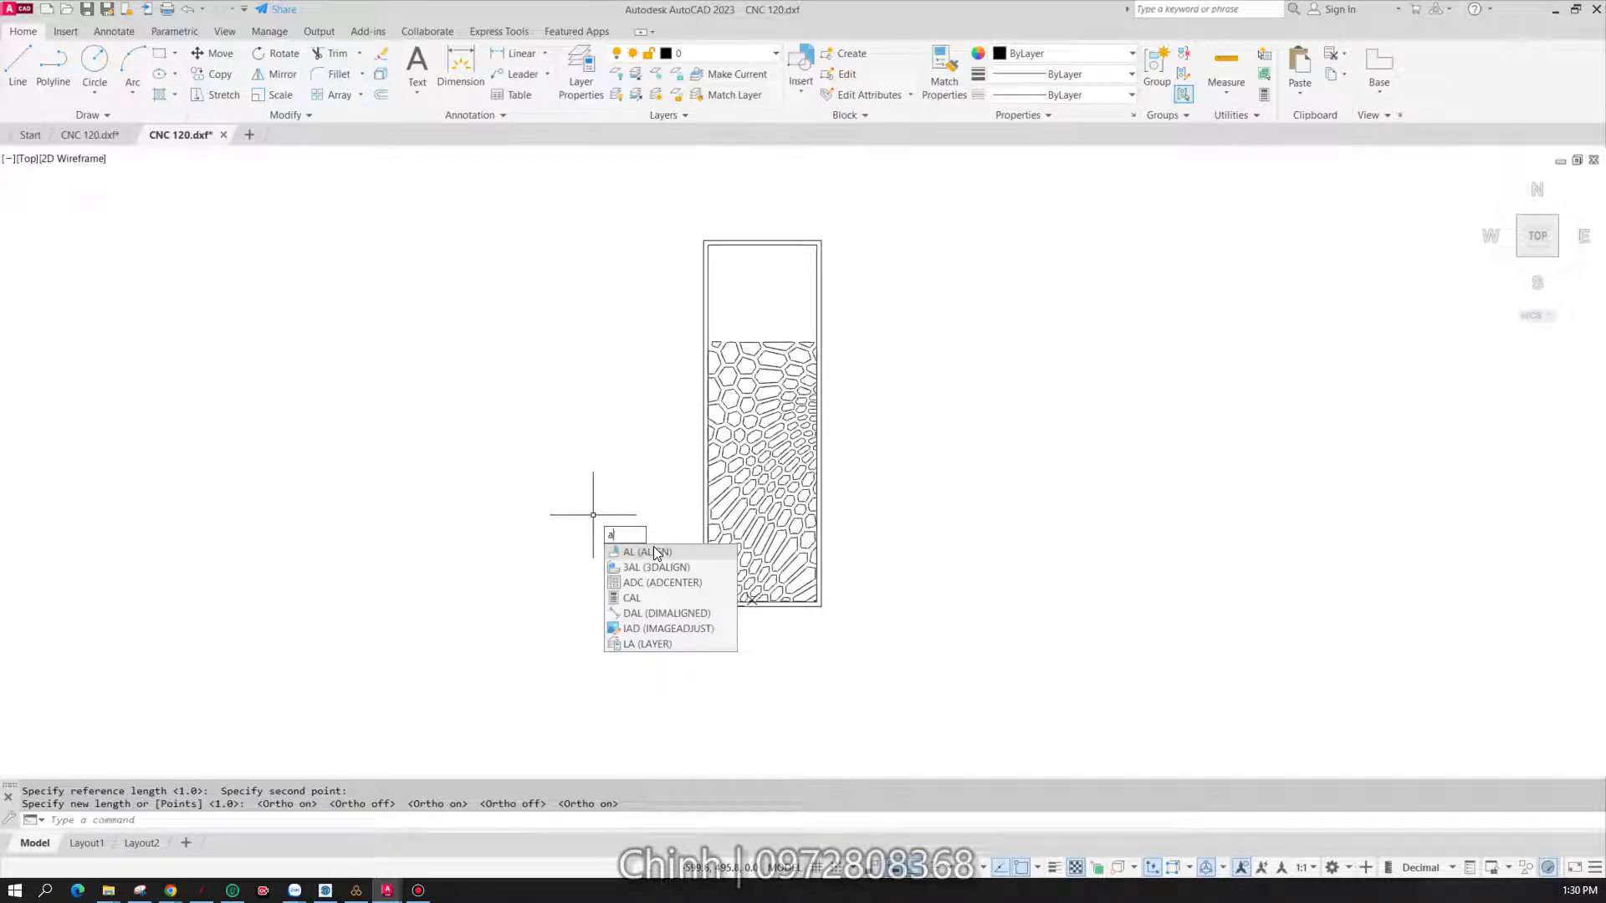
key(BackSpace)
key(BackSpace)
key(BackSpace)
text(dal)
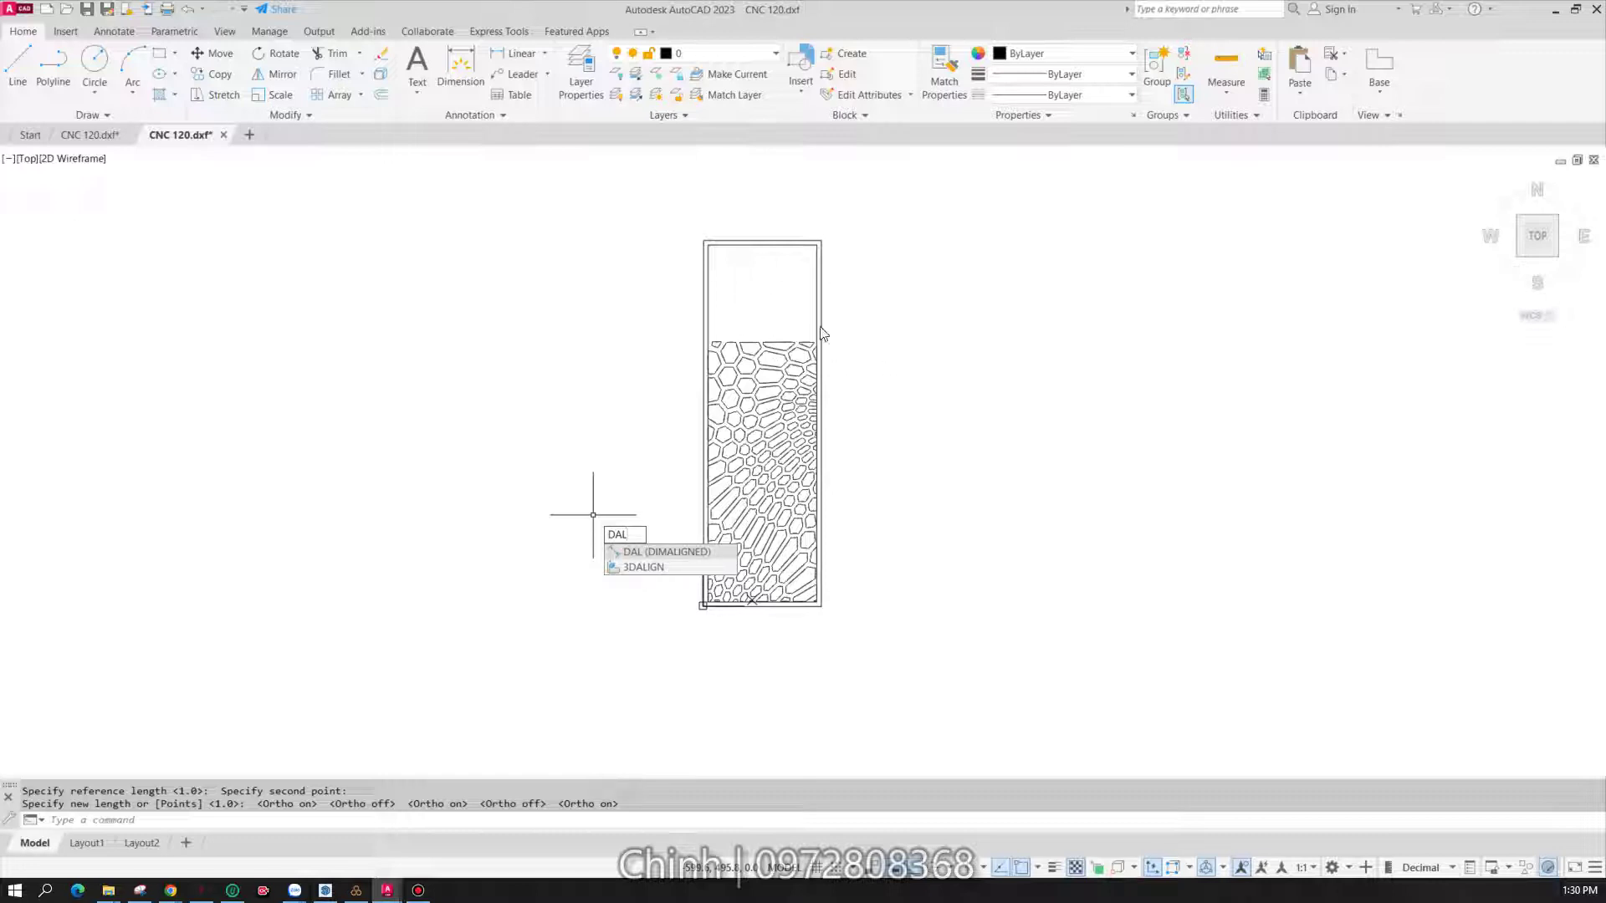
key(BackSpace)
key(BackSpace)
key(BackSpace)
text(dl)
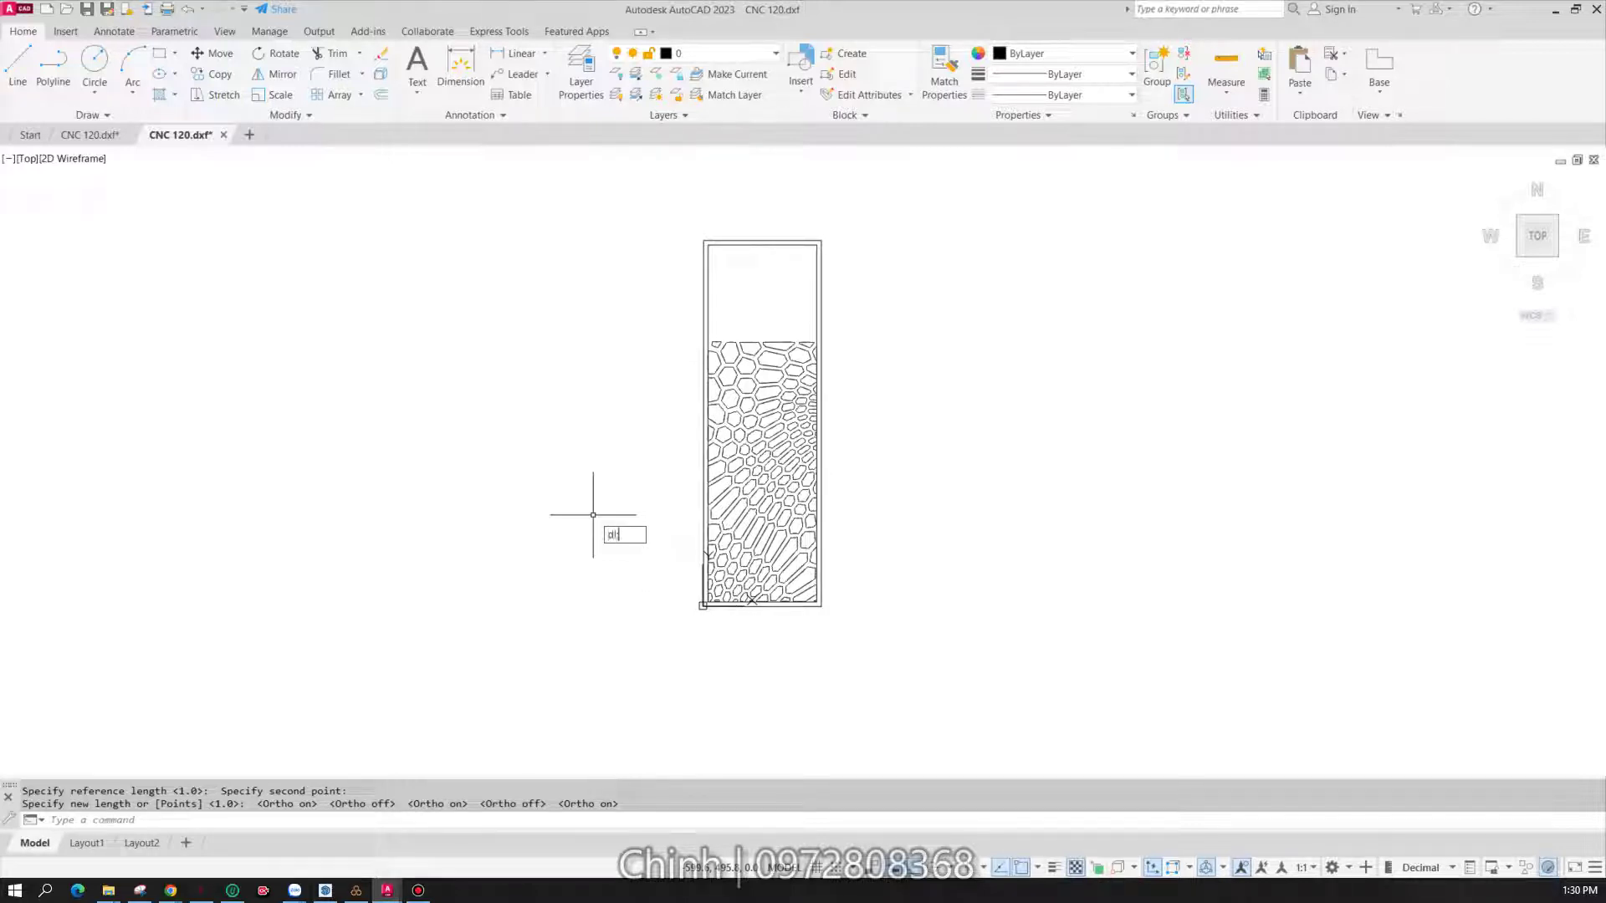
text(i)
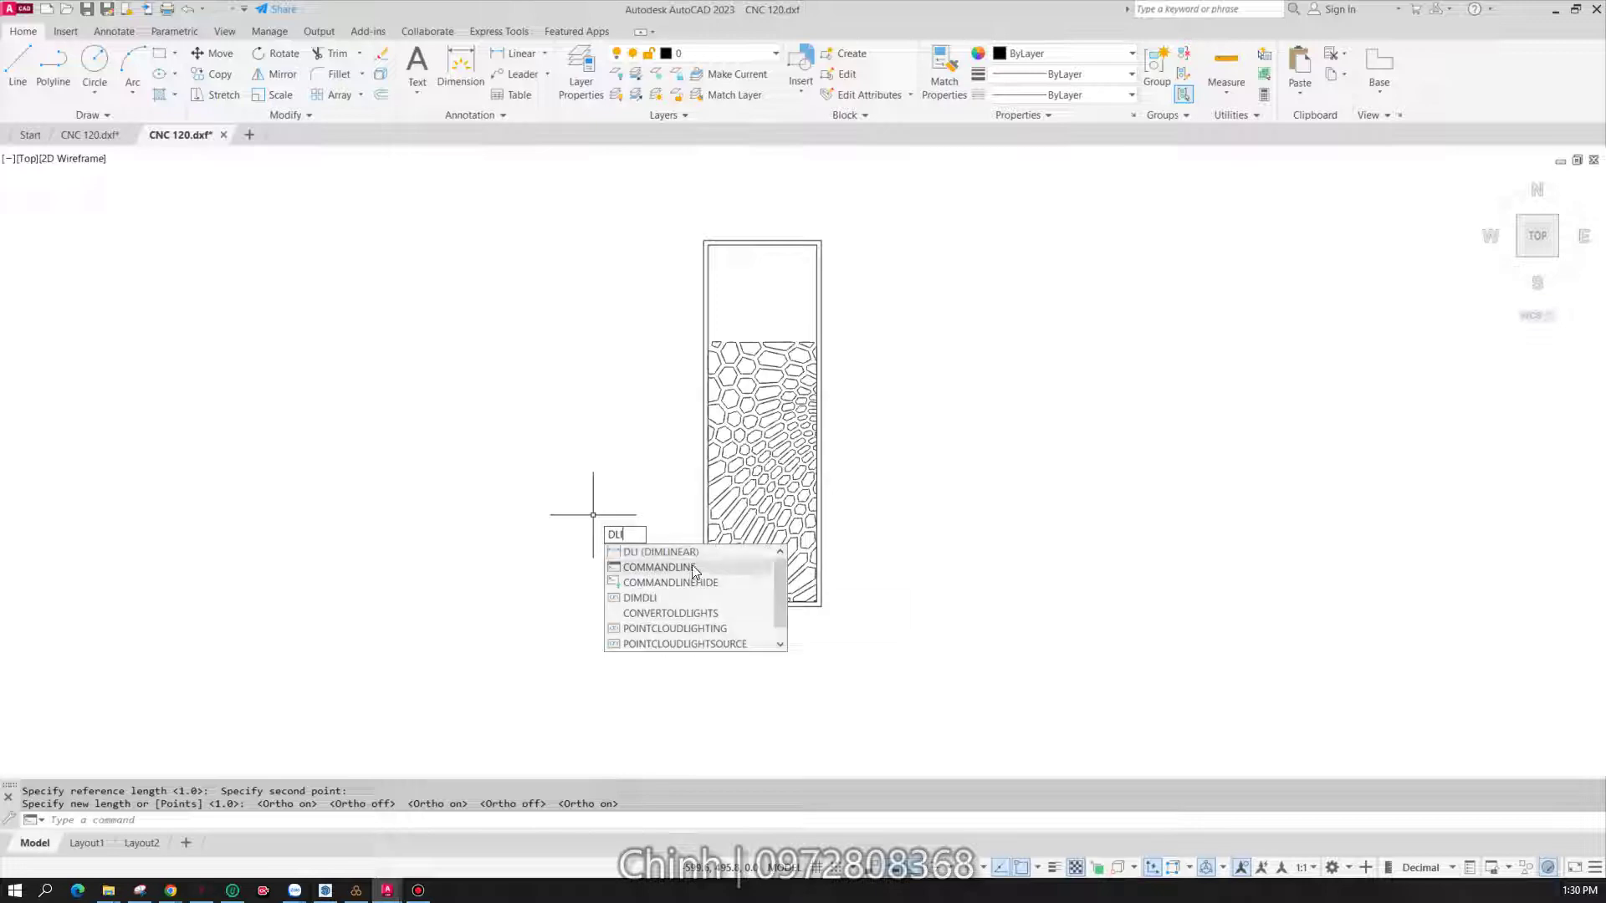
click(690, 555)
scroll(669, 352, up, 5)
scroll(645, 327, down, 6)
scroll(634, 301, up, 2)
scroll(637, 318, up, 4)
scroll(619, 334, up, 4)
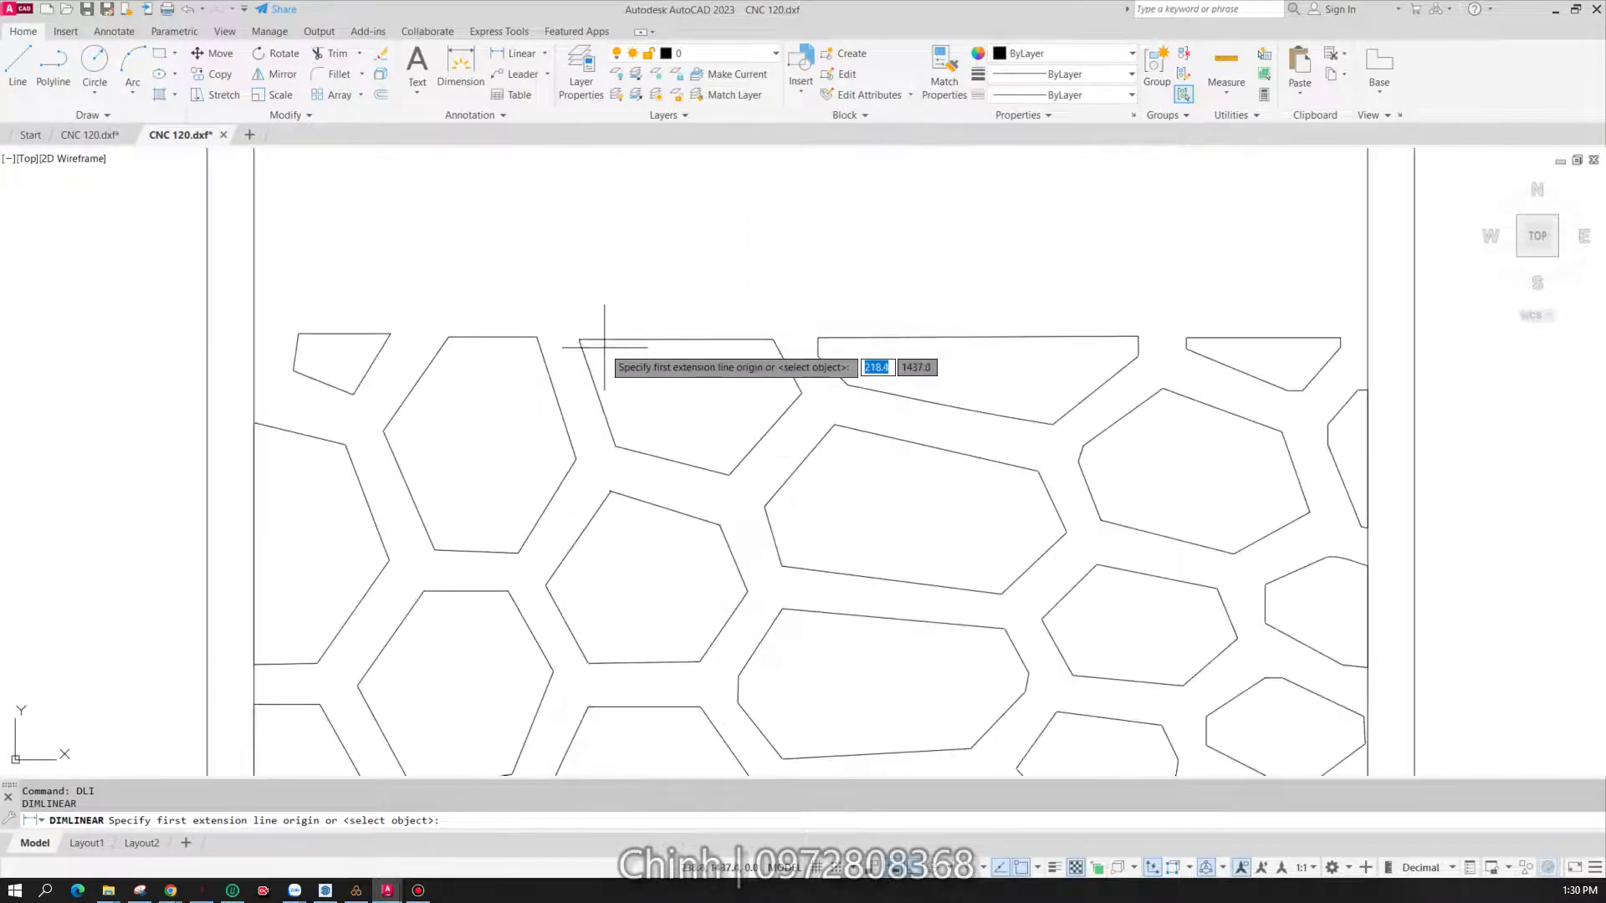
click(620, 340)
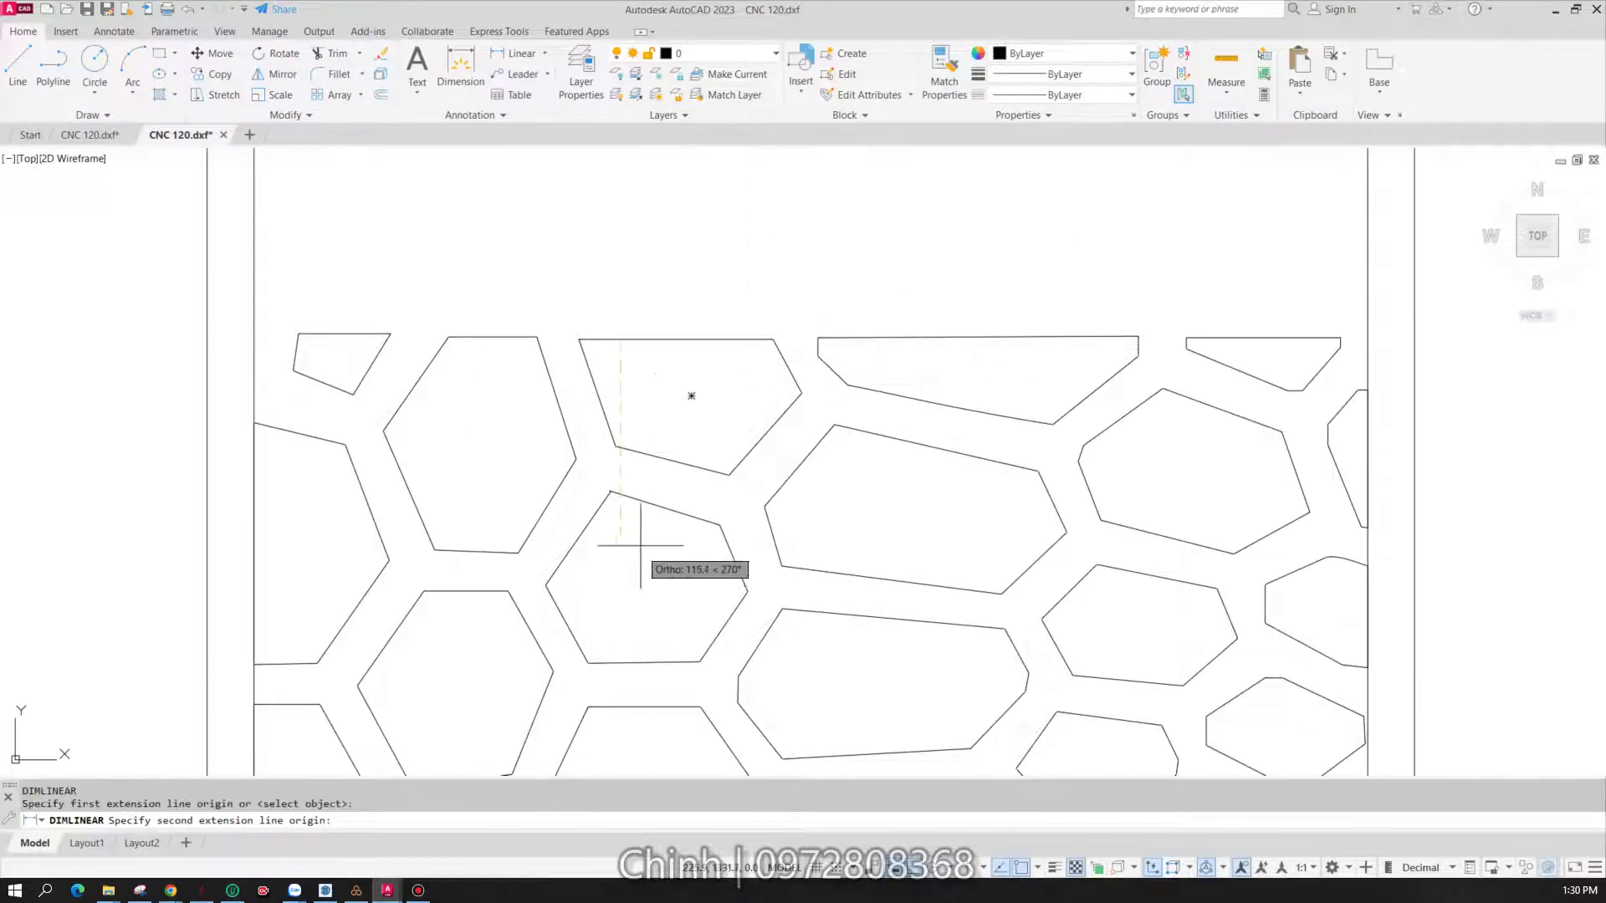
- With Ortho on, take the second point on the panel's bottom edge and place the dimension
key(F8)
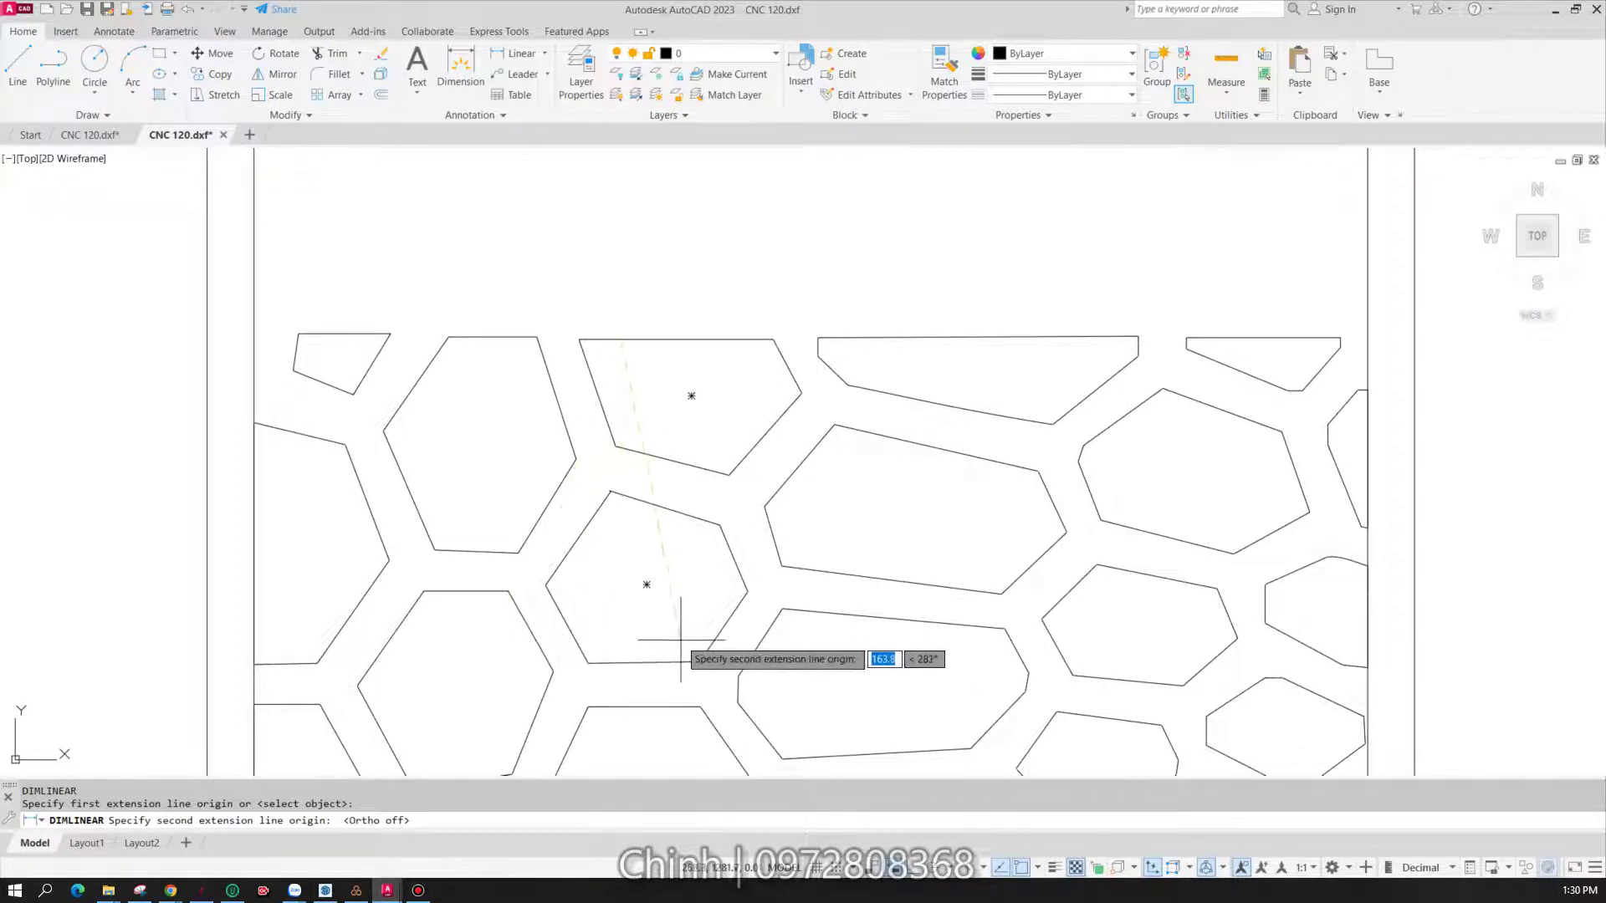
scroll(661, 636, down, 8)
key(F8)
scroll(630, 626, up, 3)
scroll(627, 591, up, 2)
scroll(610, 581, up, 2)
scroll(649, 591, up, 2)
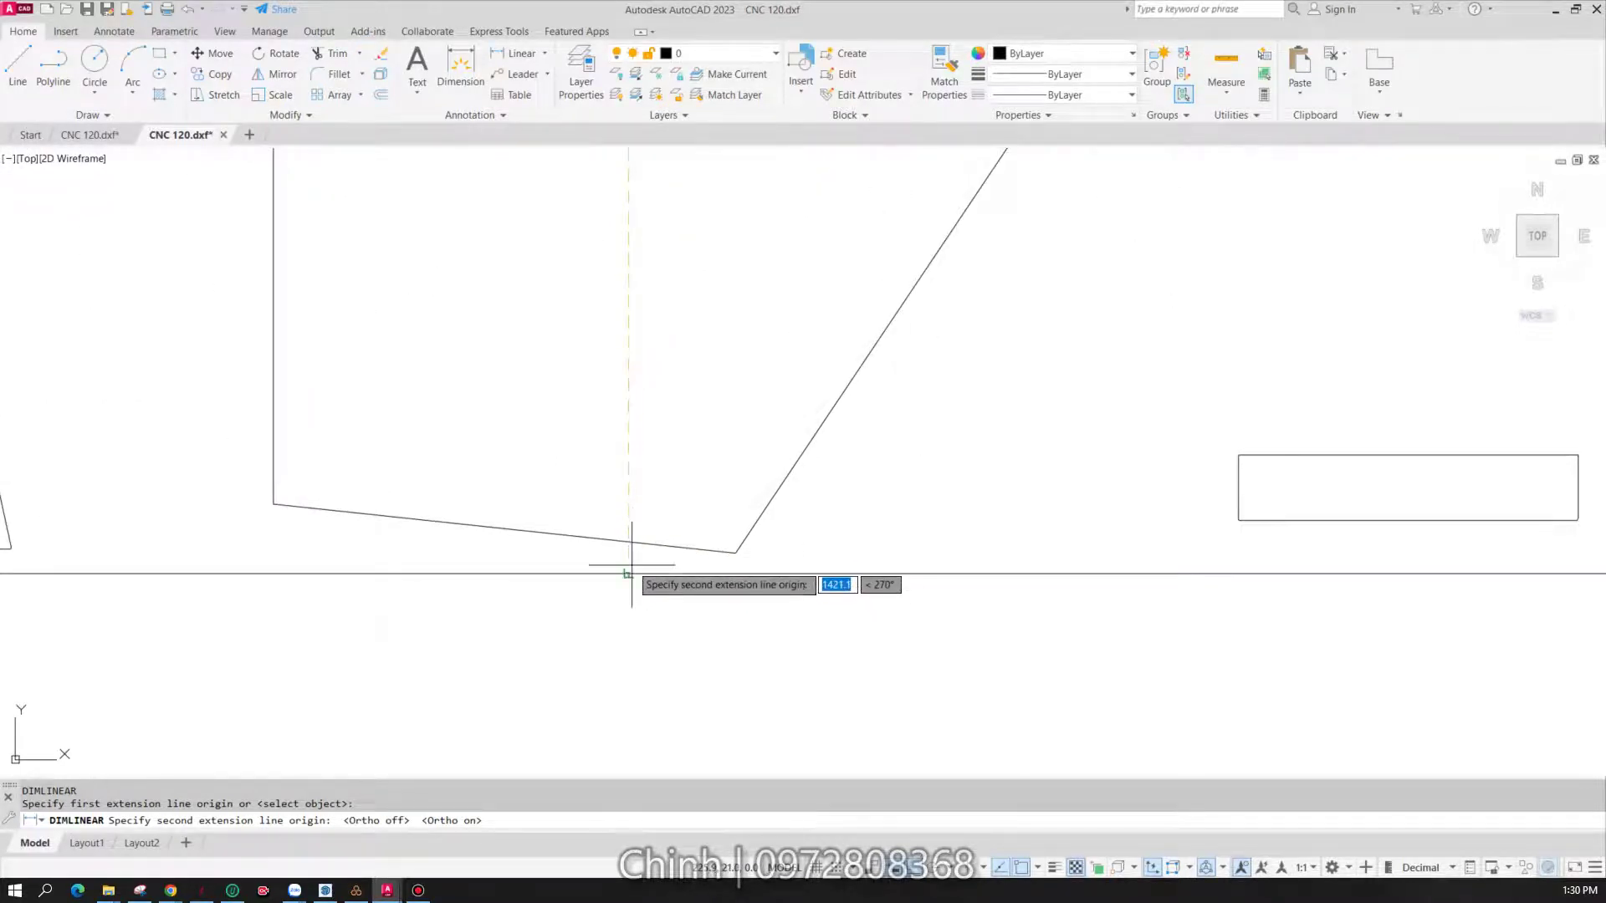
scroll(632, 574, down, 3)
scroll(640, 575, up, 4)
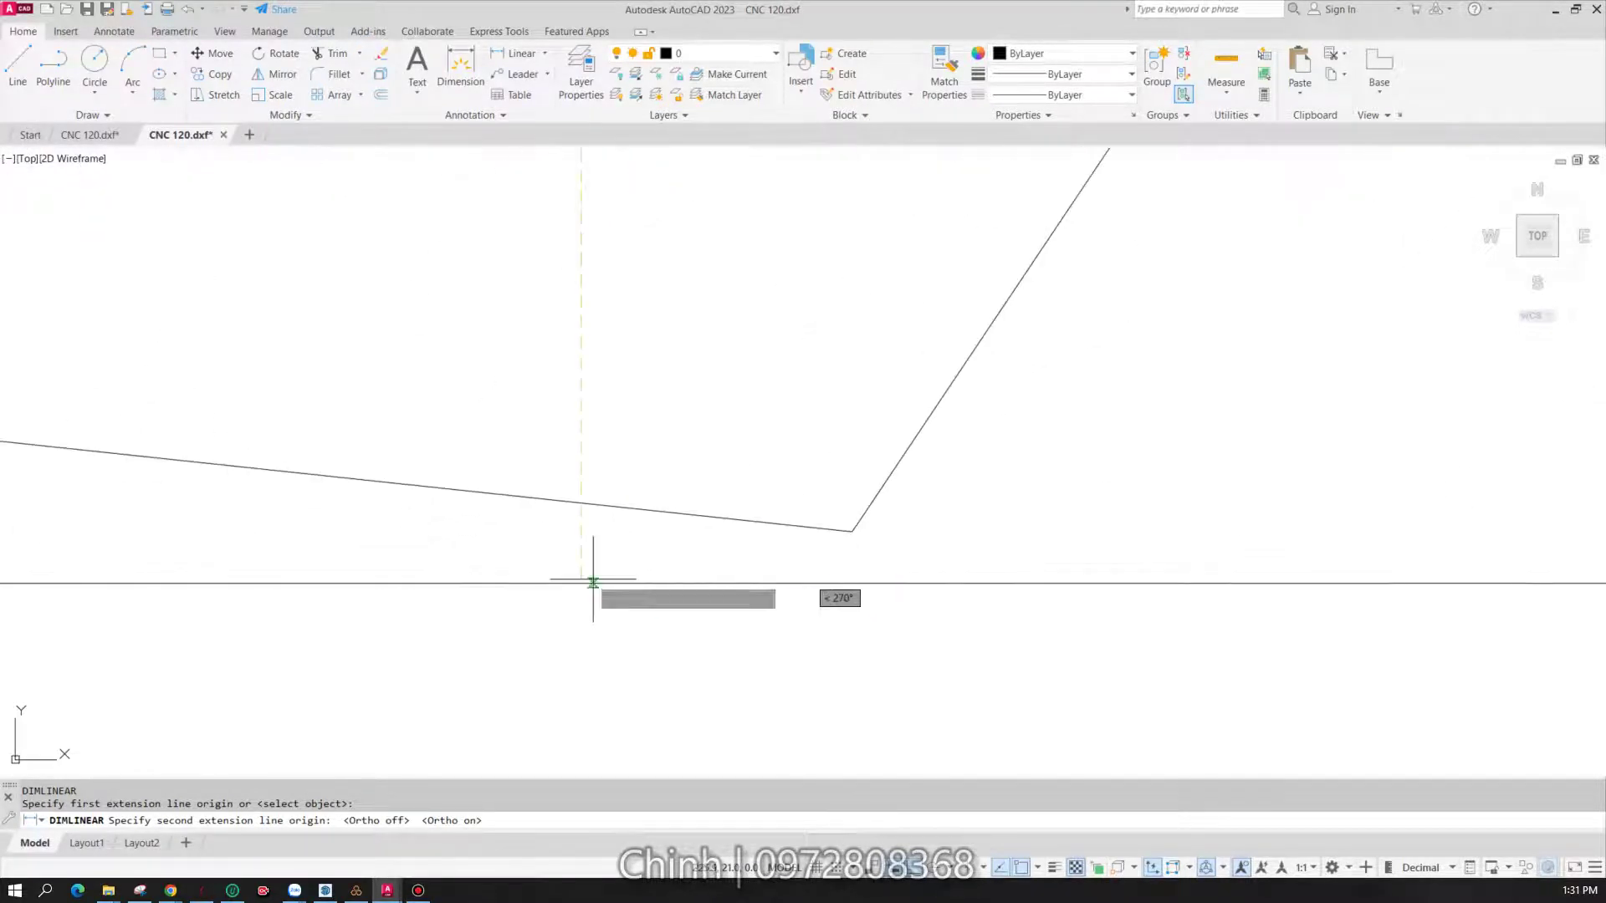
scroll(586, 578, down, 2)
scroll(590, 535, down, 3)
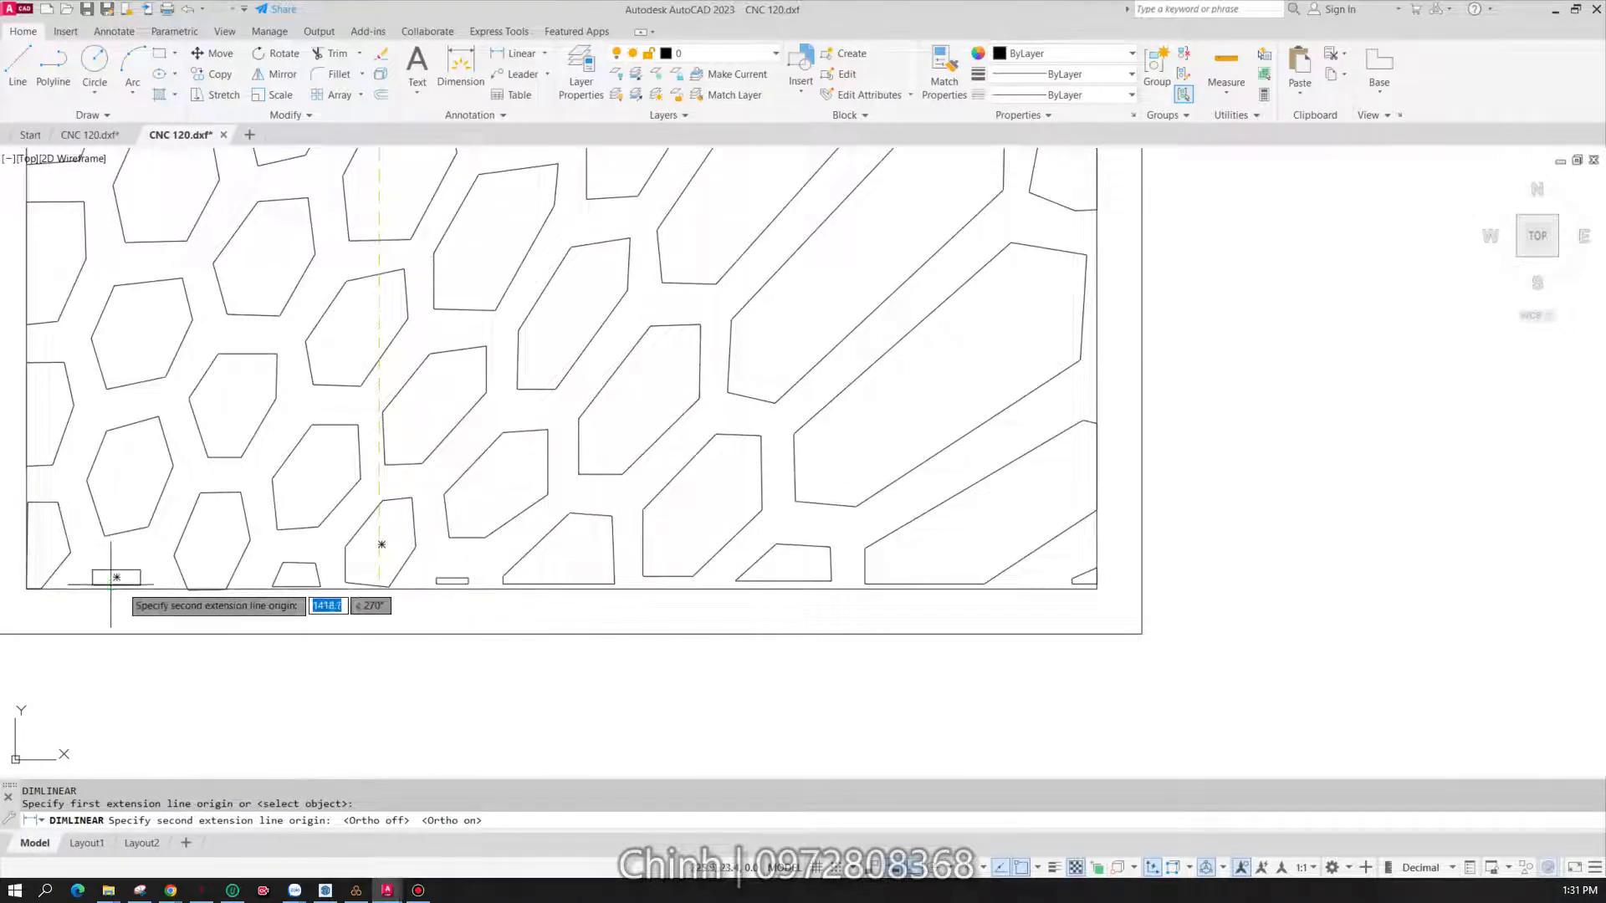
scroll(110, 578, up, 4)
scroll(118, 466, down, 3)
scroll(85, 459, up, 2)
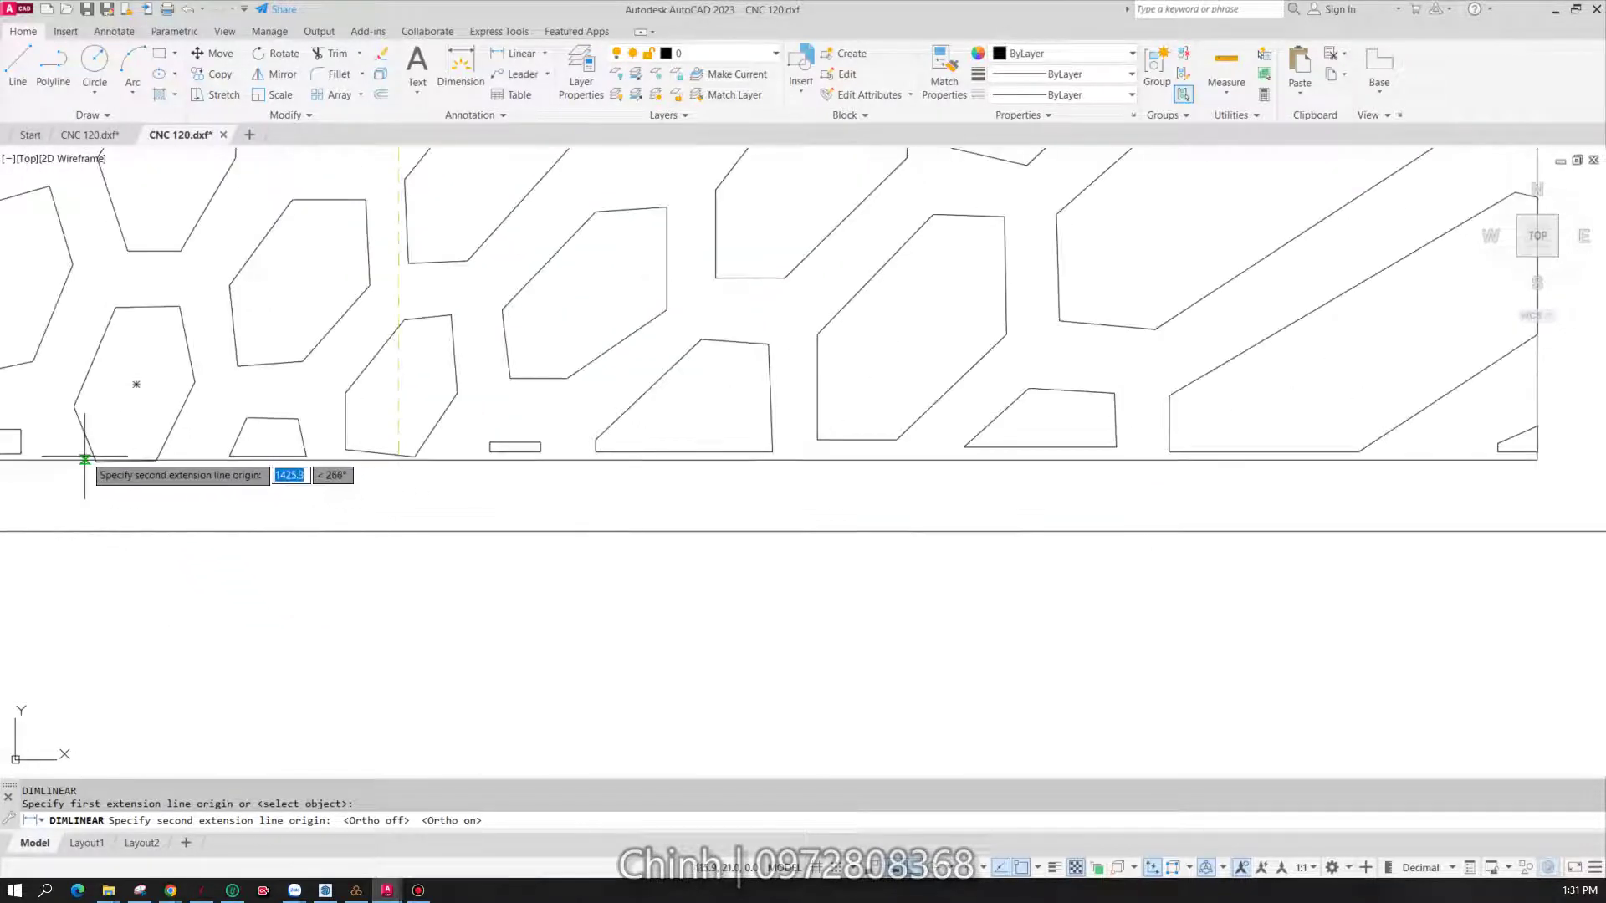
scroll(85, 459, up, 3)
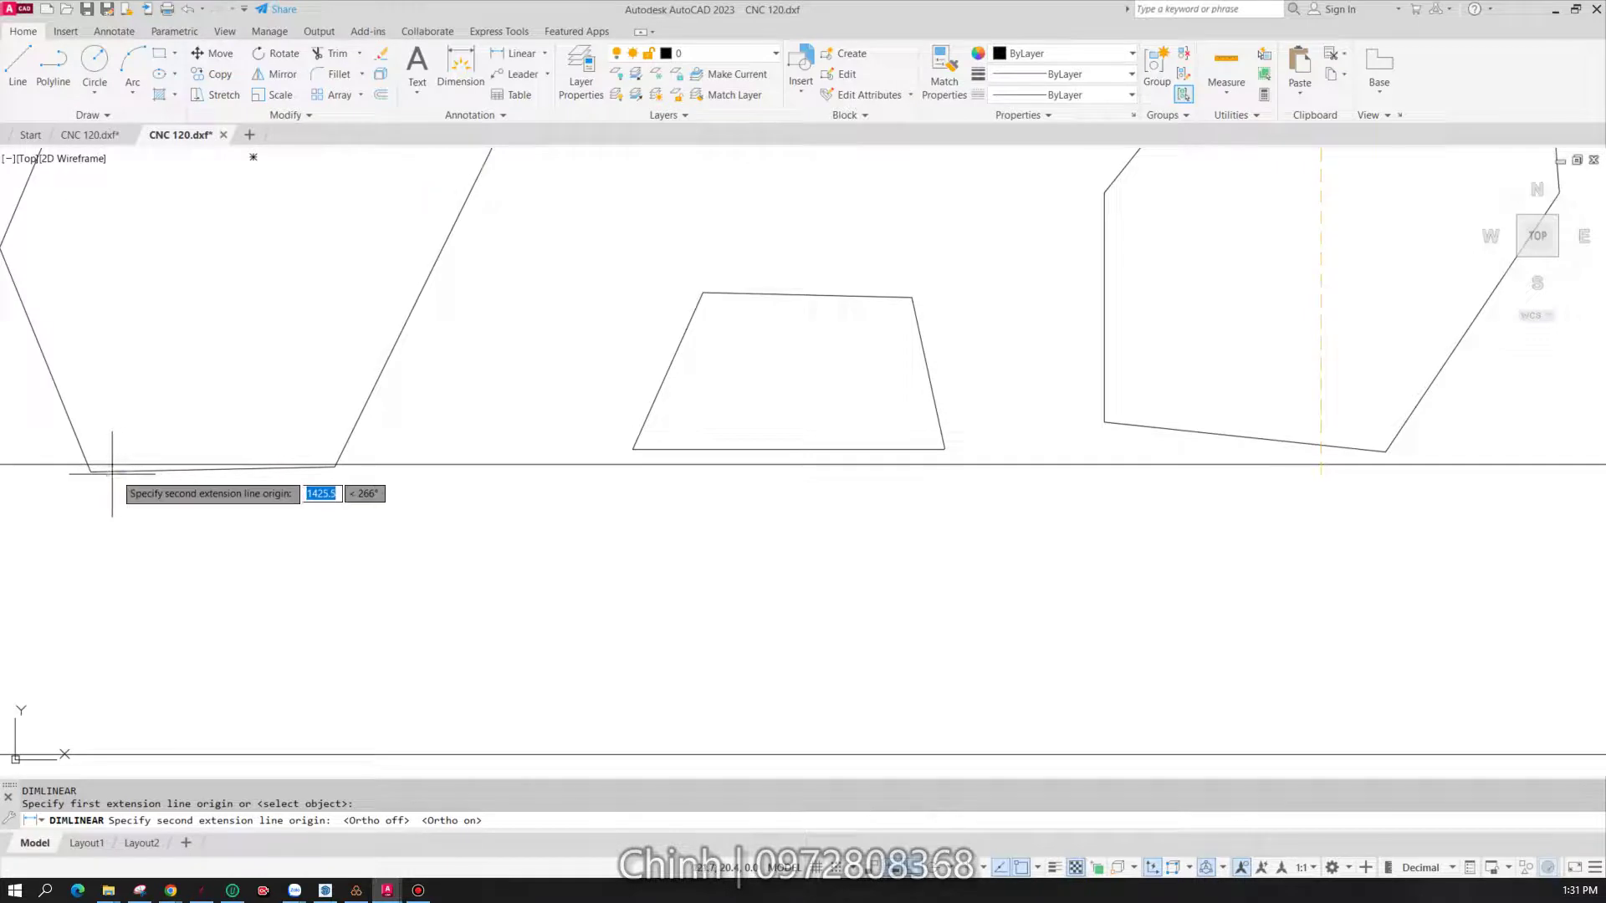
scroll(110, 471, down, 2)
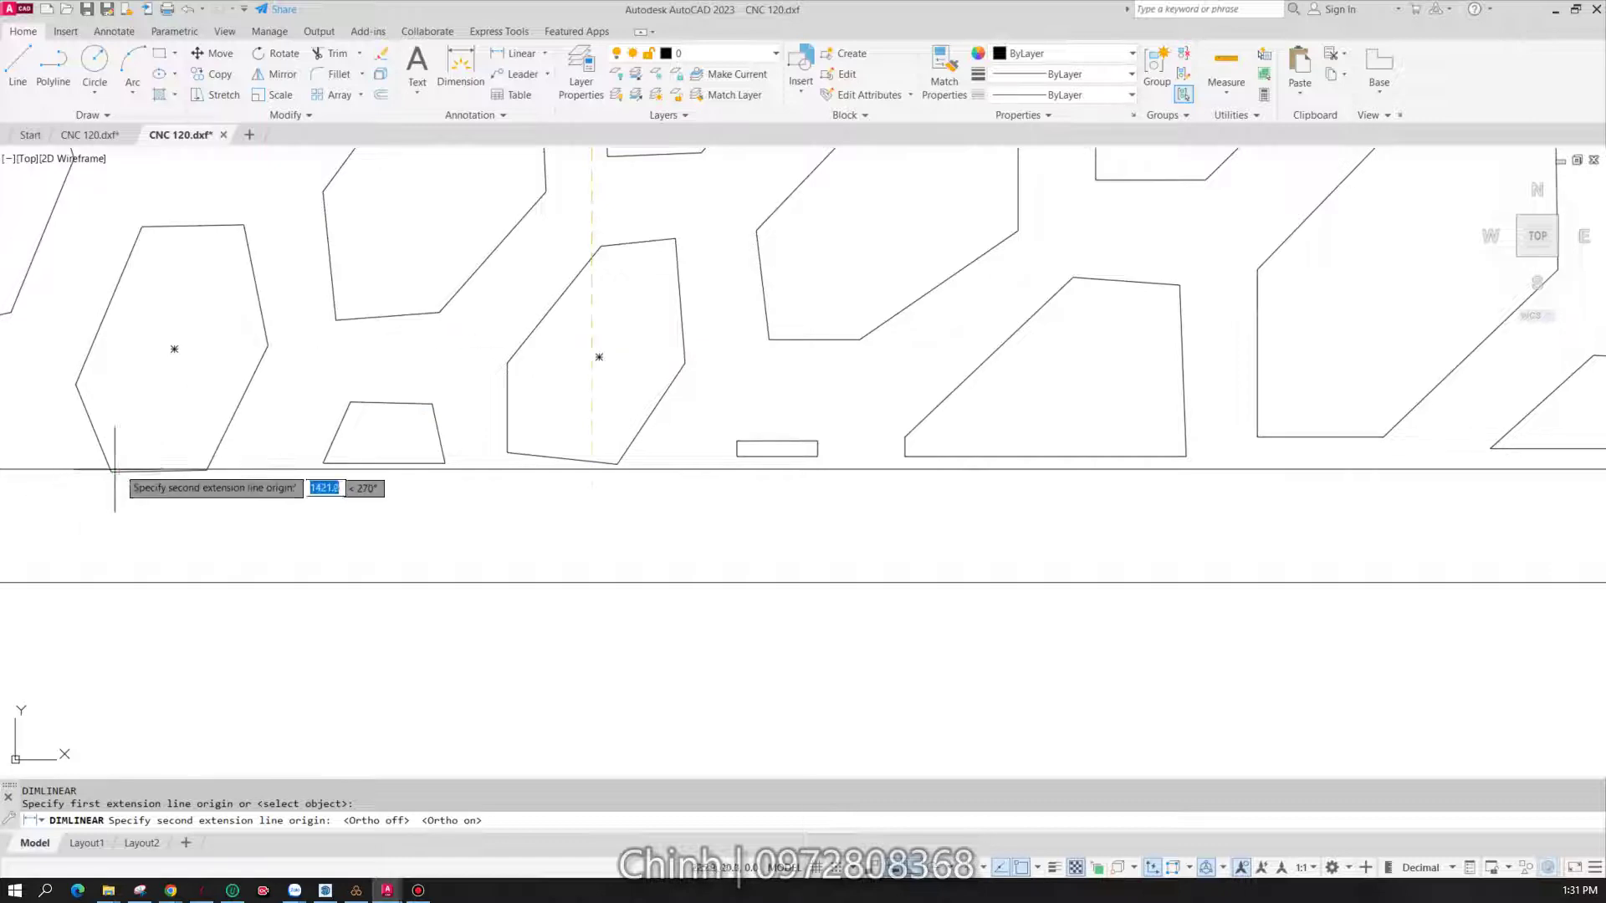
scroll(592, 467, up, 5)
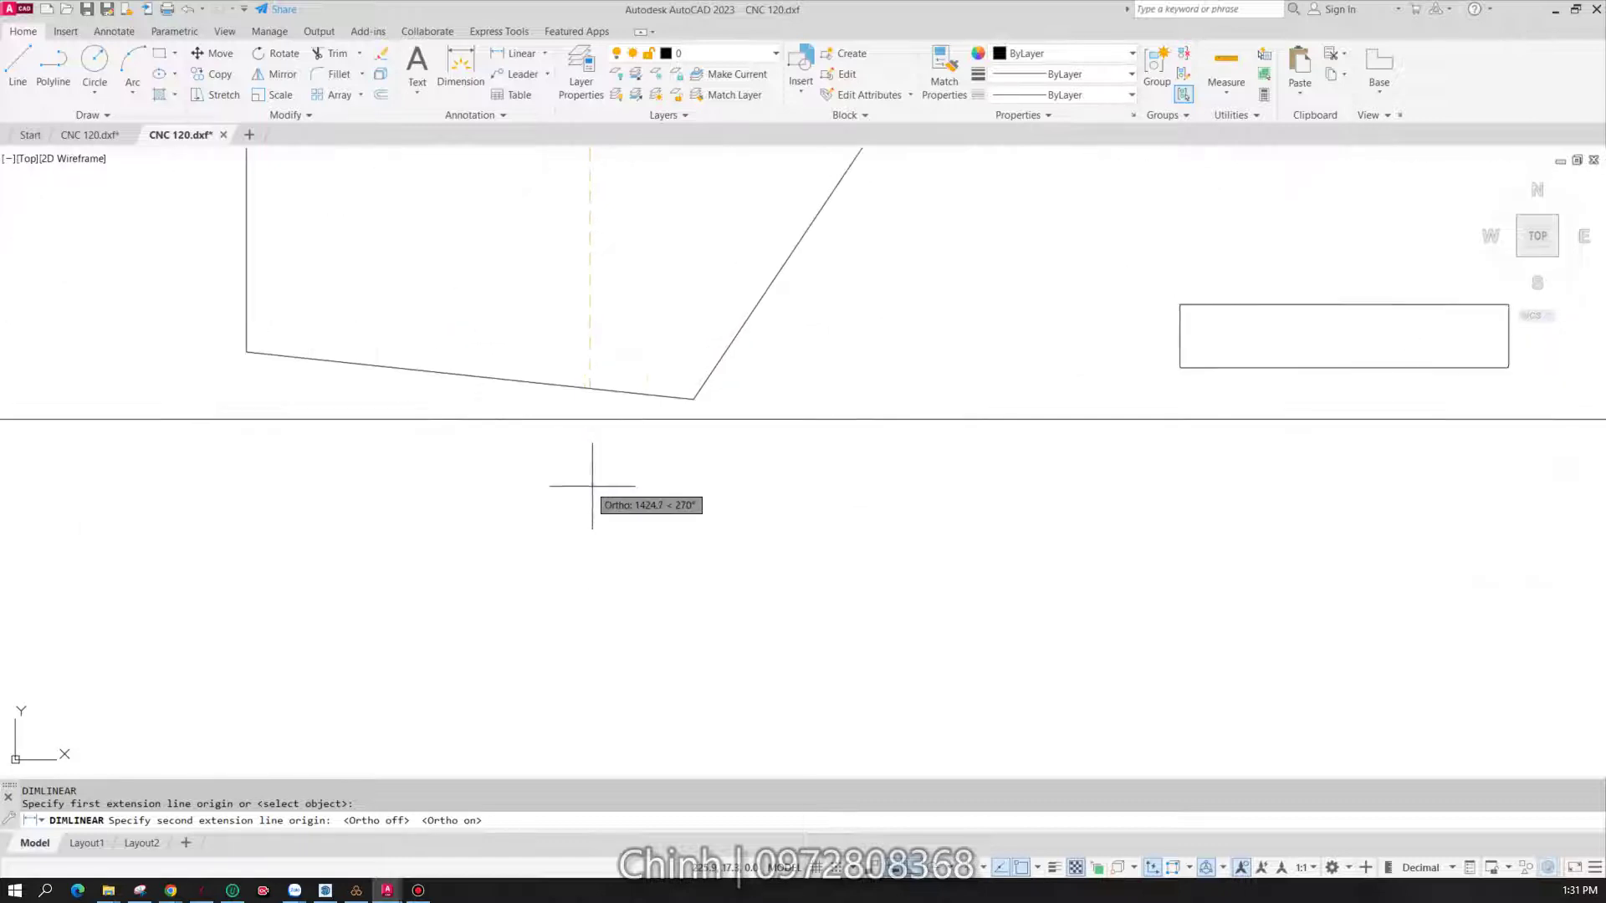
click(588, 414)
click(837, 405)
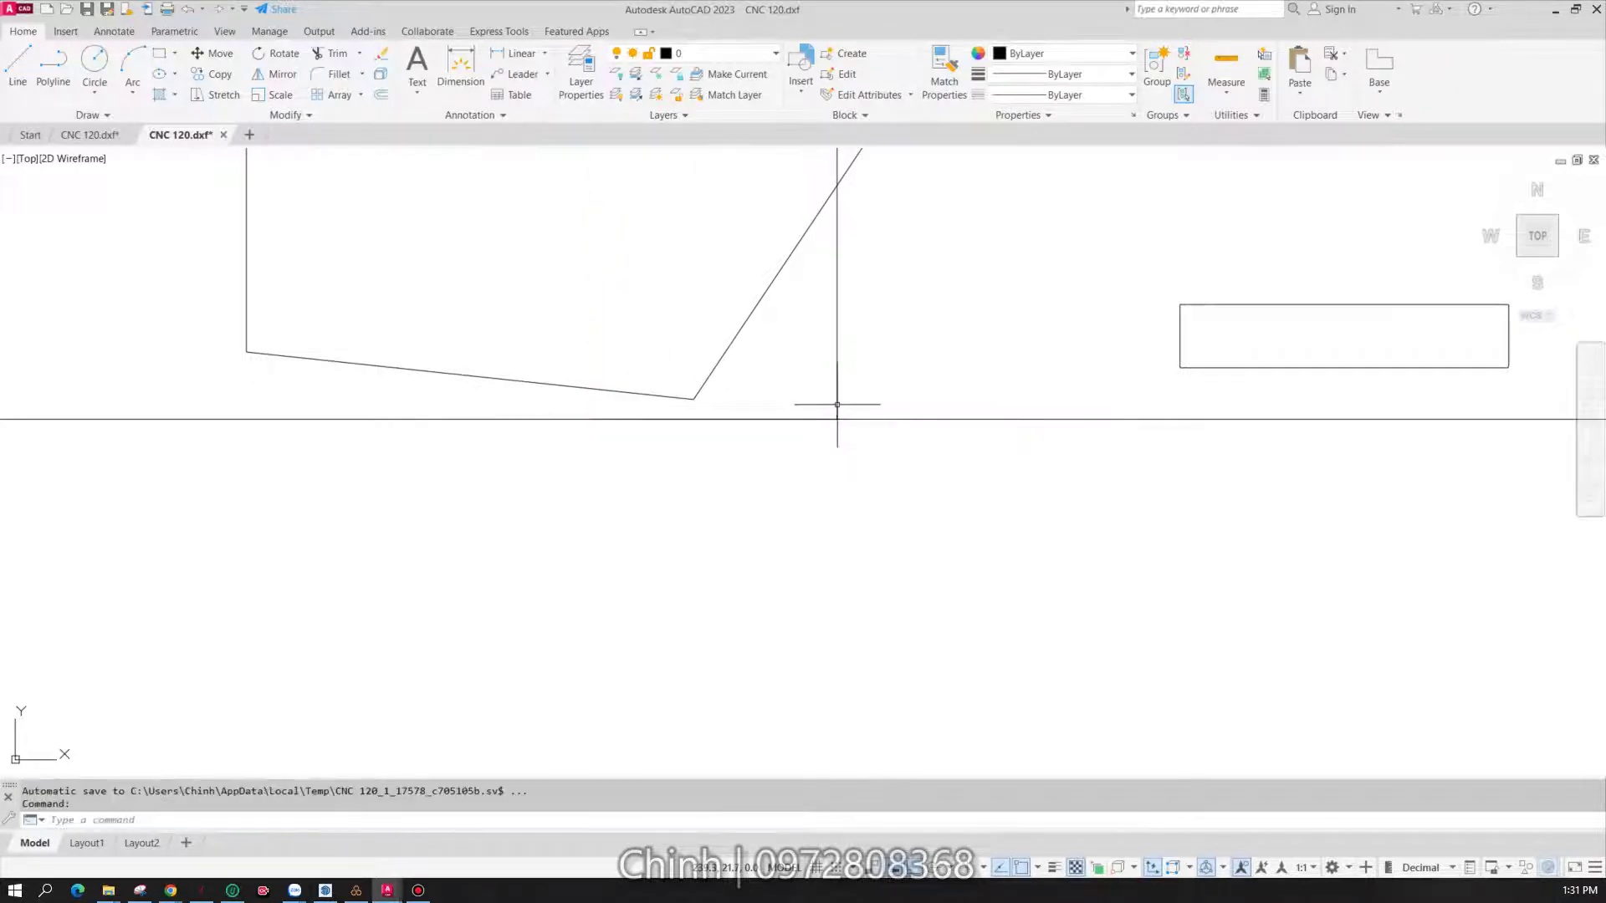
- Start a new linear dimension from the hexagon pattern's top edge
scroll(872, 371, down, 3)
scroll(806, 404, down, 2)
scroll(834, 427, up, 3)
scroll(903, 388, up, 3)
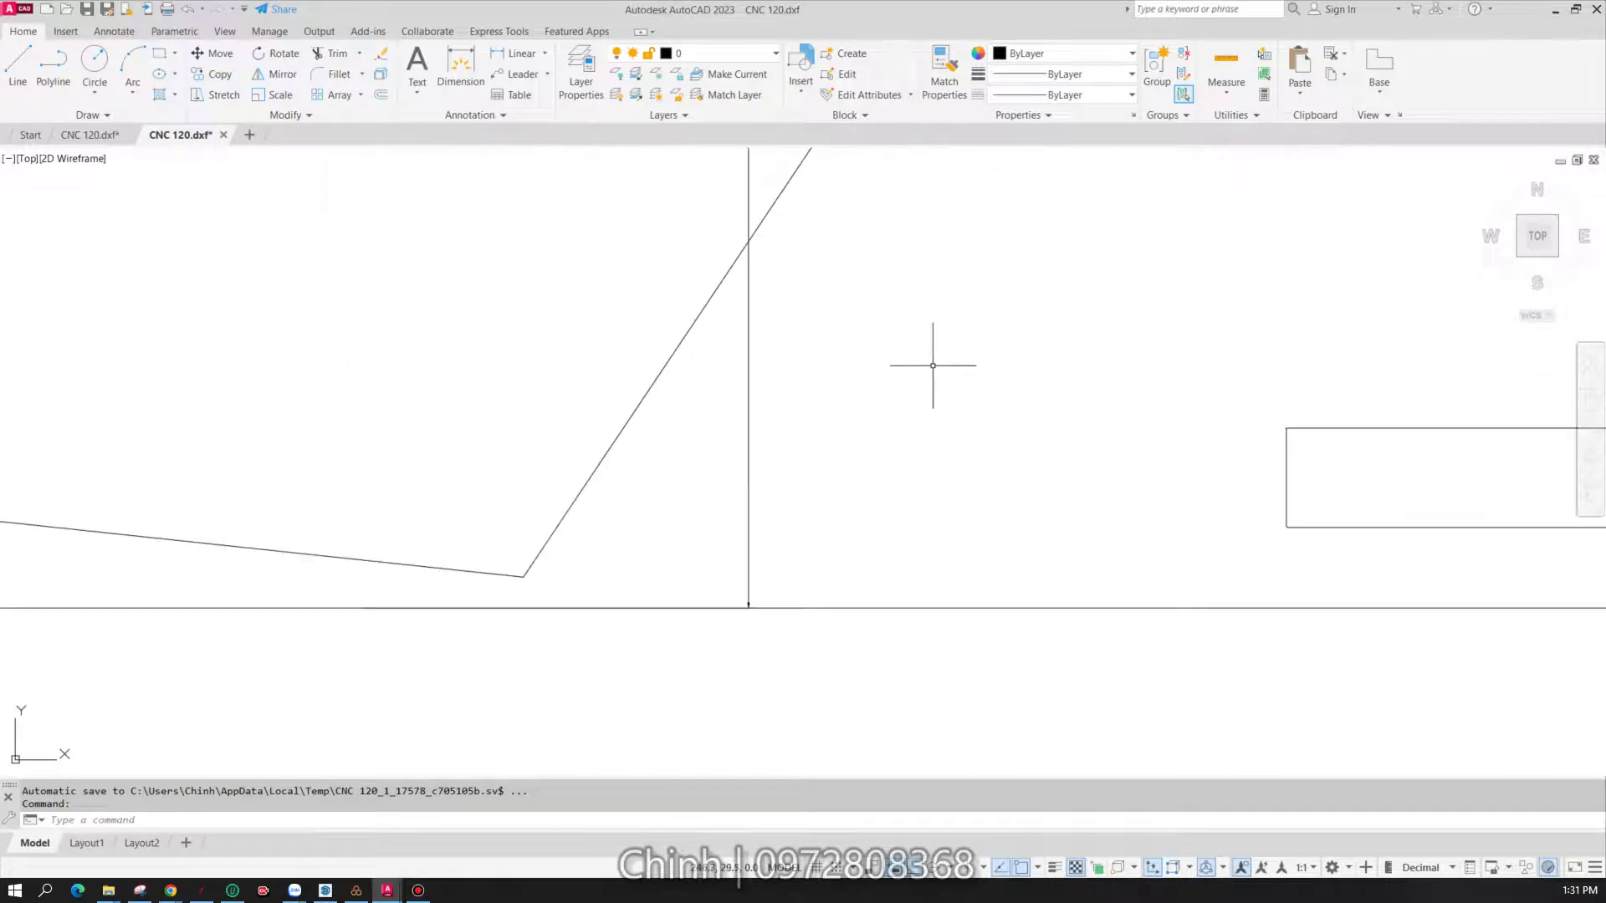
scroll(757, 519, down, 5)
scroll(784, 258, up, 5)
scroll(727, 342, up, 2)
scroll(674, 430, down, 5)
scroll(674, 430, up, 4)
scroll(651, 588, up, 1)
scroll(651, 589, down, 2)
scroll(600, 359, down, 2)
scroll(615, 639, down, 2)
scroll(574, 537, up, 5)
scroll(591, 663, down, 6)
scroll(603, 568, up, 4)
scroll(642, 613, up, 4)
scroll(632, 565, down, 6)
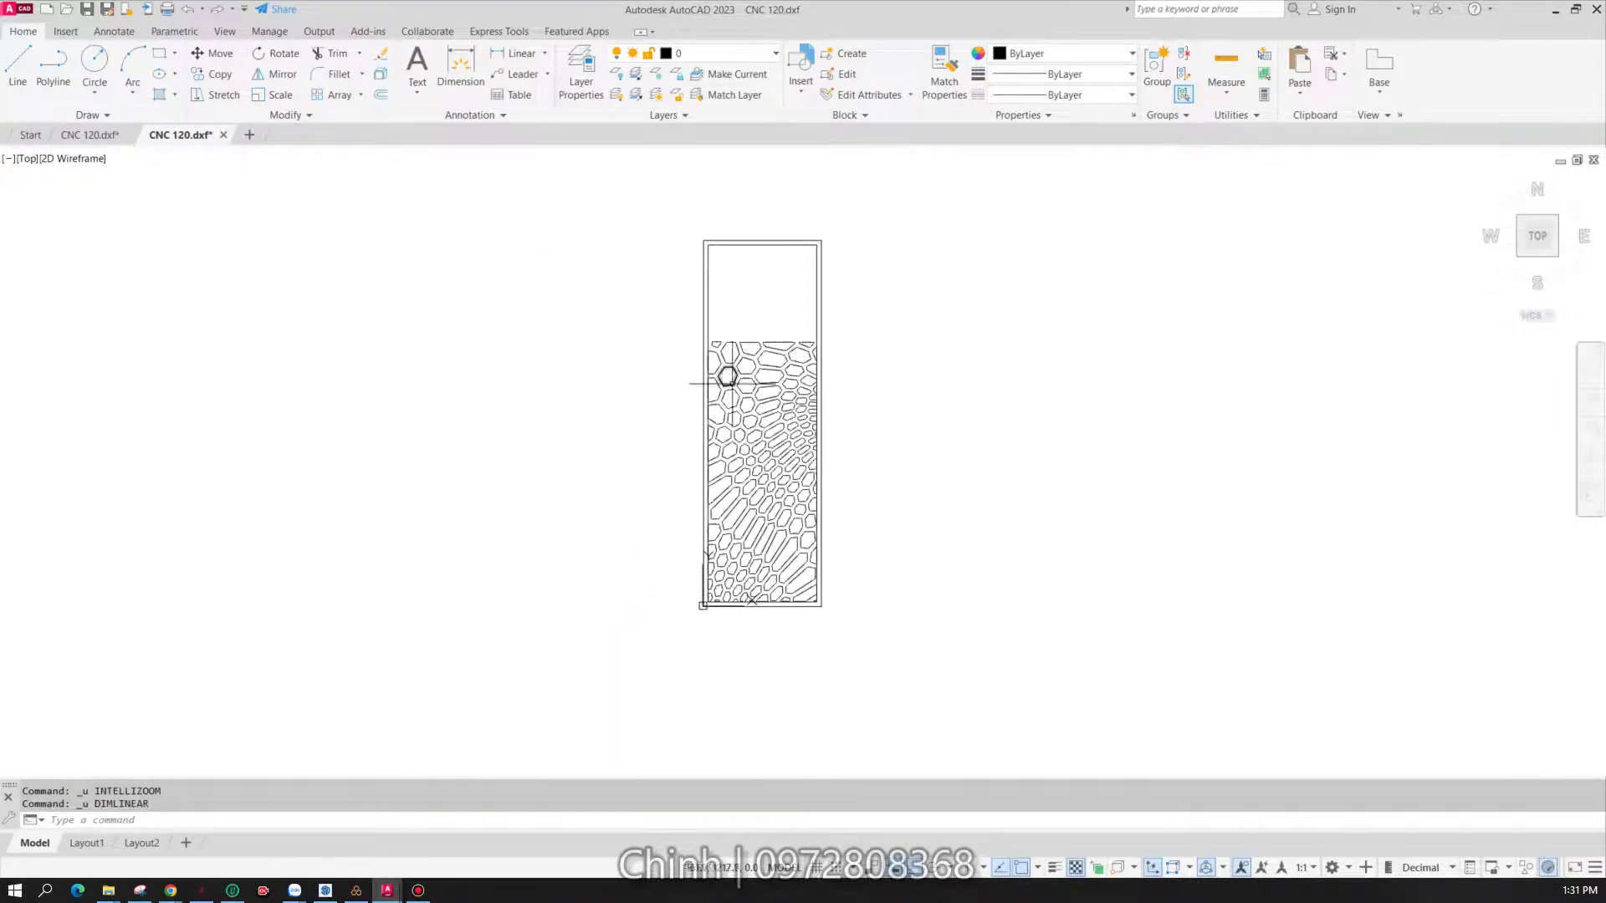
scroll(732, 384, up, 5)
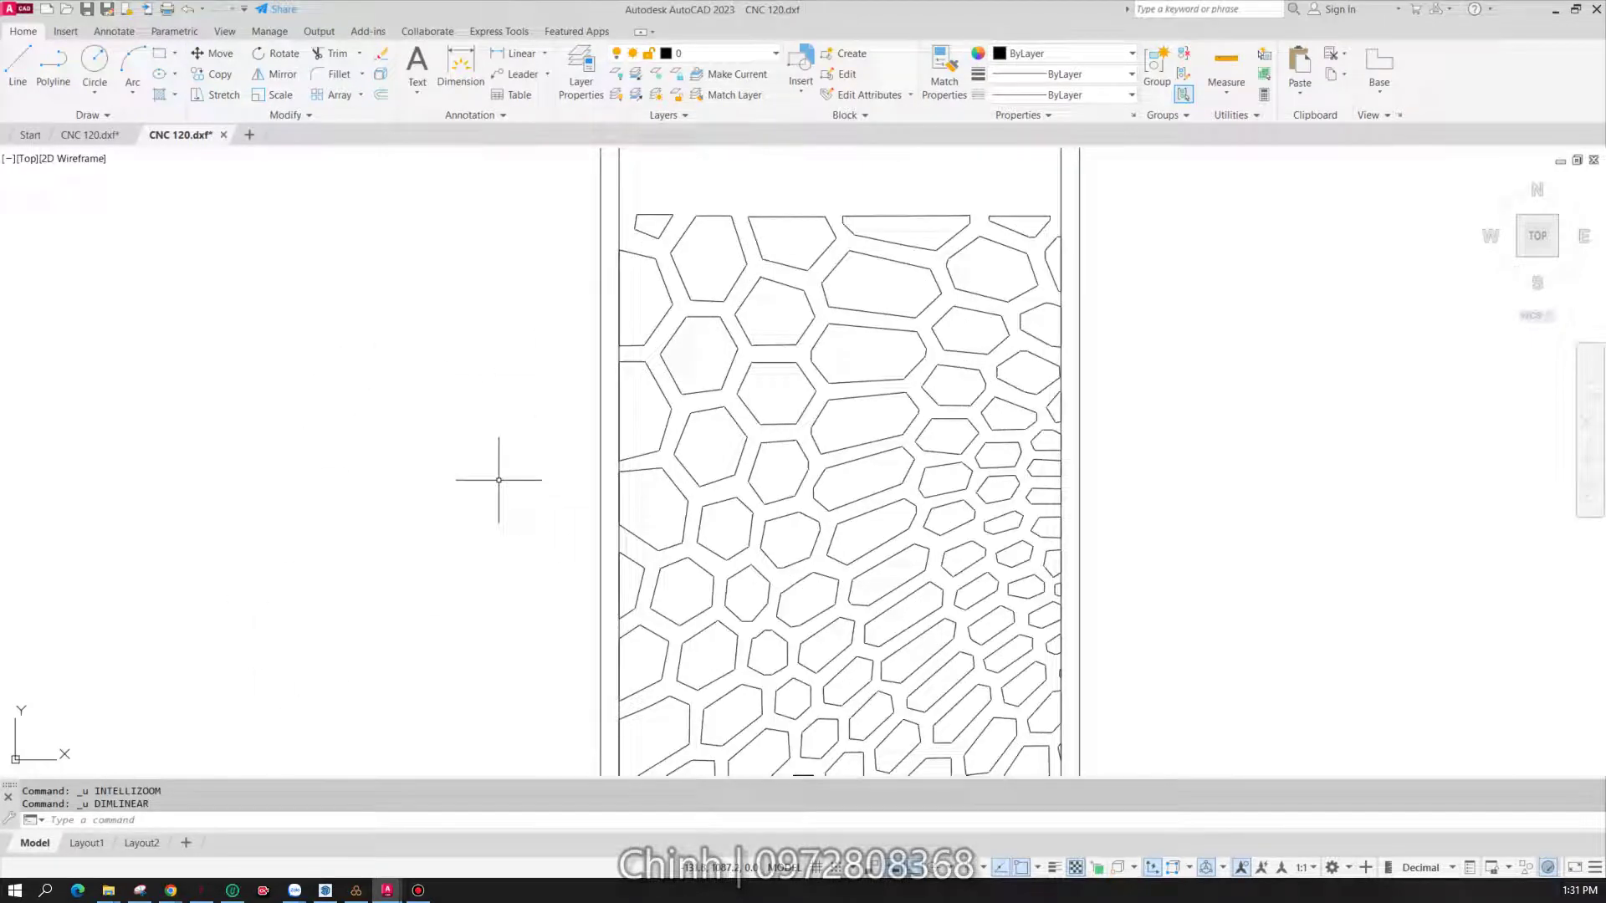
text(dli)
click(556, 517)
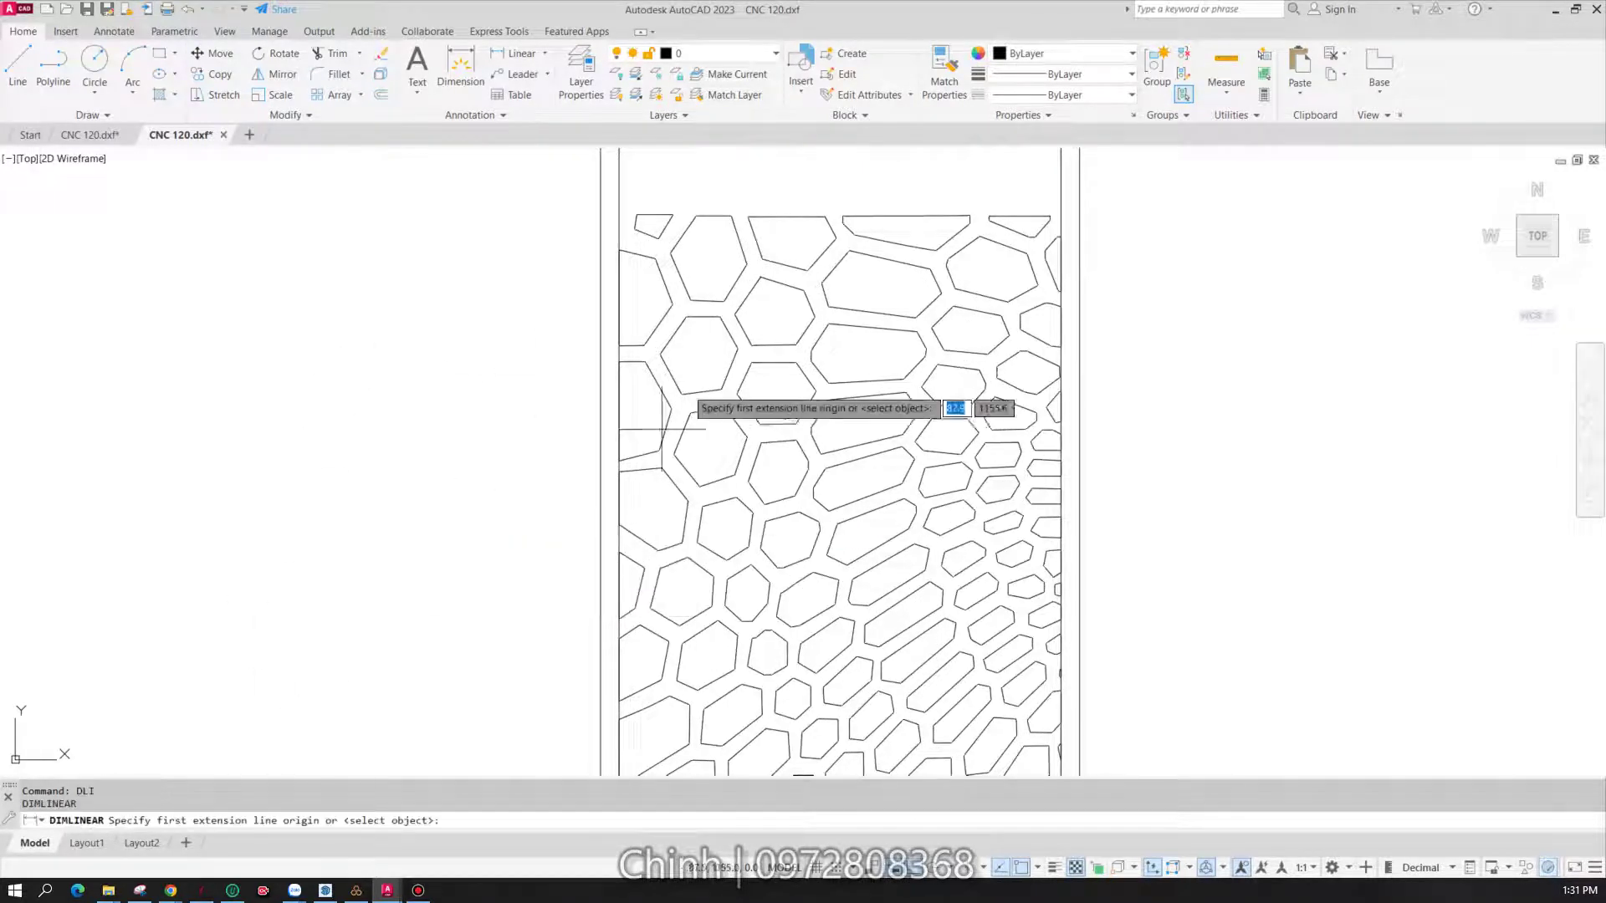
click(699, 216)
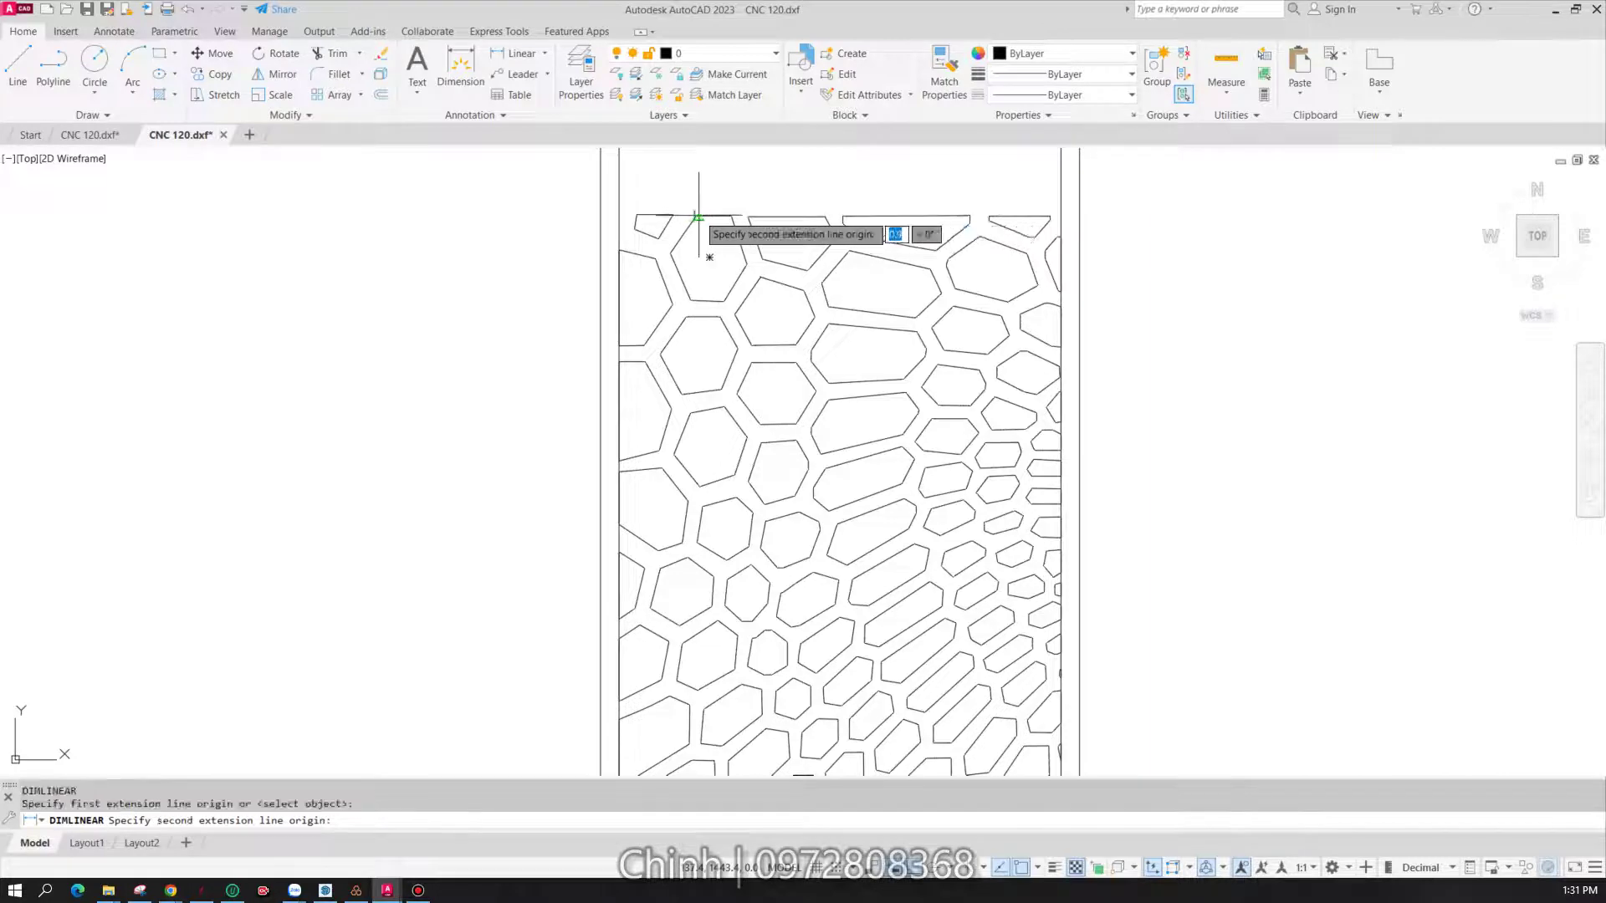
- Measure down to the panel's bottom edge and place the 1422.3878 dimension at left
scroll(716, 430, down, 6)
scroll(692, 351, up, 3)
scroll(697, 456, up, 5)
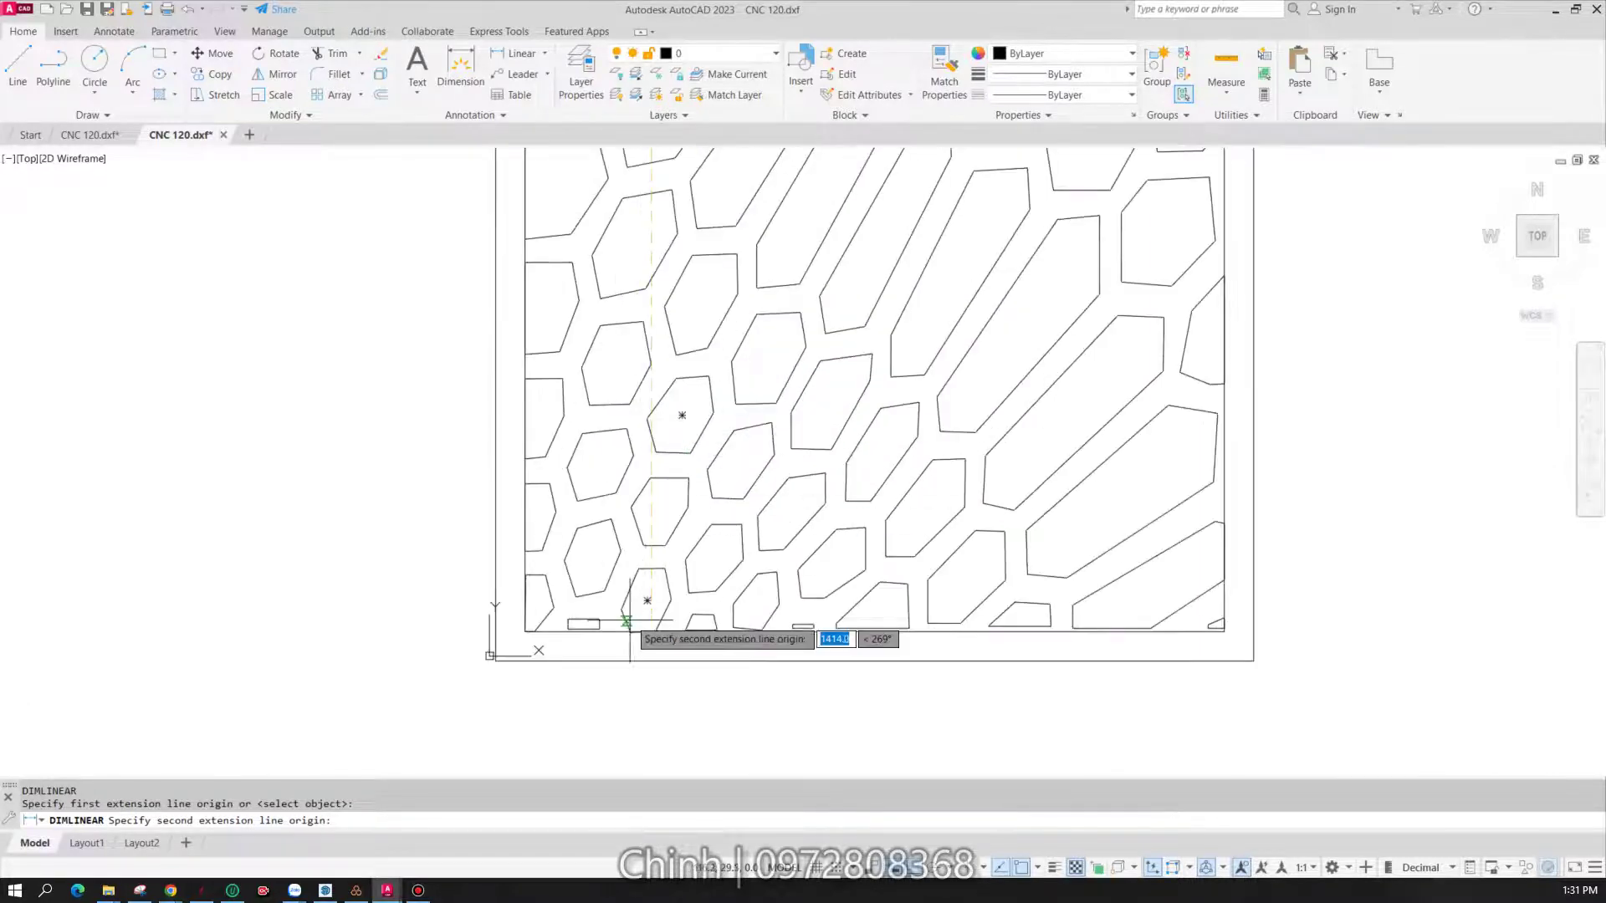
scroll(640, 589, up, 5)
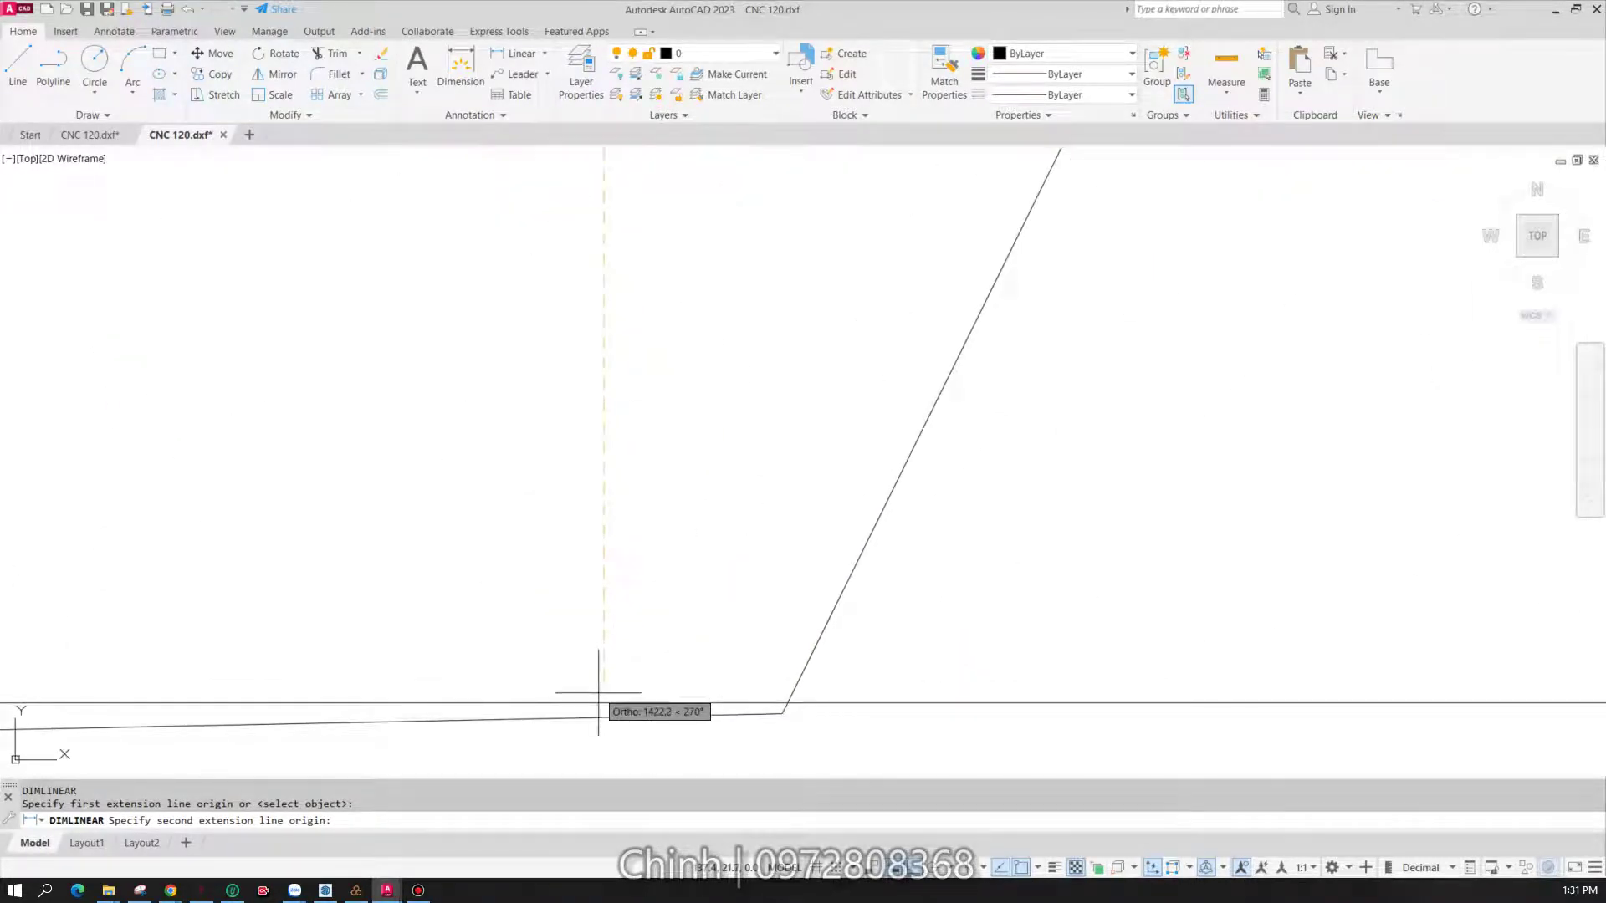
click(602, 703)
scroll(514, 688, down, 3)
scroll(514, 687, down, 3)
scroll(502, 681, down, 2)
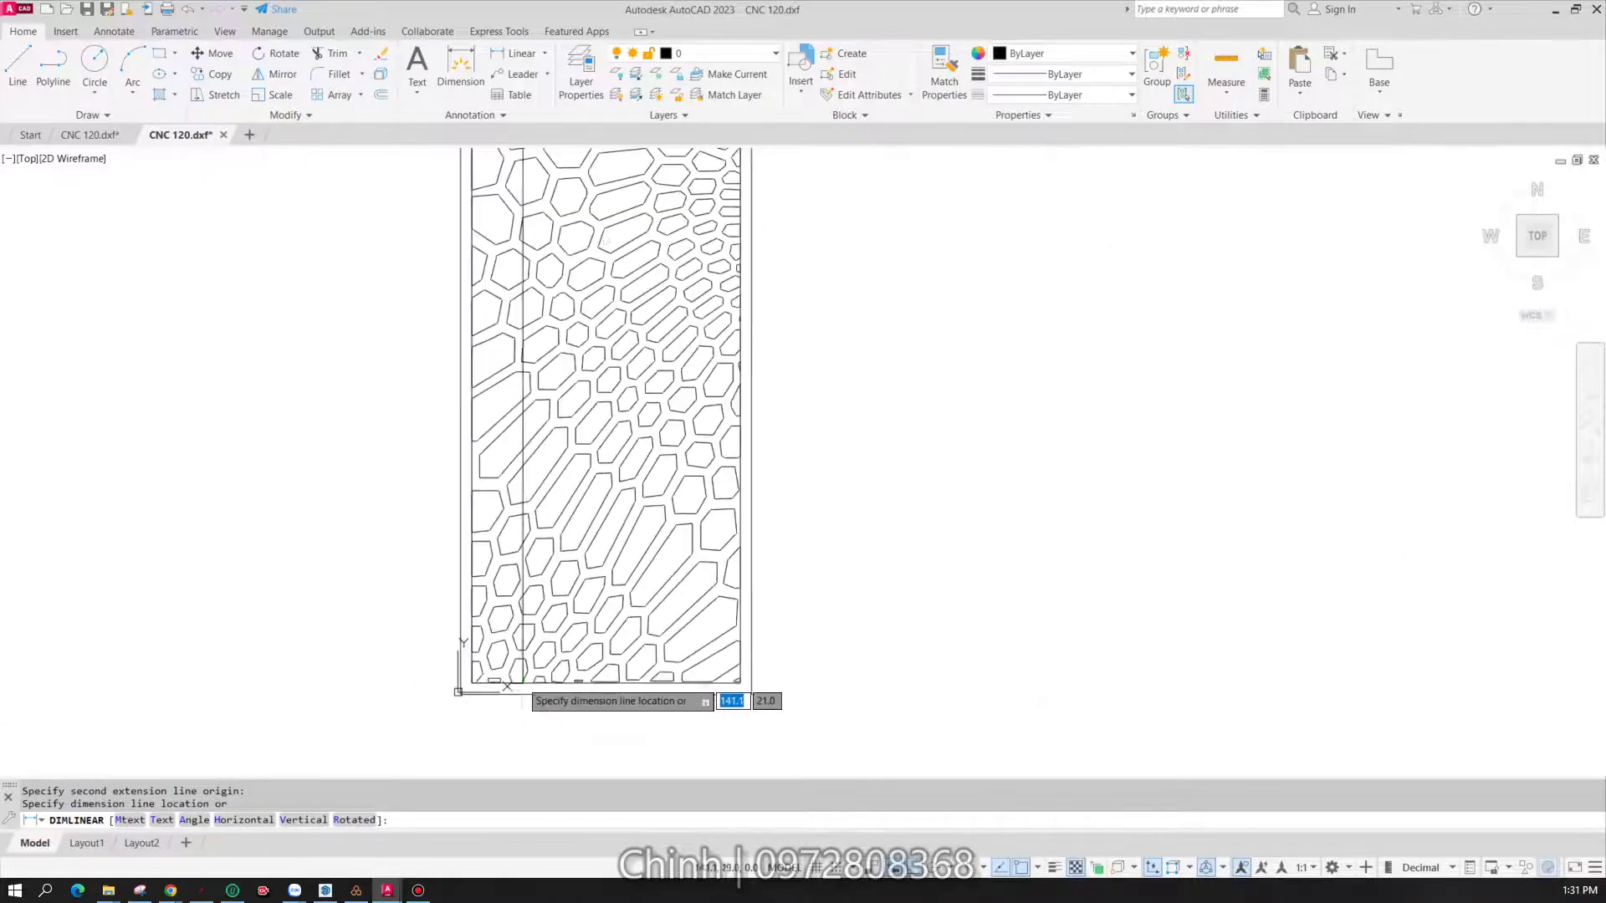
click(360, 667)
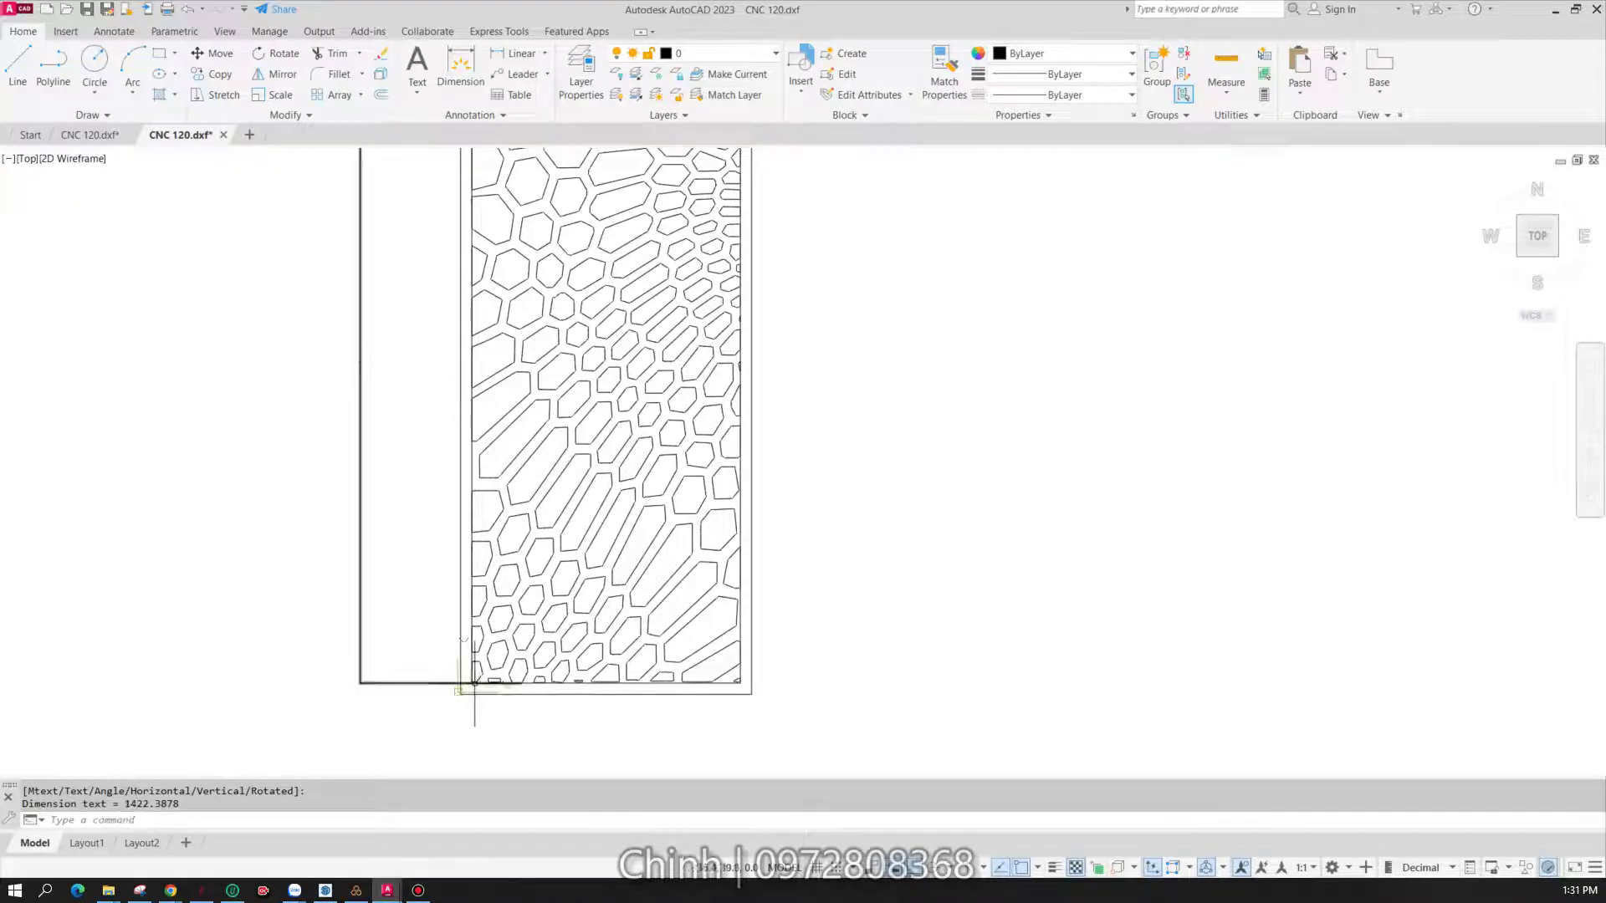
scroll(462, 684, down, 5)
scroll(466, 530, up, 3)
scroll(357, 544, up, 2)
scroll(362, 530, down, 4)
scroll(398, 492, up, 1)
scroll(398, 493, up, 2)
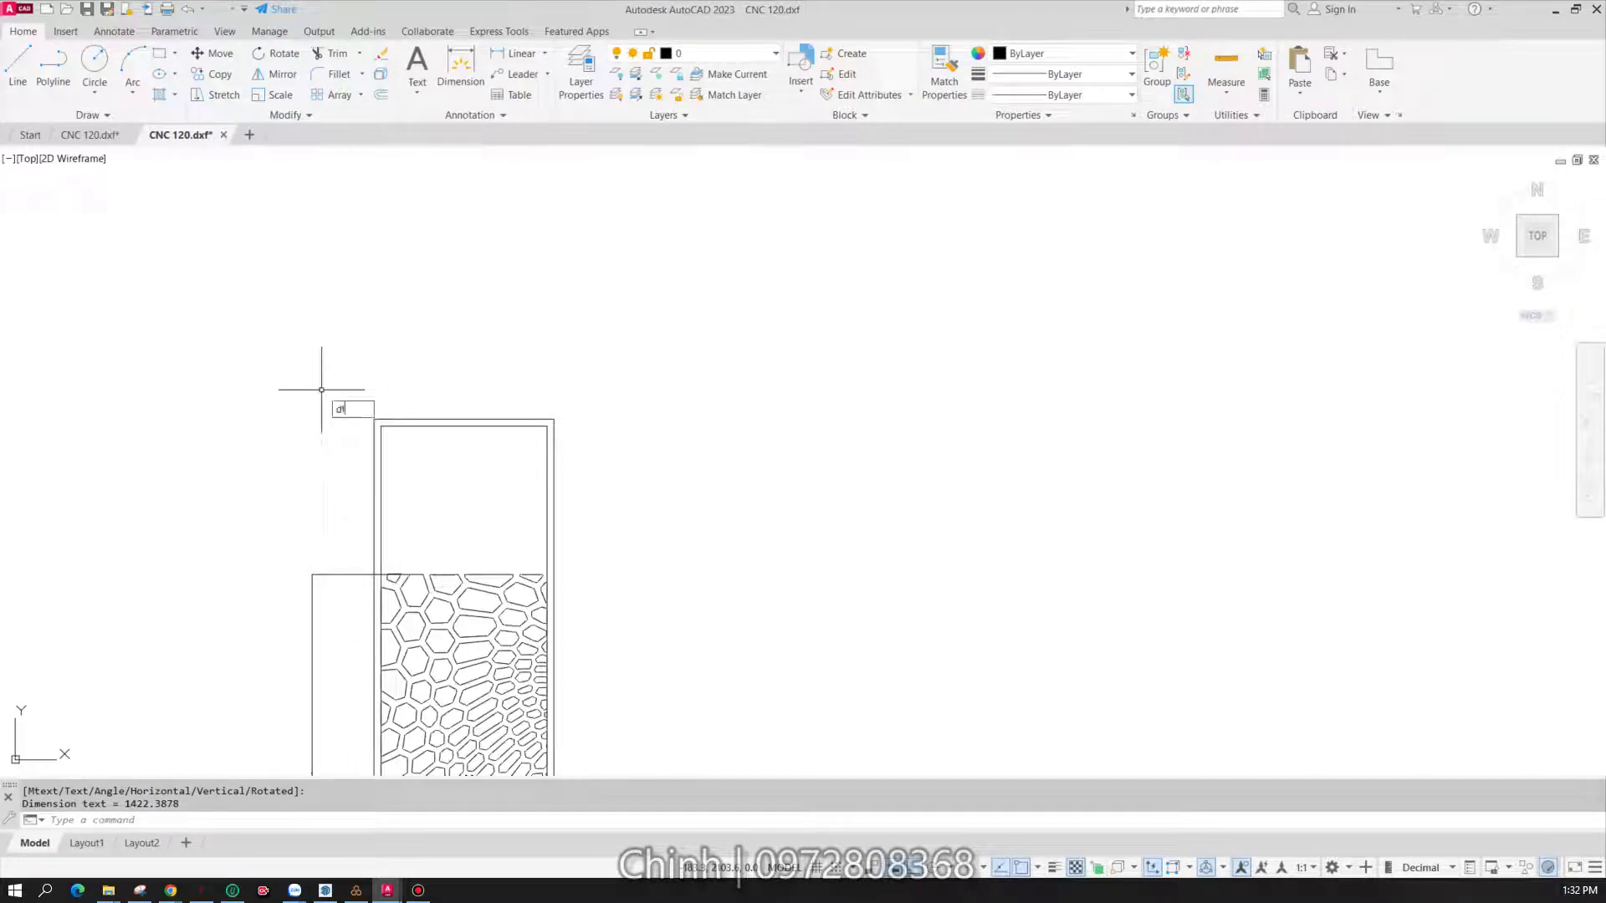
- Dimension the panel's full height, top-left to bottom-left corner (1953.3481), further left
text(li)
key(Return)
scroll(393, 431, up, 5)
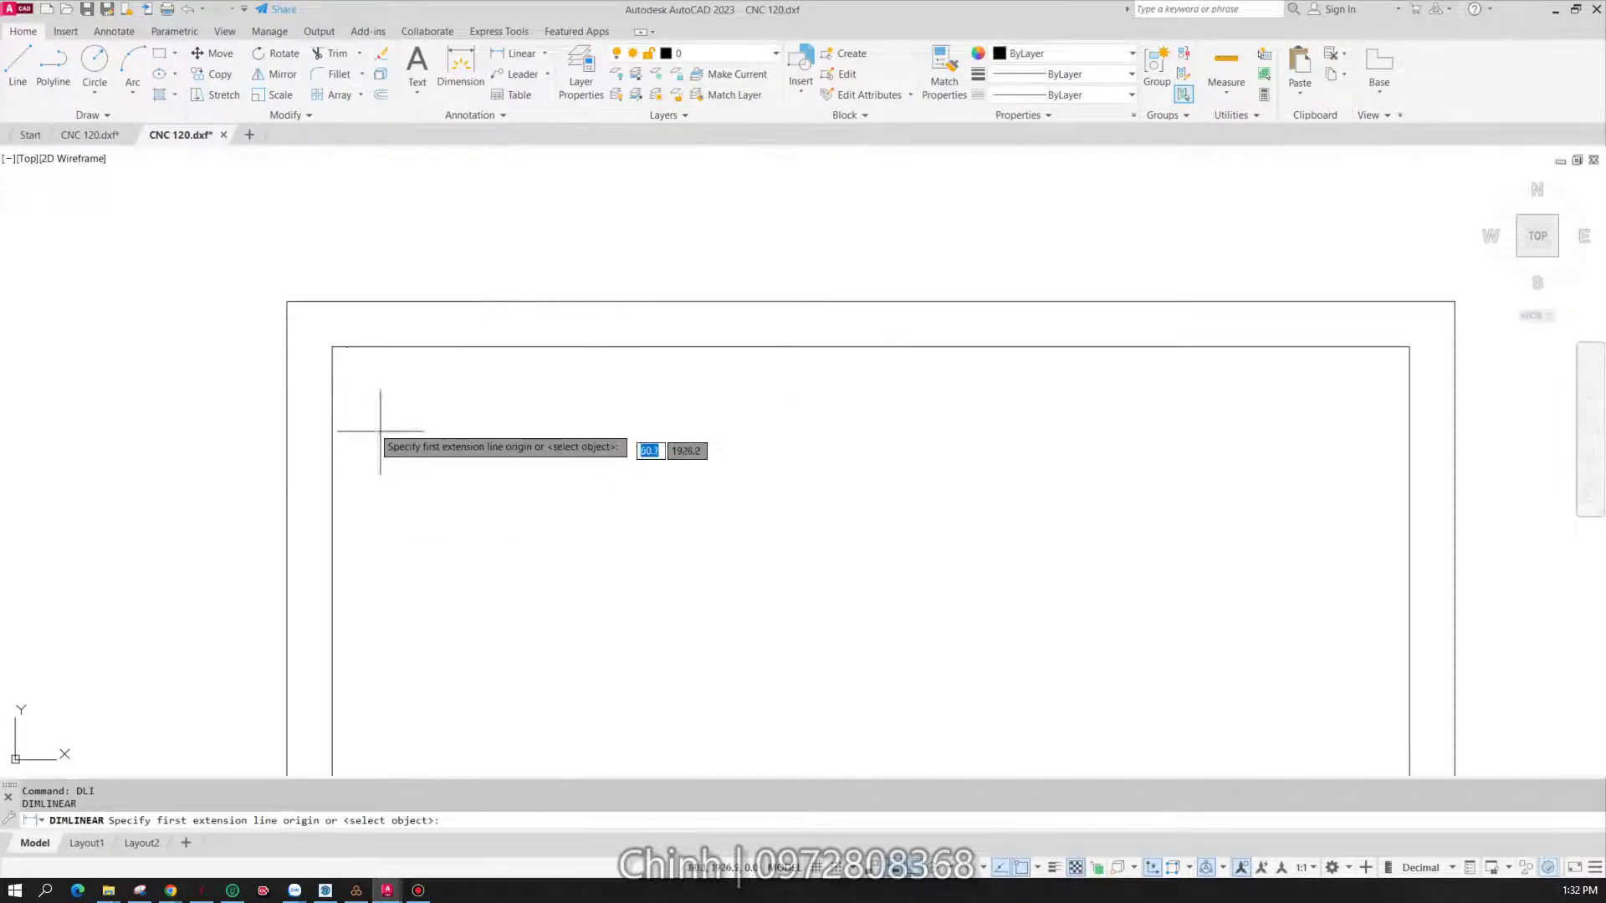
click(332, 346)
scroll(334, 348, down, 5)
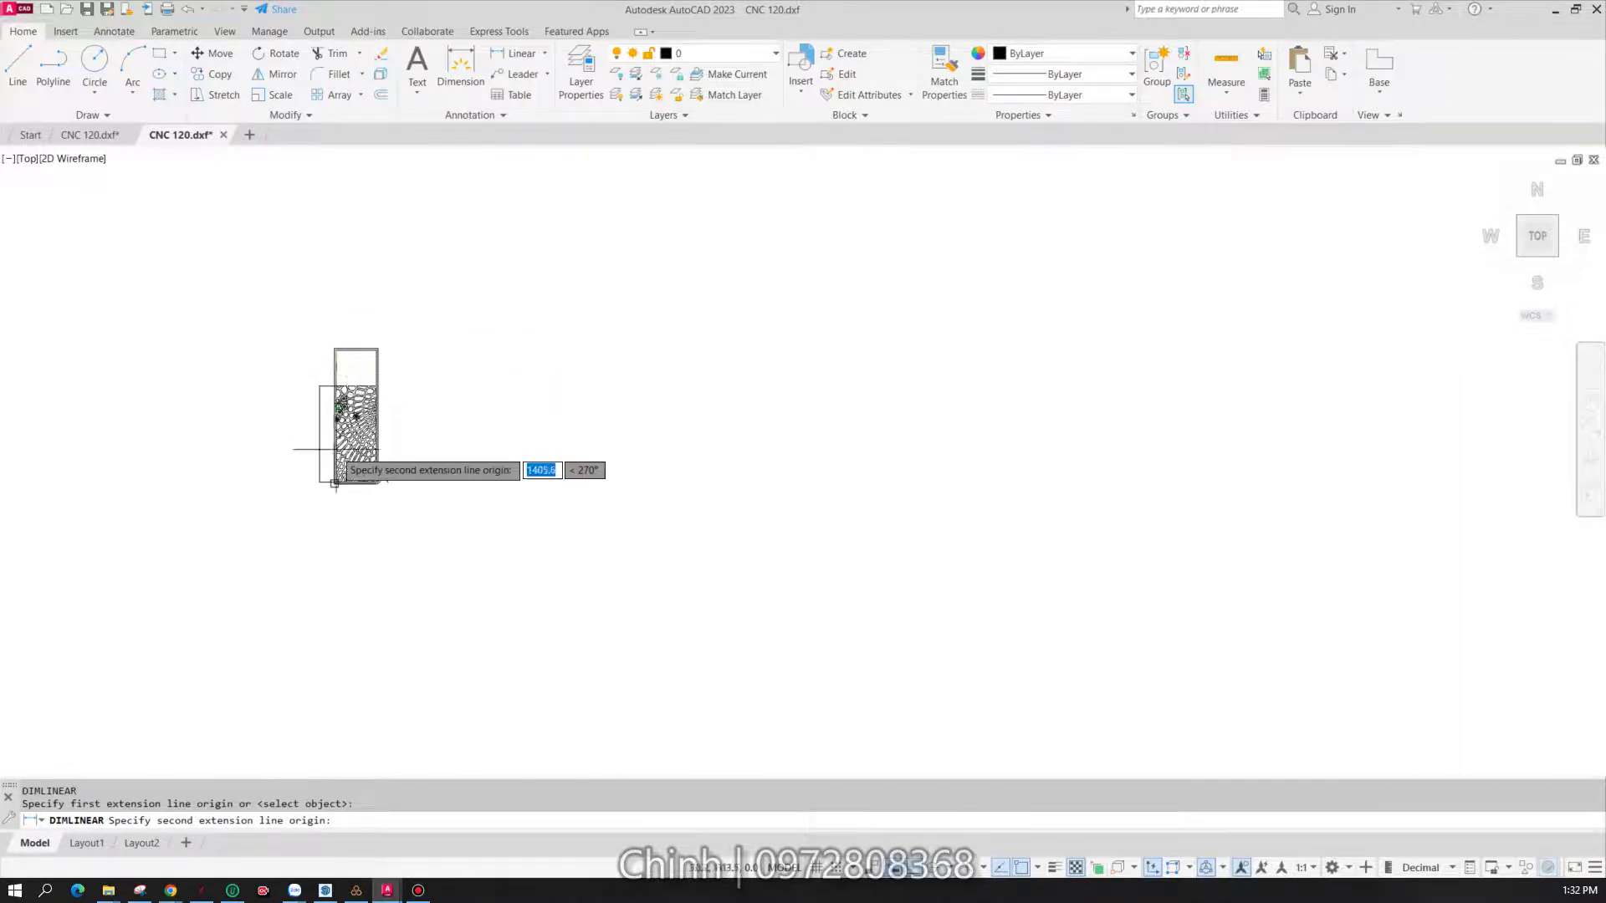
scroll(316, 591, up, 3)
scroll(320, 585, up, 2)
click(305, 586)
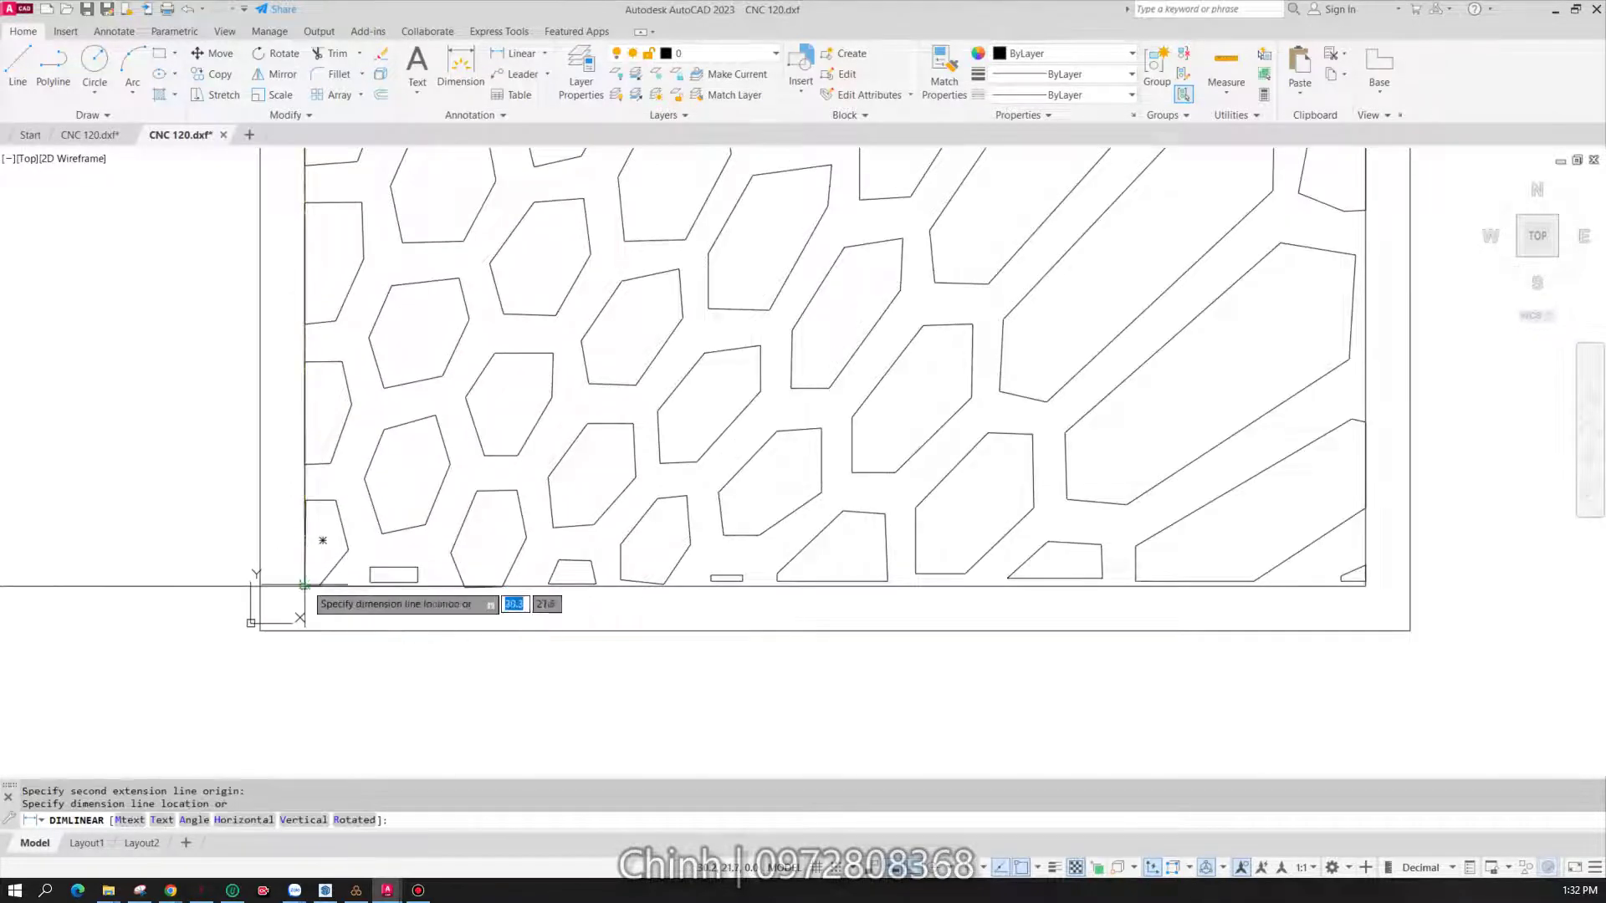
scroll(304, 583, down, 5)
click(233, 578)
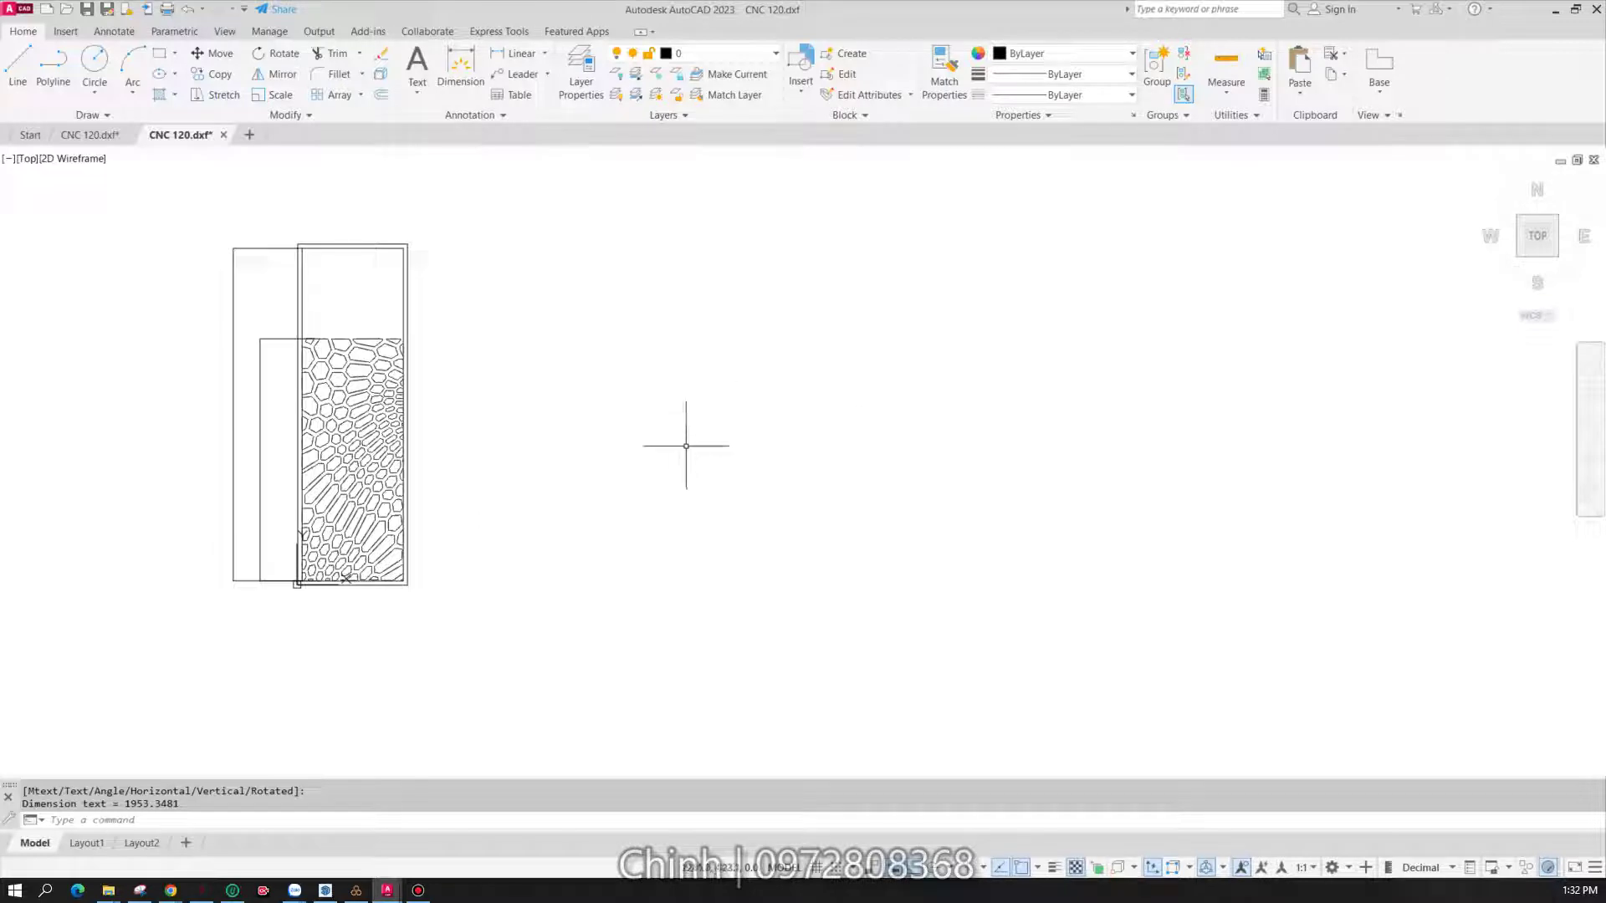
- Inspect the dimensioned panel and select the leftover rectangle outline
scroll(254, 653, up, 2)
scroll(232, 467, up, 3)
scroll(224, 467, up, 4)
scroll(215, 388, down, 12)
scroll(214, 387, up, 10)
scroll(284, 351, down, 4)
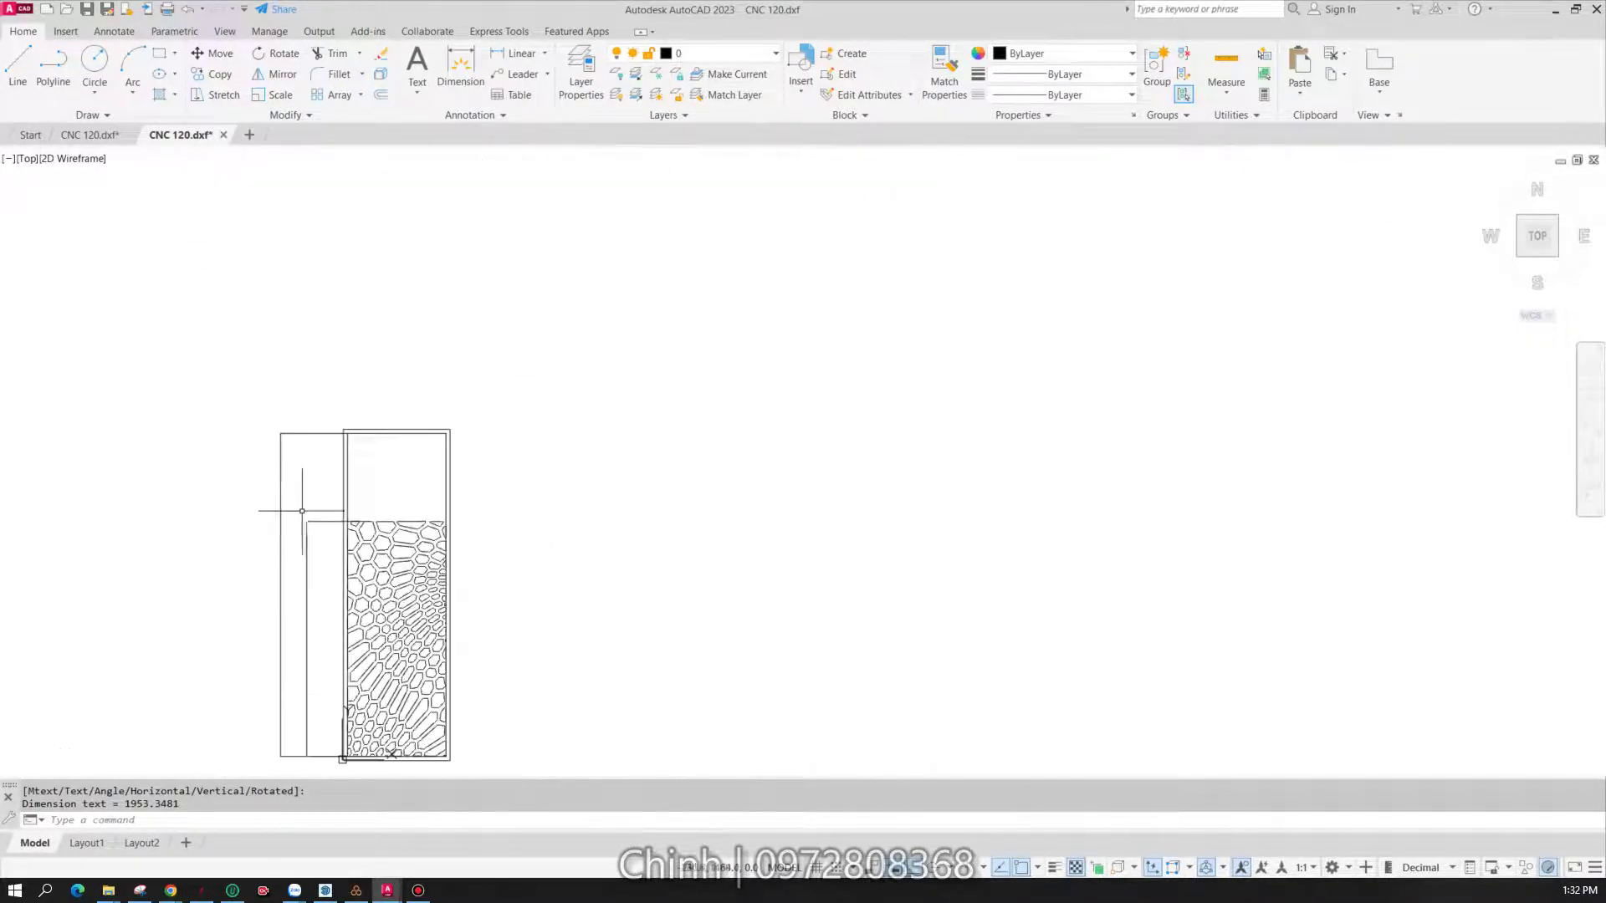
scroll(297, 669, down, 6)
scroll(315, 617, up, 9)
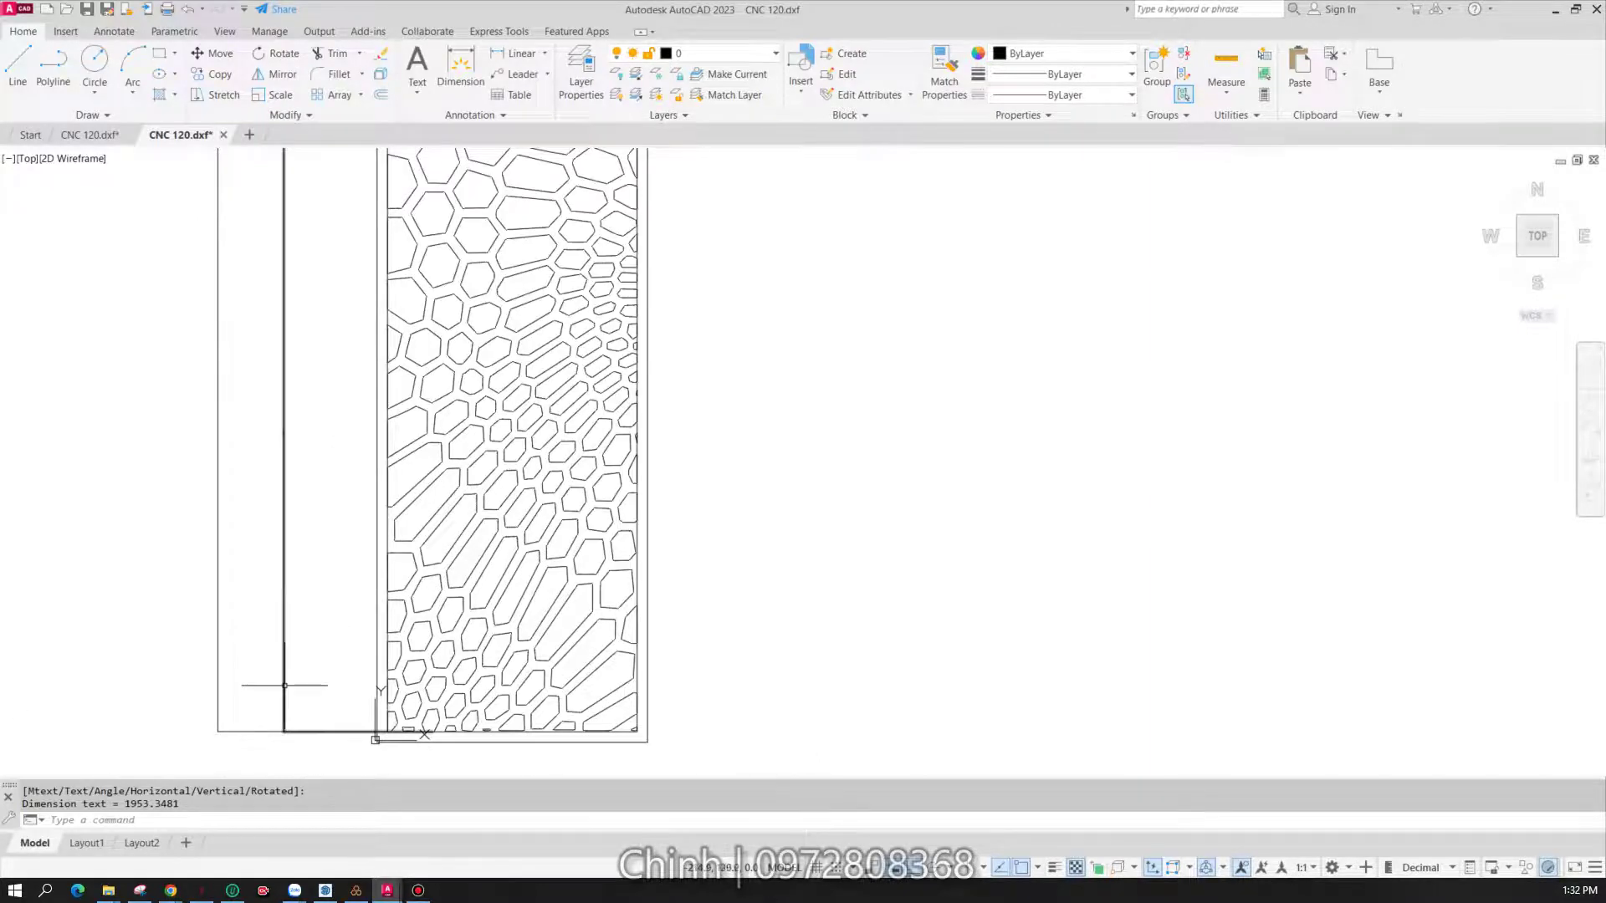
scroll(287, 658, up, 4)
scroll(280, 358, up, 5)
scroll(280, 358, up, 3)
scroll(277, 362, down, 8)
scroll(280, 360, down, 2)
scroll(426, 584, up, 6)
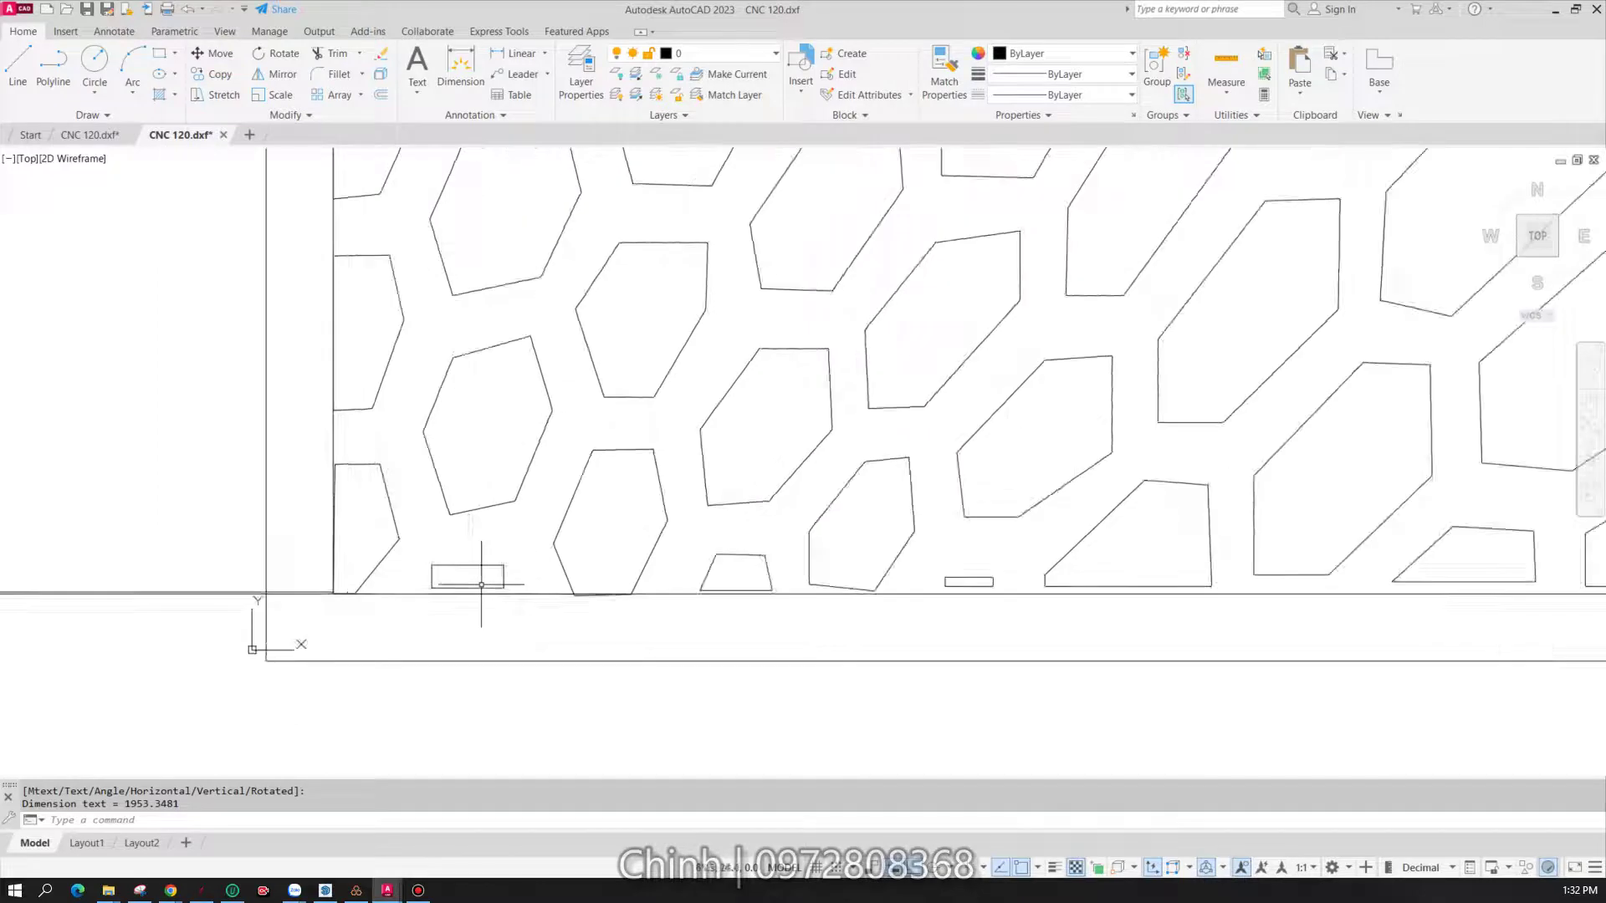
scroll(500, 608, down, 5)
scroll(494, 611, down, 3)
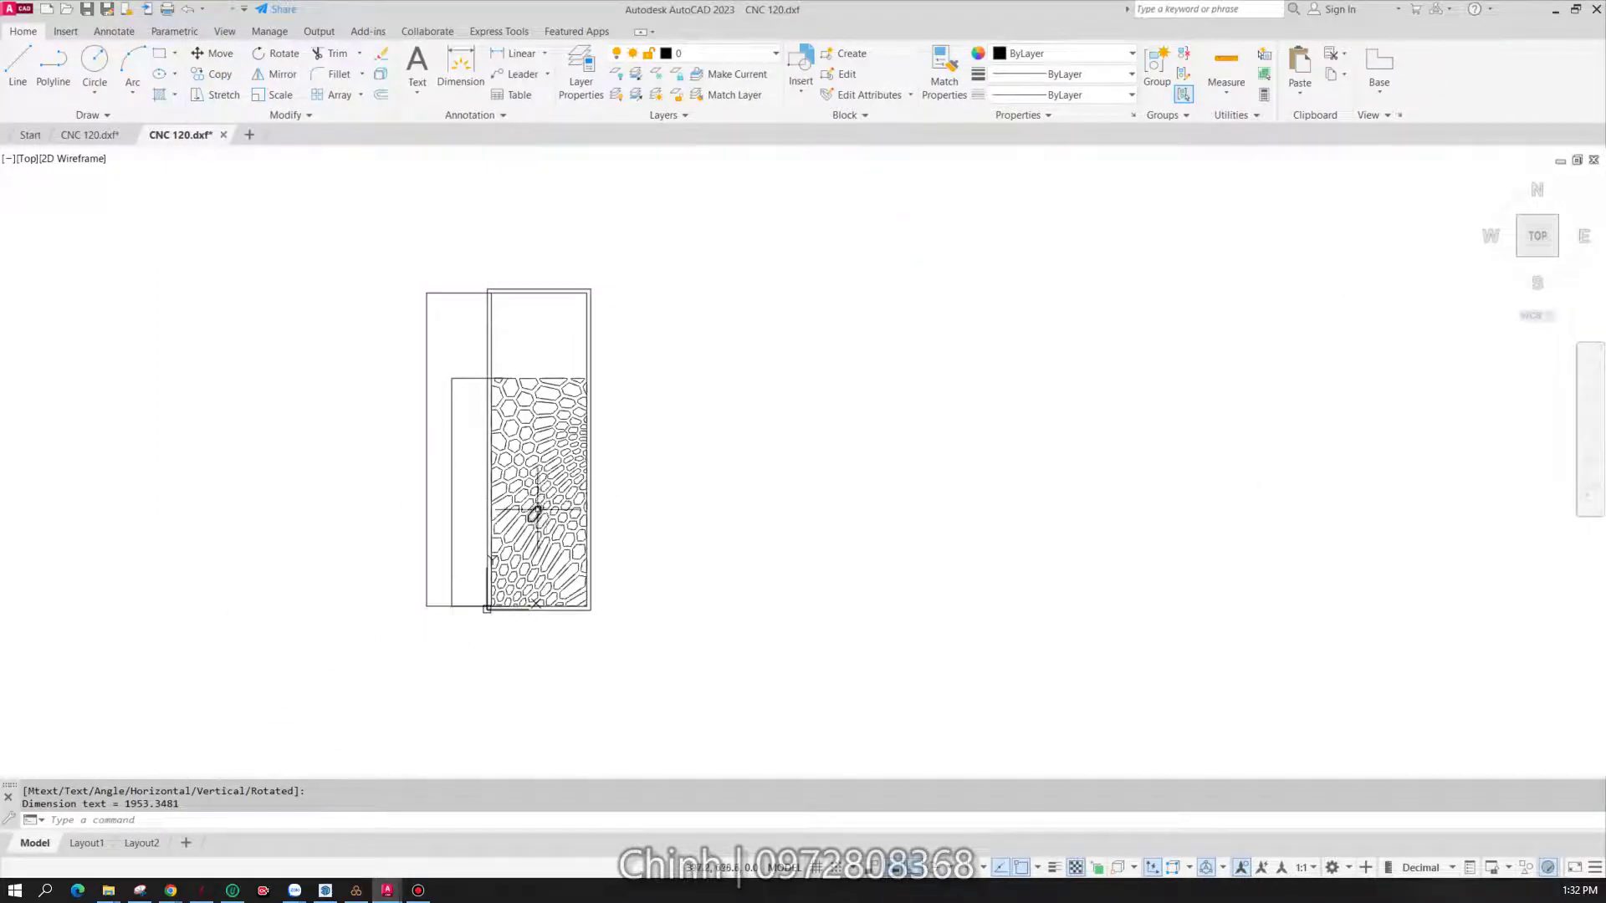
click(451, 390)
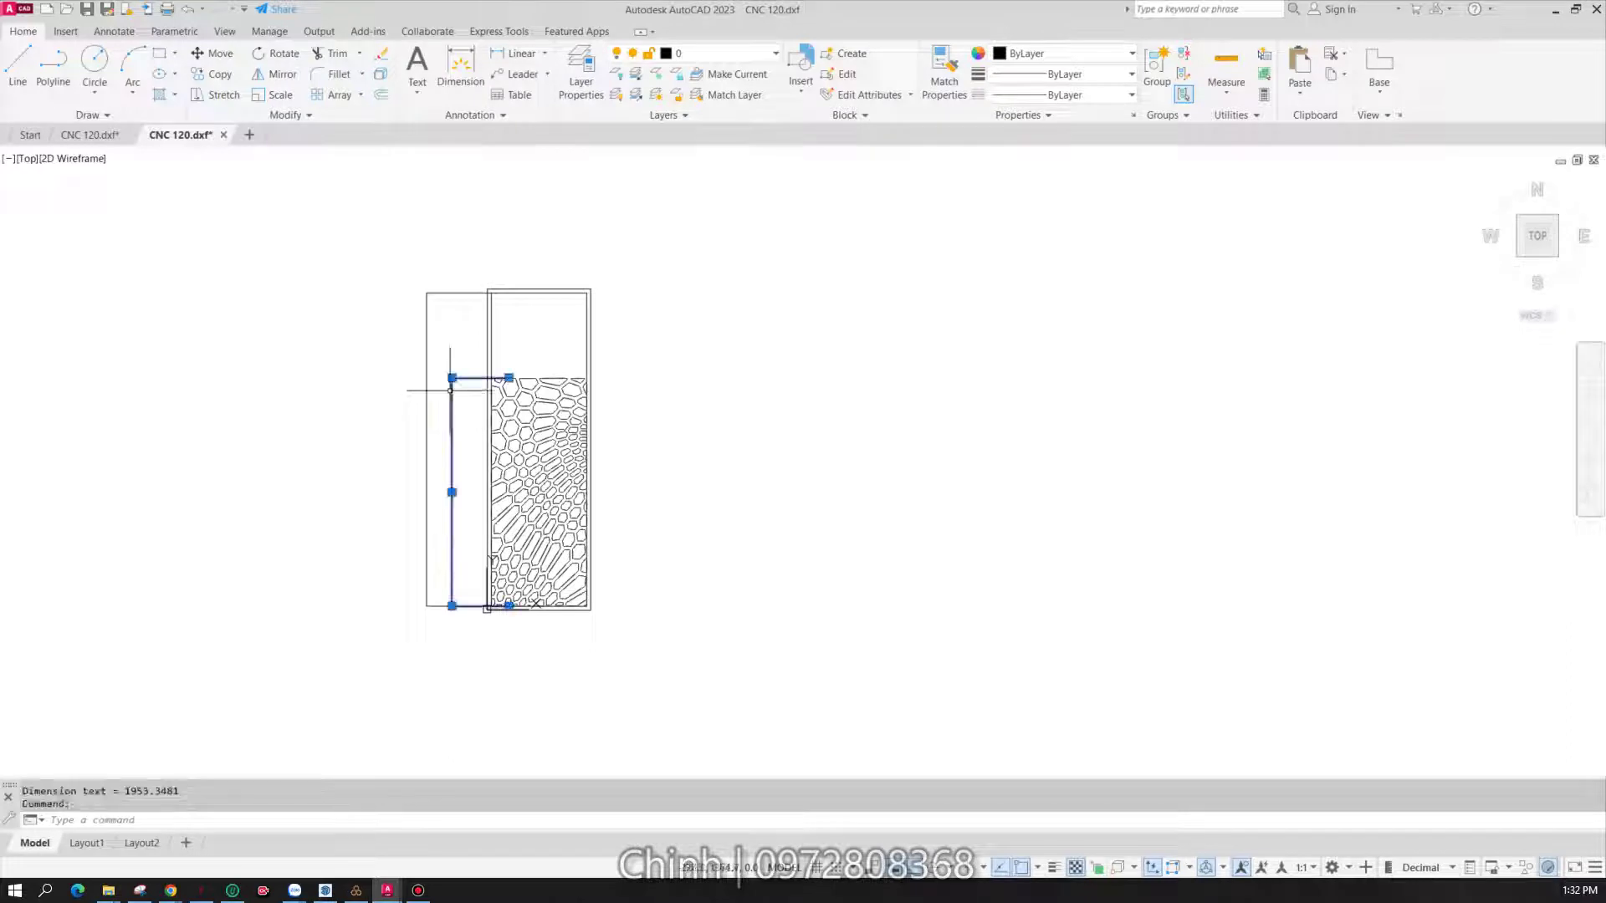
- Erase the leftover rectangle outline beside the panel
key(Delete)
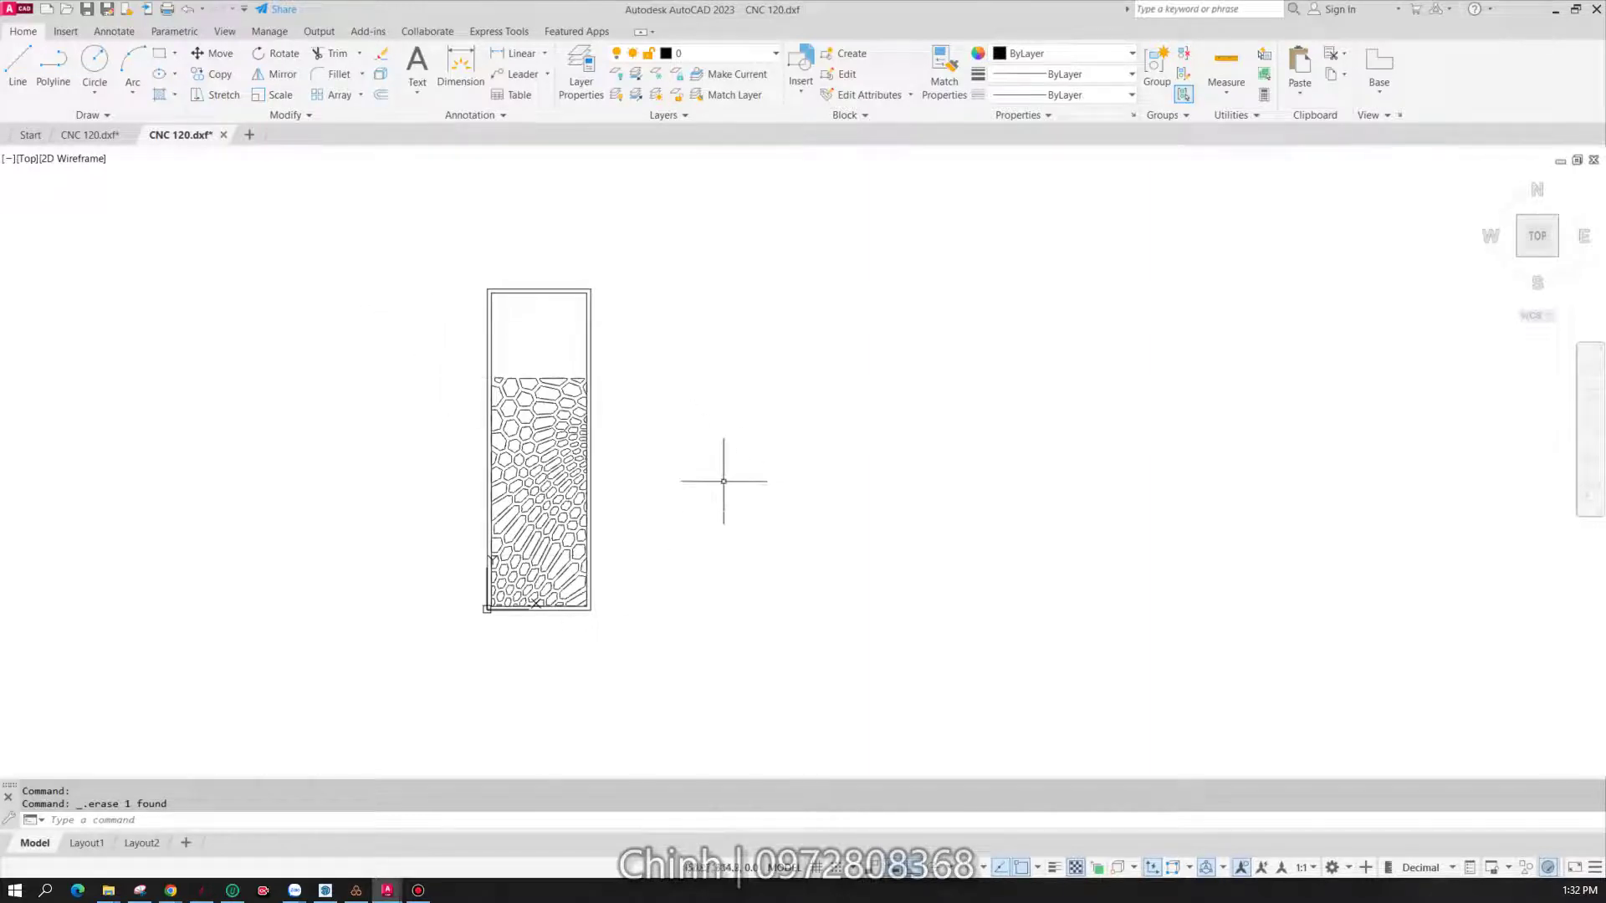
scroll(583, 402, up, 4)
scroll(539, 364, down, 2)
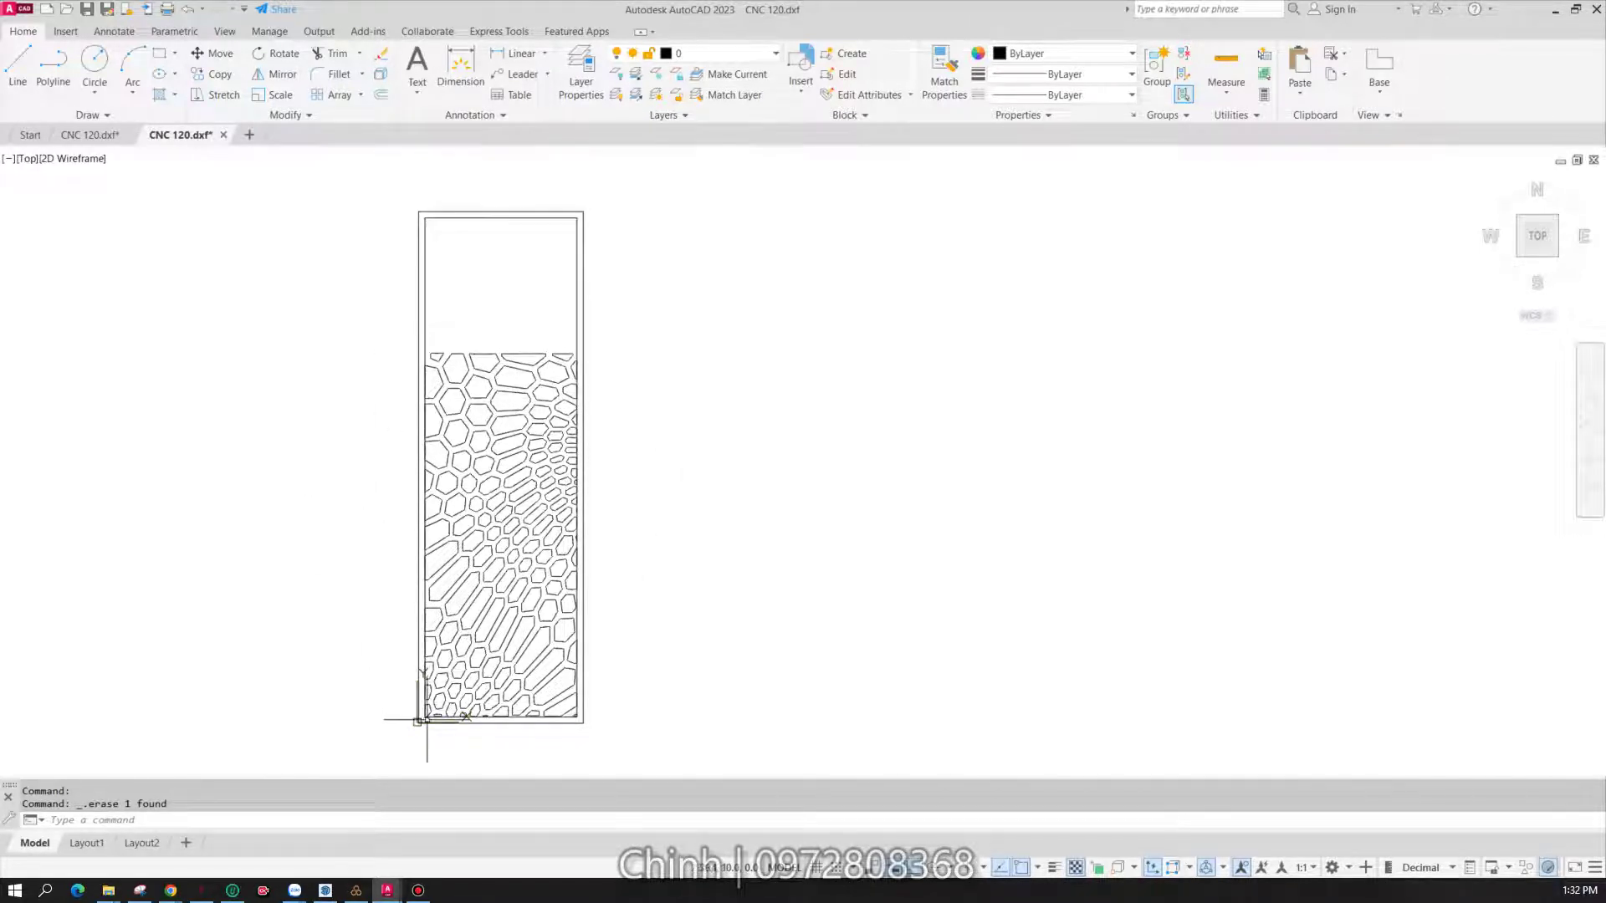
scroll(418, 711, up, 4)
scroll(406, 689, down, 2)
scroll(339, 748, down, 2)
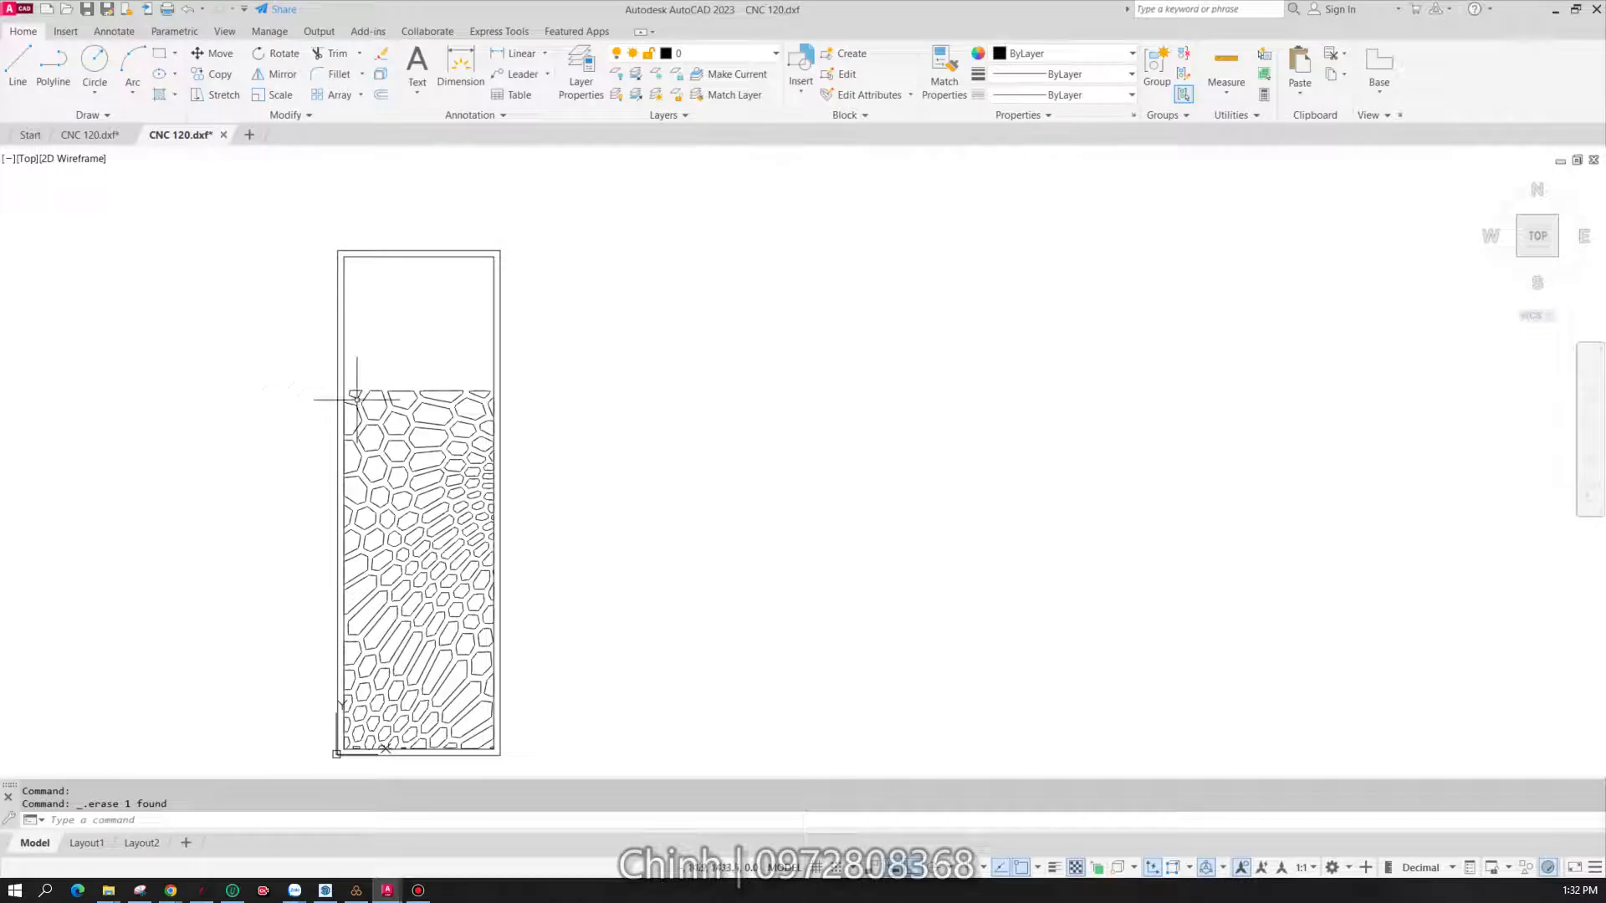
scroll(341, 401, down, 2)
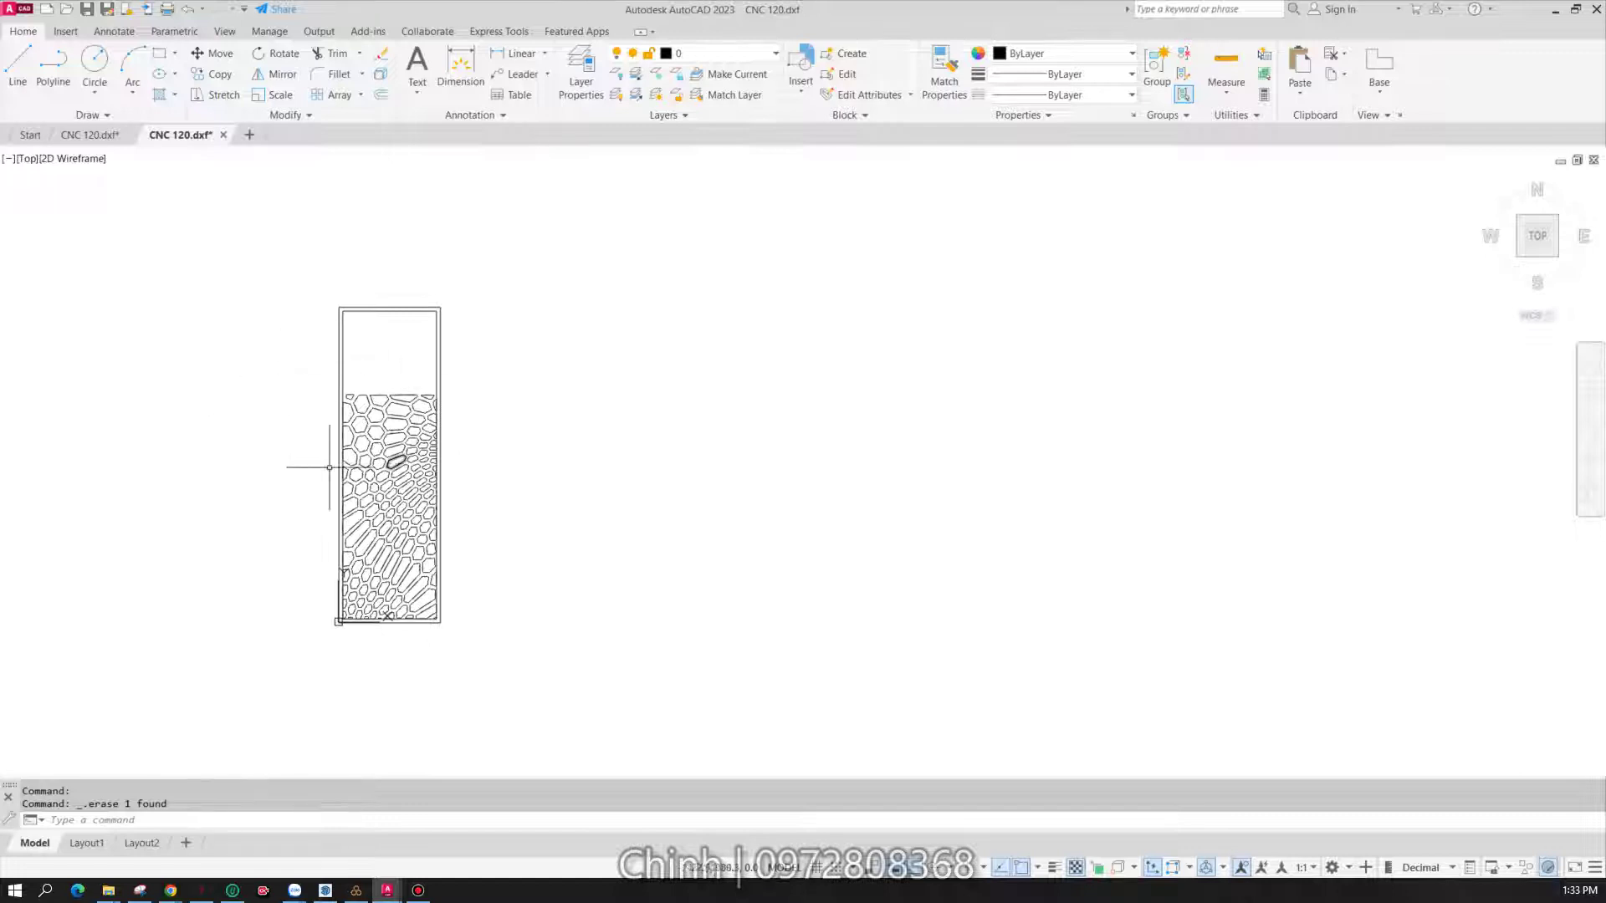
click(293, 361)
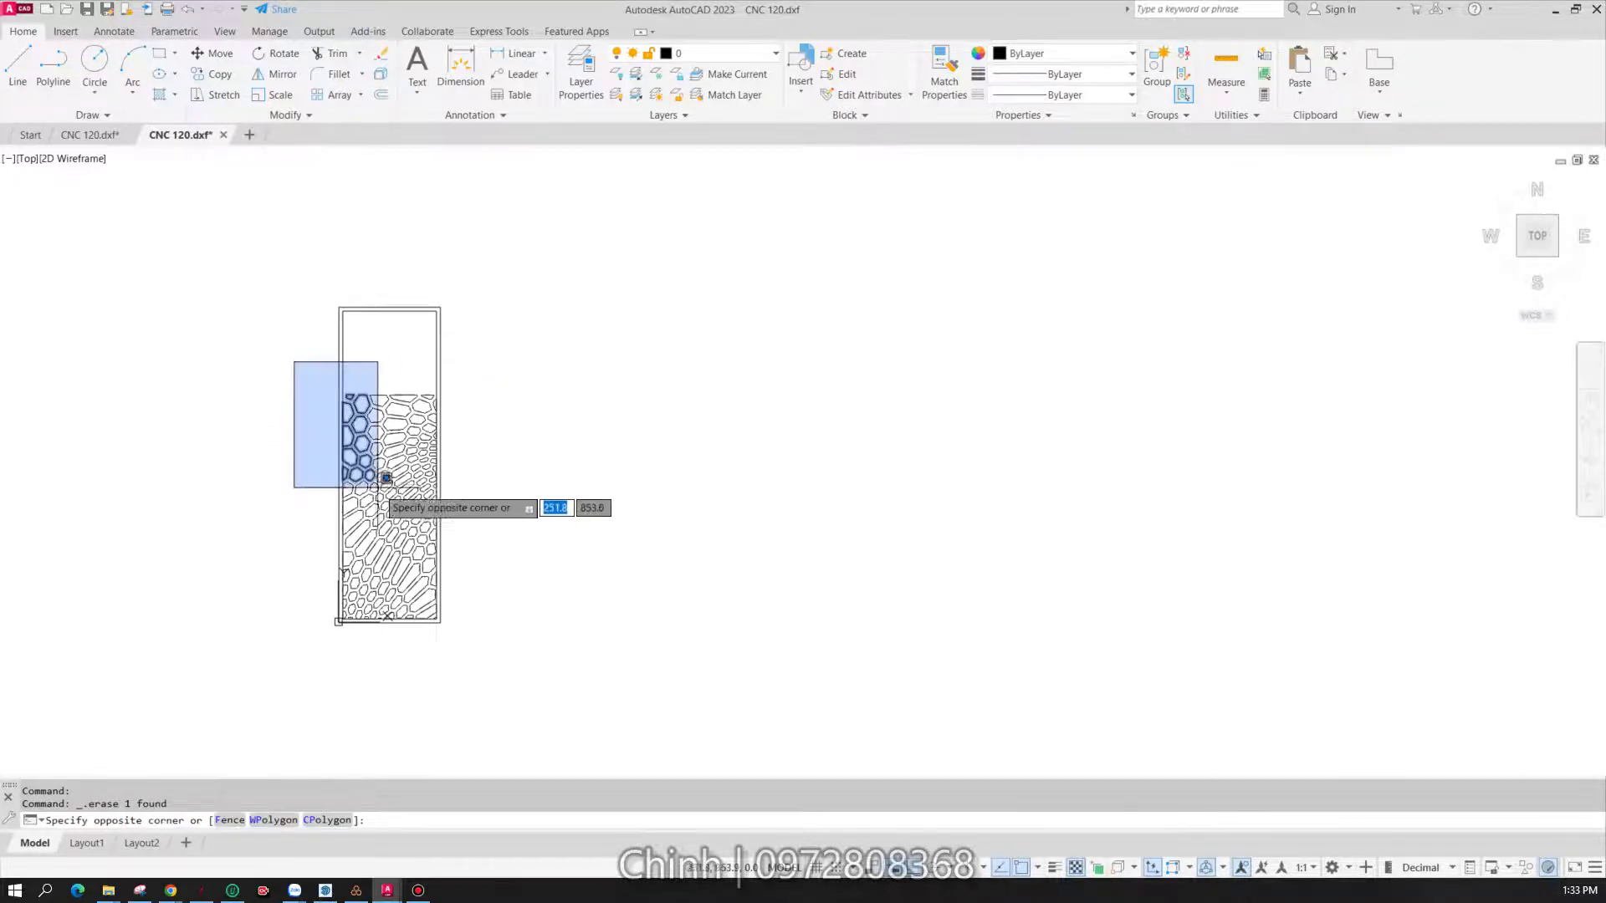
- Window-select the hexagon pattern and set the block base point at the panel's bottom-left corner
click(484, 640)
text(B)
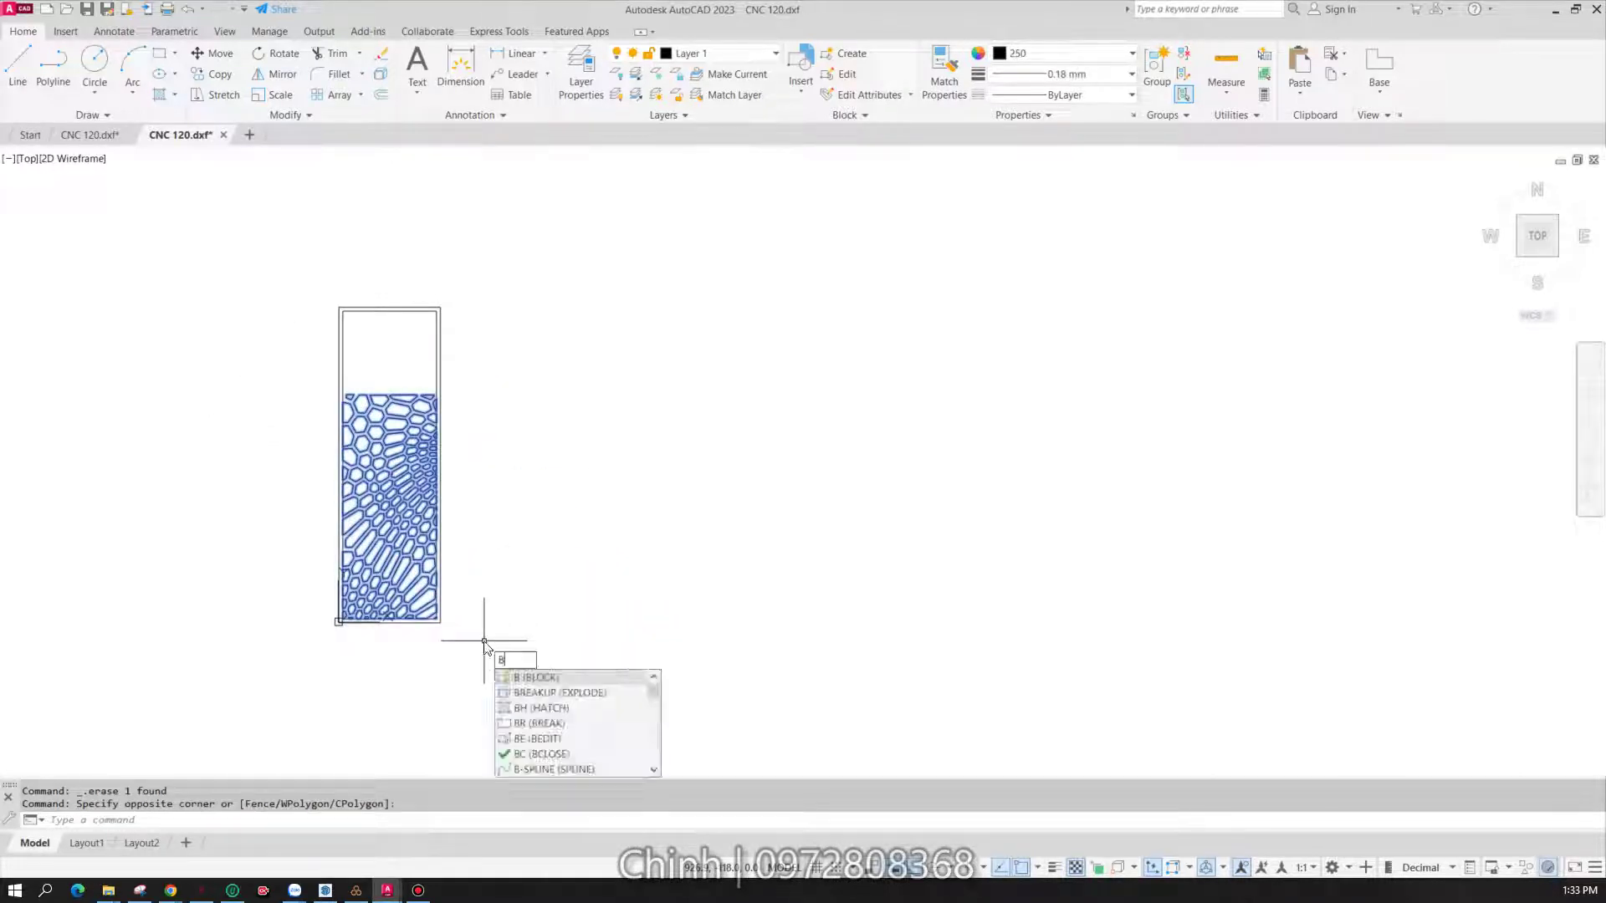
key(Return)
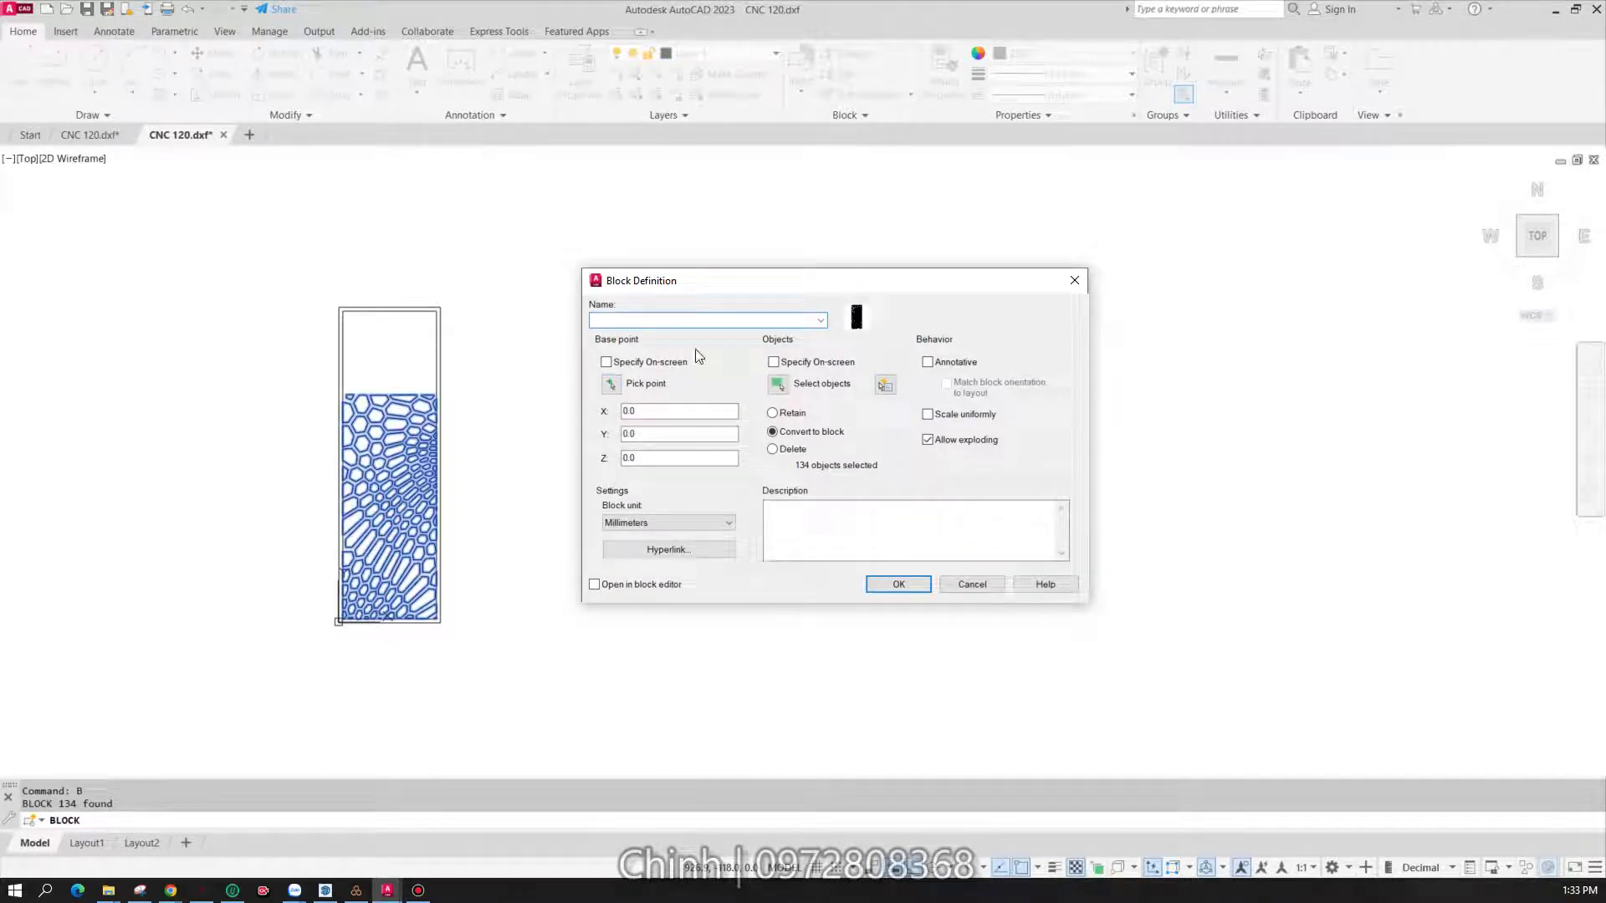
click(618, 387)
scroll(339, 617, up, 2)
scroll(339, 602, up, 2)
scroll(331, 573, up, 2)
scroll(317, 556, up, 2)
scroll(293, 539, up, 2)
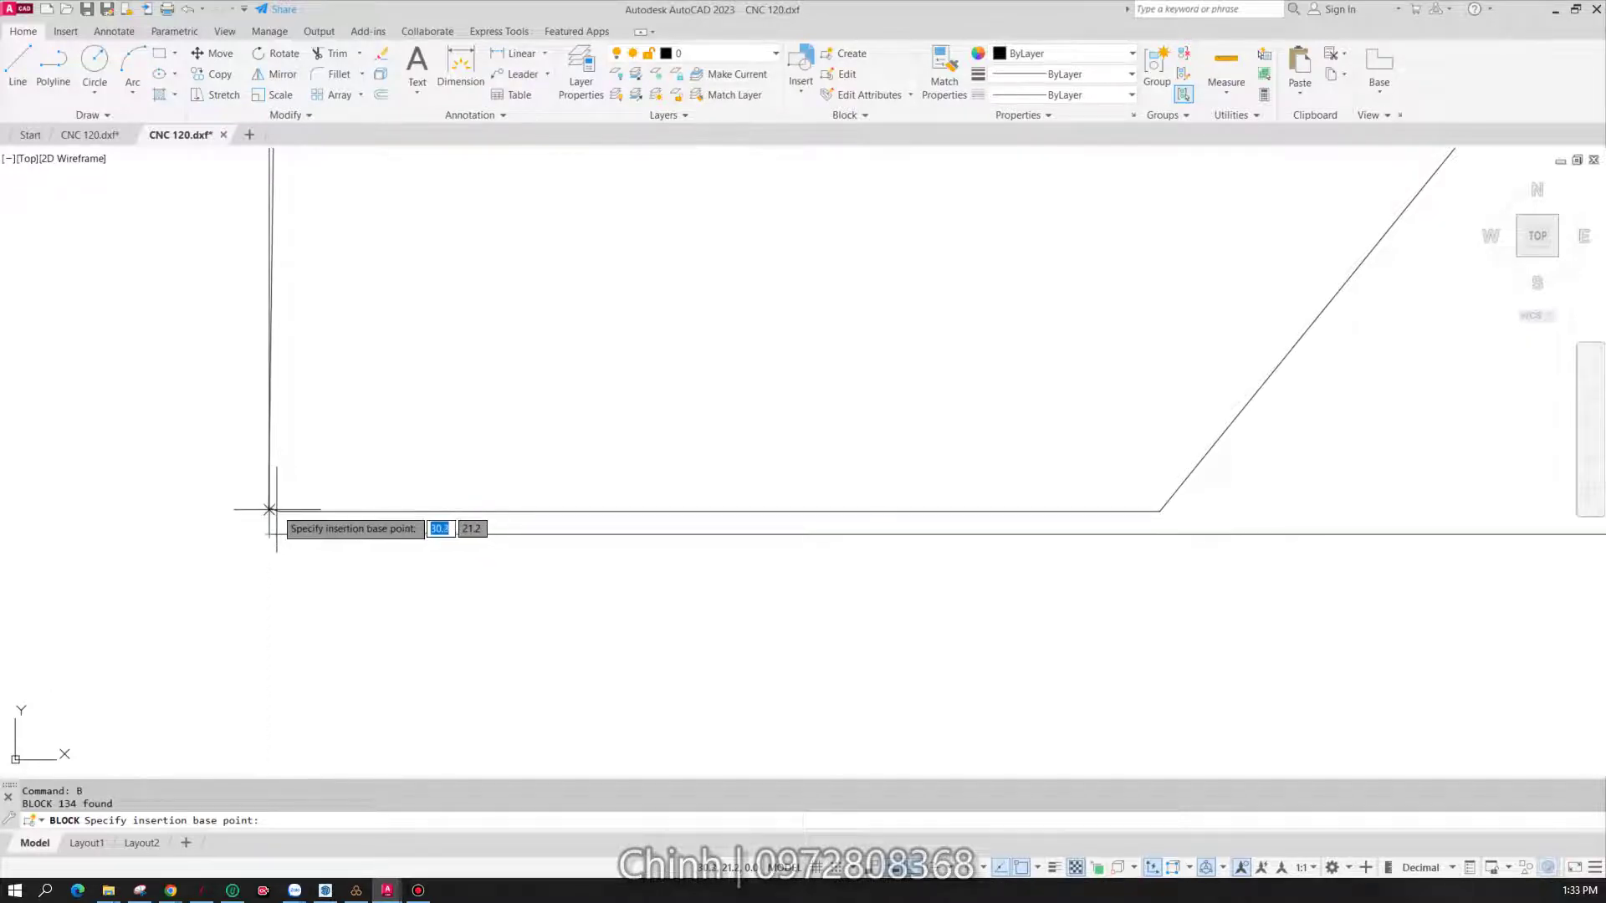
click(269, 510)
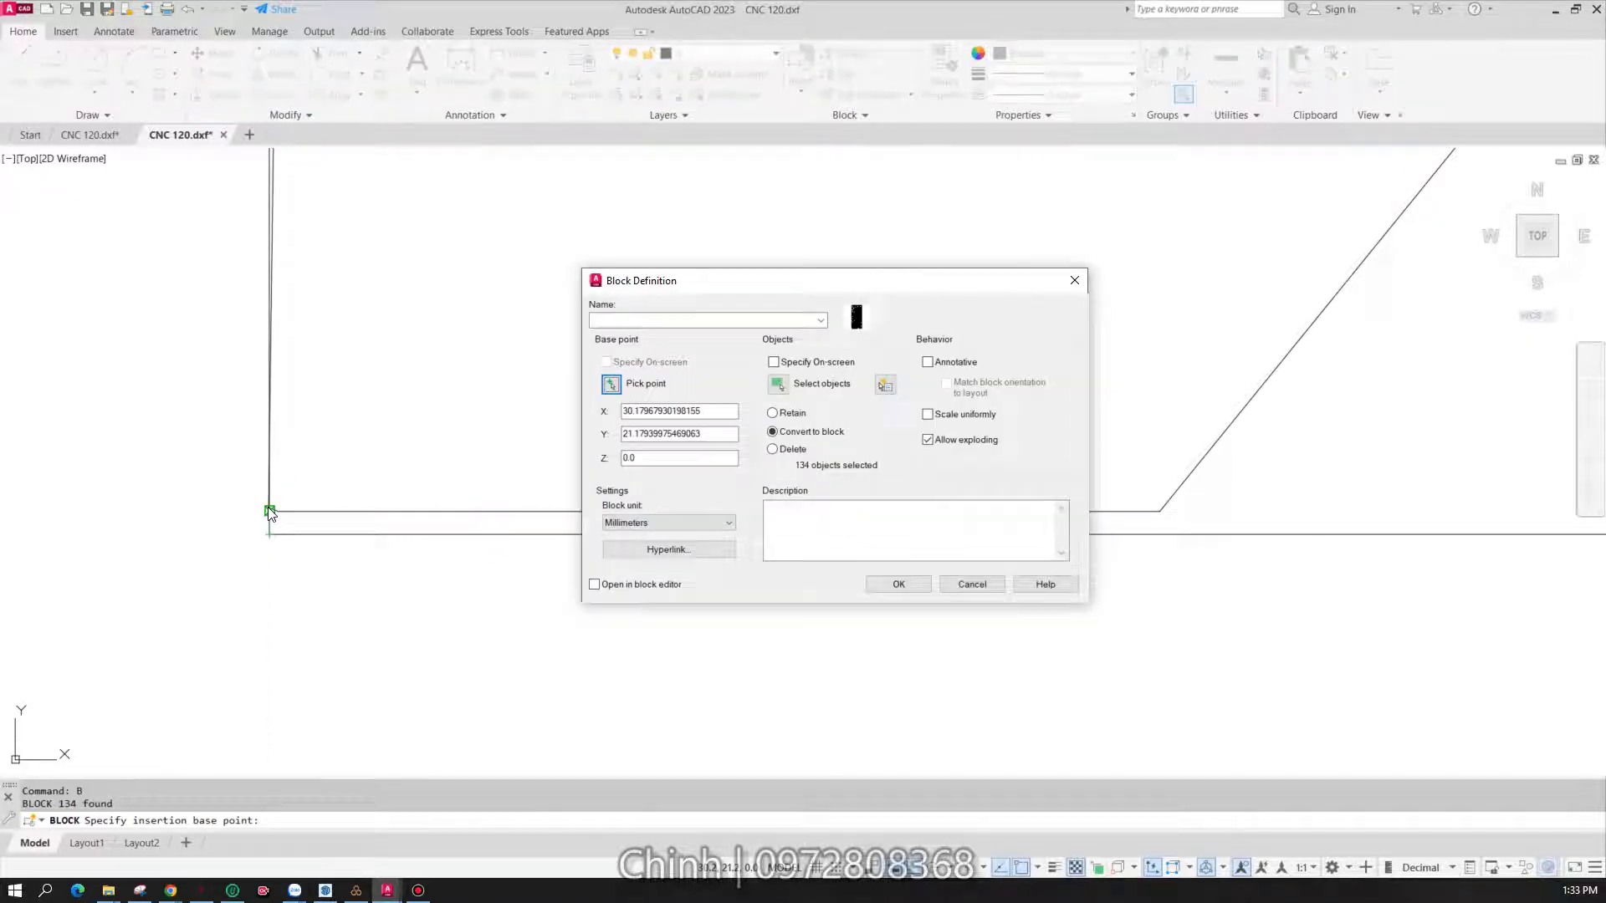
- Select the panel's 134 objects and create the block named vach-1
click(778, 385)
scroll(493, 497, down, 5)
scroll(481, 499, down, 6)
scroll(481, 499, down, 5)
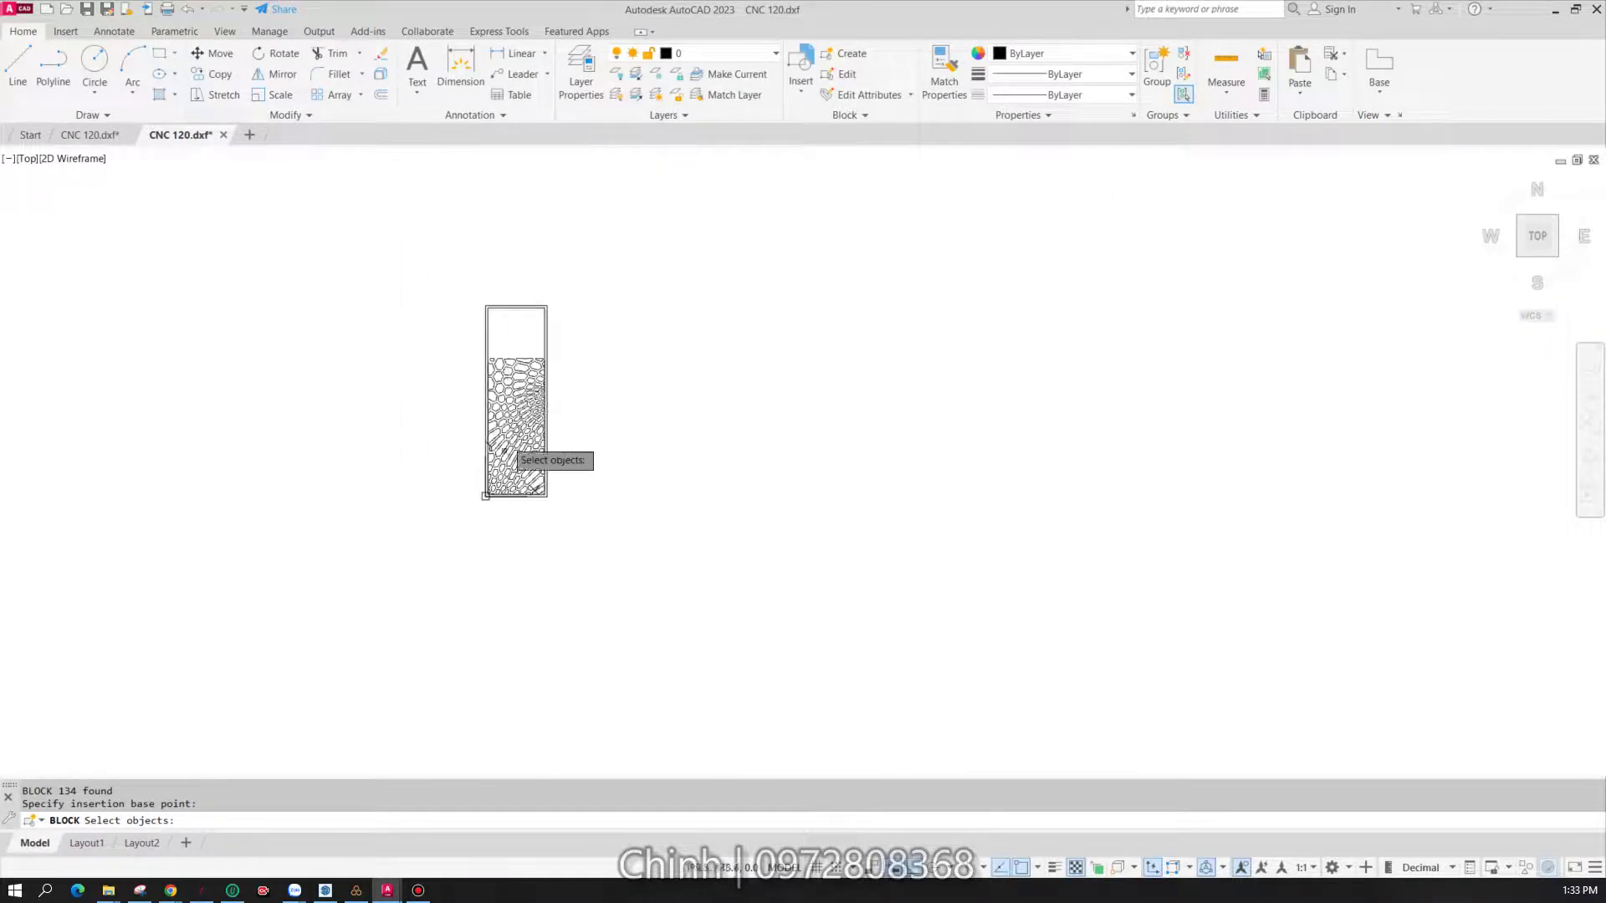
click(466, 337)
scroll(577, 505, up, 3)
scroll(569, 504, up, 3)
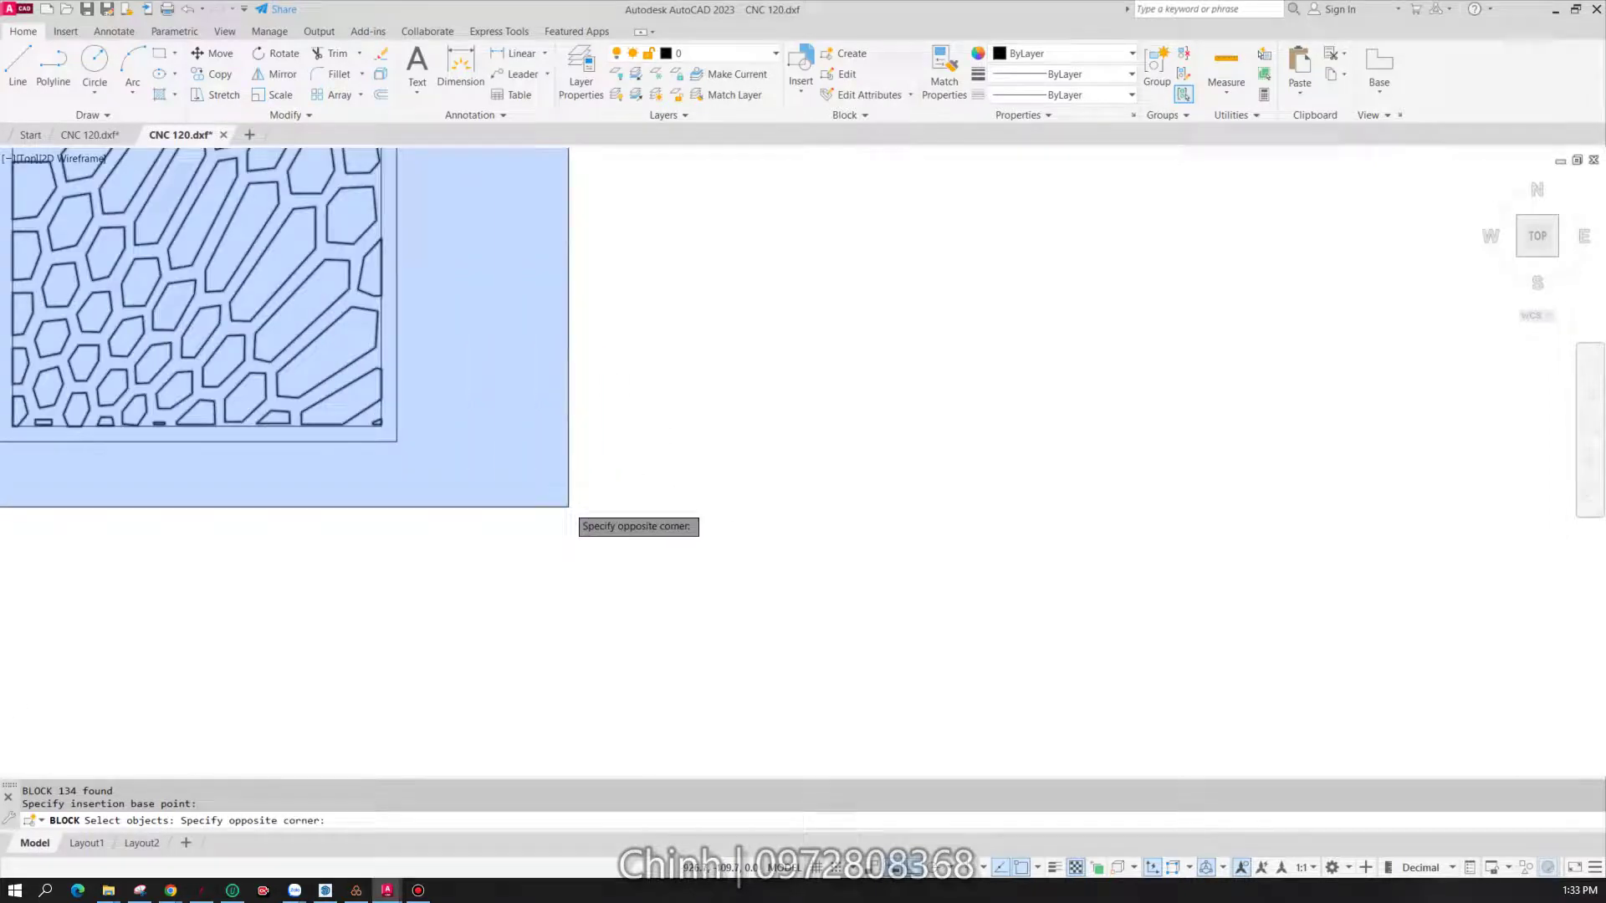
scroll(567, 501, down, 2)
scroll(577, 506, down, 1)
click(574, 512)
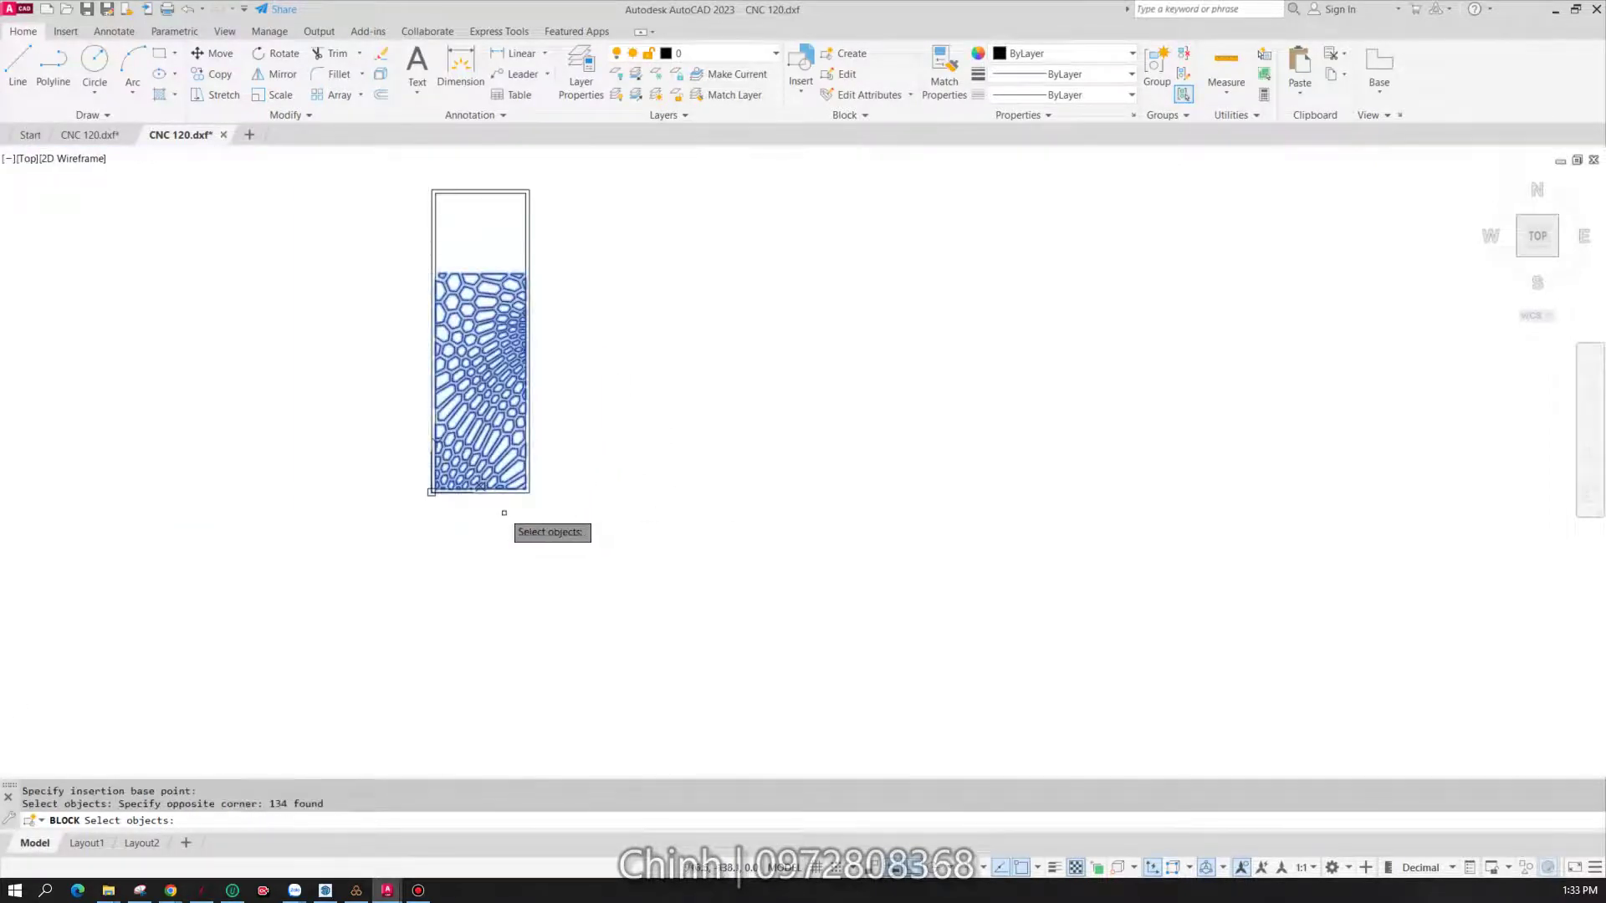
key(Return)
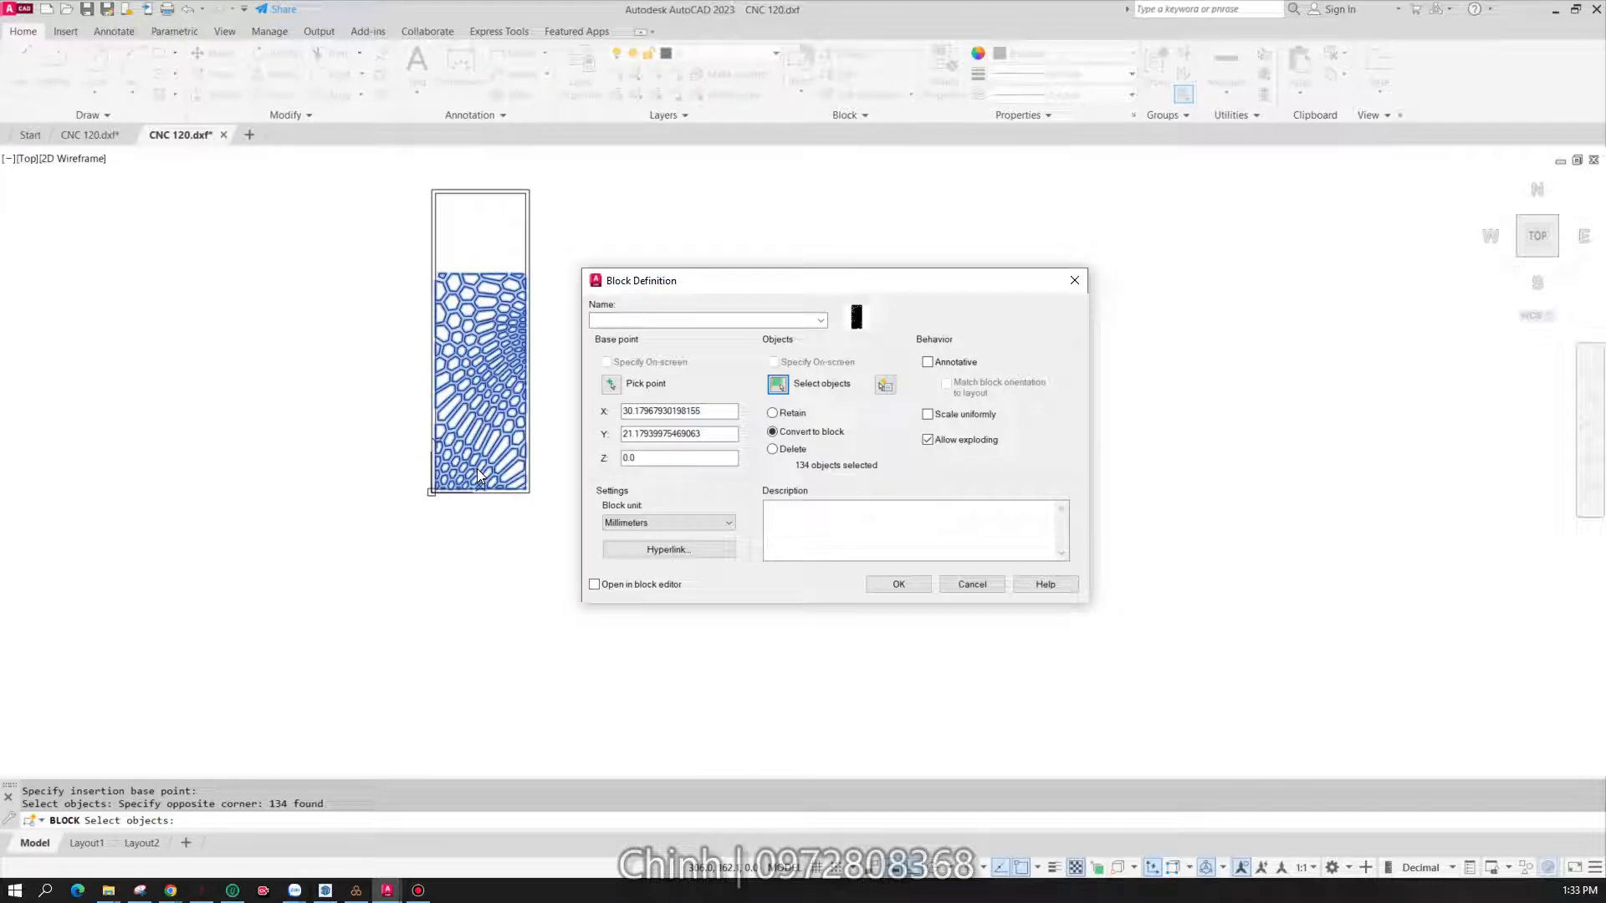
click(638, 322)
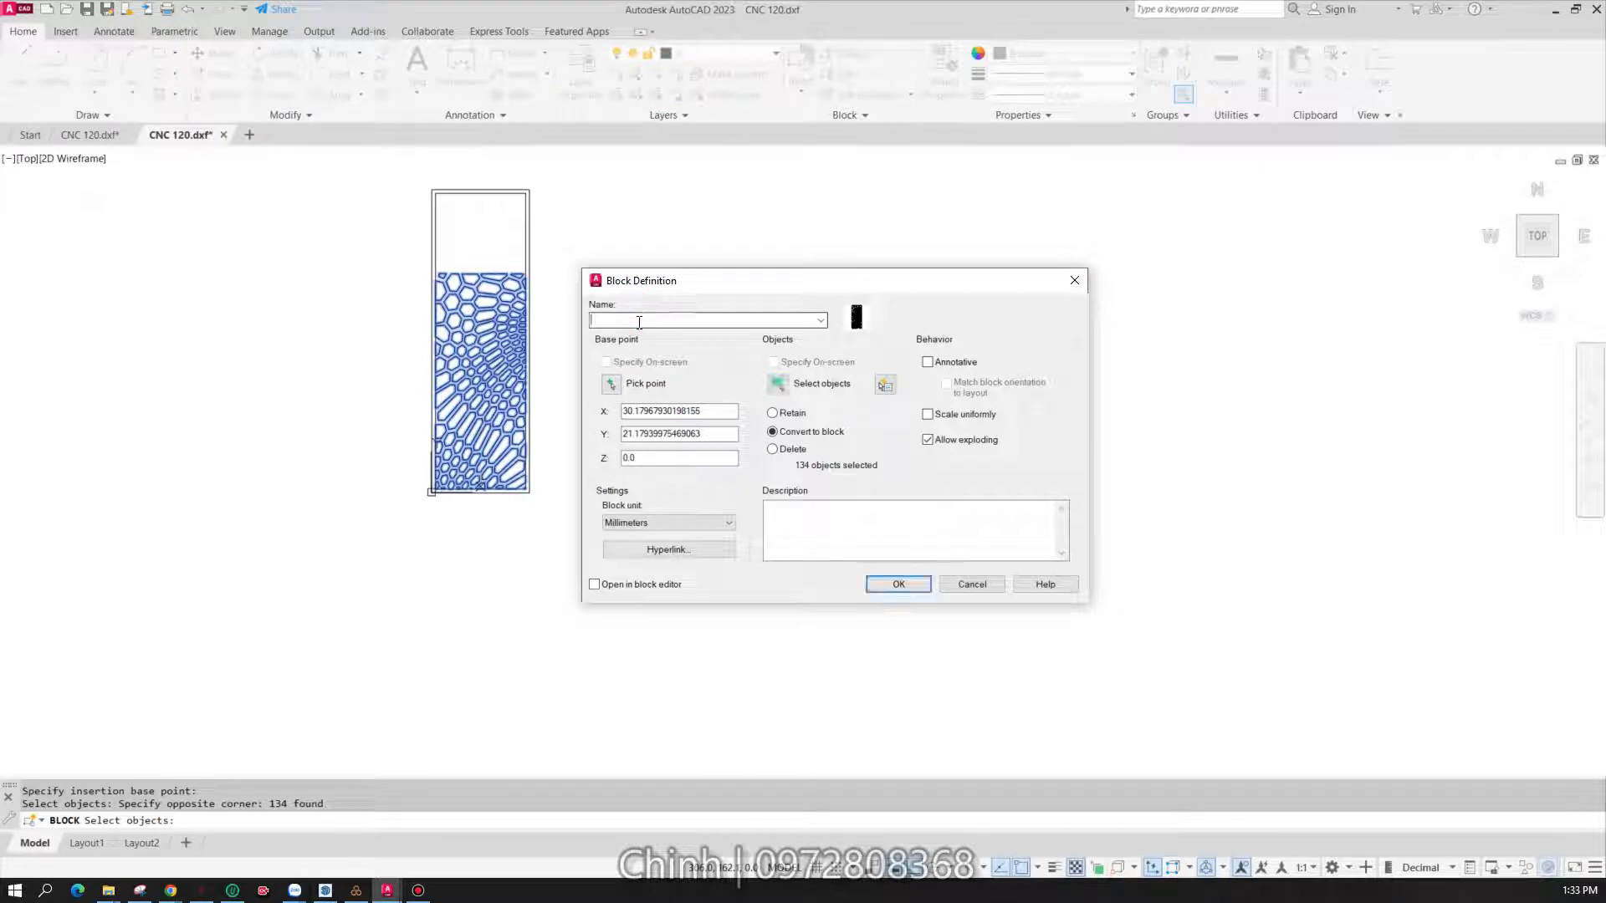
text(vach-1)
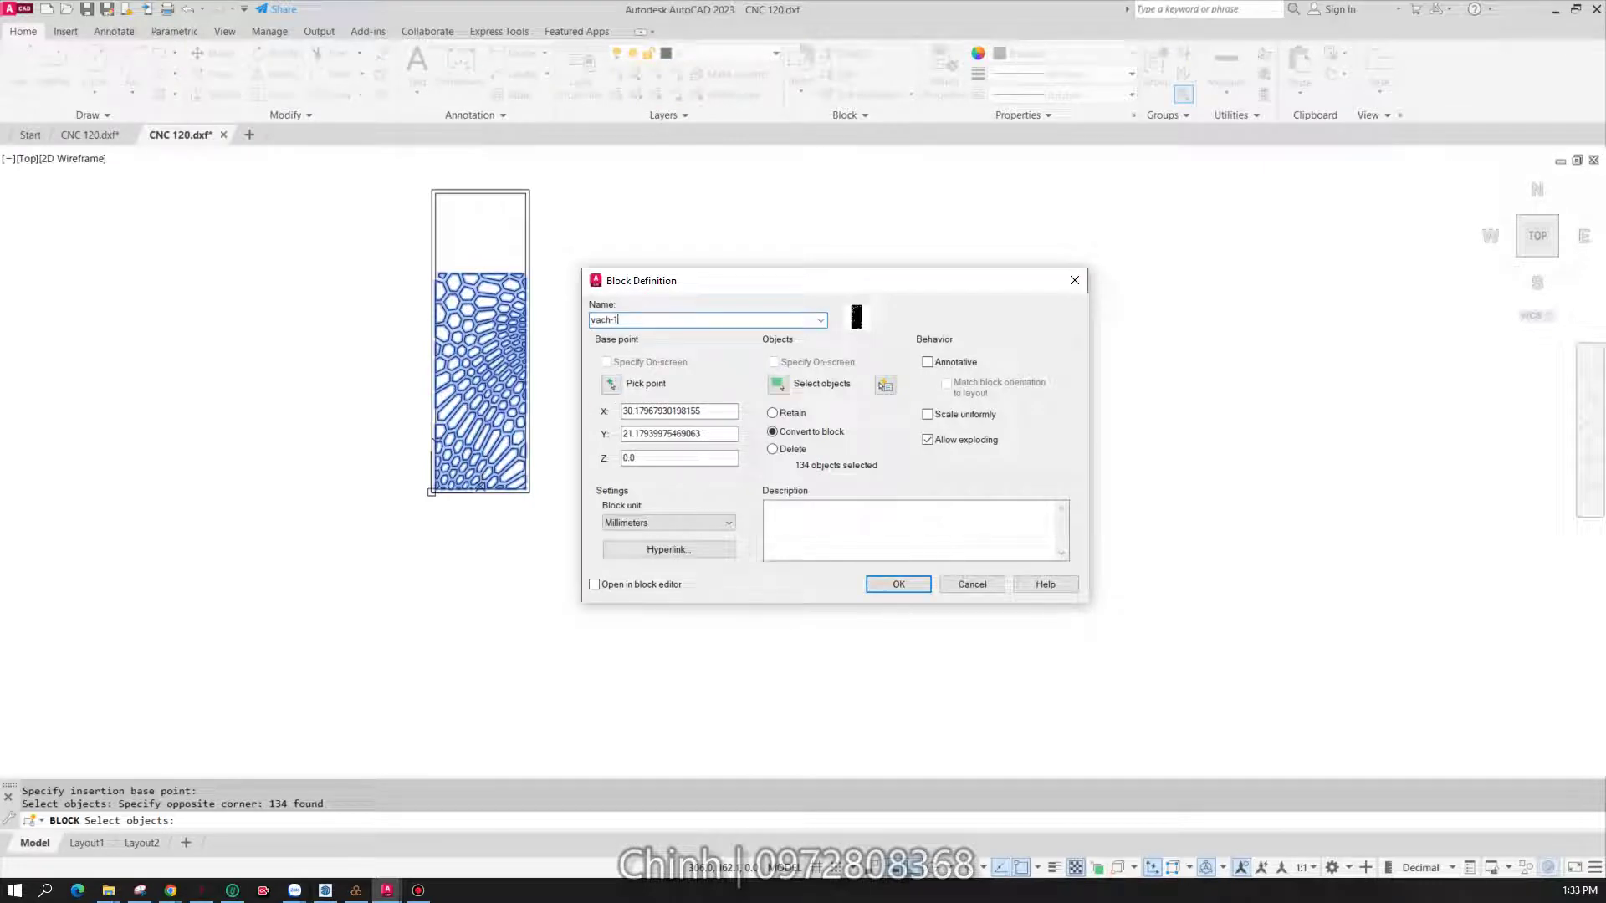
click(916, 588)
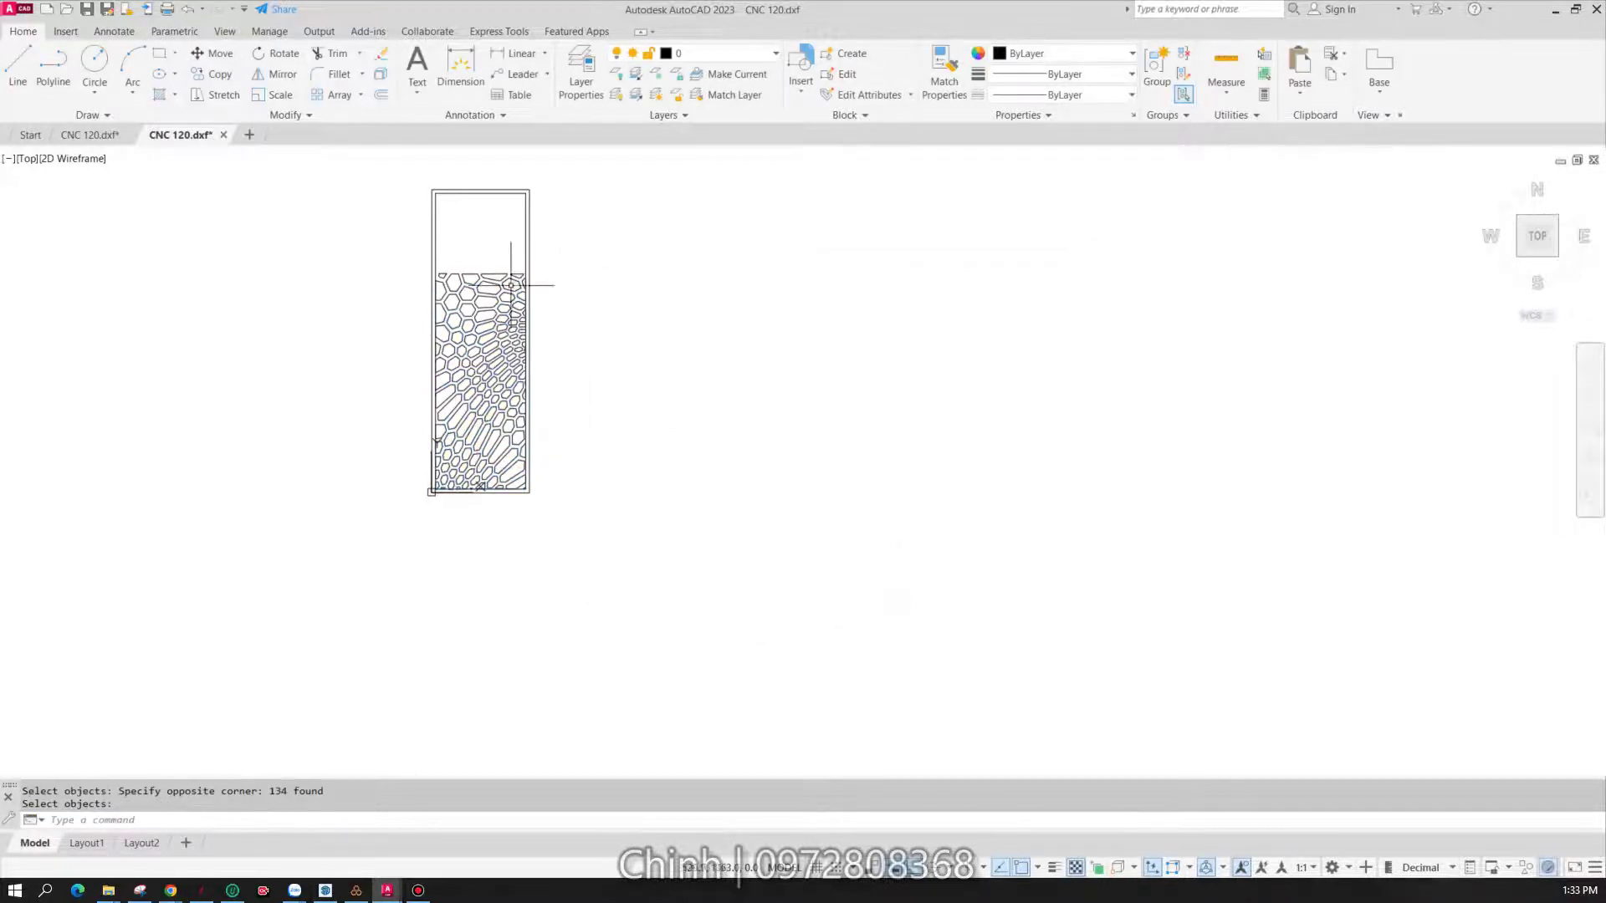
click(502, 315)
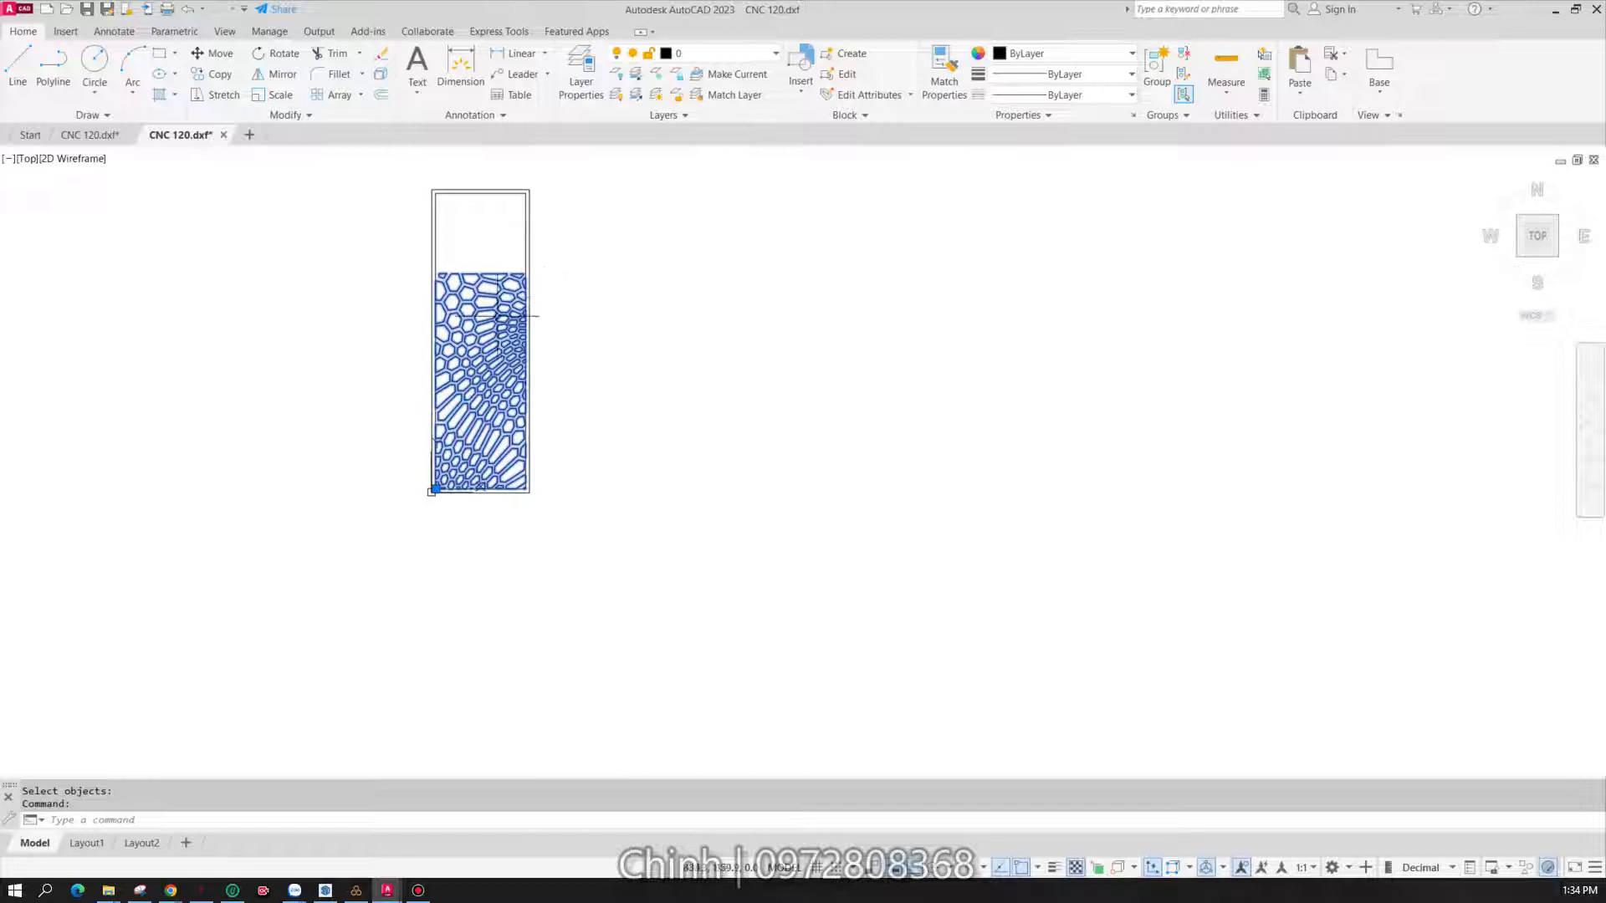
- Set the vach-1 block's Scale Y to 1553/1422 in Properties, then close the palette
text(PR)
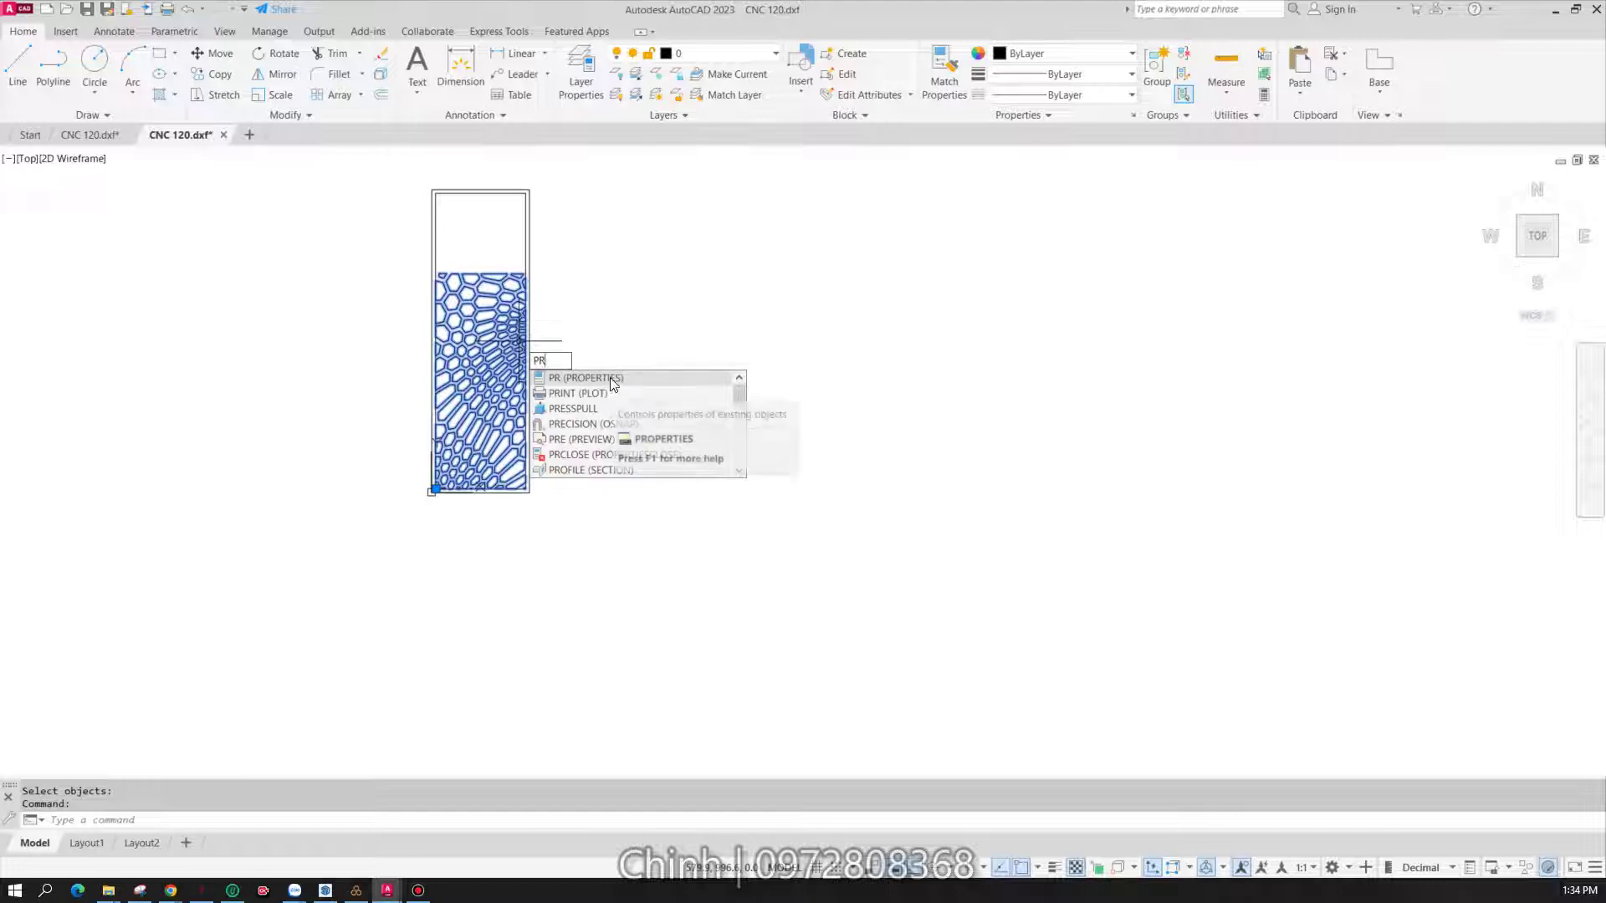
key(Return)
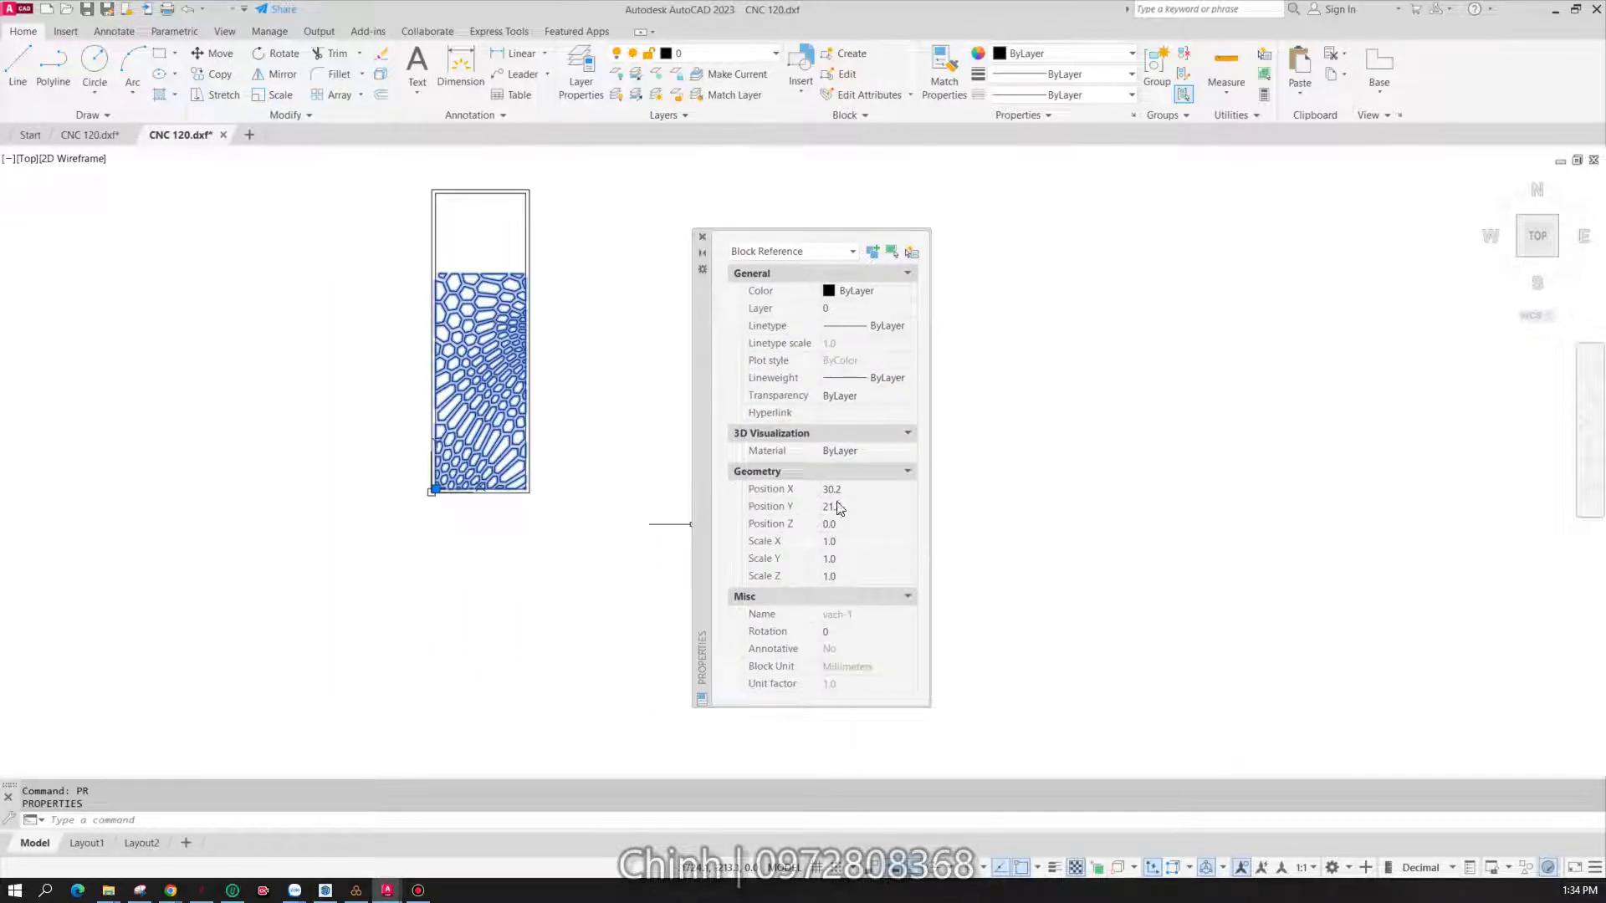
click(862, 559)
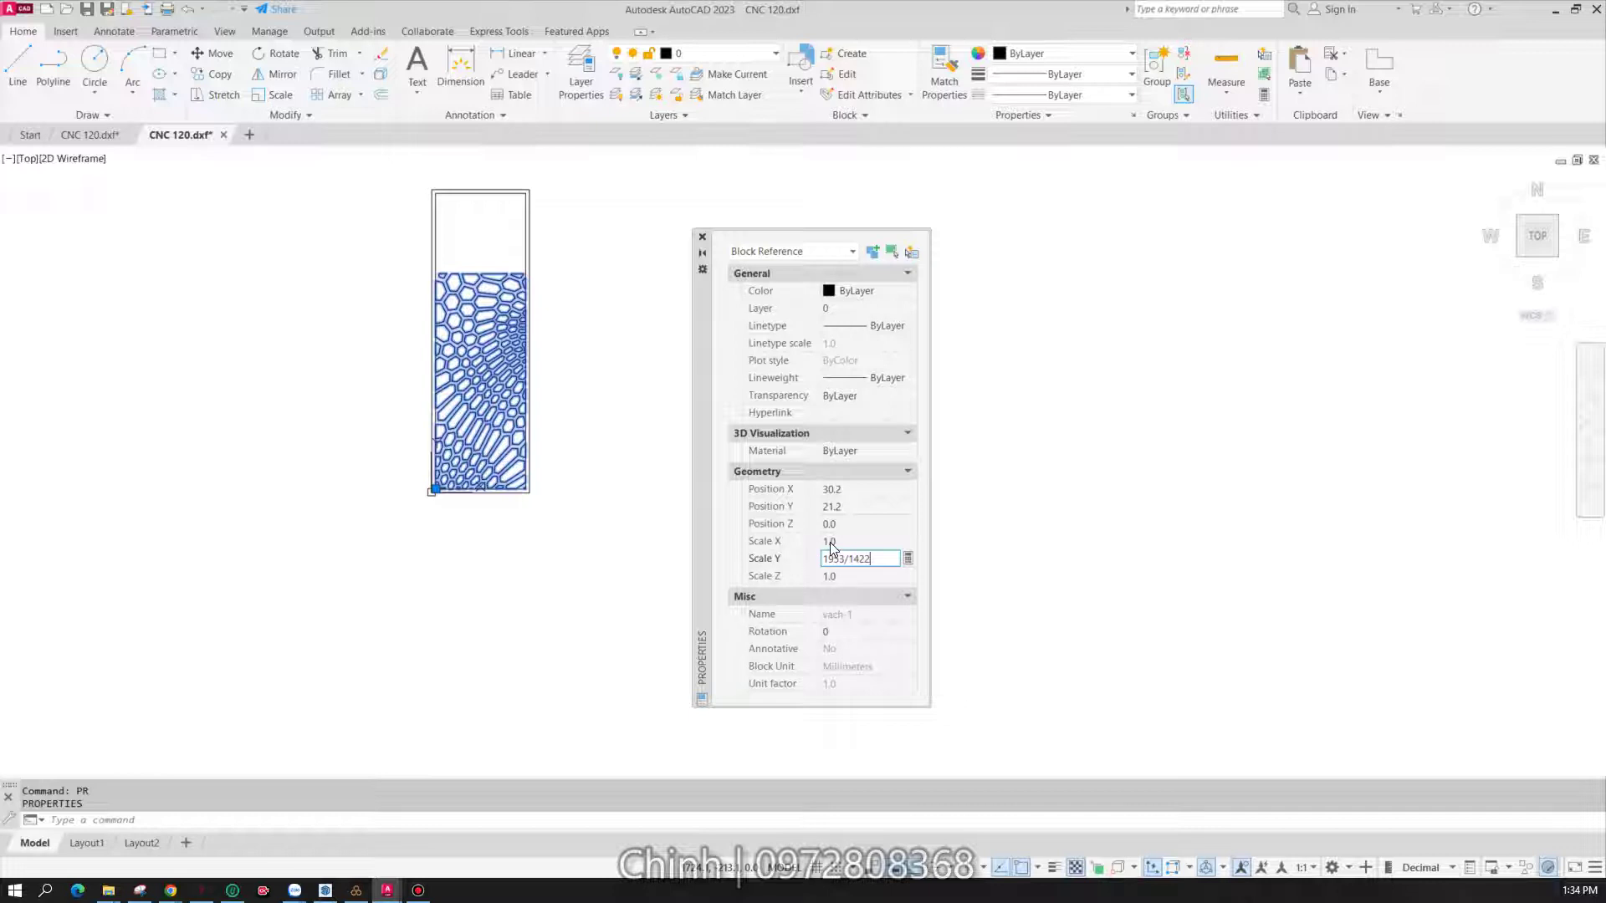
key(Tab)
scroll(459, 171, up, 8)
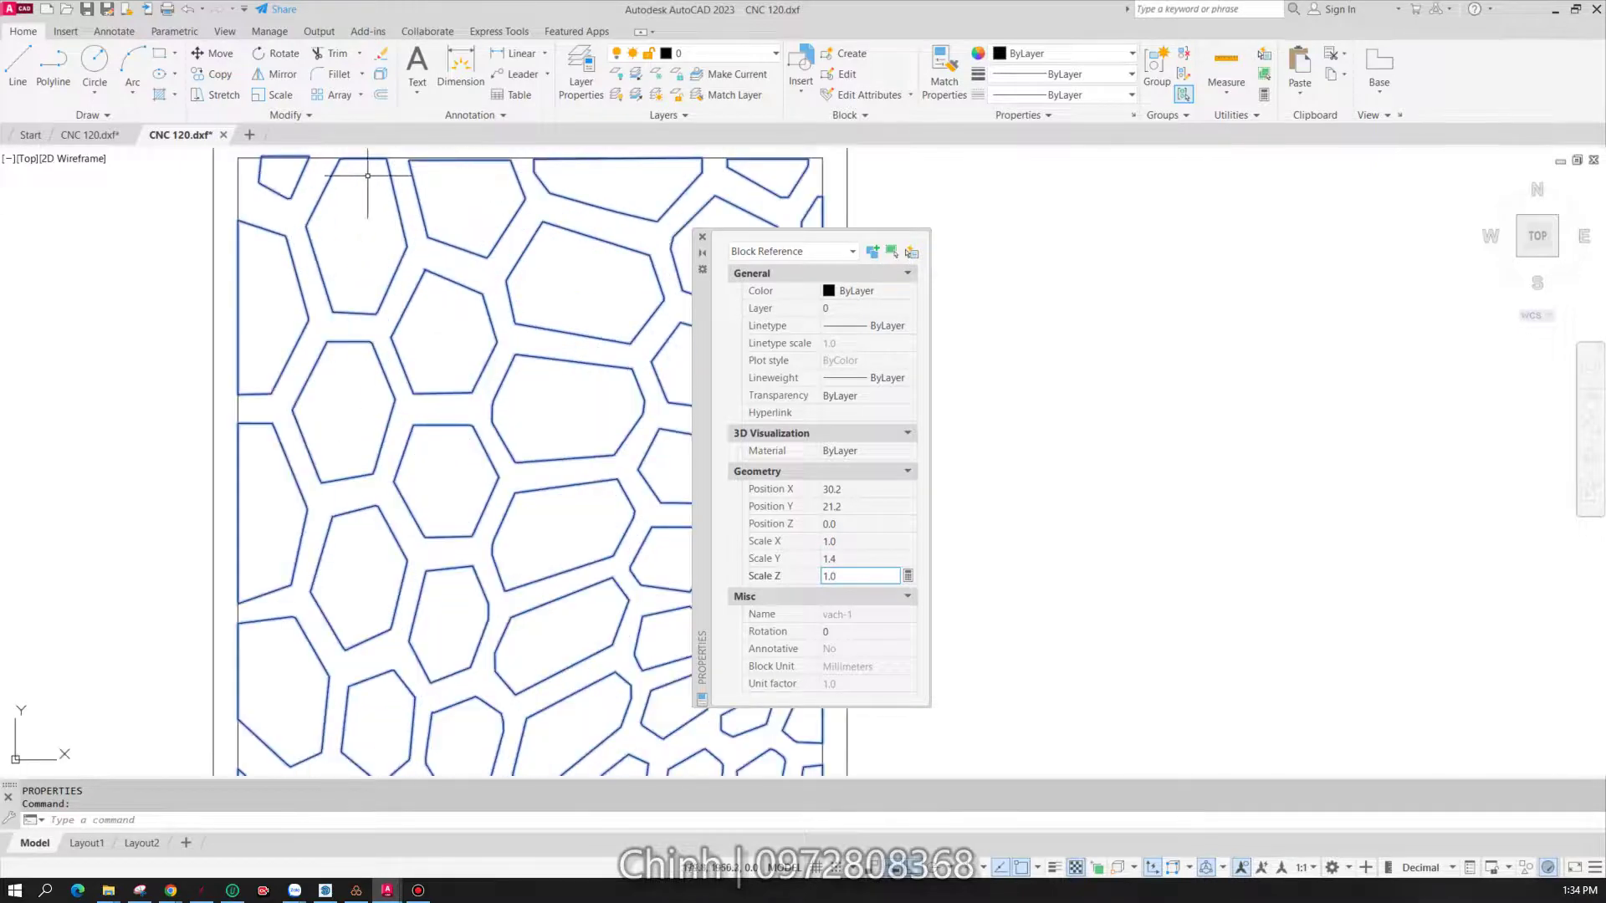
scroll(280, 163, down, 4)
scroll(527, 272, down, 3)
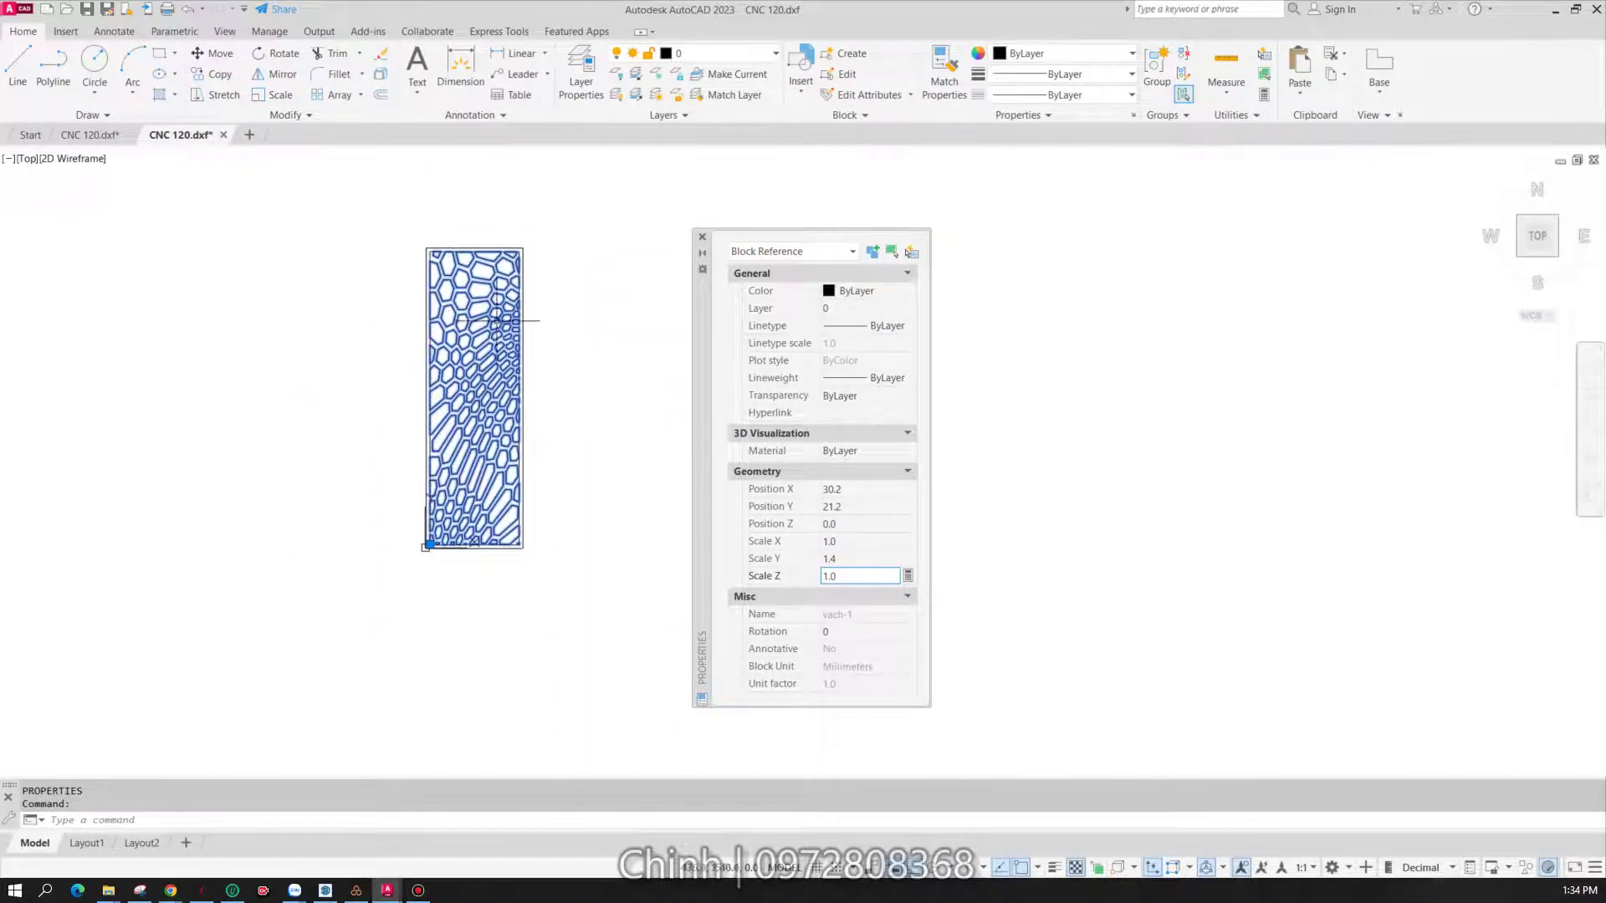
scroll(494, 326, up, 3)
scroll(494, 317, down, 3)
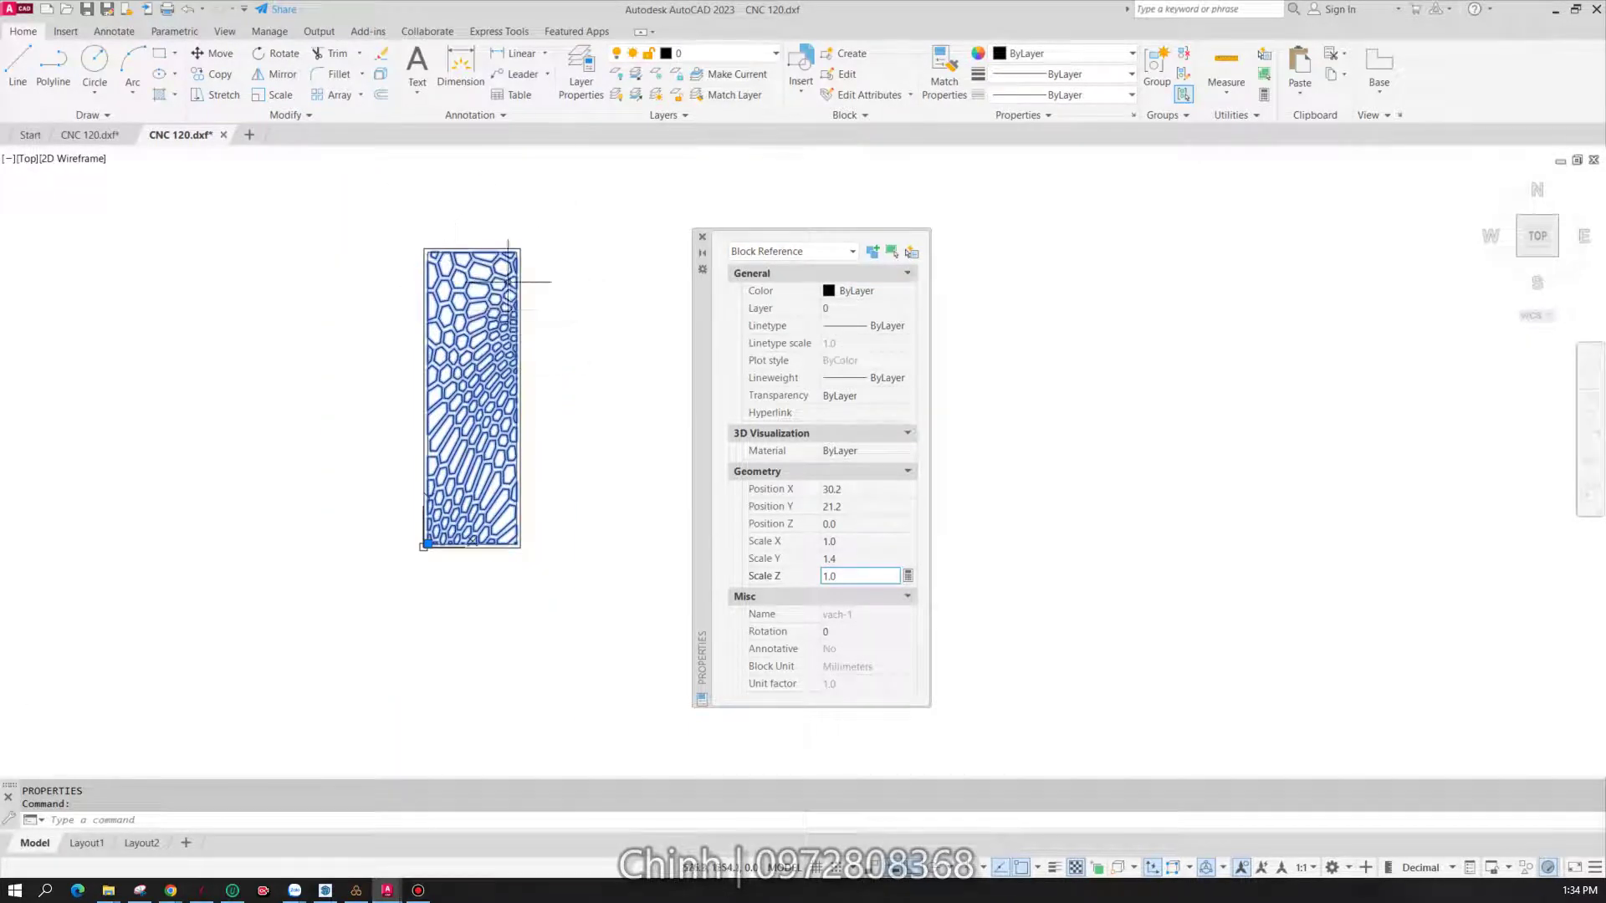
scroll(443, 246, up, 5)
scroll(450, 250, down, 3)
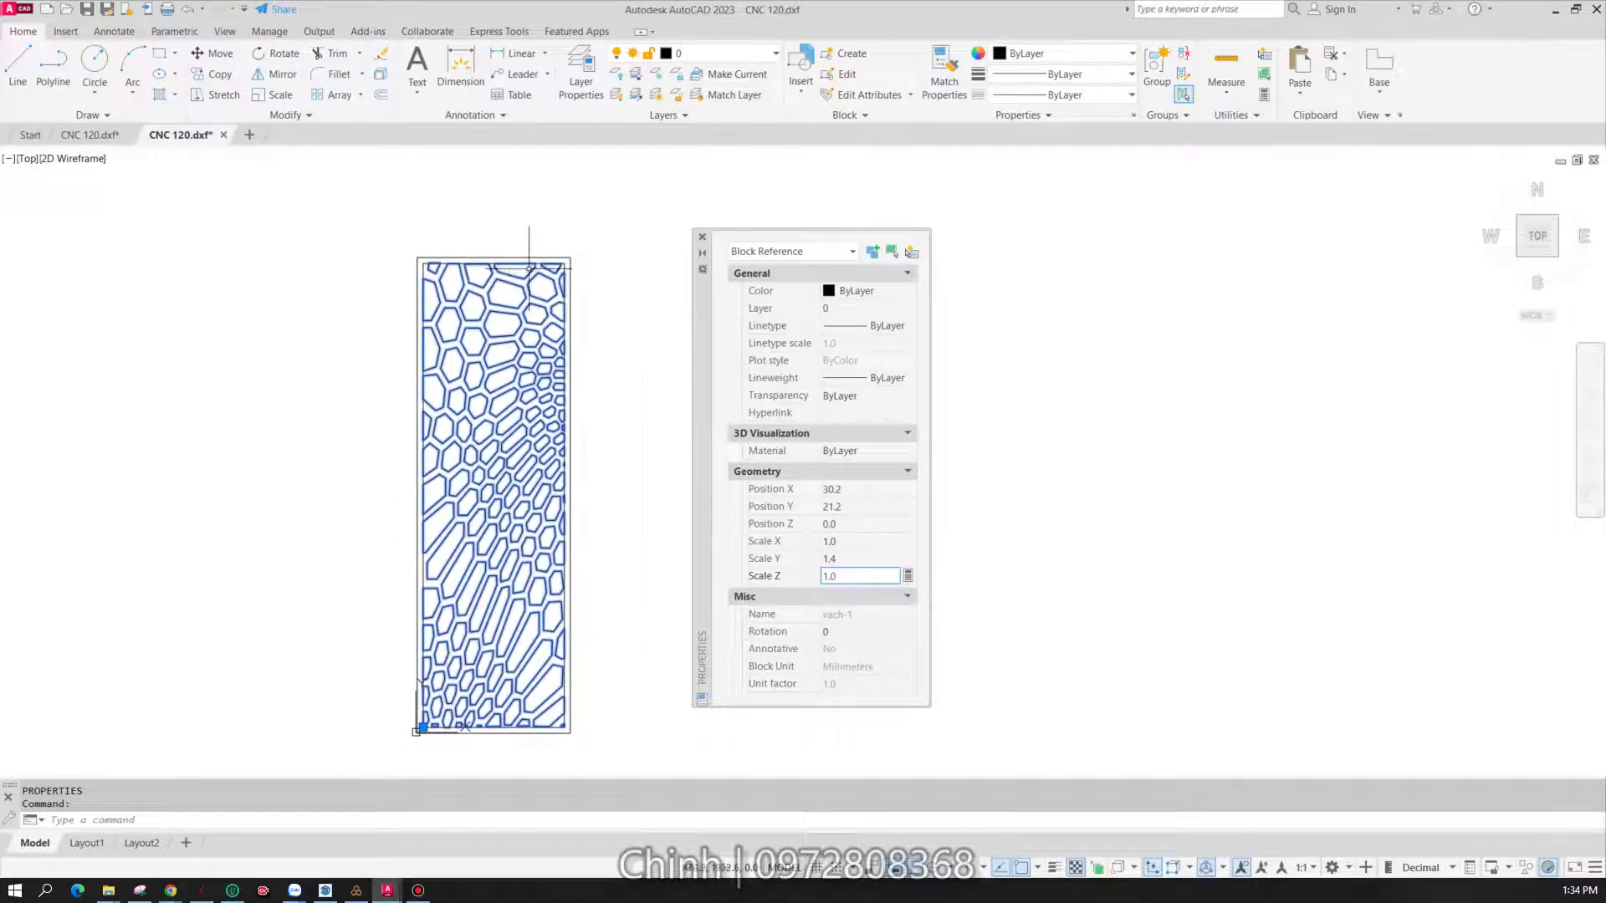
click(702, 237)
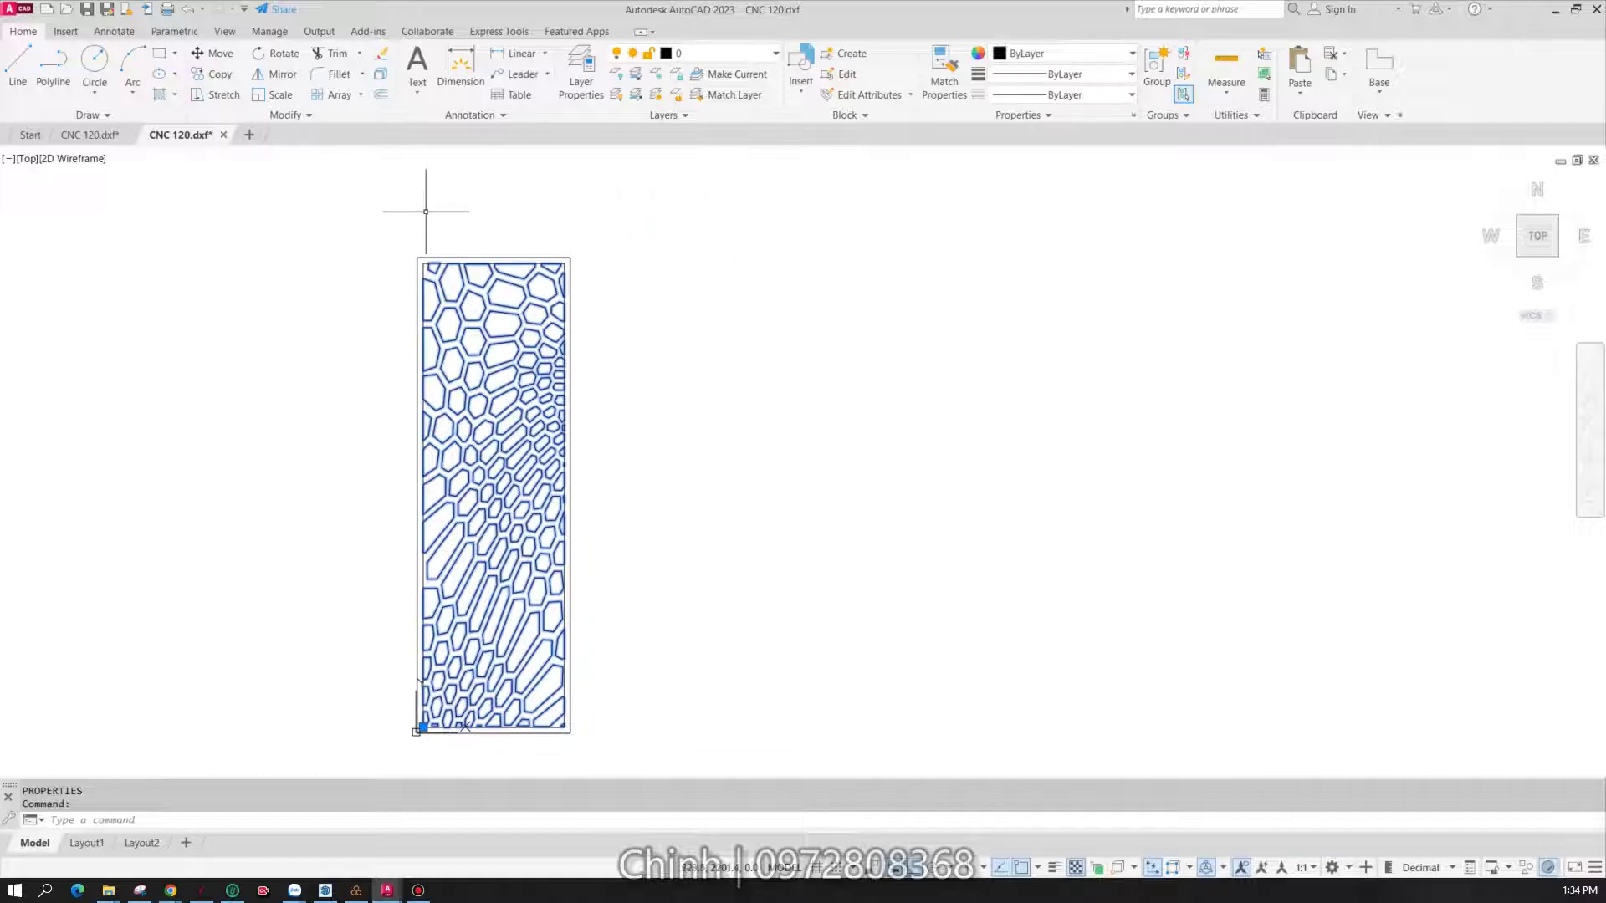
click(762, 309)
key(Escape)
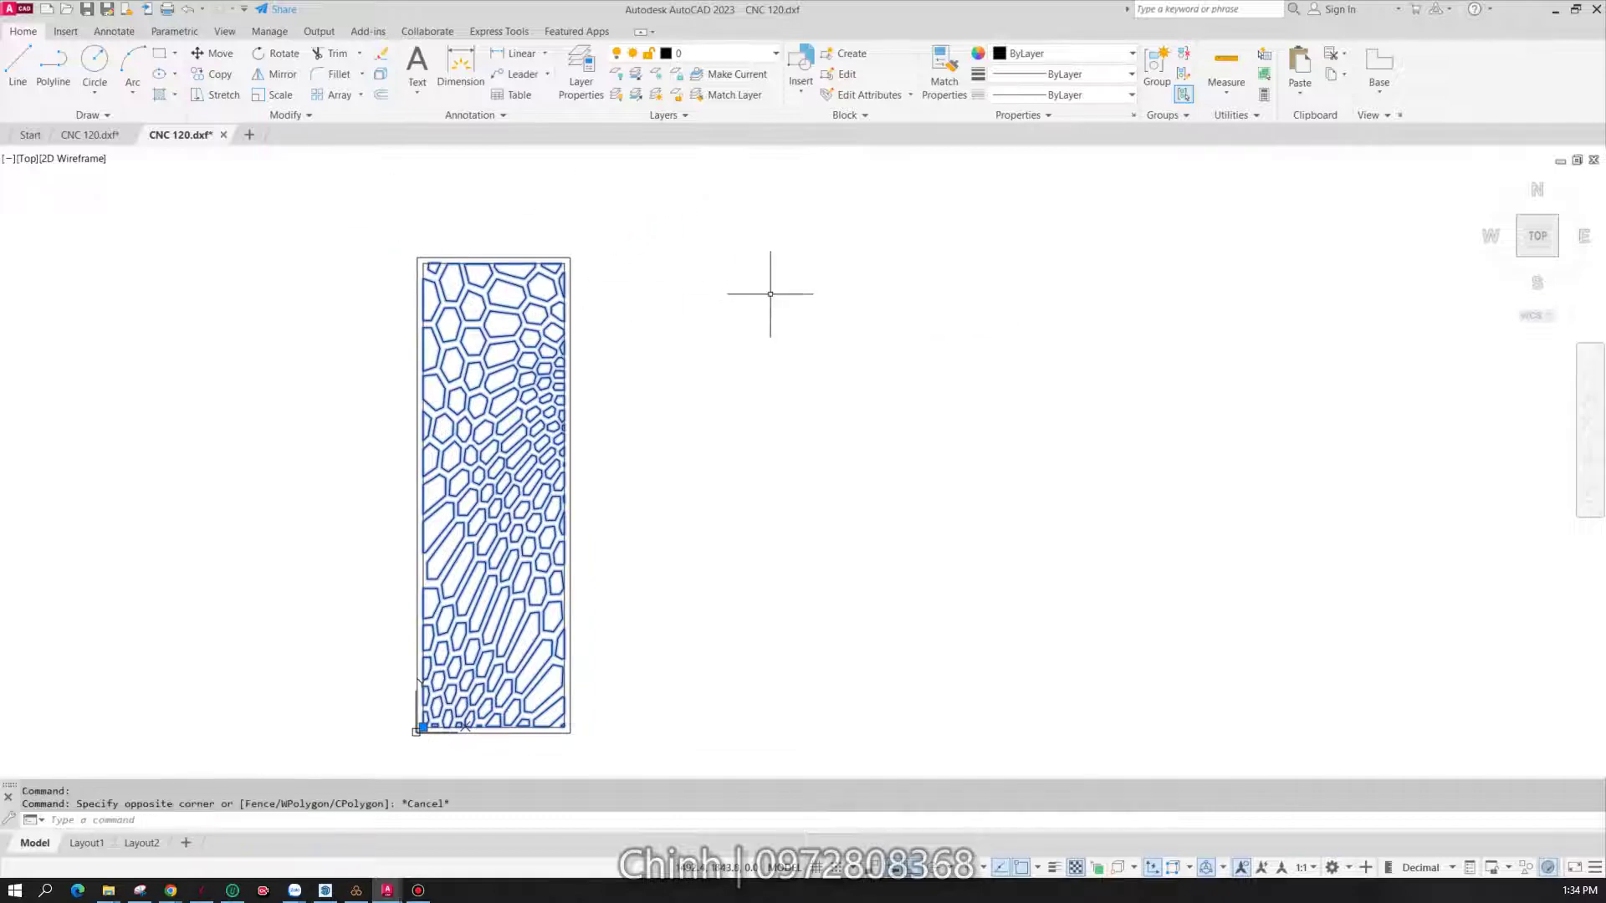
- Clear the current selection and dismiss the application file menu
click(758, 307)
key(Escape)
key(Escape)
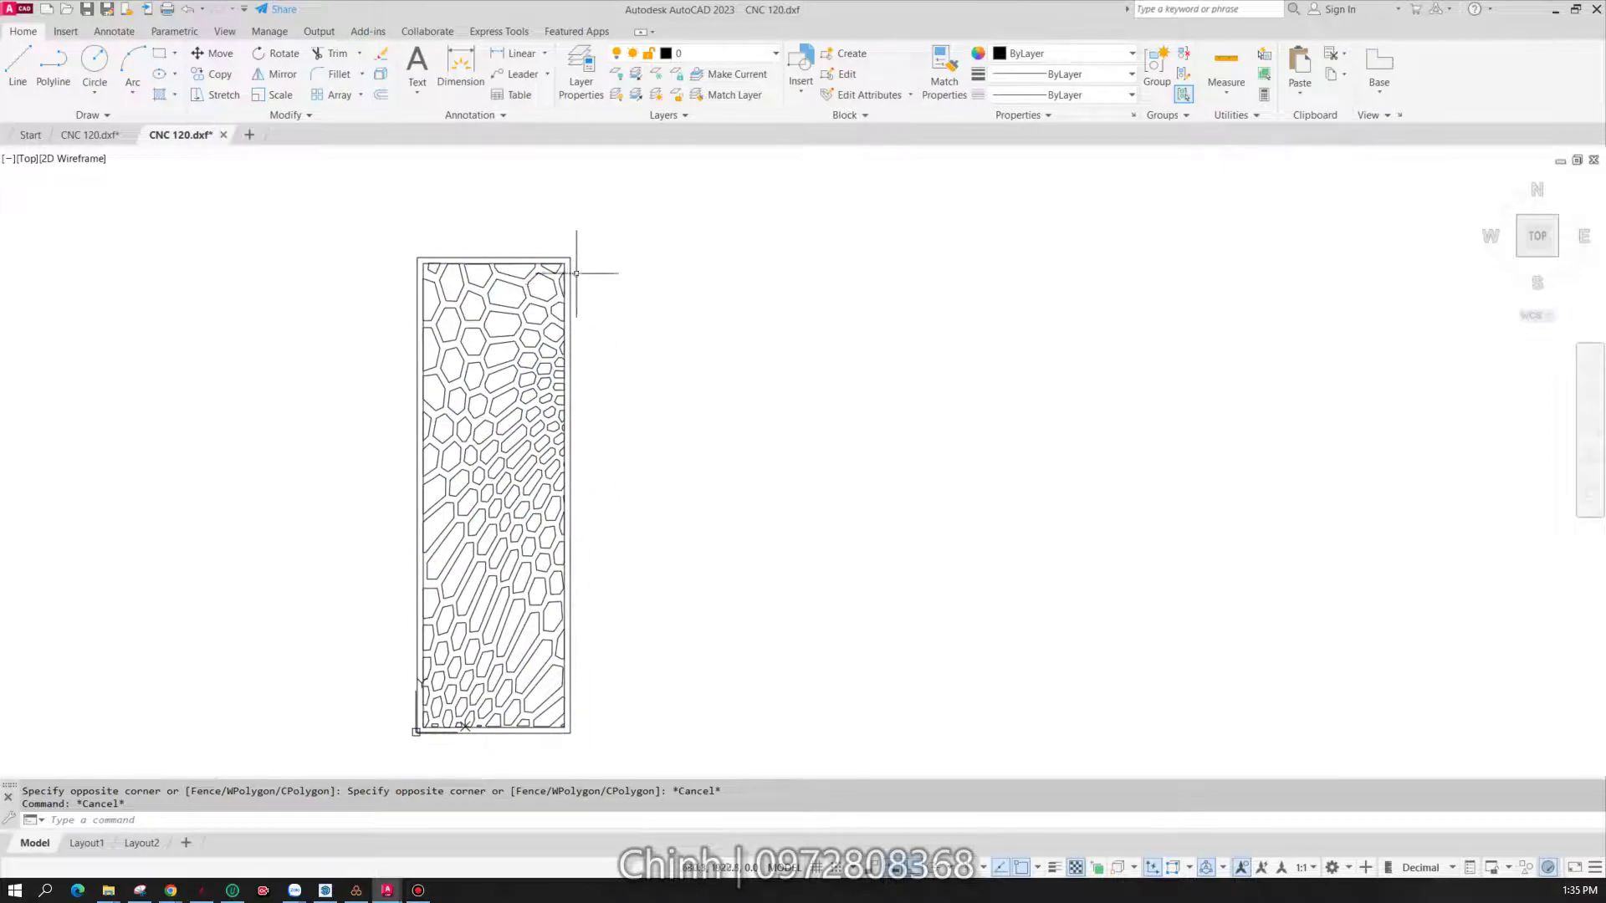
click(26, 13)
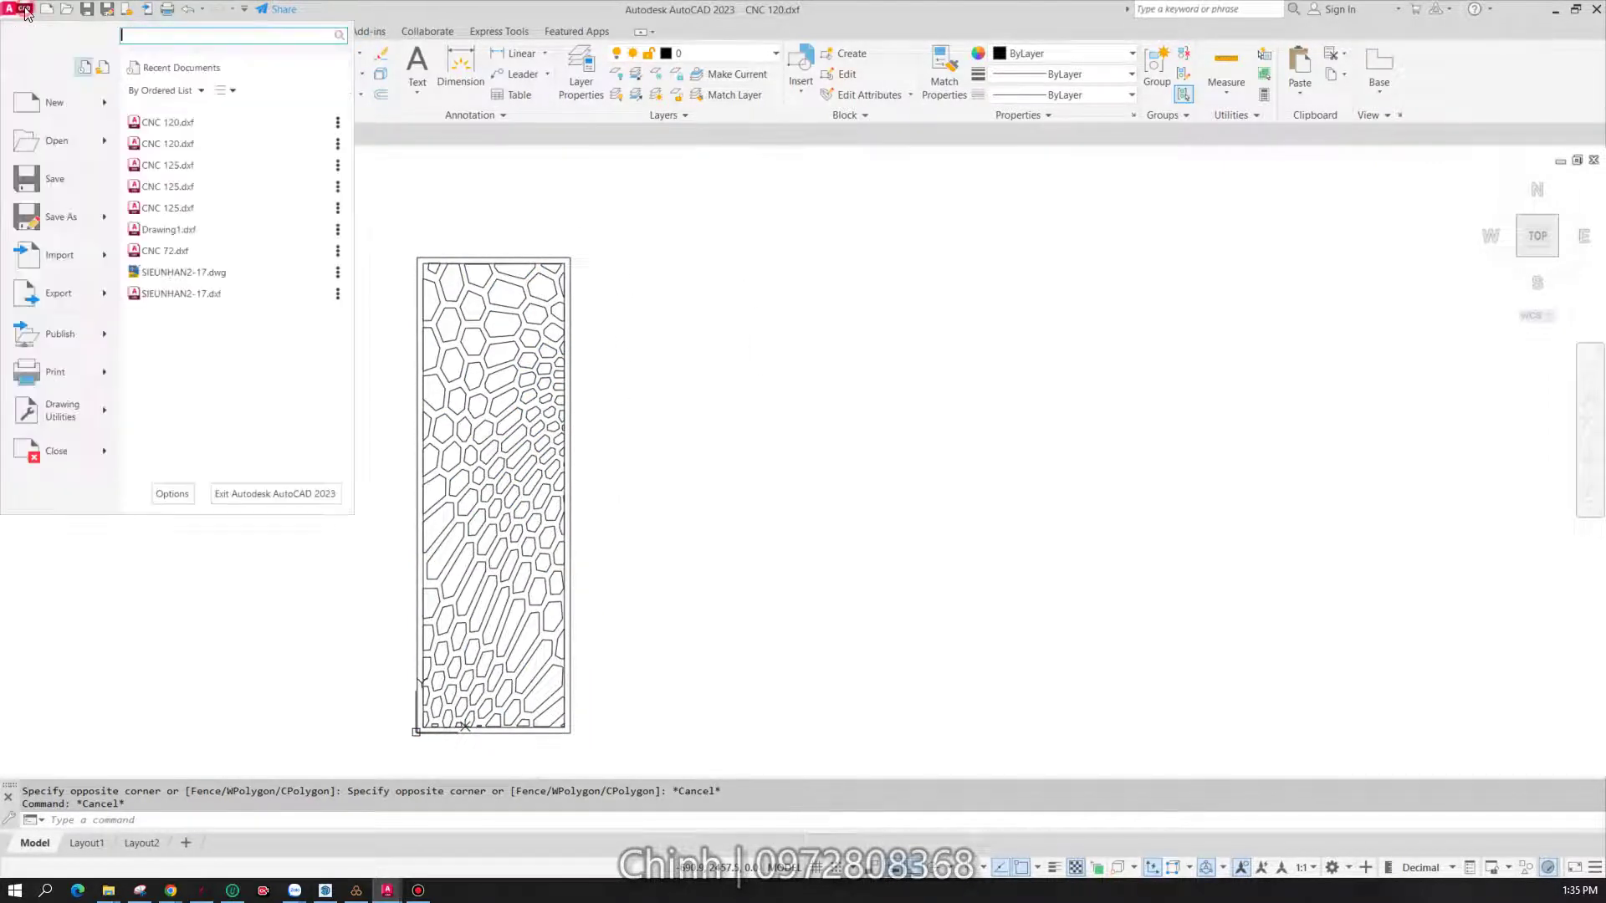
mouse_move(56, 218)
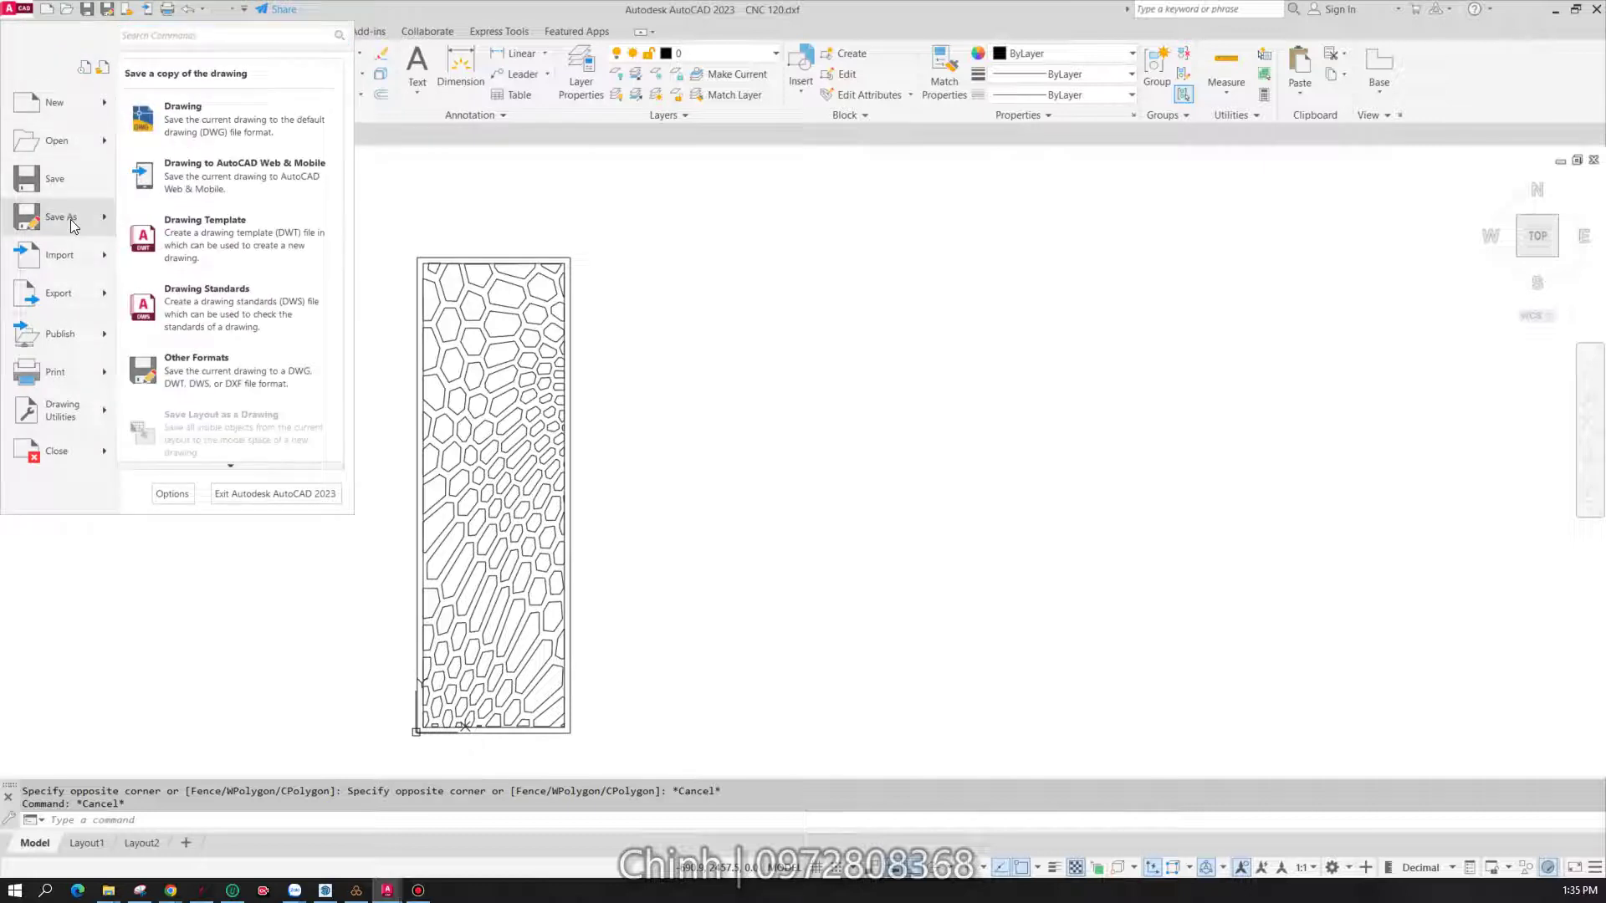
key(Escape)
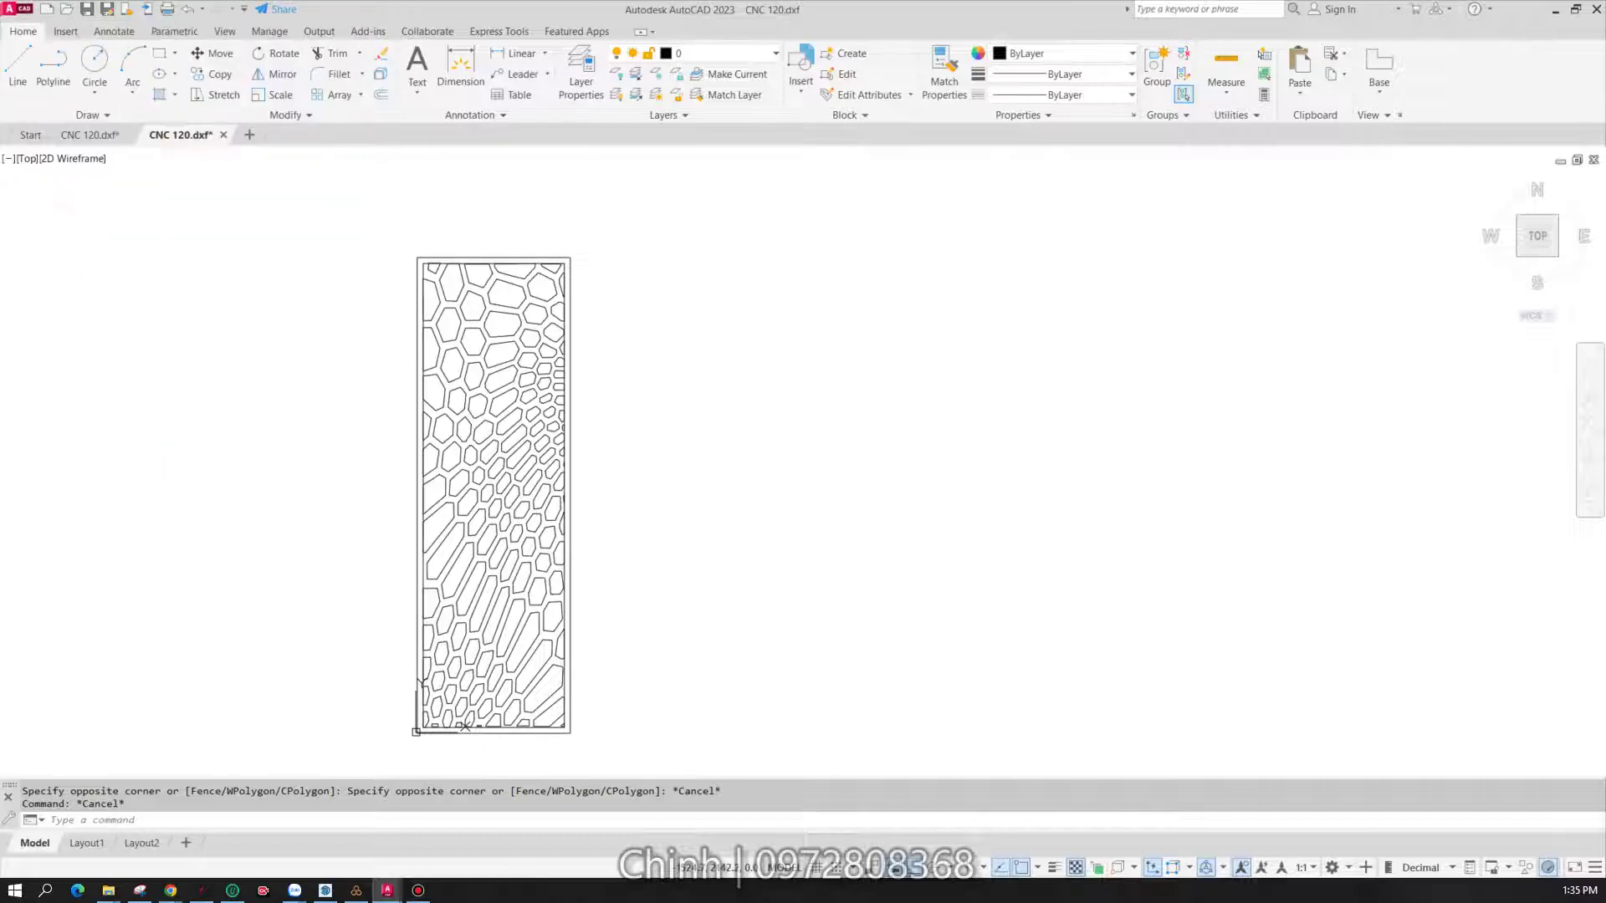
- Save the drawing to the Desktop as AutoCAD 2018 DXF named cnc-vach-1
key(ctrl+shift+s)
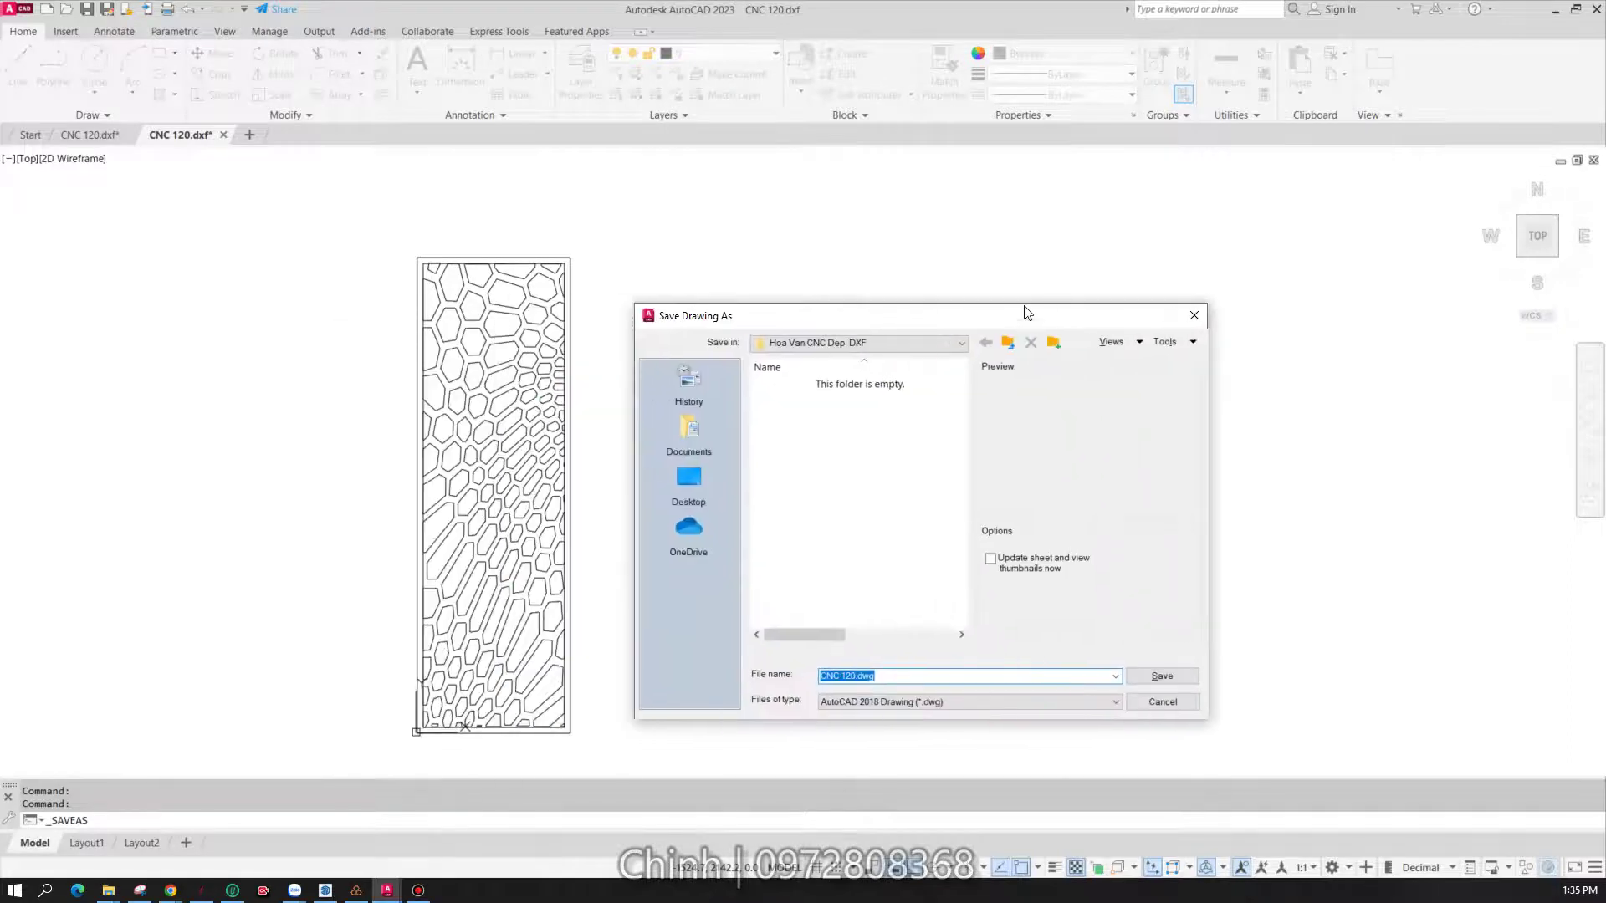
click(974, 659)
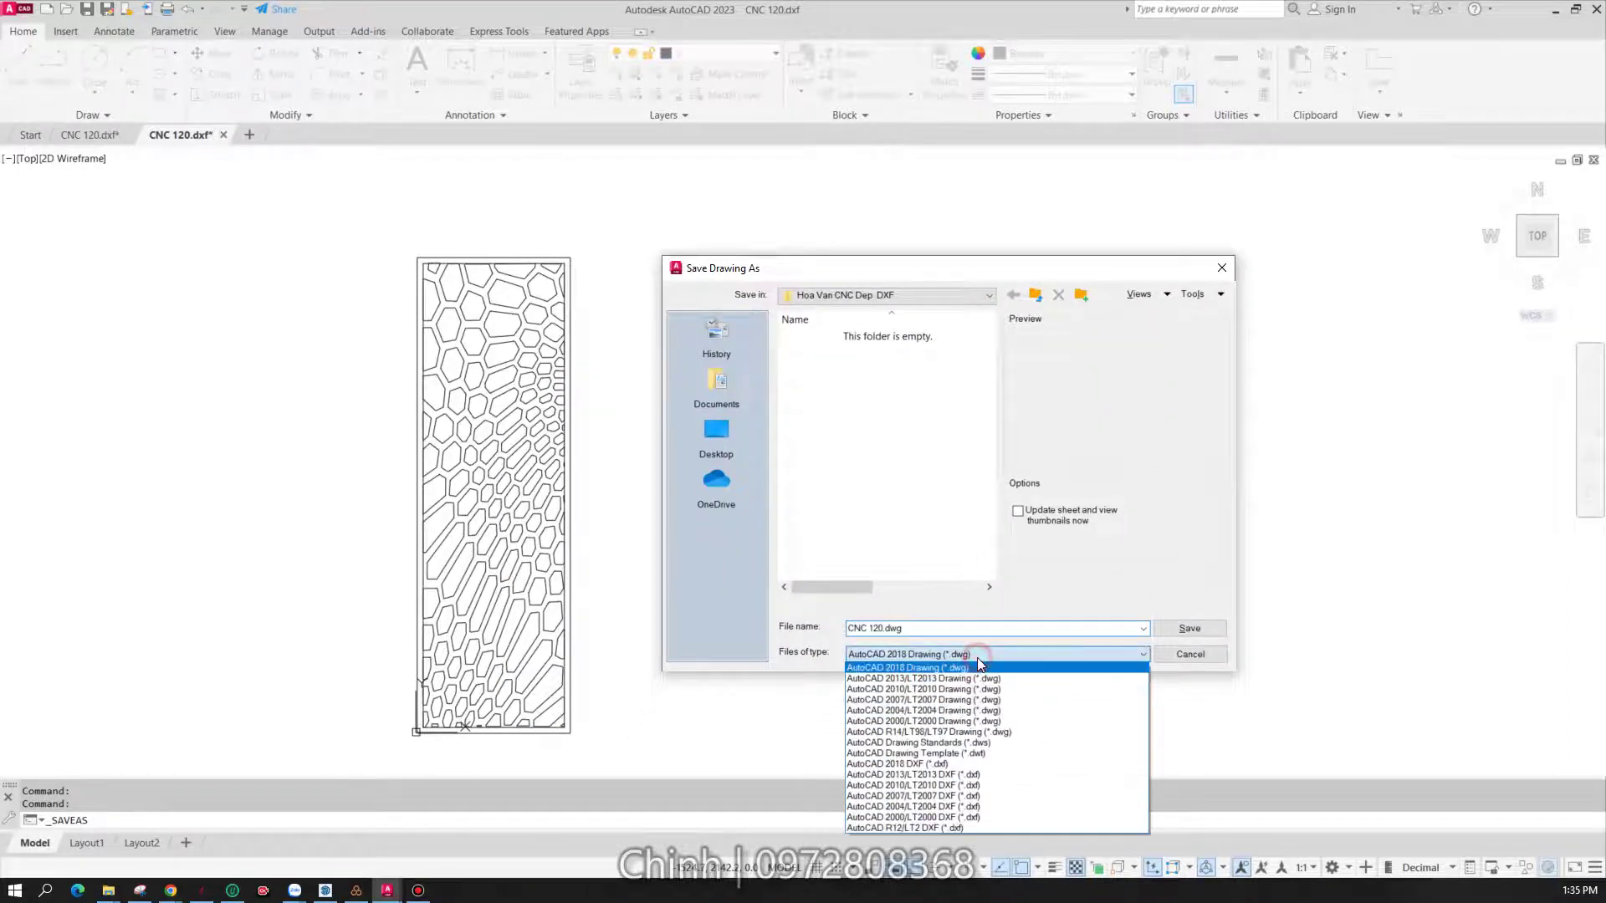
click(970, 764)
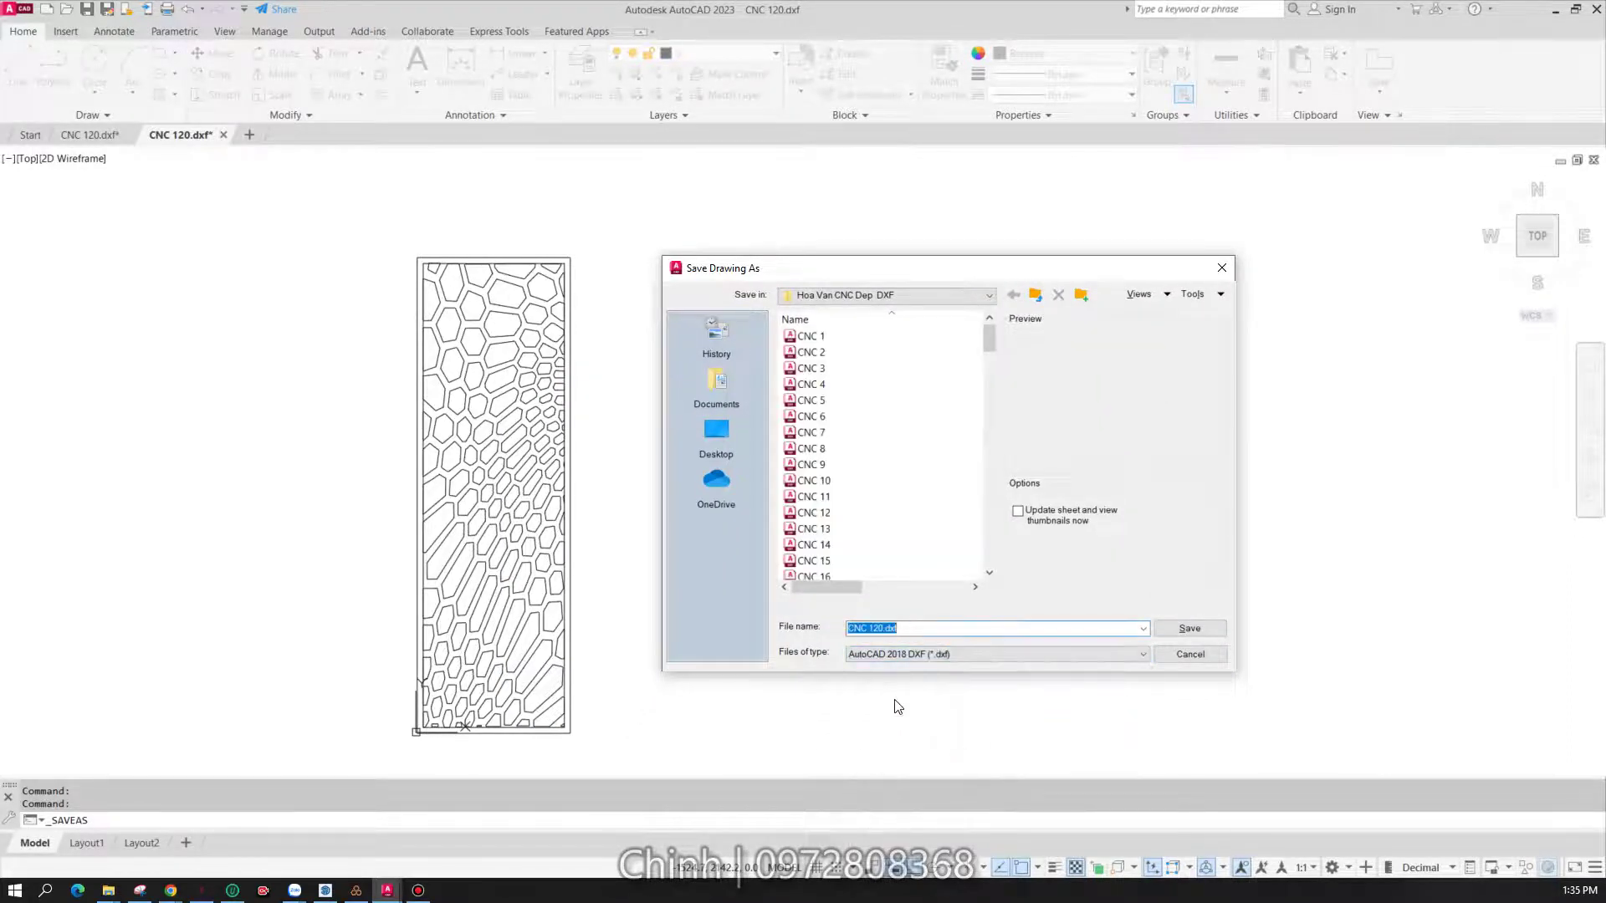
click(908, 628)
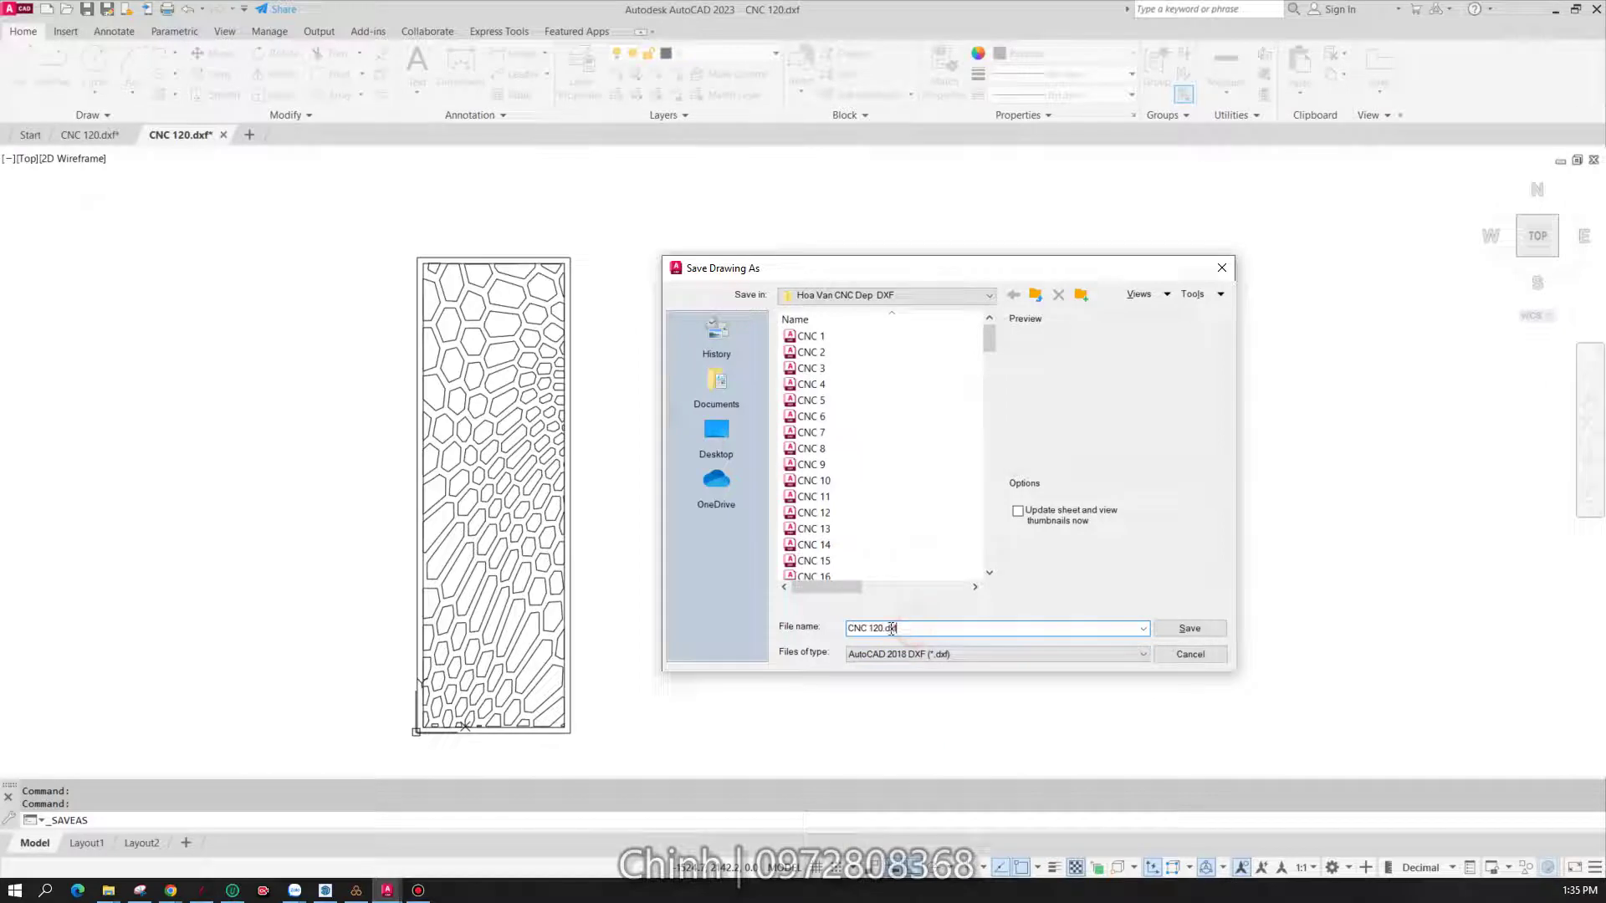
click(724, 462)
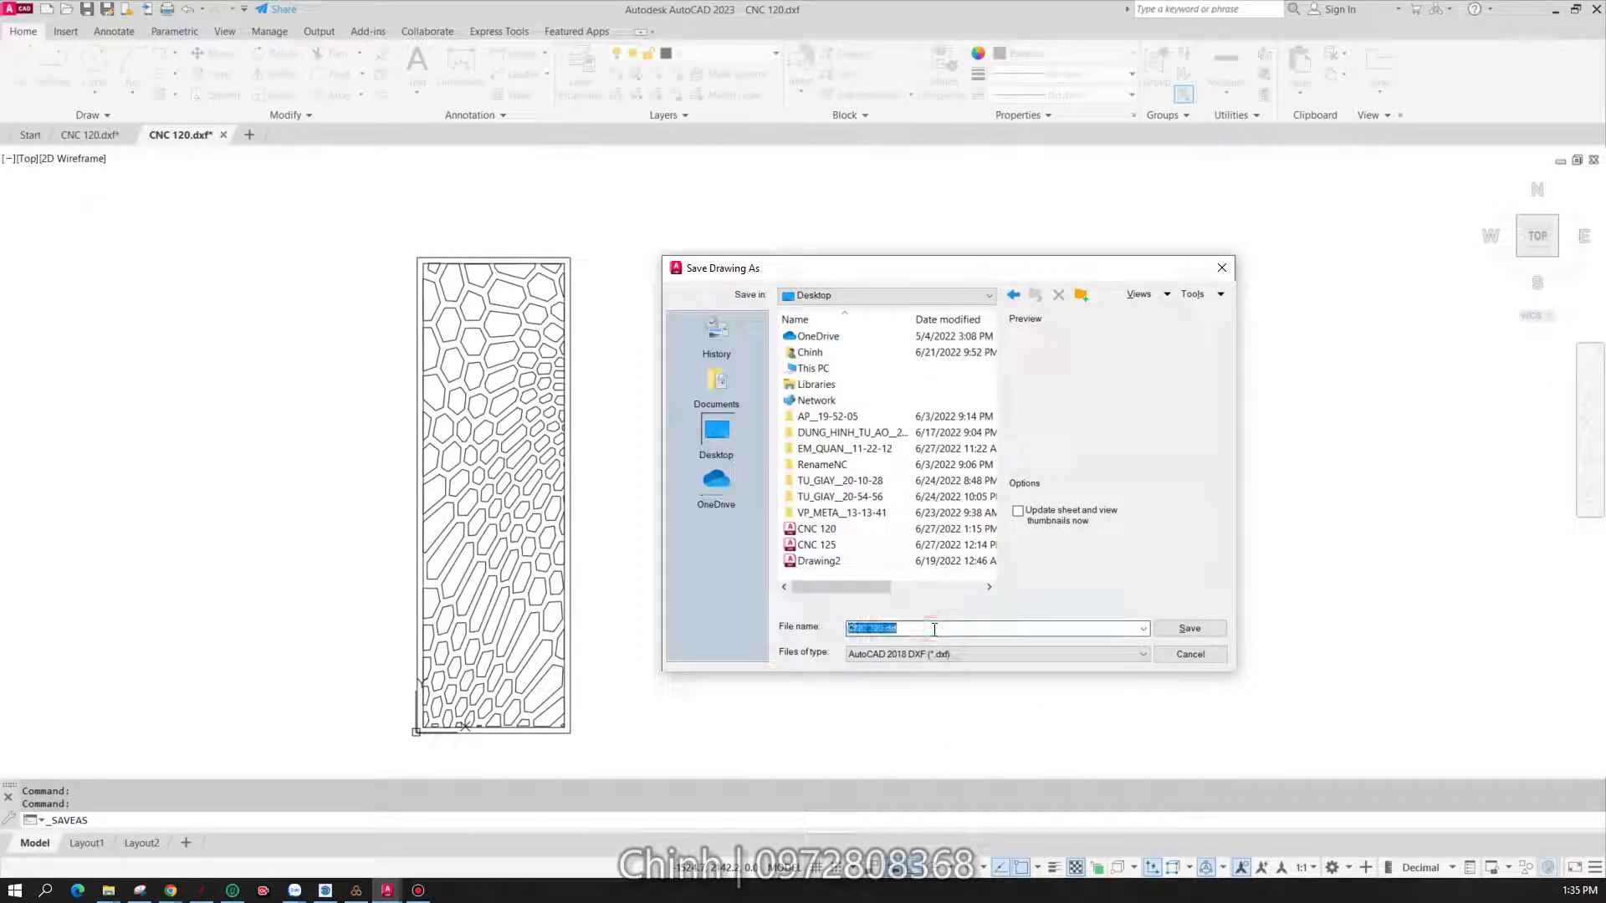
text(c)
key(BackSpace)
key(BackSpace)
text(nc-)
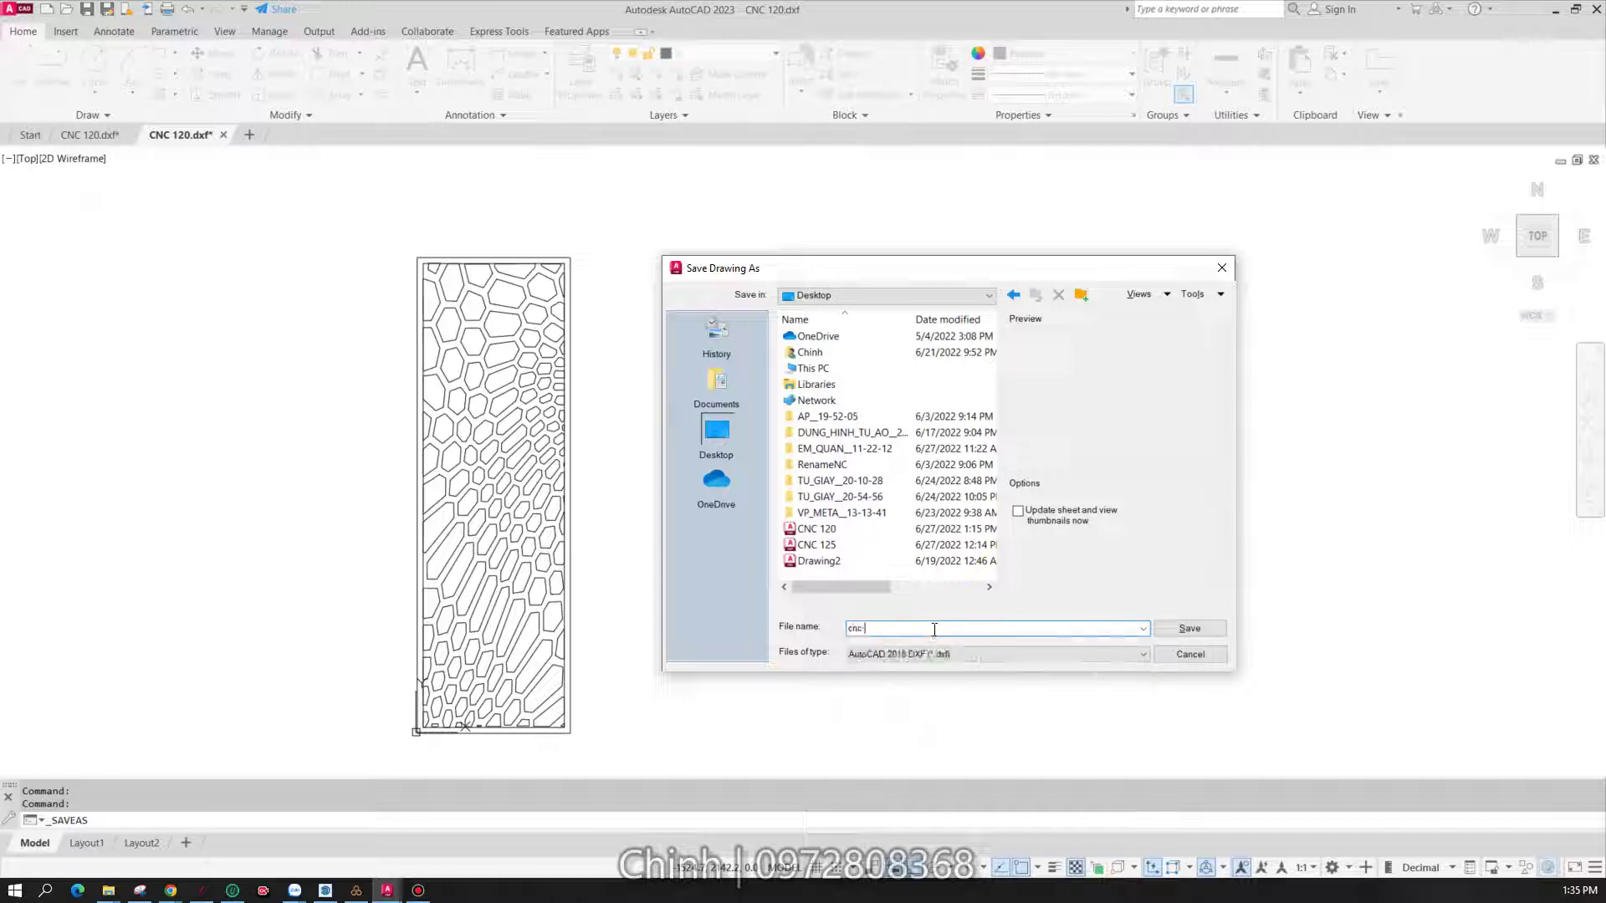
text(vach-1)
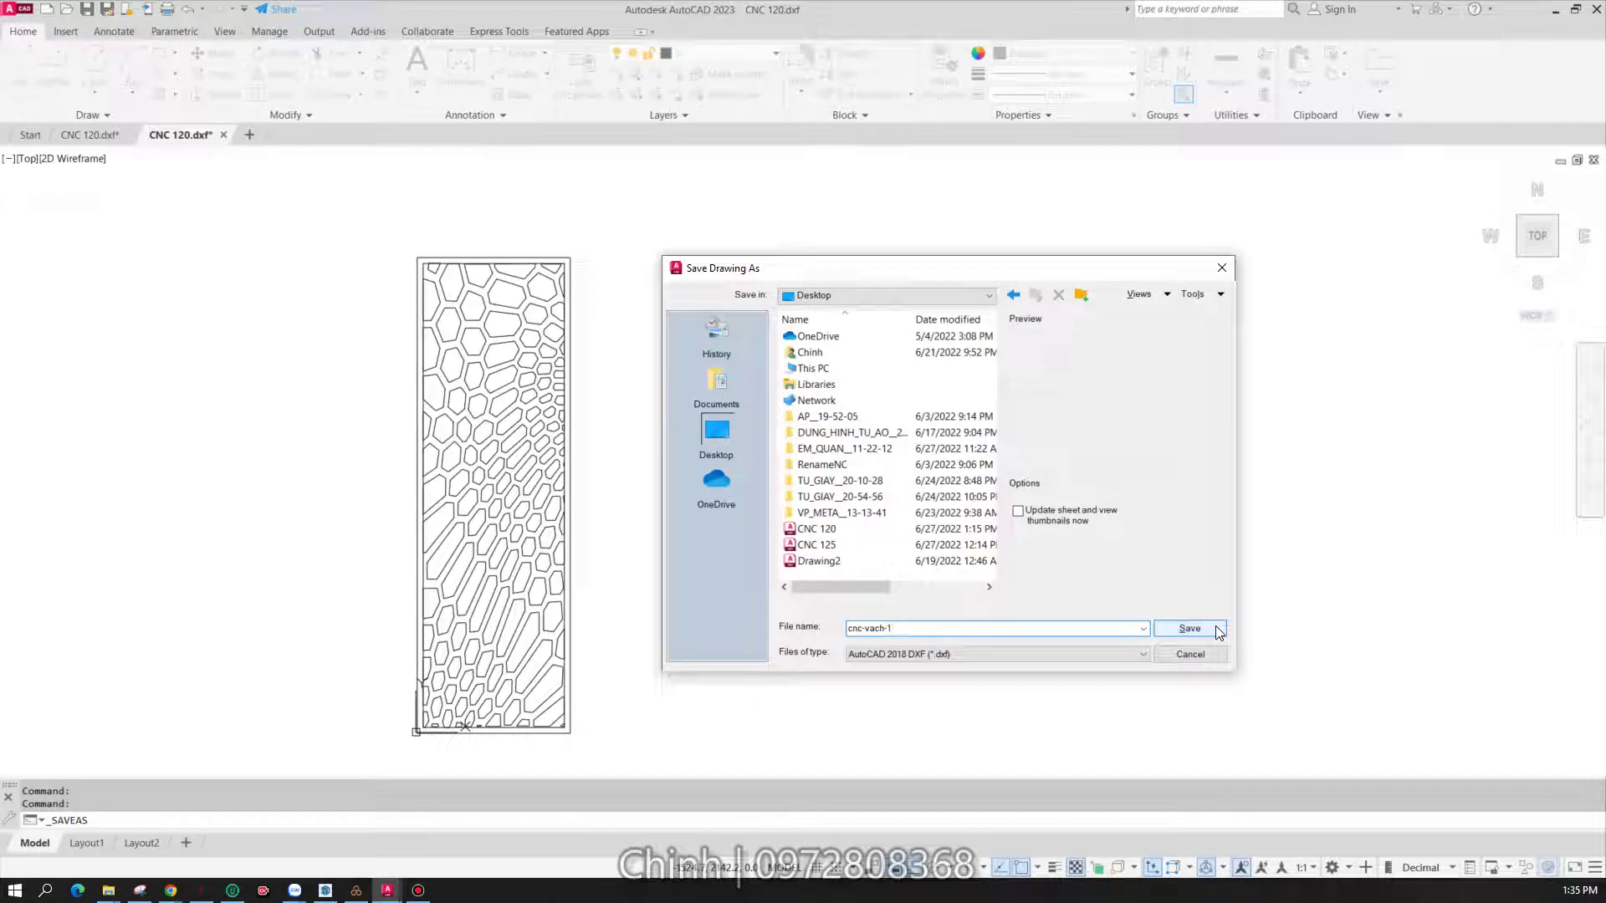
click(1189, 629)
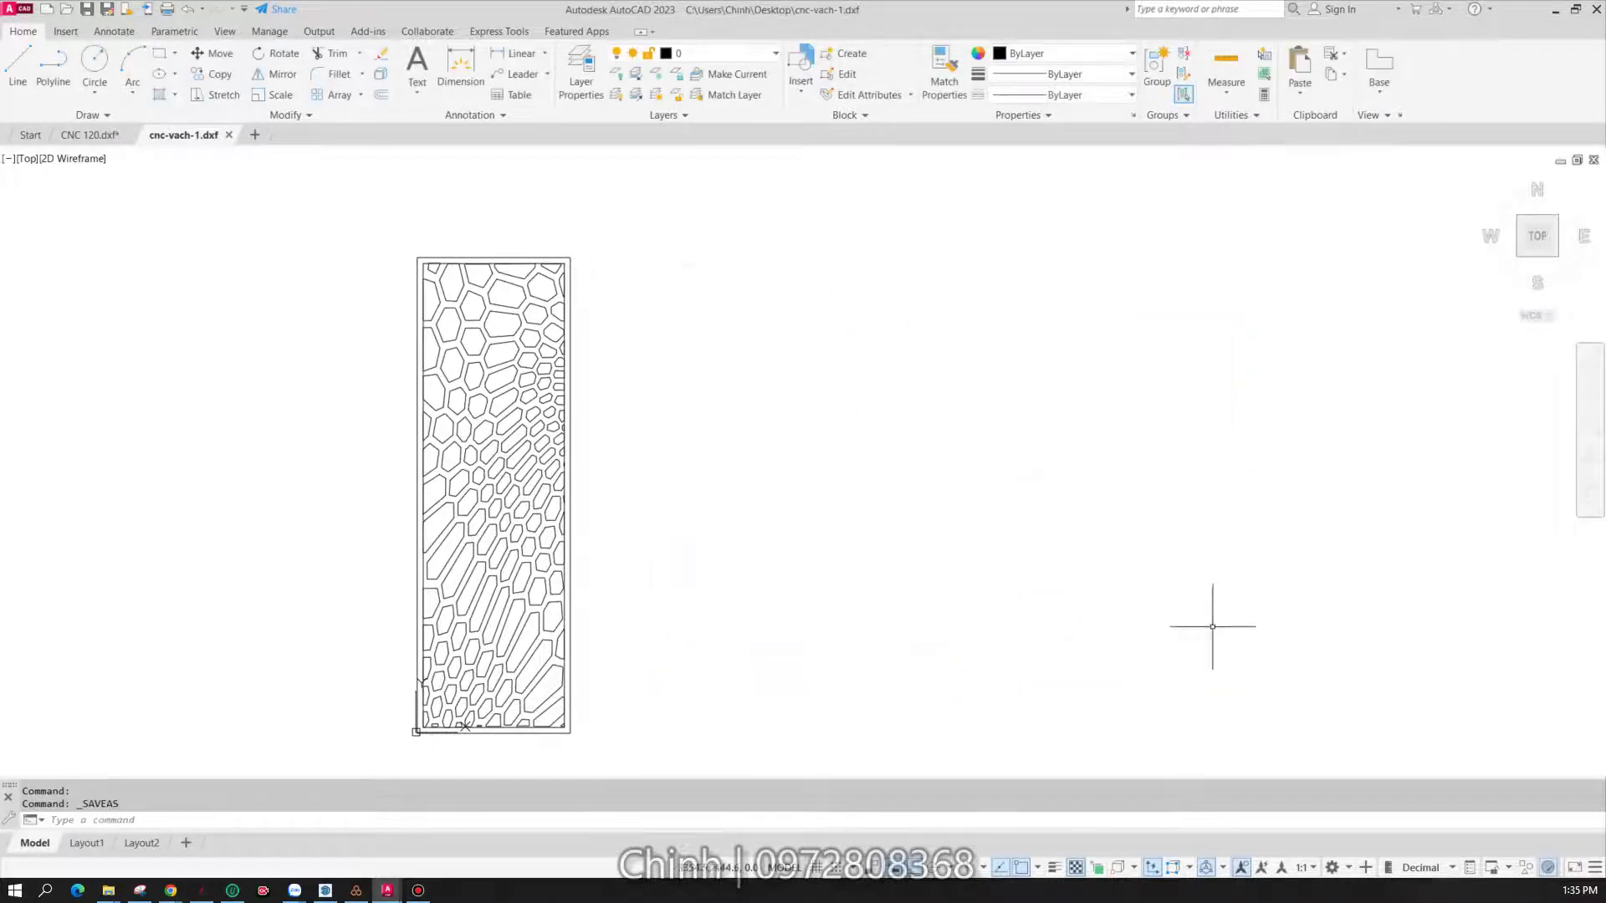
- Erase the inner rectangle polyline near the panel's top-left corner
scroll(431, 259, up, 6)
click(427, 259)
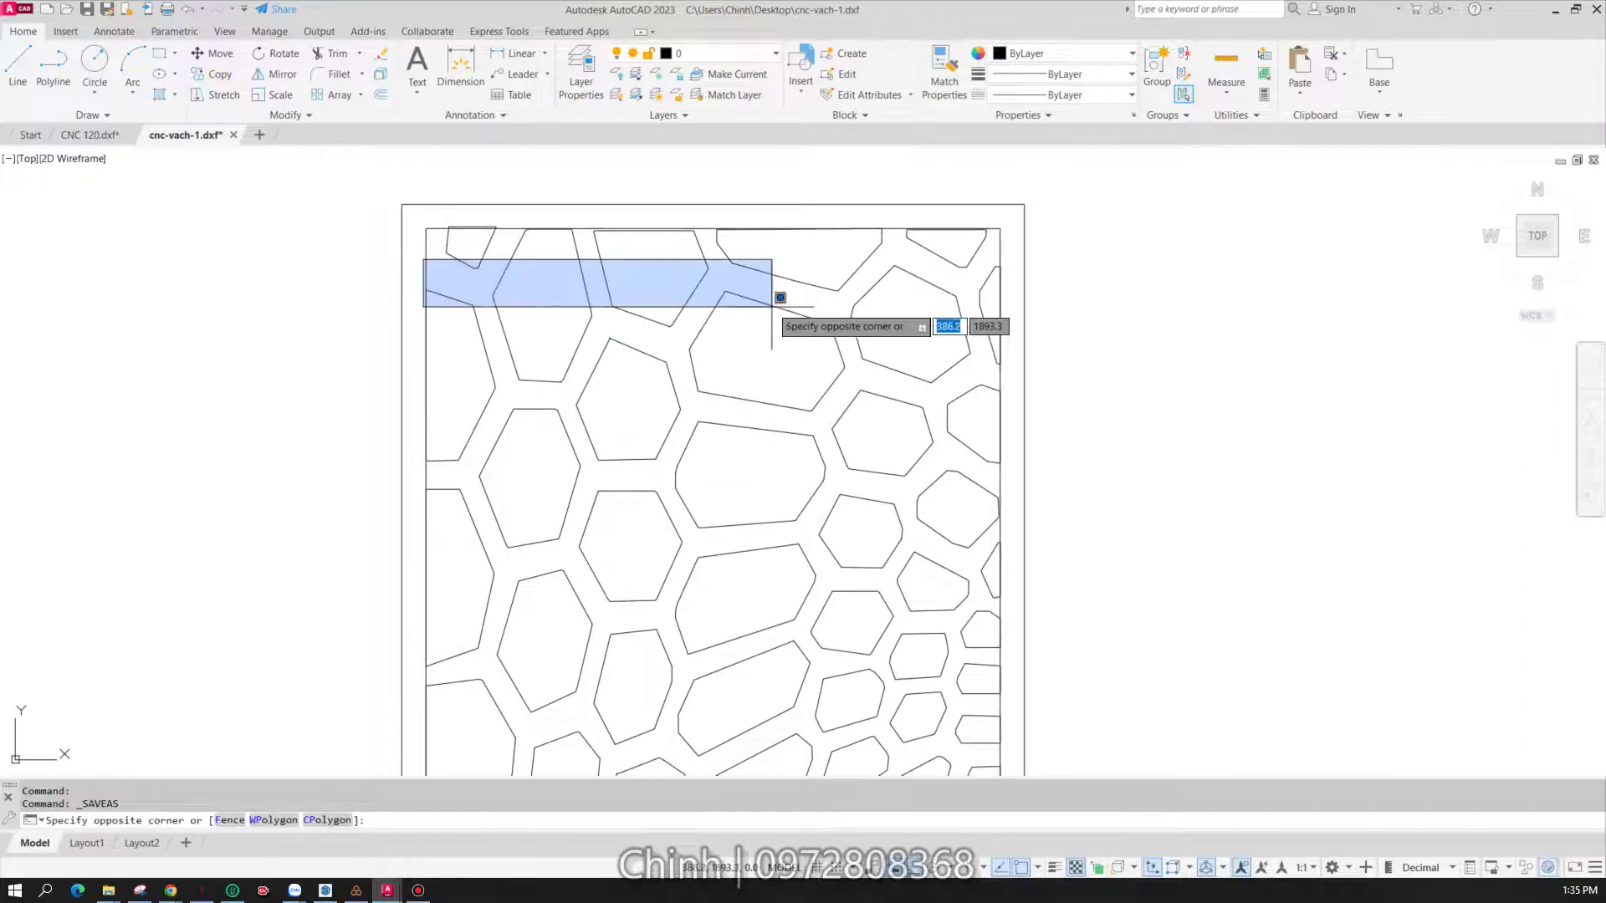
key(Escape)
click(428, 237)
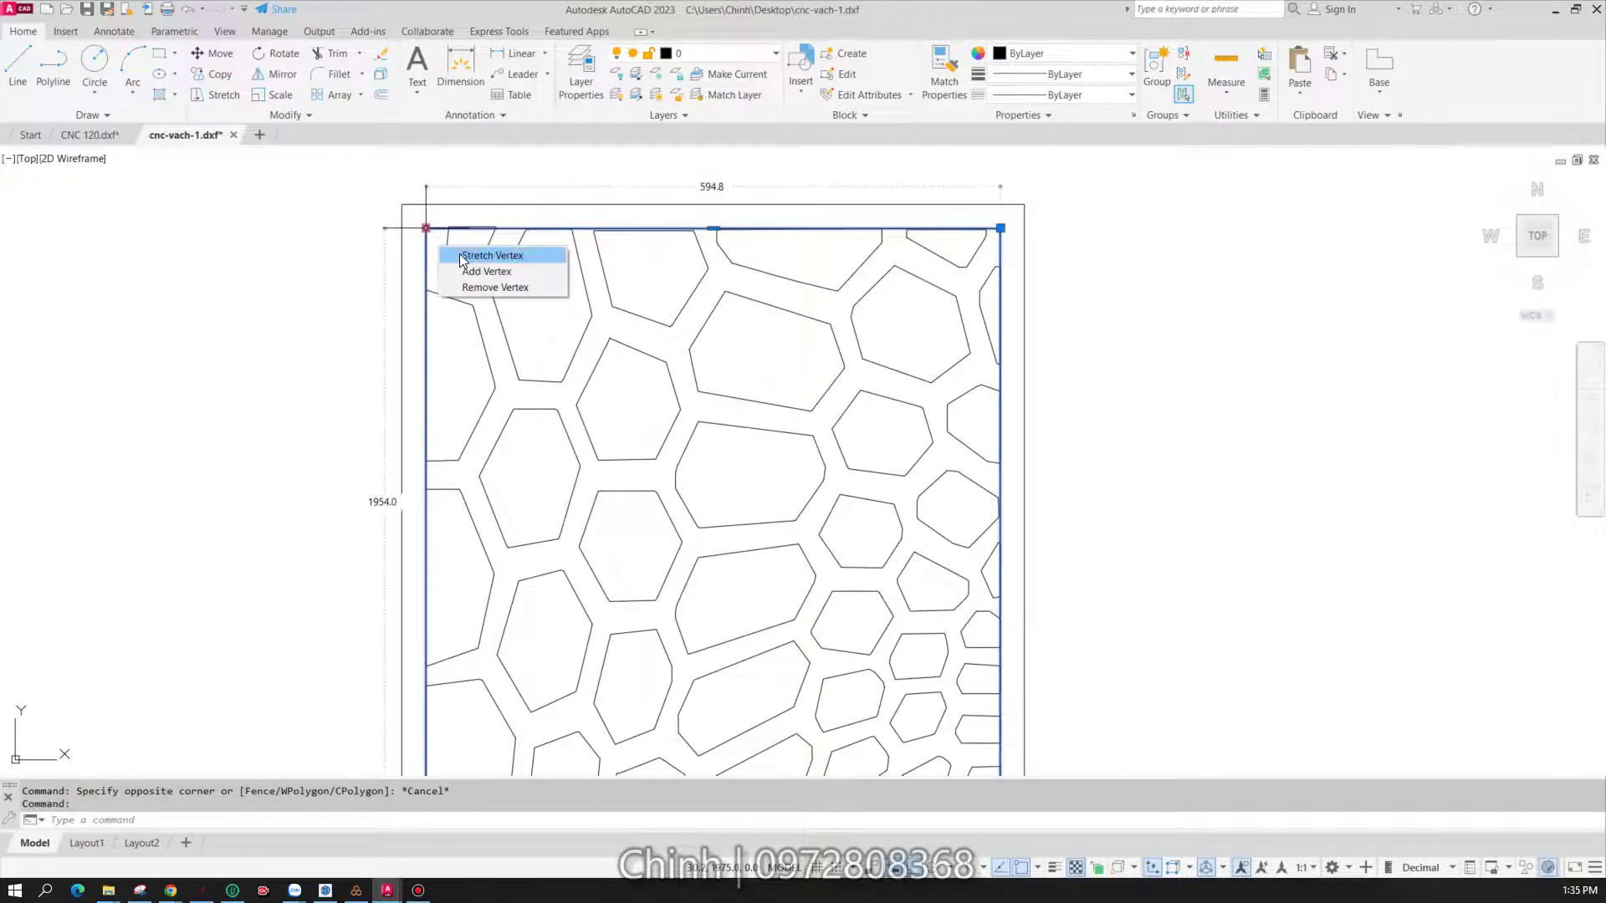
scroll(619, 288, down, 4)
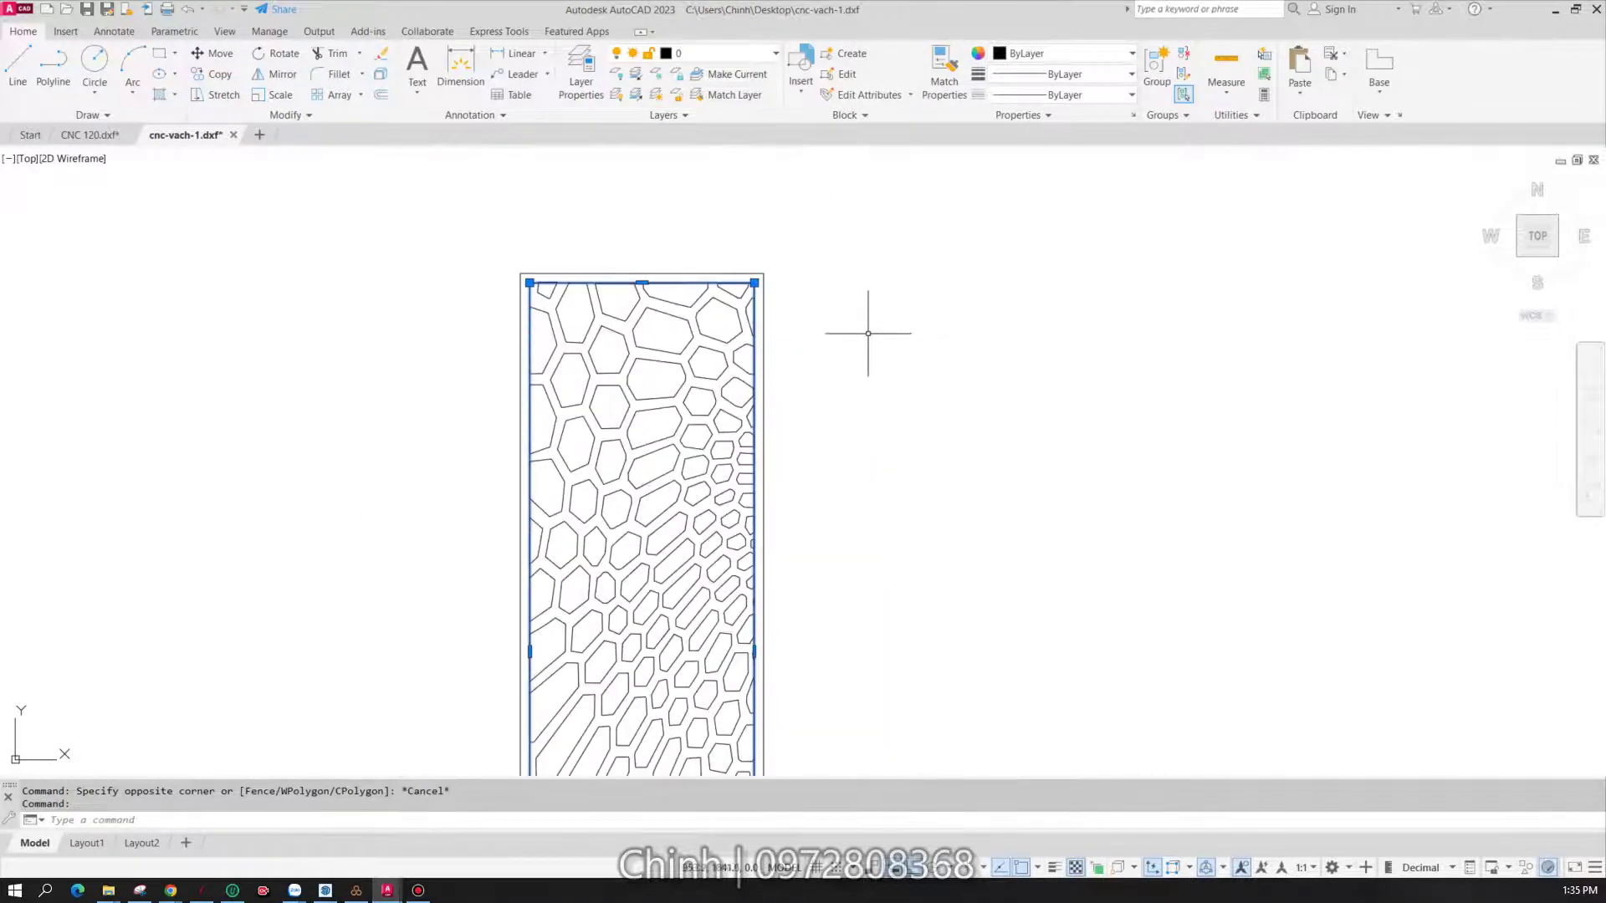
scroll(786, 353, down, 2)
scroll(585, 343, up, 6)
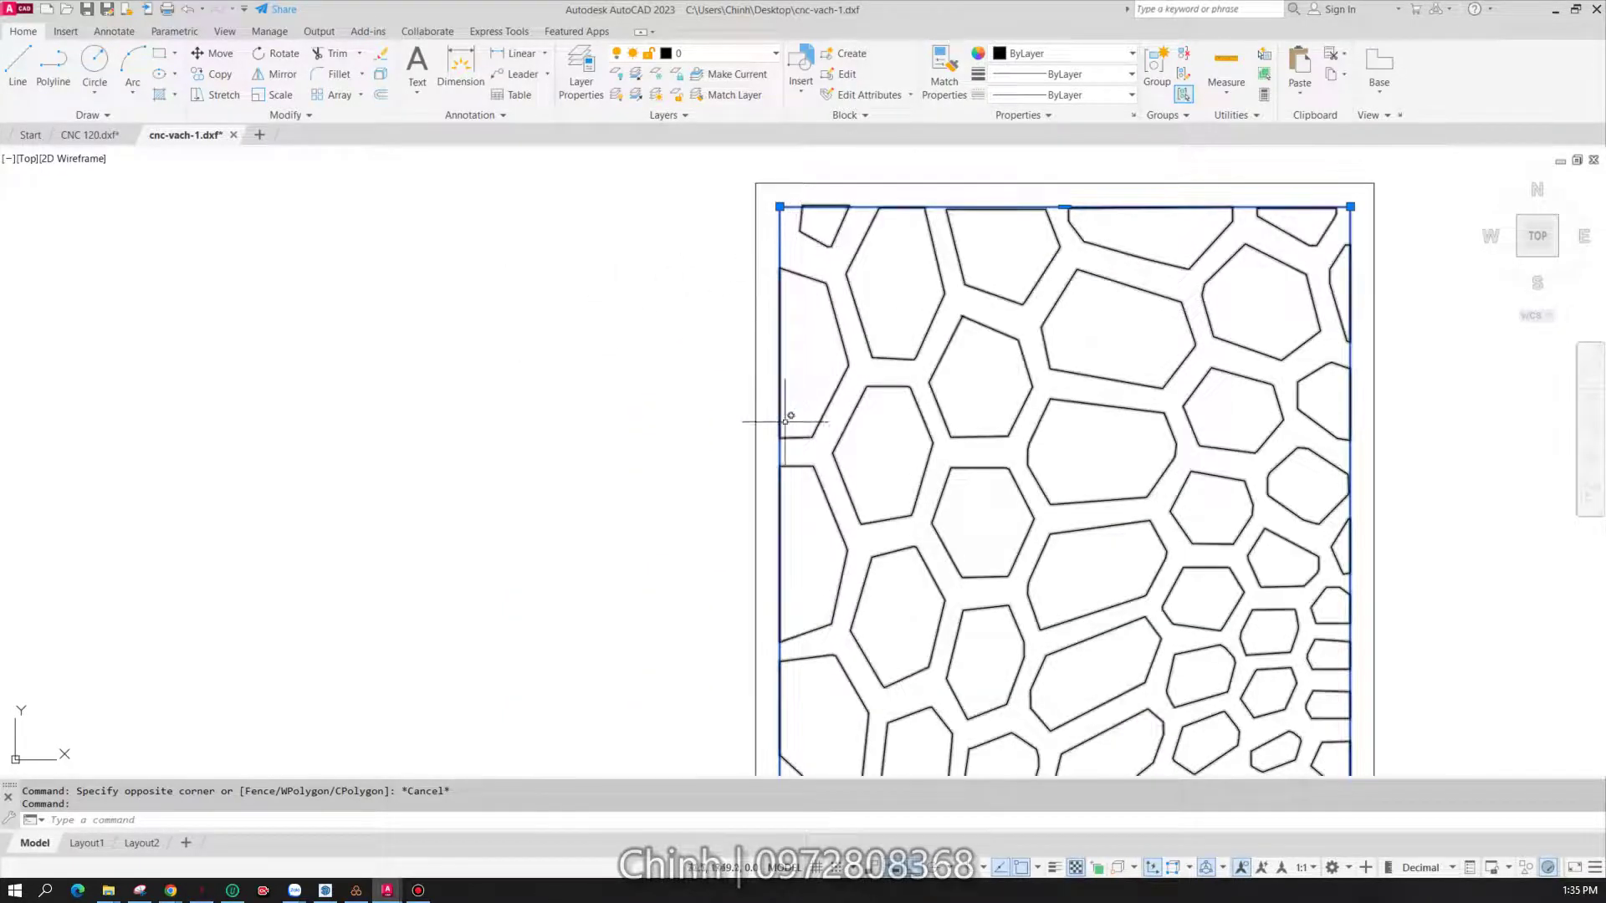
scroll(588, 461, down, 4)
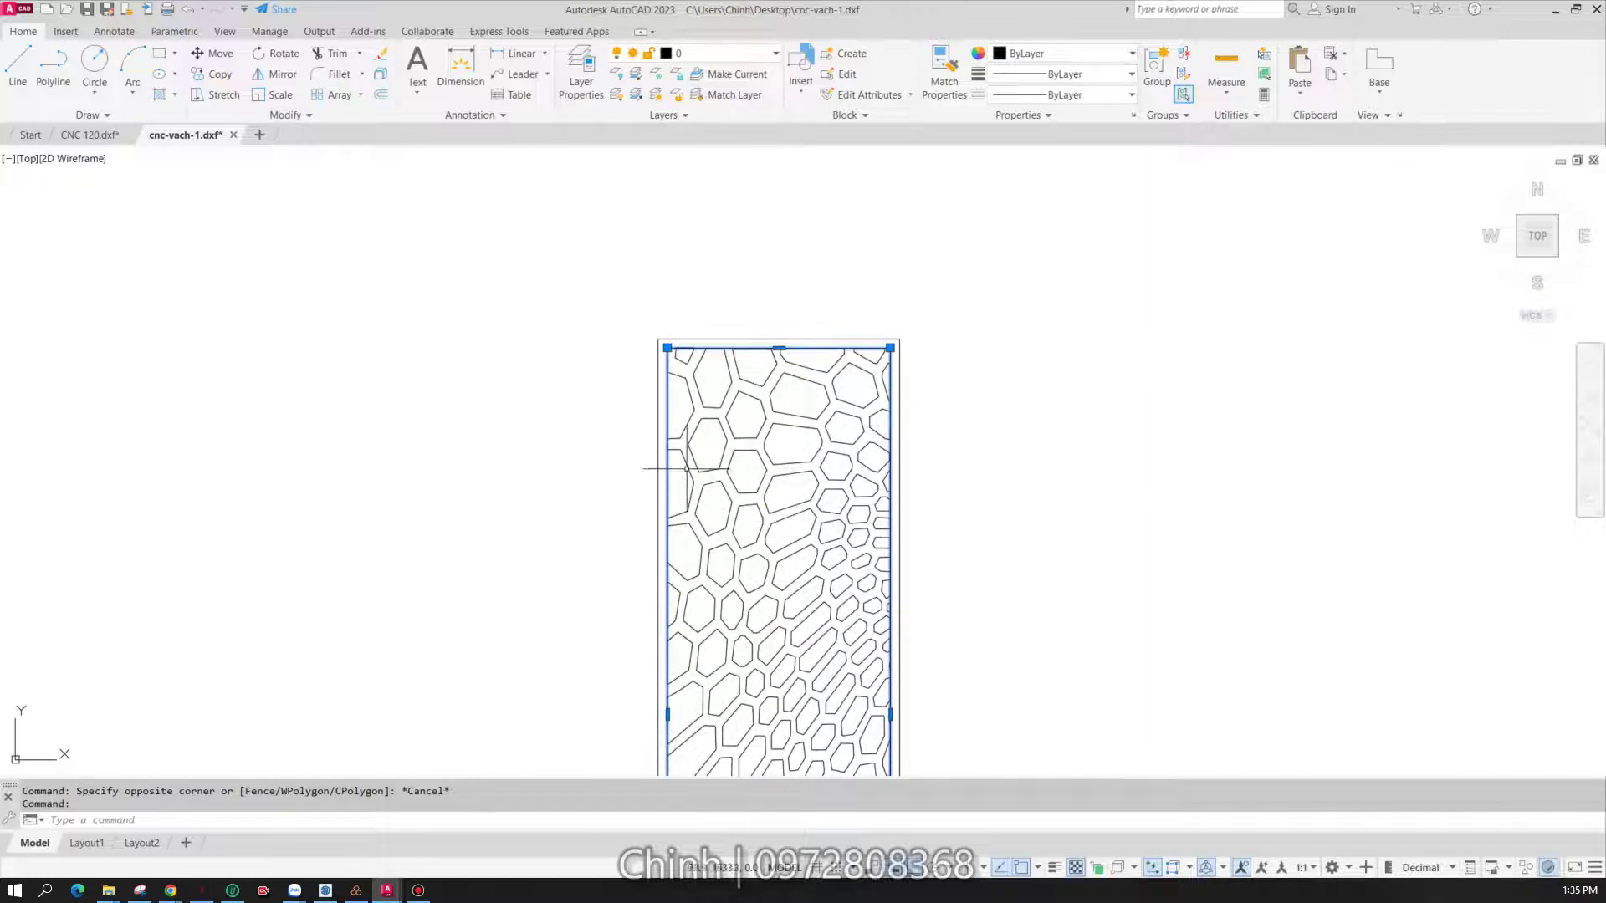
scroll(678, 360, up, 6)
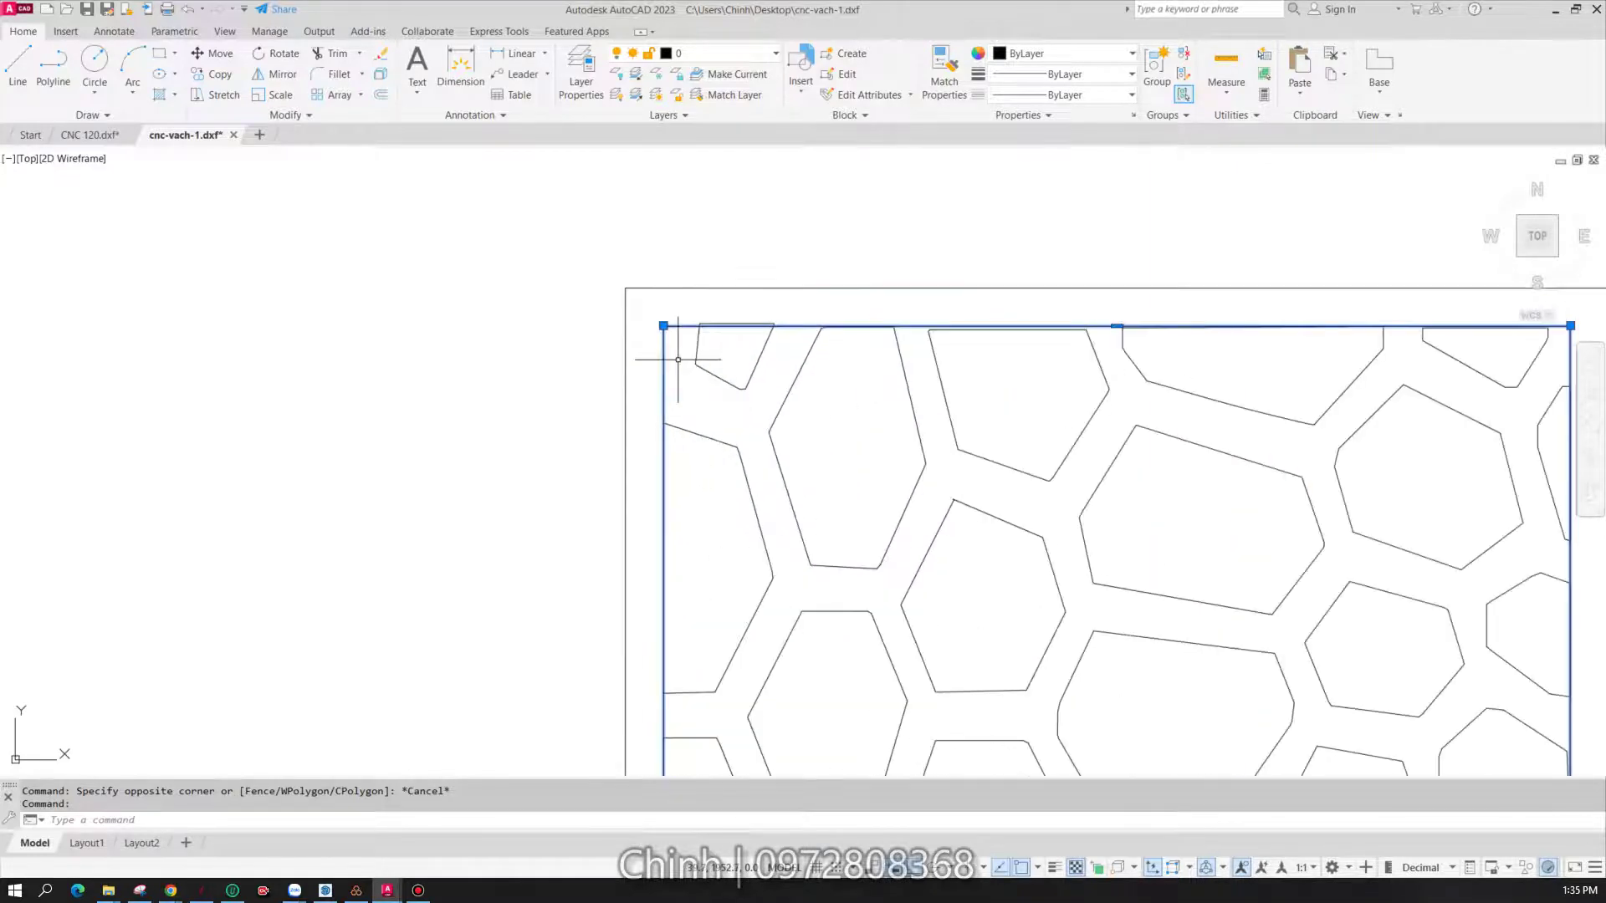
key(Delete)
- Zoom around and check that only the outer frame and hexagons remain
scroll(679, 353, down, 6)
scroll(728, 358, up, 4)
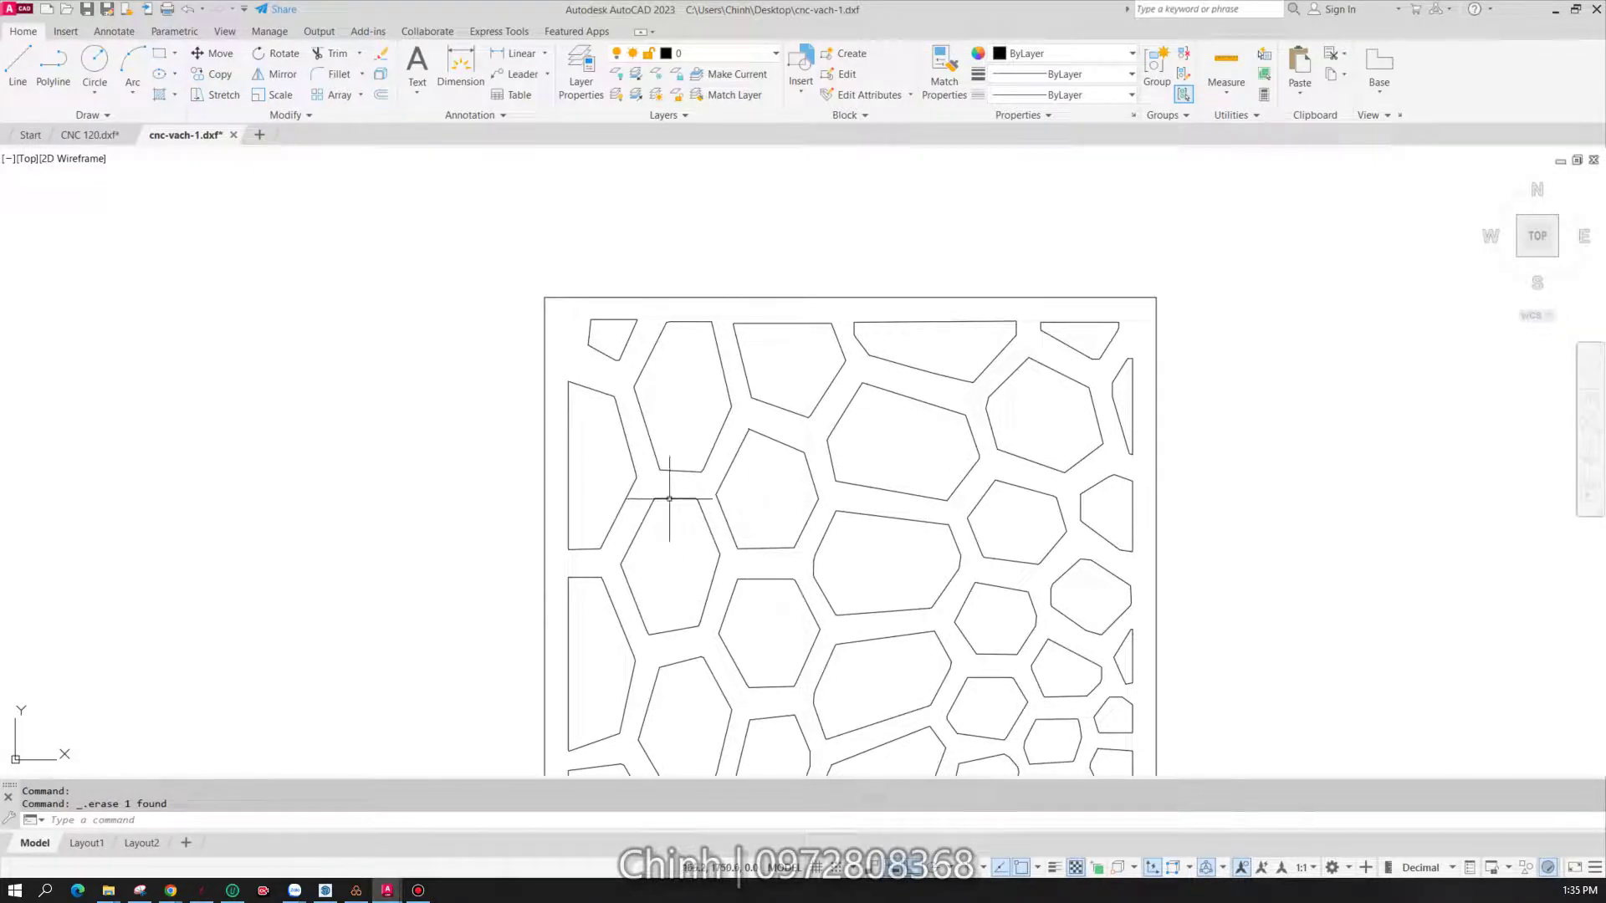
click(597, 315)
key(Escape)
scroll(581, 411, down, 2)
scroll(825, 412, down, 4)
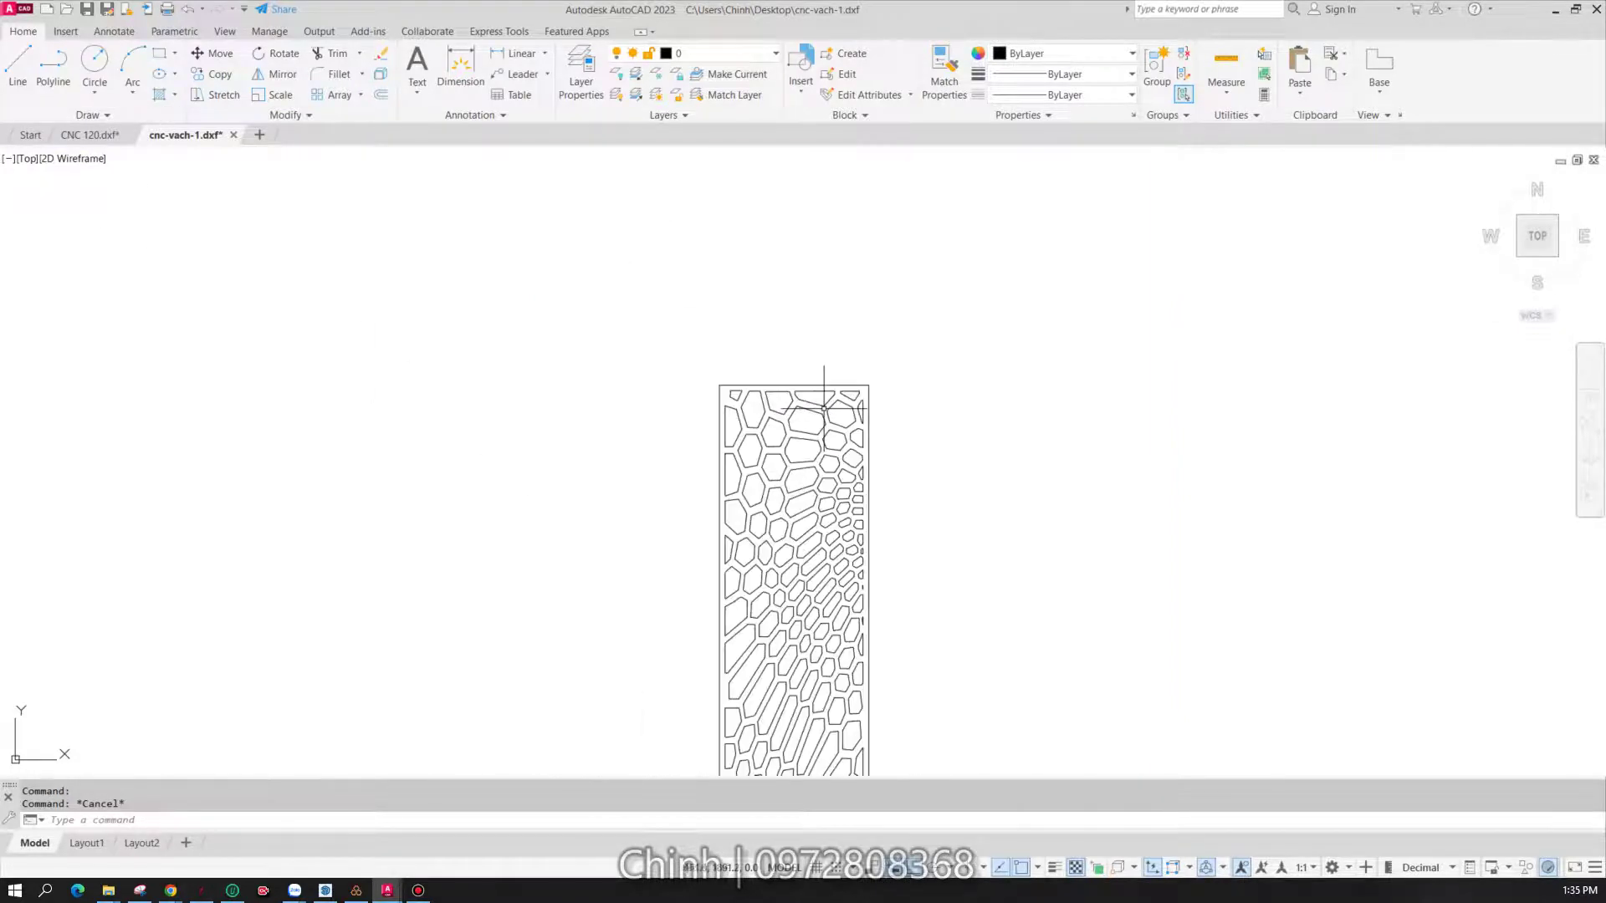
scroll(831, 496, up, 4)
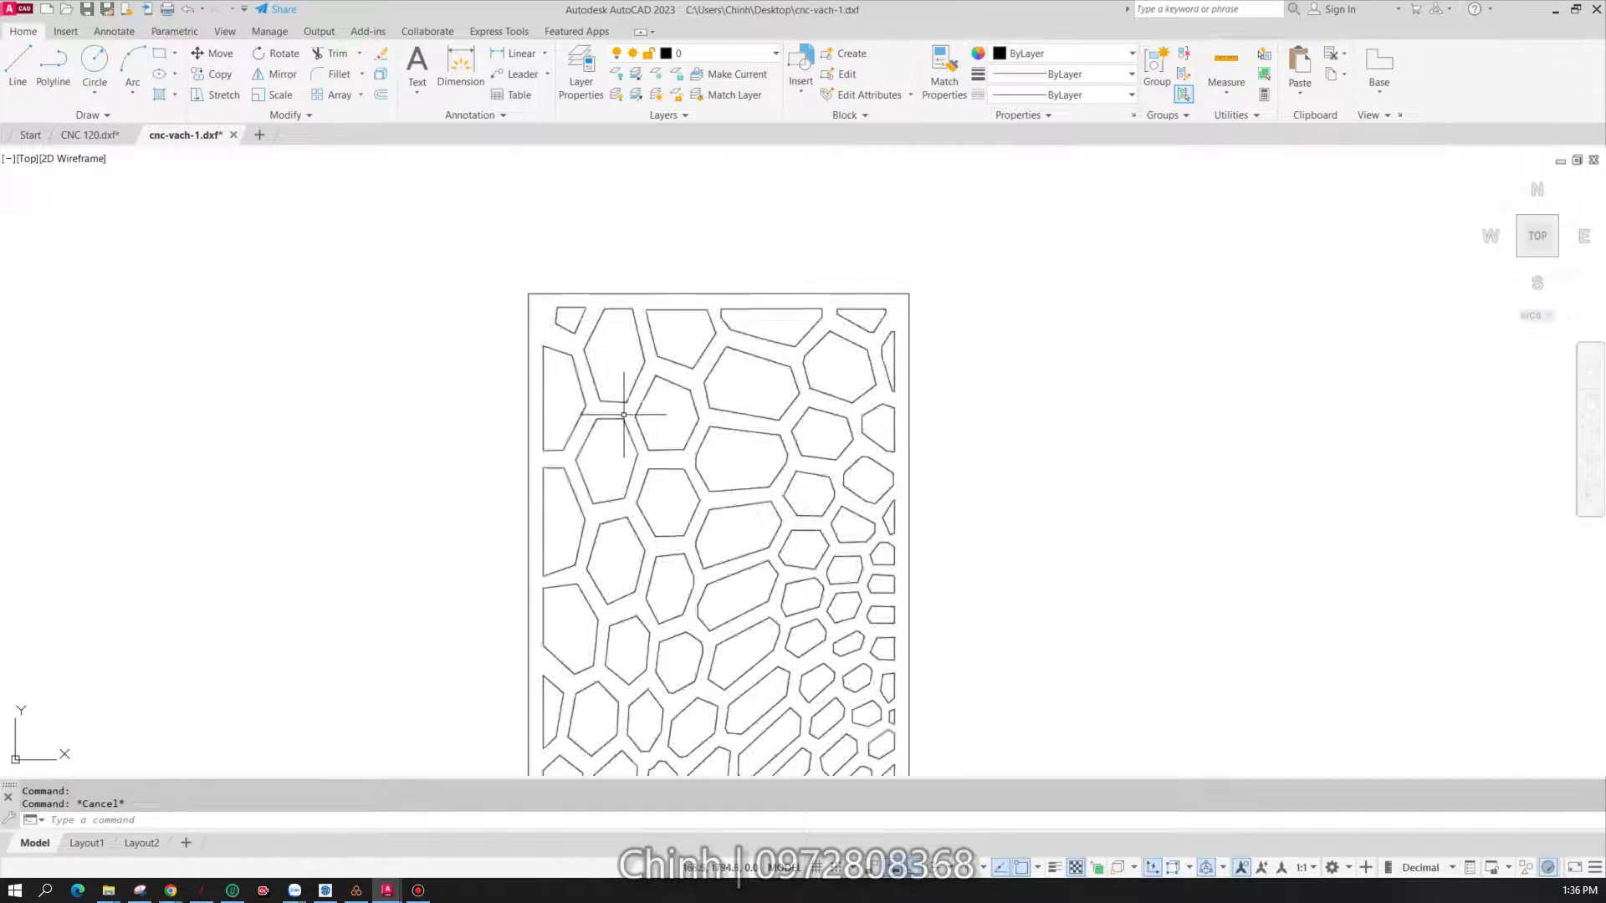
scroll(705, 427, down, 4)
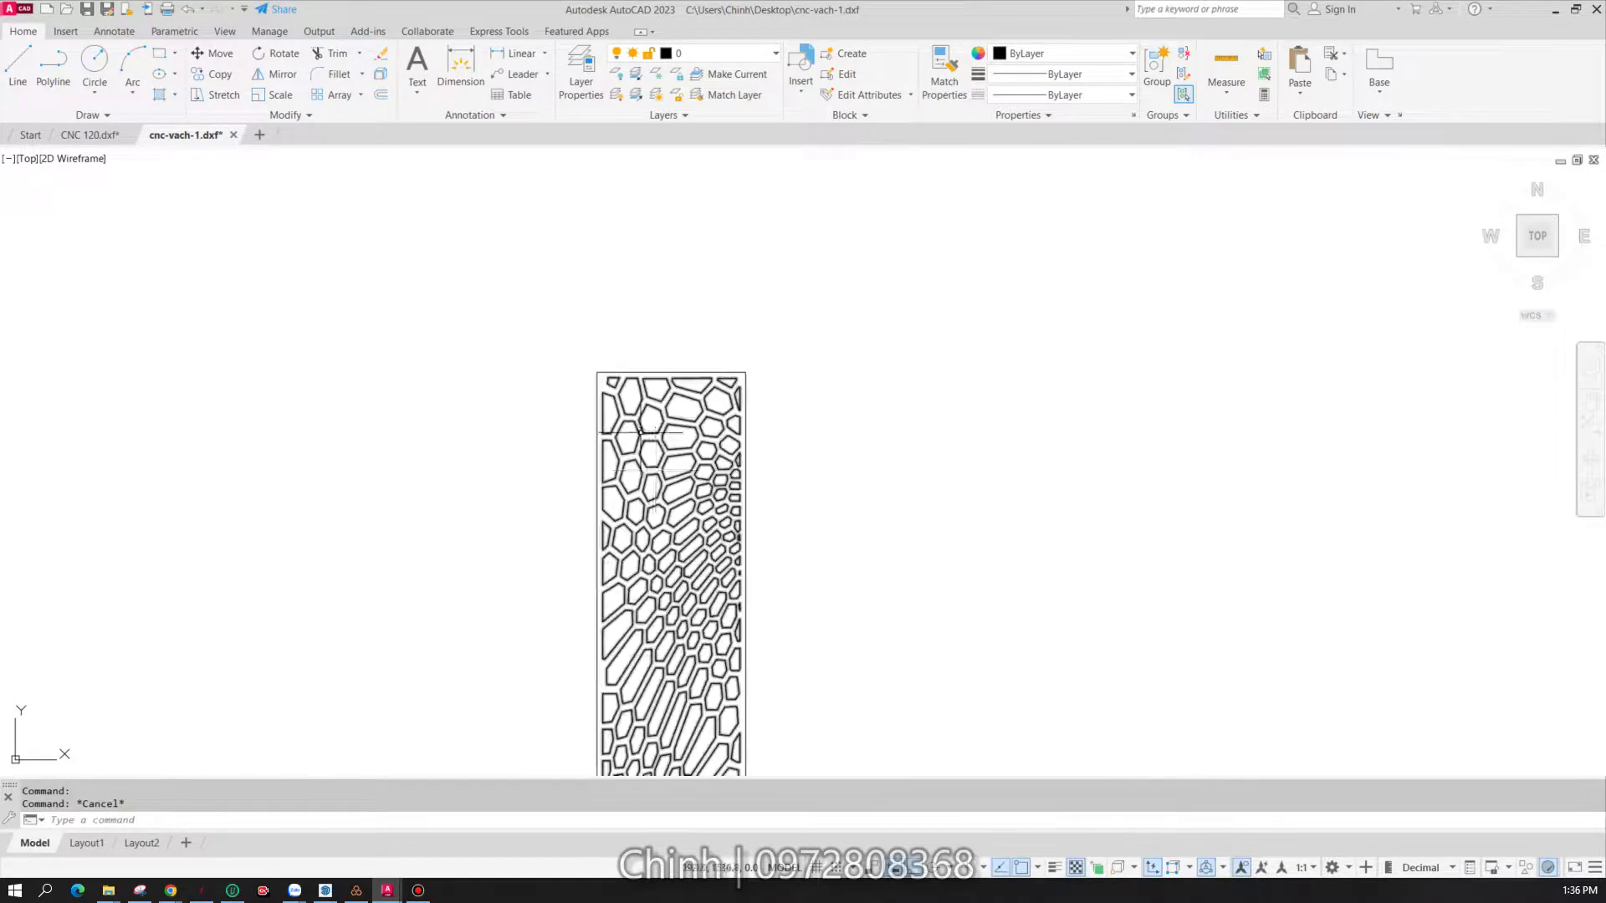
scroll(674, 444, up, 4)
scroll(676, 442, down, 4)
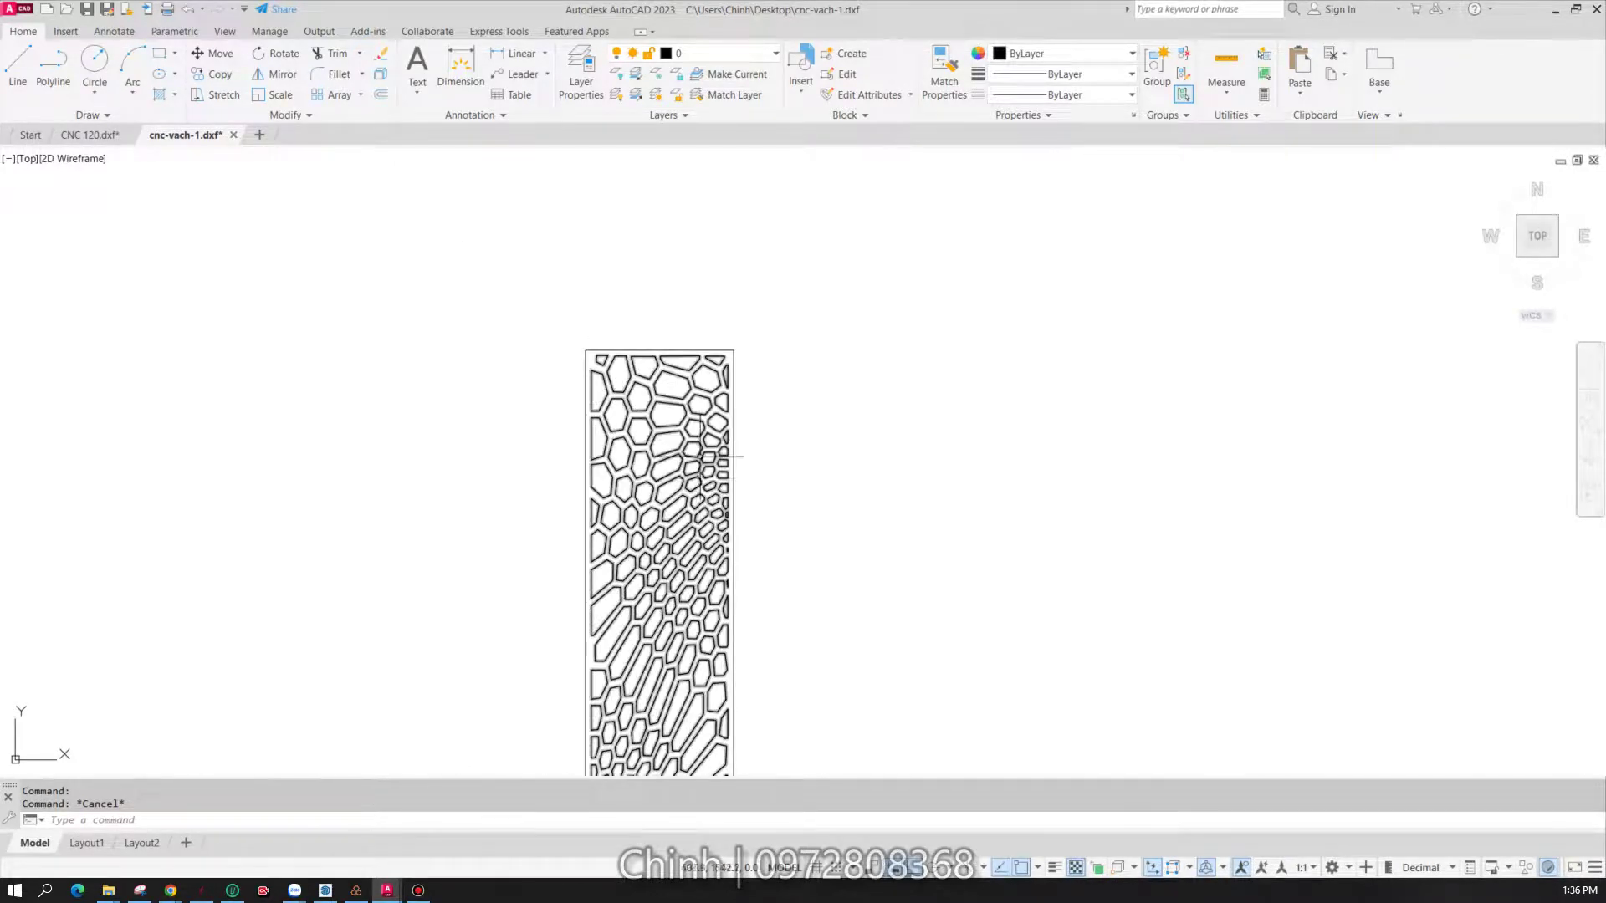
scroll(685, 593, down, 3)
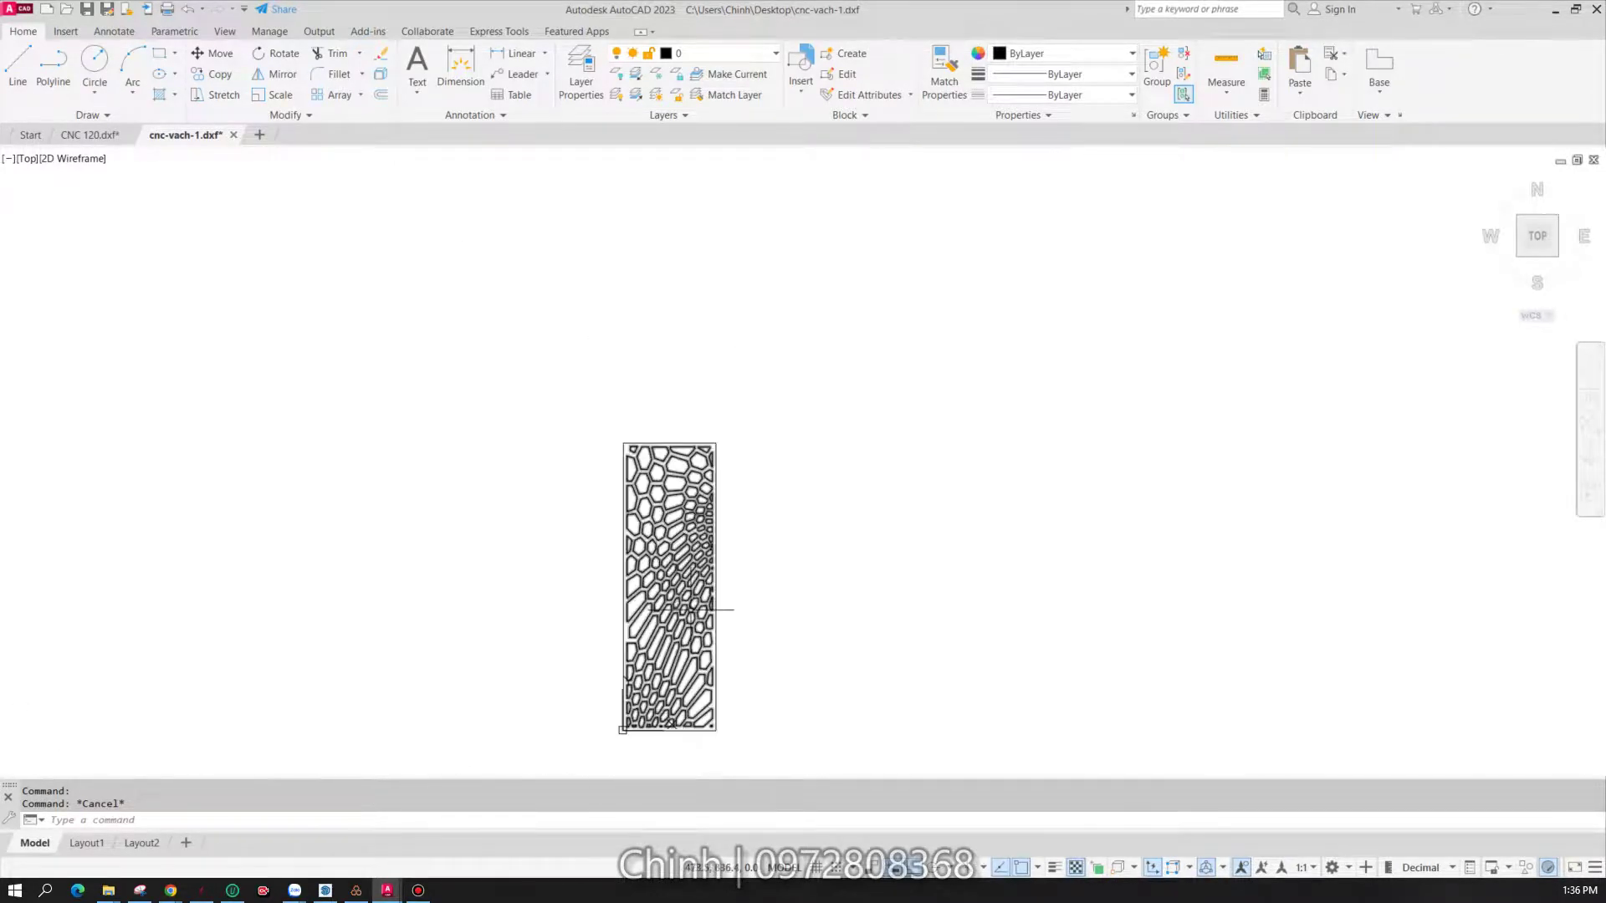
- Save As over the existing cnc-vach-1 file on the Desktop, confirming the replacement
click(18, 10)
click(67, 221)
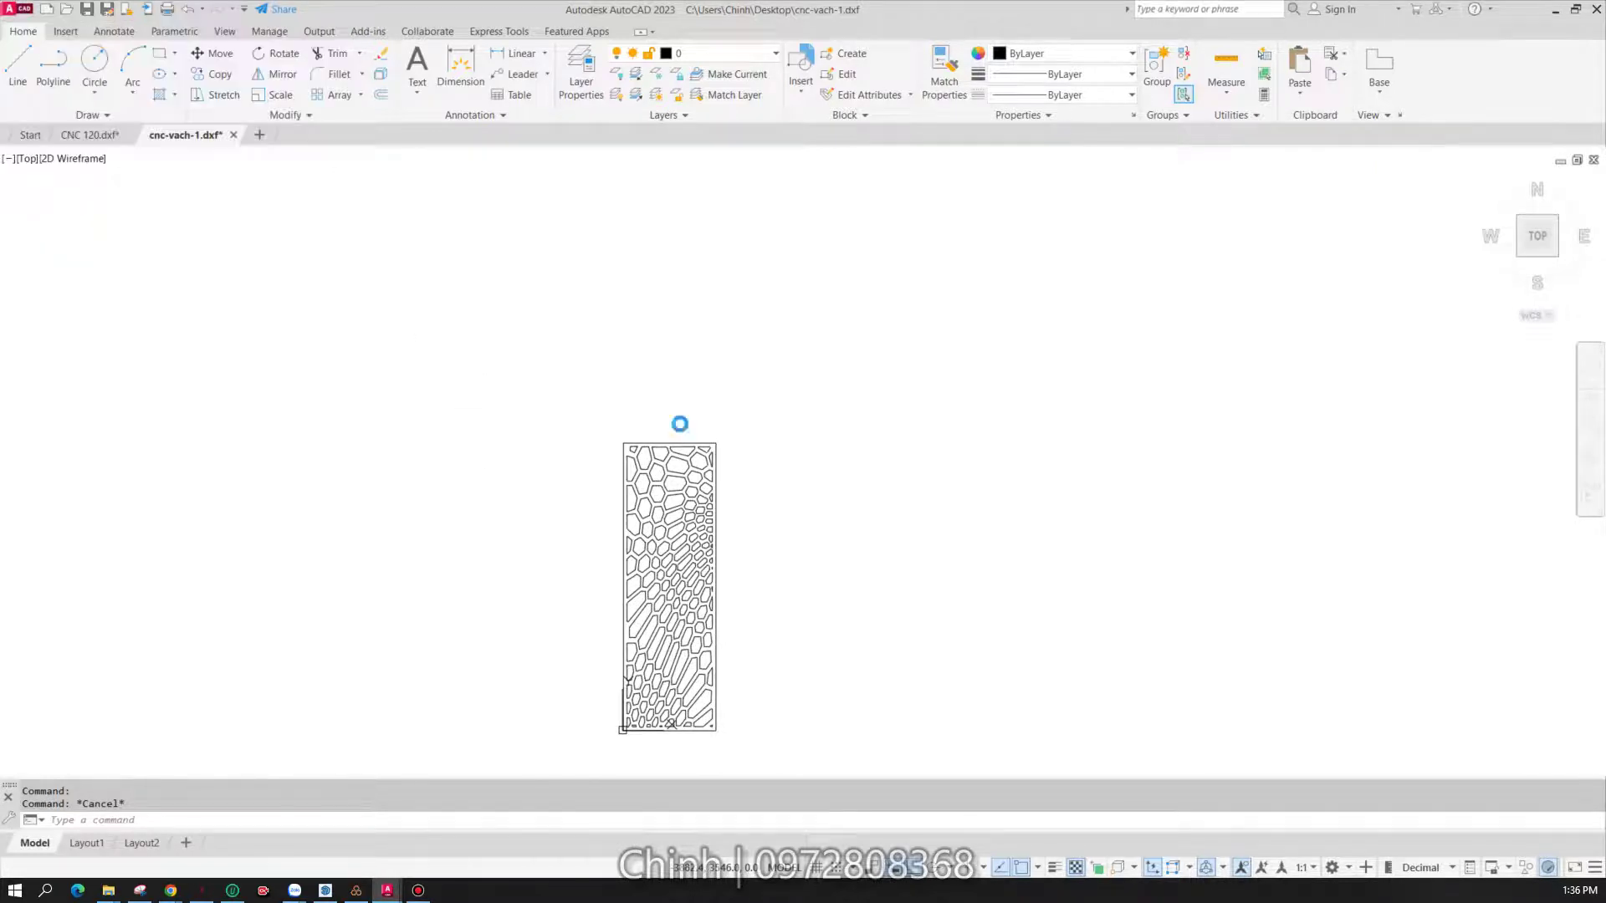
click(837, 497)
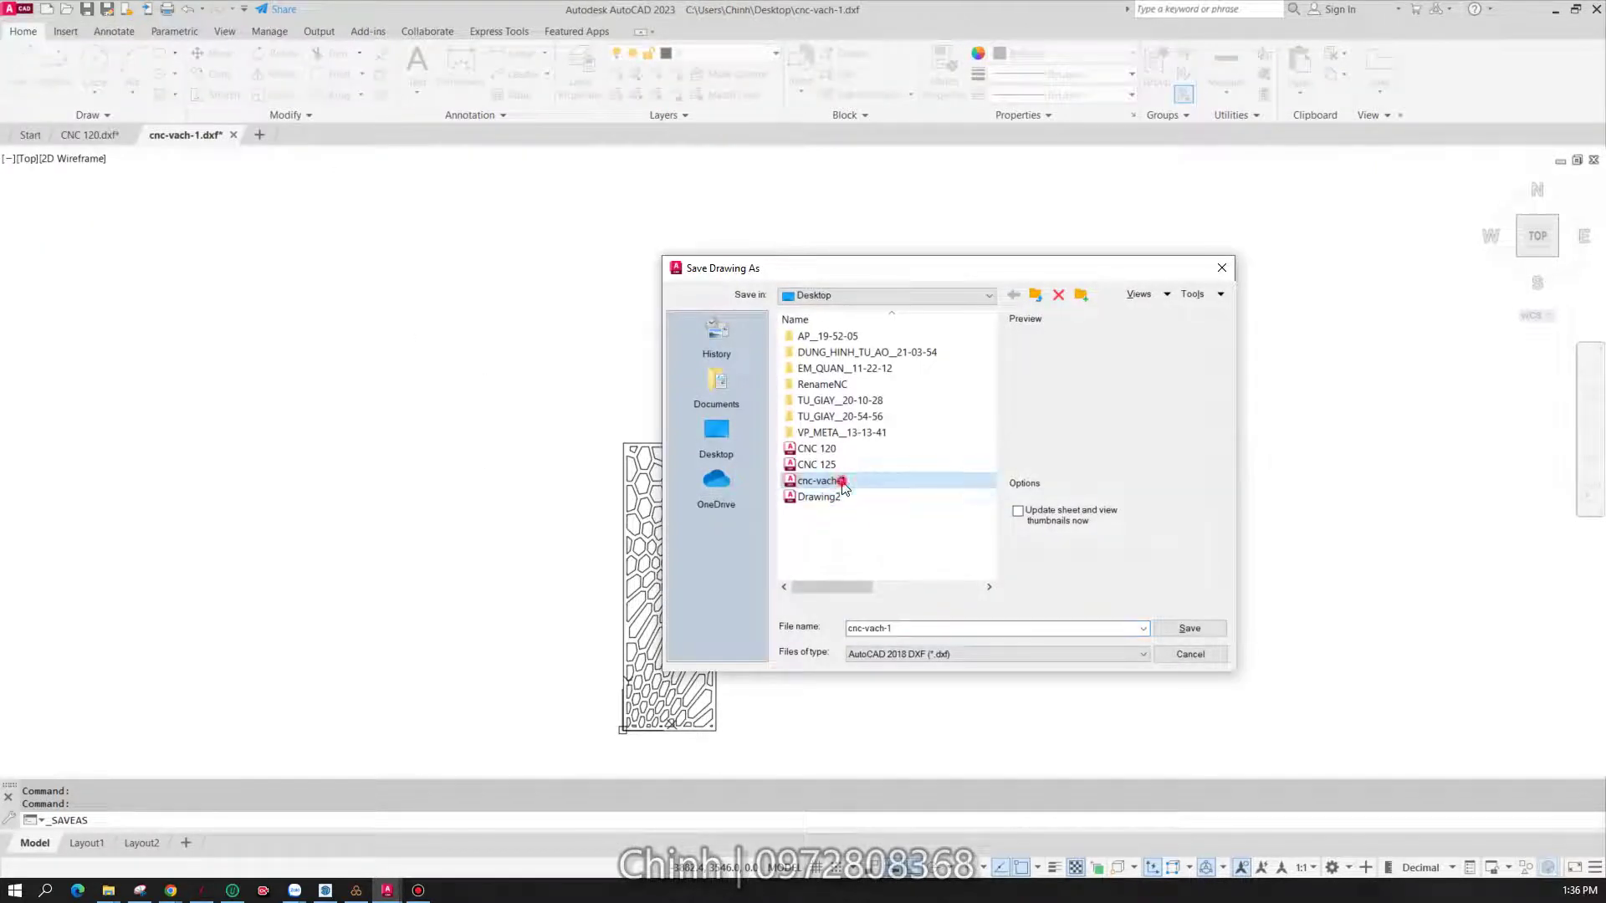
click(1189, 628)
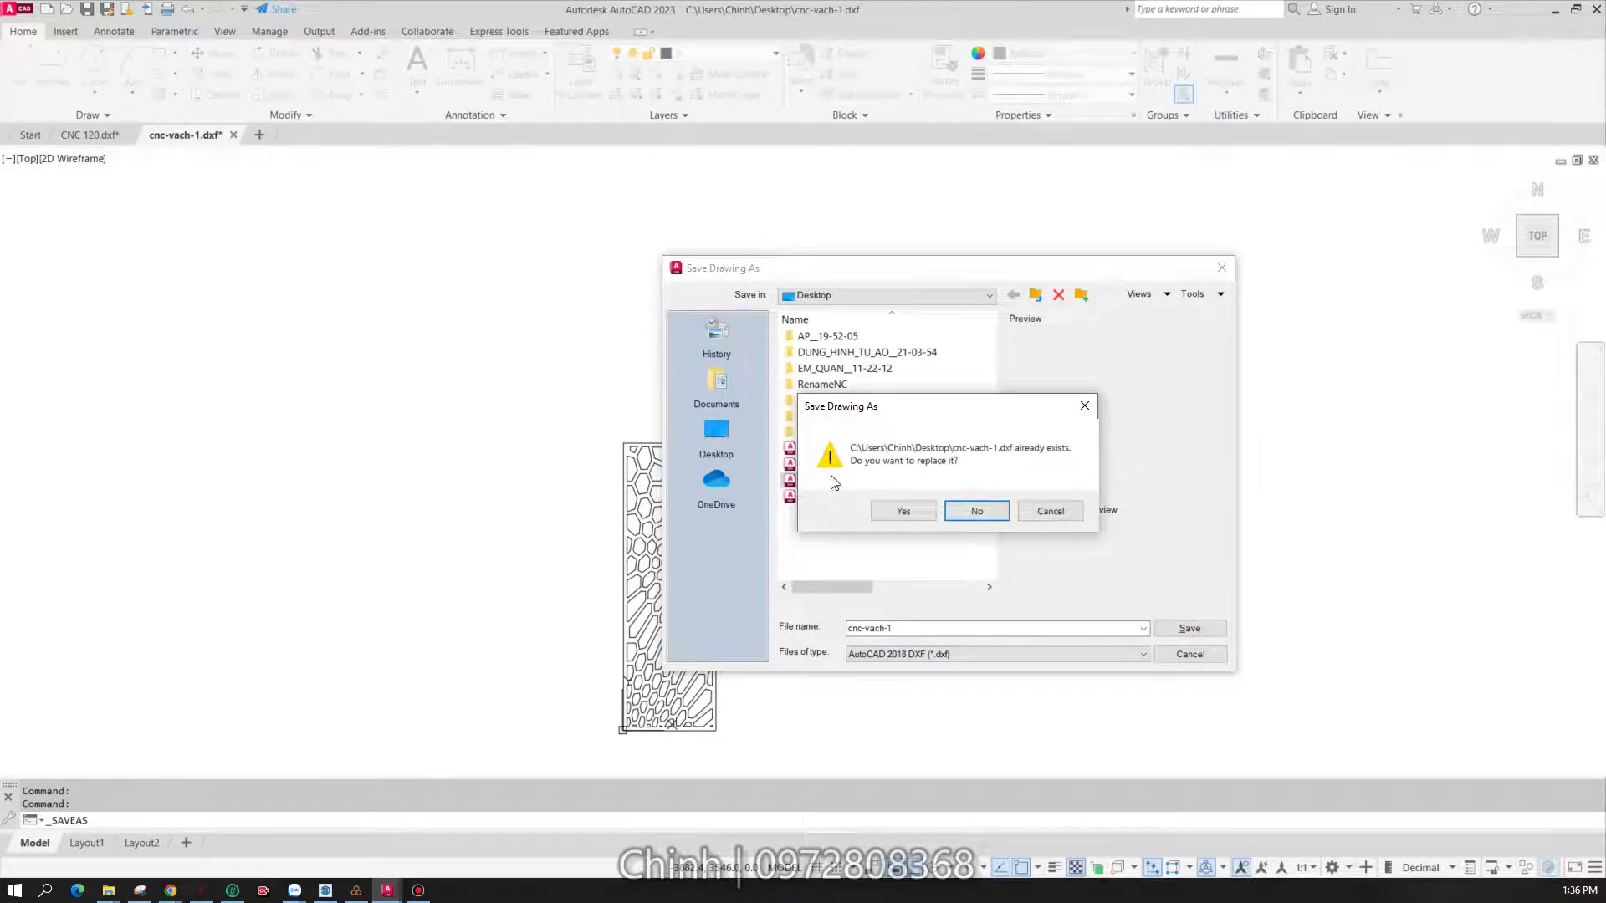
click(904, 517)
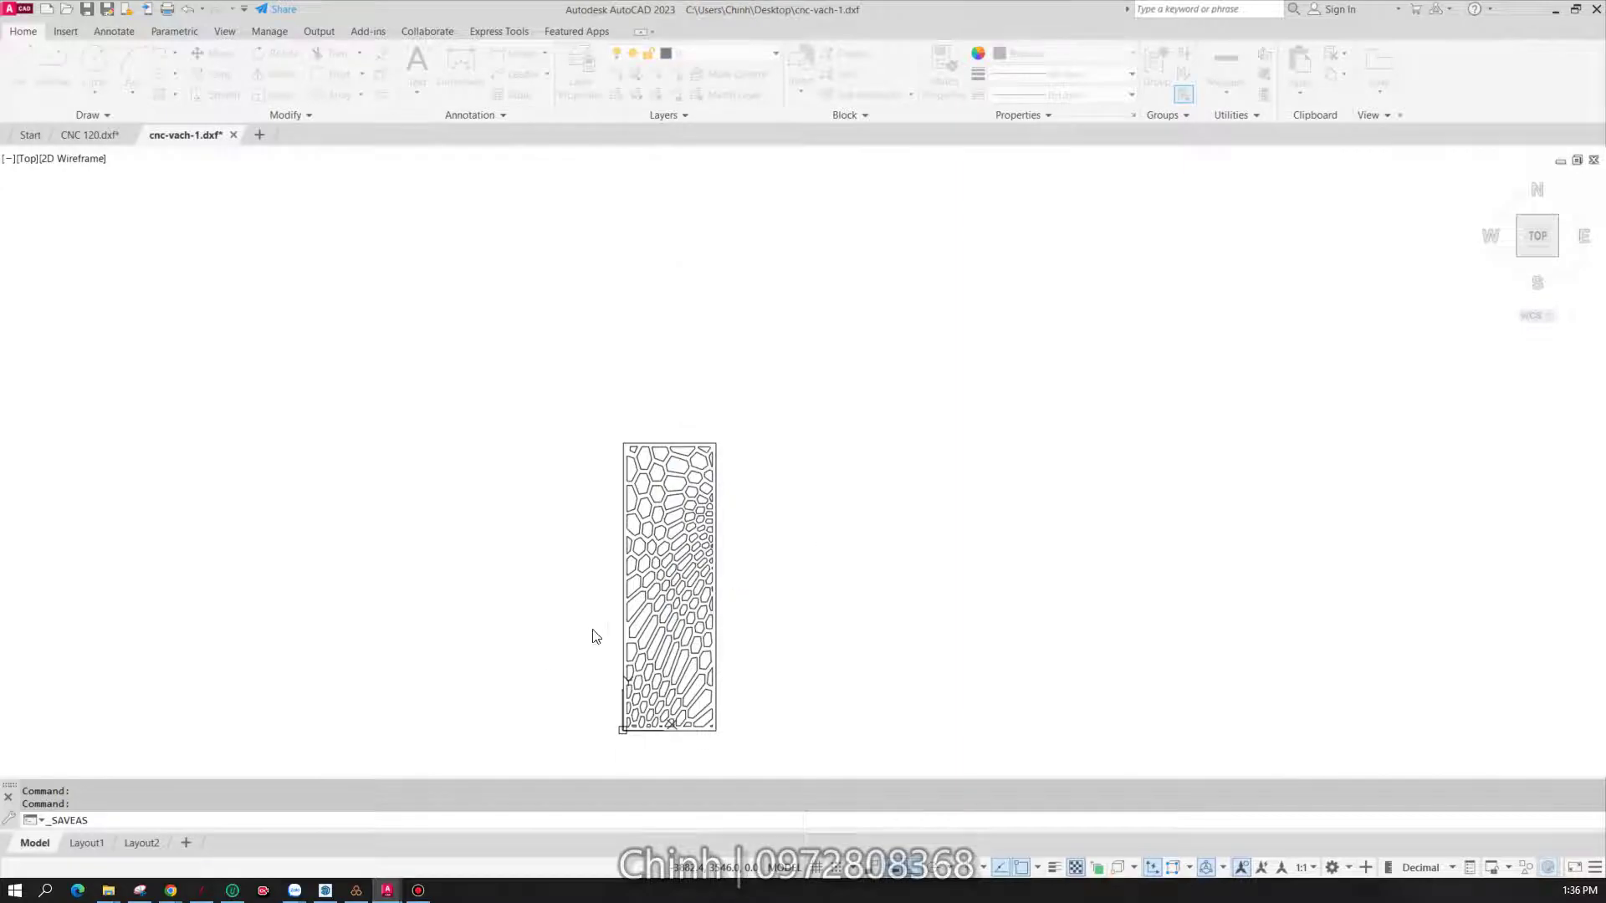
click(201, 890)
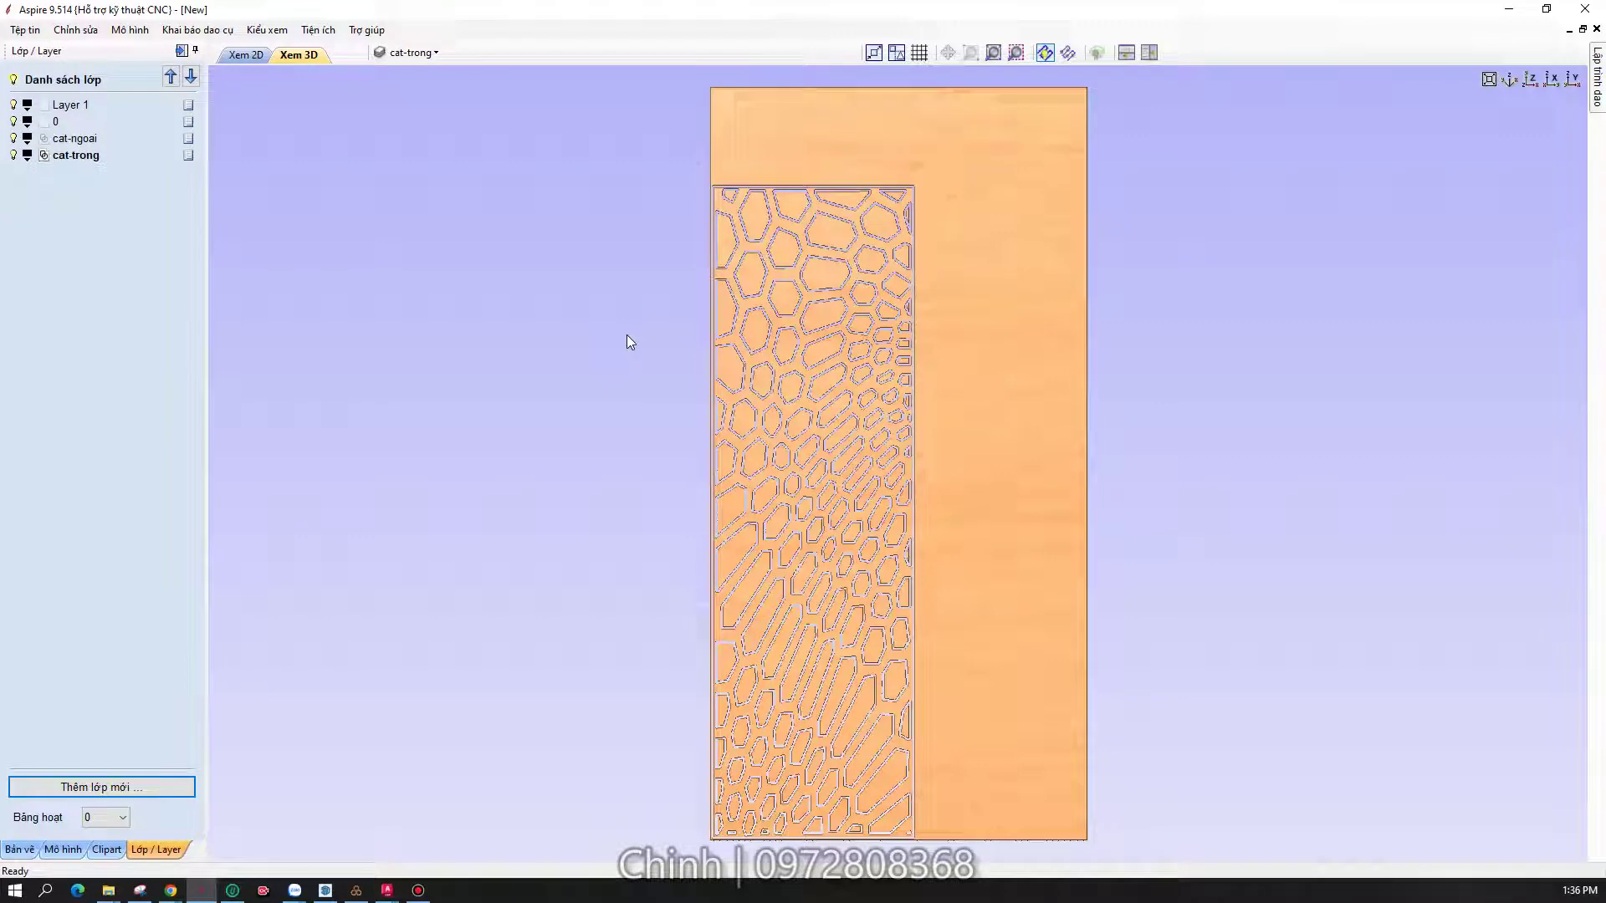
- Start a new Aspire job, discarding the current changes and accepting the sheet setup
key(ctrl+w)
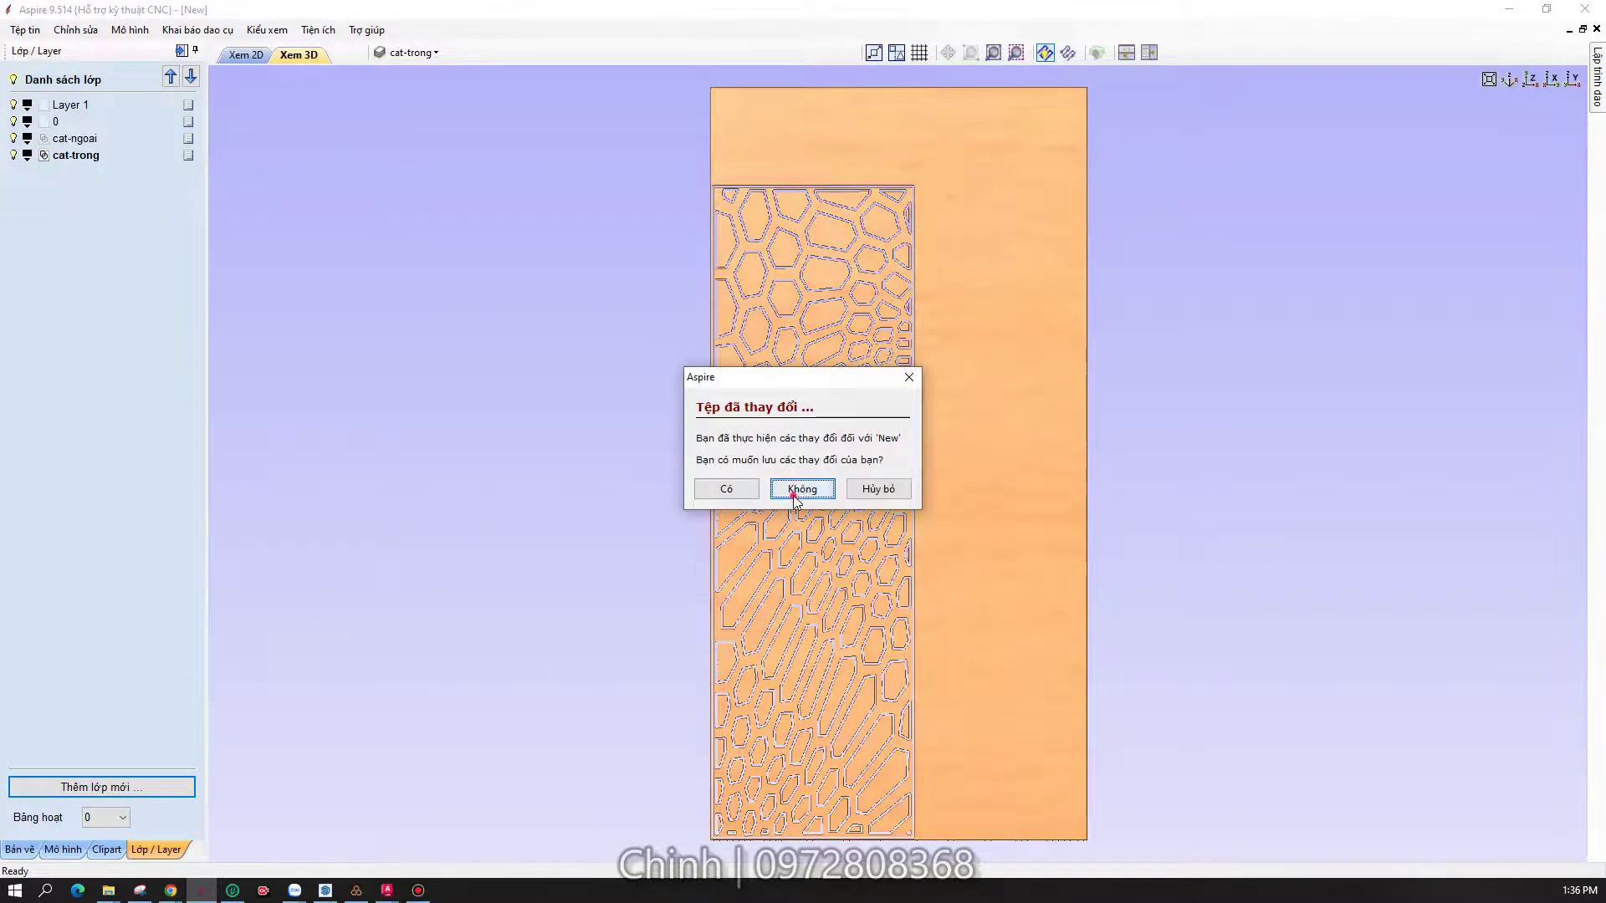
click(795, 490)
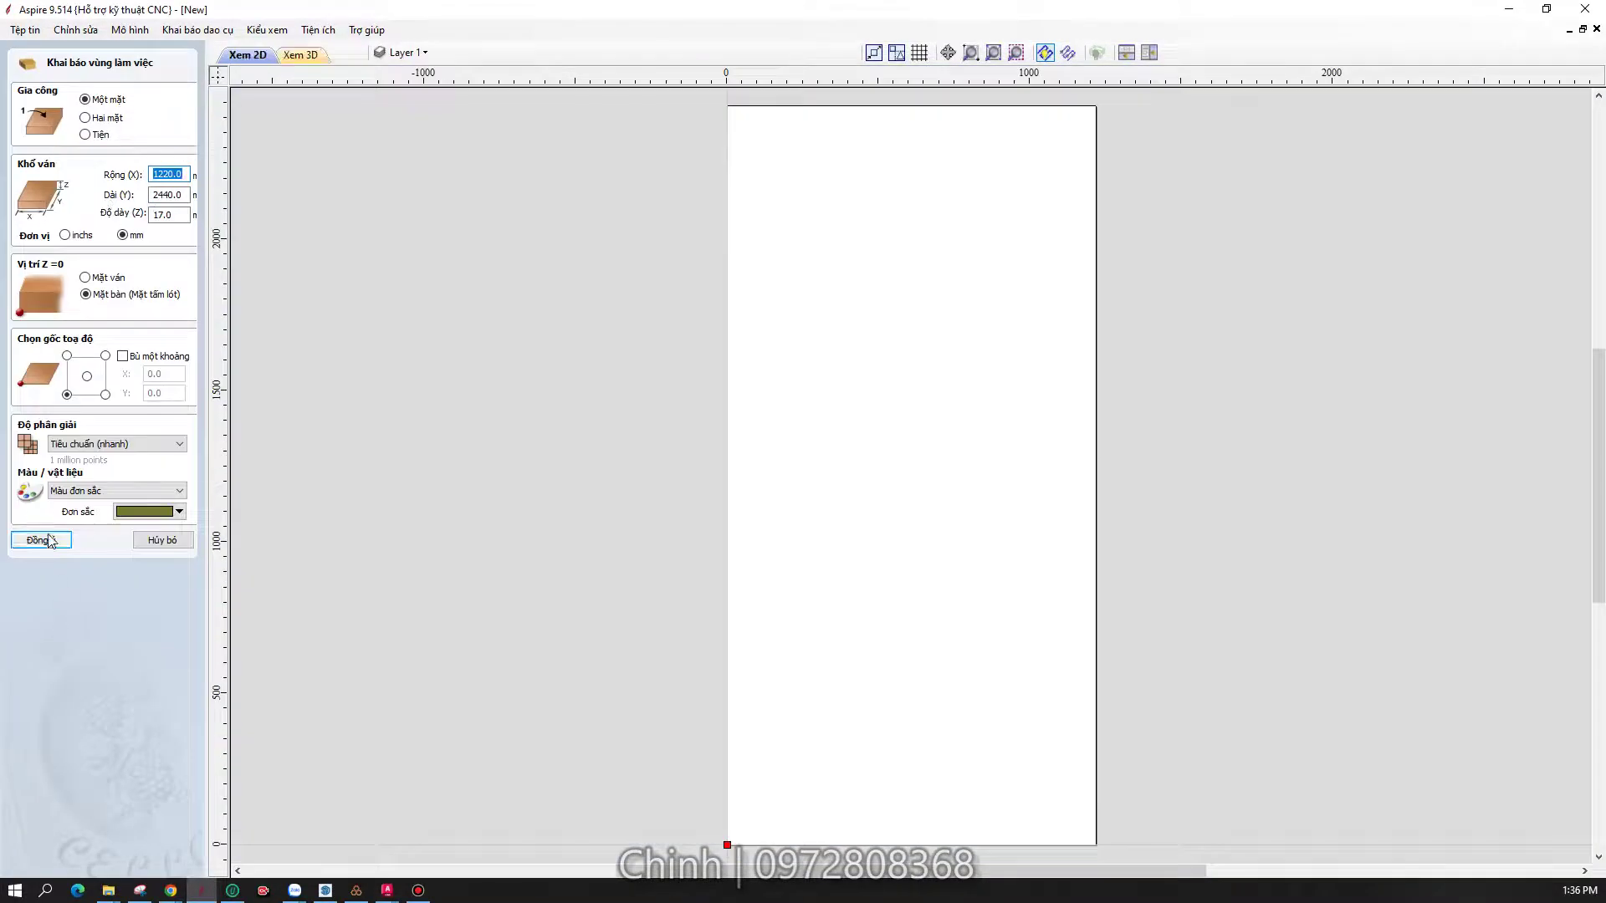
click(48, 538)
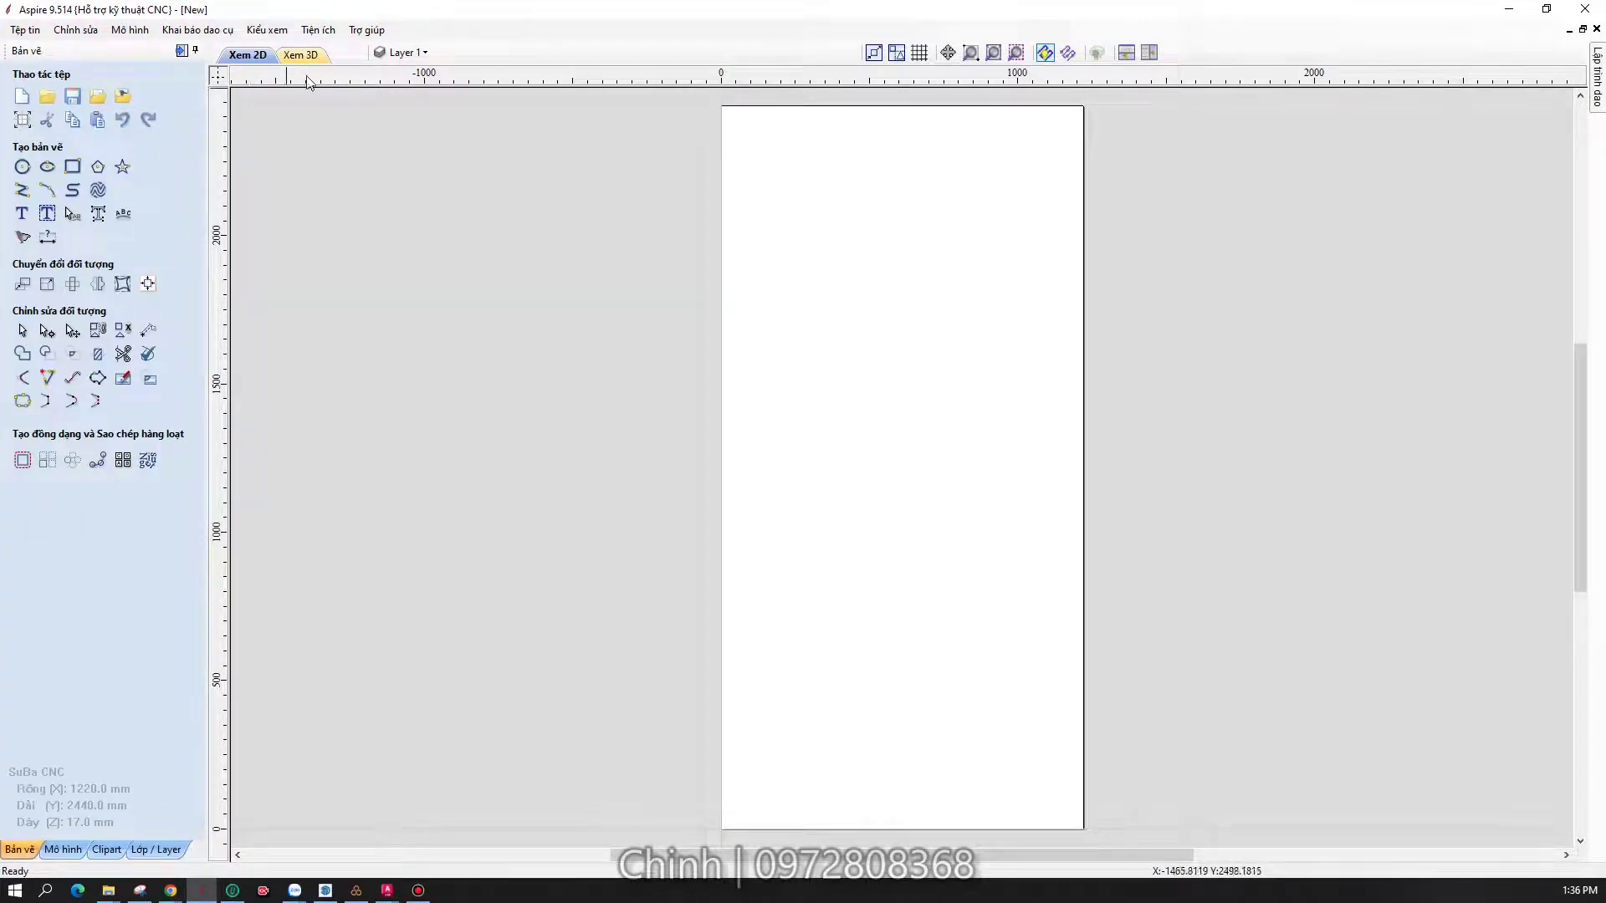
- Batch-import the cnc-vach-1 DXF onto the 1220 × 2440 mm sheet
click(322, 37)
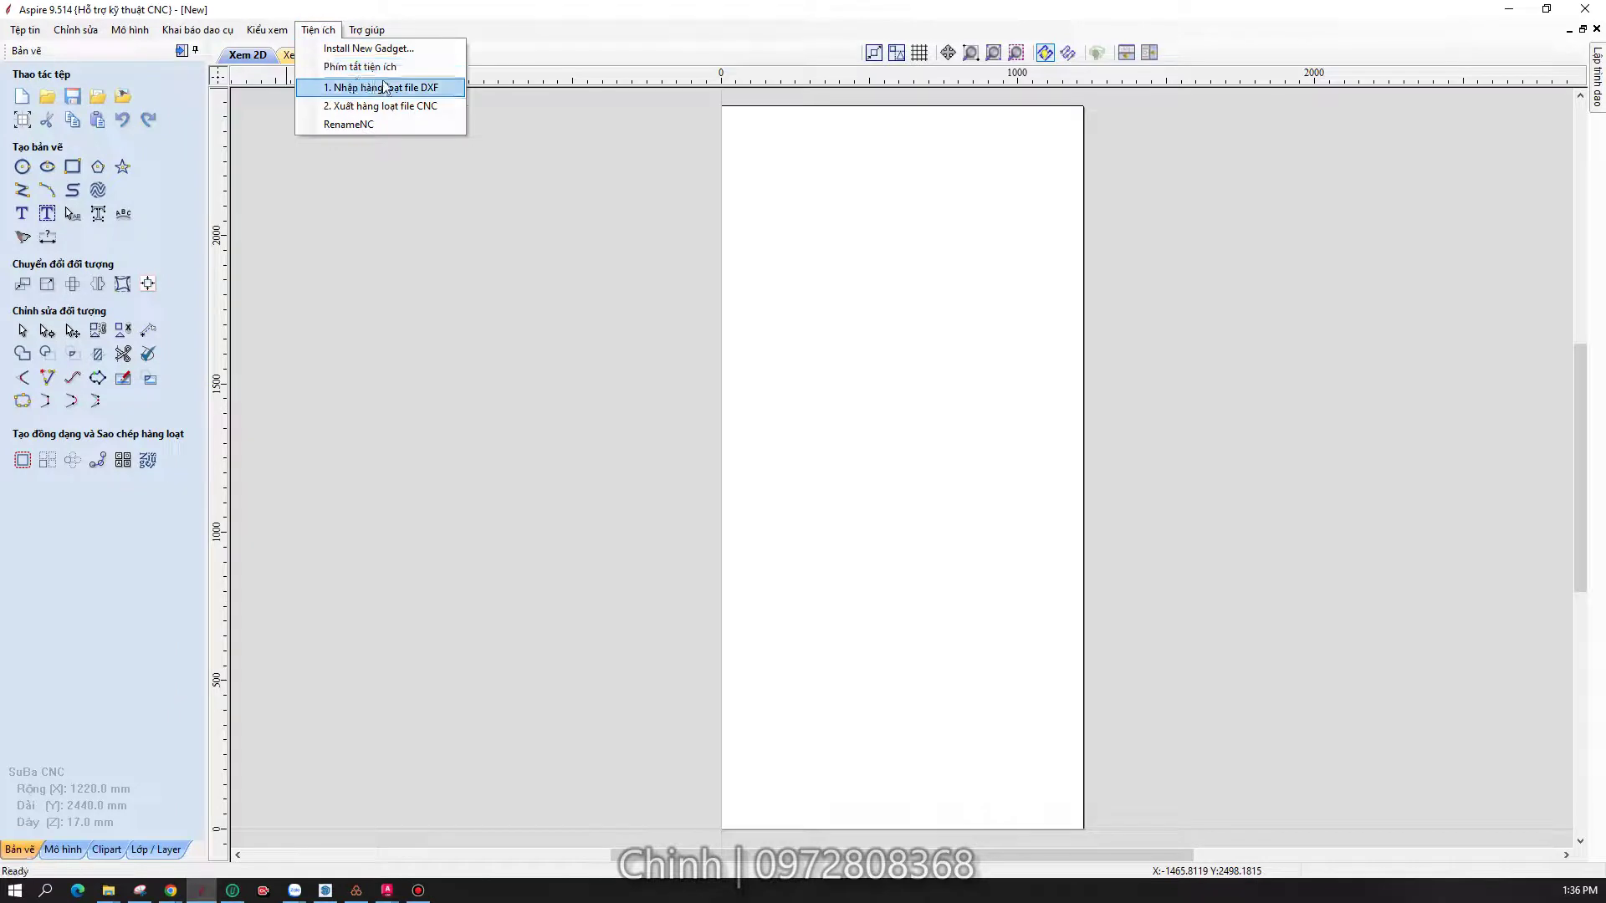
click(98, 99)
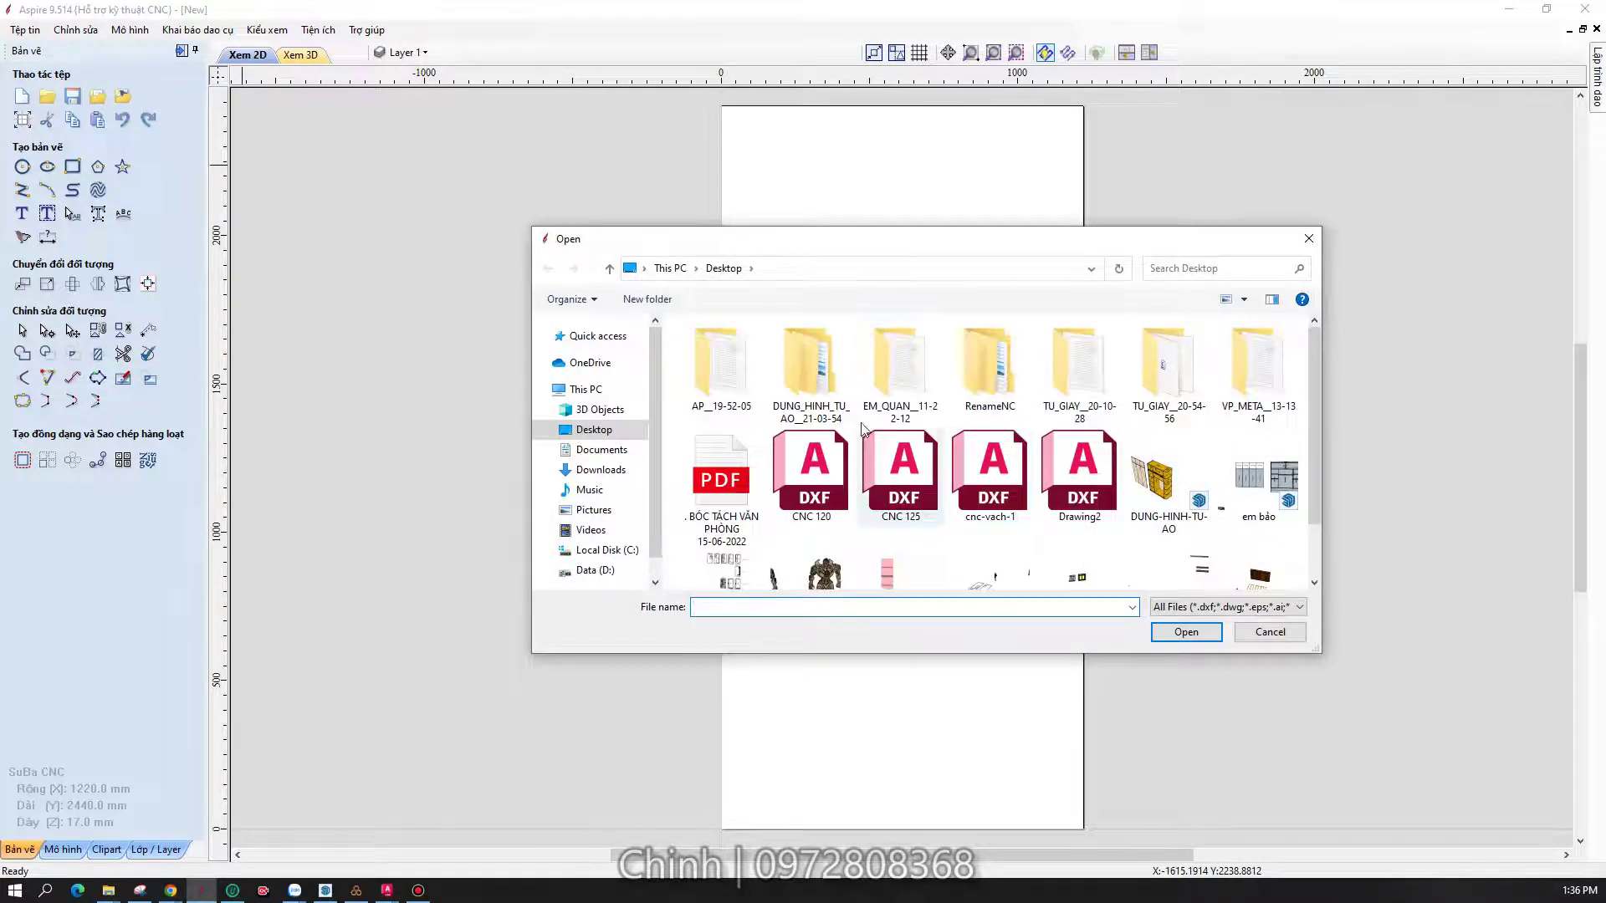
click(991, 468)
click(1201, 635)
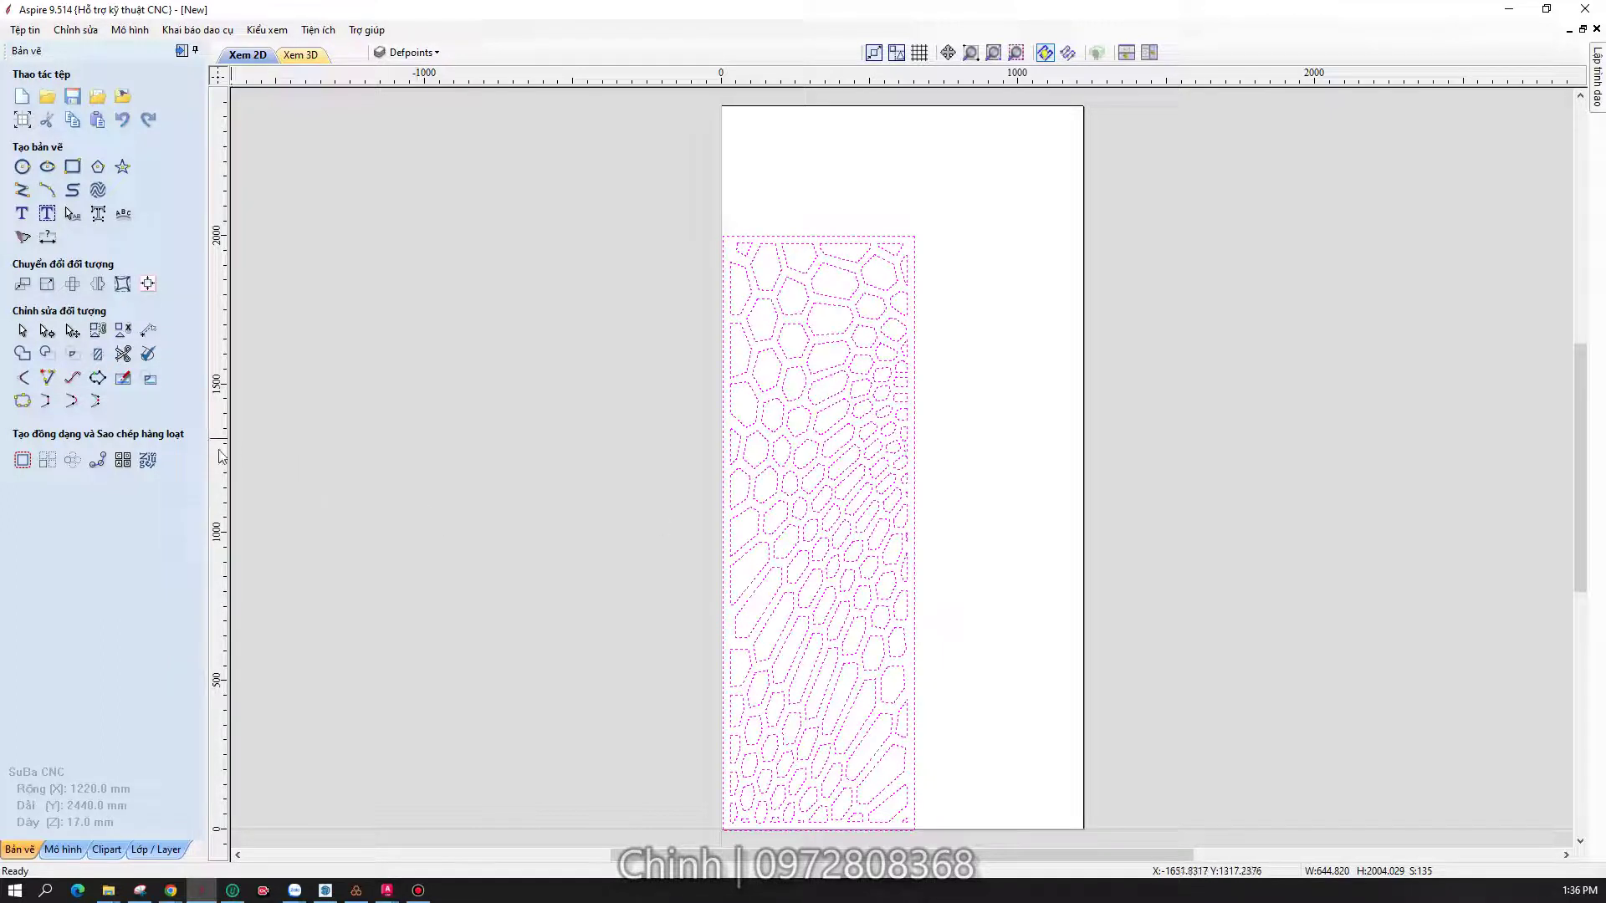
- Nest the imported panel, select all its vectors, and bring up Move Selection with M
click(148, 461)
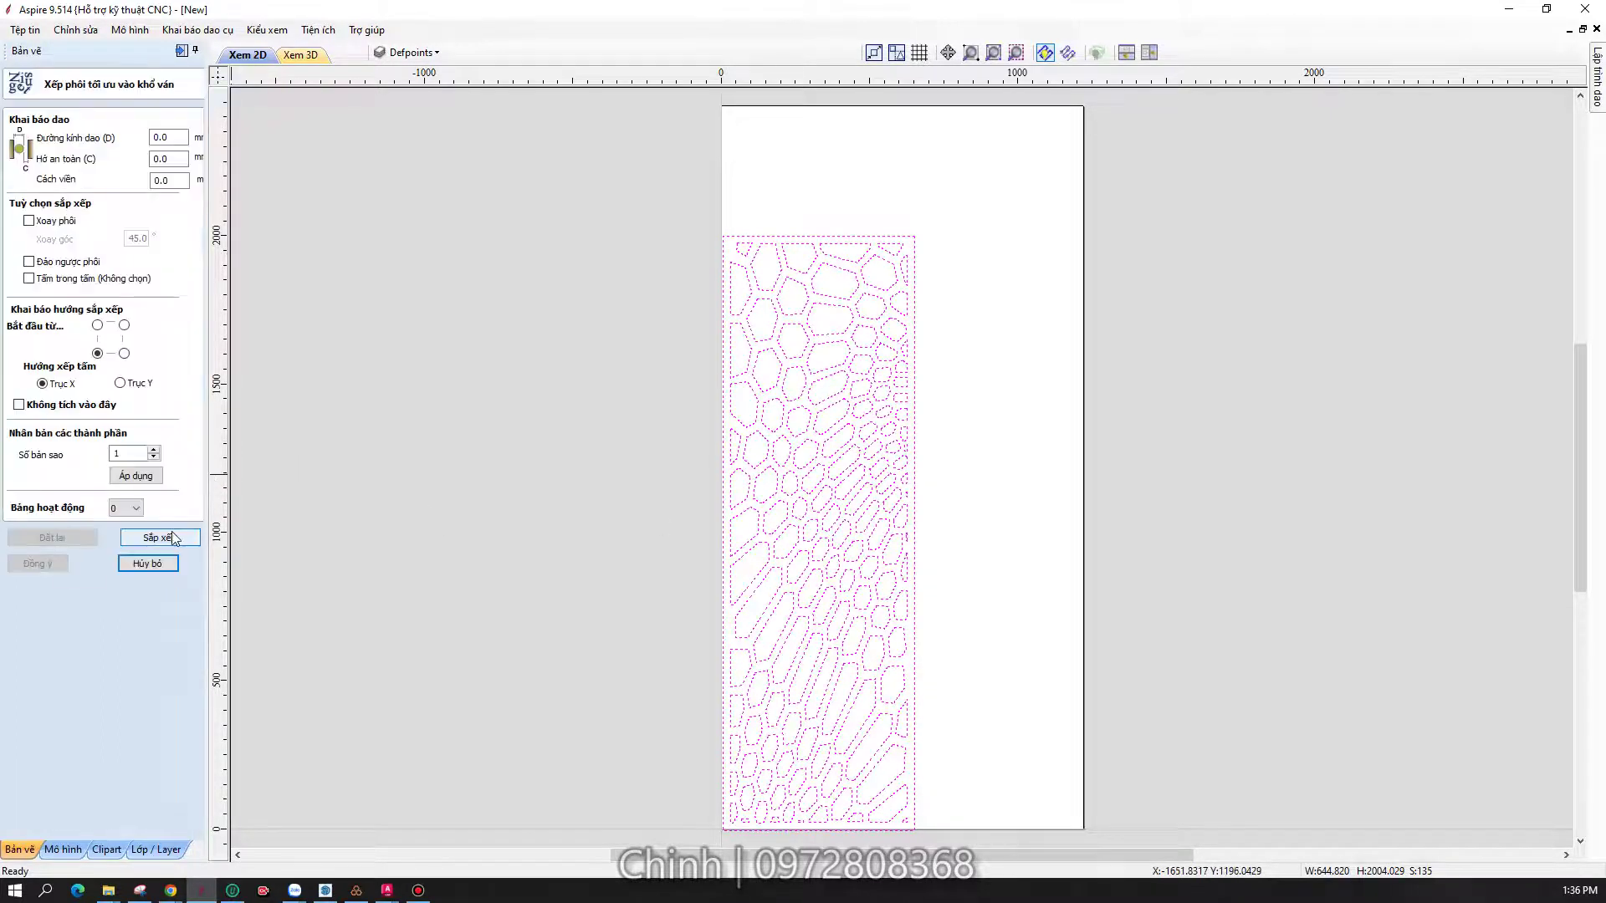
click(172, 537)
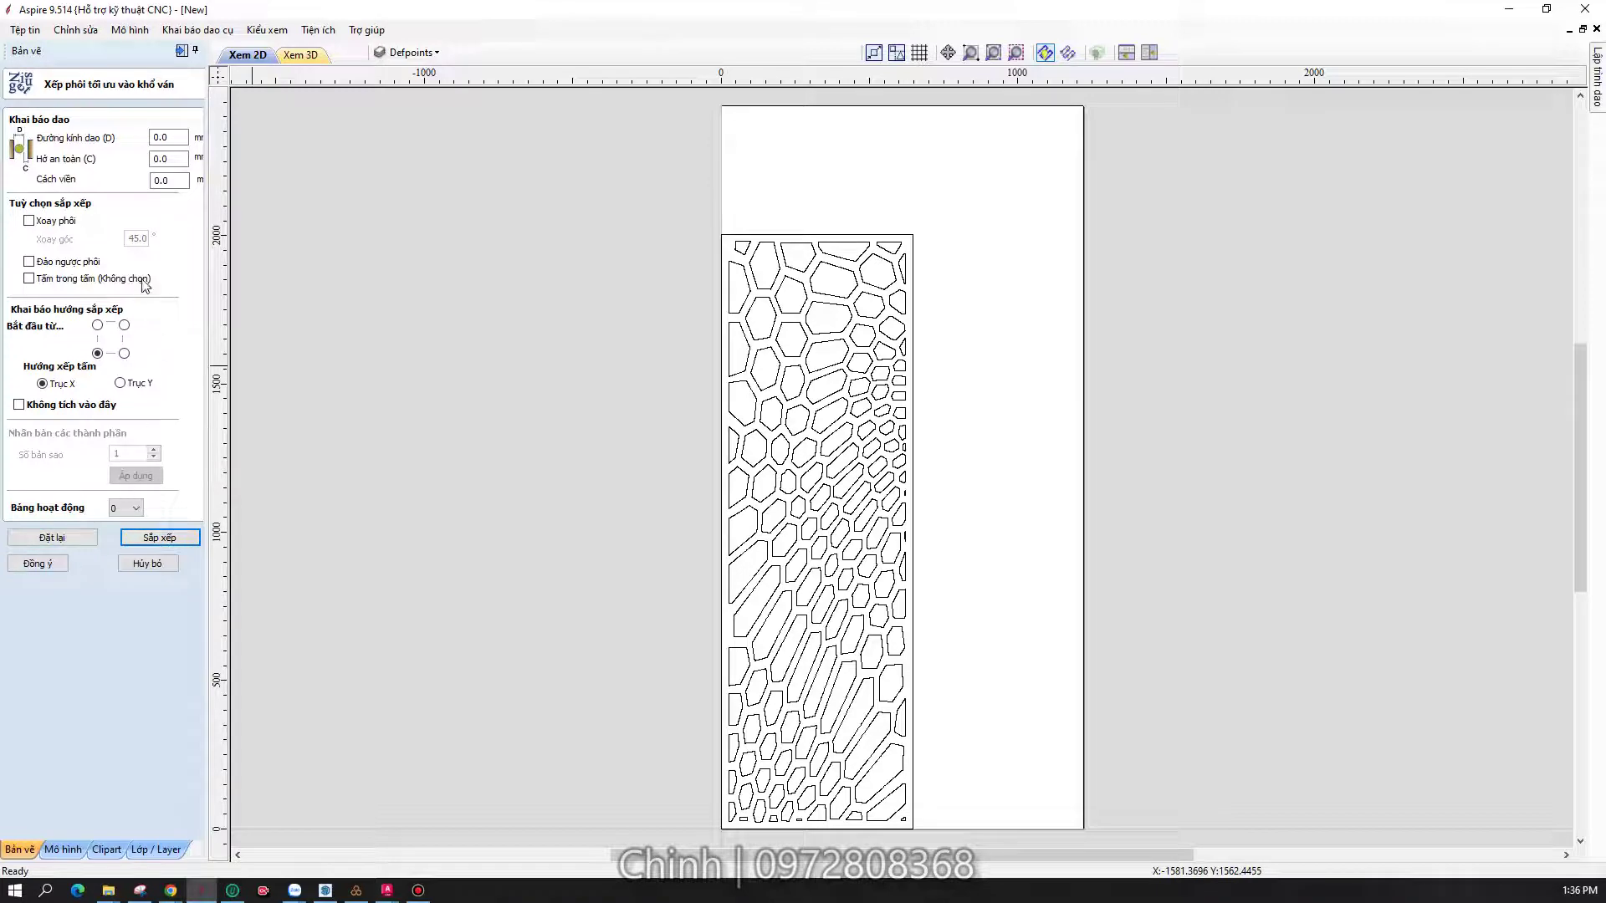
drag(641, 176, 967, 839)
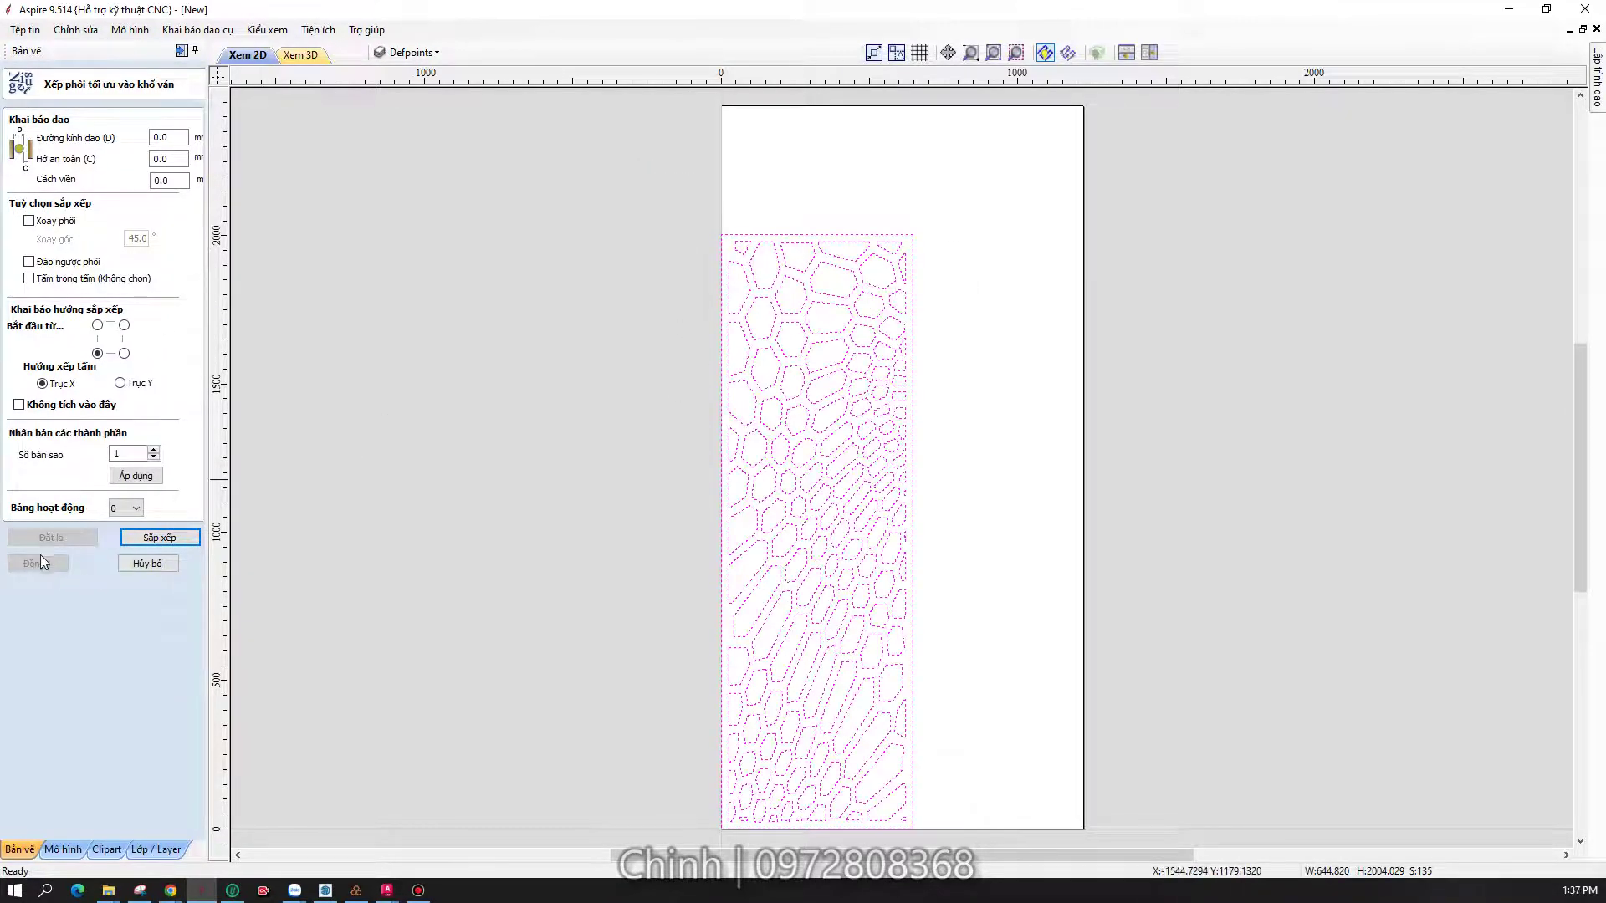
click(162, 566)
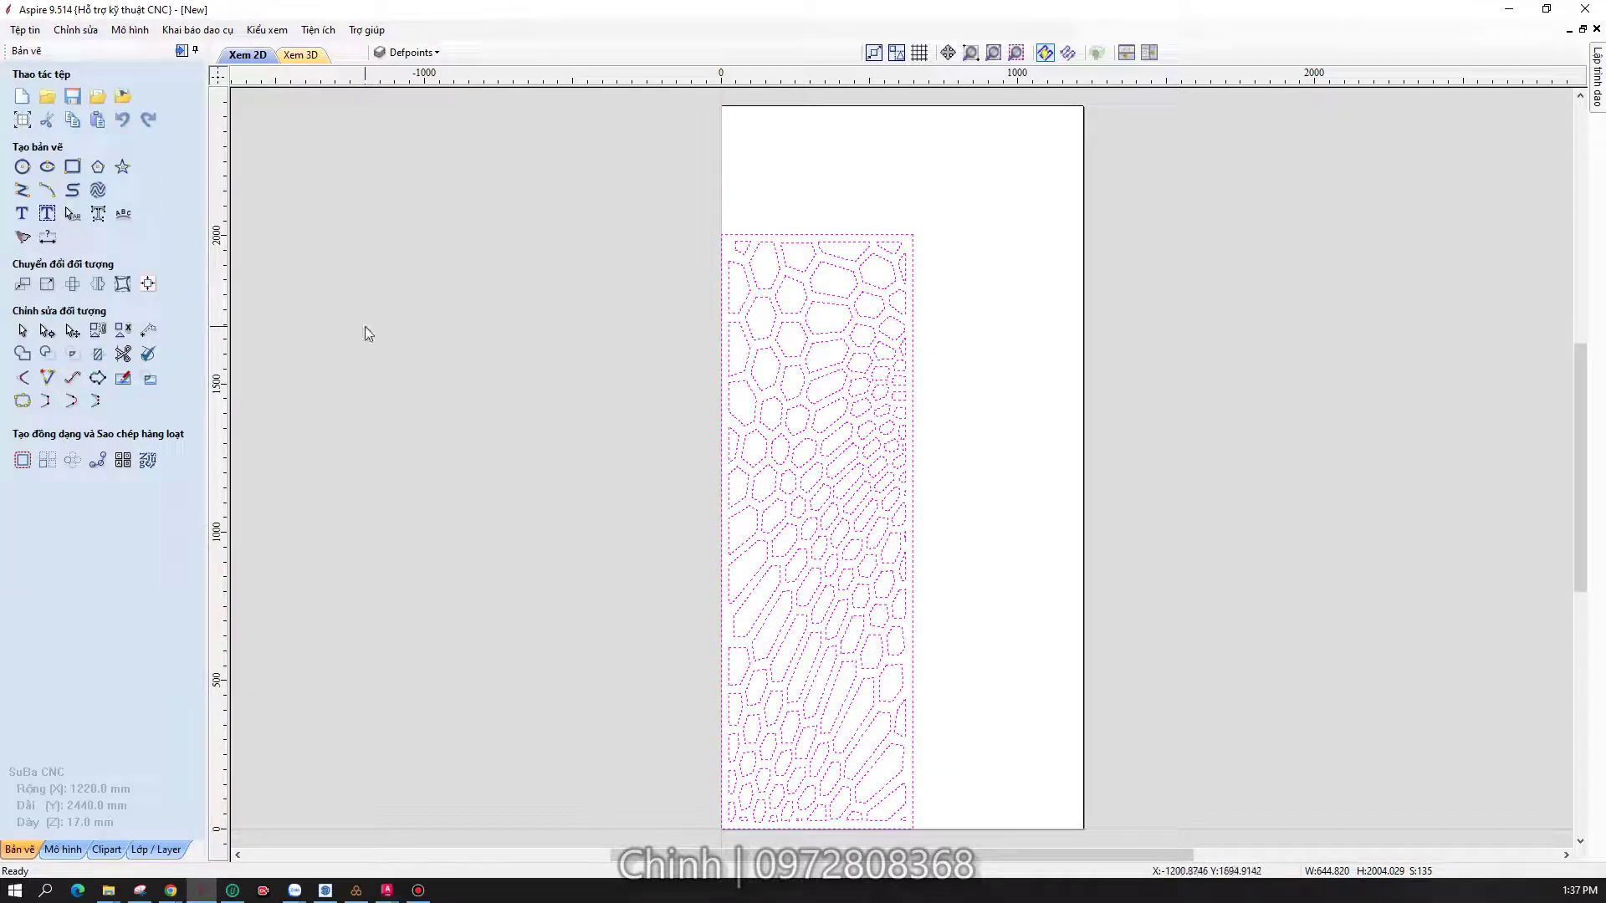
key(m)
text(10)
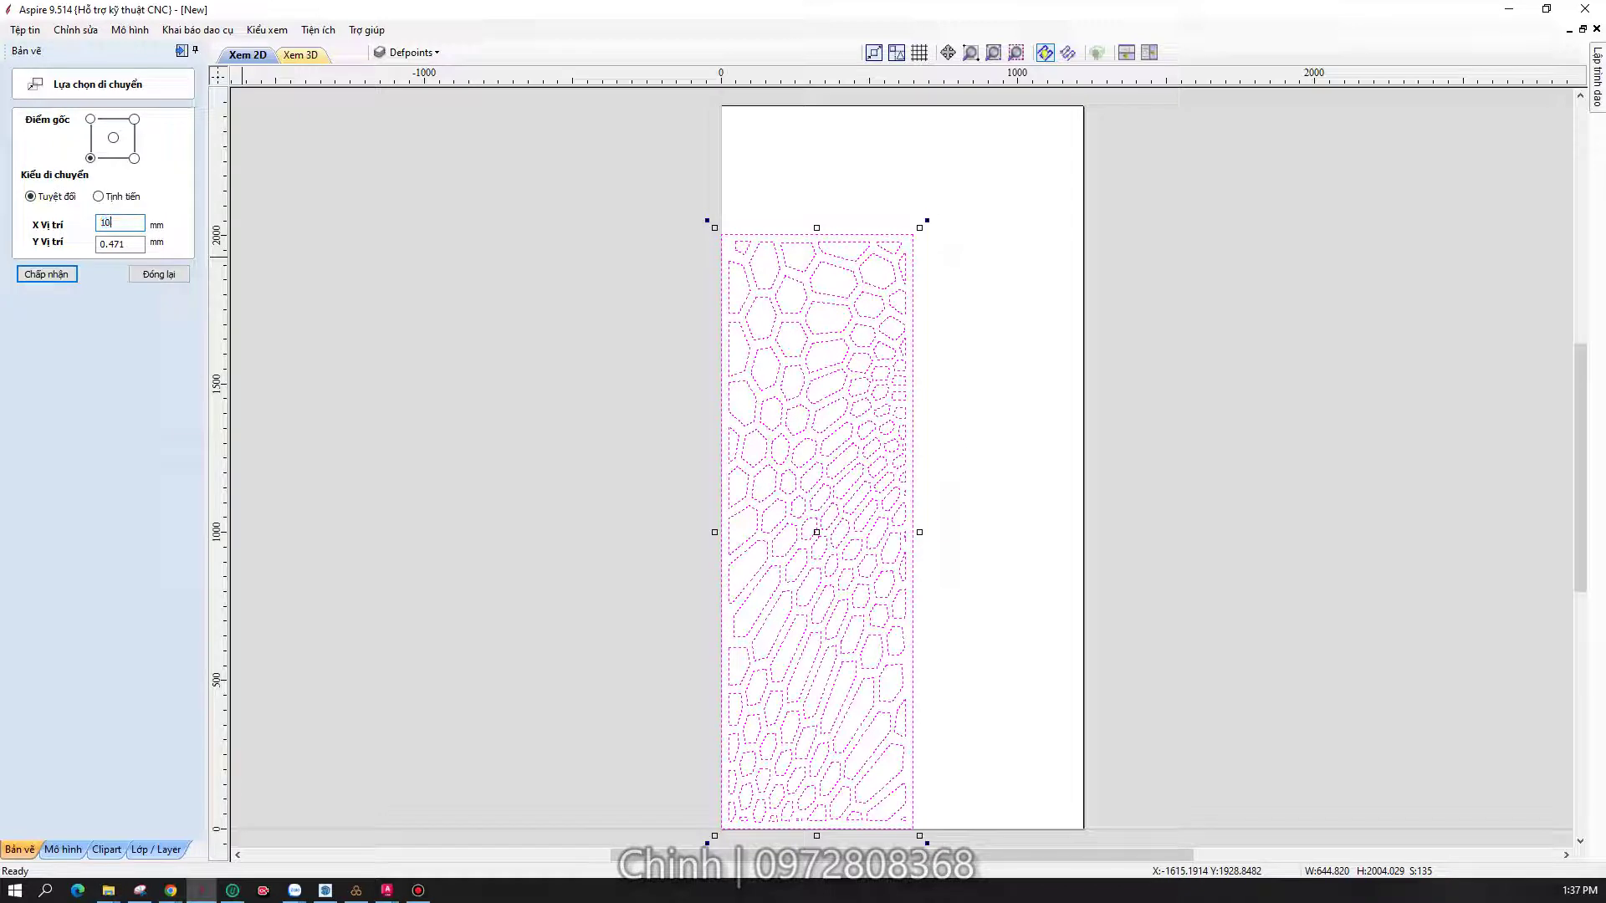
- Move the pattern's lower-left corner to X 10, Y 10 and apply it
double_click(128, 244)
text(1)
click(47, 276)
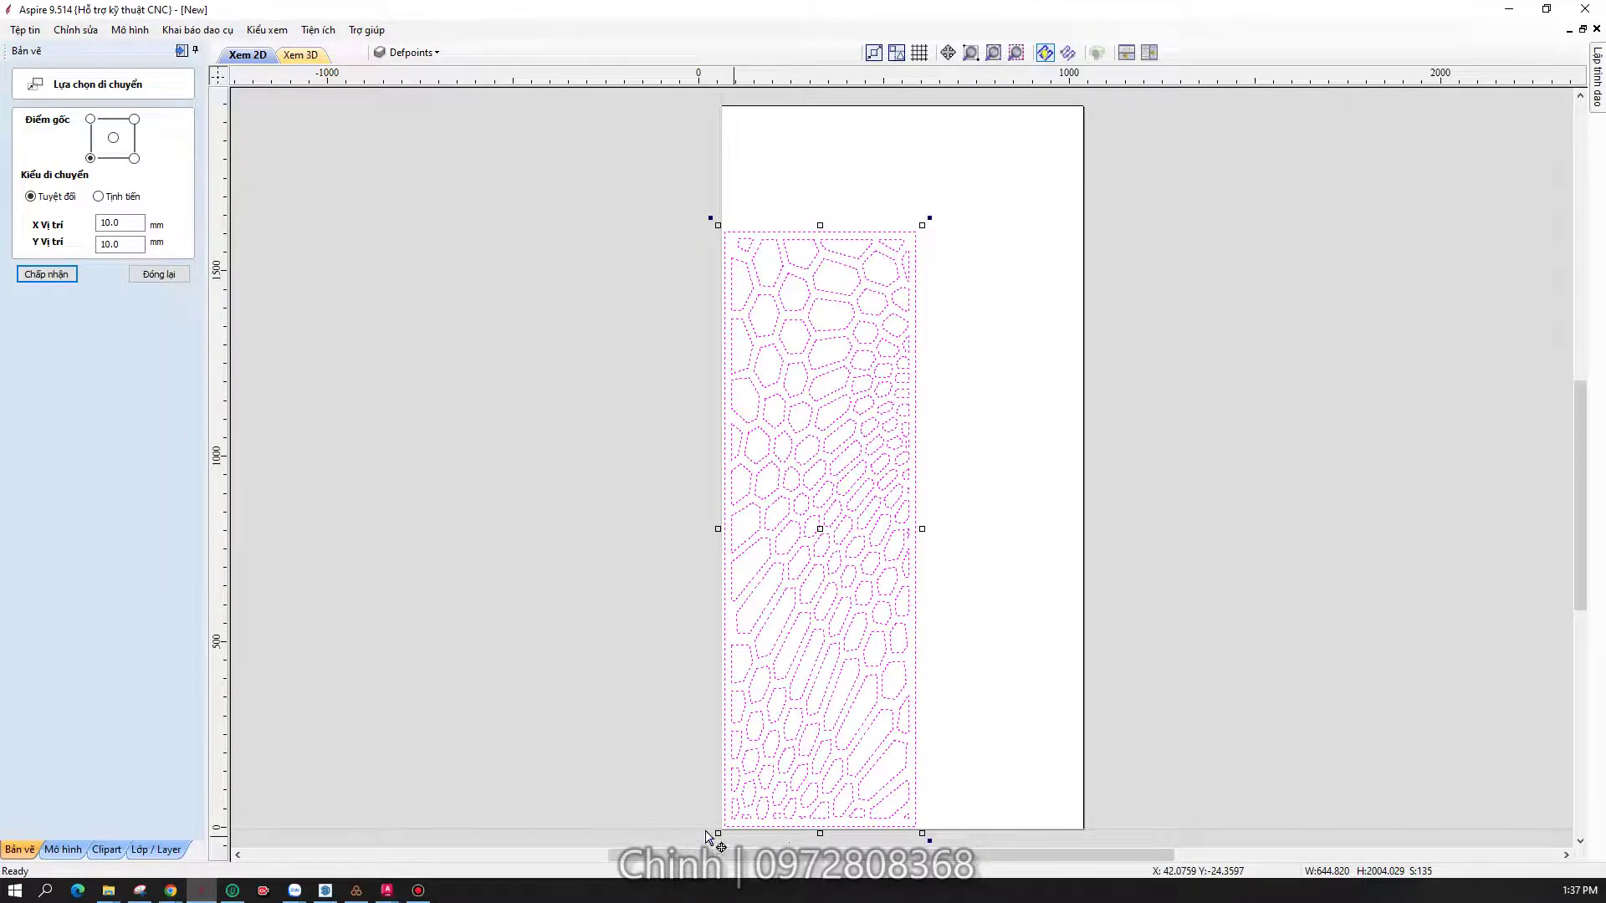
scroll(711, 840, up, 1)
scroll(694, 835, up, 1)
scroll(694, 818, up, 1)
click(160, 278)
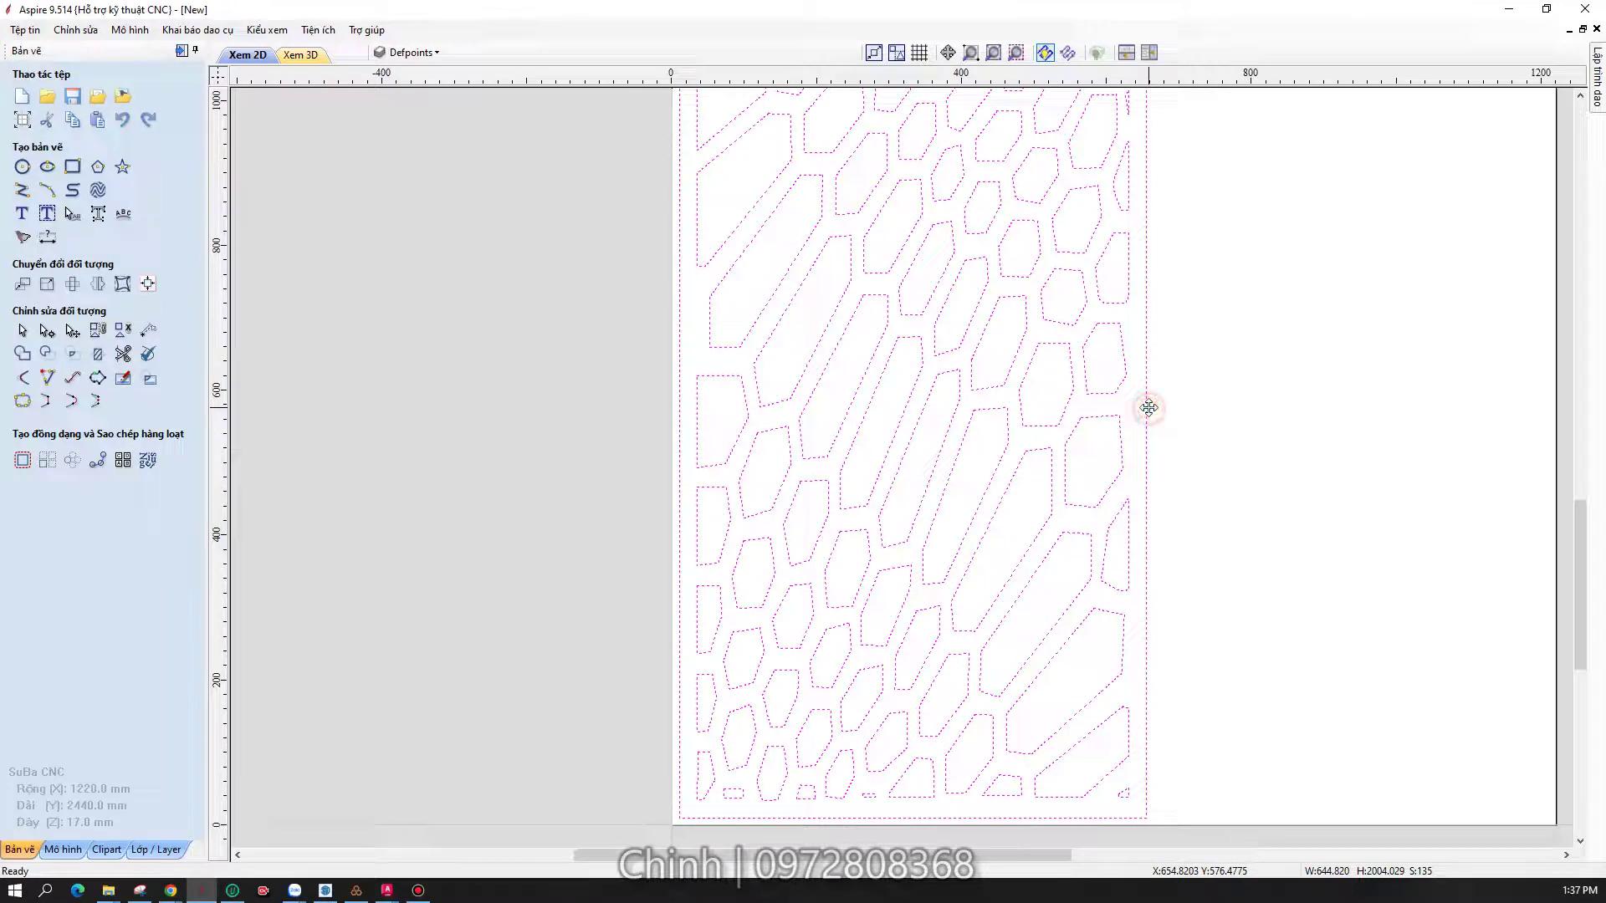
- Clear the selection and select the panel outline surrounding the pattern
scroll(1229, 481, down, 1)
scroll(1083, 492, down, 1)
scroll(1083, 491, down, 1)
scroll(968, 505, down, 1)
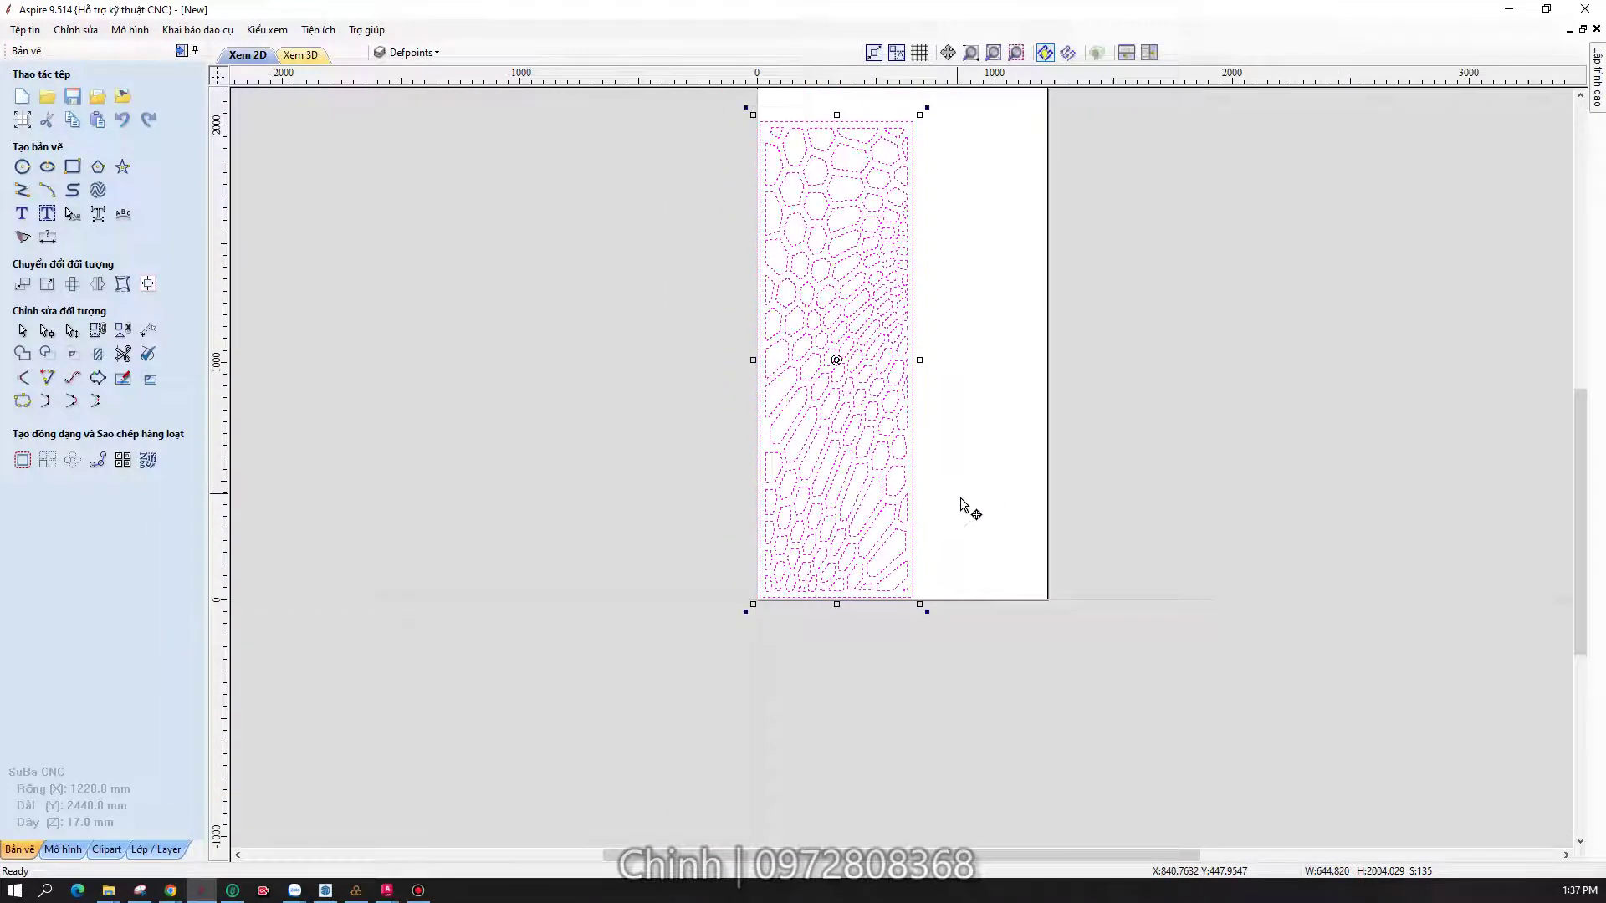
click(1235, 275)
click(916, 244)
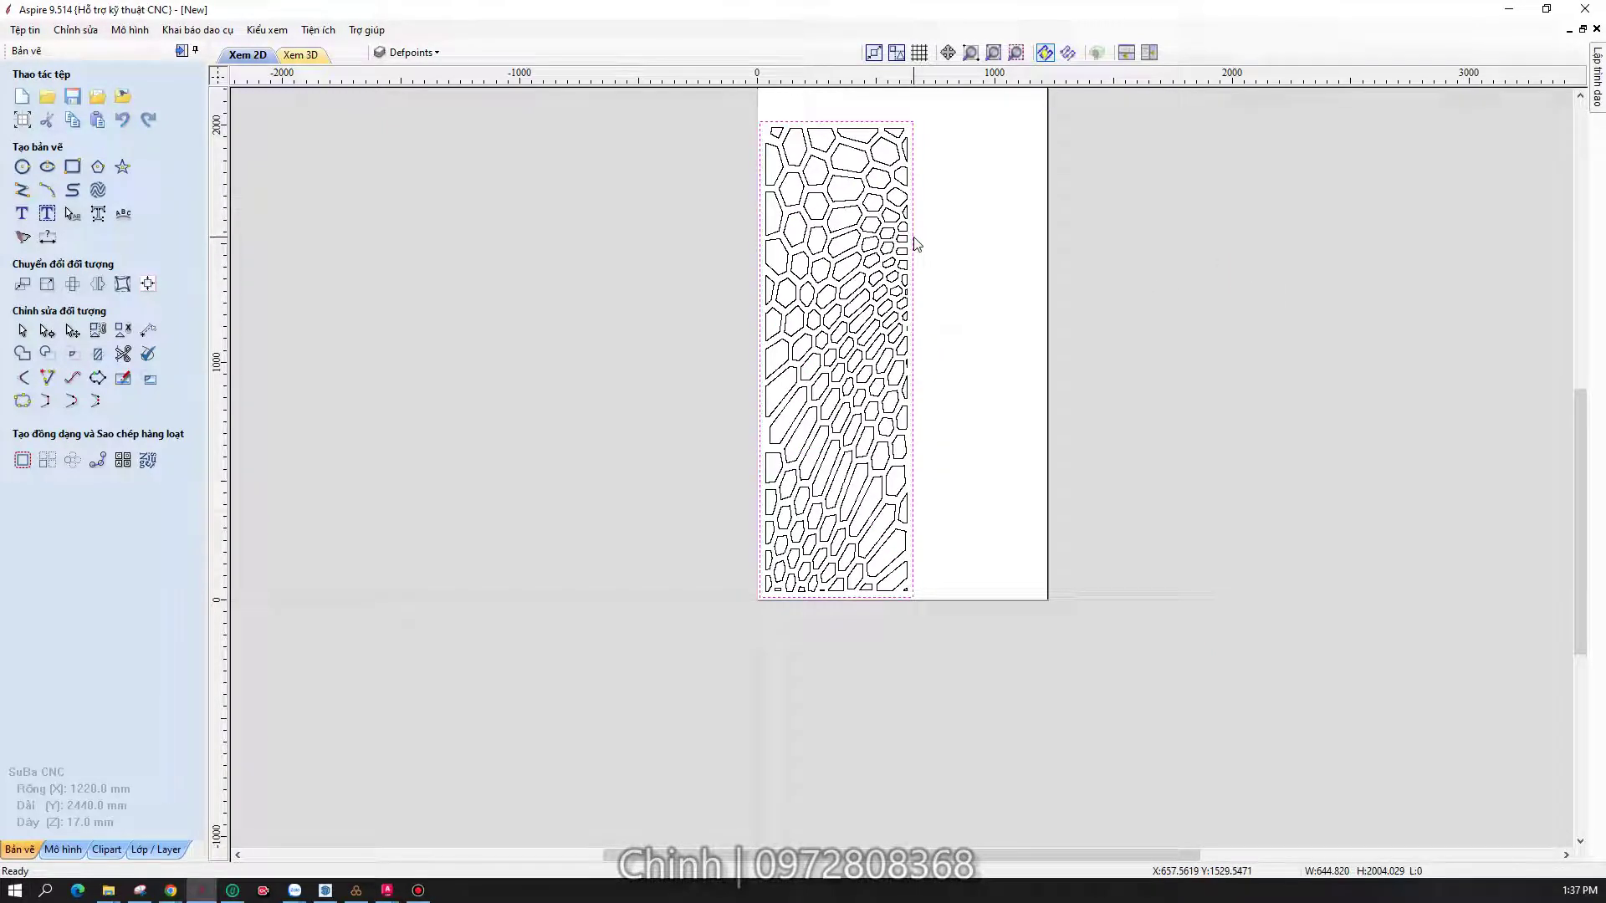
click(156, 849)
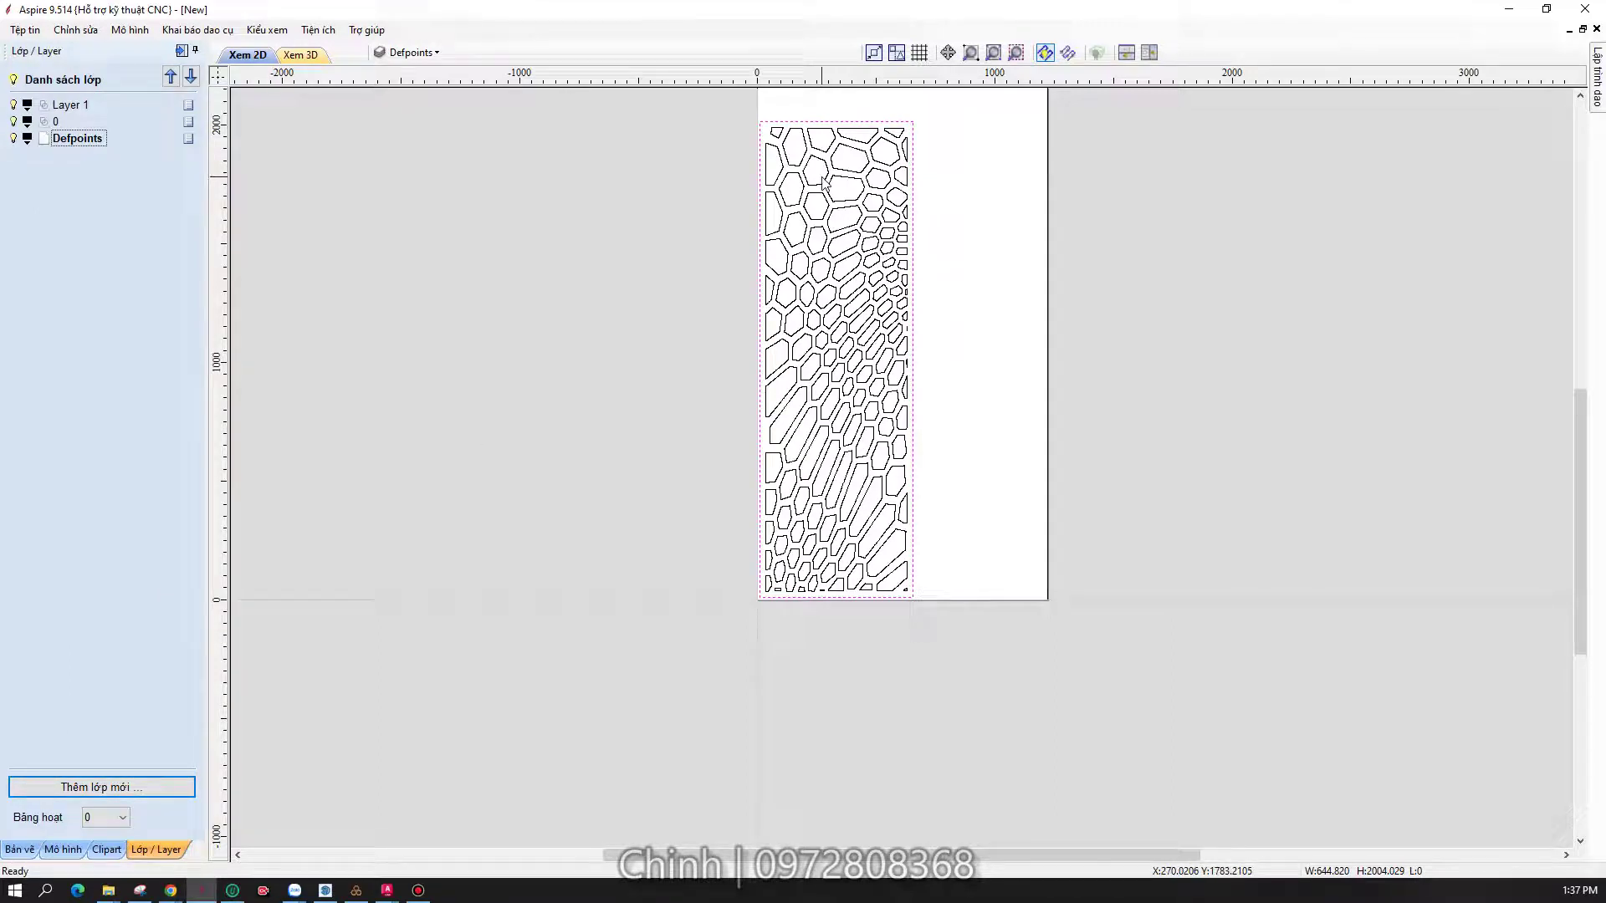
- Add a new layer named cat-ngoai, then inspect a pattern cell's actions menu
click(158, 789)
text(cat-ngoai)
key(Return)
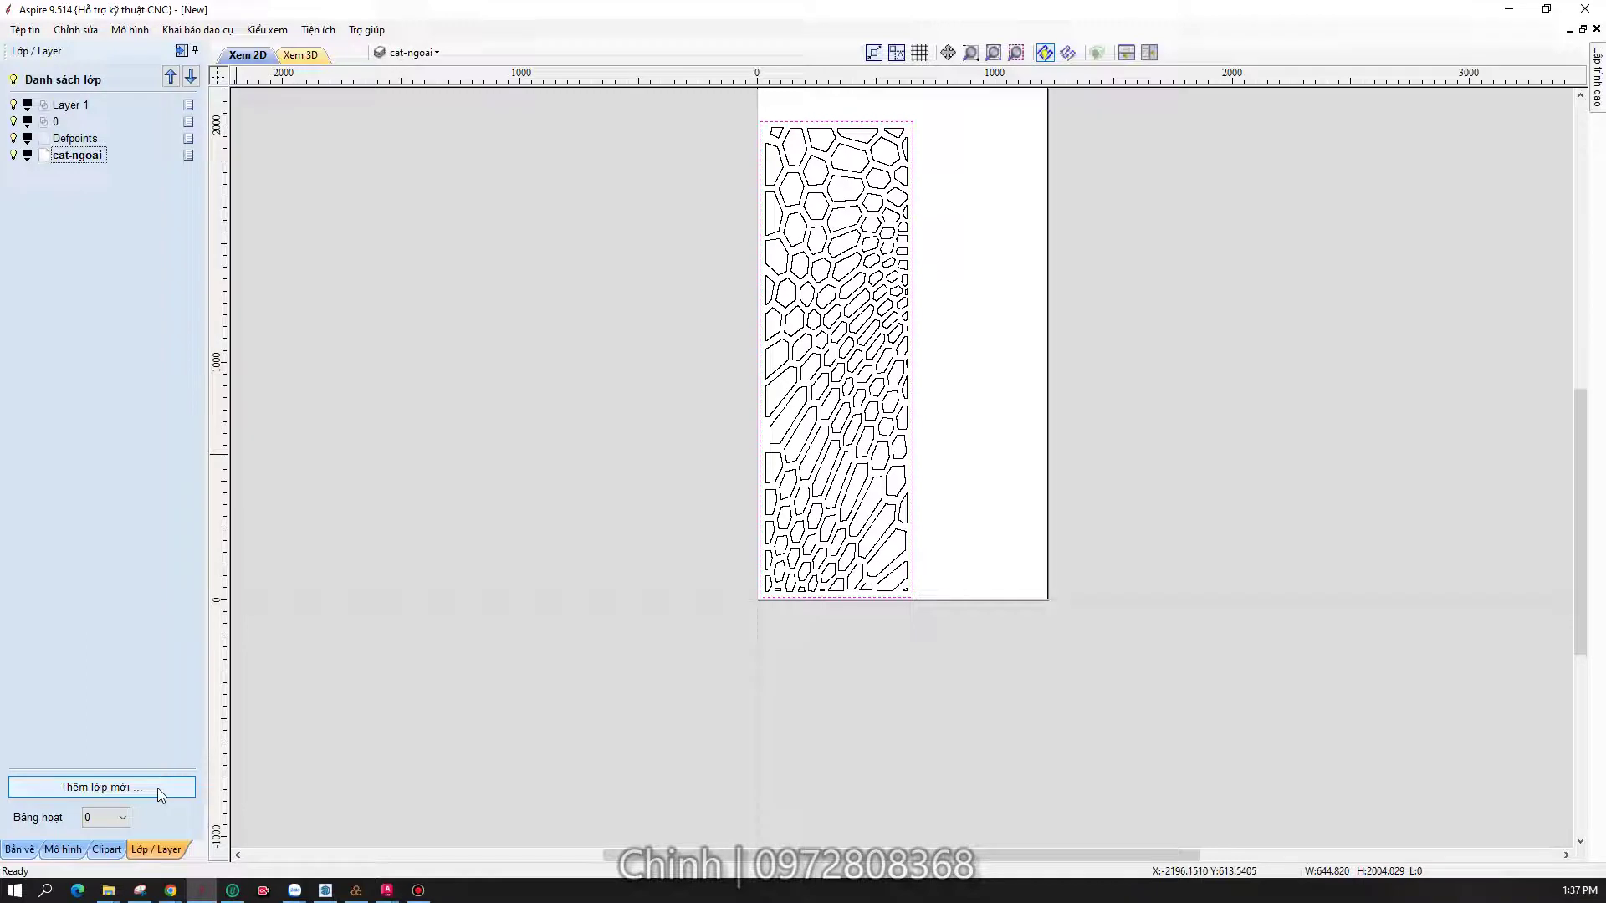
click(862, 172)
right_click(863, 177)
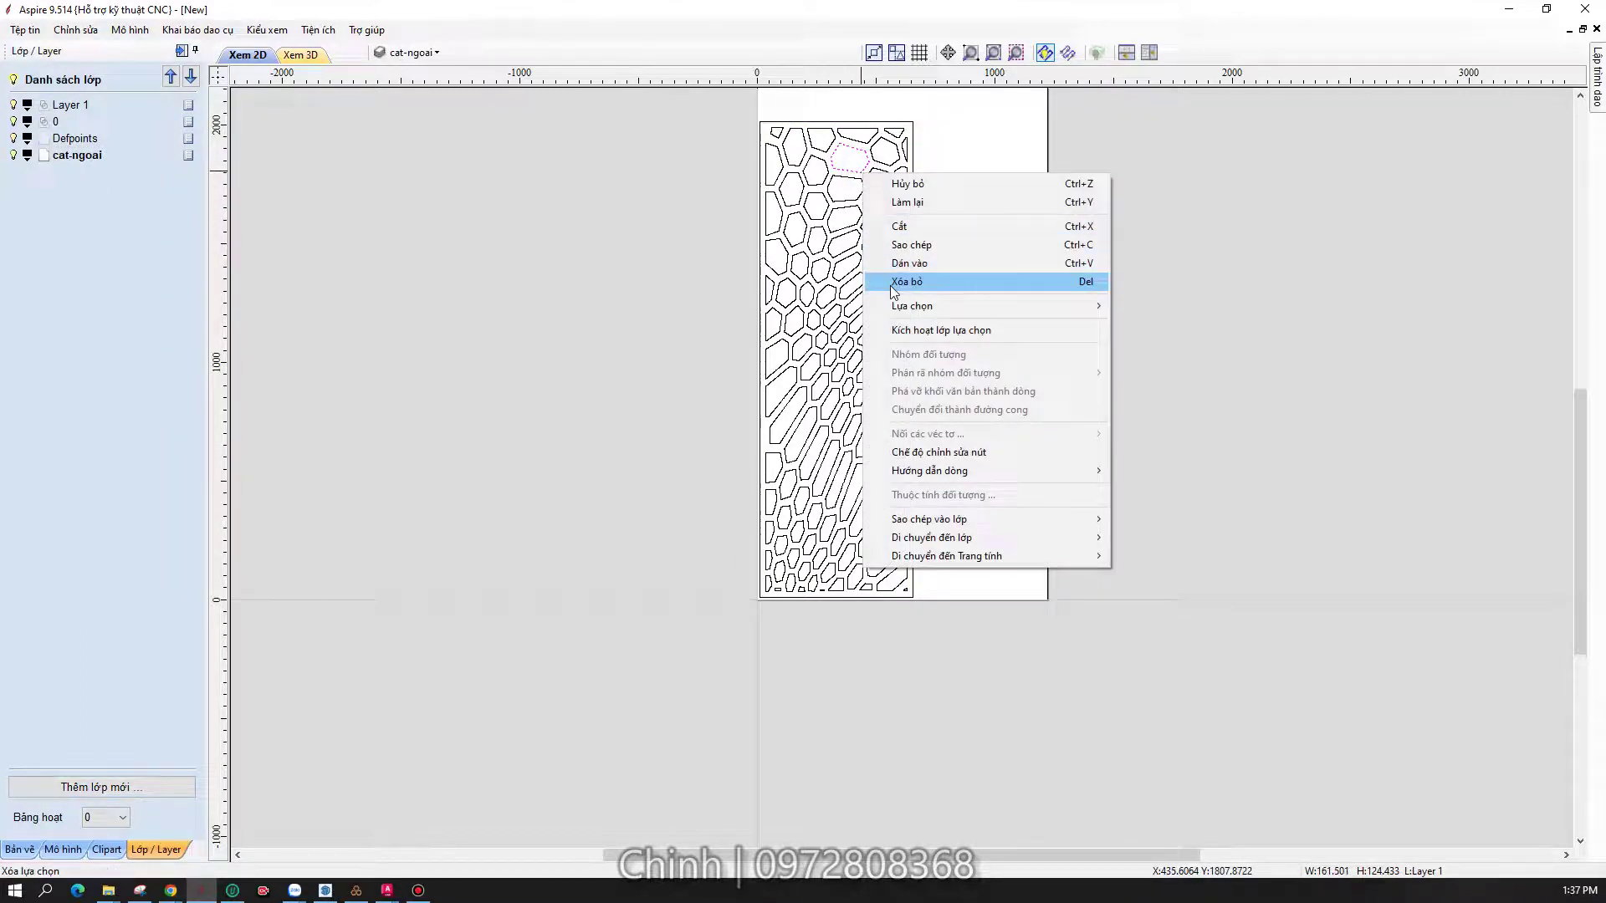
mouse_move(932, 537)
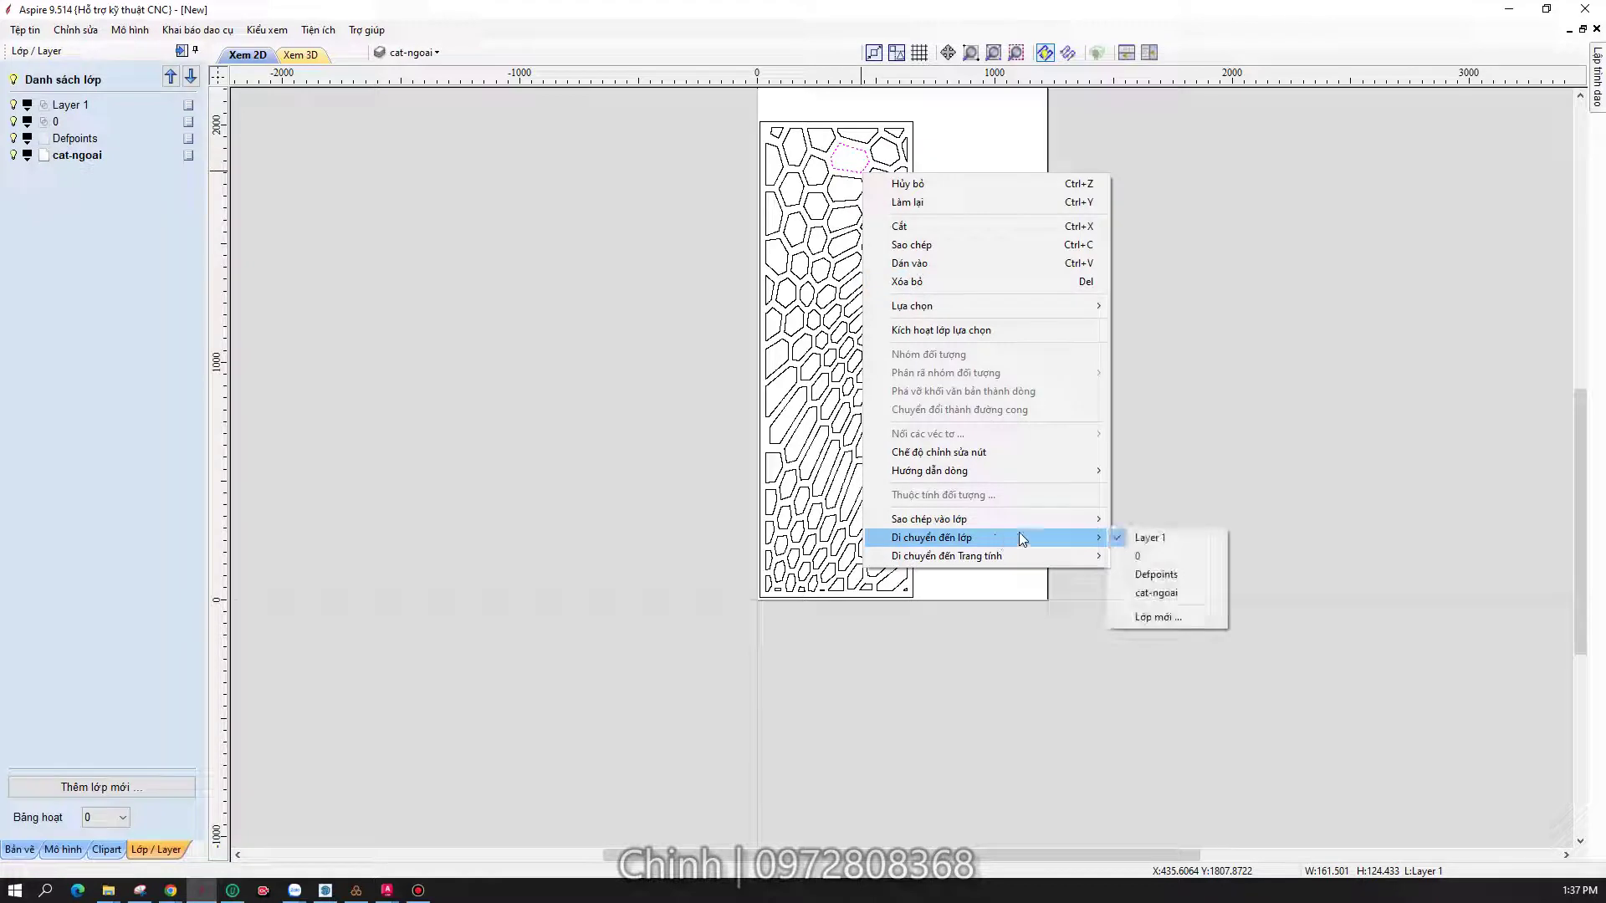
click(945, 144)
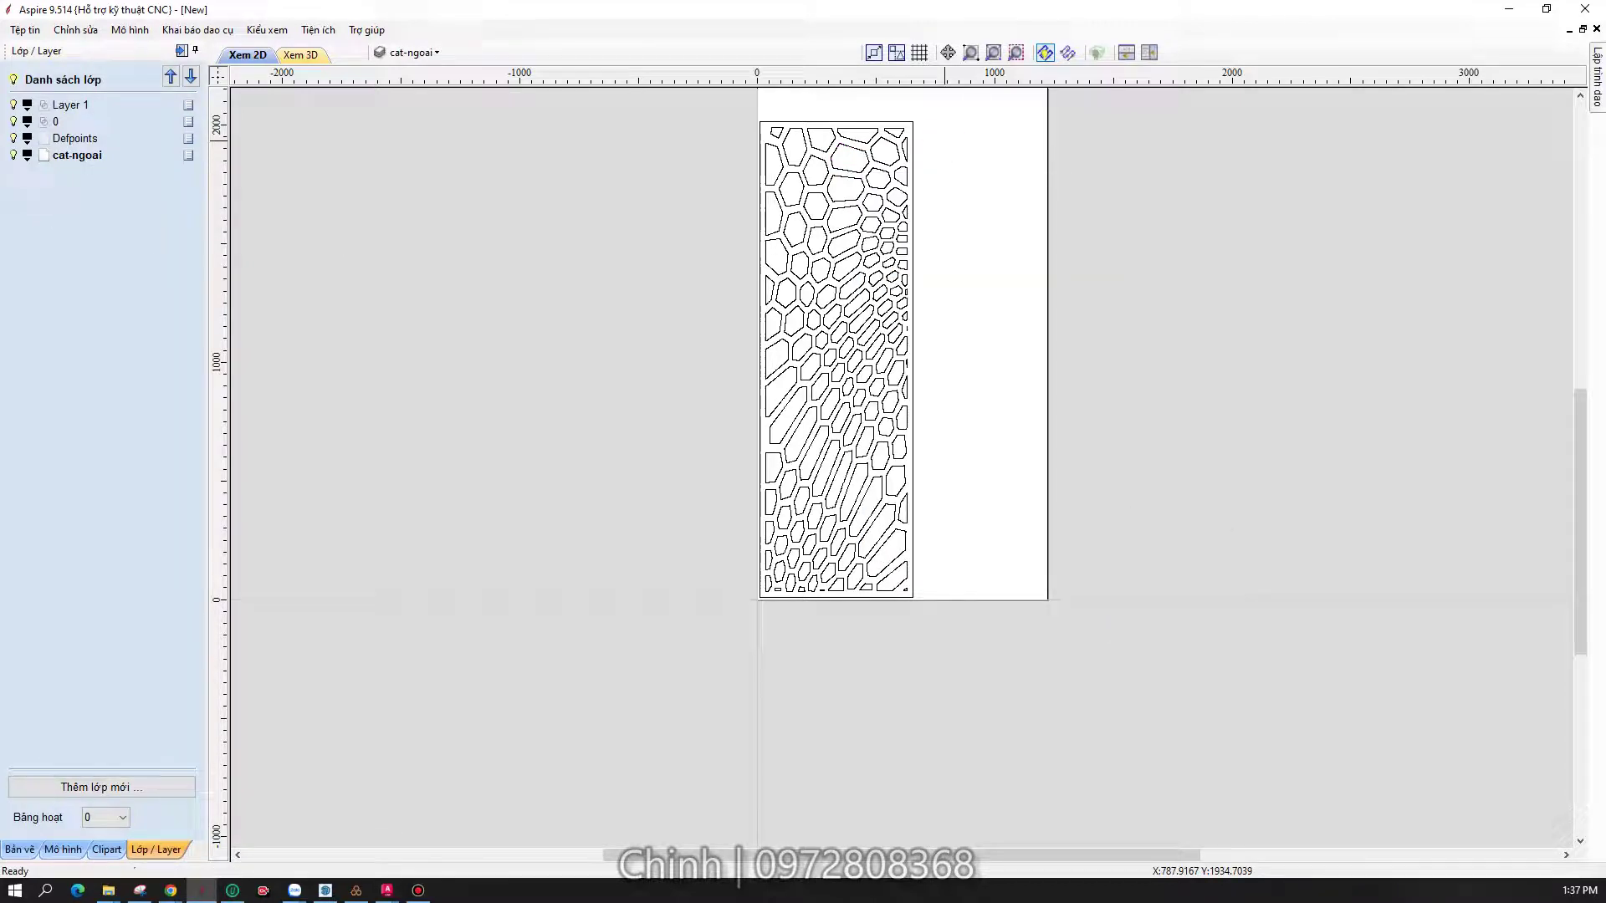
- Toggle Layer 1's visibility to check its contents and make Layer 1 active
click(13, 105)
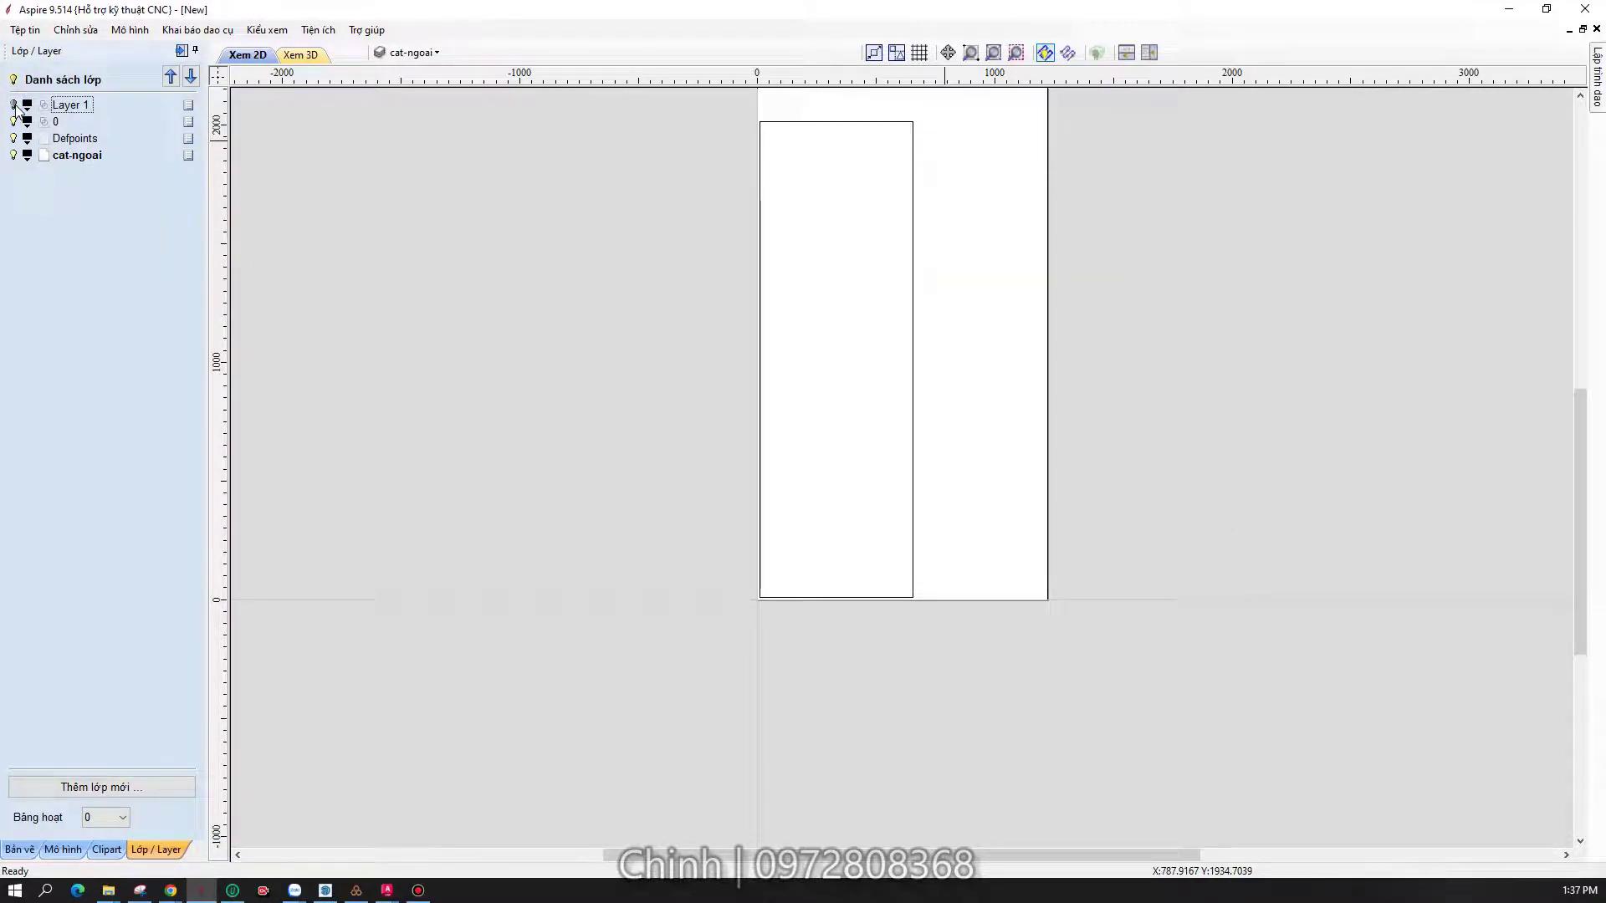
click(14, 105)
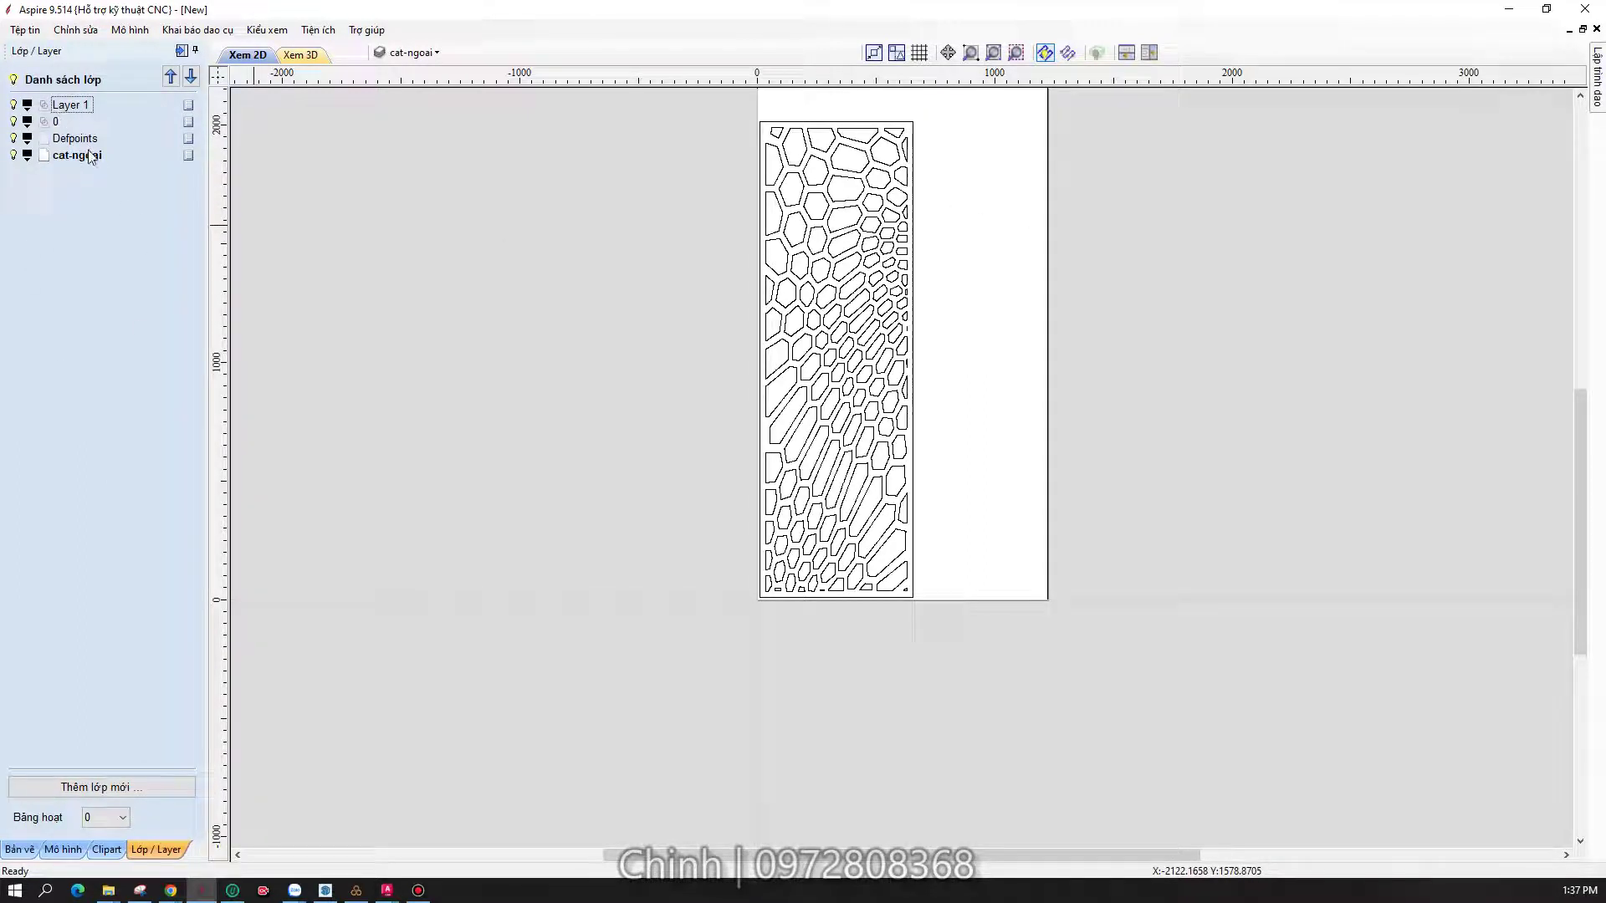
click(82, 108)
click(13, 106)
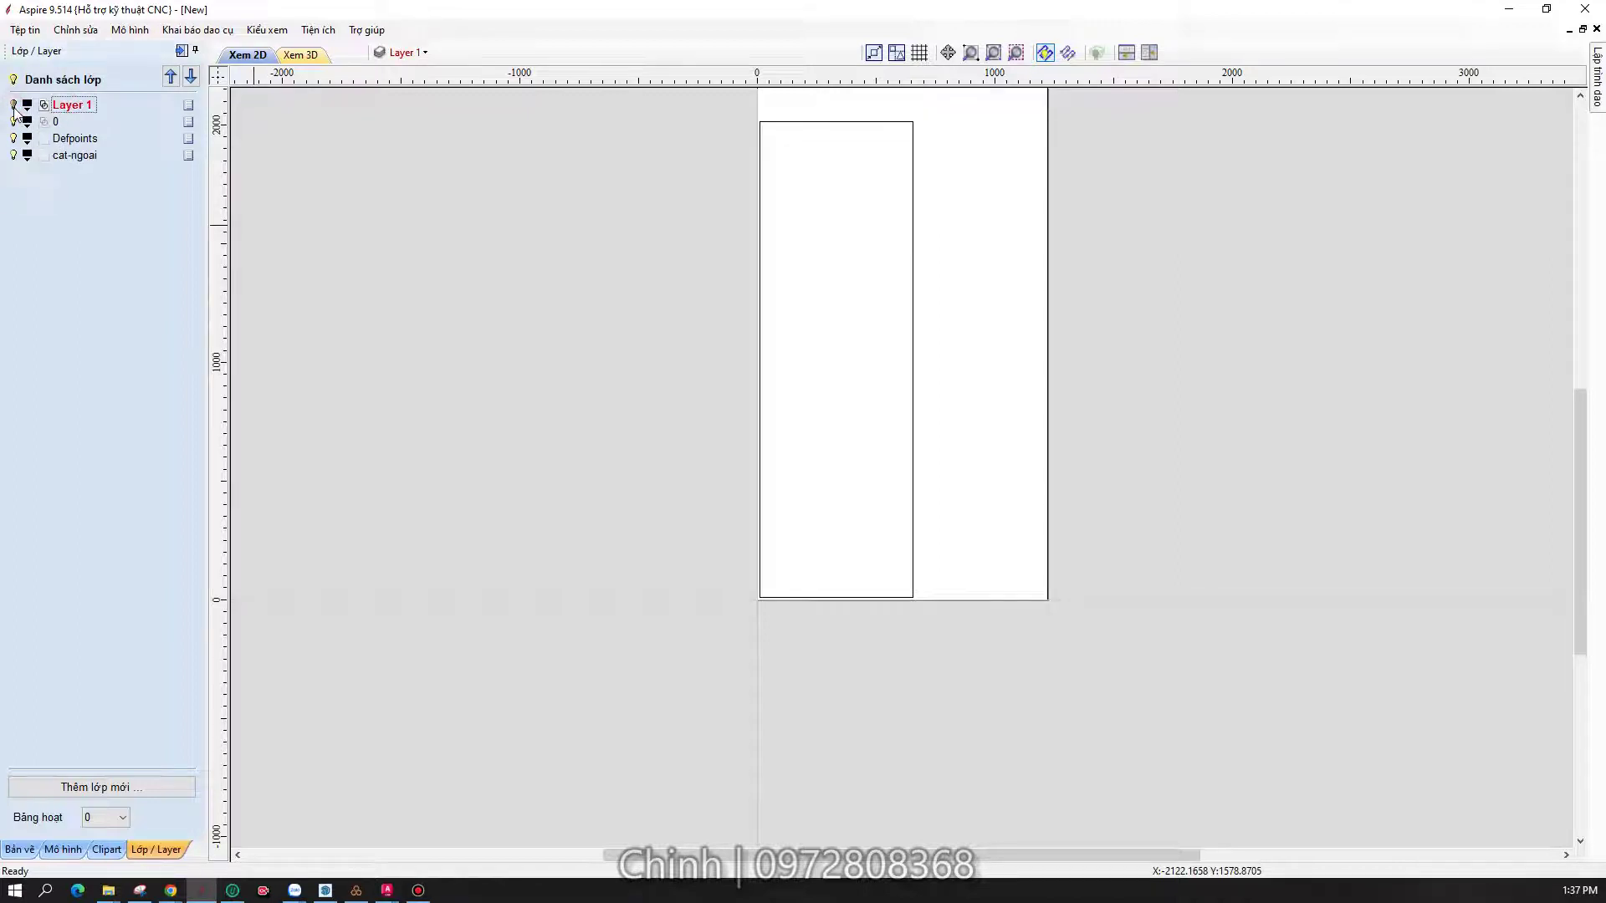
click(13, 106)
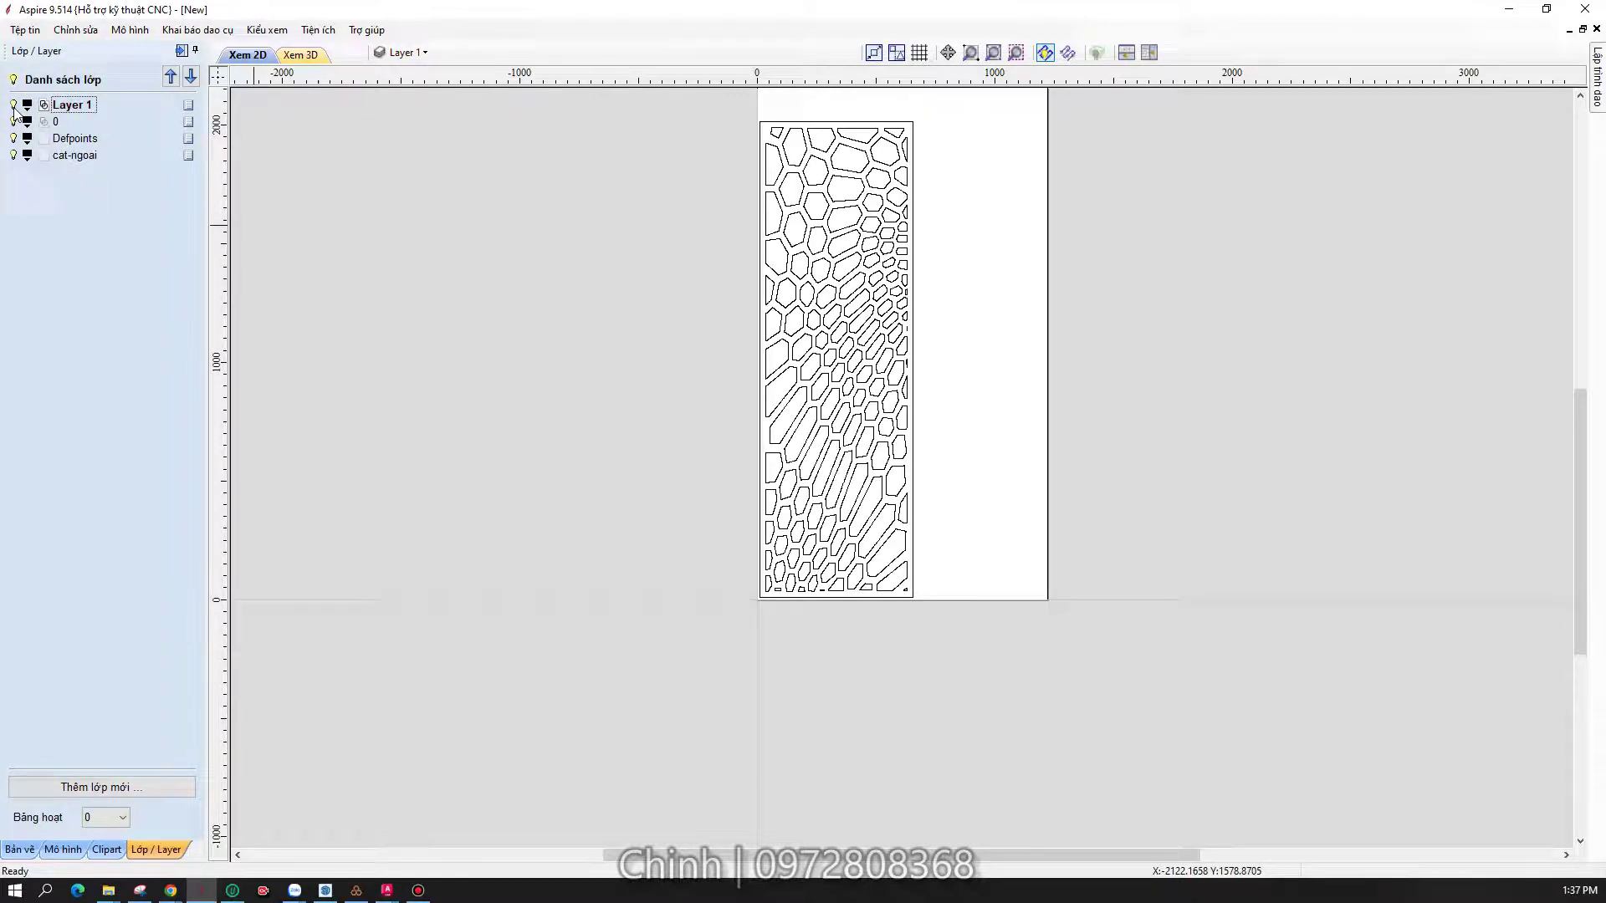
click(13, 106)
click(14, 107)
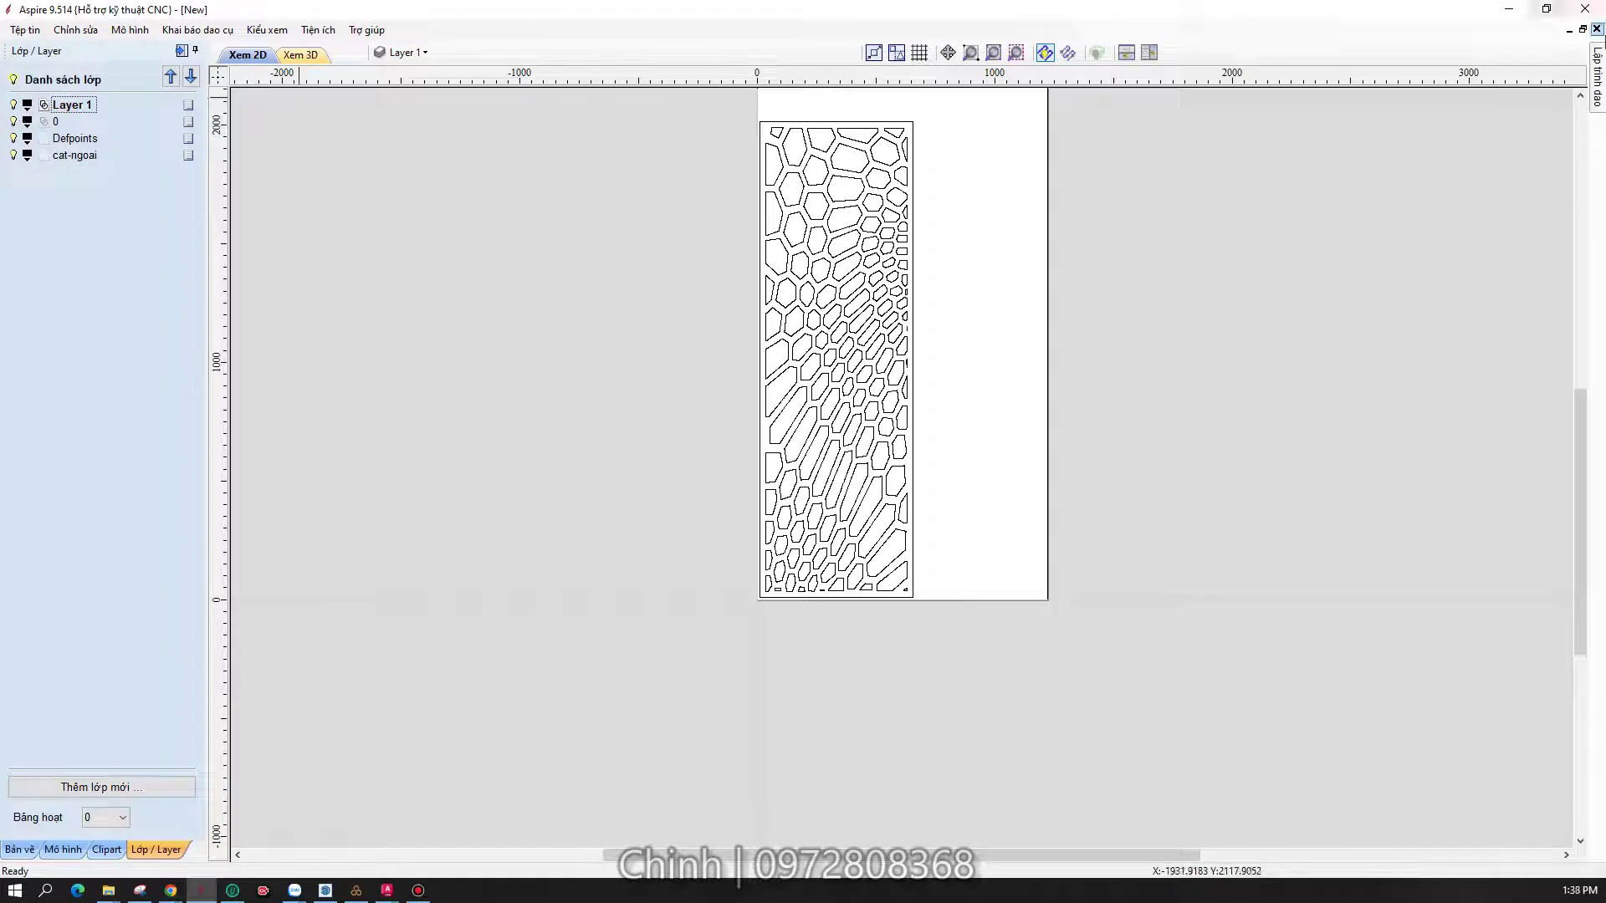
click(1598, 83)
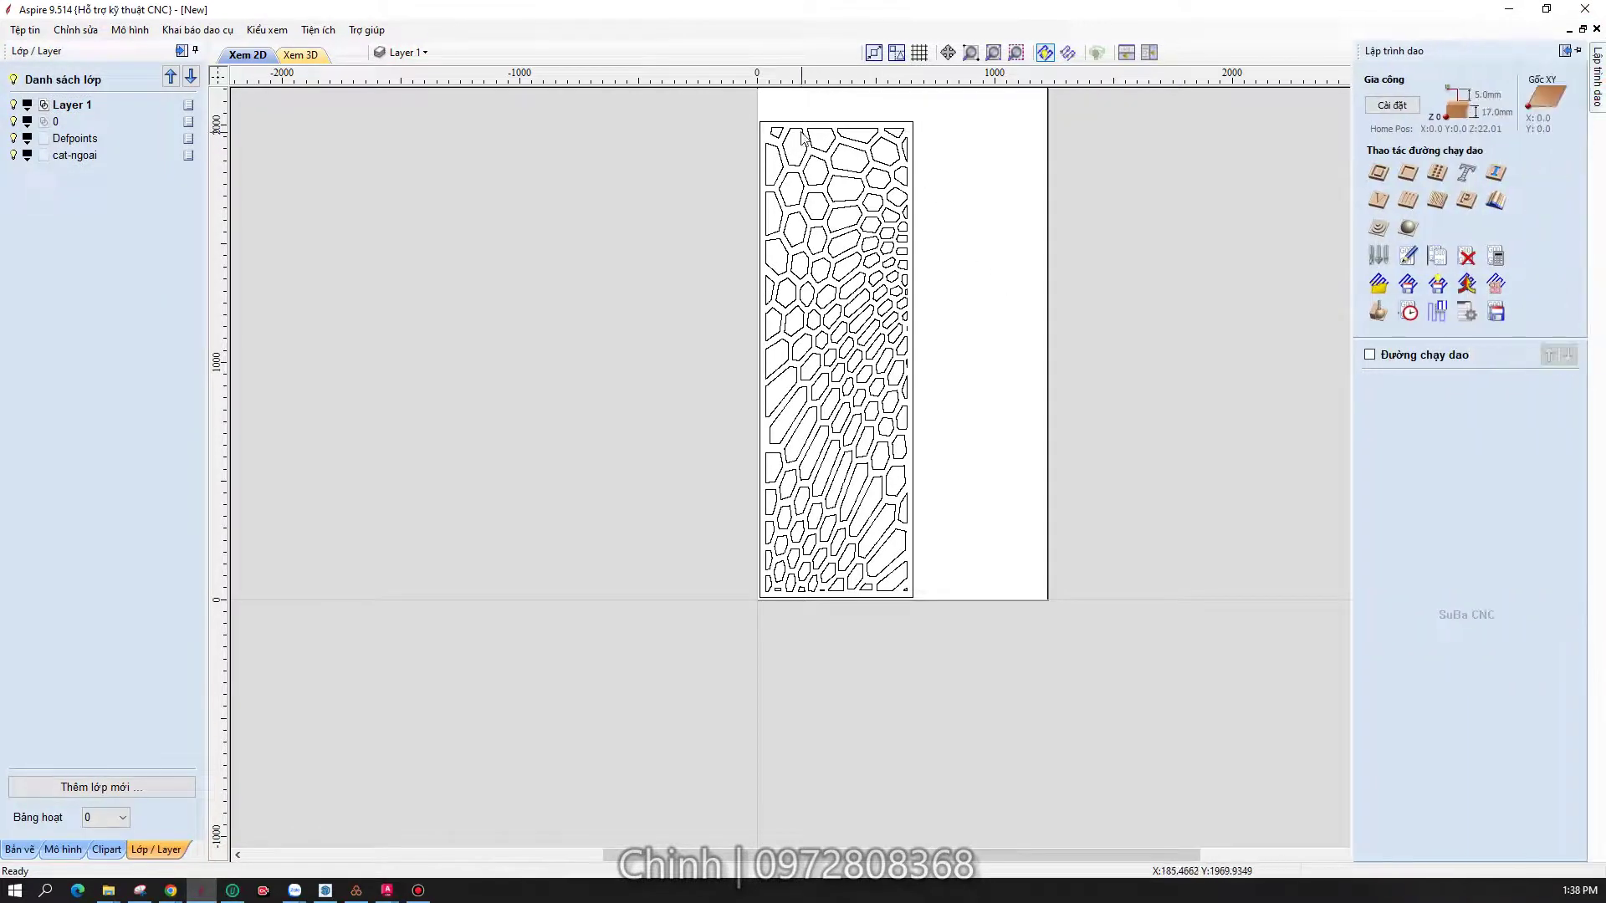
- Calculate an Inside profile toolpath on the Layer 1 vectors, accepting the cut-through warning
click(1378, 172)
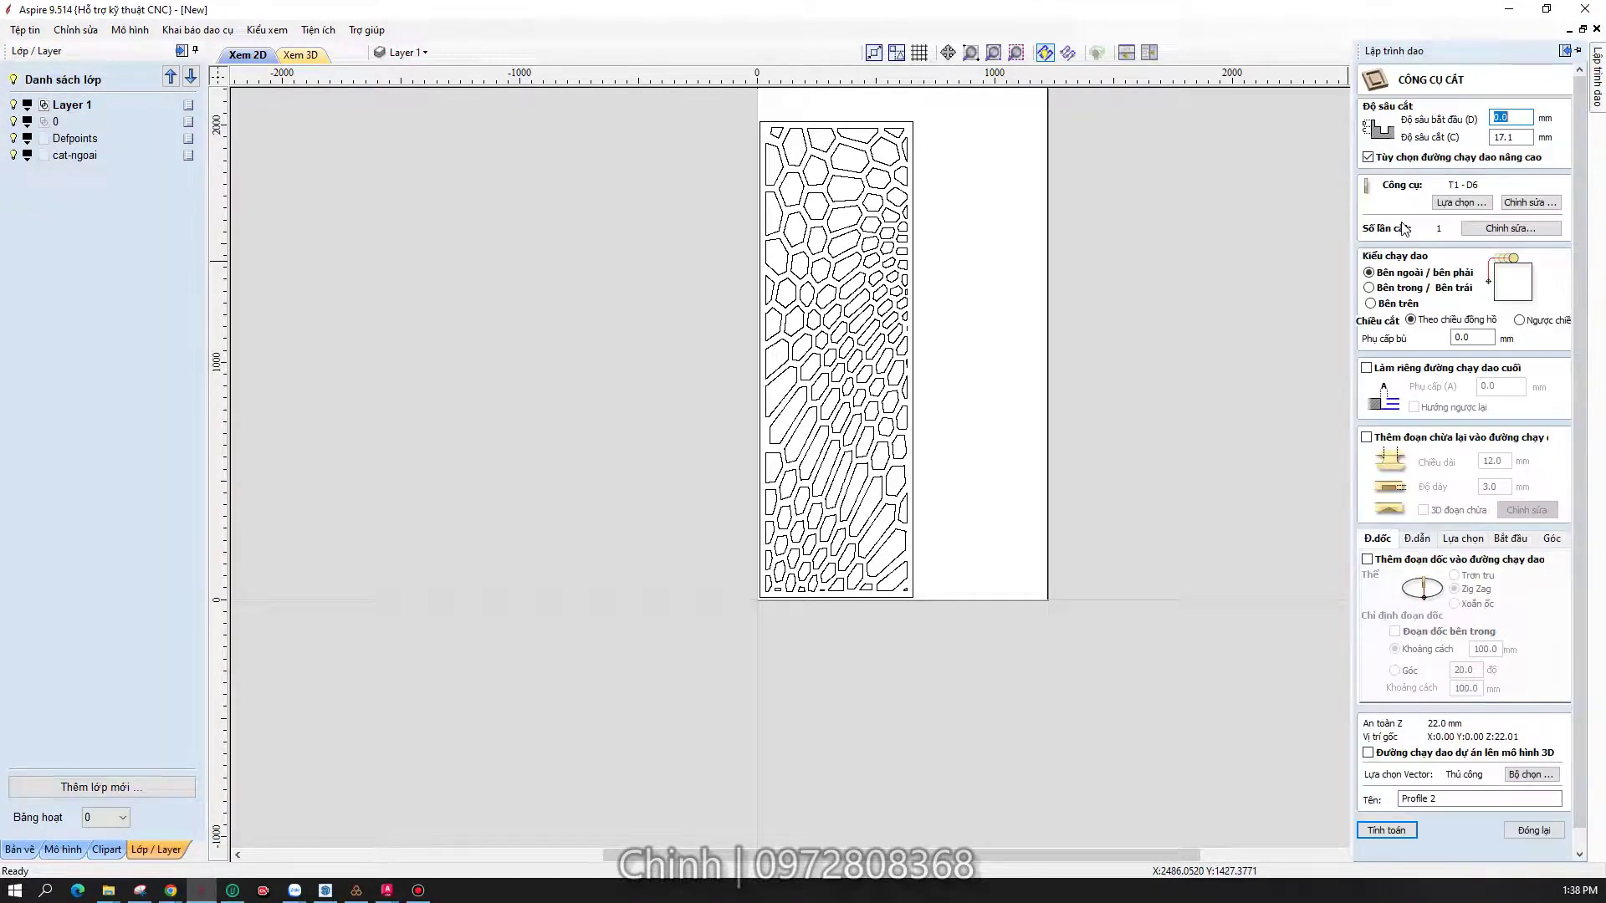
click(1369, 303)
click(1535, 775)
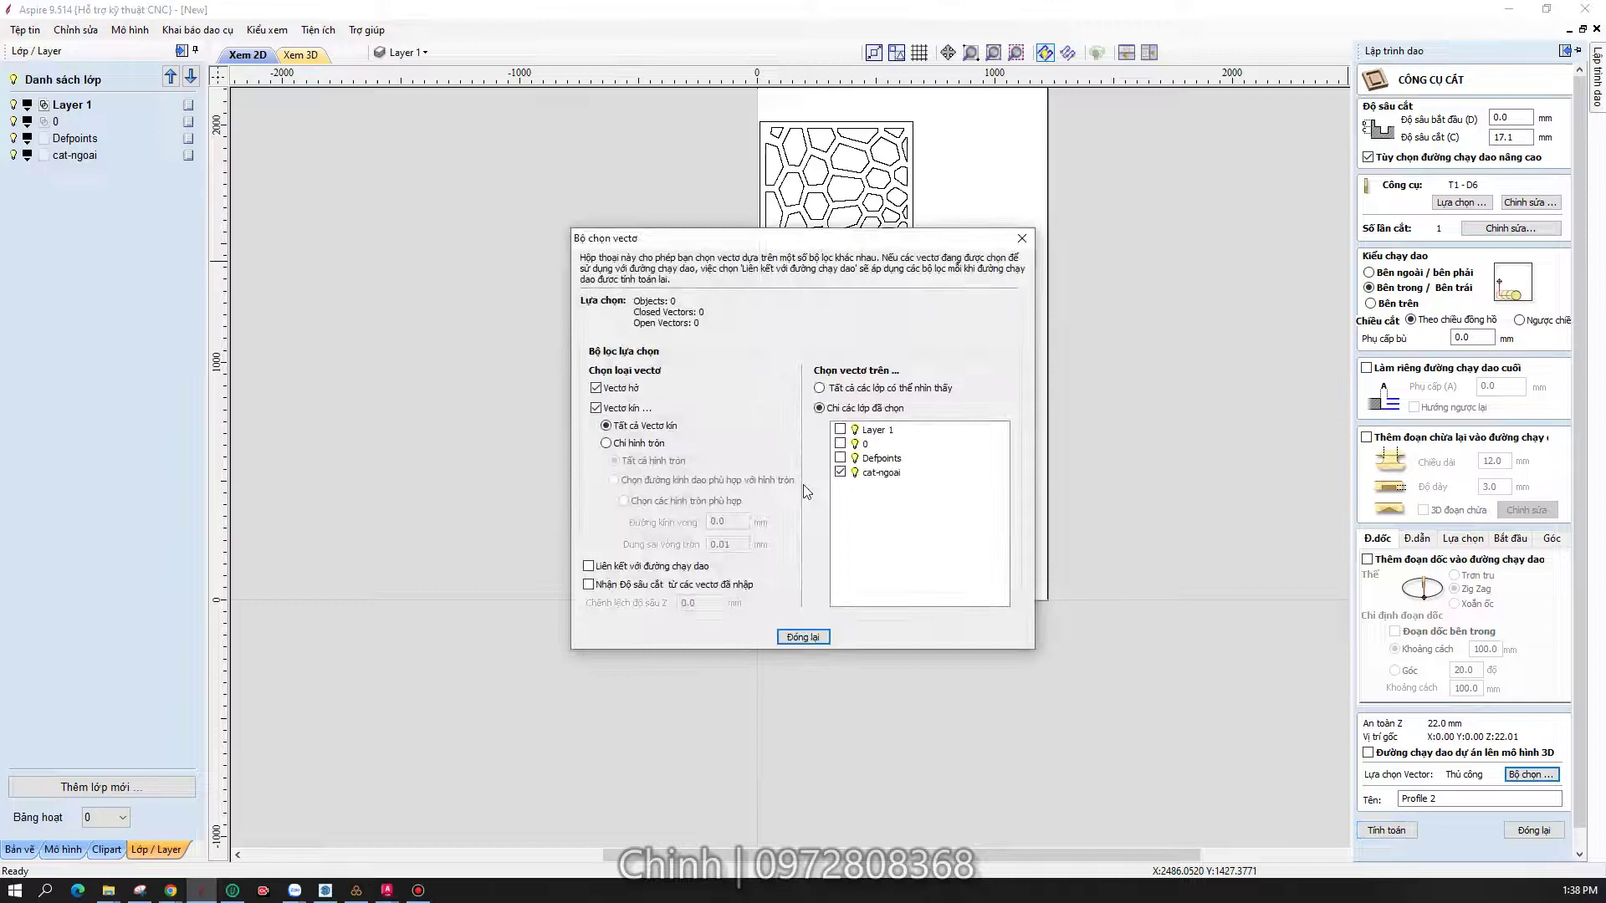
click(839, 430)
drag(844, 243, 1249, 185)
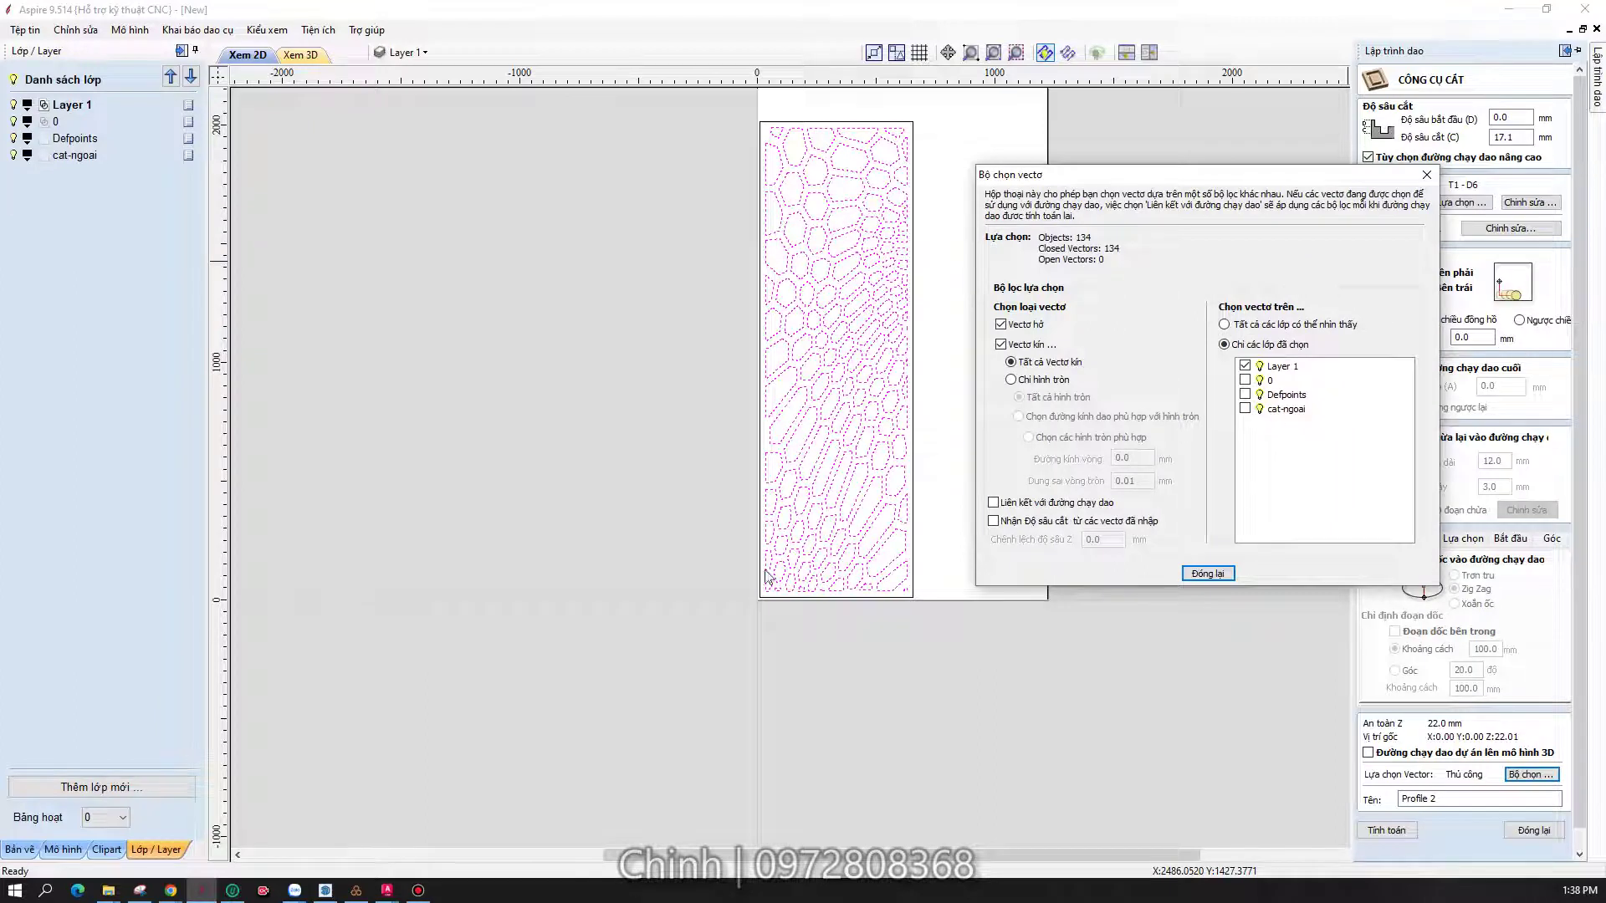
click(1207, 574)
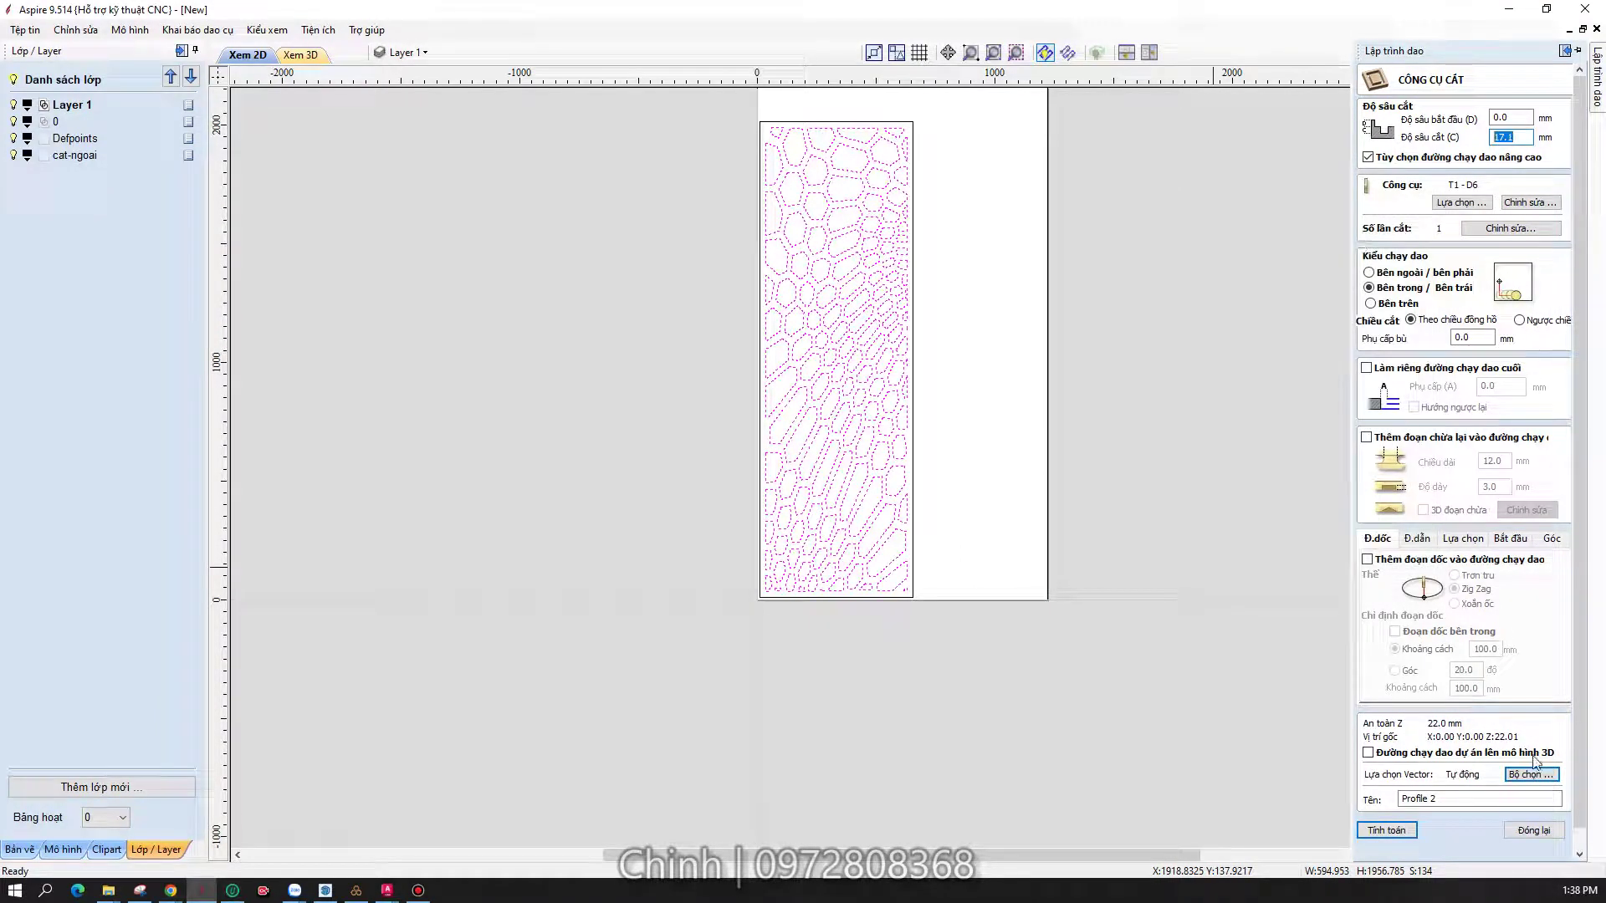
click(1397, 835)
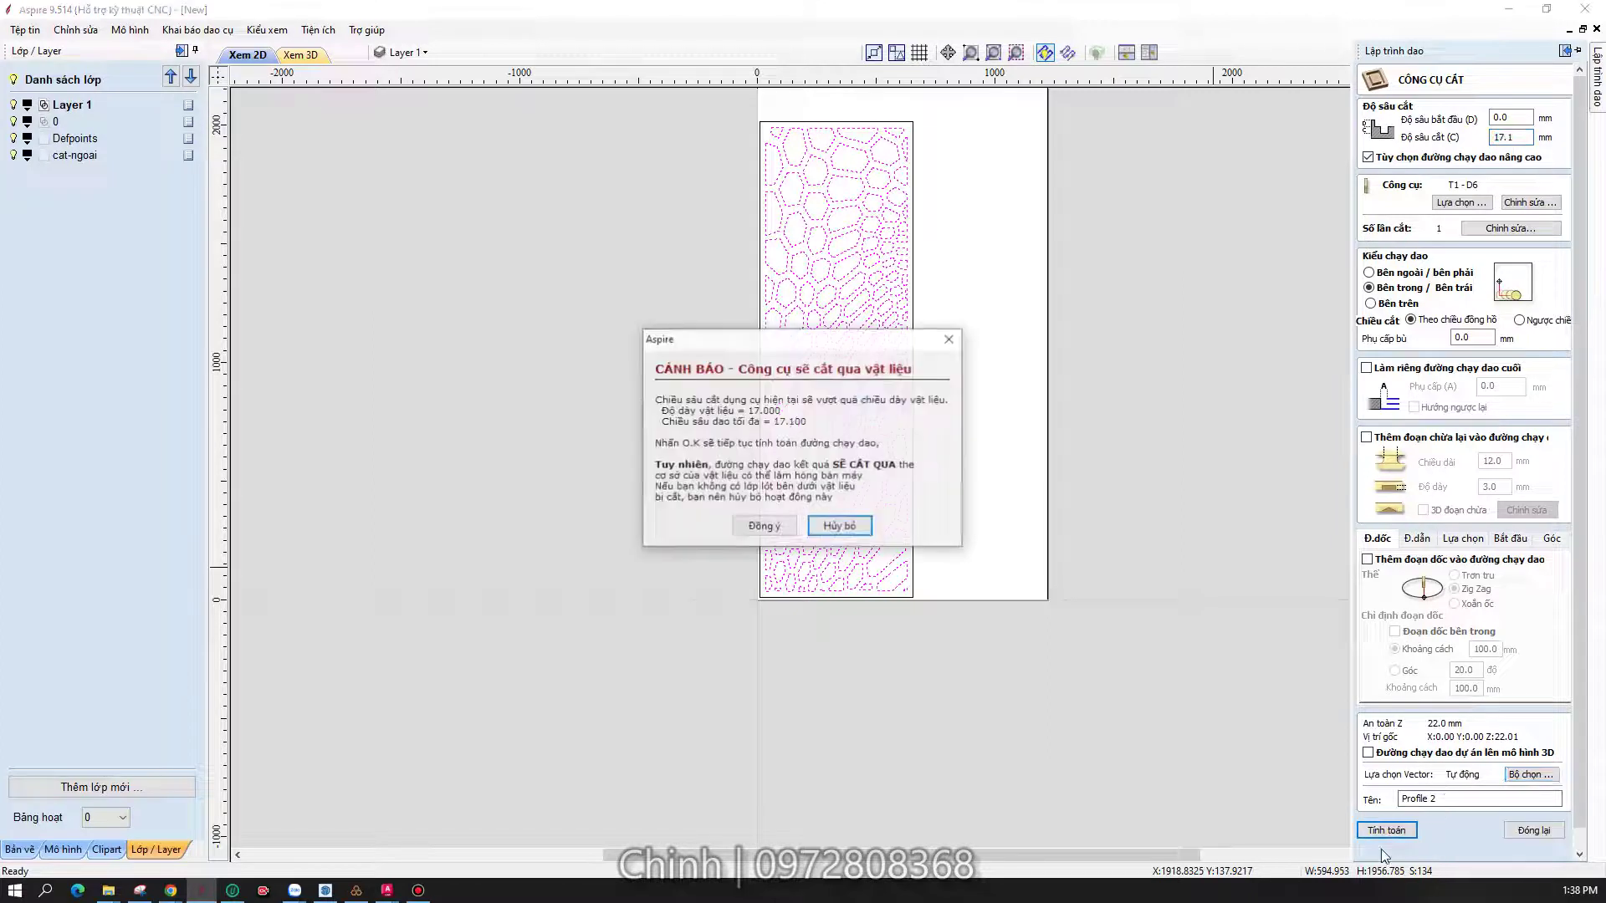
click(777, 521)
click(776, 522)
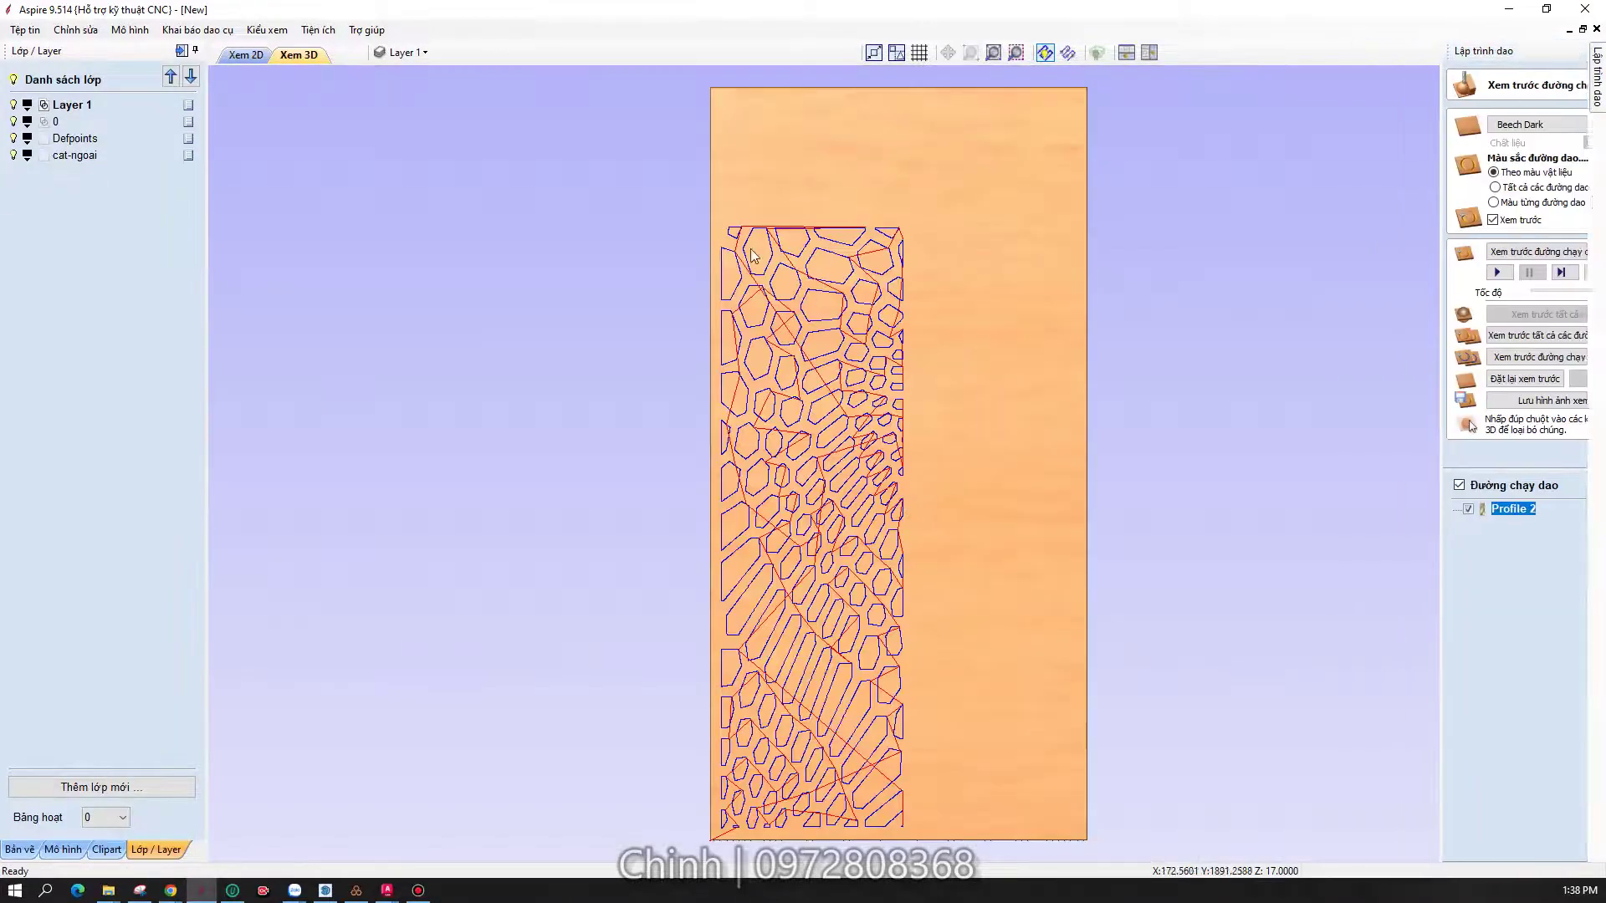
- Return to the 2D view, clear the selection, and begin a second profile toolpath
click(237, 55)
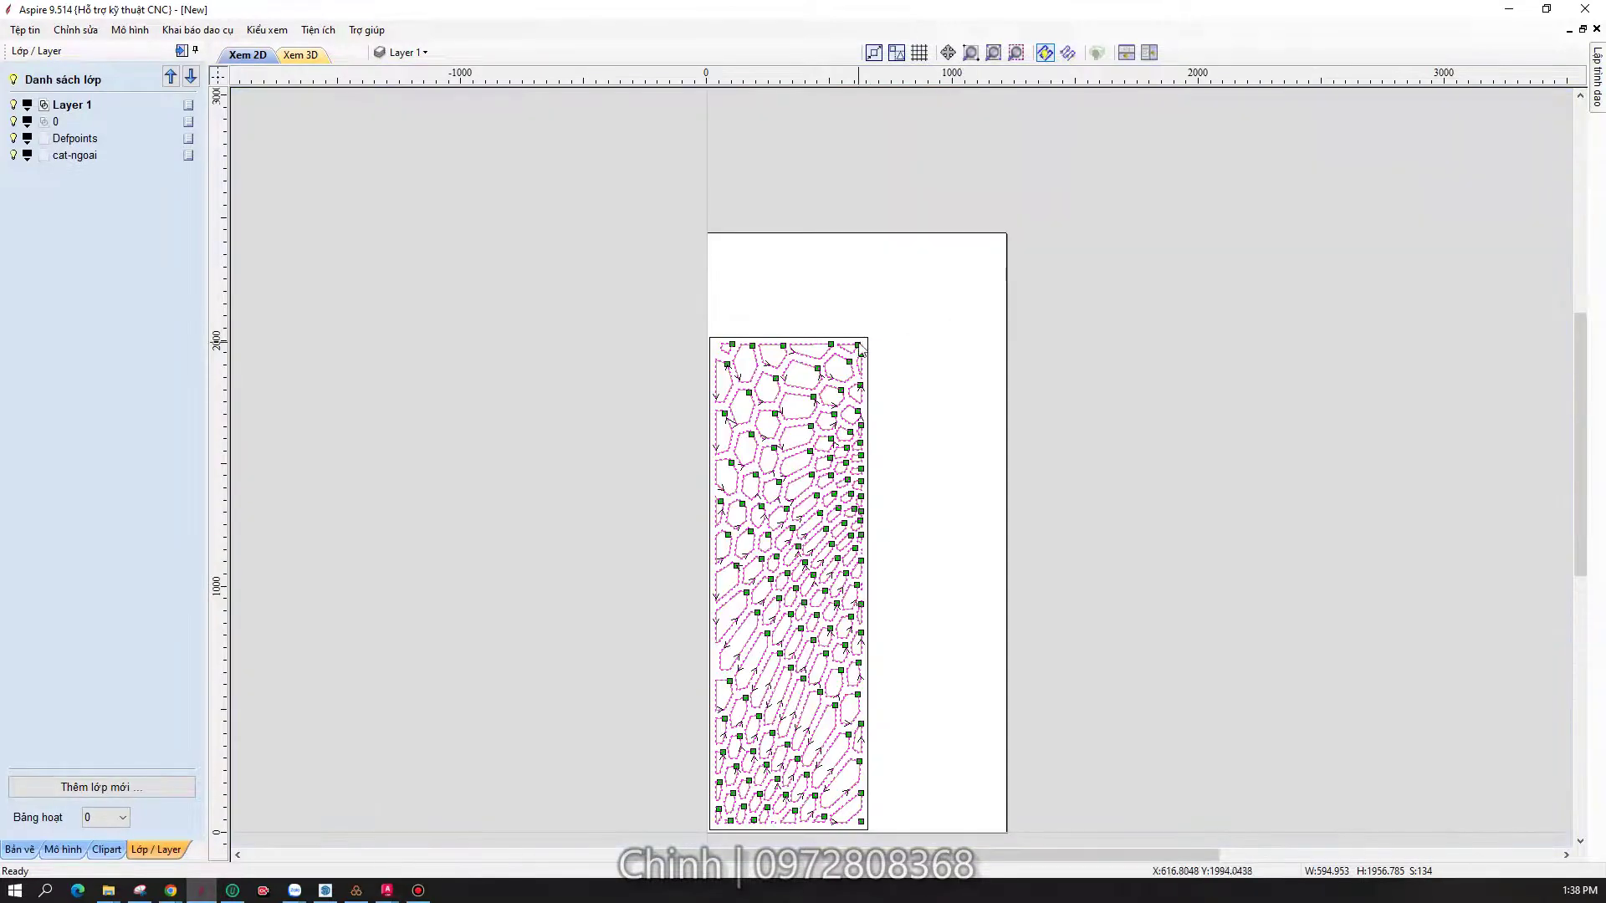
click(870, 350)
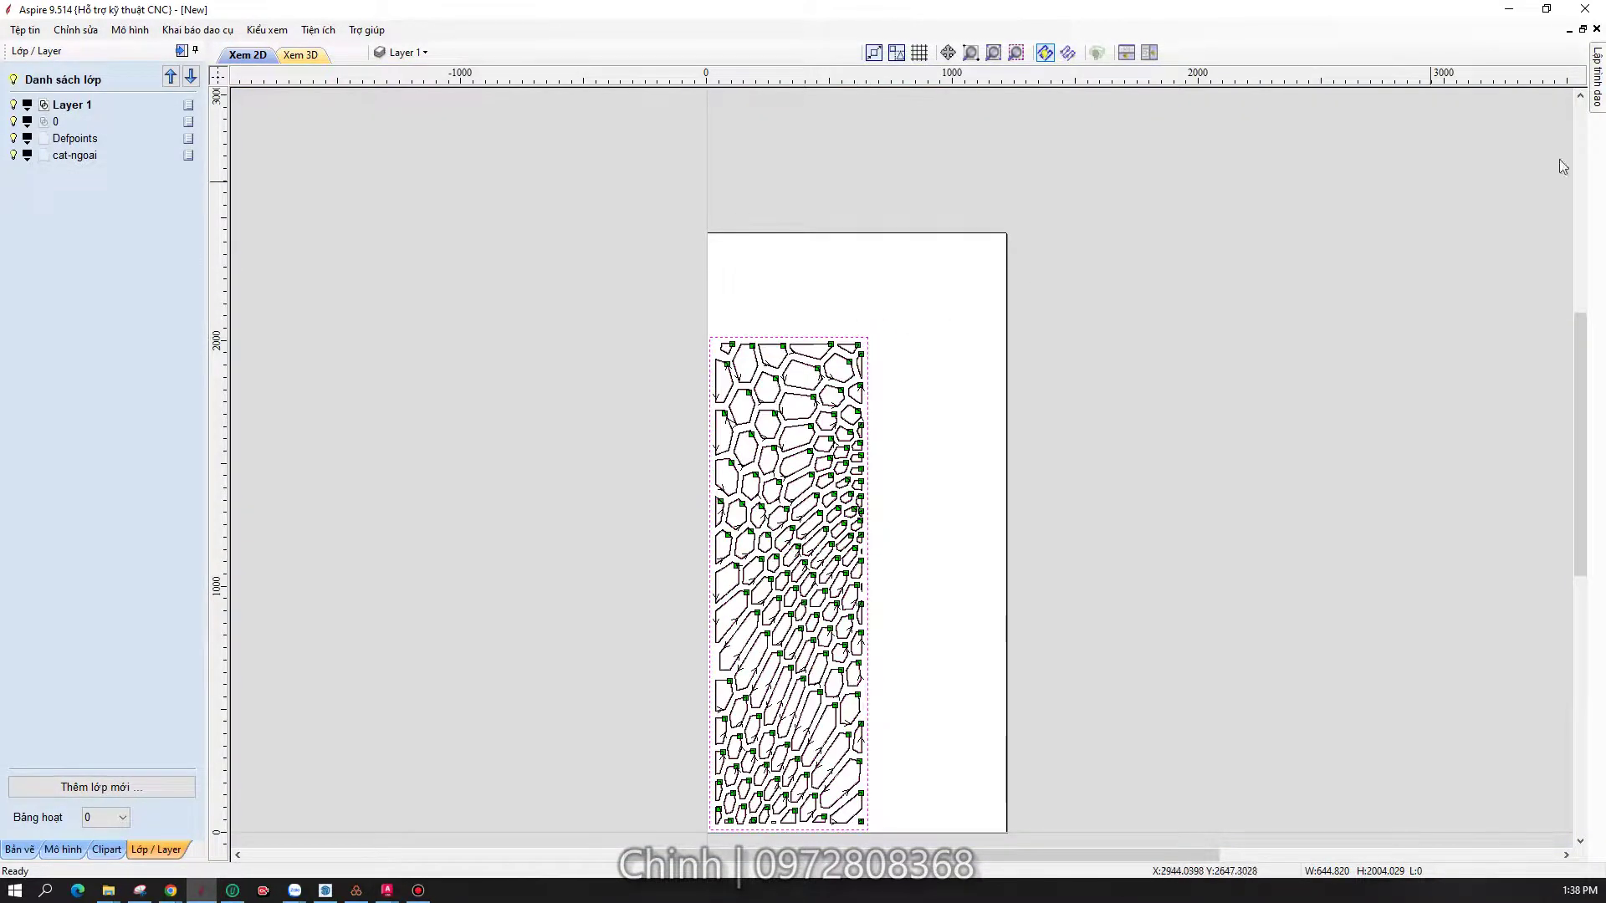
click(1597, 79)
click(1547, 456)
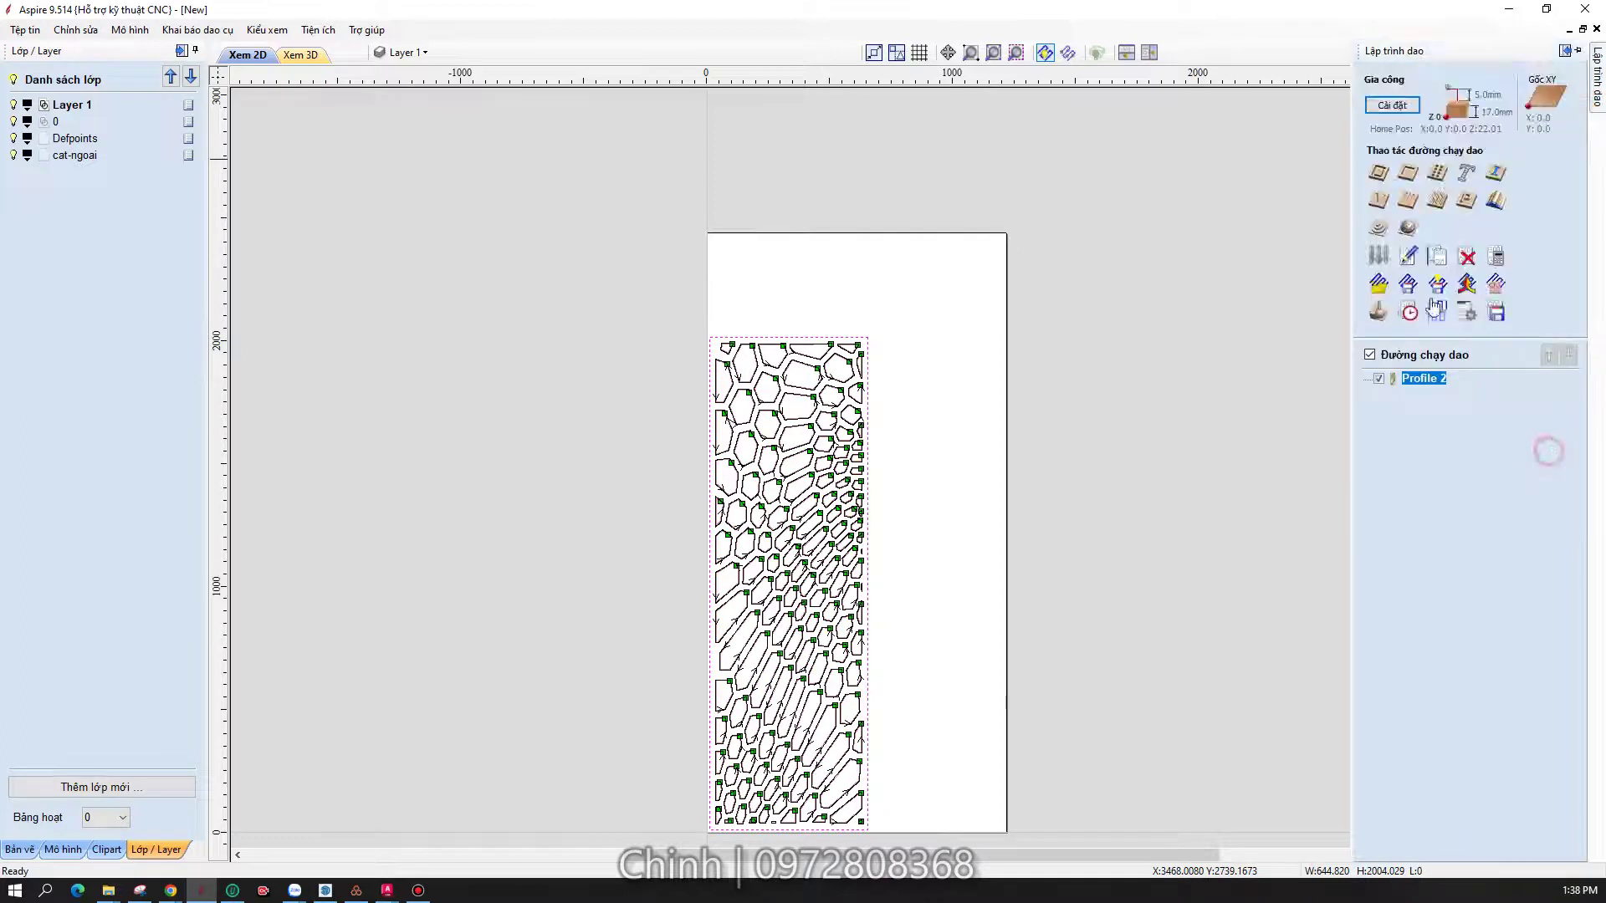
click(1380, 171)
- Set the cut to Outside and move the outer panel border onto the cat-ngoai layer
click(1370, 272)
click(1520, 774)
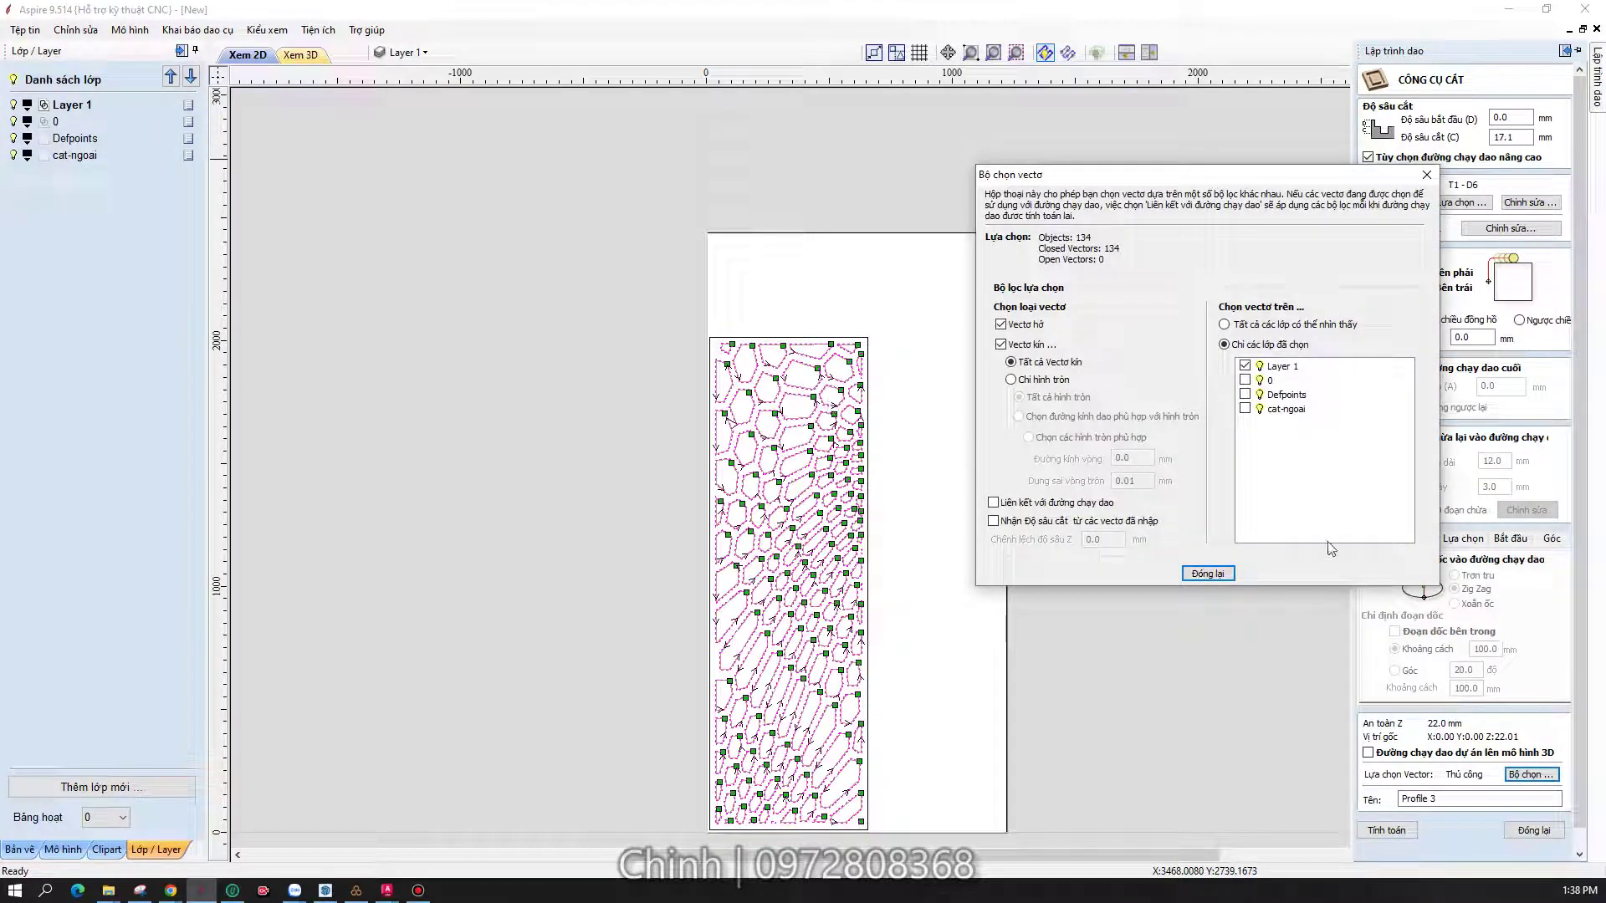
click(993, 503)
click(1245, 410)
click(1206, 574)
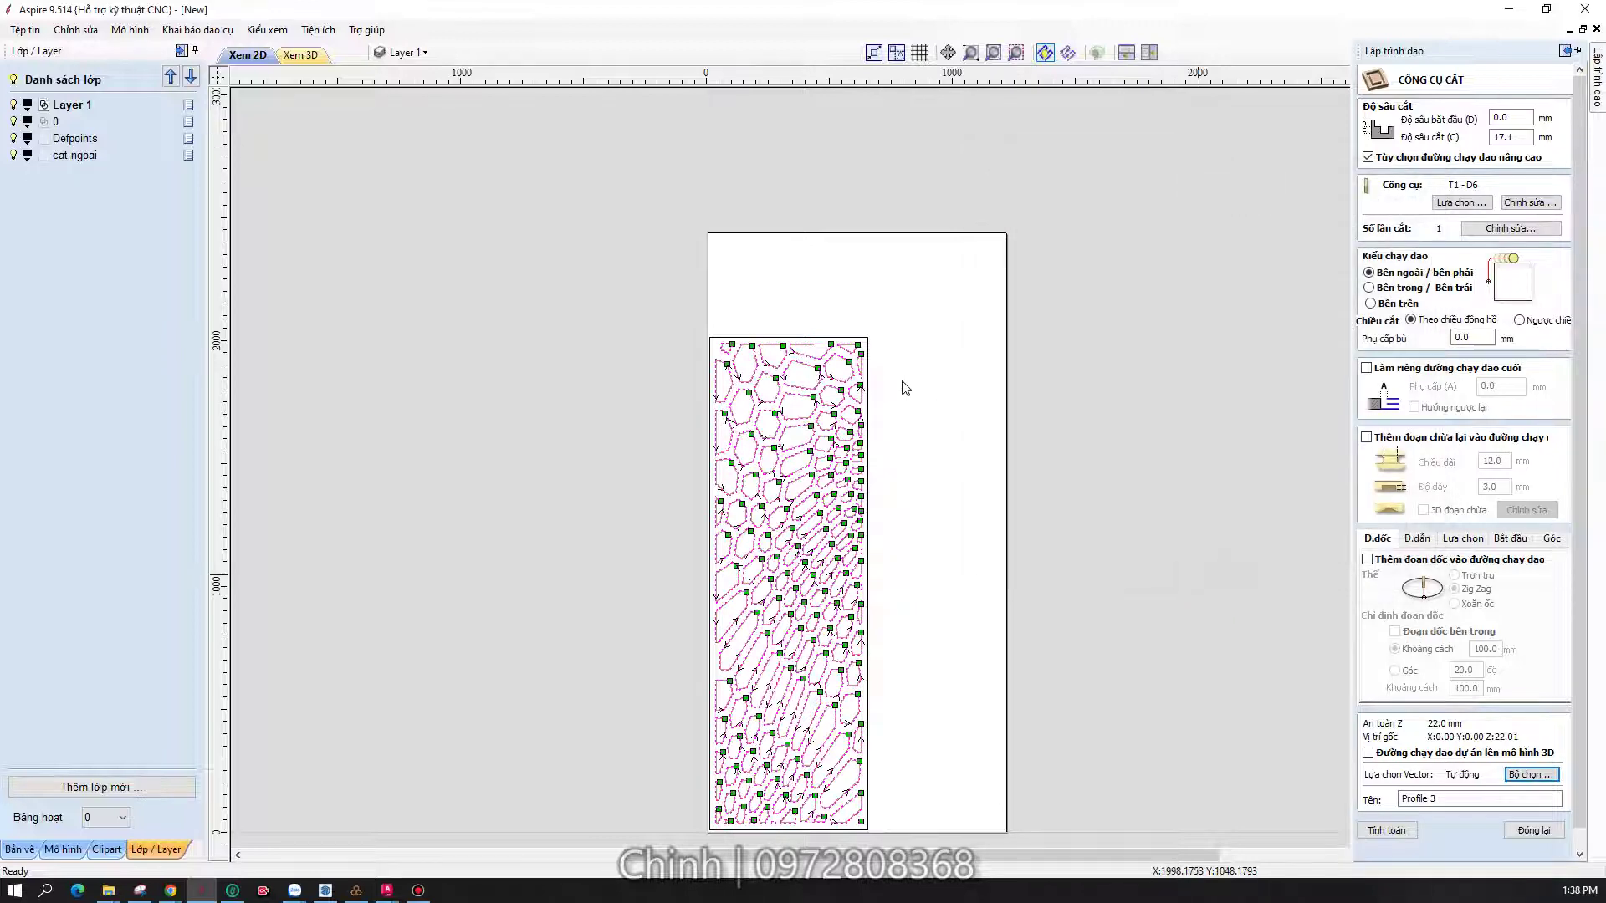
click(868, 343)
right_click(868, 342)
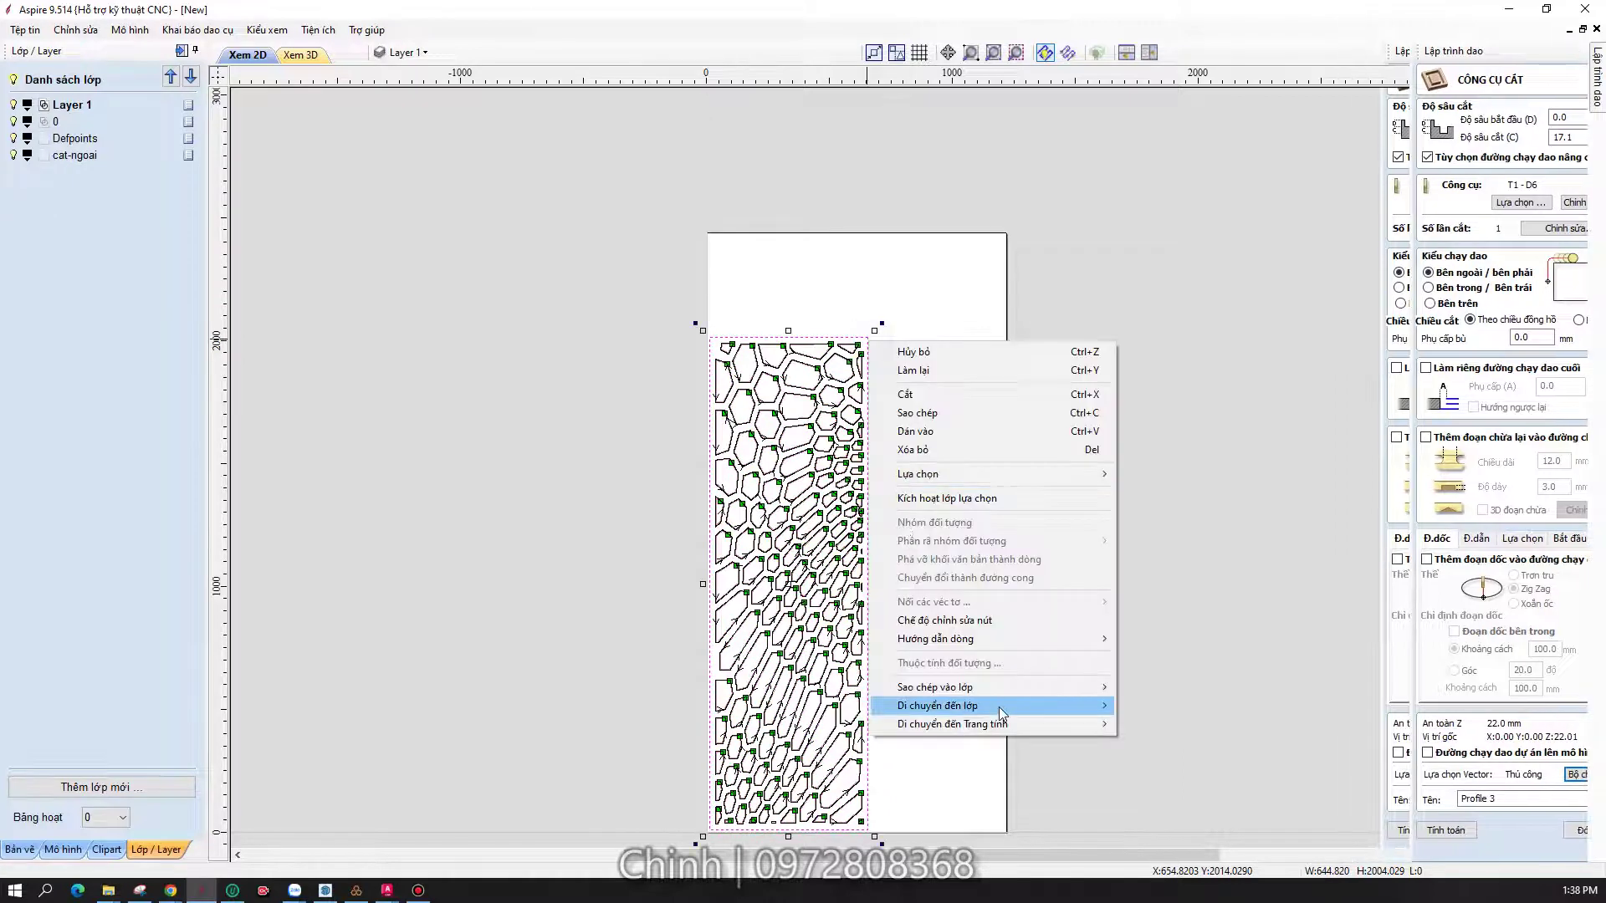
mouse_move(937, 705)
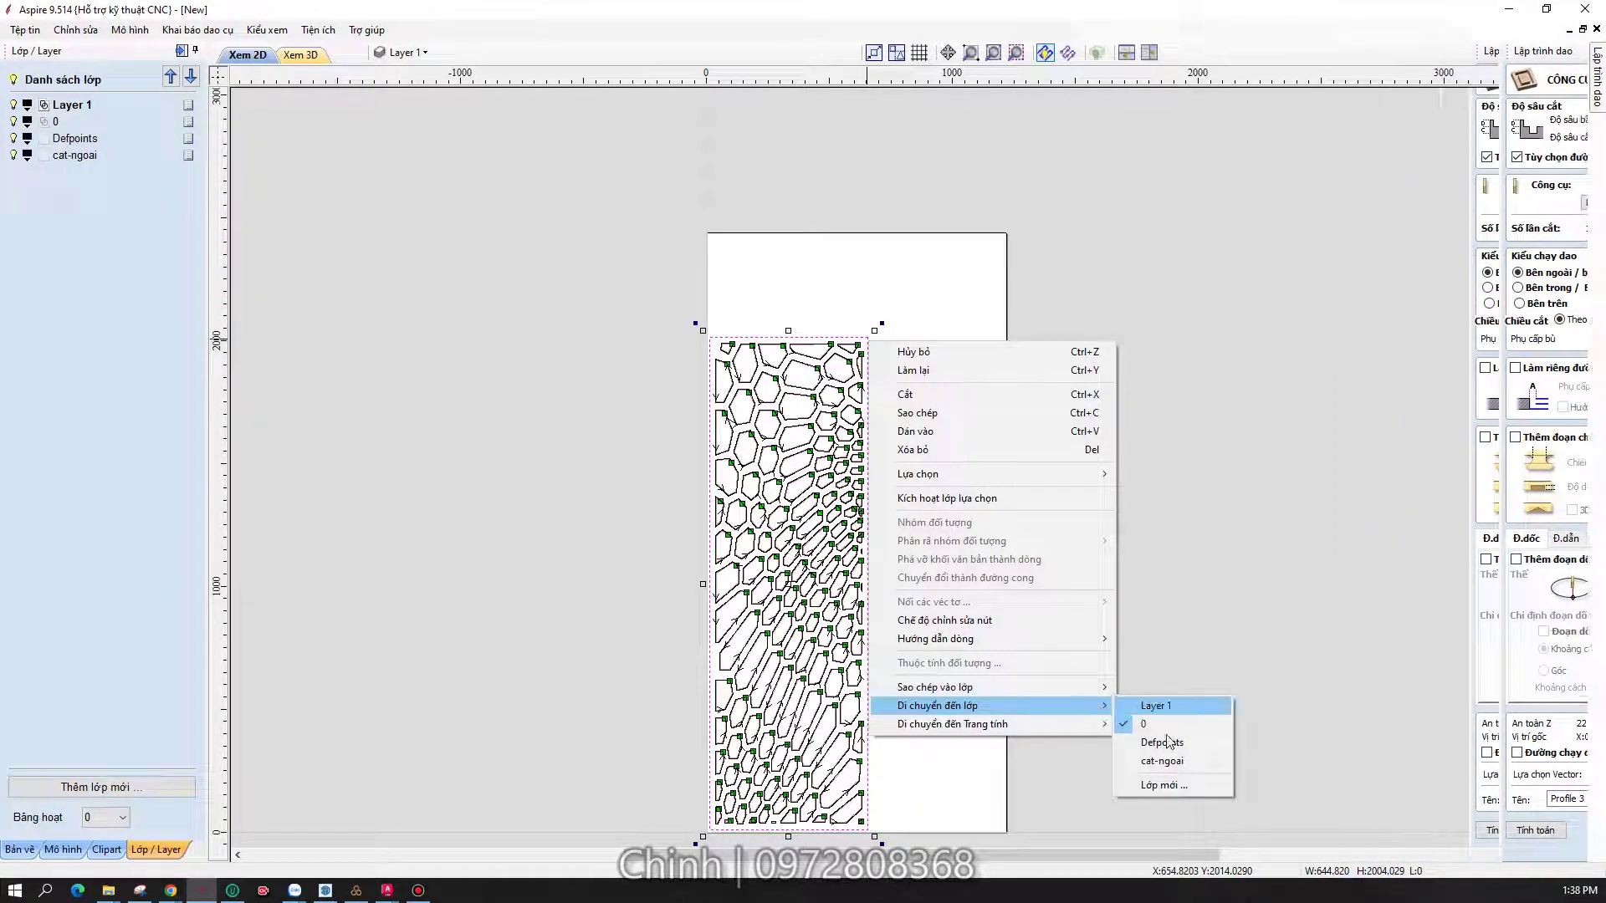
click(1167, 761)
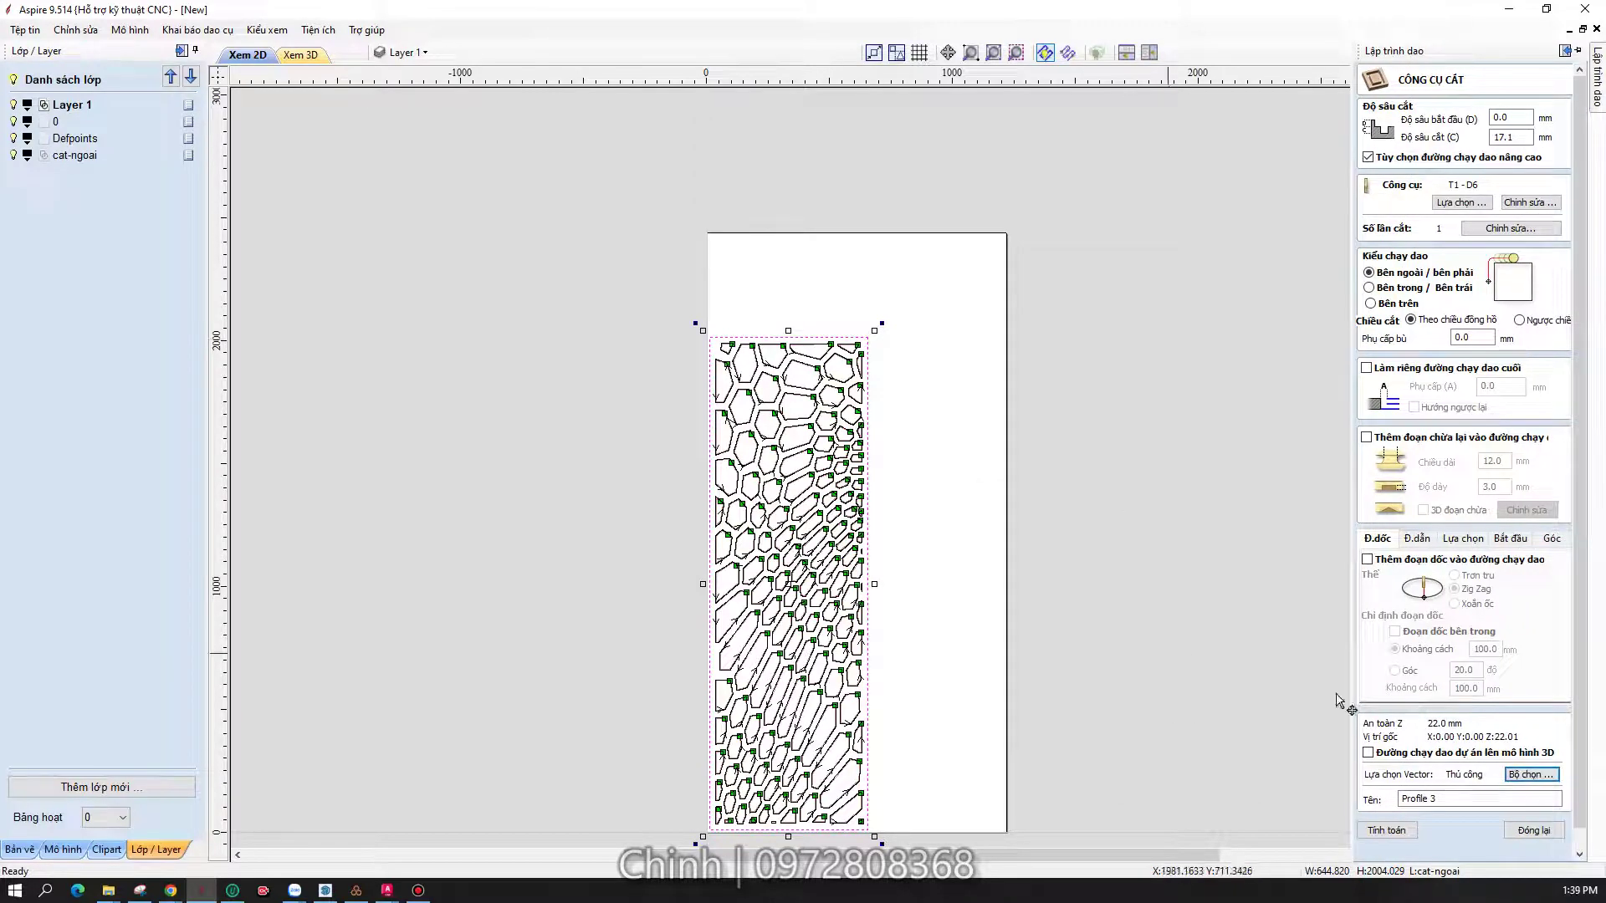
- Restrict the vector selection to cat-ngoai, excluding Layer 1, and calculate Profile 3
click(1530, 775)
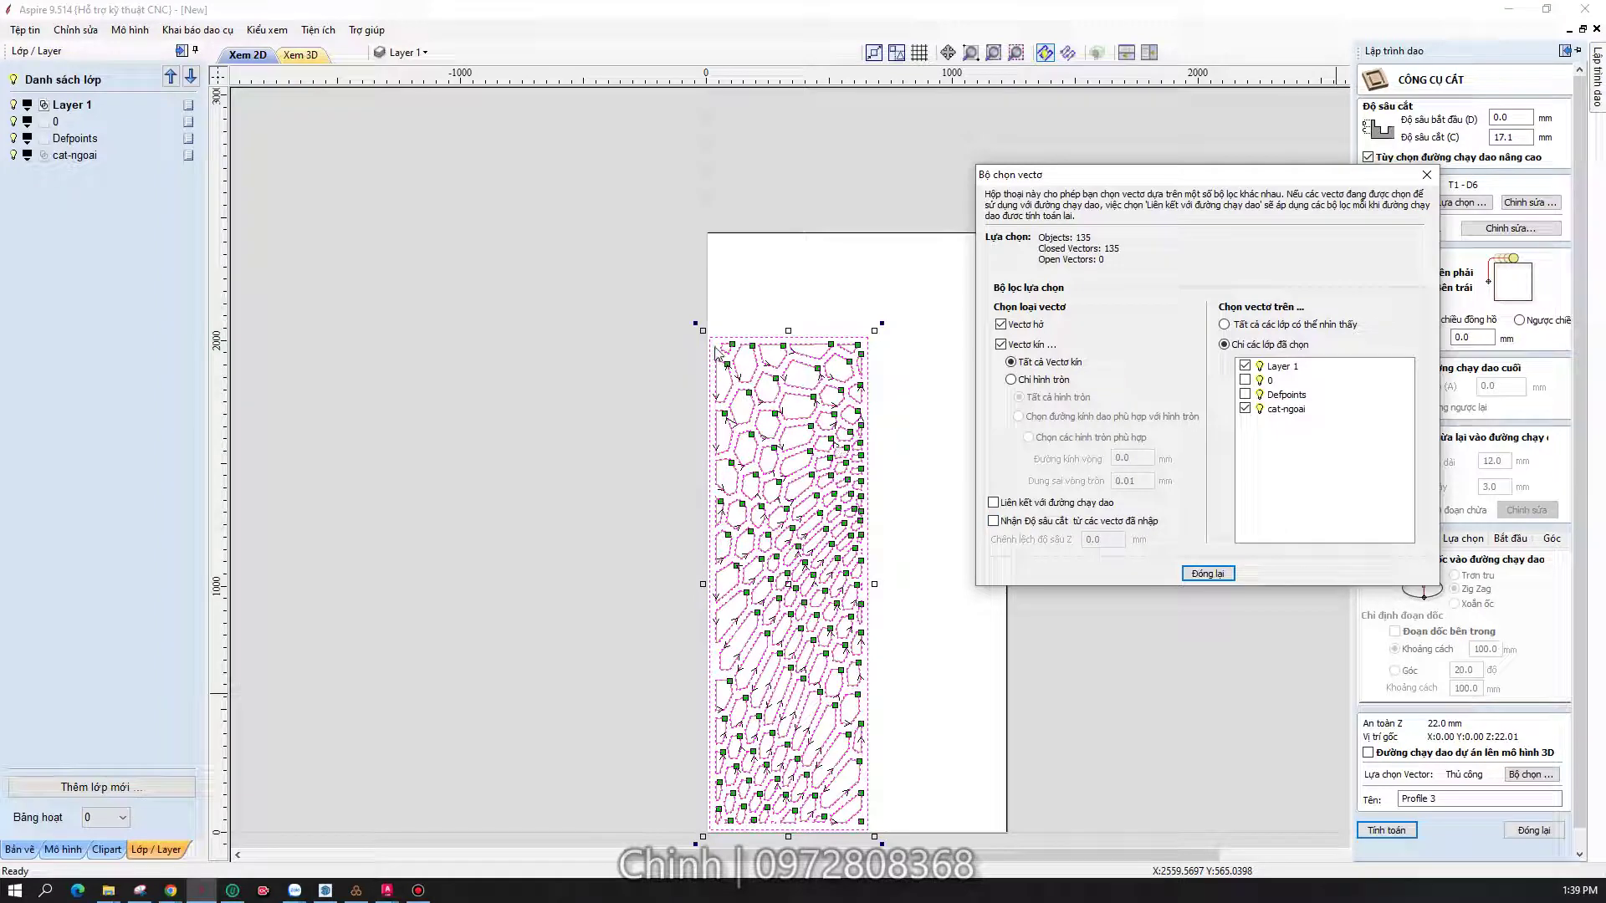
click(993, 503)
click(1246, 367)
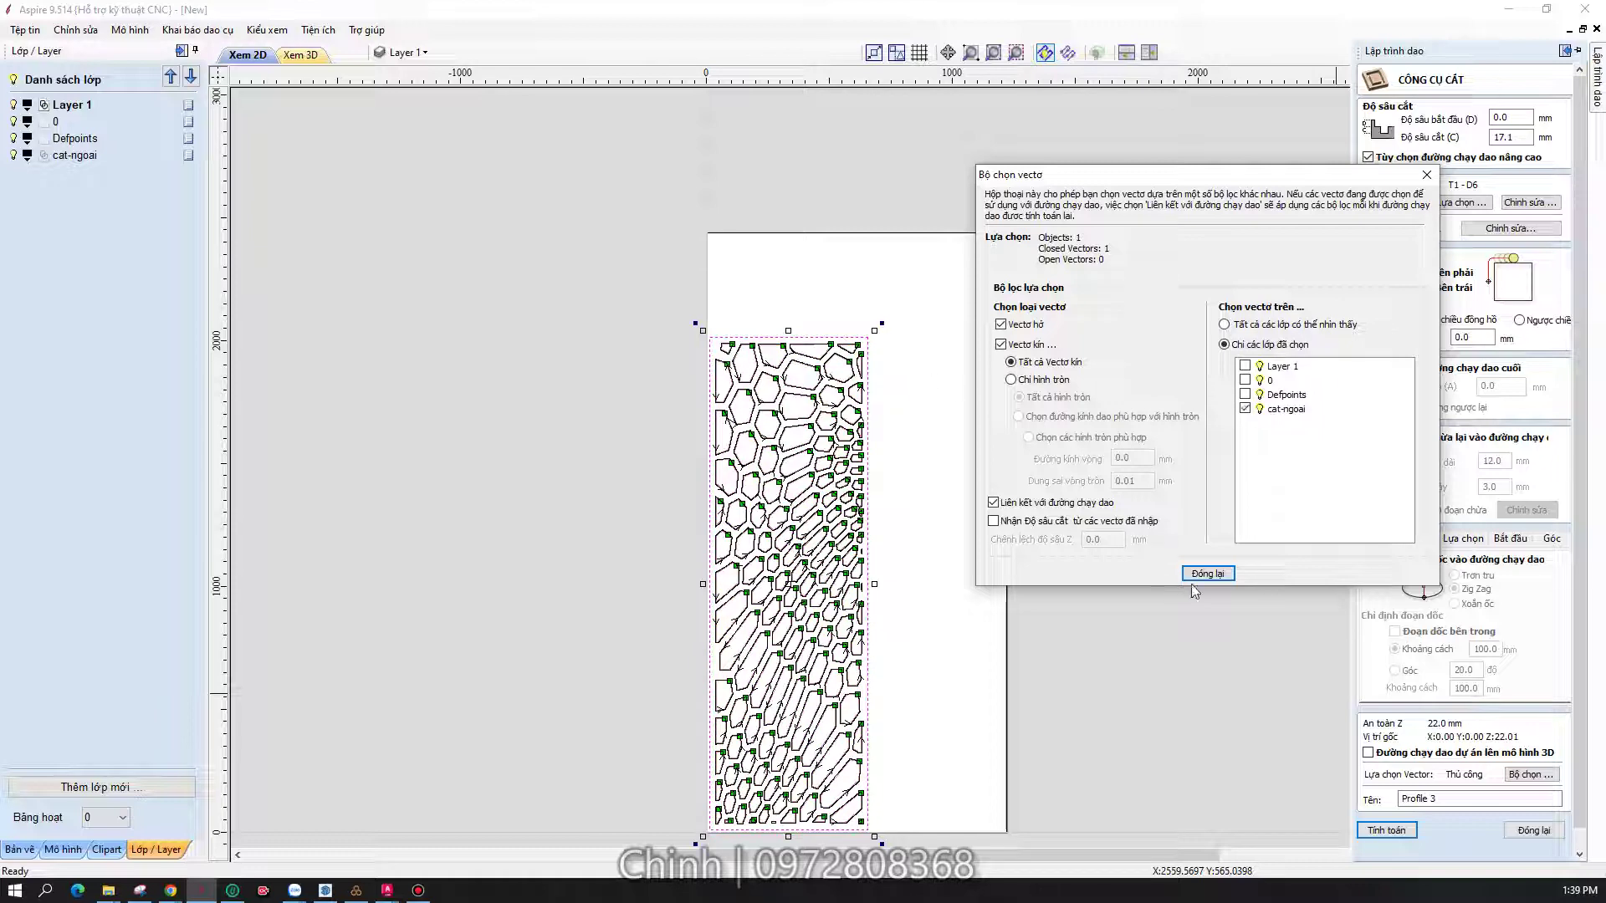
click(1211, 574)
click(1361, 829)
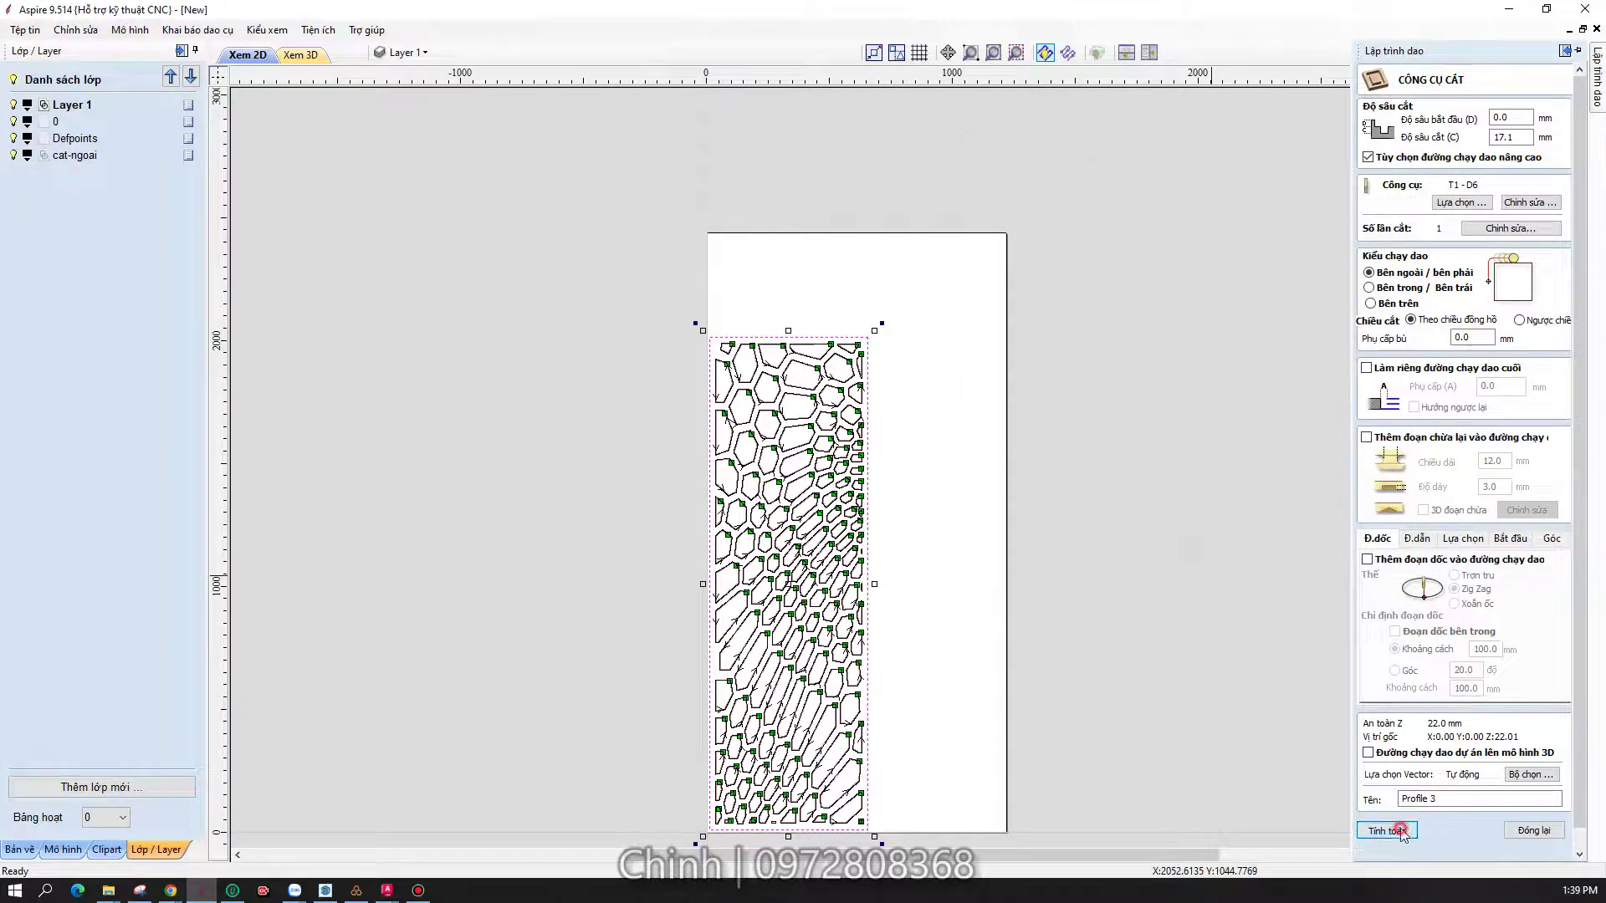
click(777, 527)
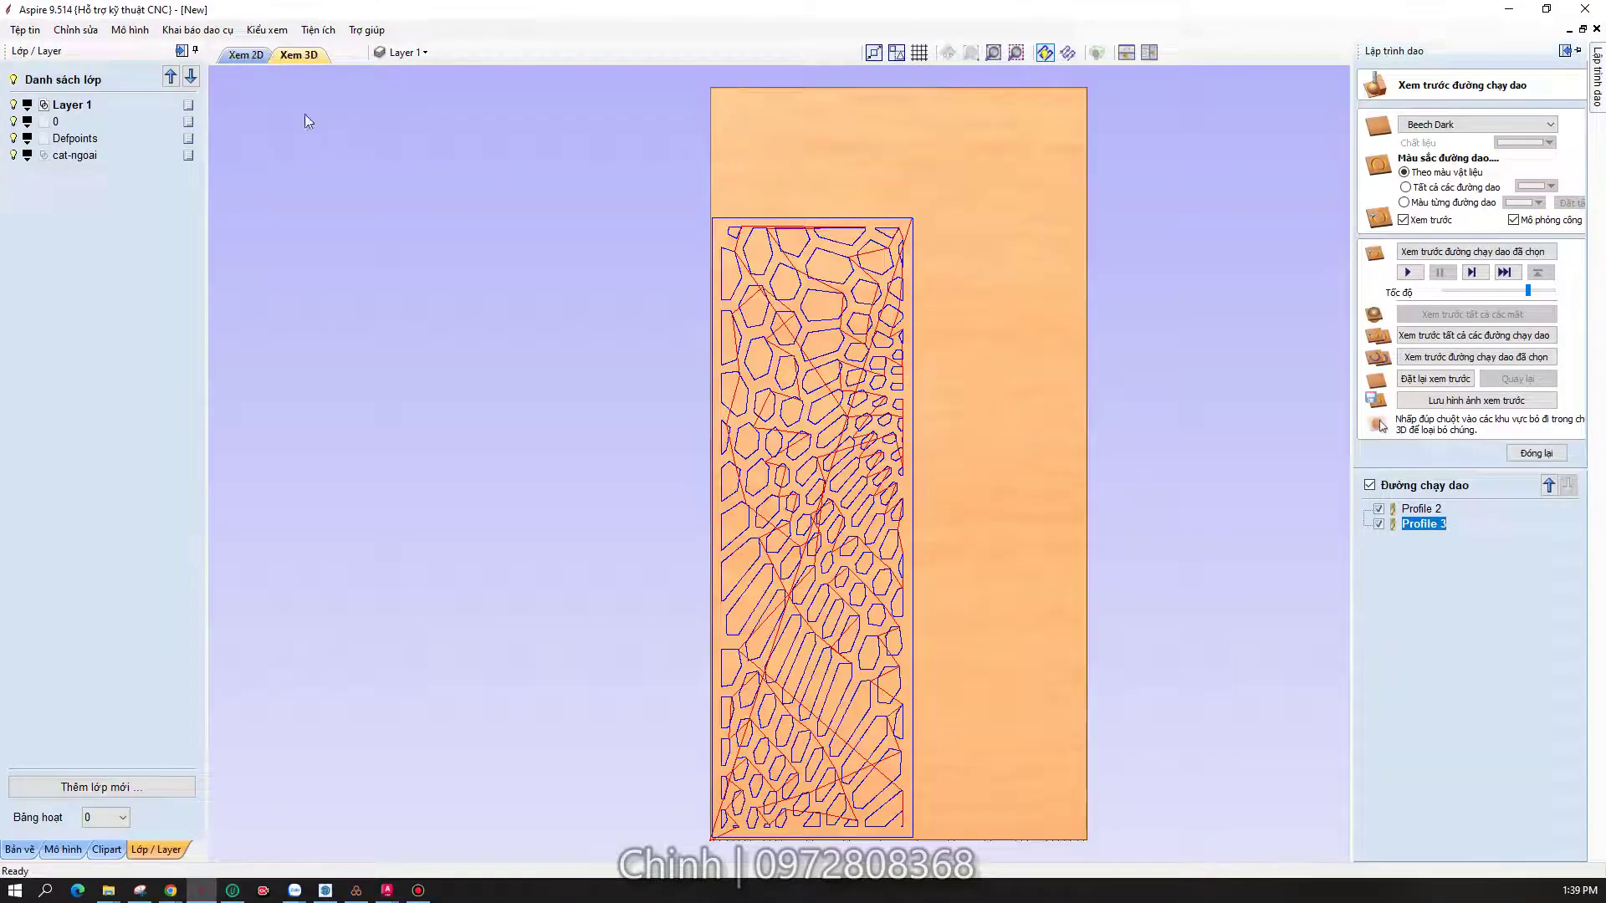
- Switch to the 2D view and zoom in and out to inspect the cut-direction arrows
click(246, 55)
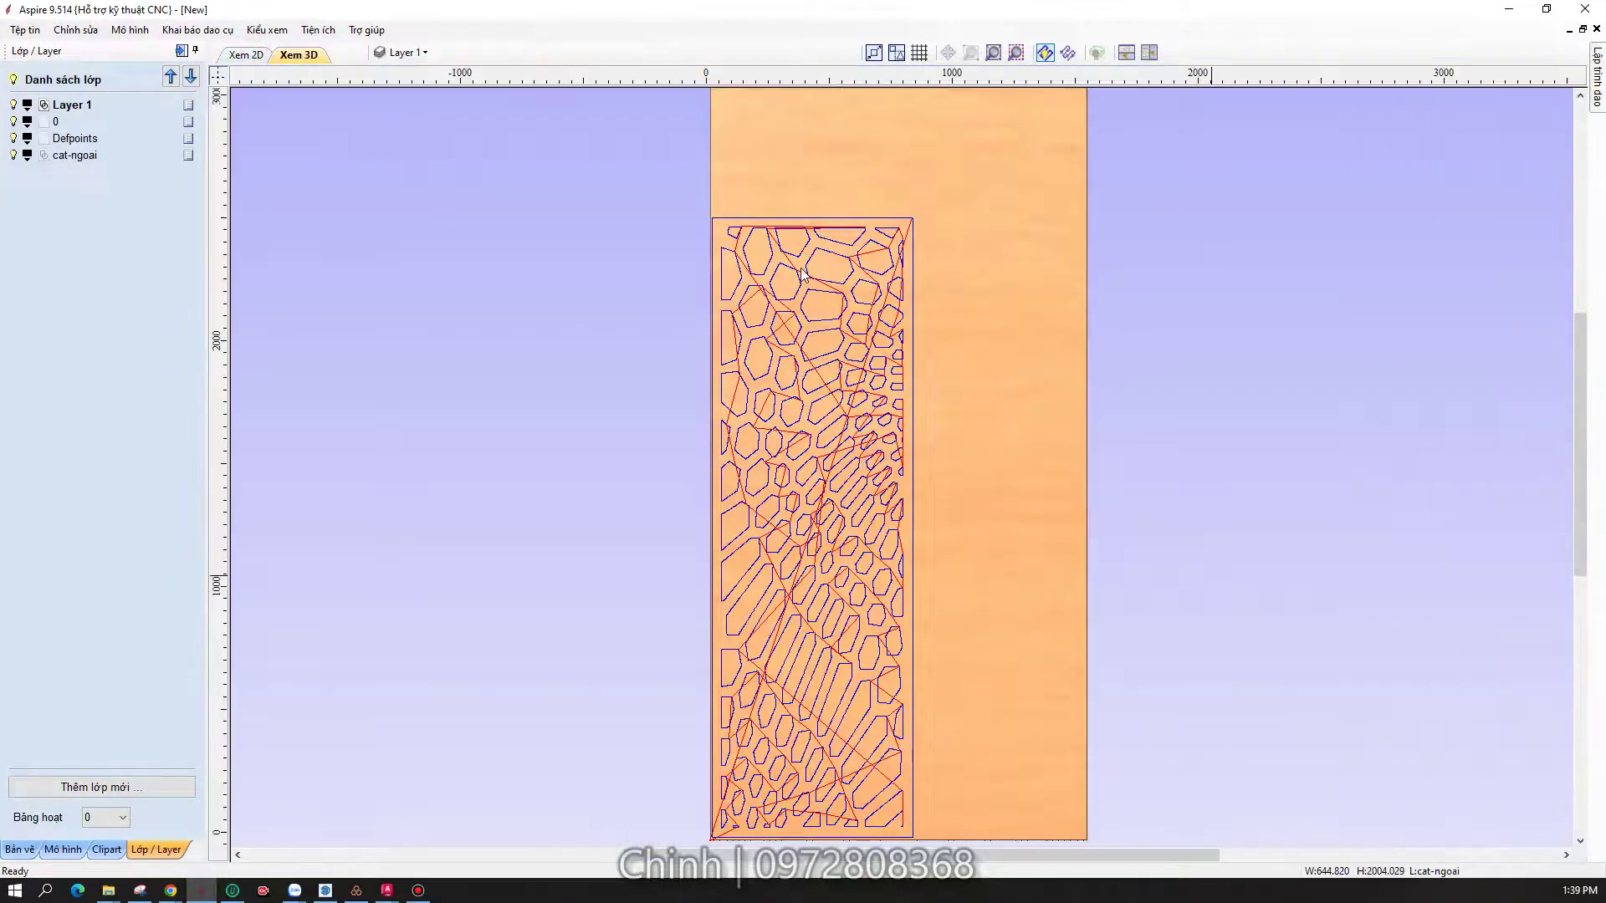
scroll(883, 439, up, 2)
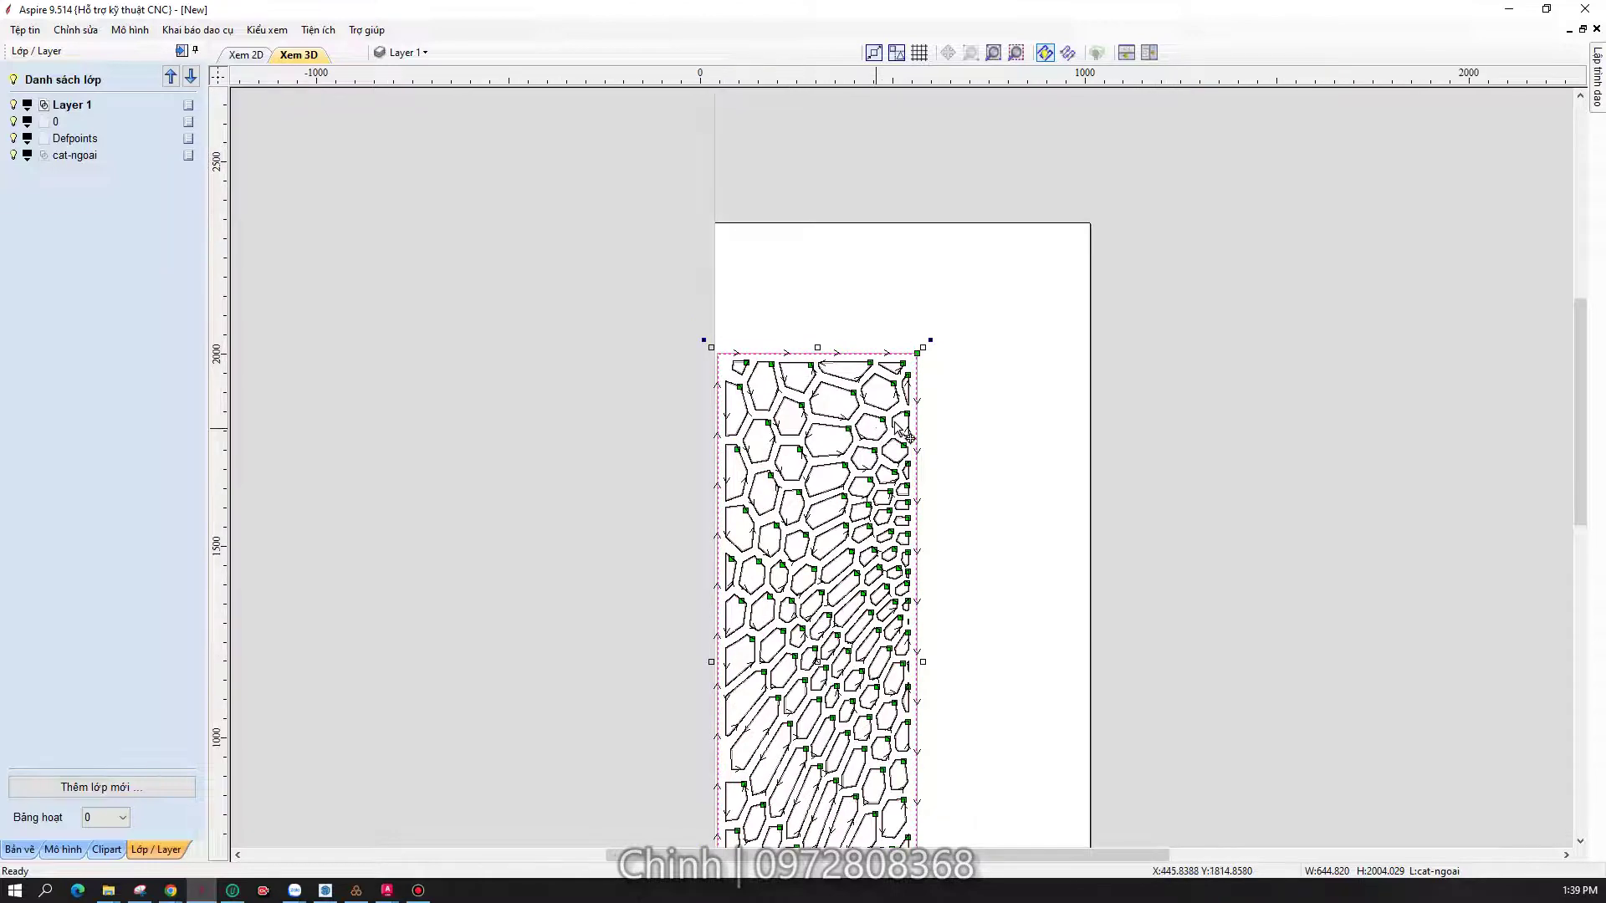
scroll(895, 424, up, 1)
scroll(953, 390, up, 1)
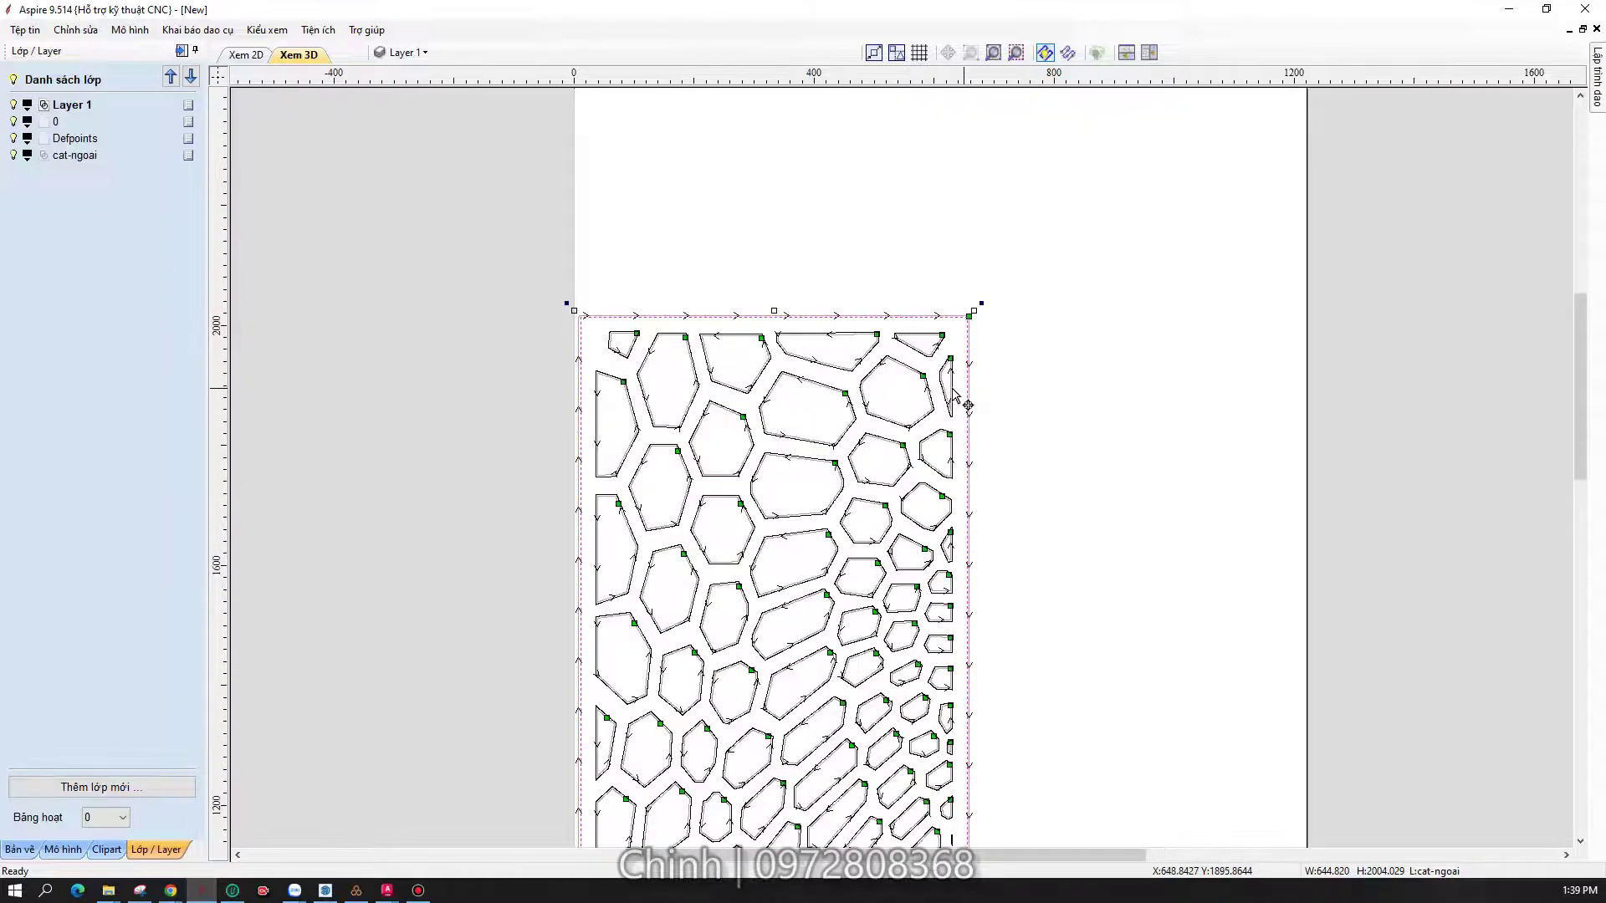
scroll(960, 400, up, 1)
scroll(960, 400, up, 1)
scroll(966, 410, up, 1)
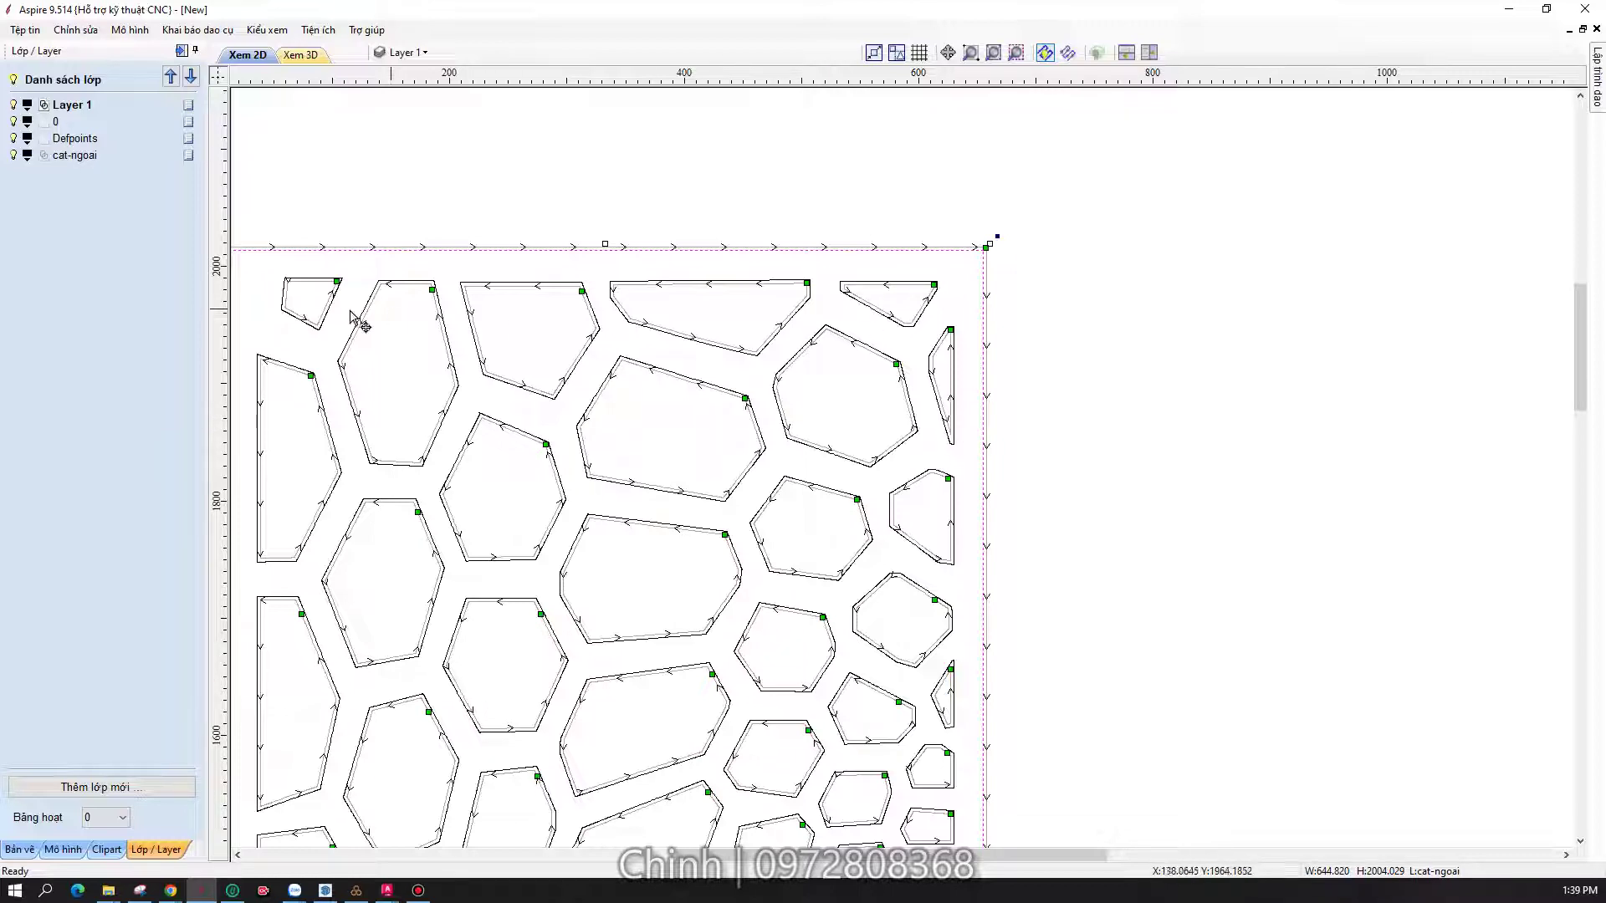
scroll(751, 387, down, 2)
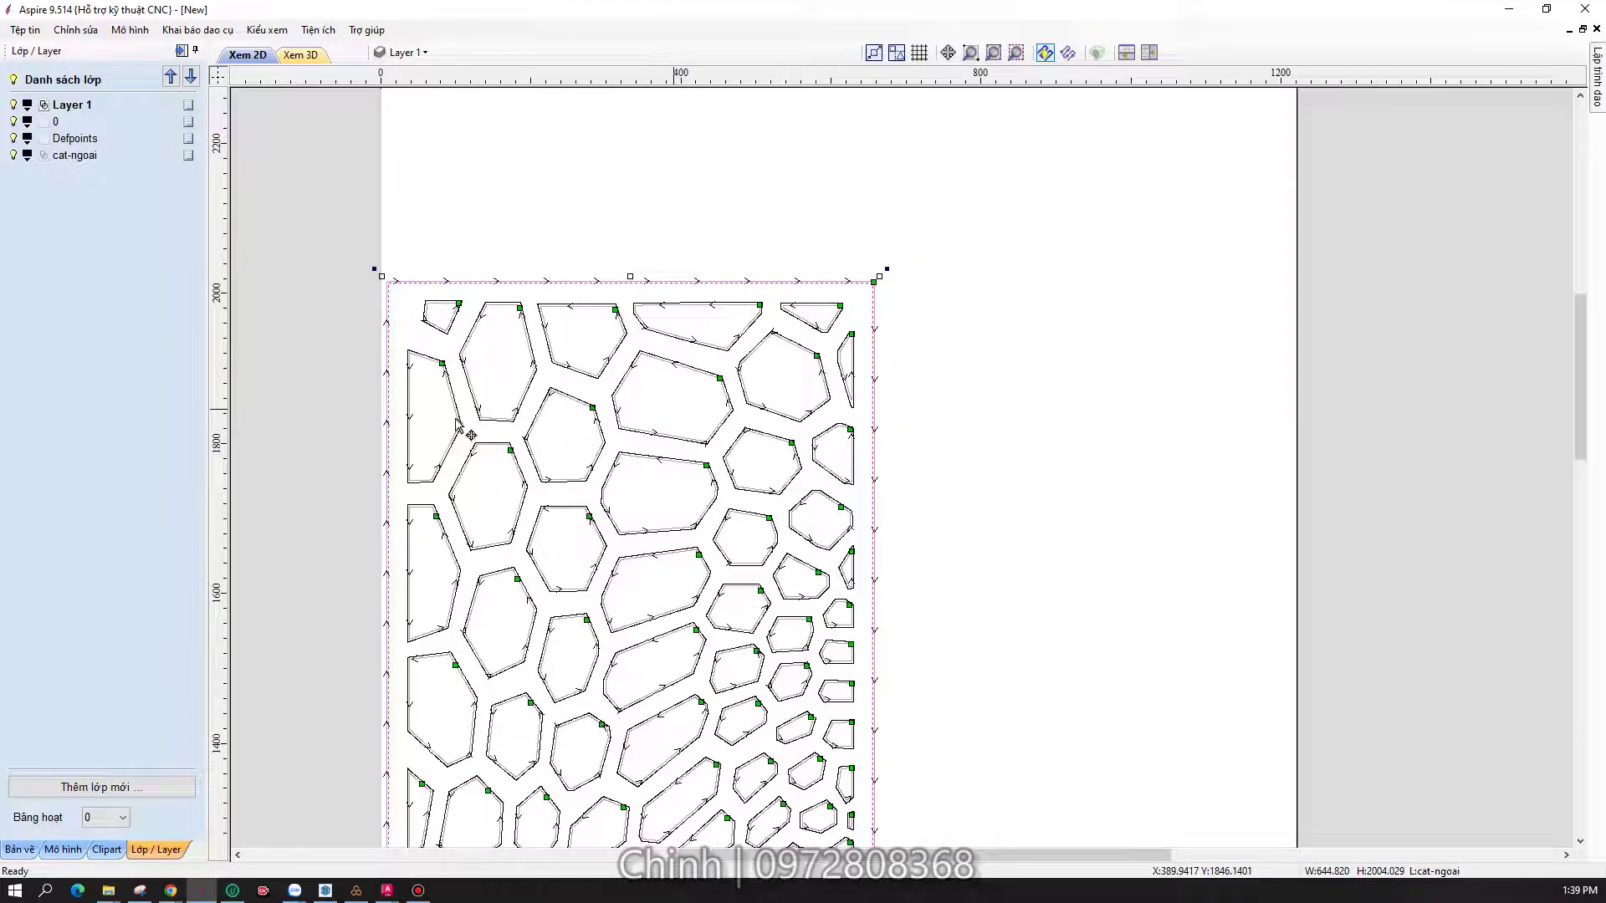
scroll(431, 326, up, 1)
scroll(430, 327, up, 1)
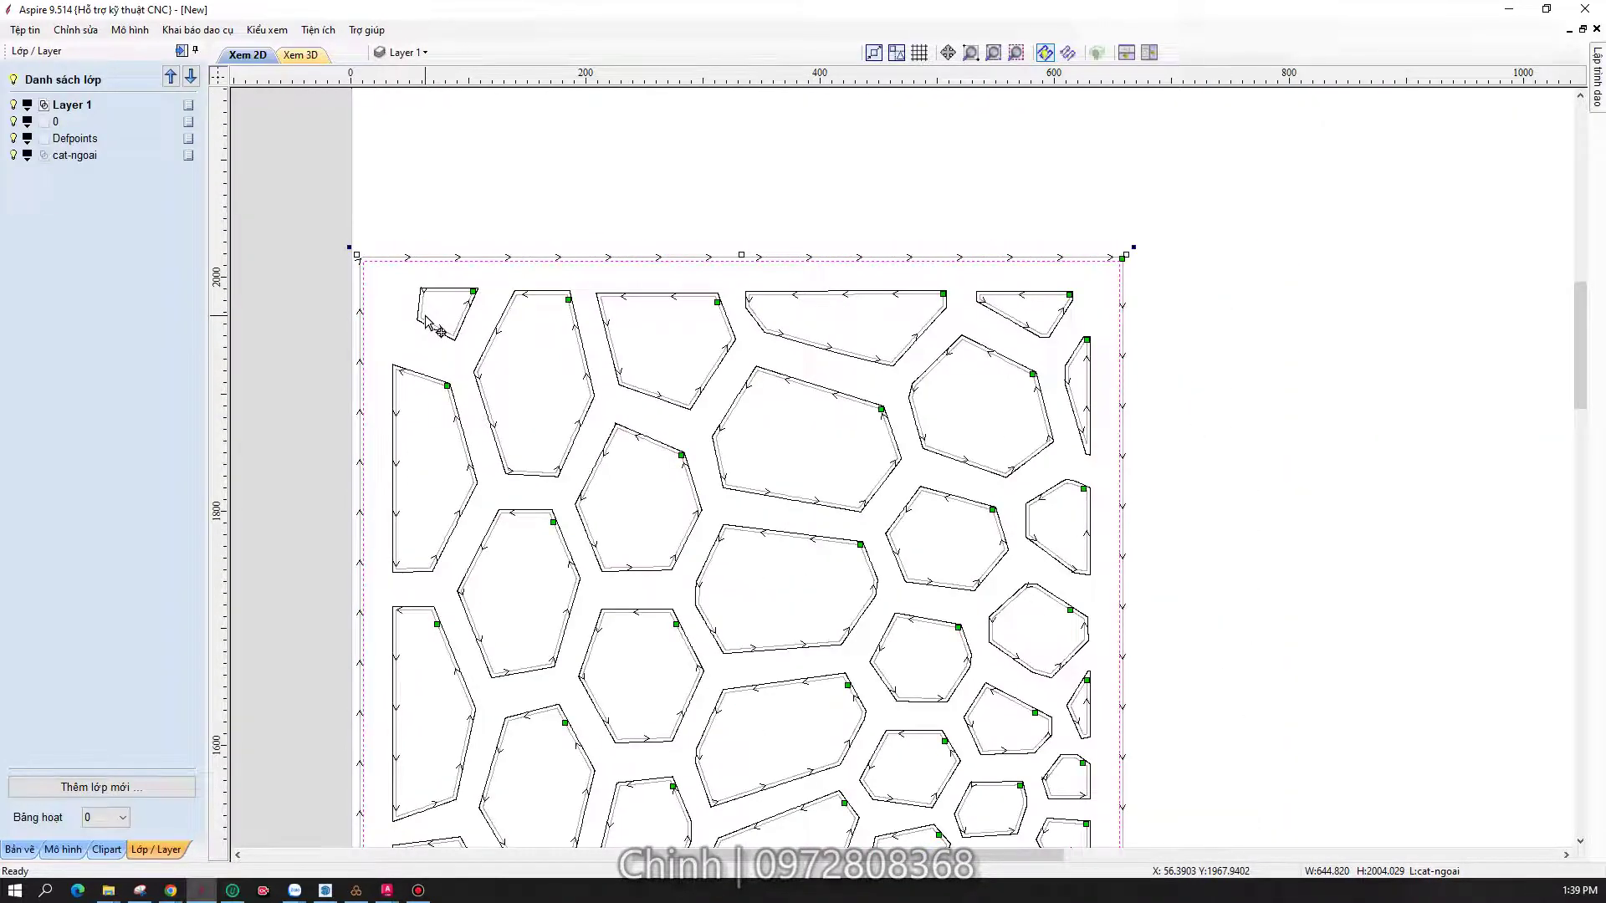
scroll(428, 323, down, 1)
scroll(428, 324, down, 1)
scroll(428, 325, down, 1)
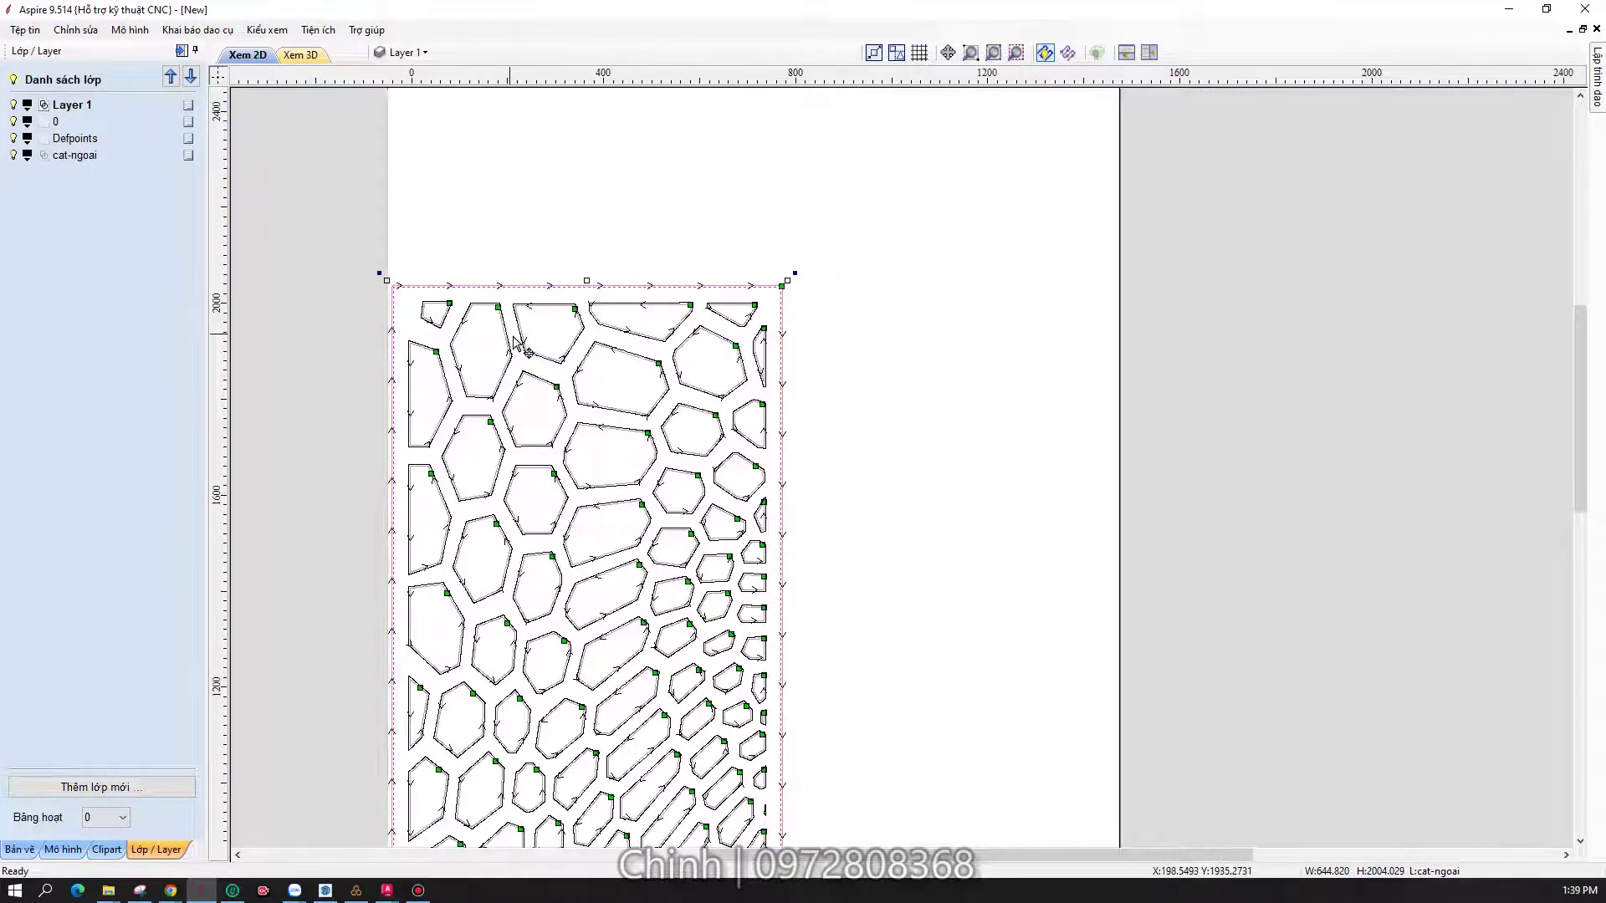
scroll(678, 489, down, 1)
scroll(656, 502, down, 1)
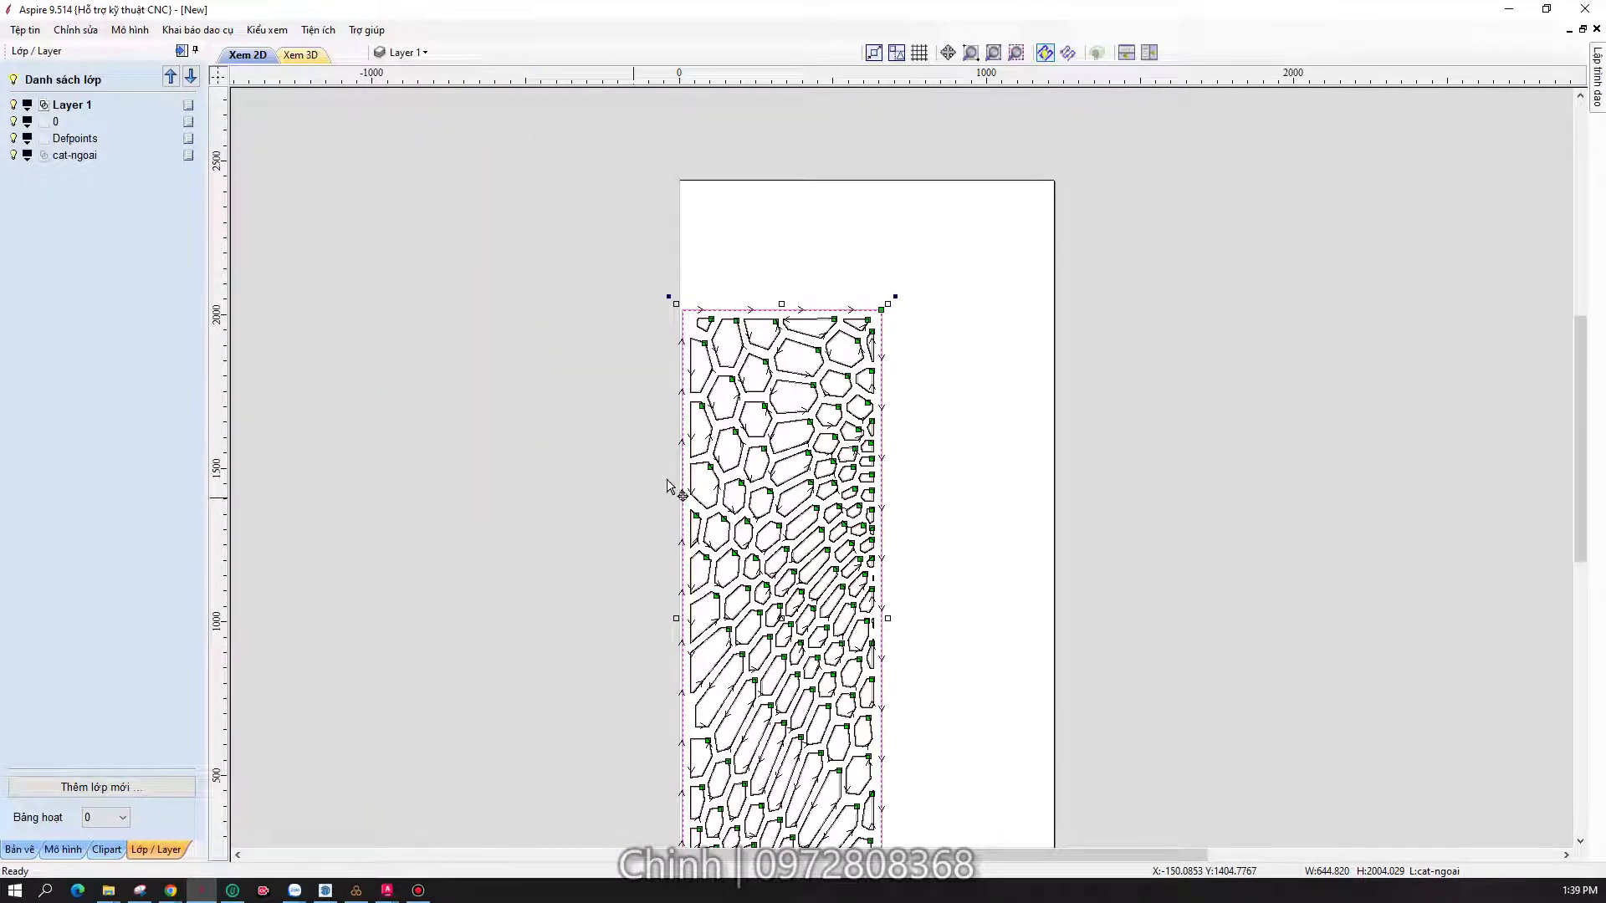
scroll(669, 487, down, 1)
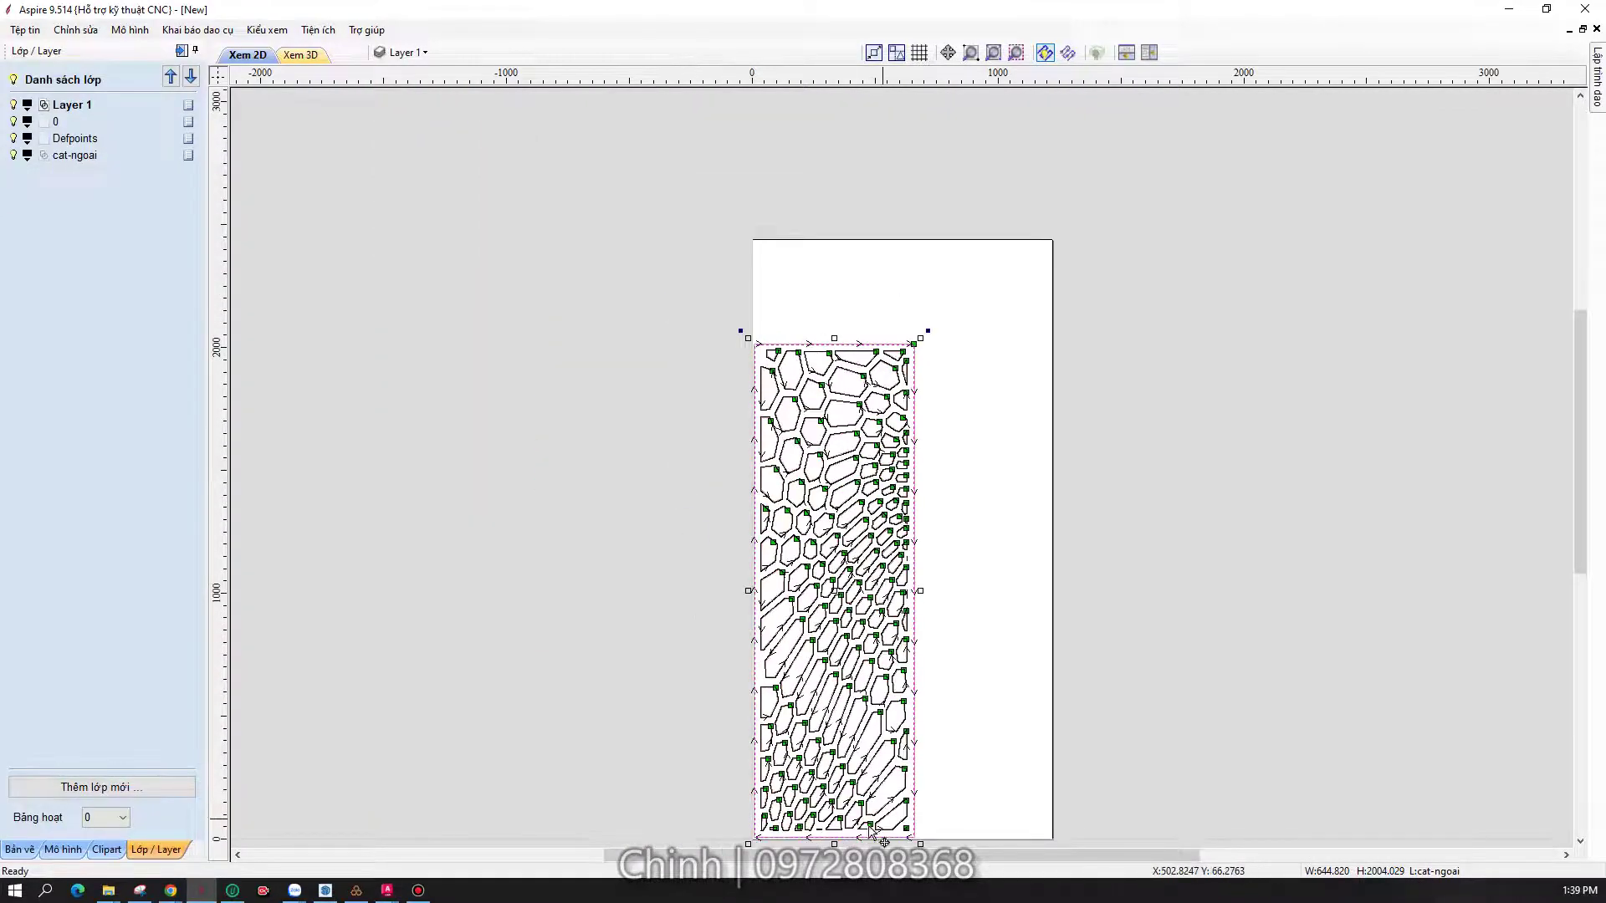
click(1597, 84)
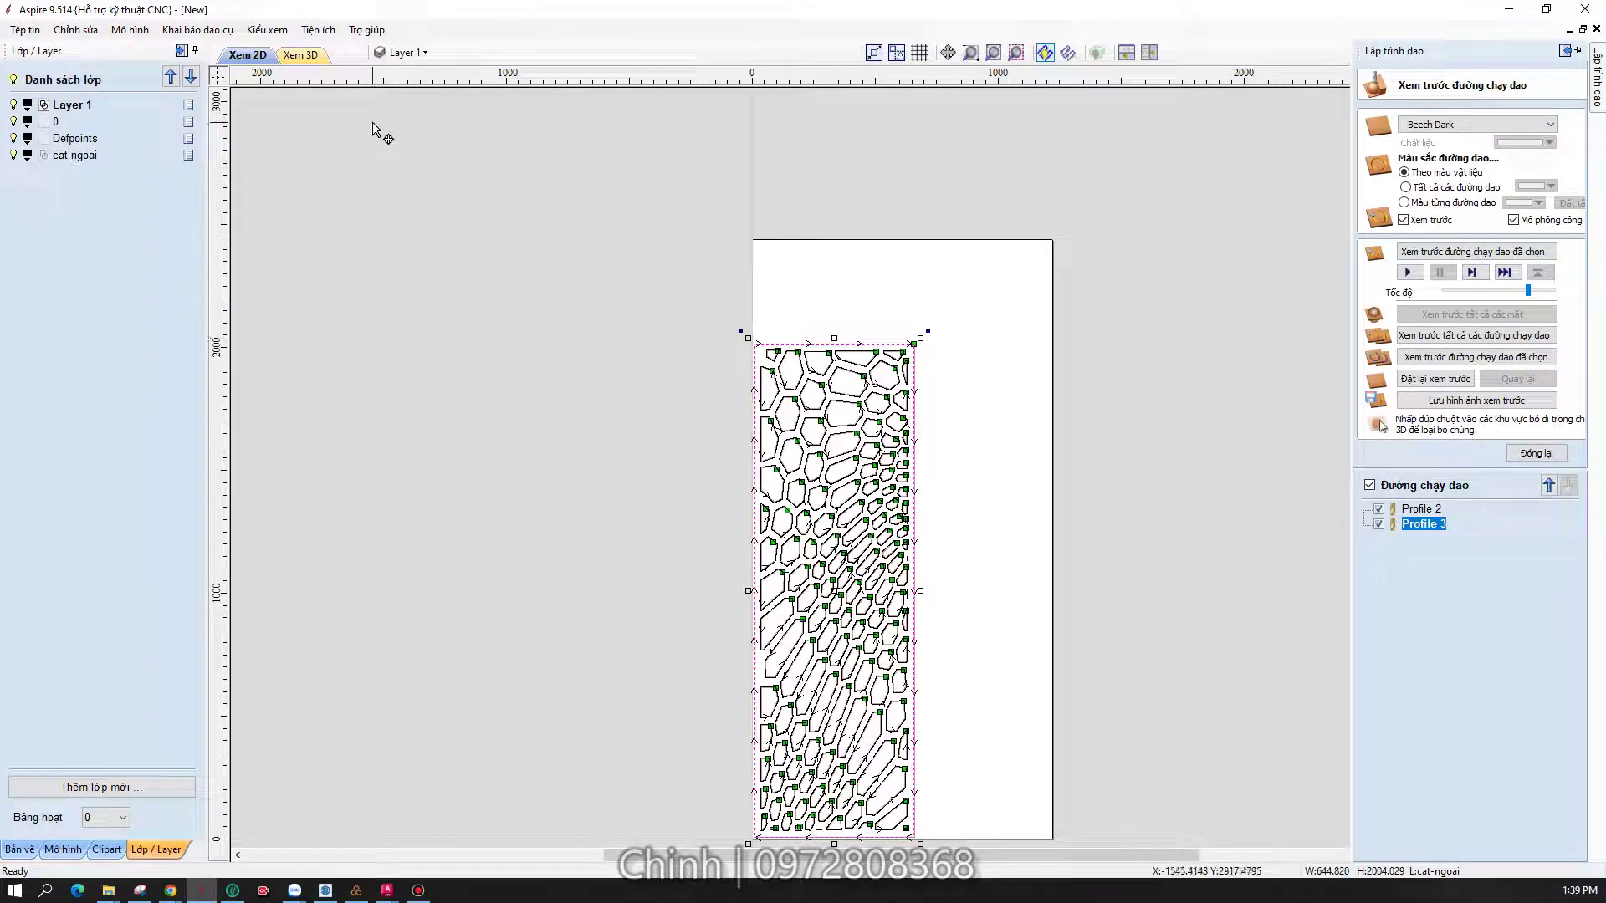
- Deselect the hexagon pattern and close the preview to list Profile 2 and Profile 3
click(318, 30)
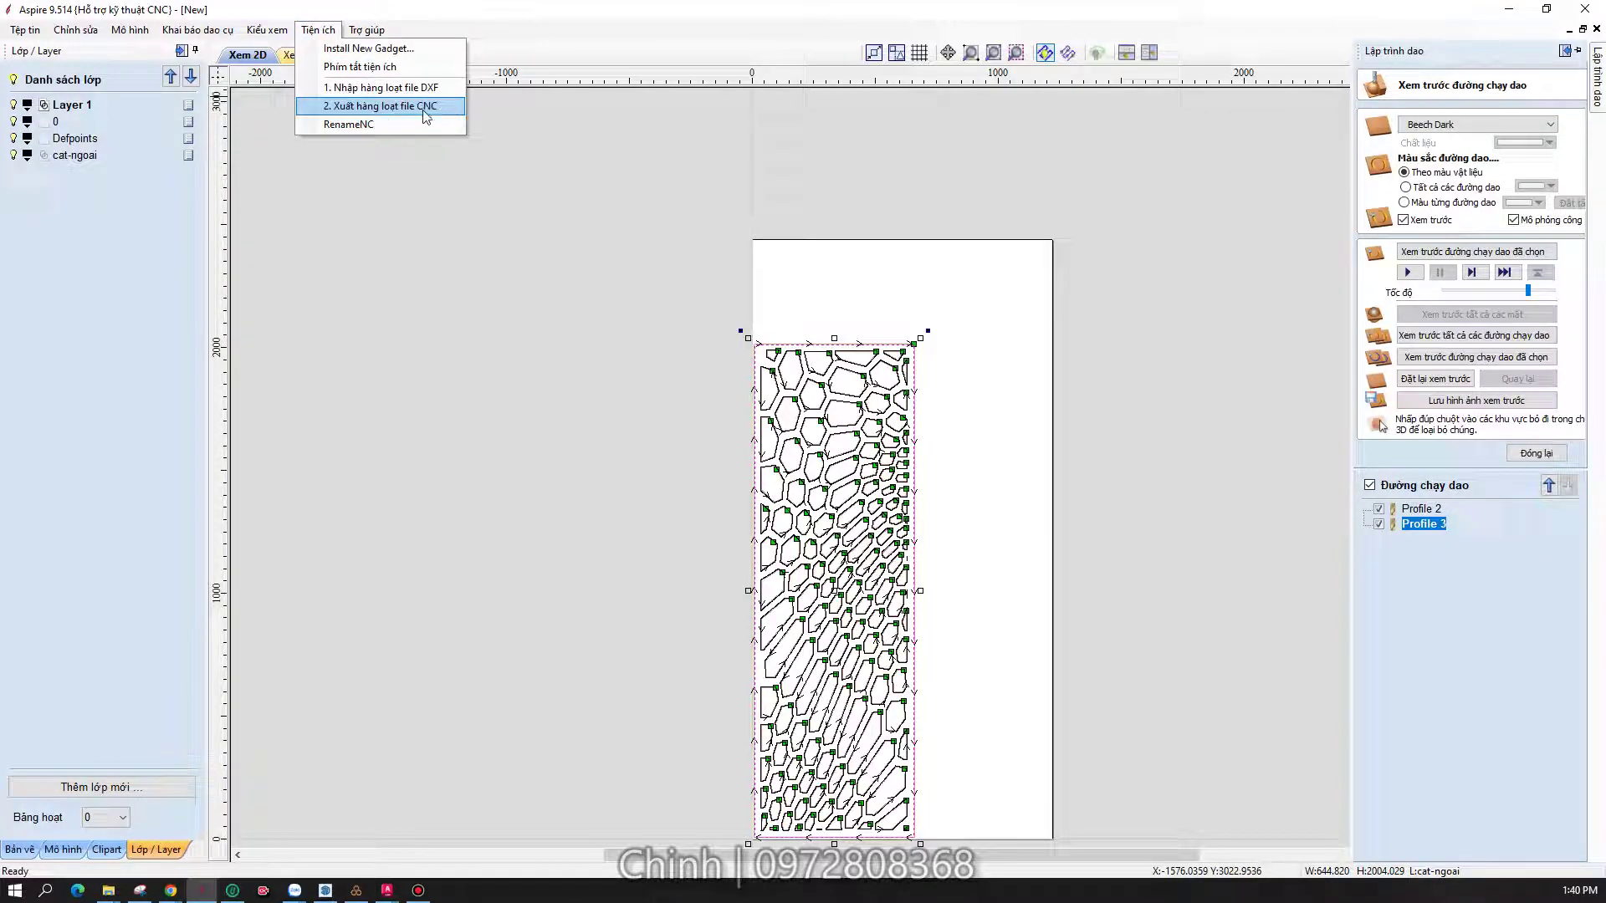
click(504, 201)
key(Escape)
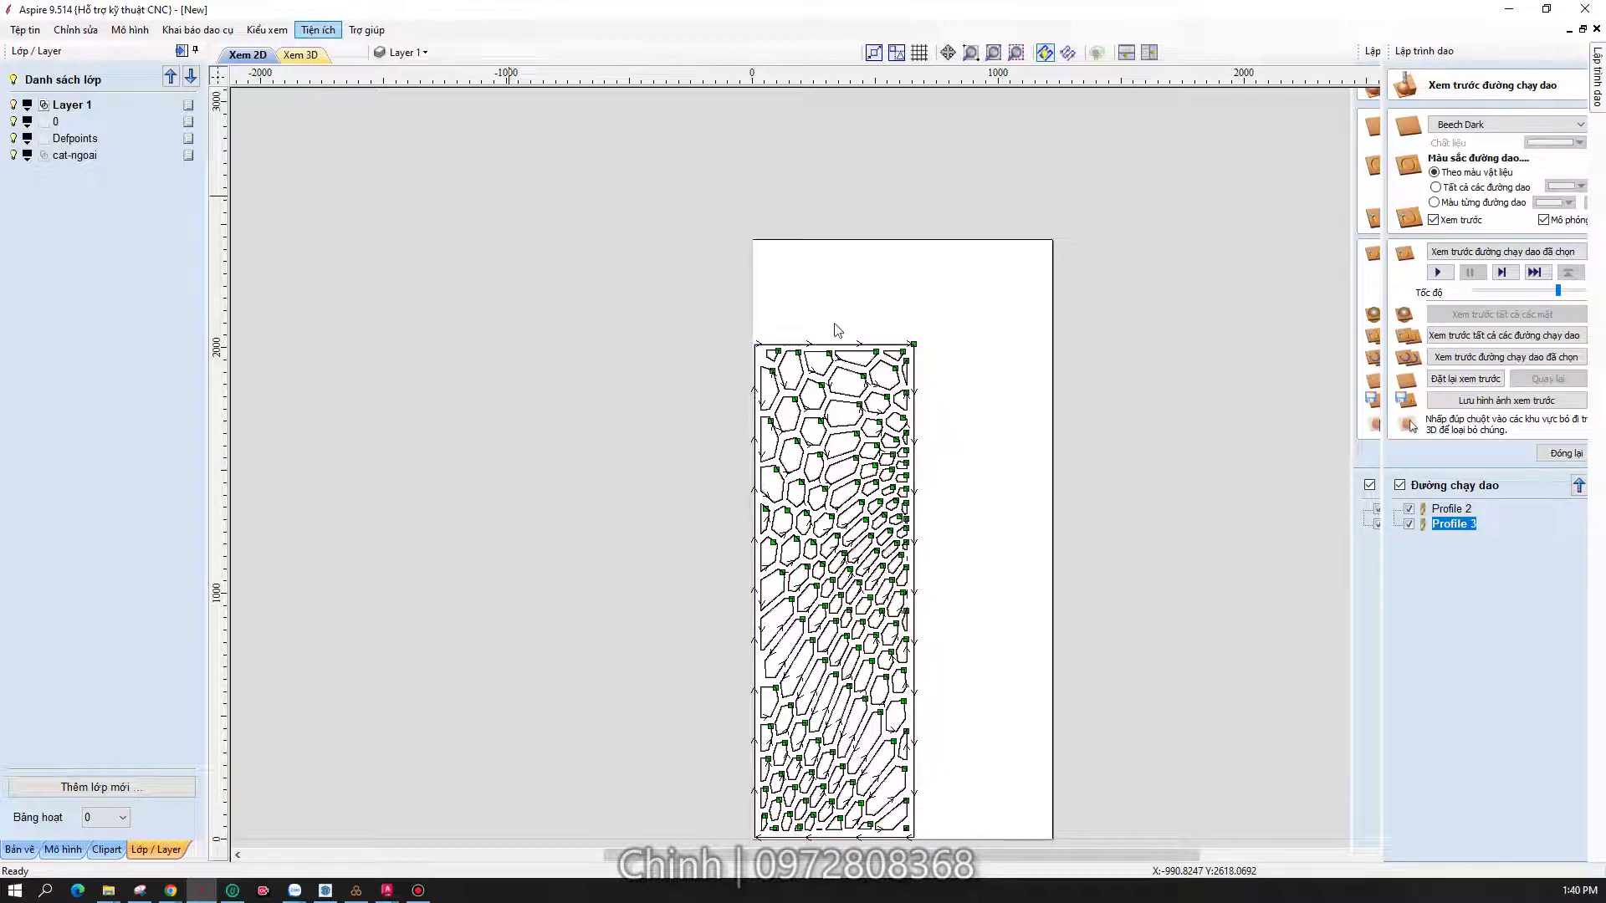
click(322, 30)
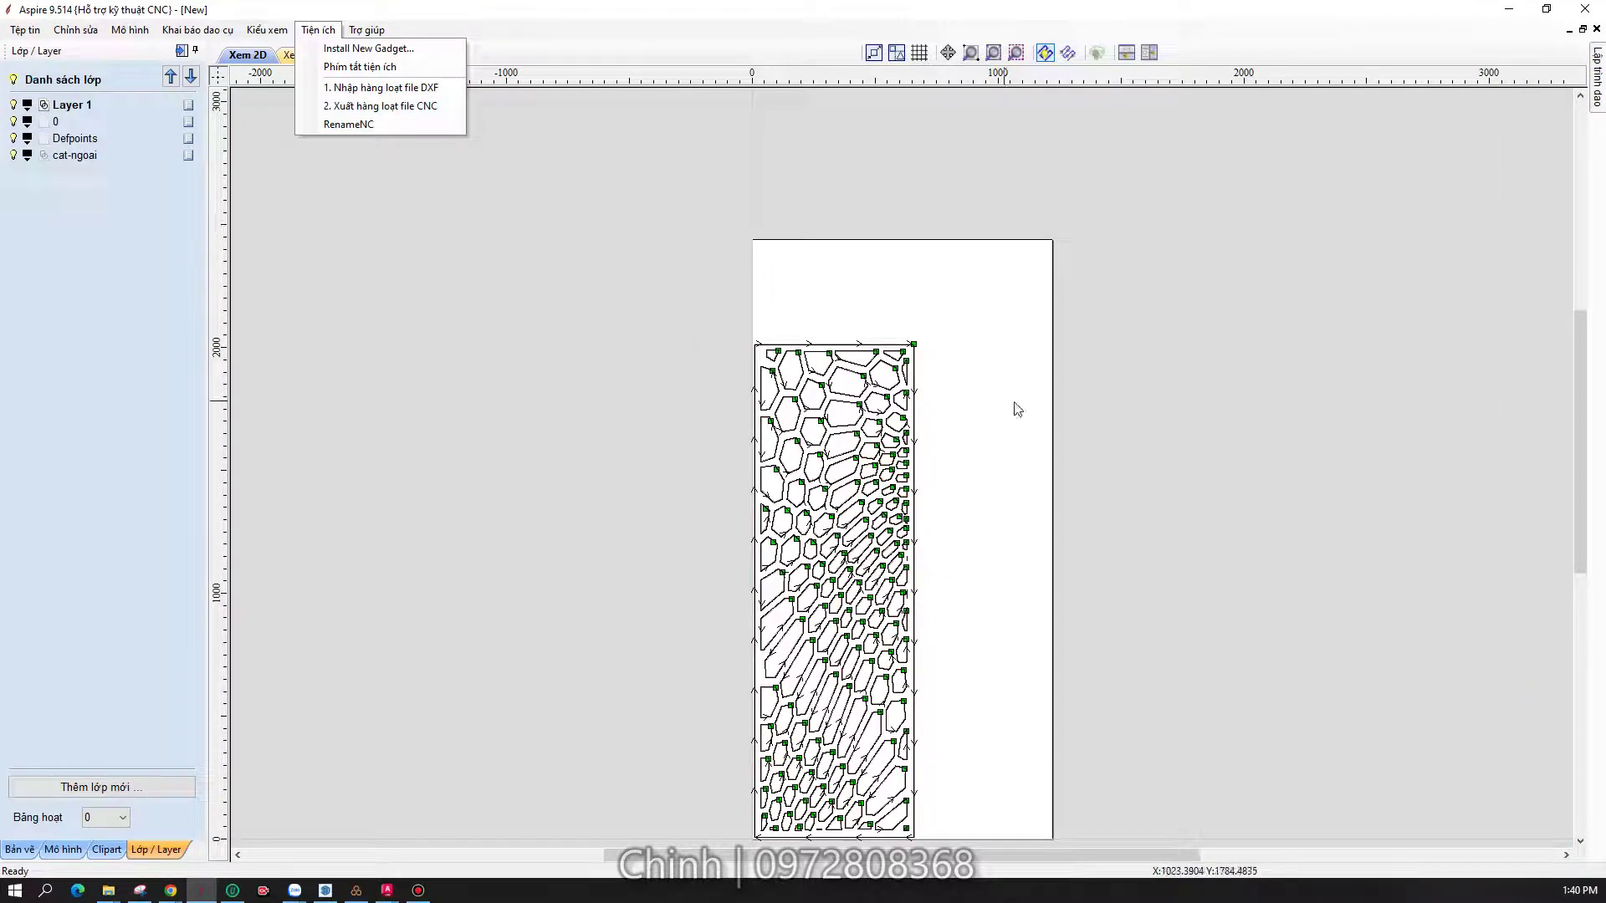
click(585, 310)
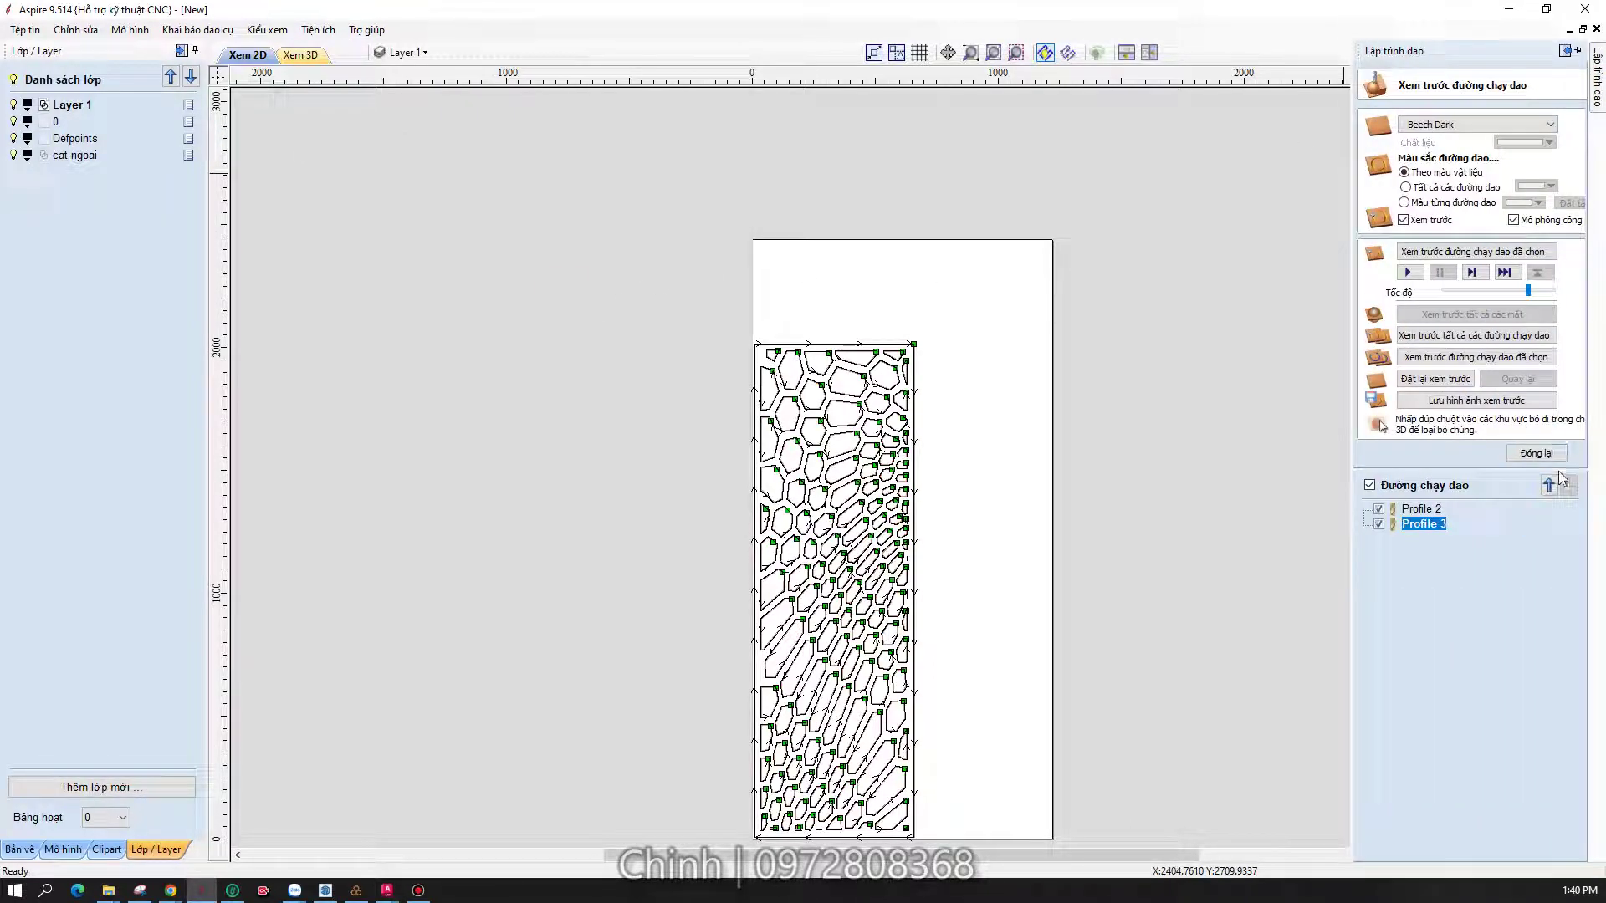
click(1535, 452)
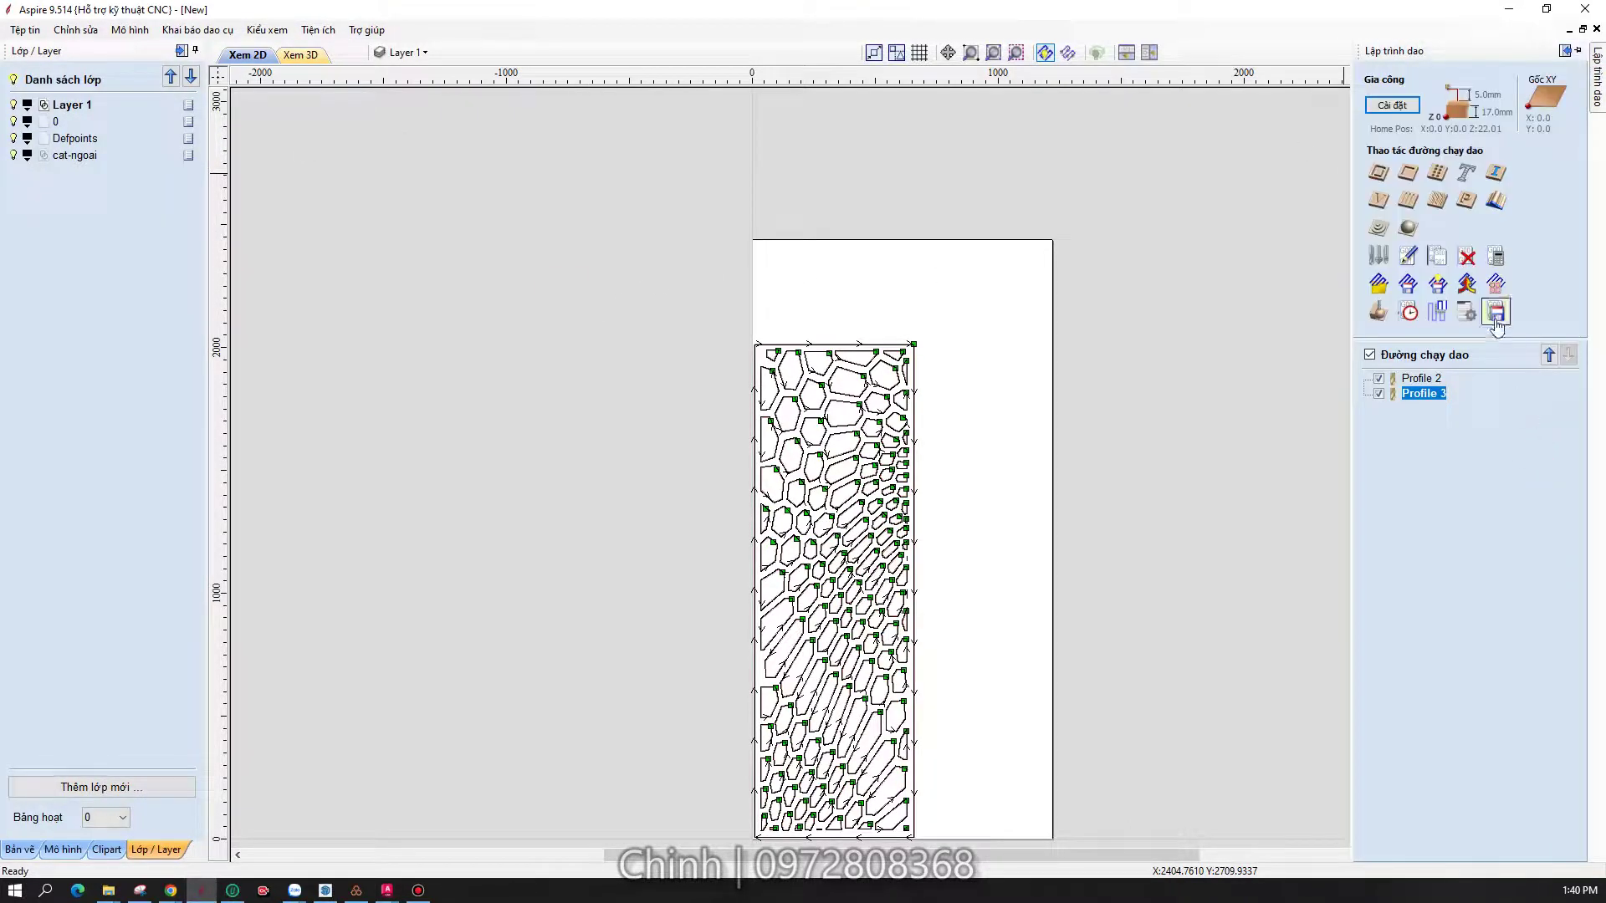
- Export both profiles as one ERANHOME (mm) NC file 'vach-cnc-file-cat' to the Desktop, then minimize Aspire
click(1496, 313)
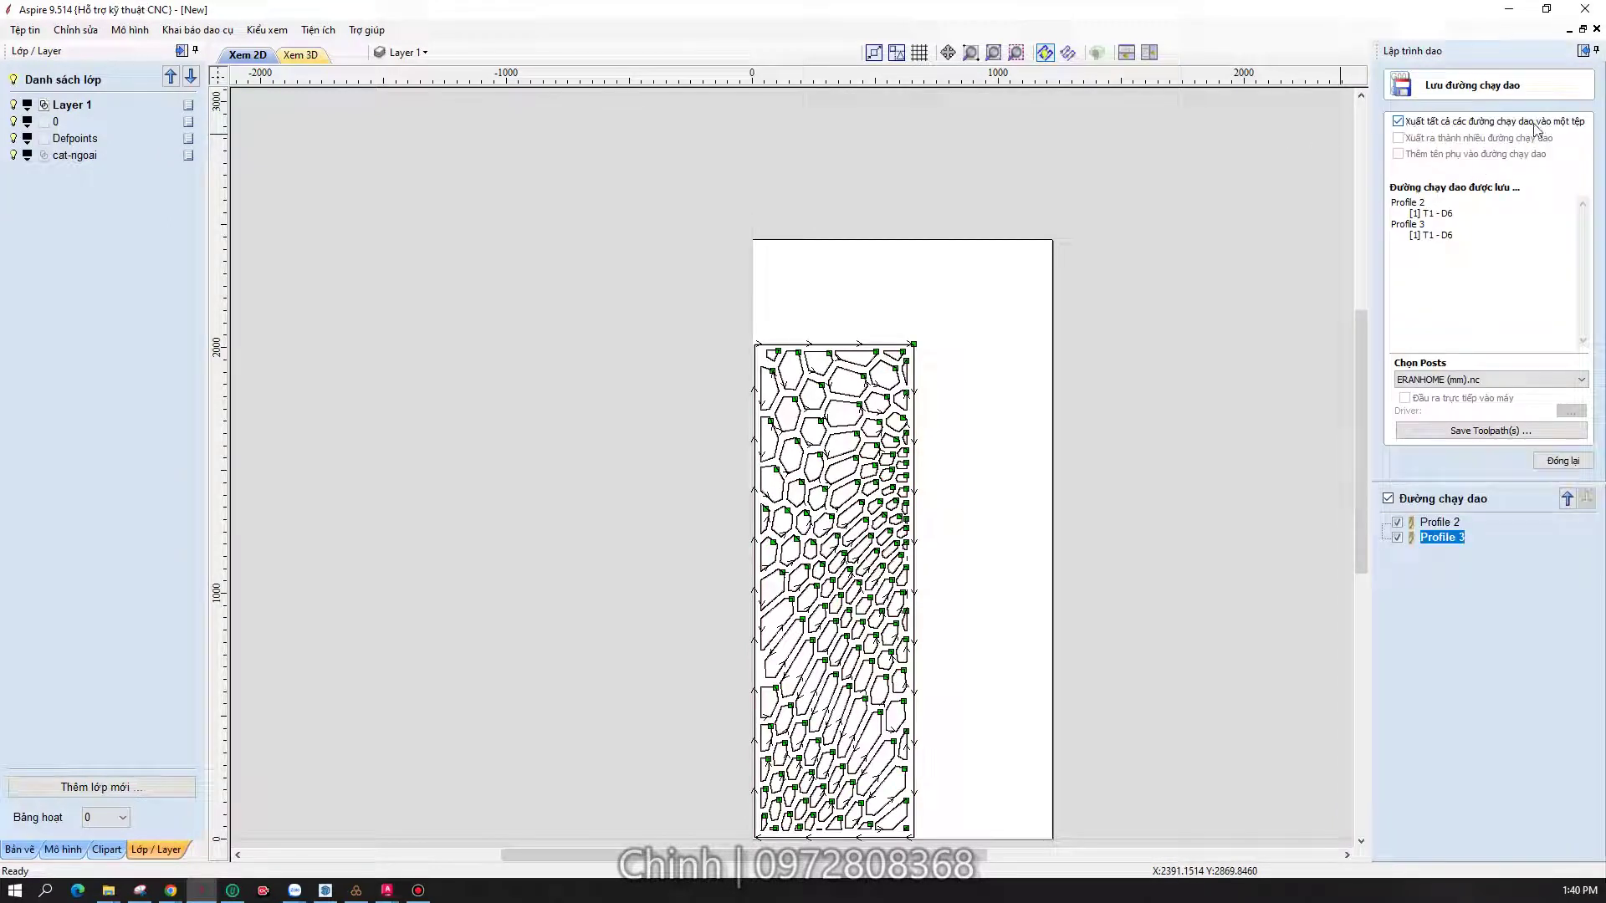
click(1398, 122)
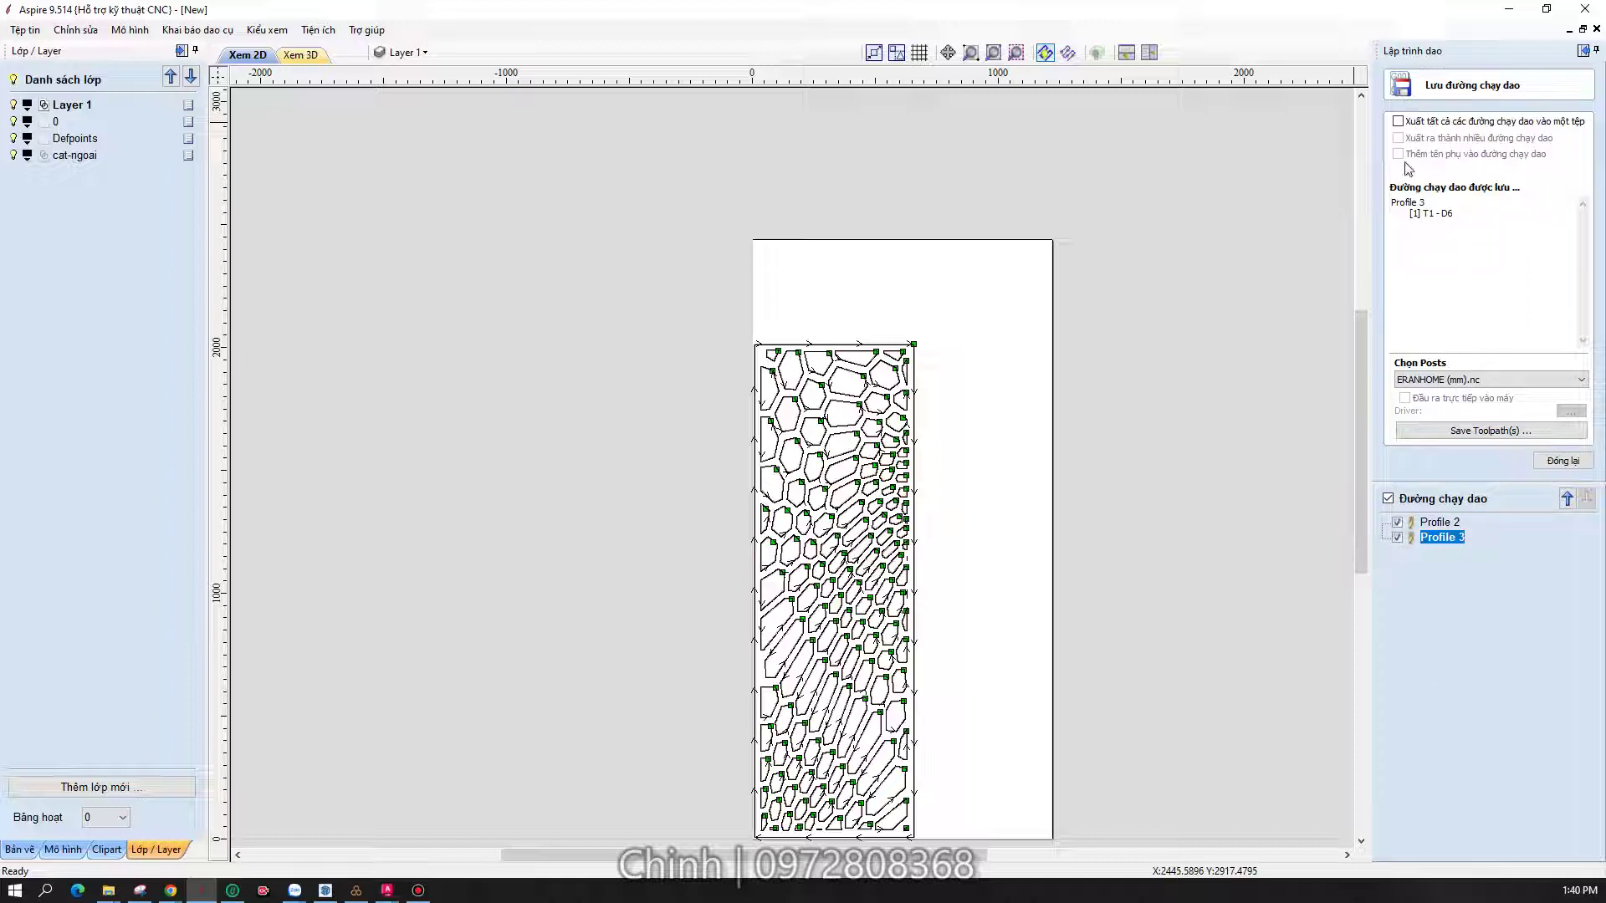
click(1398, 122)
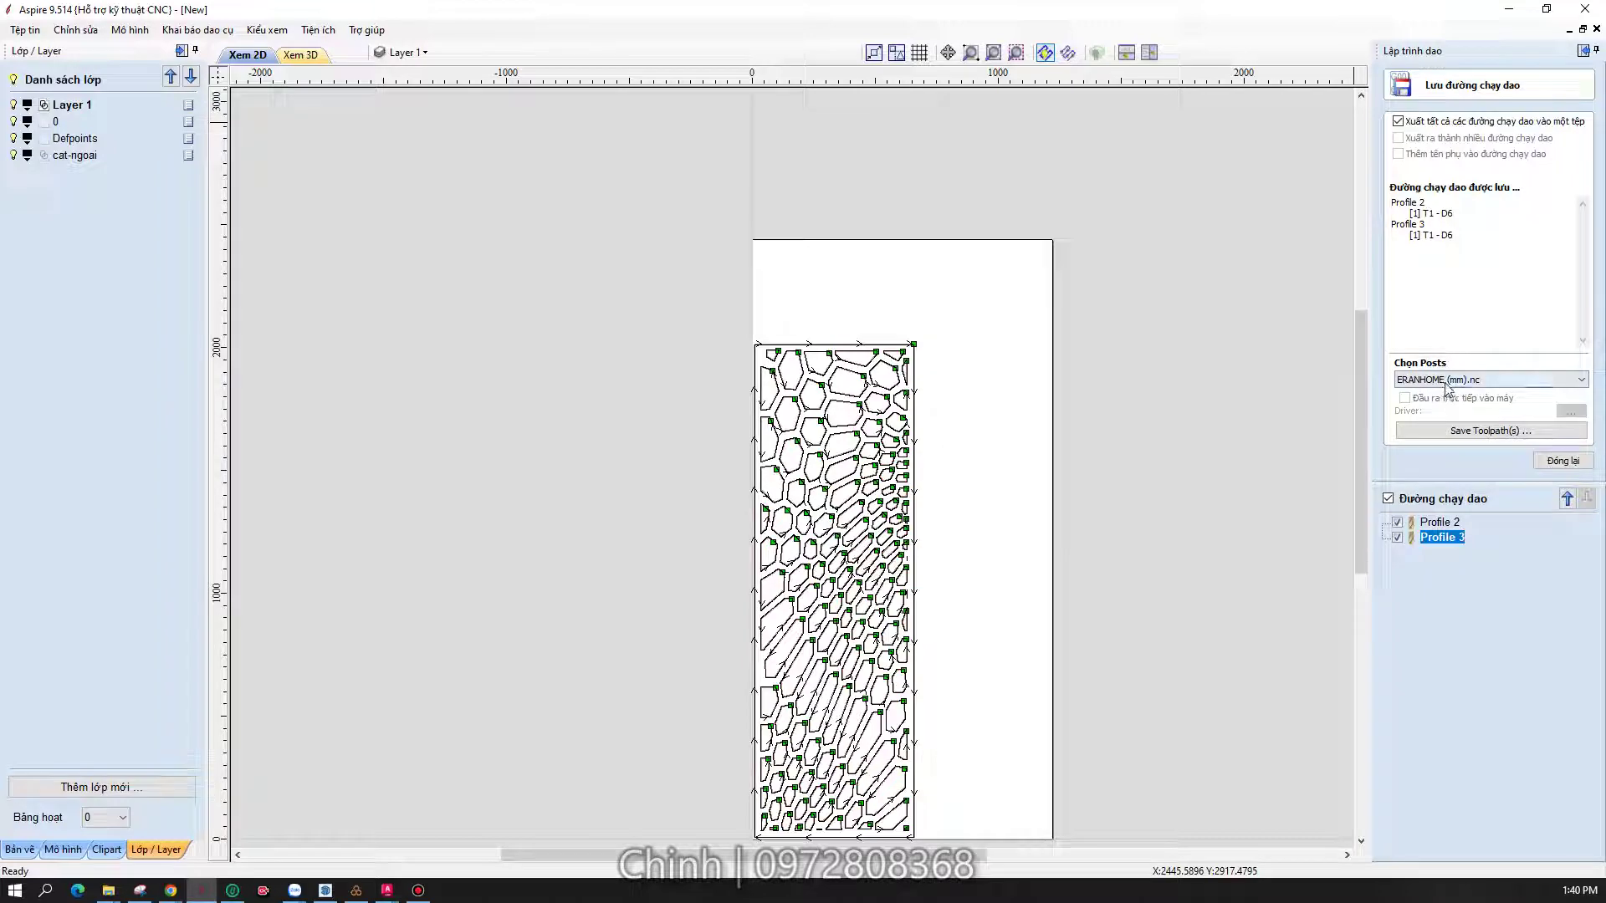
click(1485, 431)
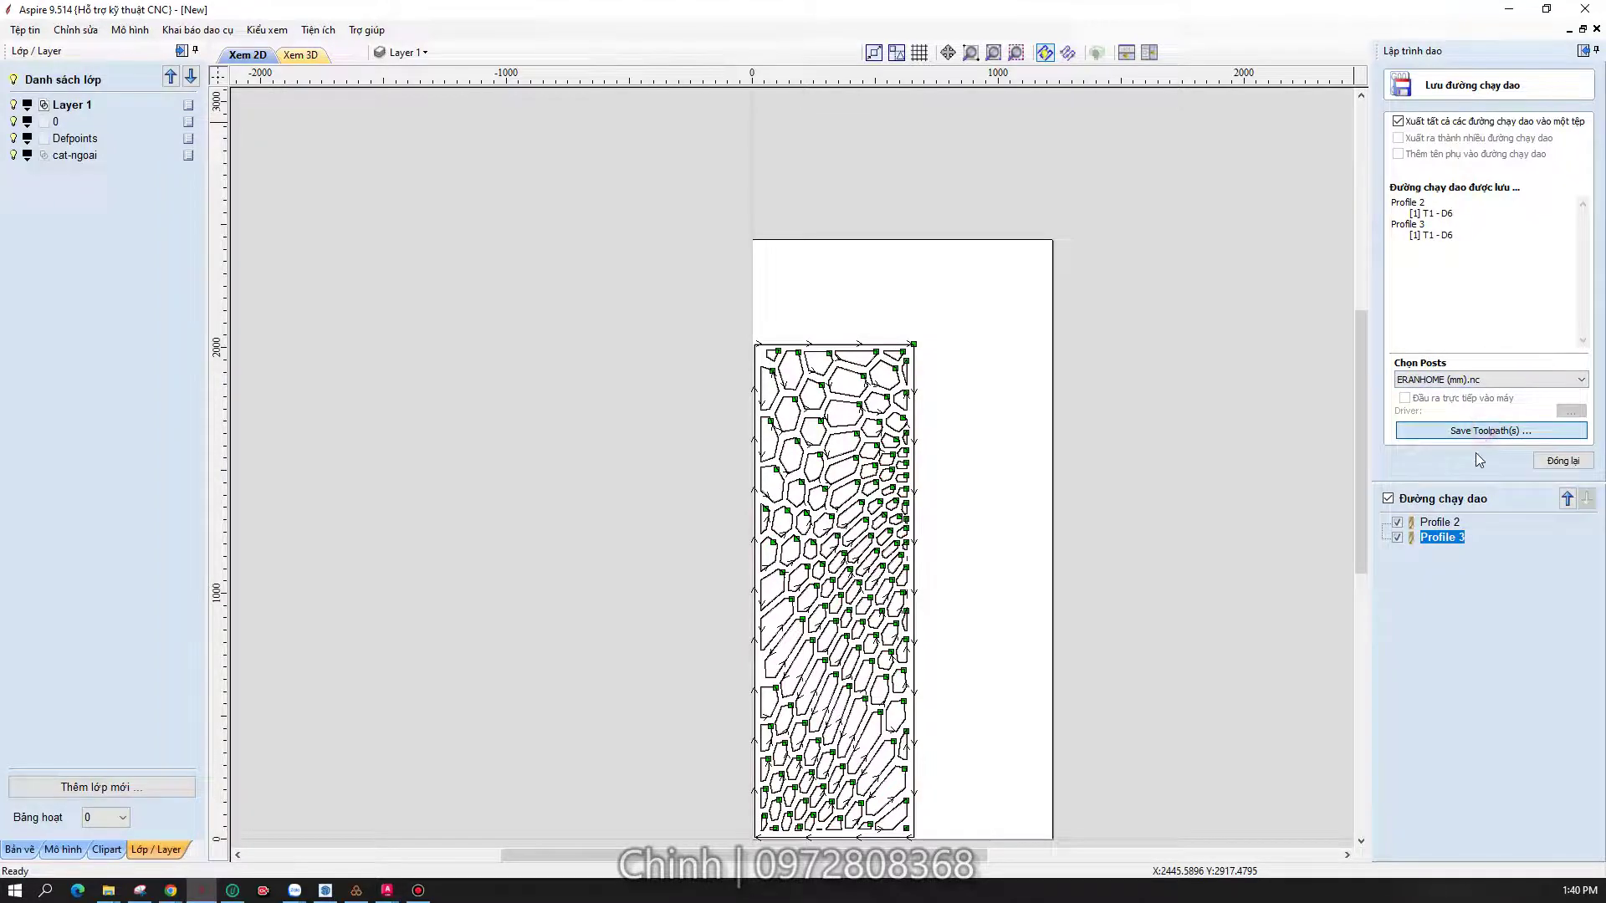
text(vach-cnc-file-cat)
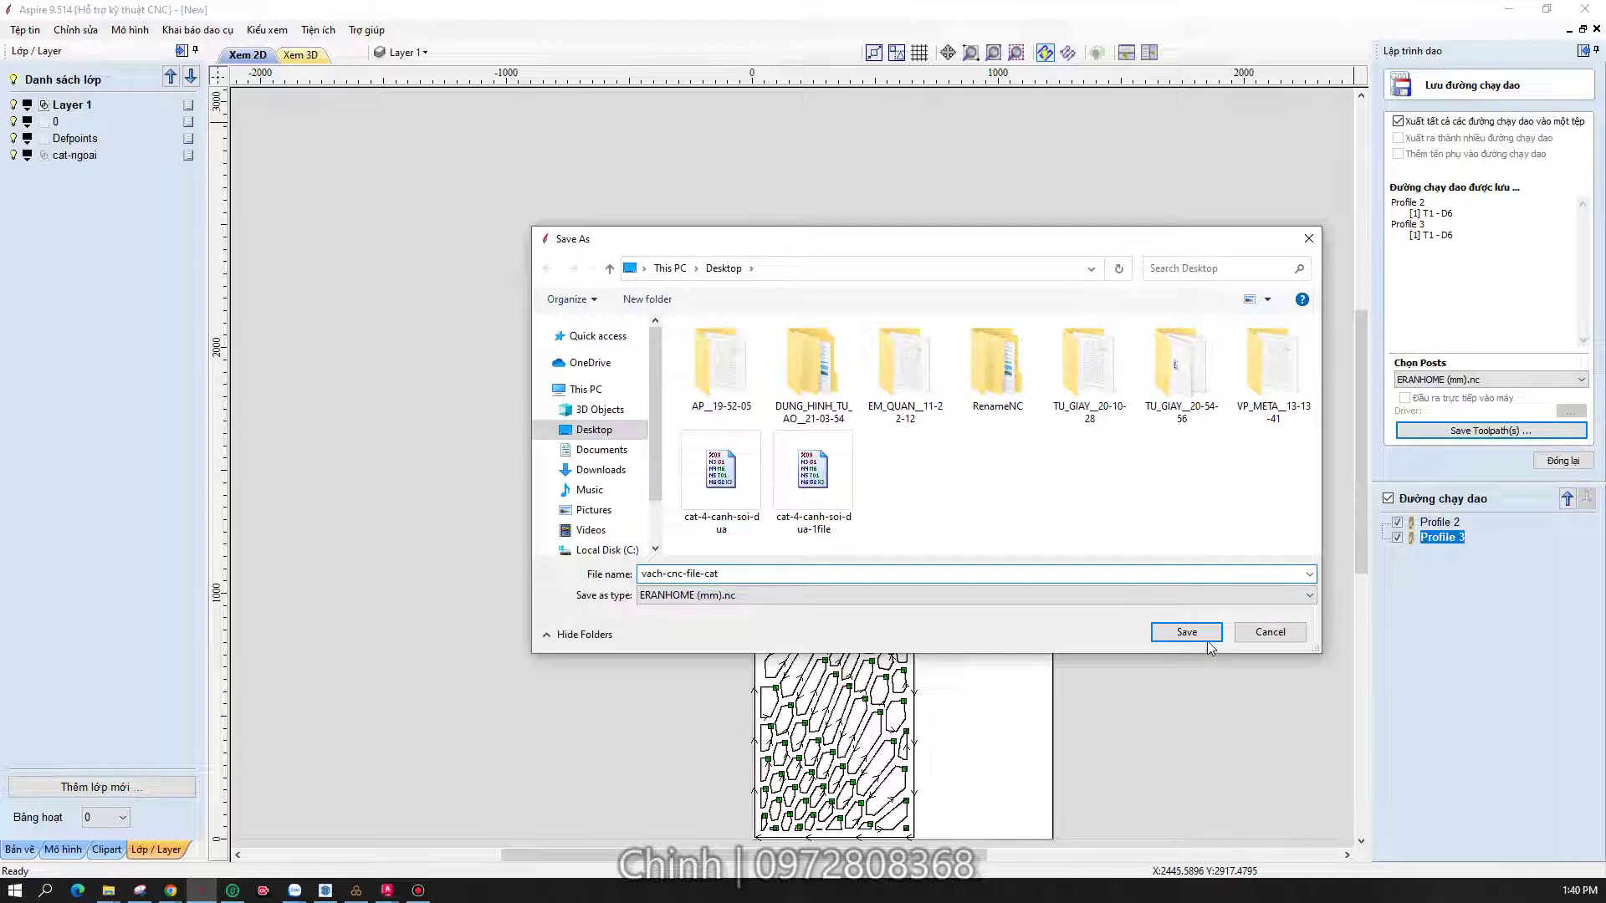
click(1207, 638)
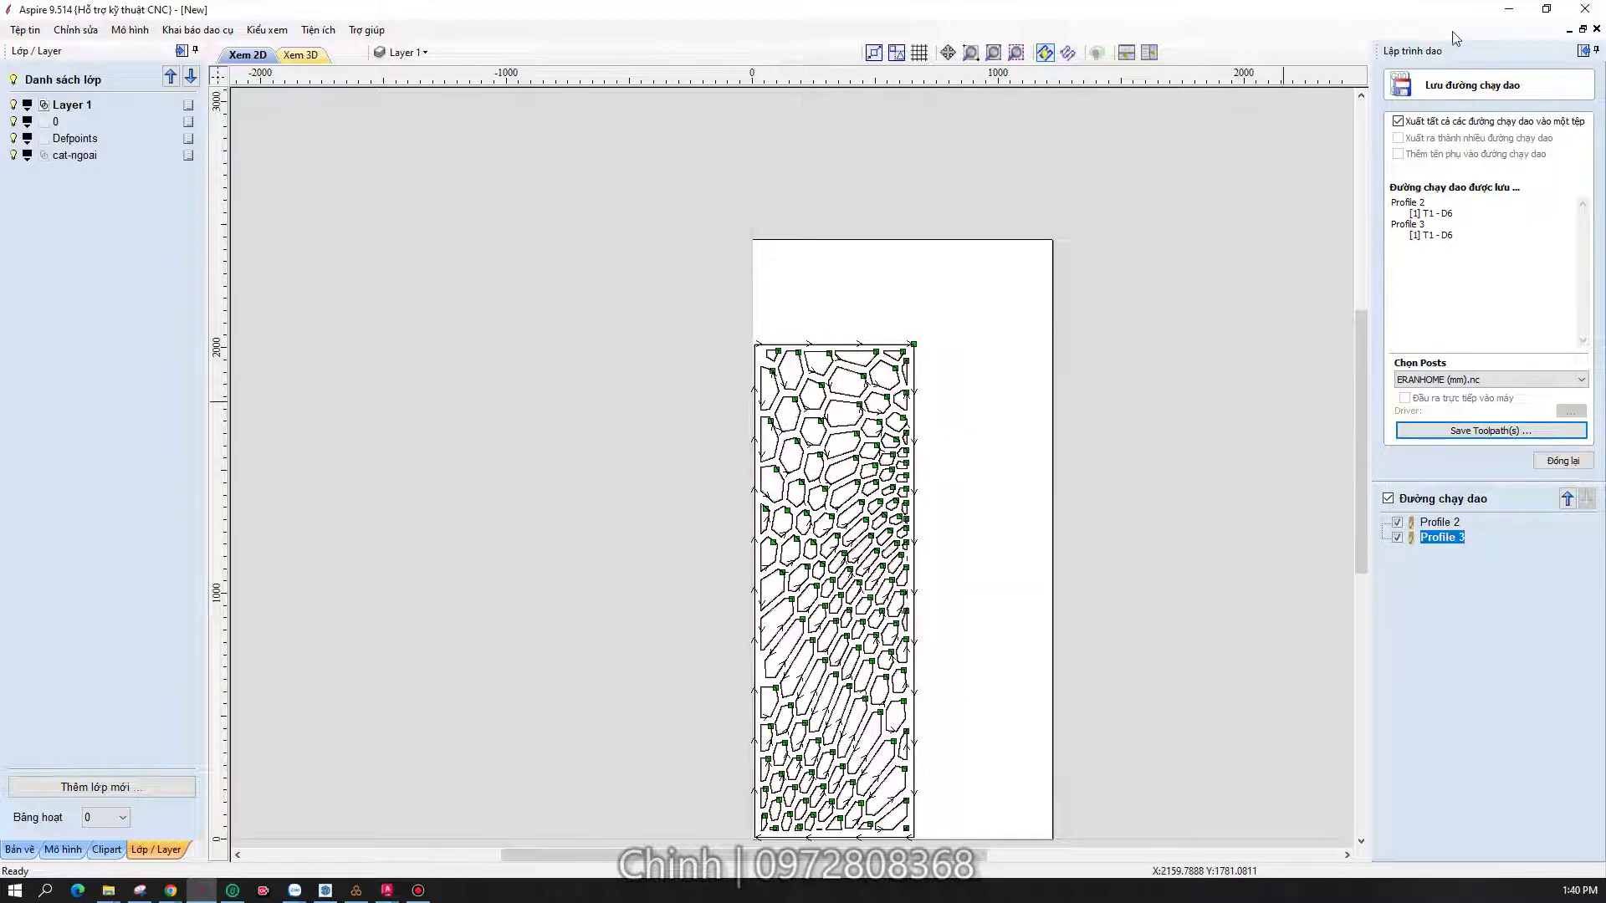
click(1505, 10)
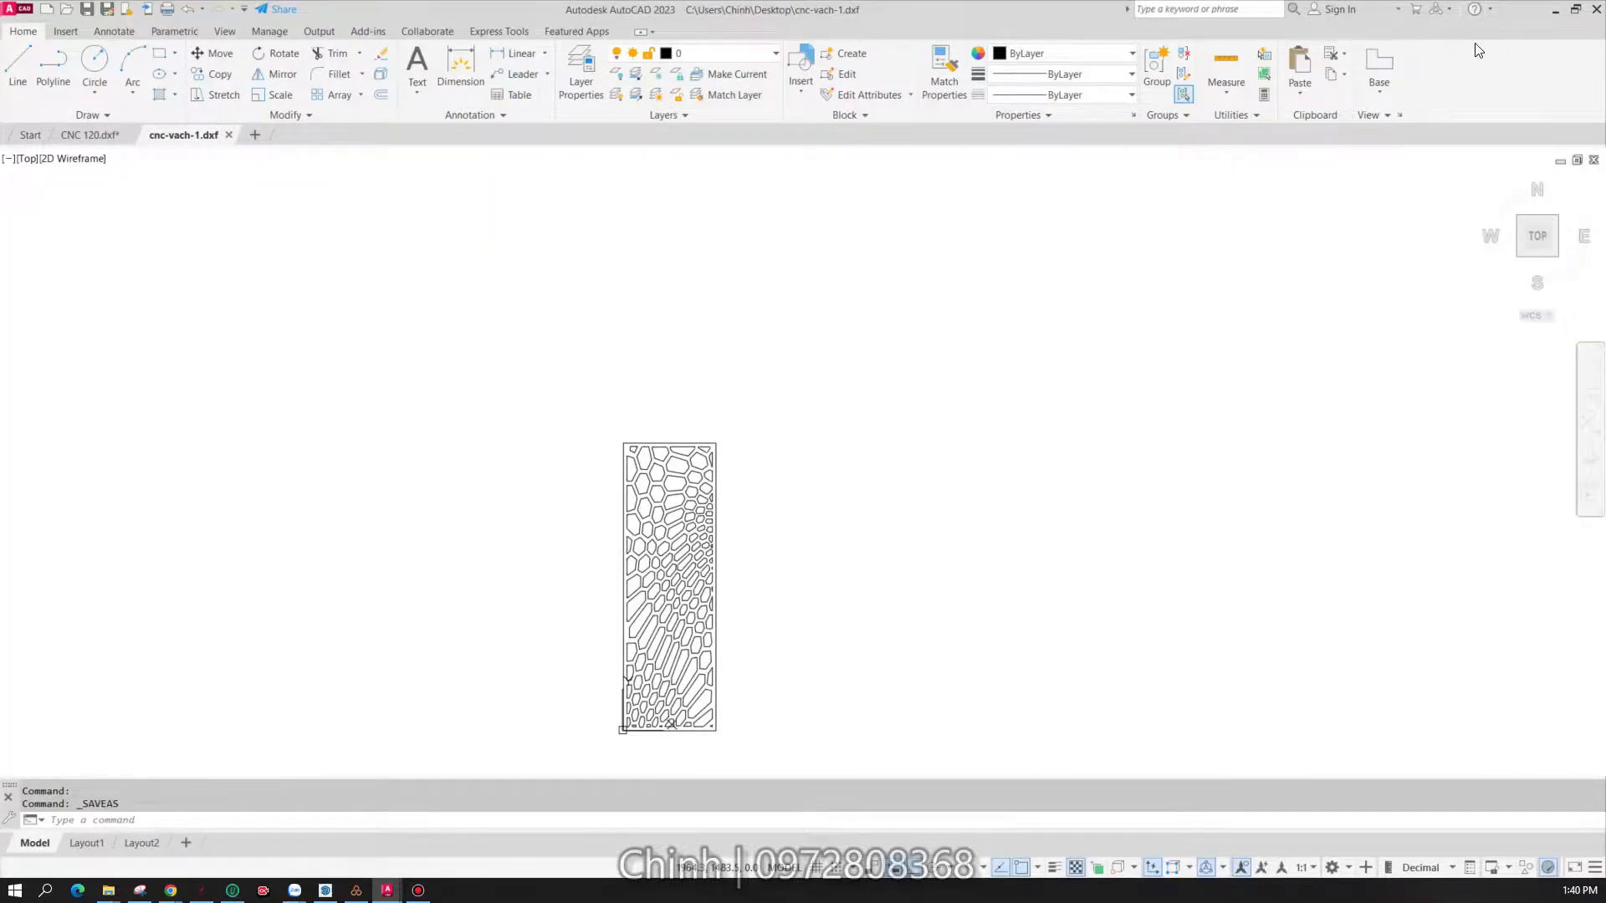
- Minimize the remaining windows and open the vach-cnc-file-cat NC file from the desktop
click(1554, 9)
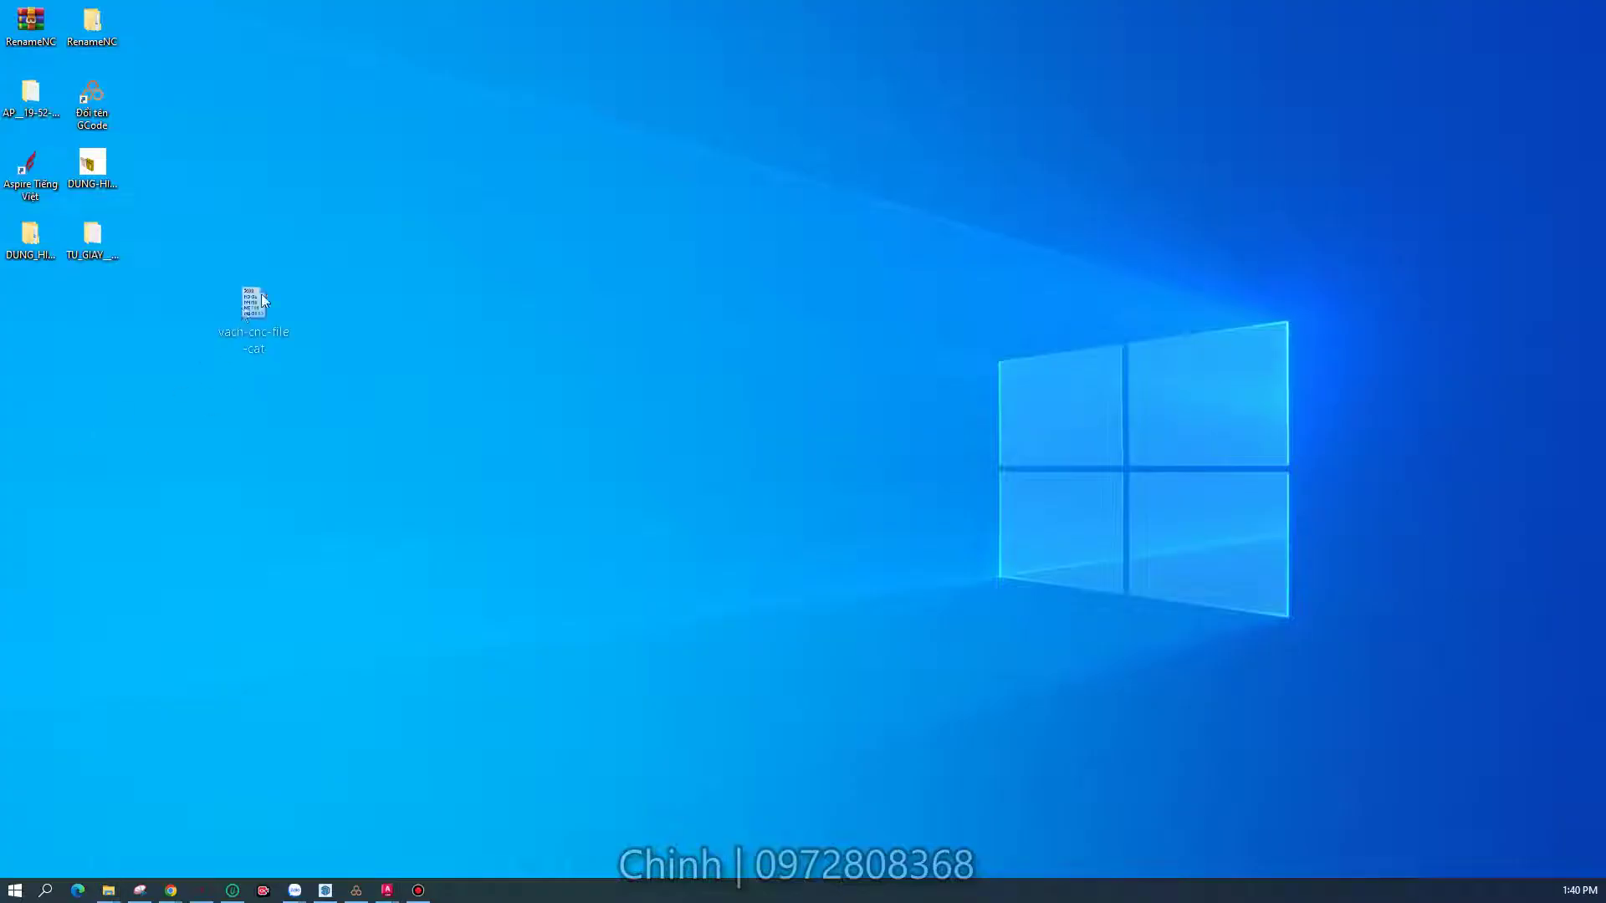
click(83, 306)
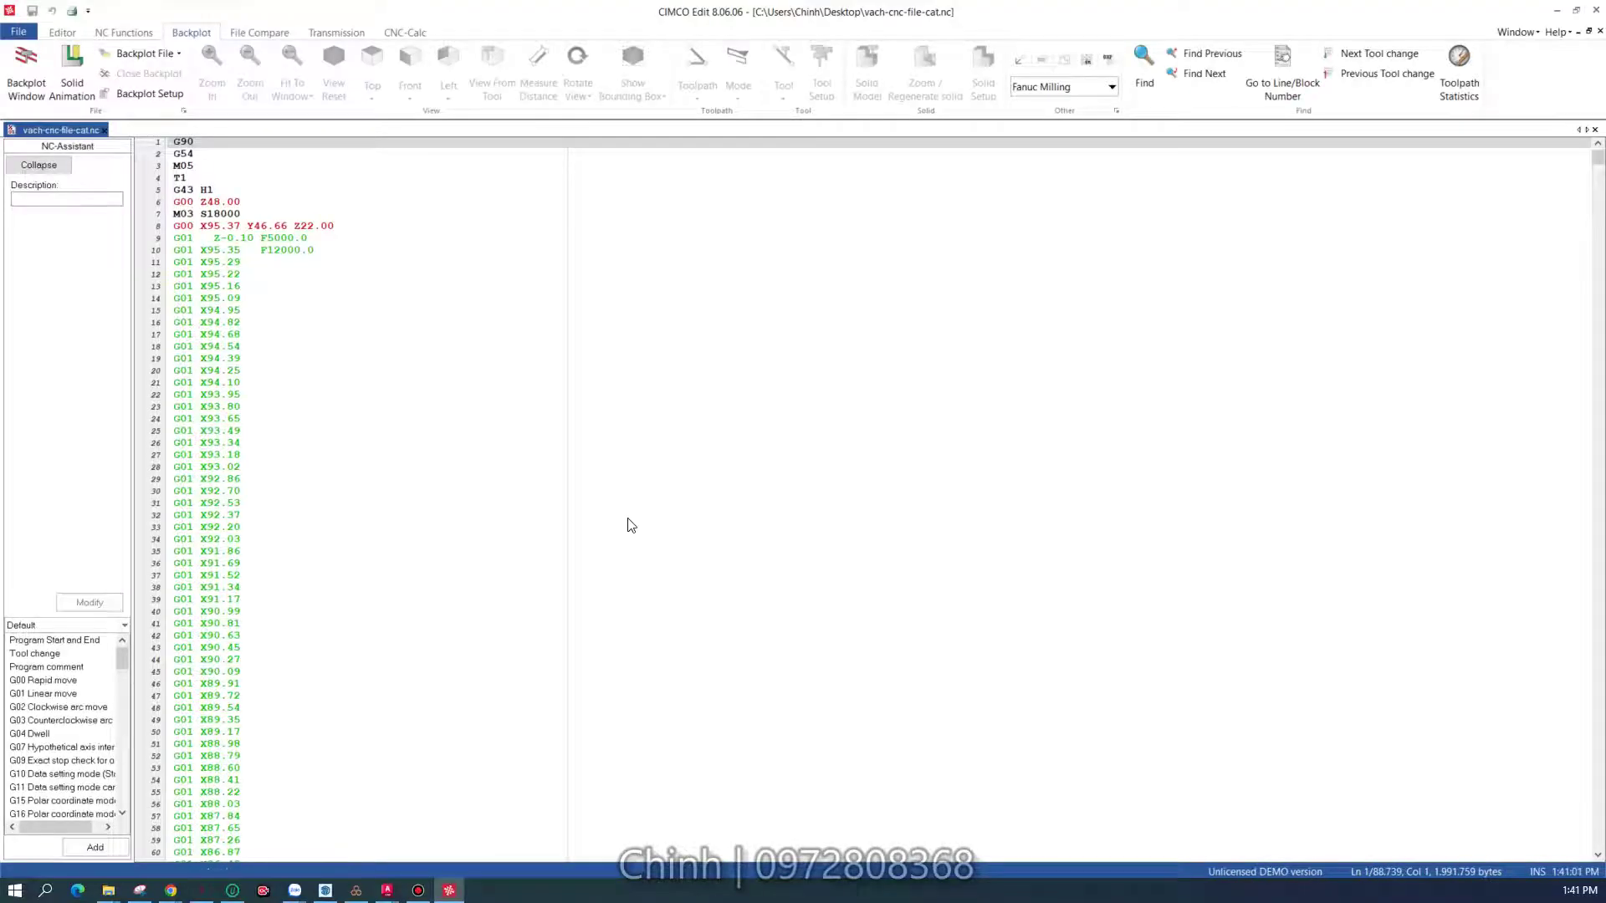
- Show the backplot in top view and run the simulation through to the M30 line
click(18, 70)
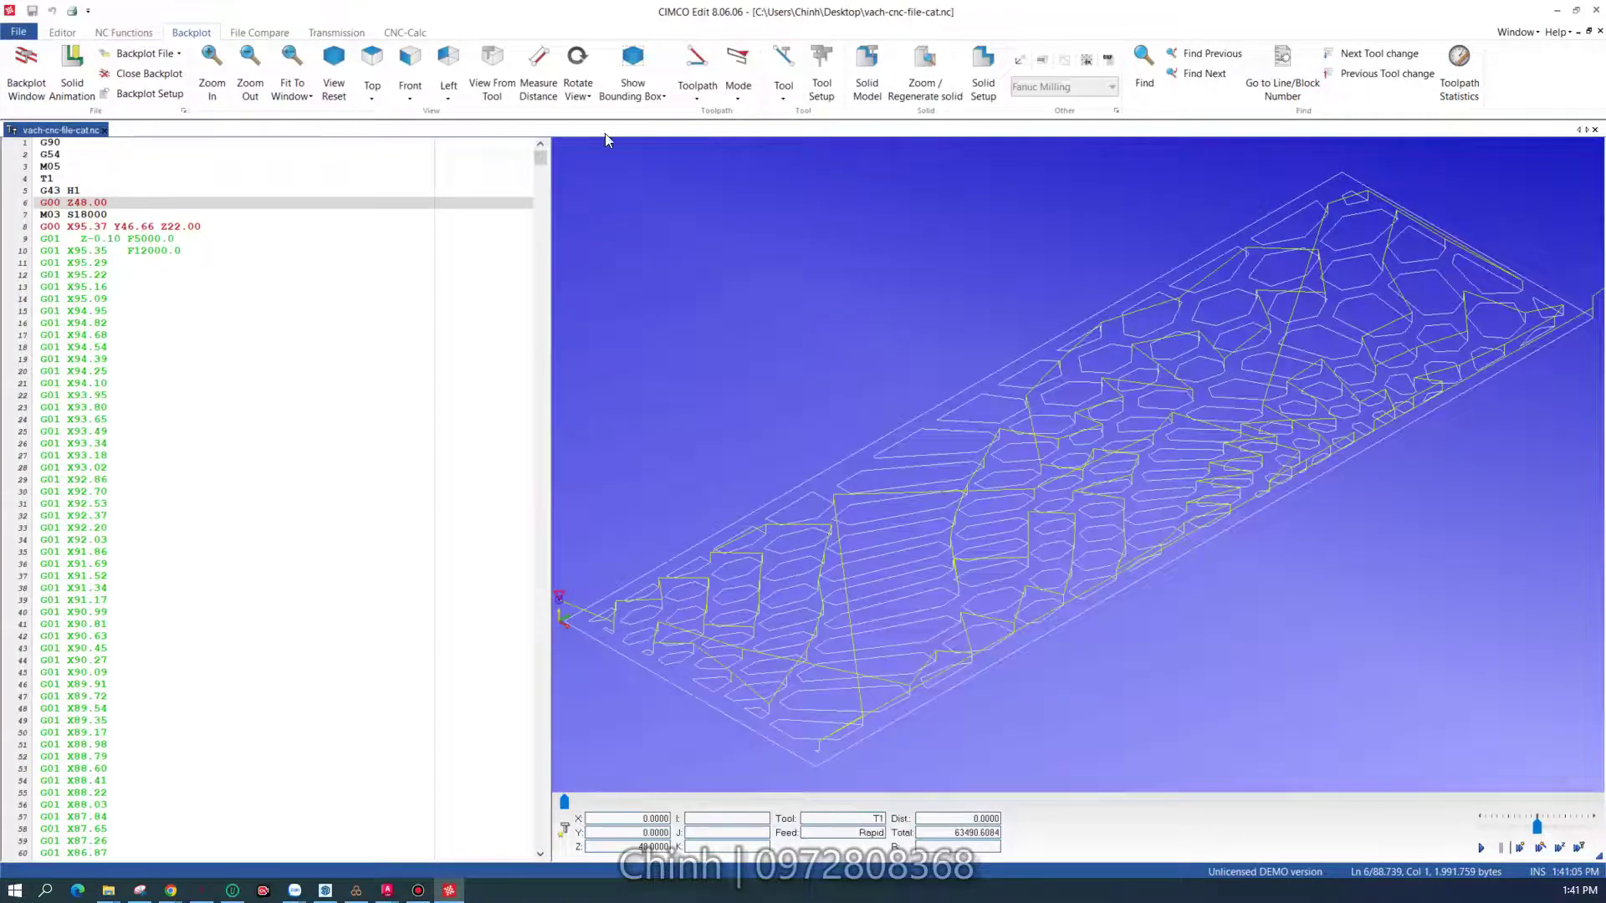
click(395, 87)
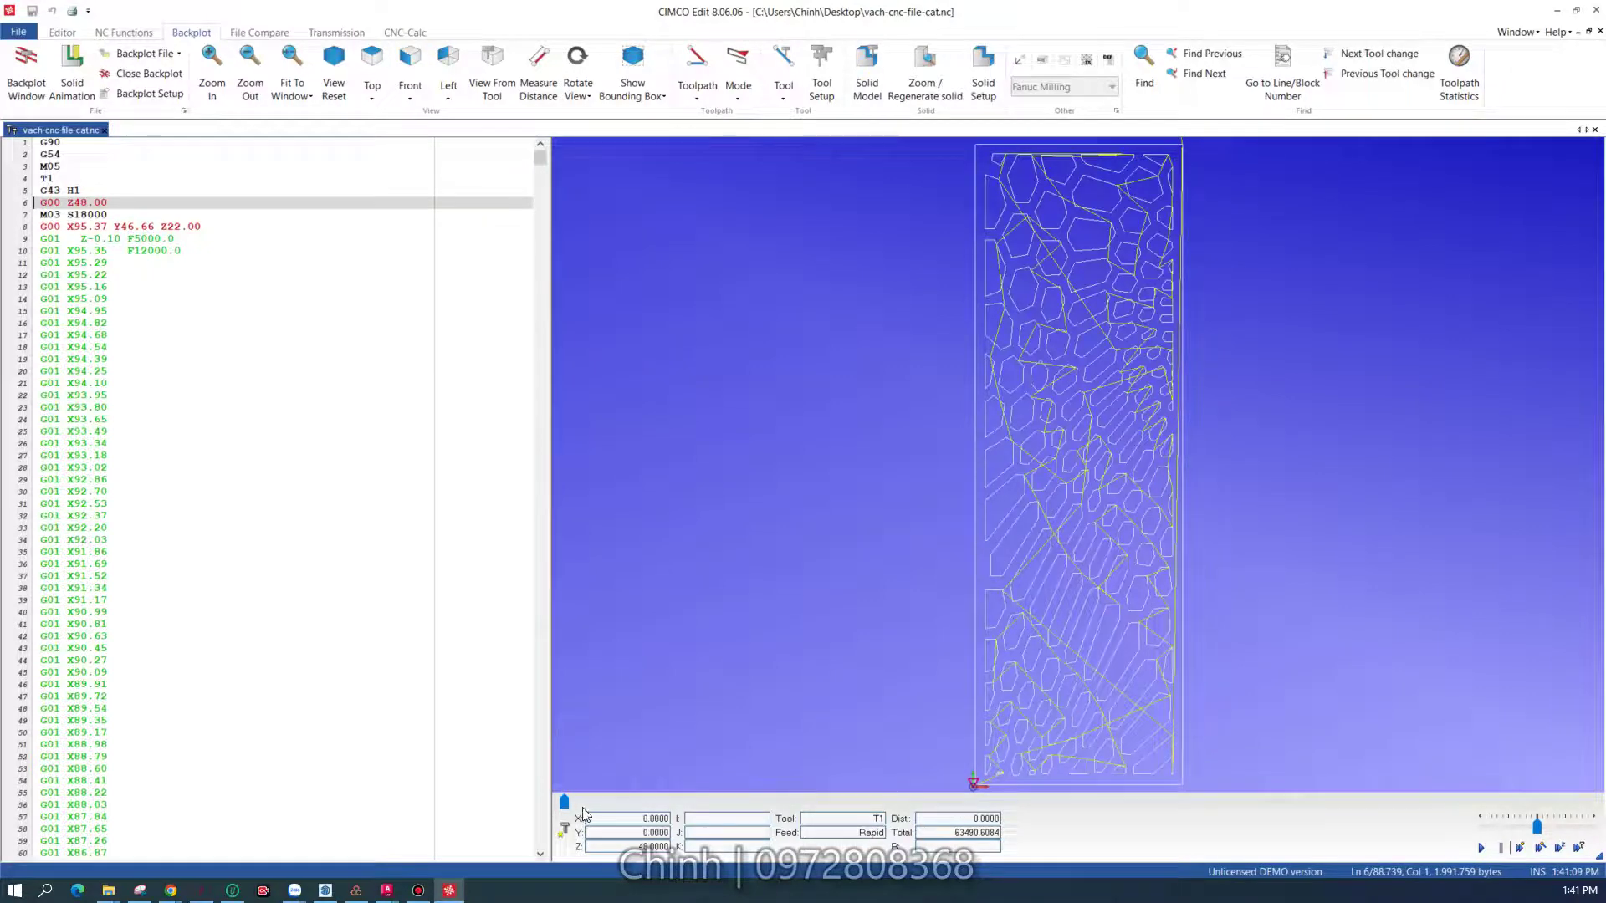
mouse_move(565, 805)
mouse_down()
mouse_move(937, 783)
mouse_move(1360, 705)
mouse_move(1589, 700)
mouse_up()
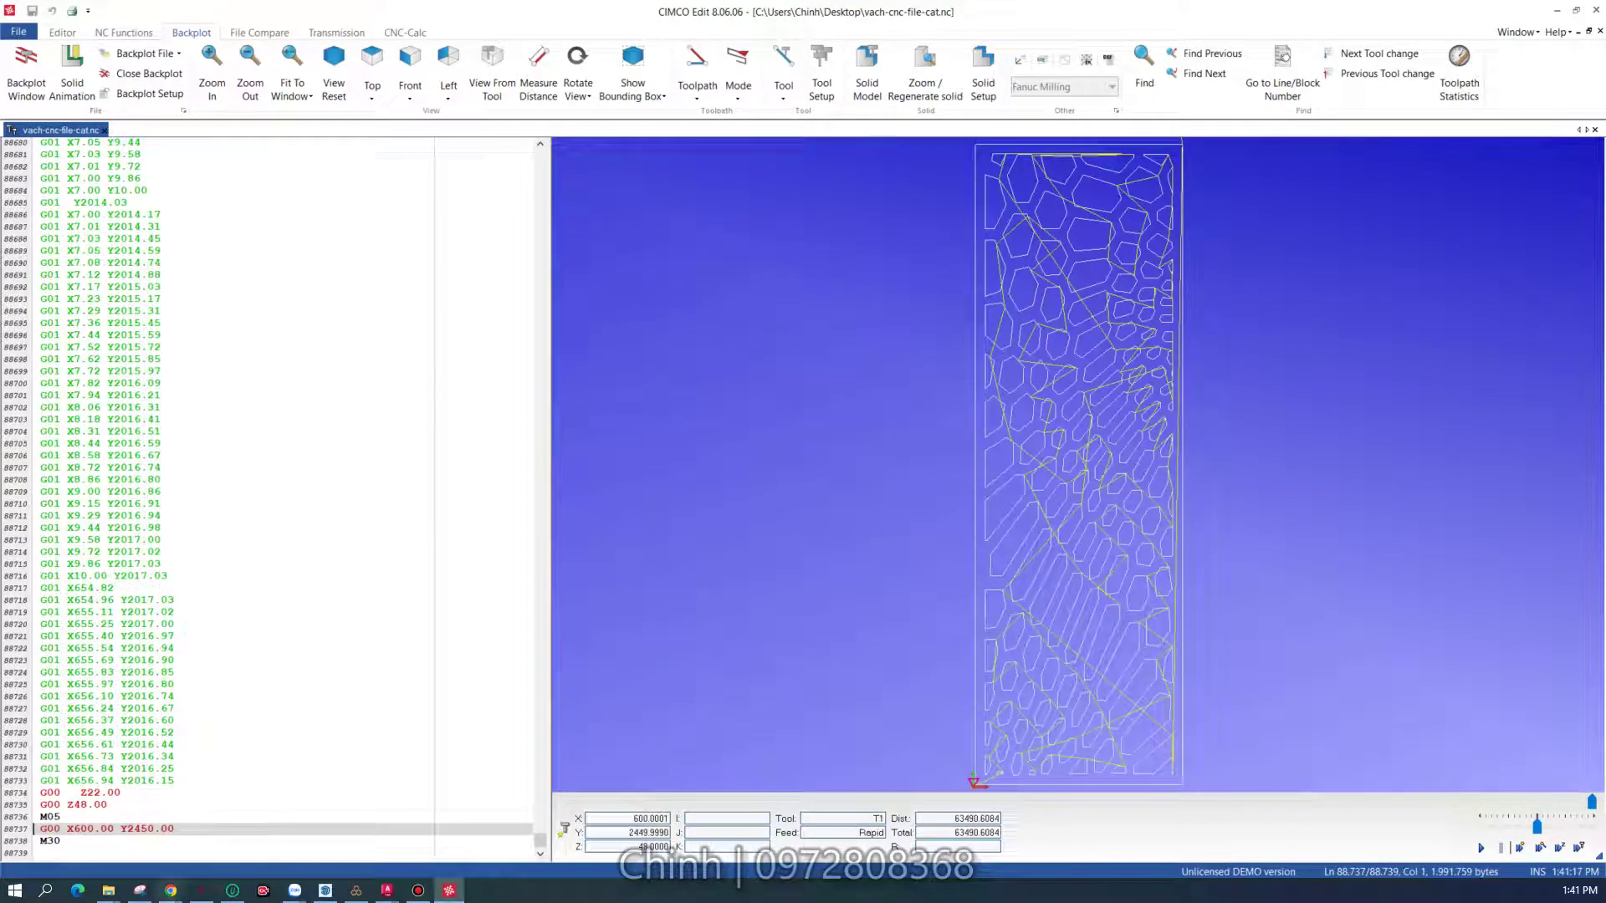